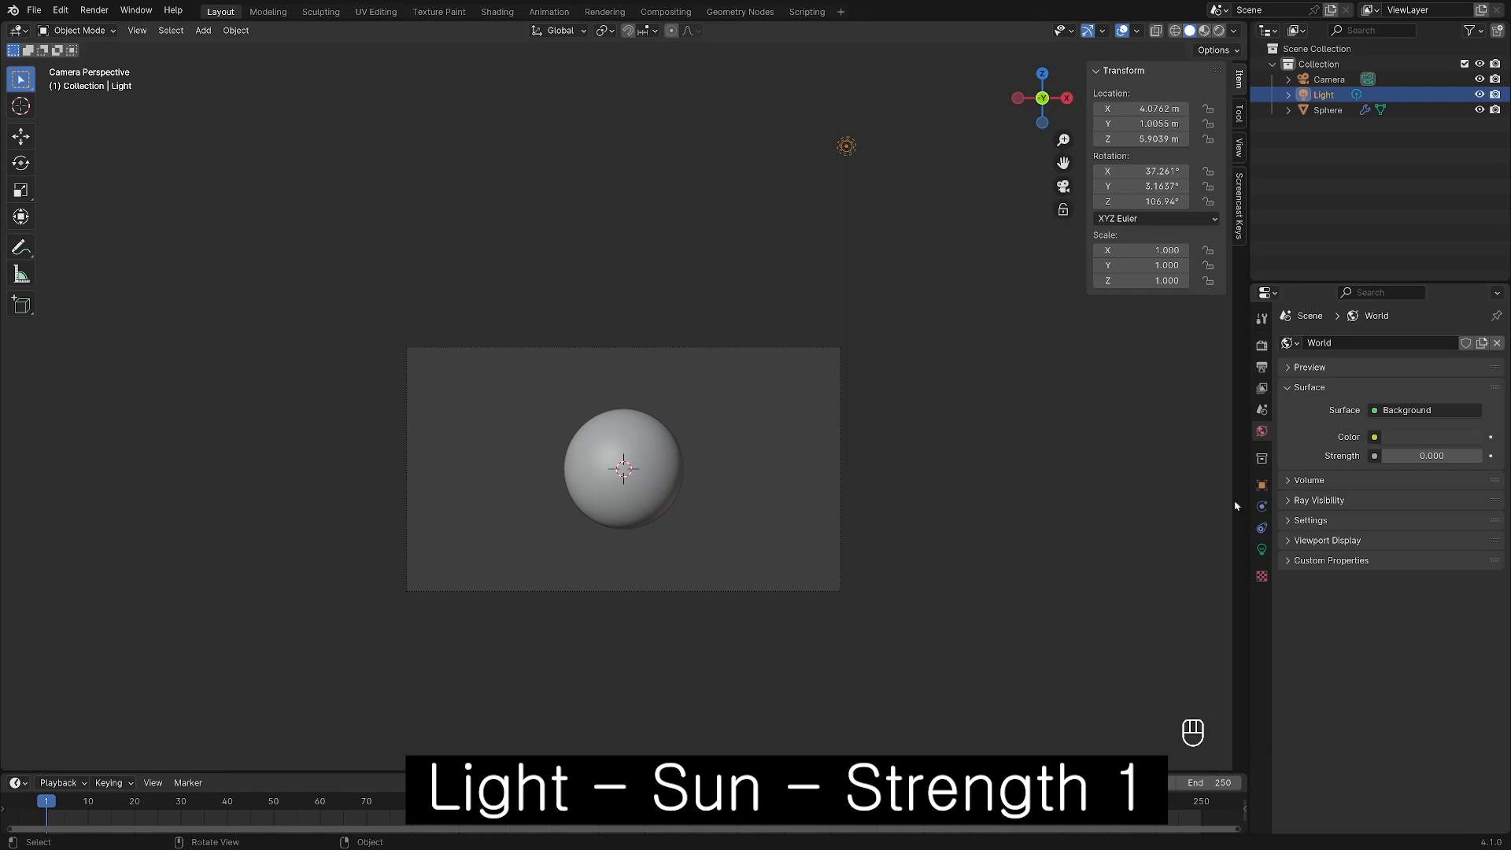
Set the light's rotation to X 0°, Y -45° and Z 45°.
drag(1131, 202, 1131, 174)
text(0)
key(Return)
double_click(1131, 187)
text(-45)
key(Return)
double_click(1132, 202)
text(45)
key(Return)
Check the sphere's lighting by switching the viewport shading, and save the file.
key(z)
scroll(796, 294, up, 3)
mouse_move(785, 375)
shift+middle_down()
mouse_move(795, 293)
mouse_move(796, 359)
shift+middle_up()
key(ctrl+s)
key(z)
click(919, 302)
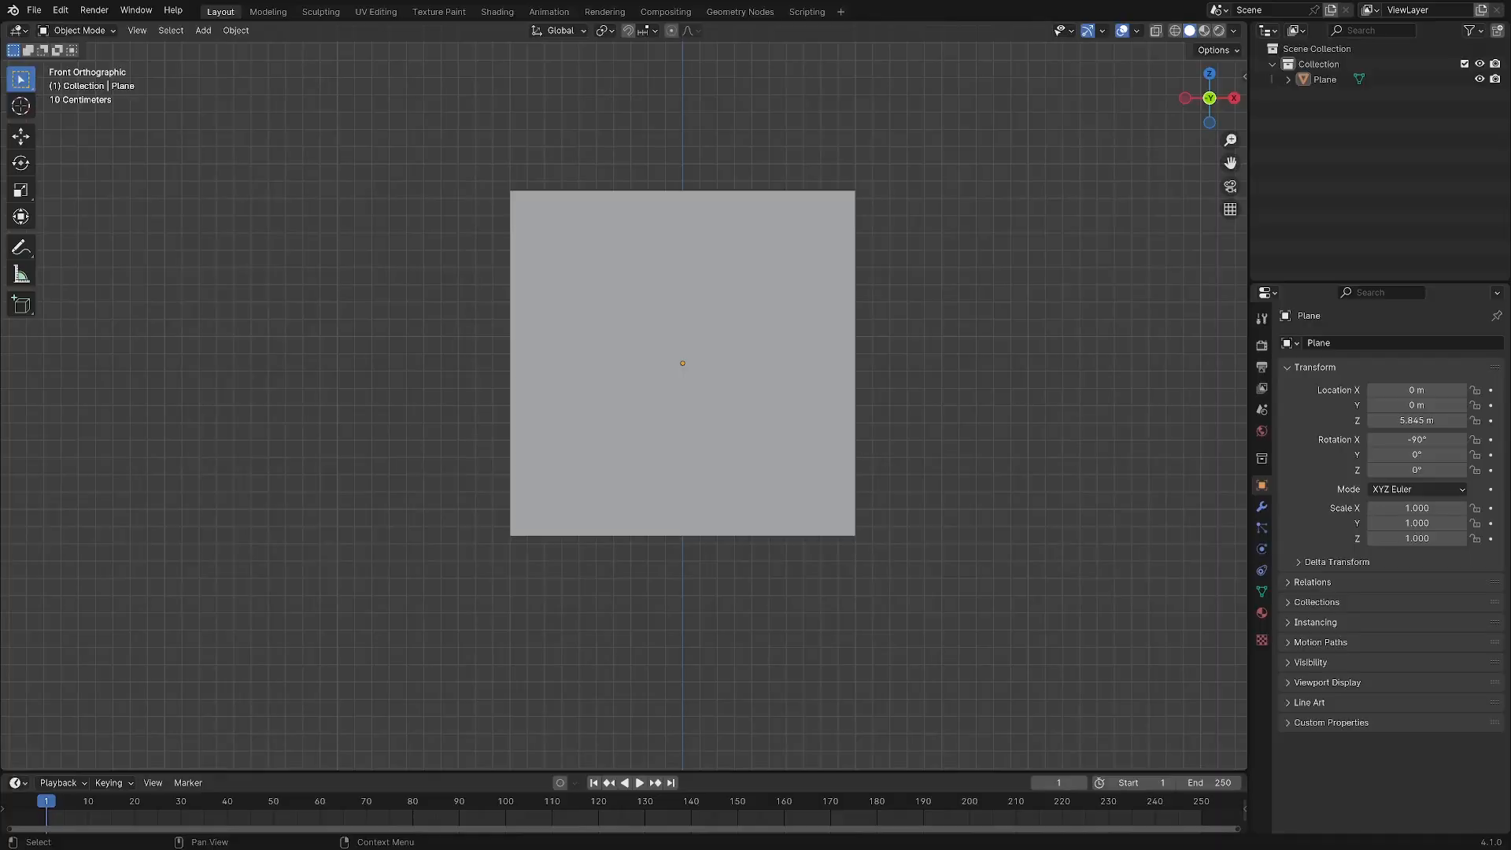
middle_drag(890, 260, 1054, 273)
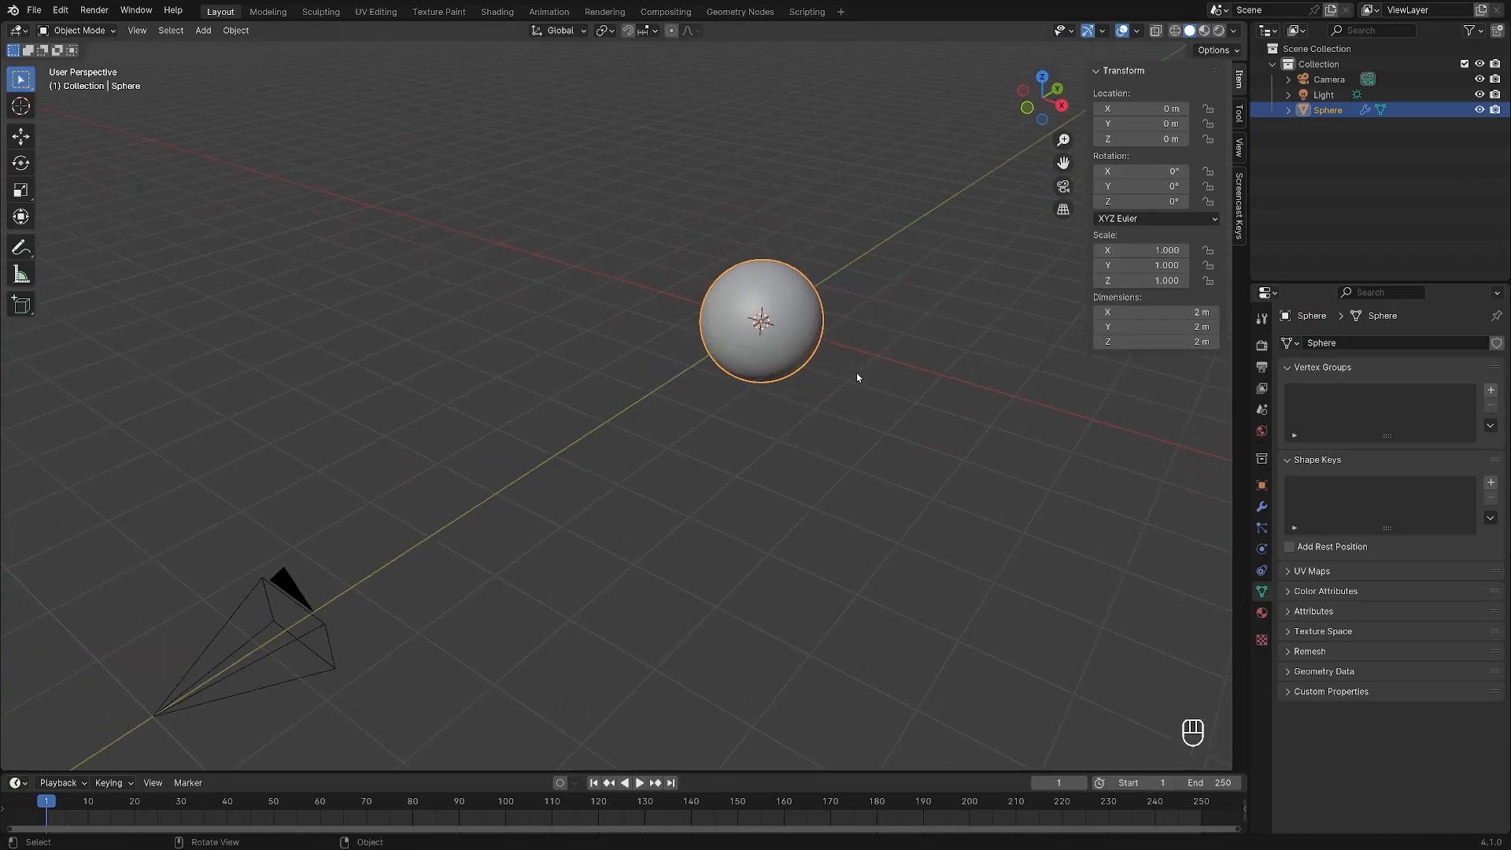
Add a plane mesh at the sphere's centre and rotate it 90° about the X axis.
click(857, 371)
key(shift+a)
mouse_move(857, 375)
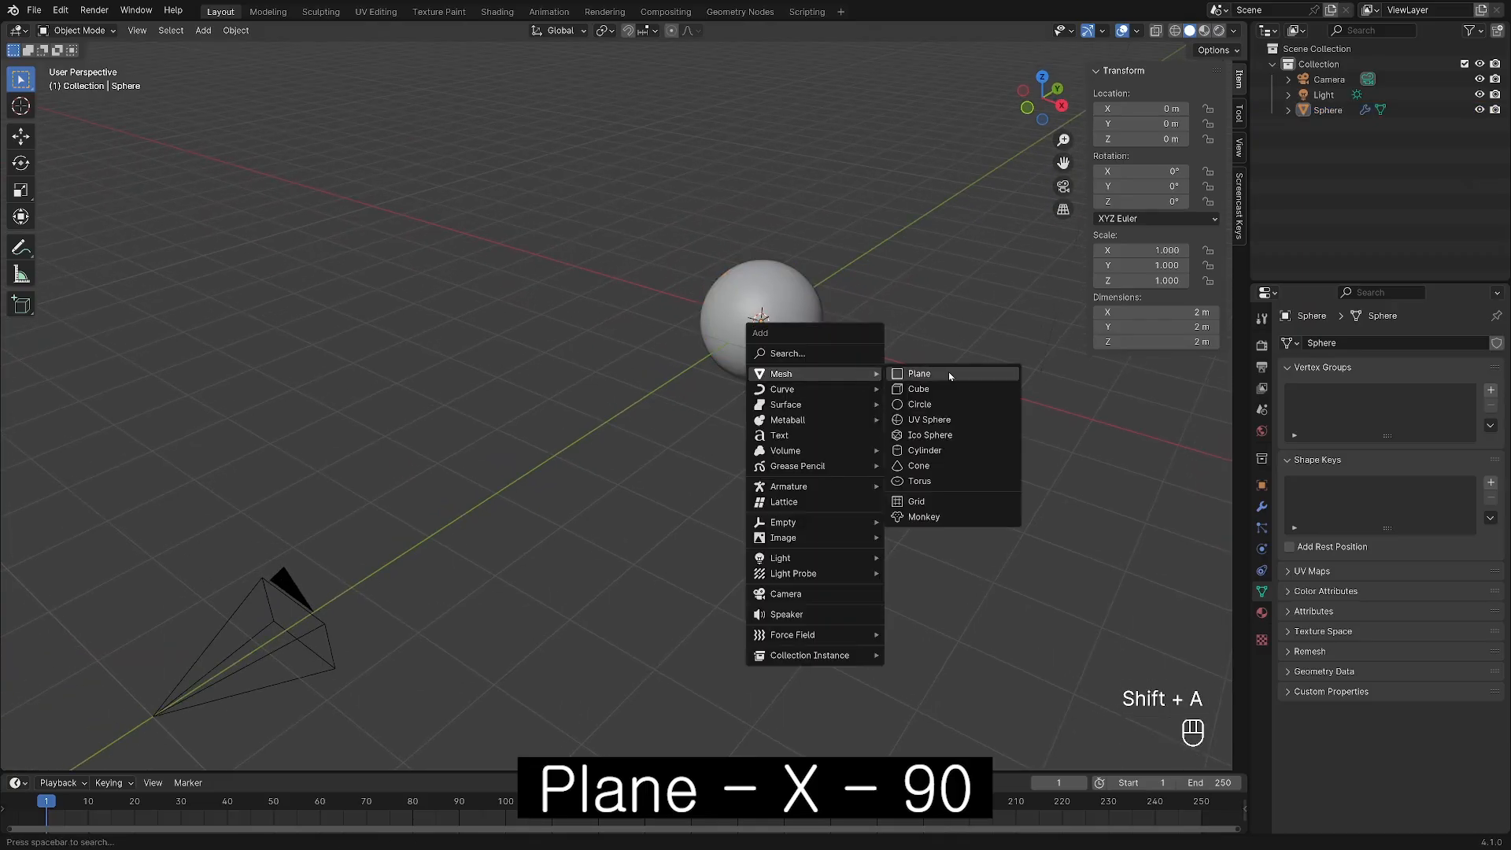
click(947, 371)
key(r)
key(x)
key(ctrl)
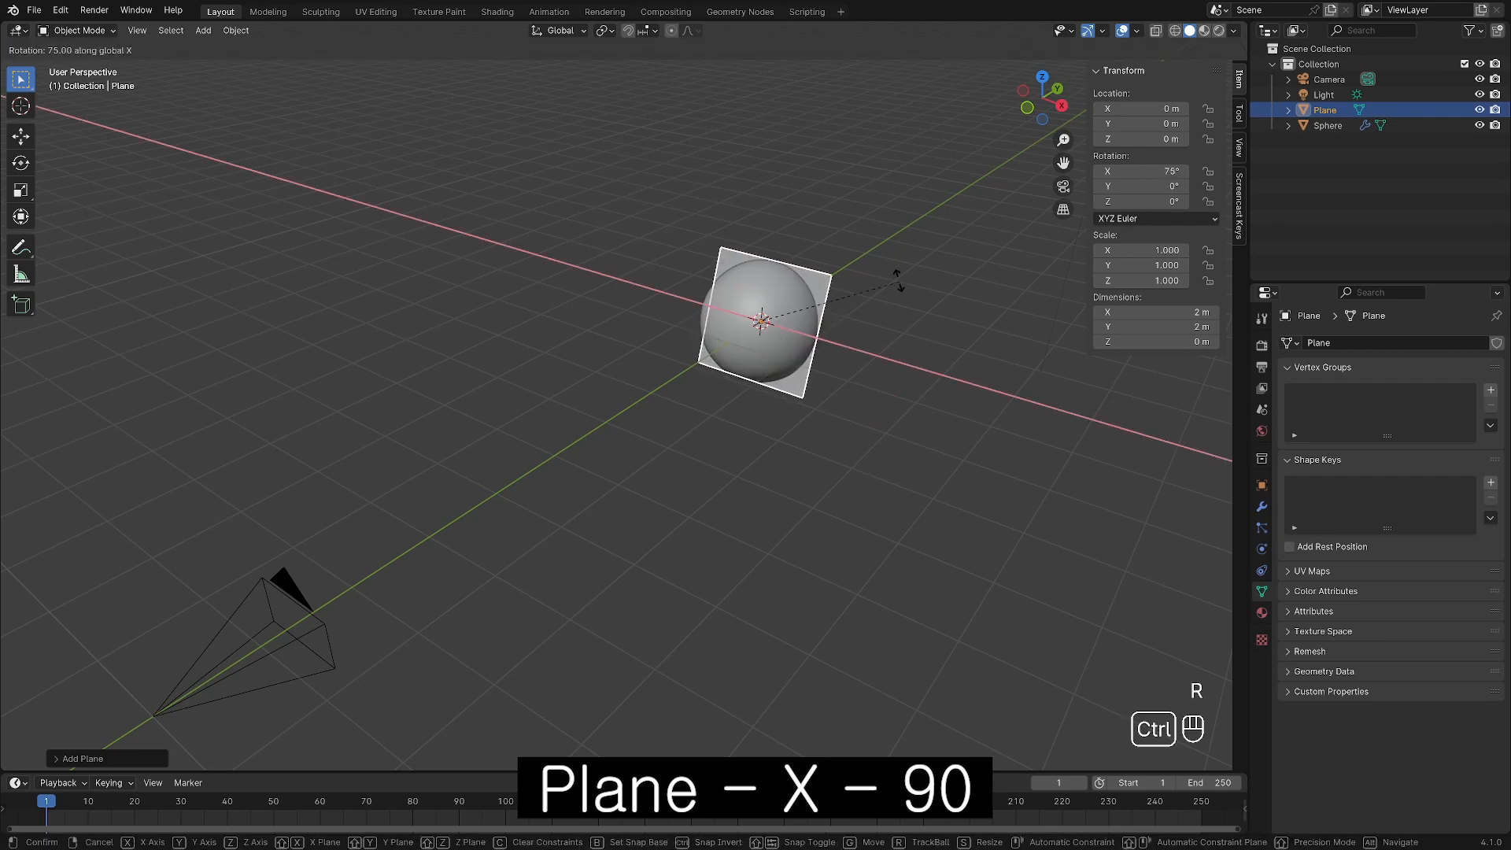
click(875, 245)
Move the plane along the Y axis to about 7.55 m, behind the sphere as seen from the camera.
scroll(748, 411, down, 2)
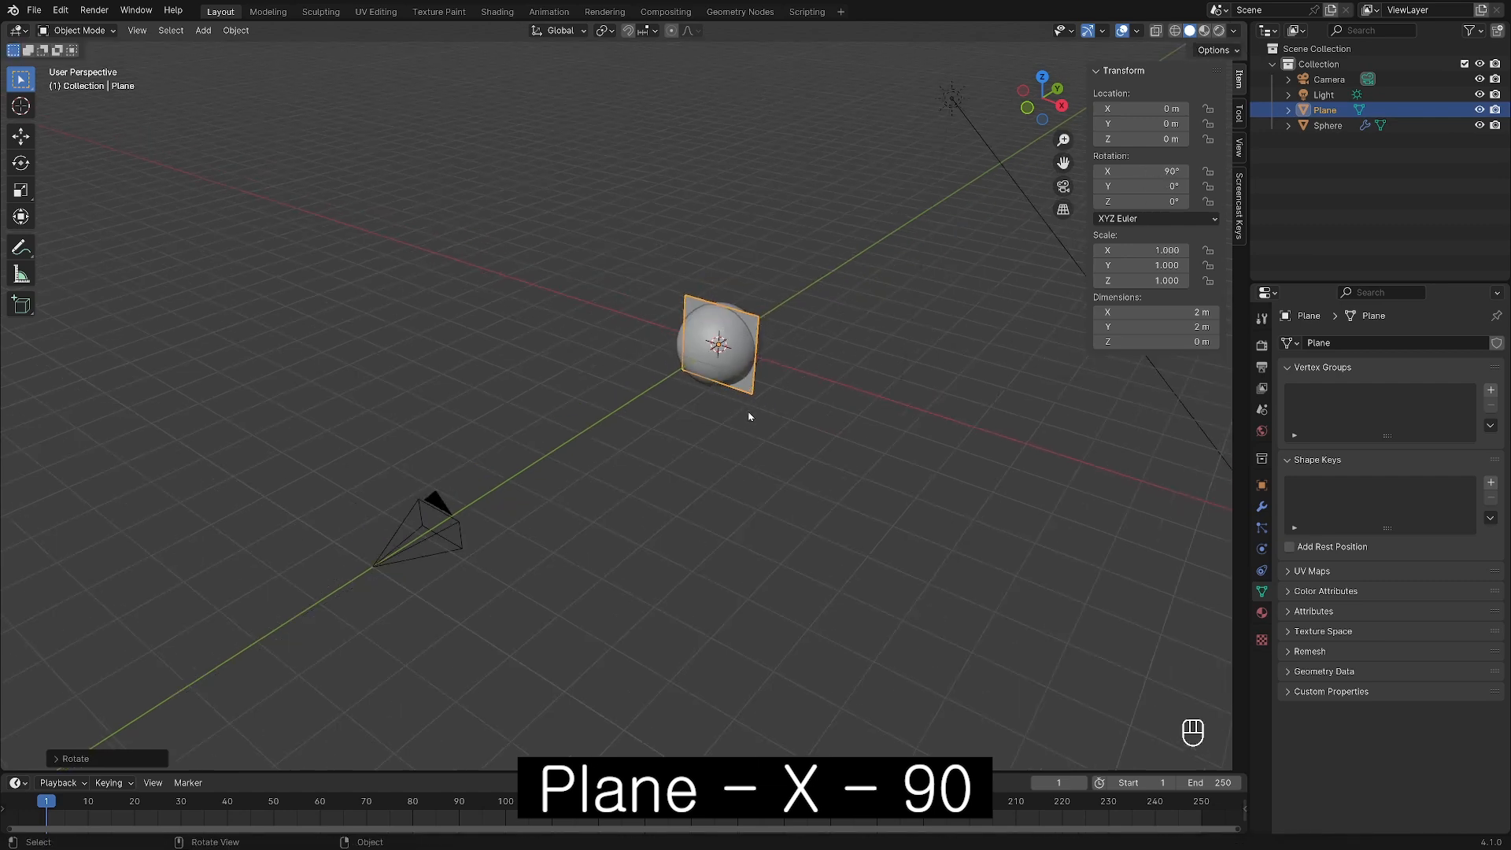
key(g)
key(y)
click(881, 313)
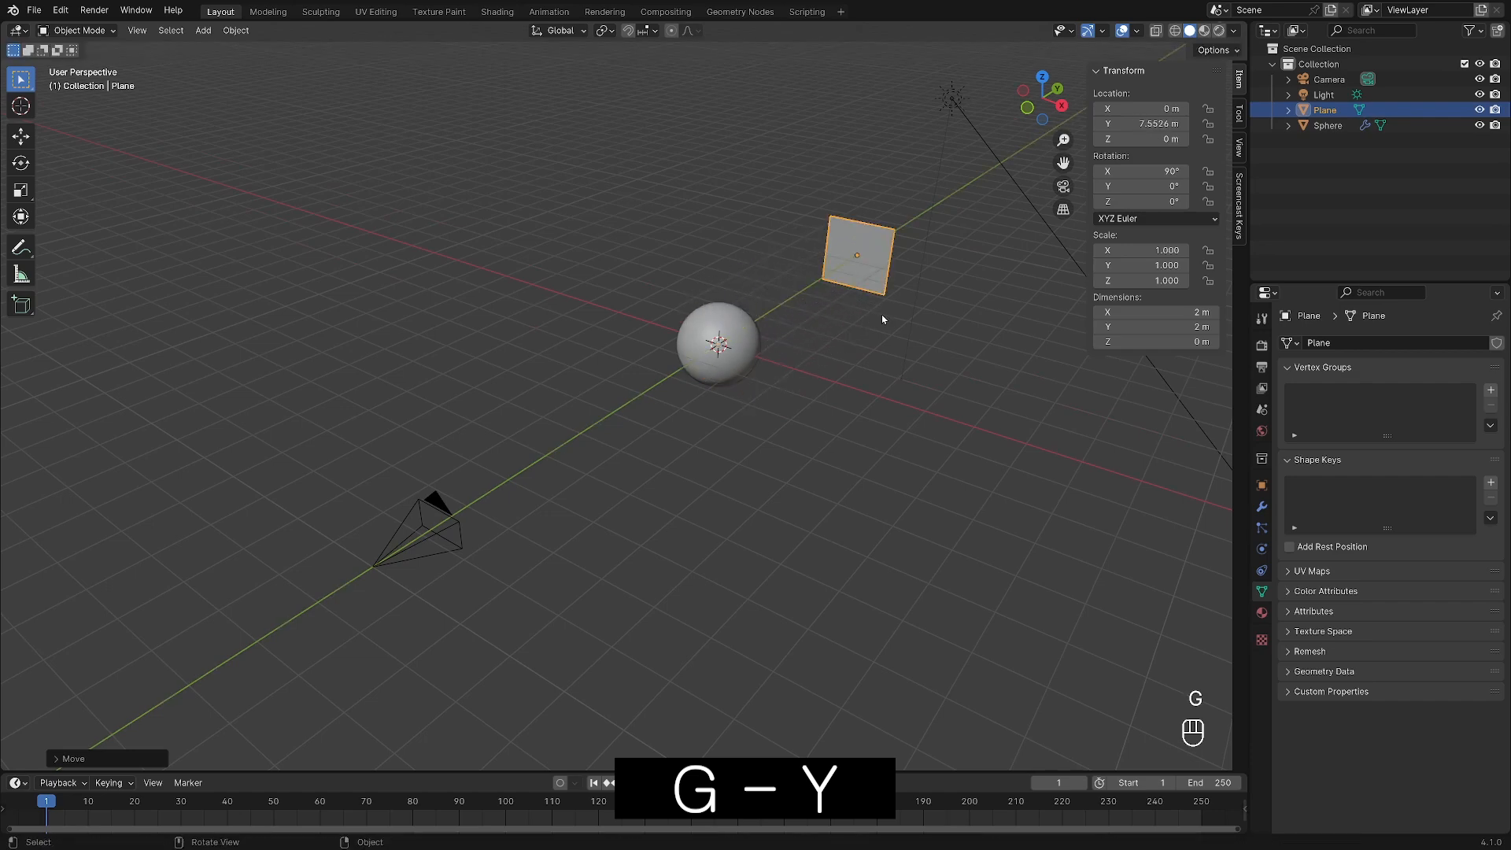
Add a Track To constraint to the plane with the camera as its target.
middle_drag(886, 308, 955, 361)
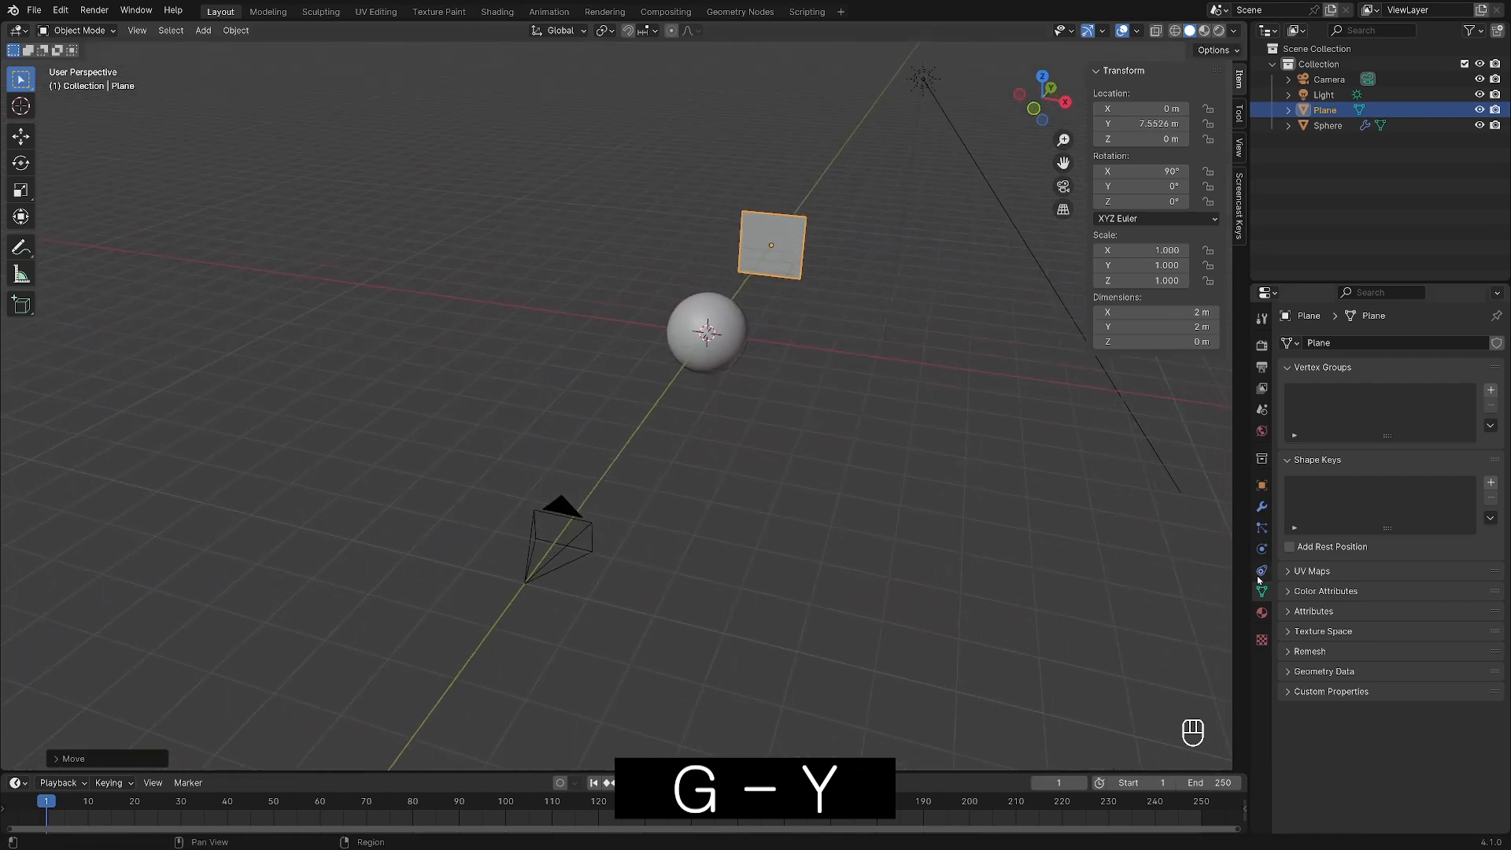
click(1261, 572)
click(1363, 344)
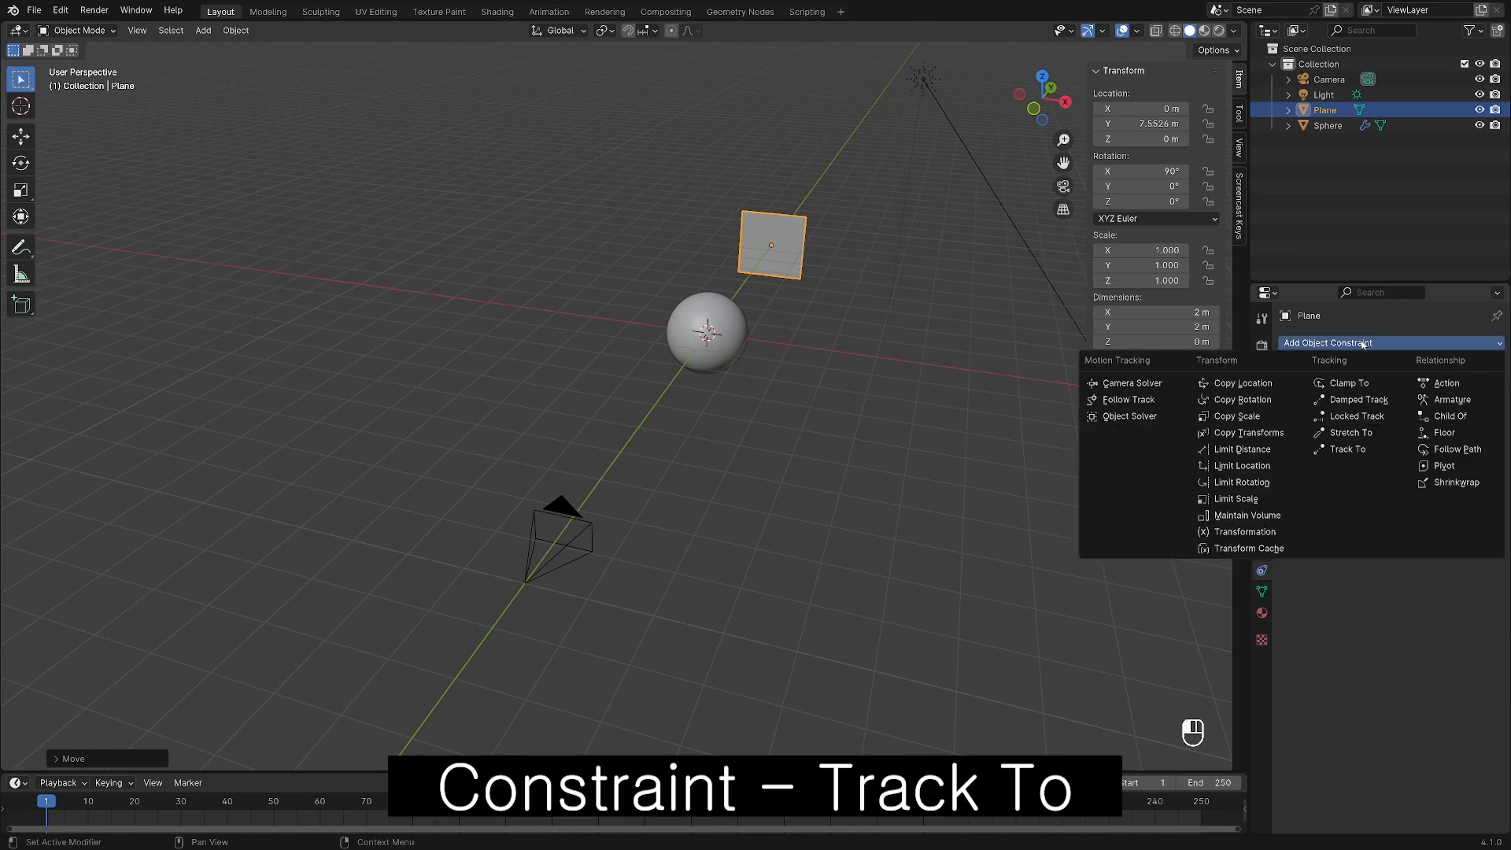
click(1354, 450)
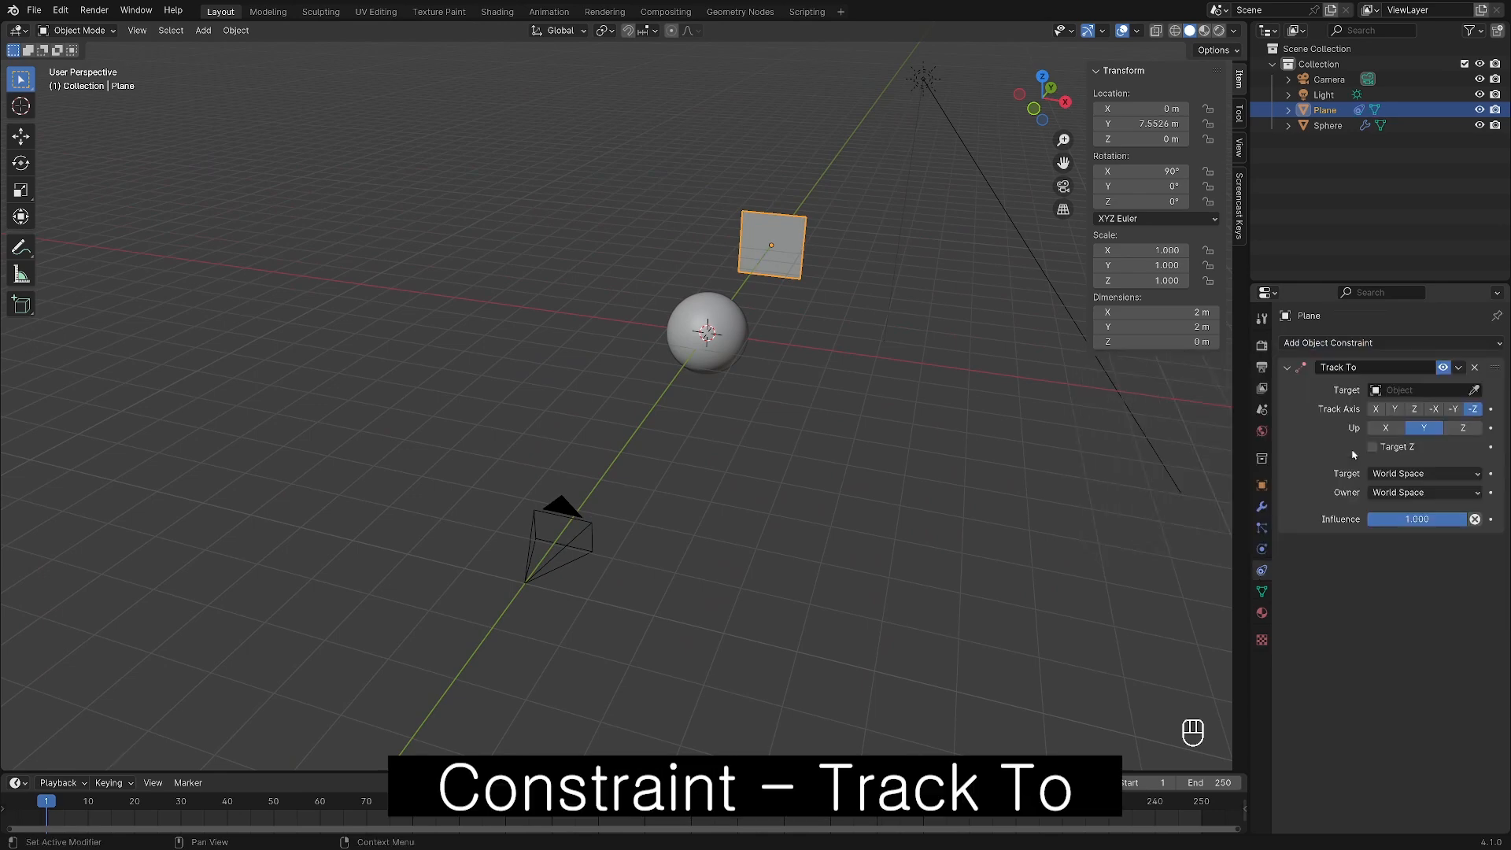
click(1472, 390)
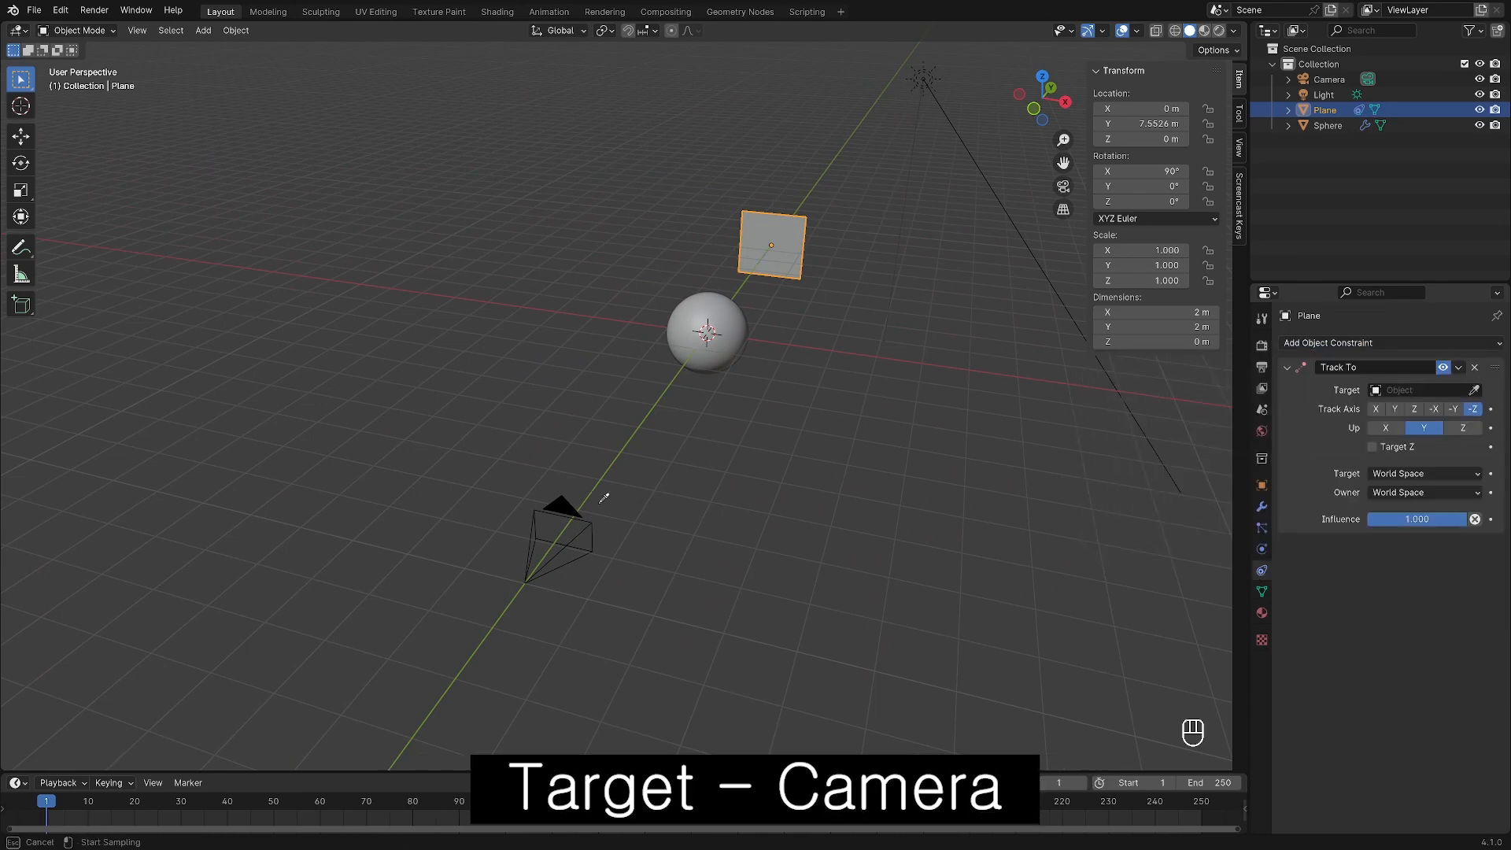
click(563, 509)
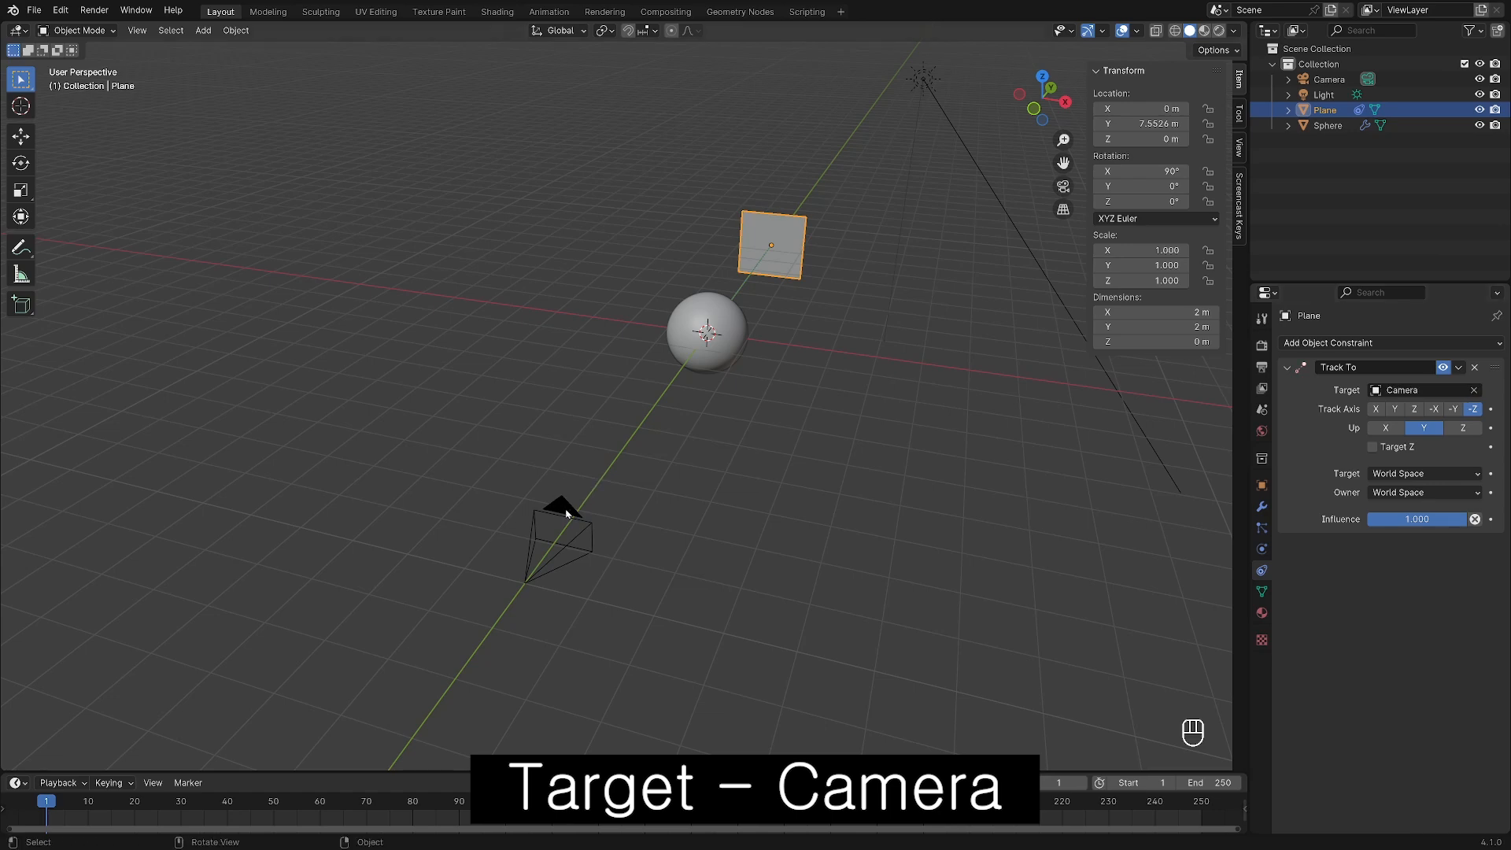
Test the plane's Track To constraint by moving the camera around, and cancel the move.
click(566, 512)
middle_drag(769, 399, 714, 428)
key(r)
key(g)
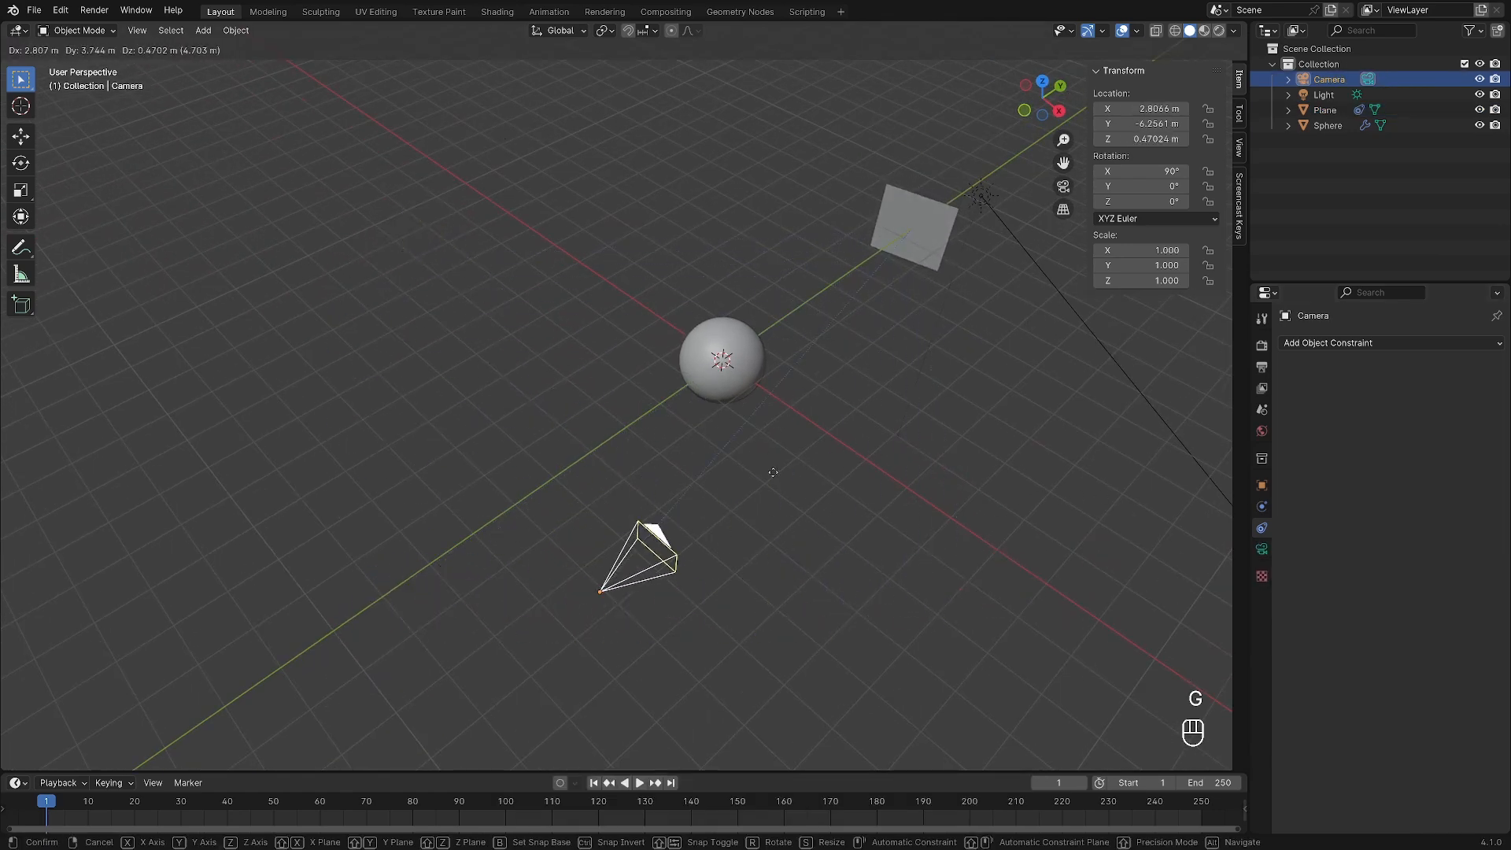
right_click(522, 169)
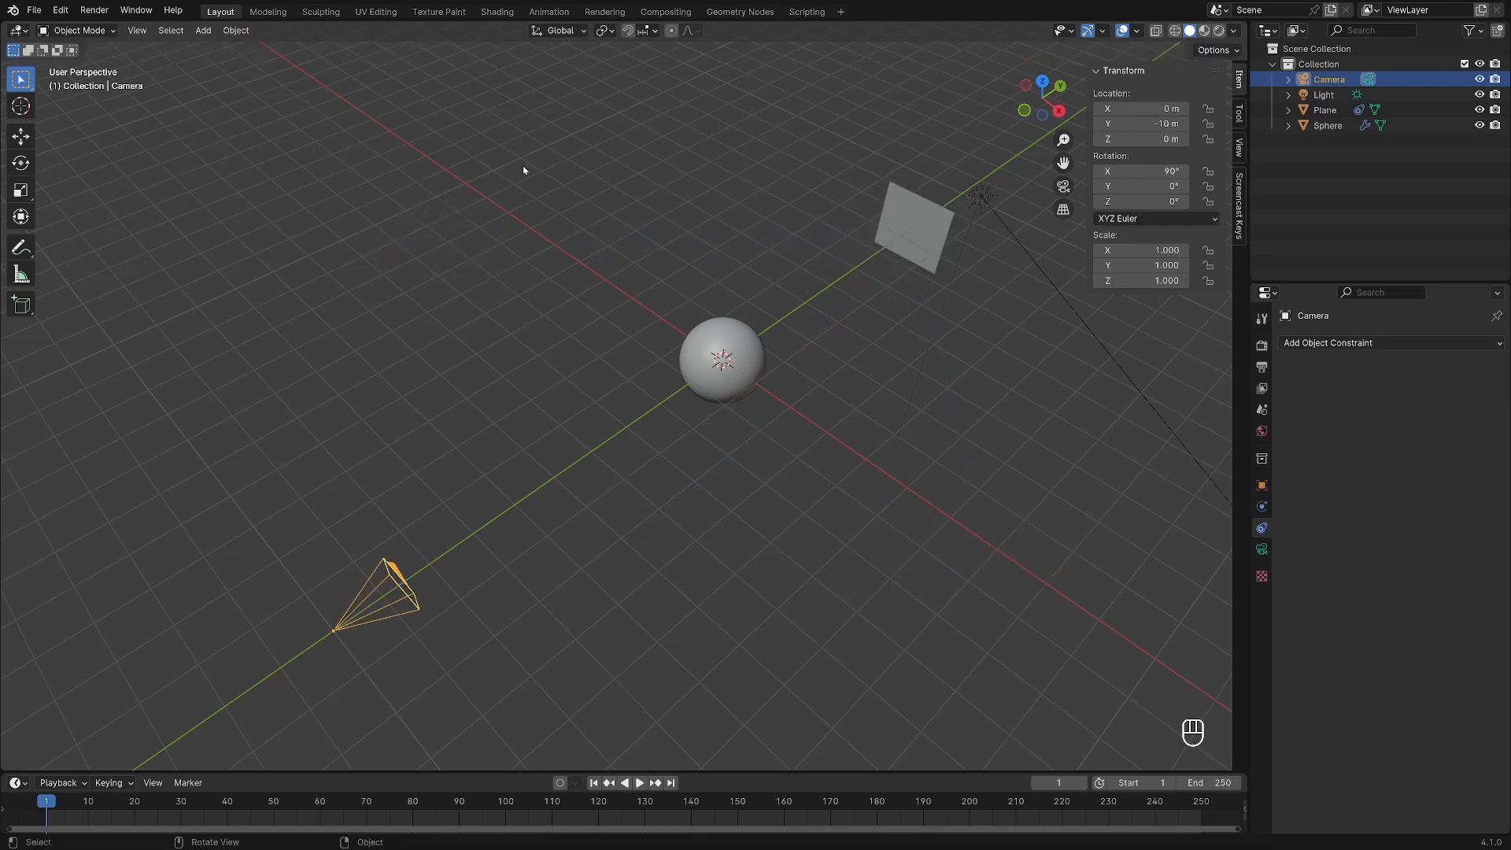
Add a particle system to the sphere, play the animation to check the emission, and return to the first frame.
click(747, 476)
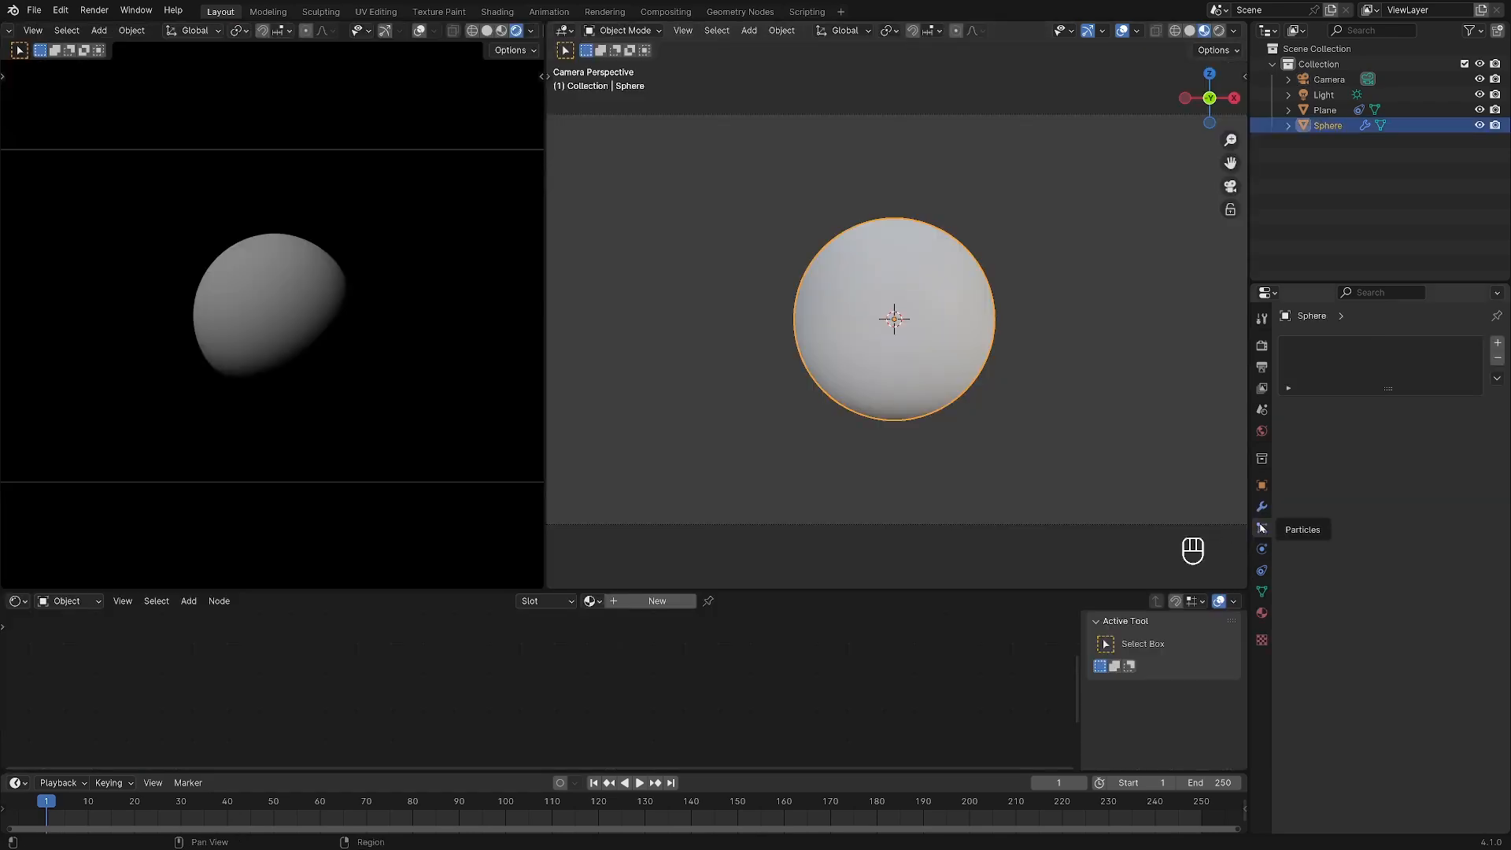
click(1497, 343)
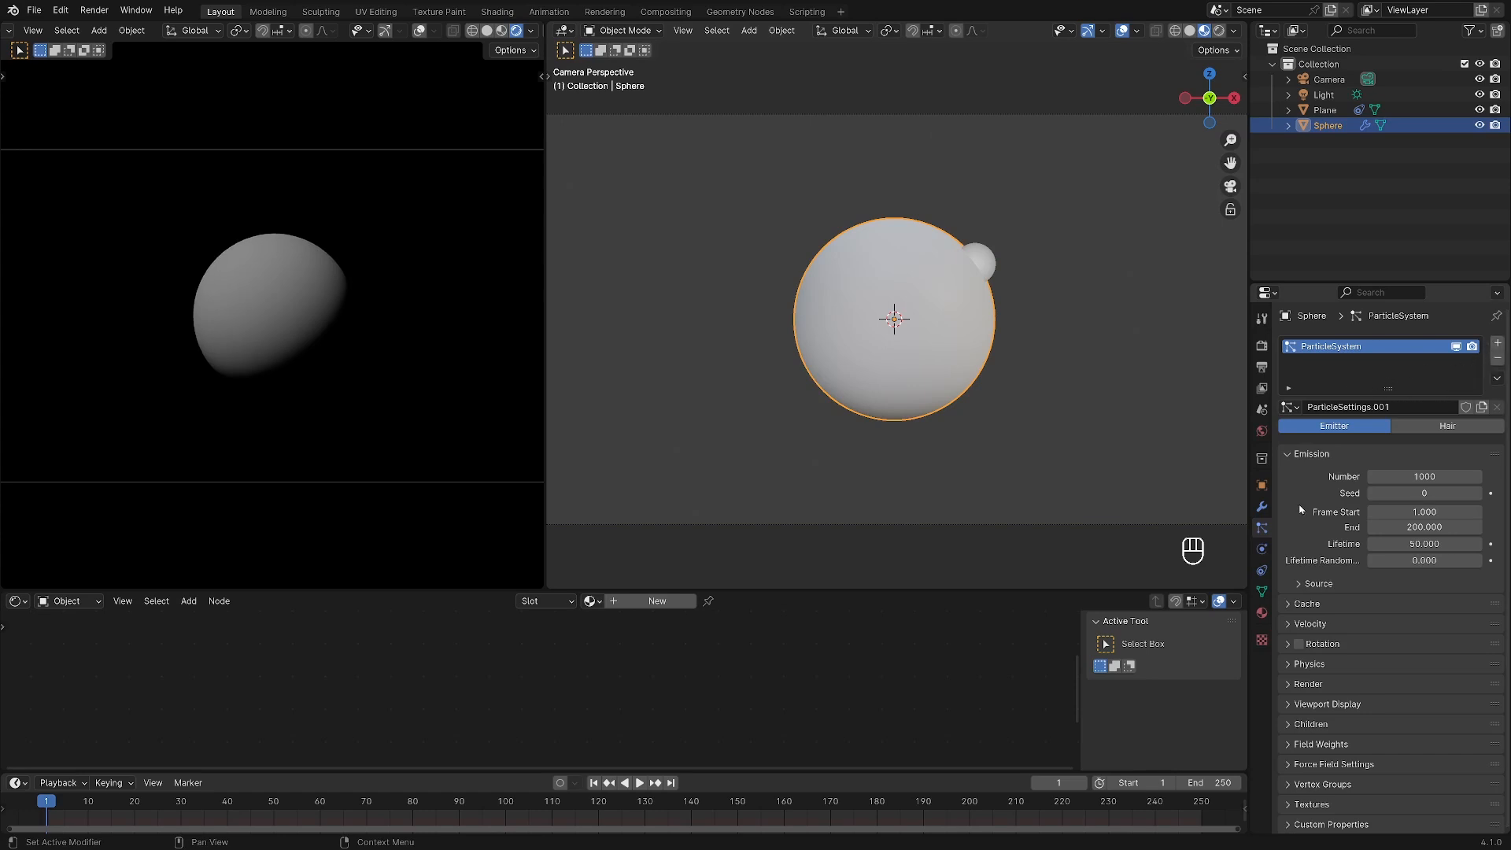
click(639, 783)
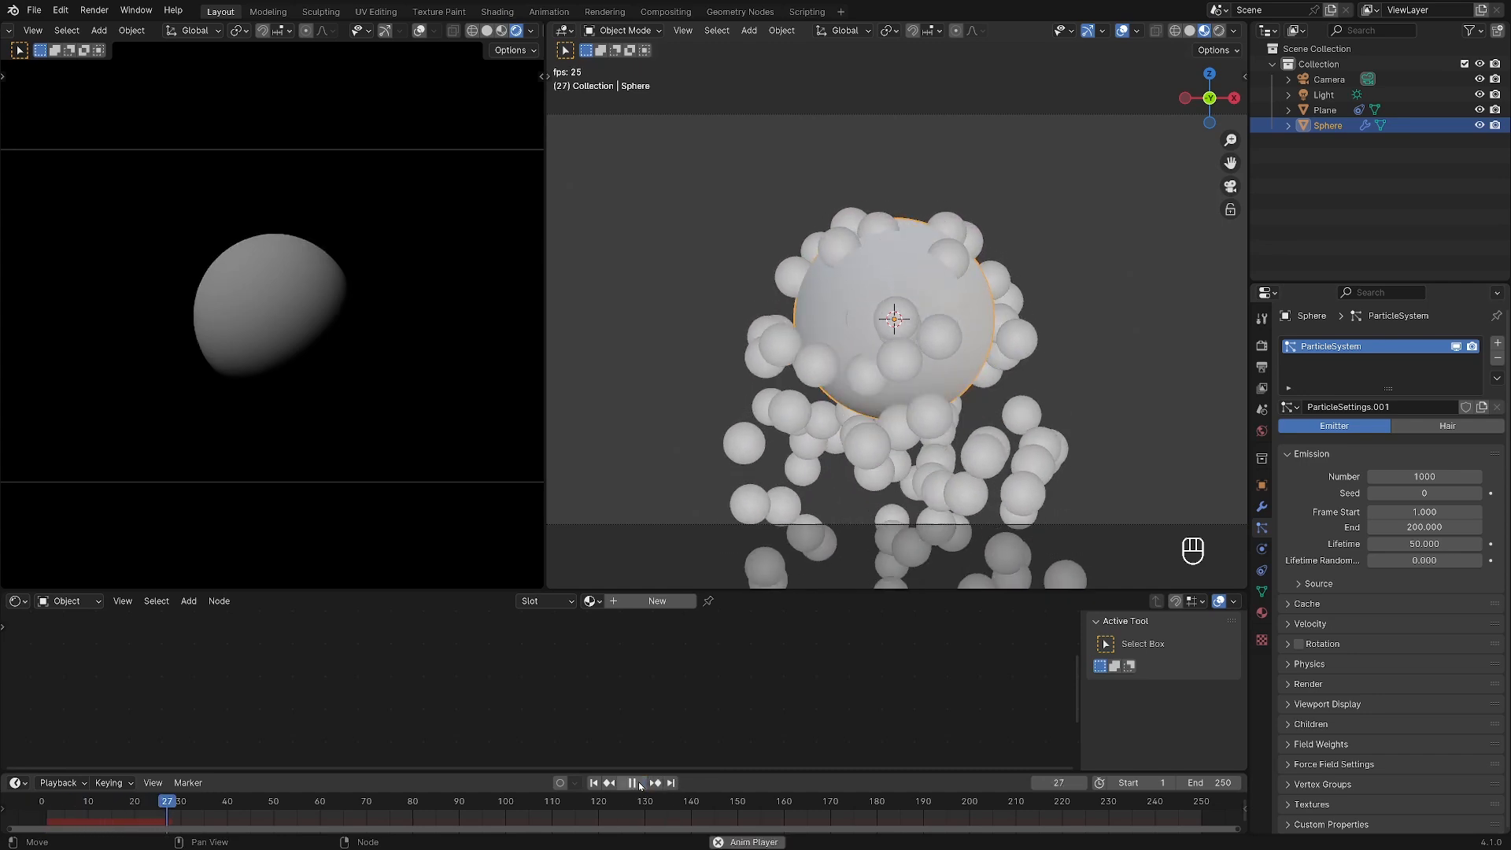
click(632, 783)
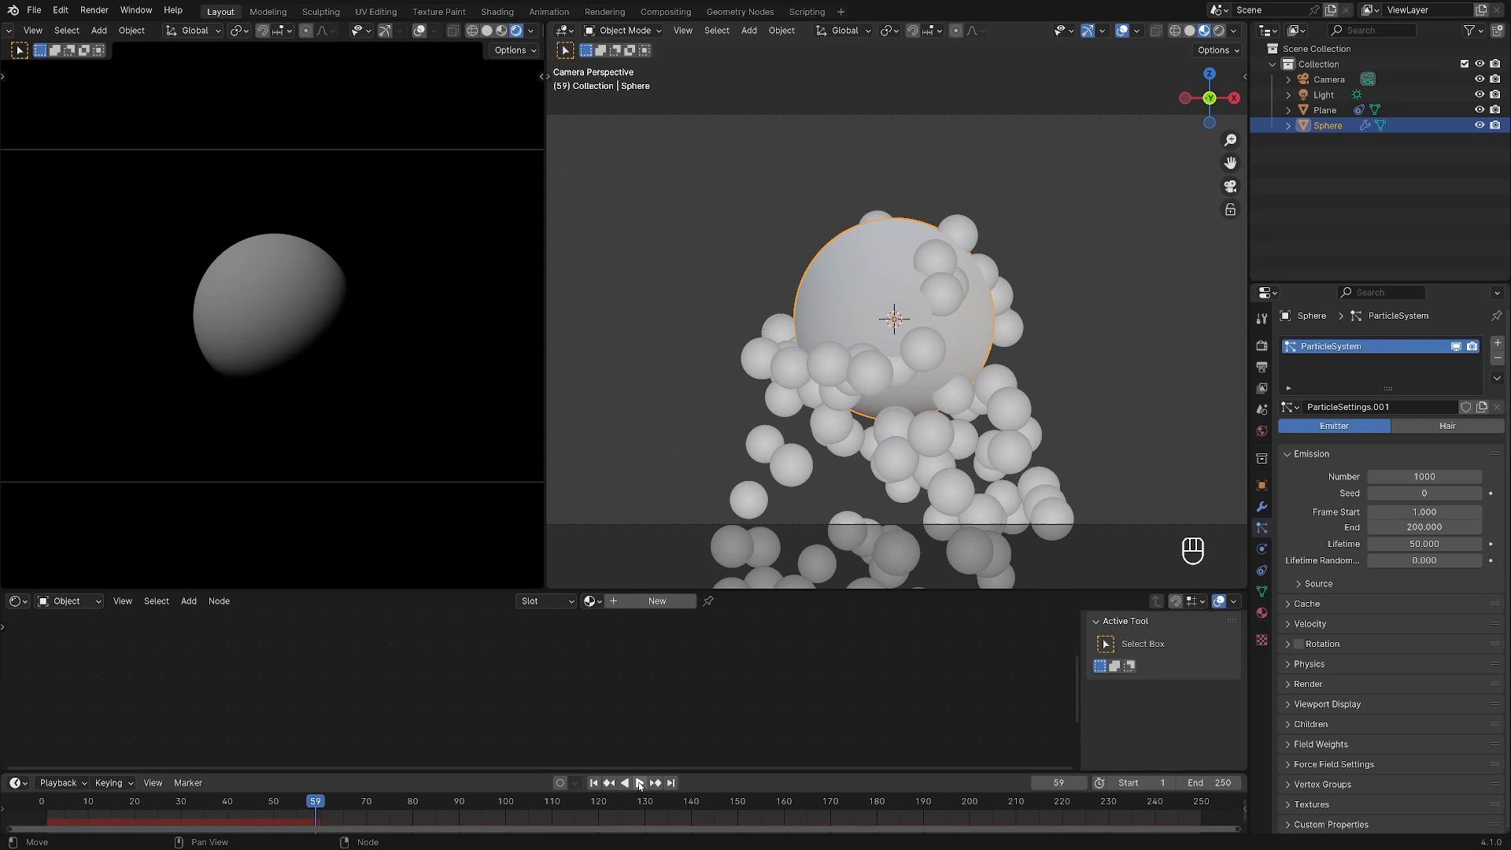
click(595, 784)
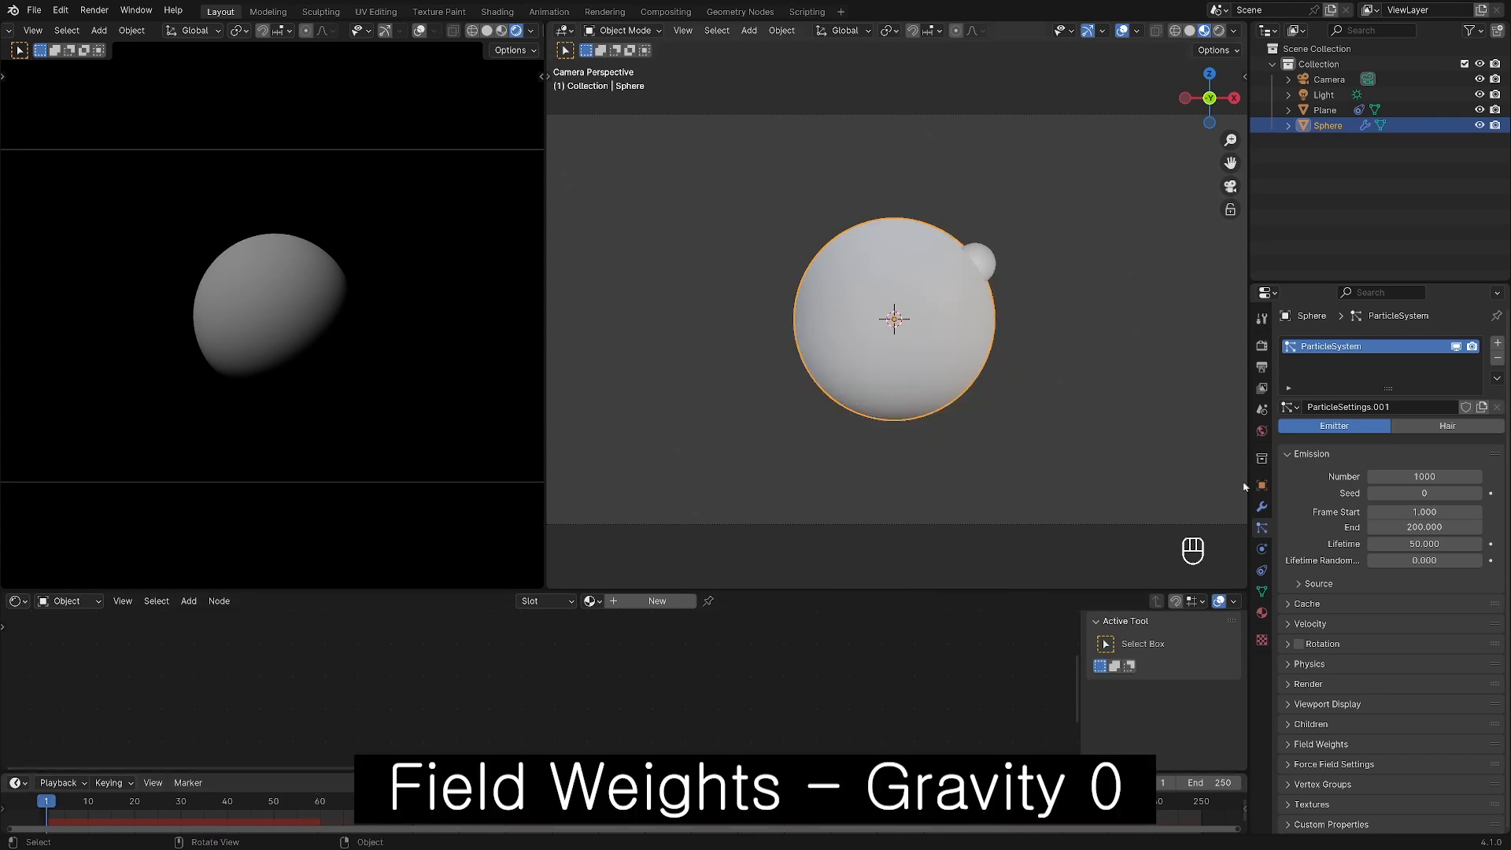
Set the particle system's gravity field weight to 0 and play the animation to check the particle motion.
scroll(1303, 499, down, 1)
click(1314, 743)
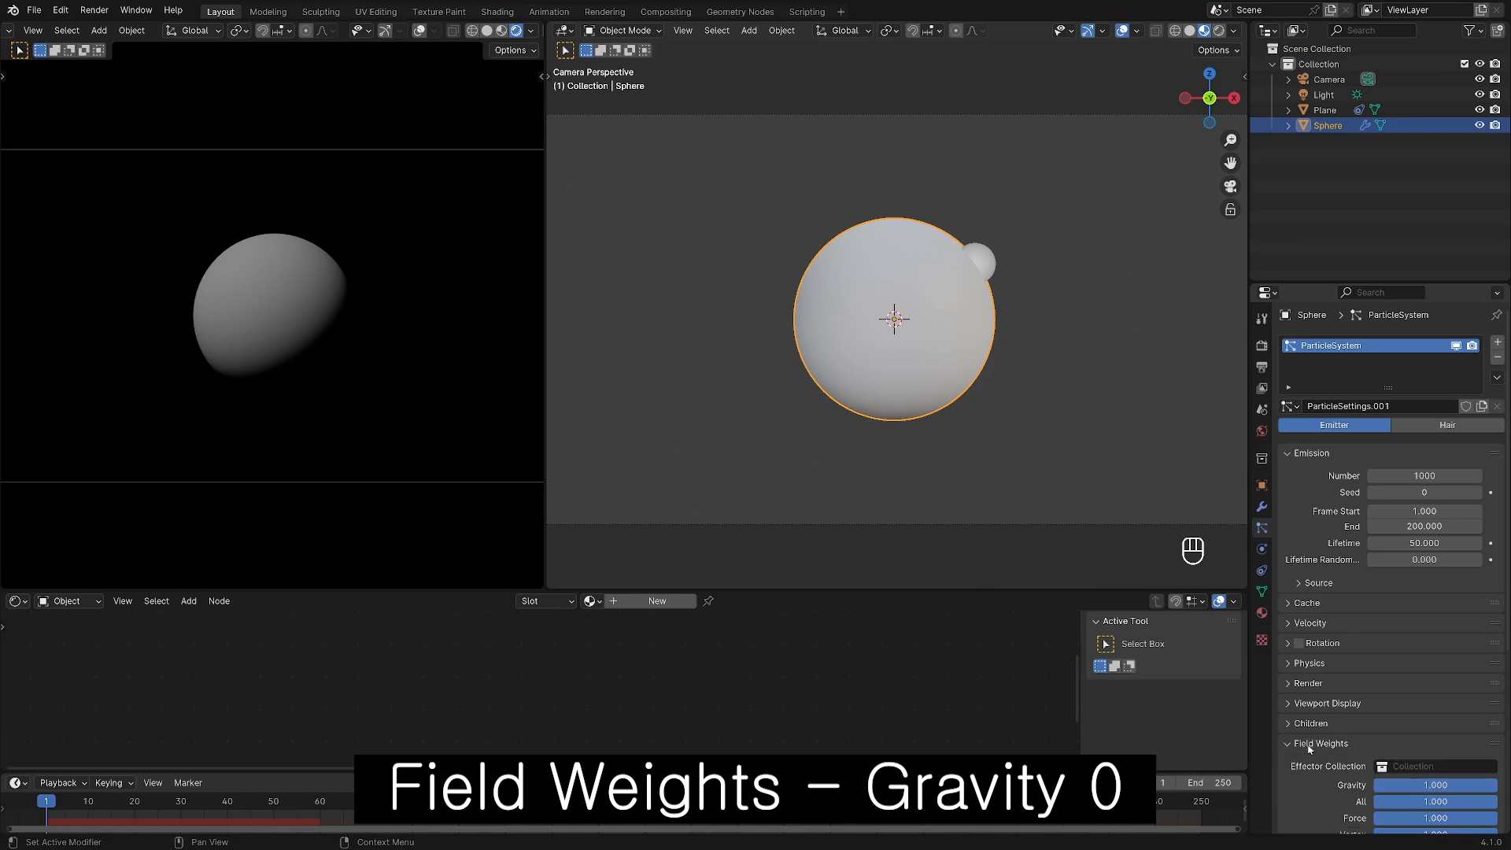
scroll(1314, 740, down, 2)
double_click(1419, 725)
text(0)
key(Return)
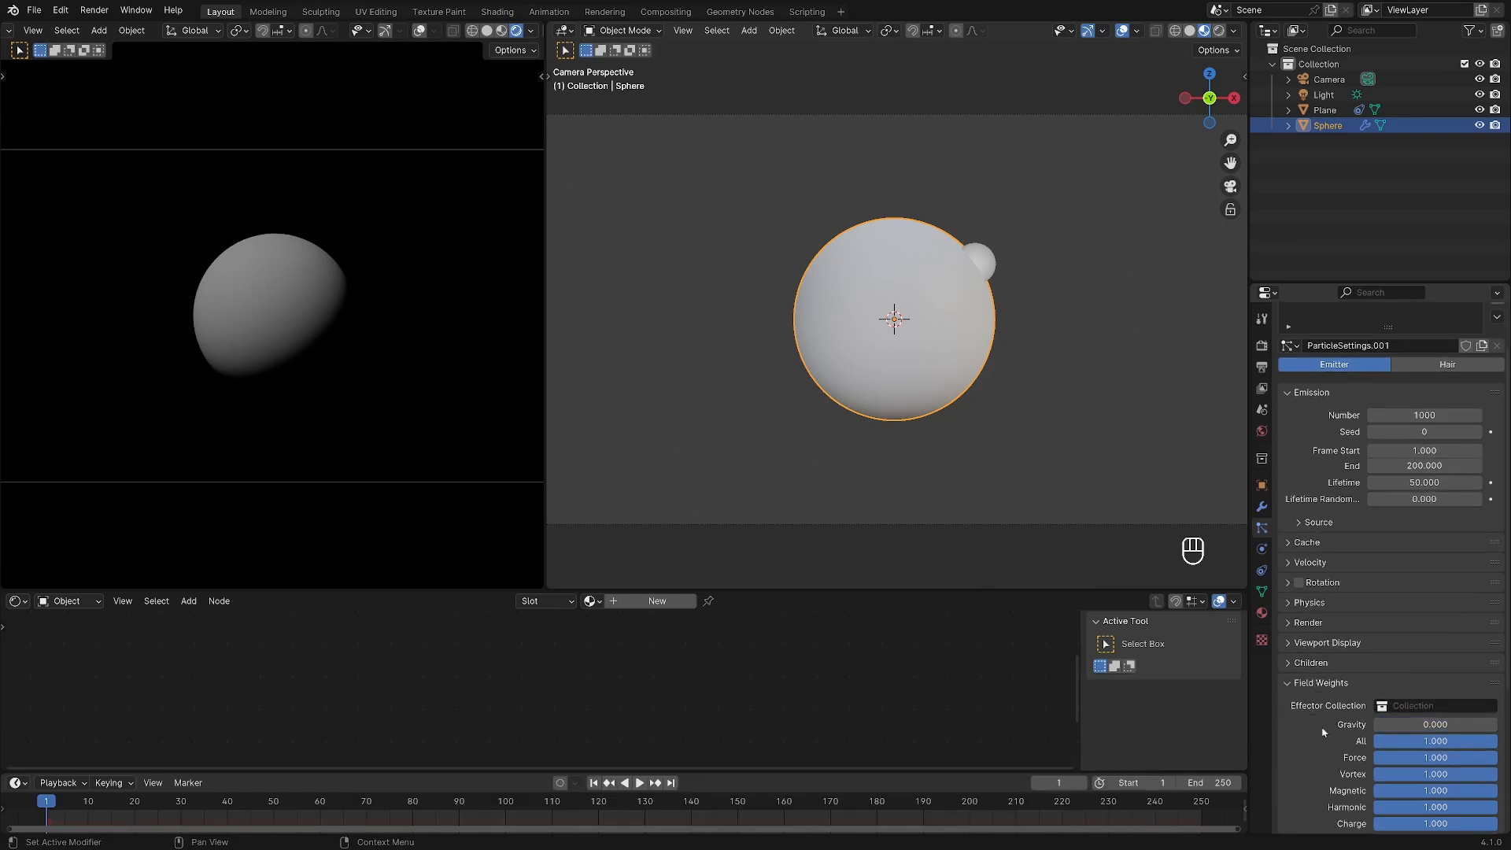
click(639, 782)
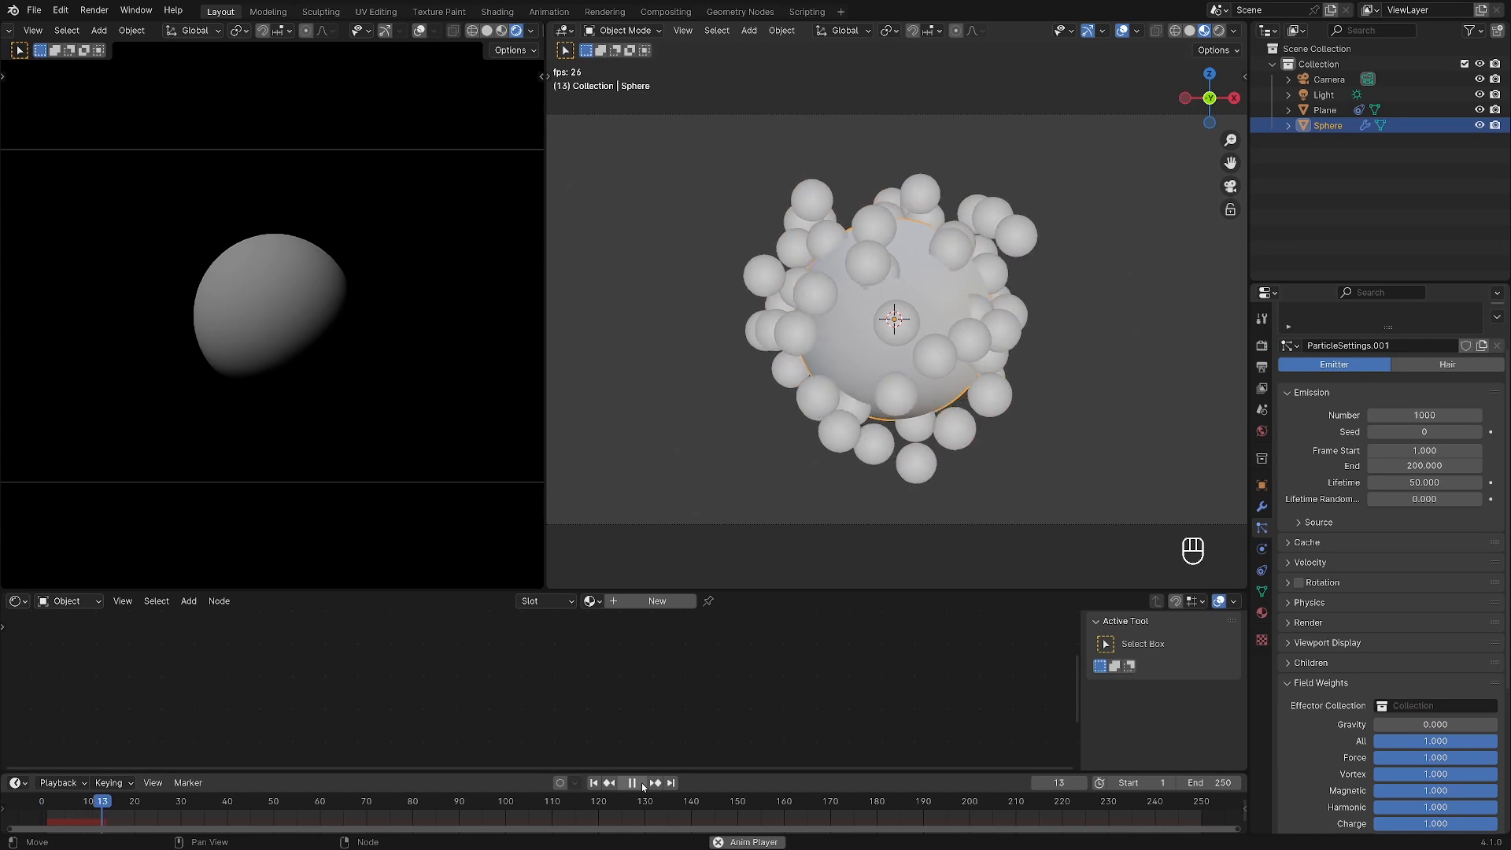
click(641, 782)
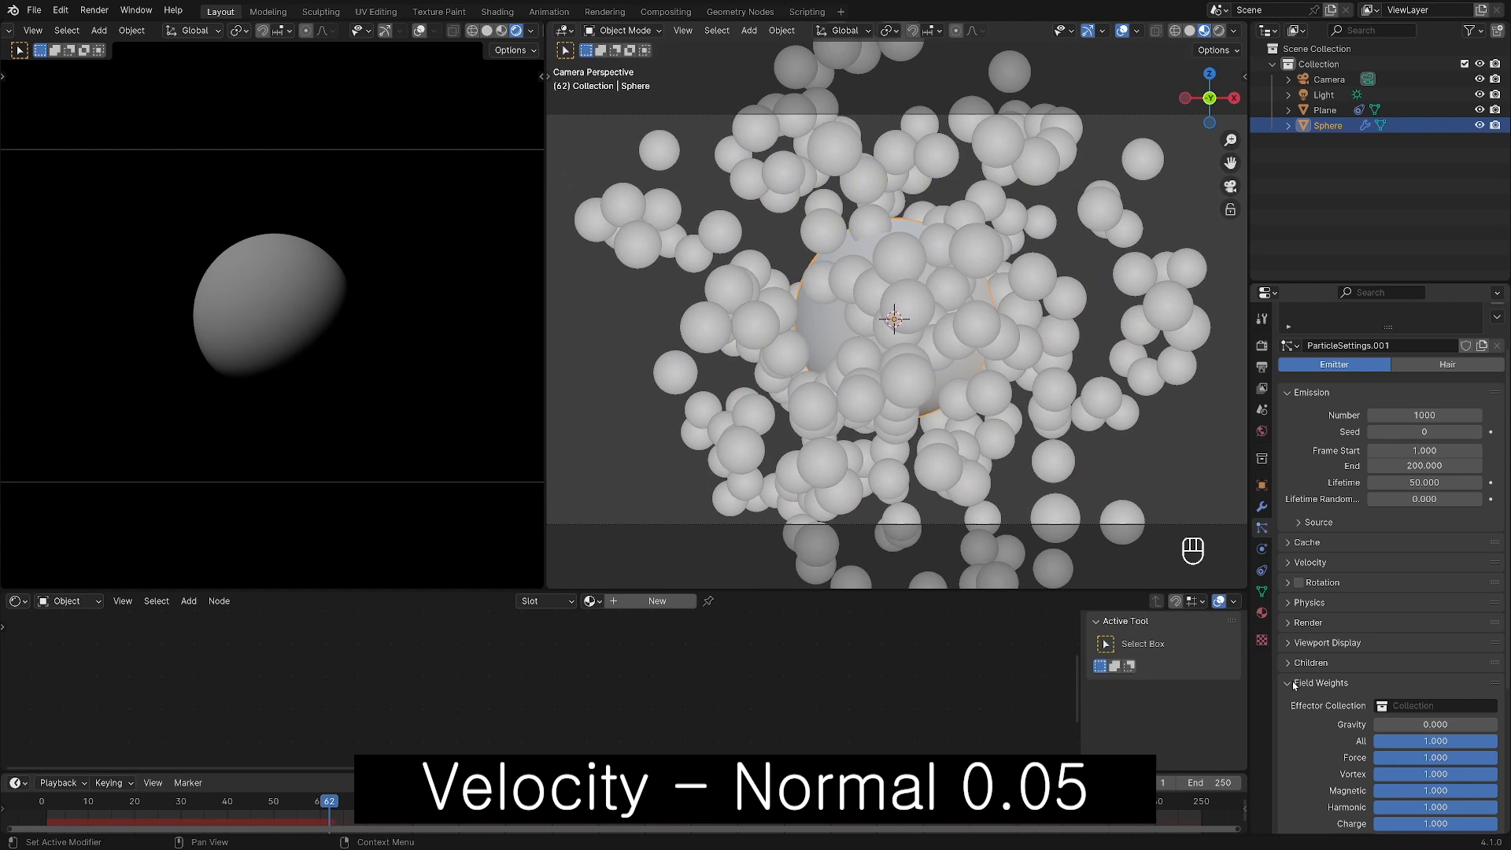
Set the particles' normal velocity to 0.05 m/s and replay the animation from the first frame.
click(1312, 562)
click(1434, 586)
text(0.05)
key(Return)
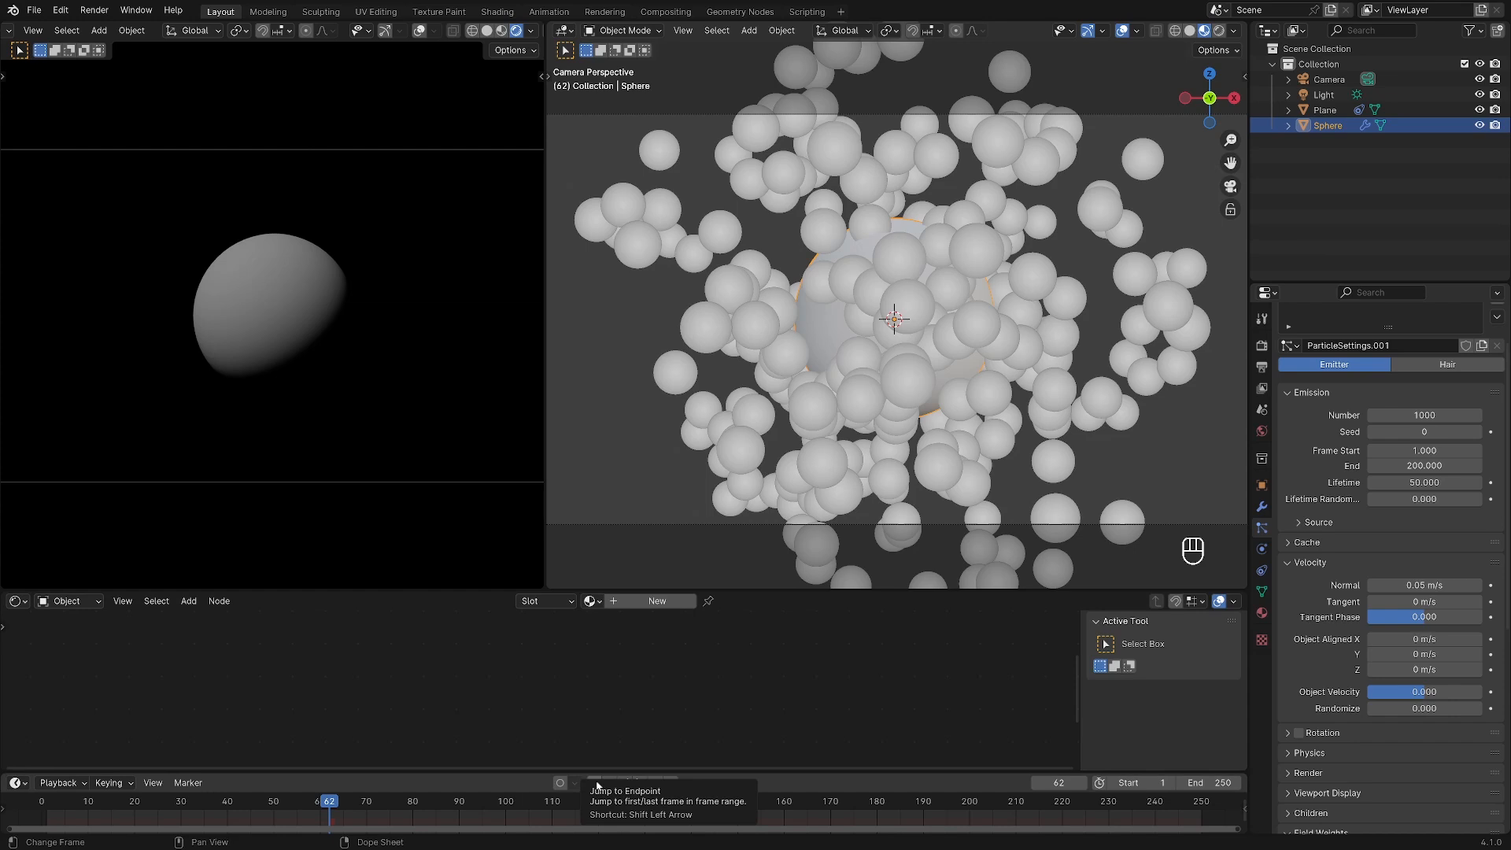
key(shift+Left)
key(space)
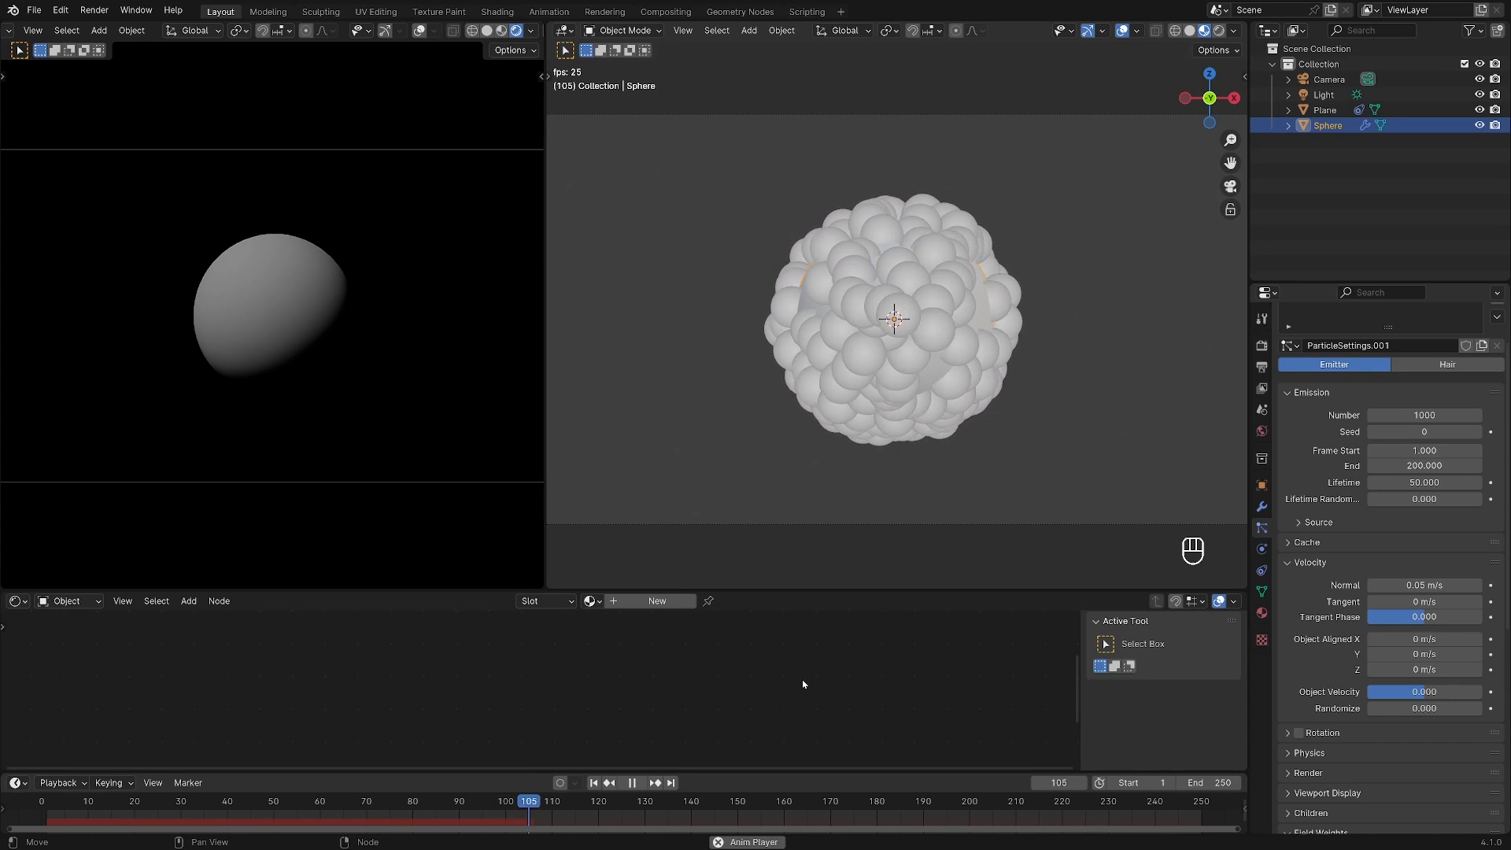
key(space)
Render the particles as Object, using the plane as the instance object.
scroll(1289, 747, down, 2)
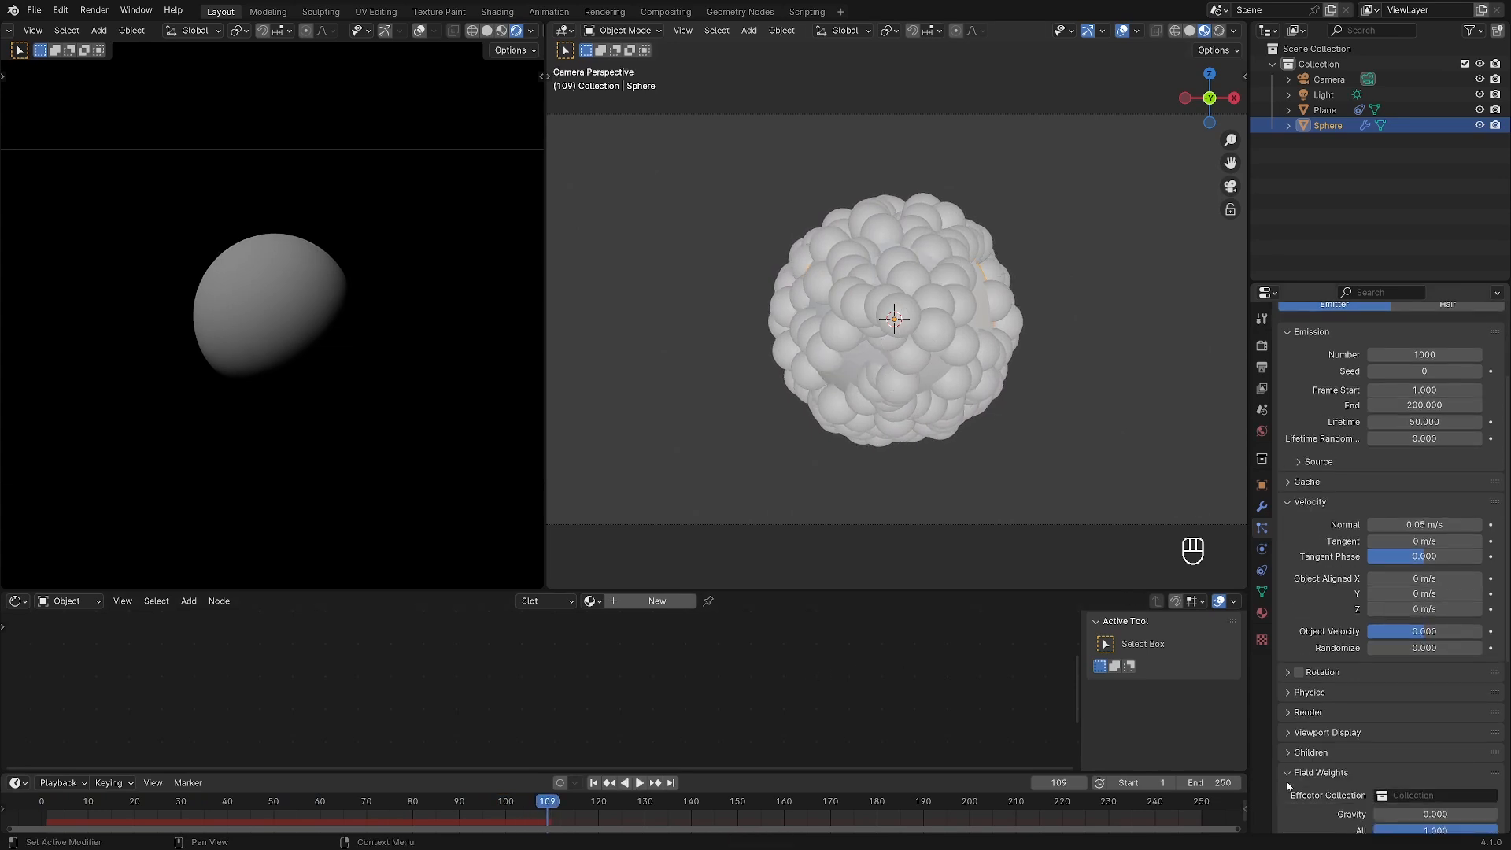
click(1306, 712)
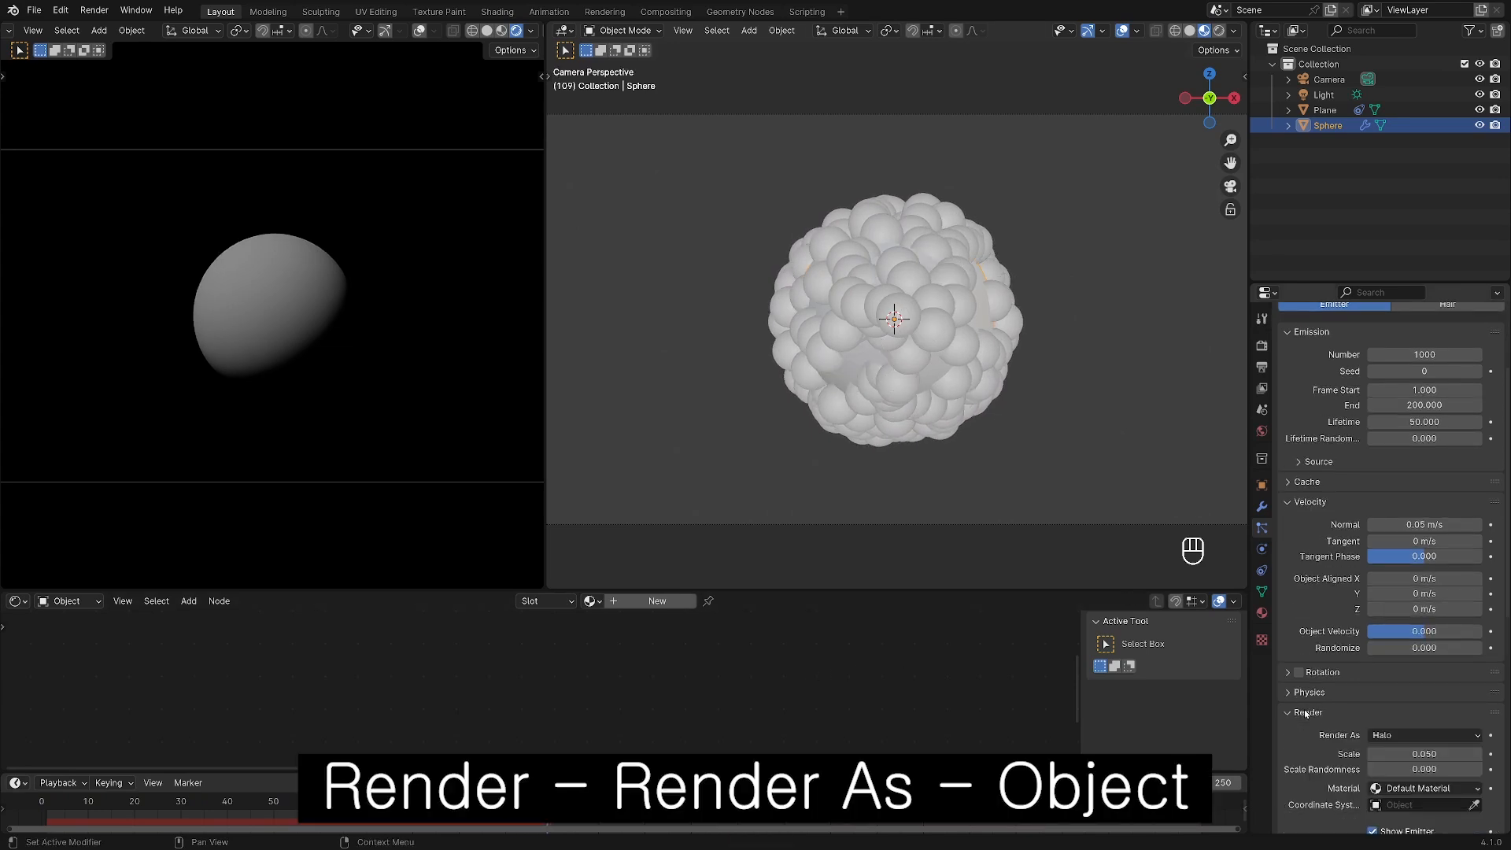
click(1417, 734)
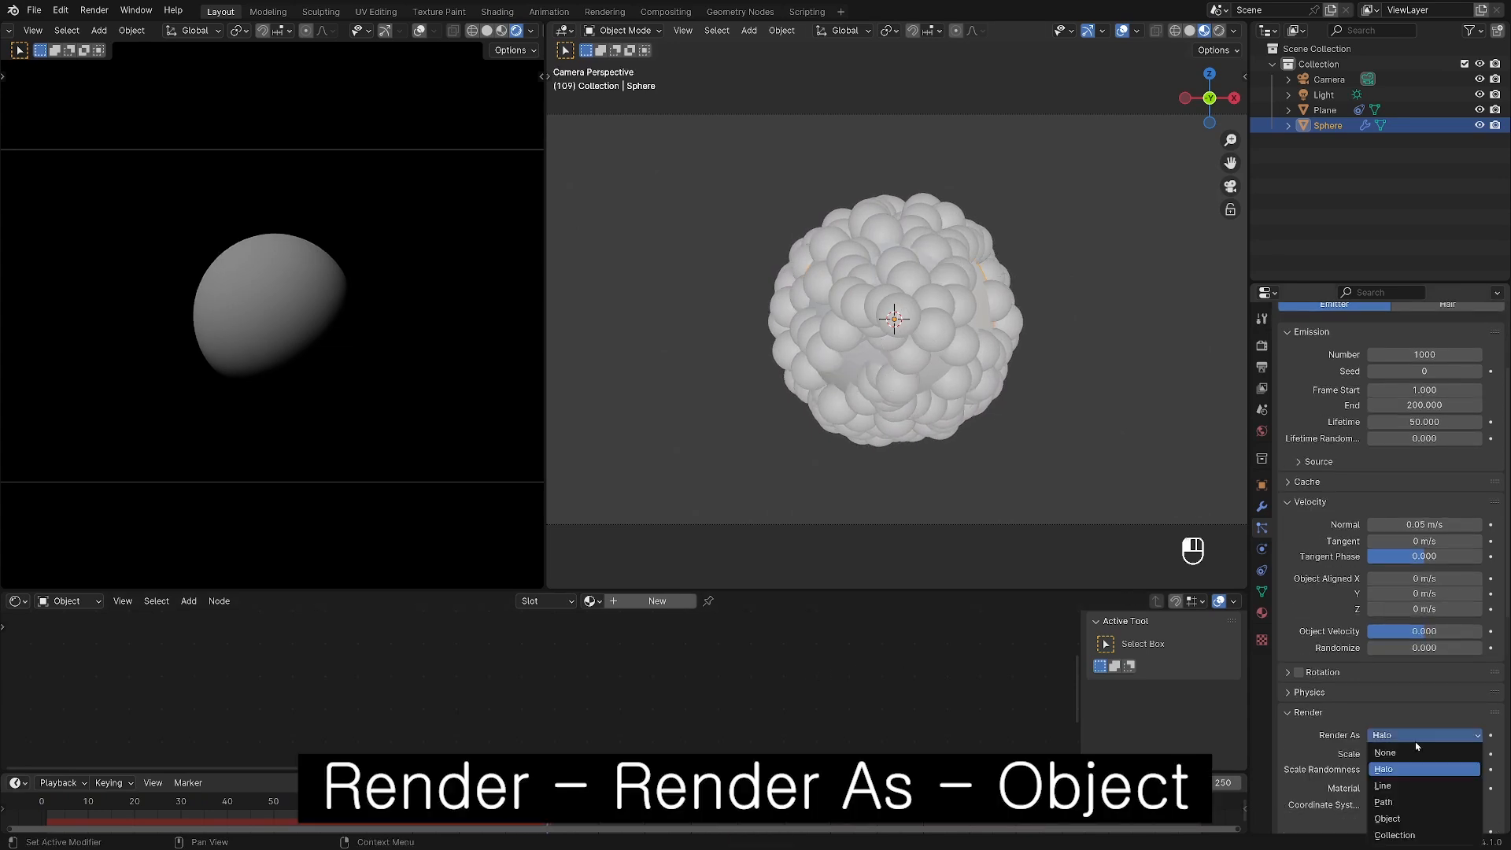
click(1391, 811)
scroll(1394, 805, down, 5)
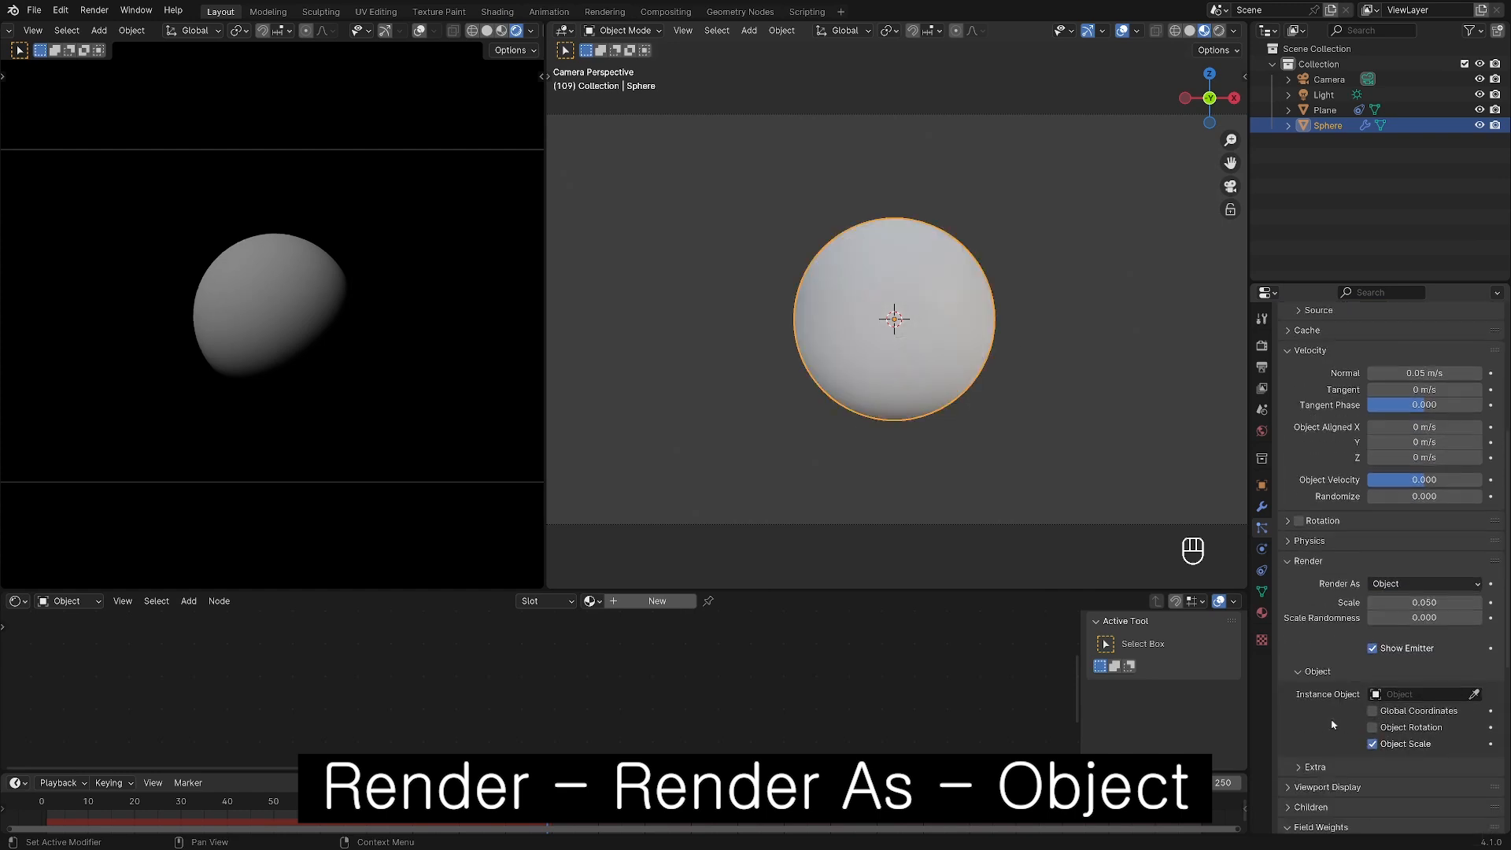
middle_drag(961, 299, 972, 302)
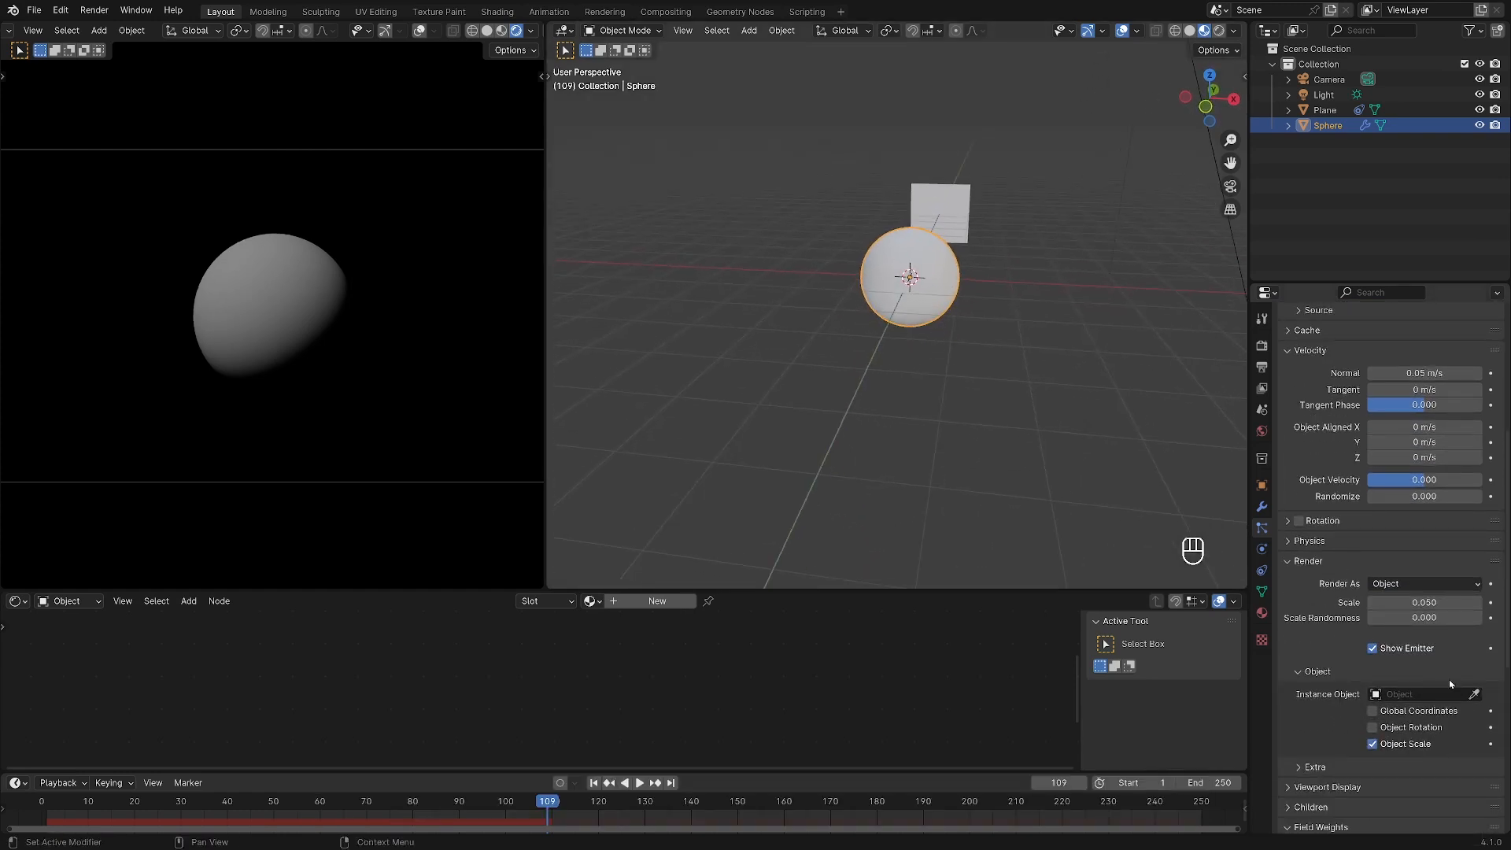
click(1474, 694)
click(941, 189)
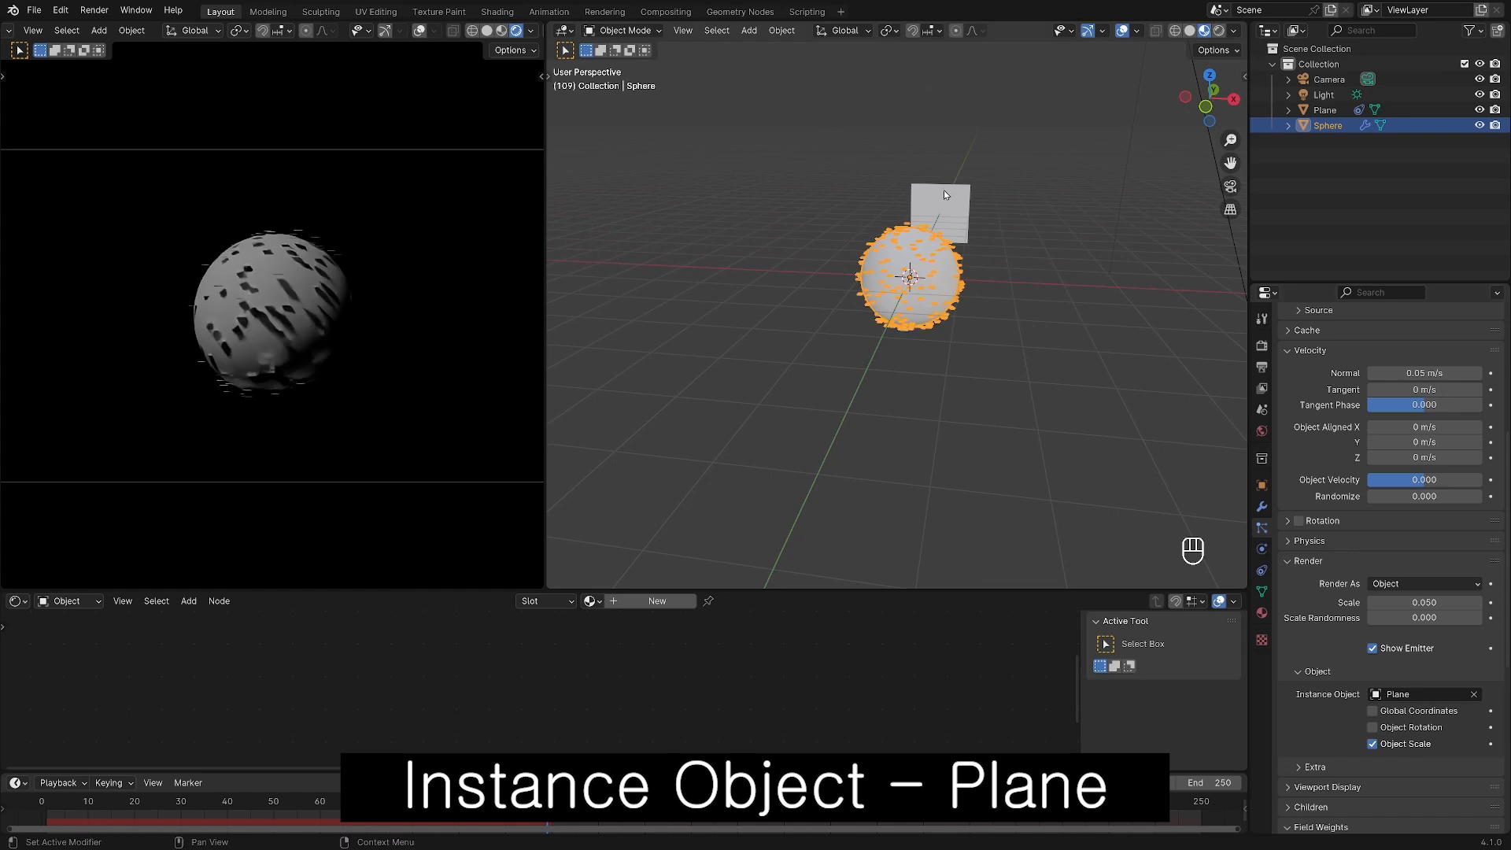
click(1034, 363)
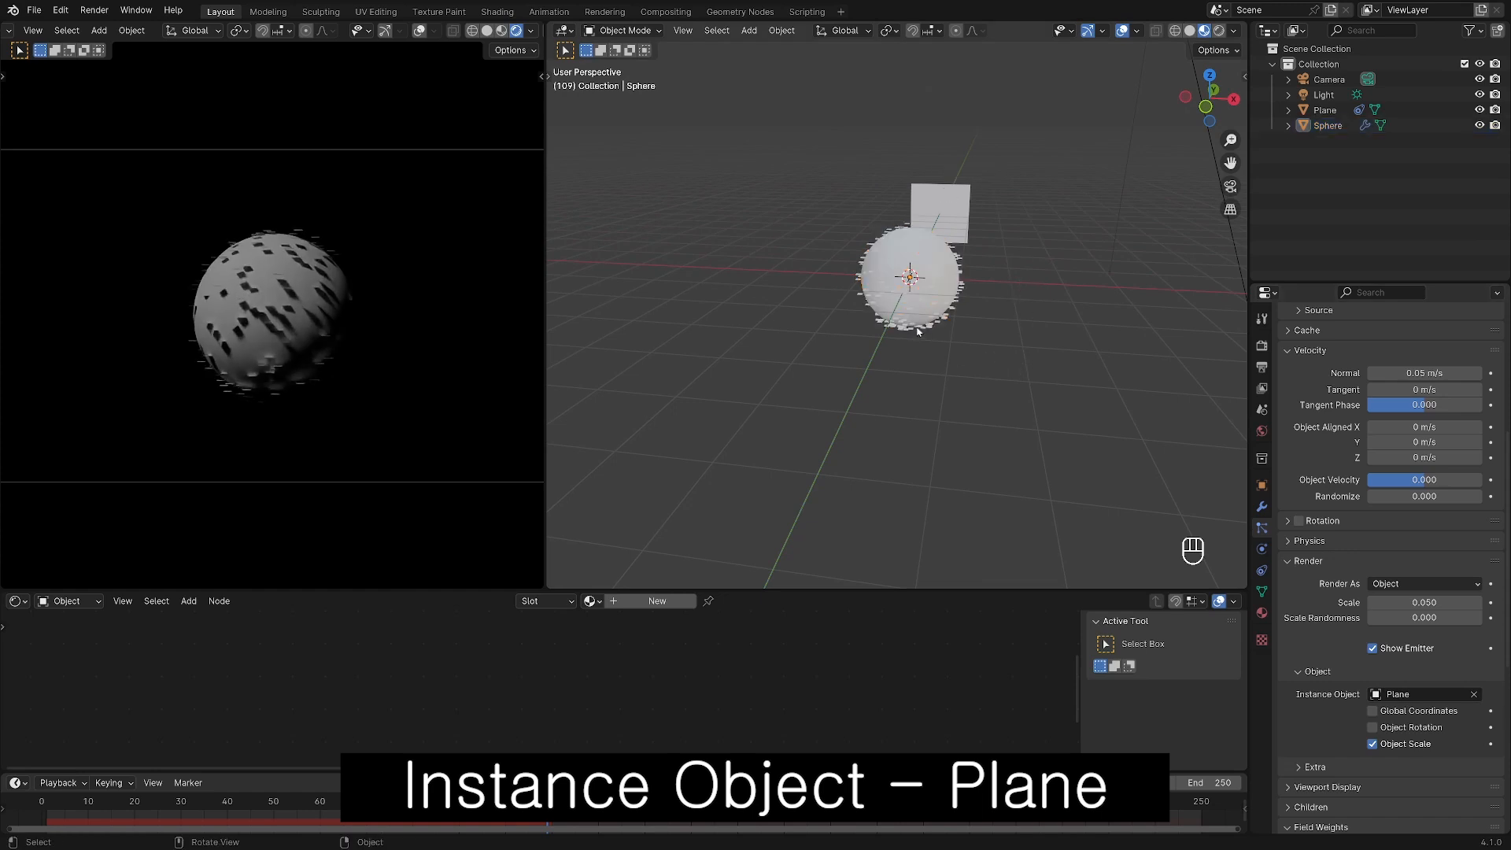
Inspect the plane instances on the sphere up close and enable Object Rotation for the sphere's particles.
scroll(1008, 192, up, 4)
shift+middle_drag(984, 240, 904, 357)
scroll(946, 351, up, 2)
click(904, 357)
click(1069, 178)
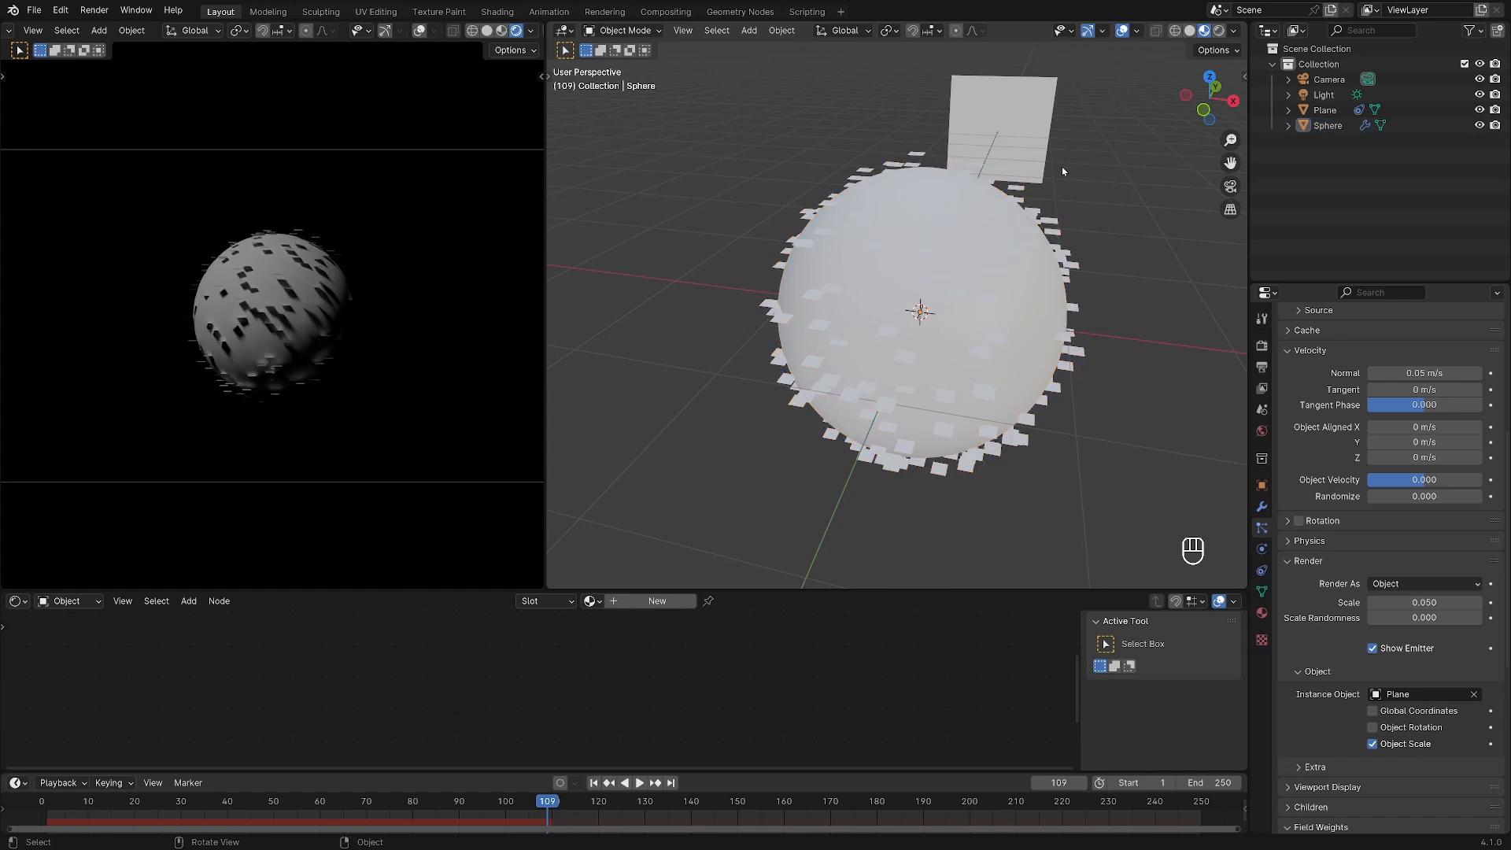
click(1042, 227)
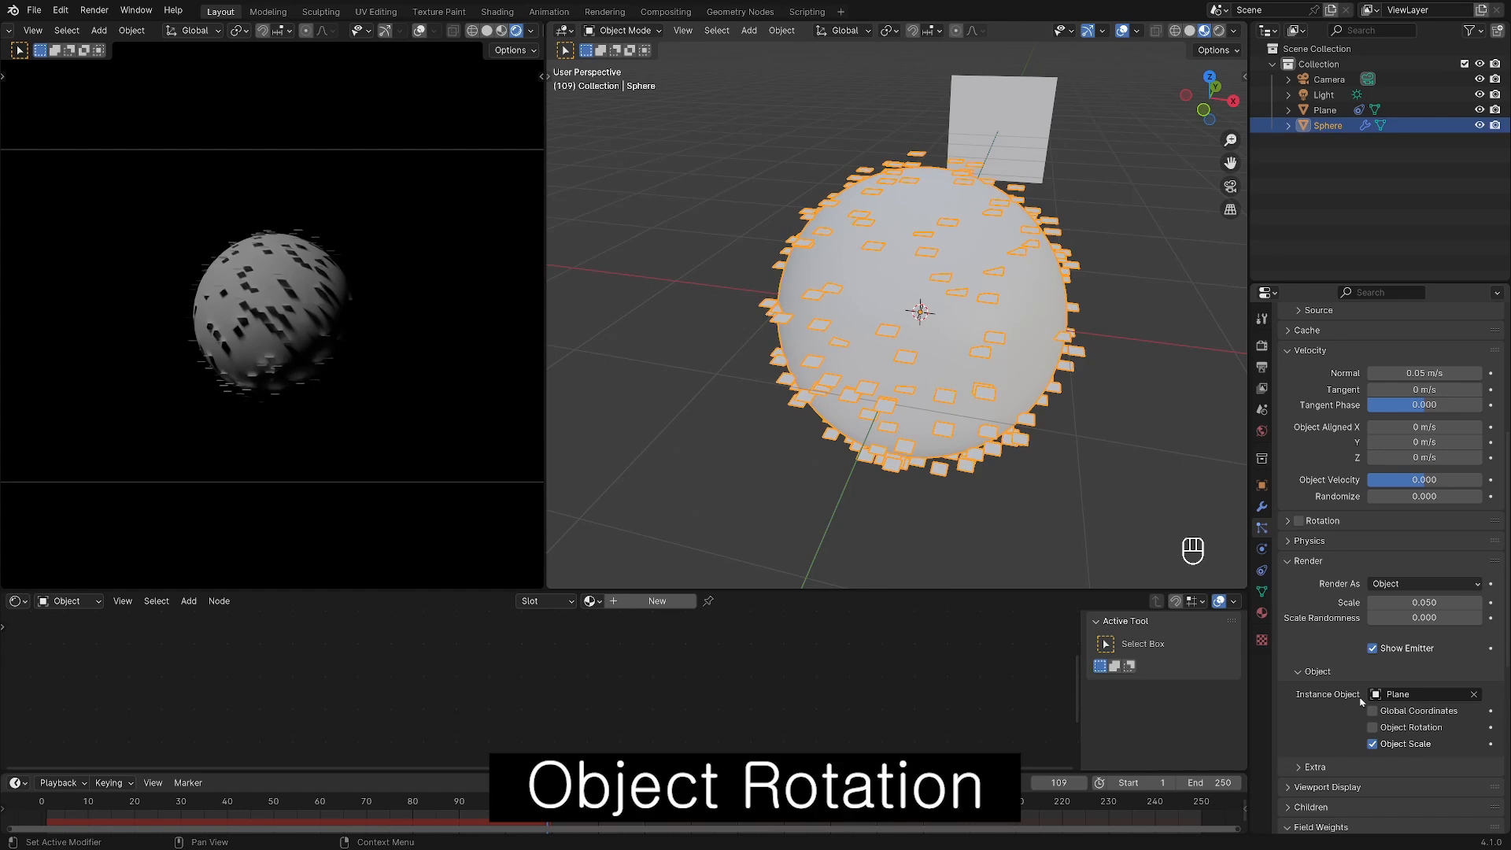
click(1373, 727)
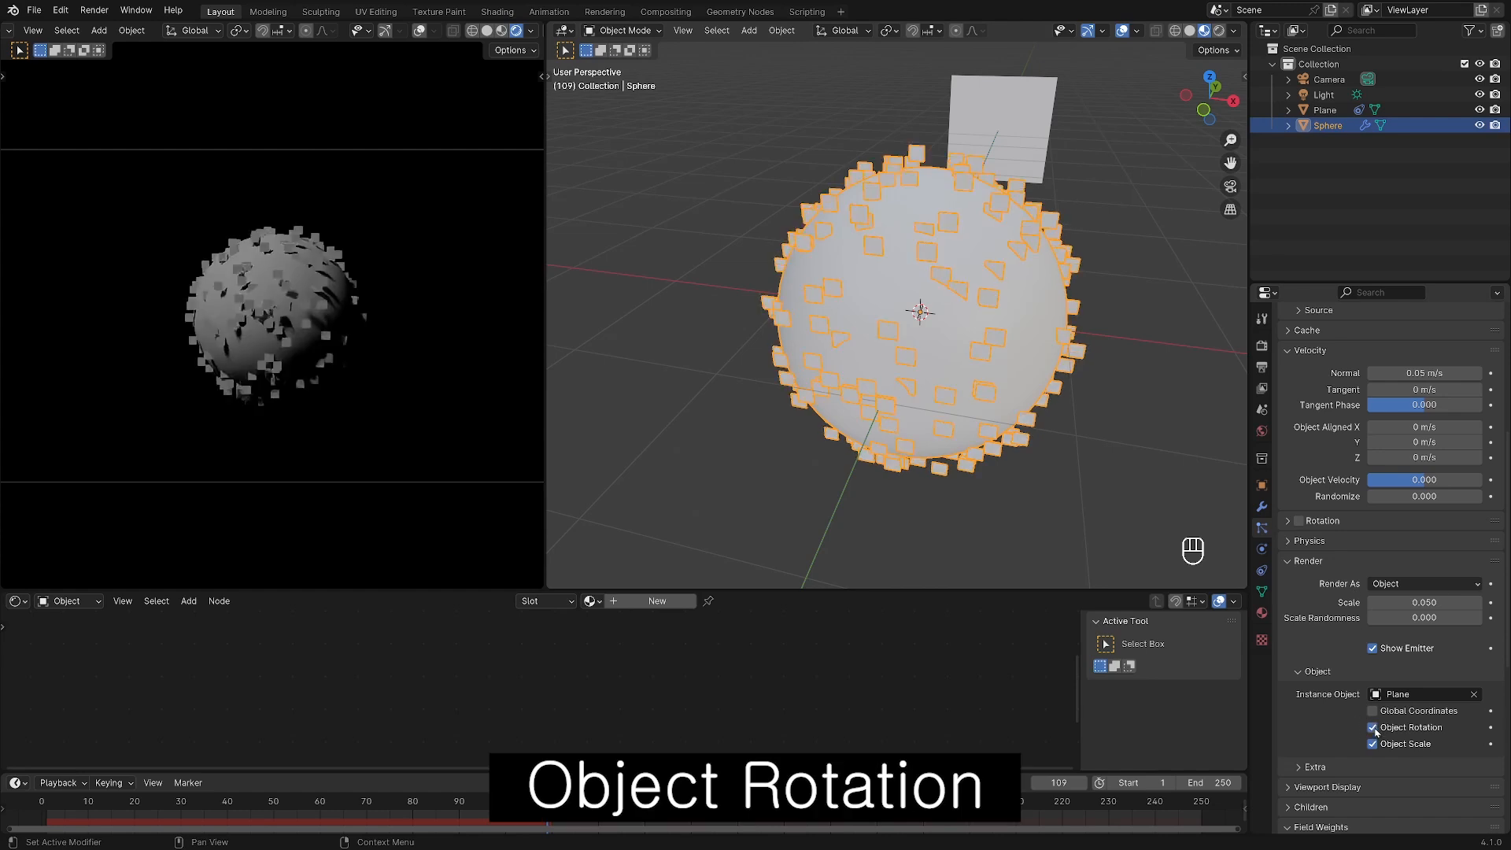
click(1121, 417)
middle_drag(1069, 463, 1083, 435)
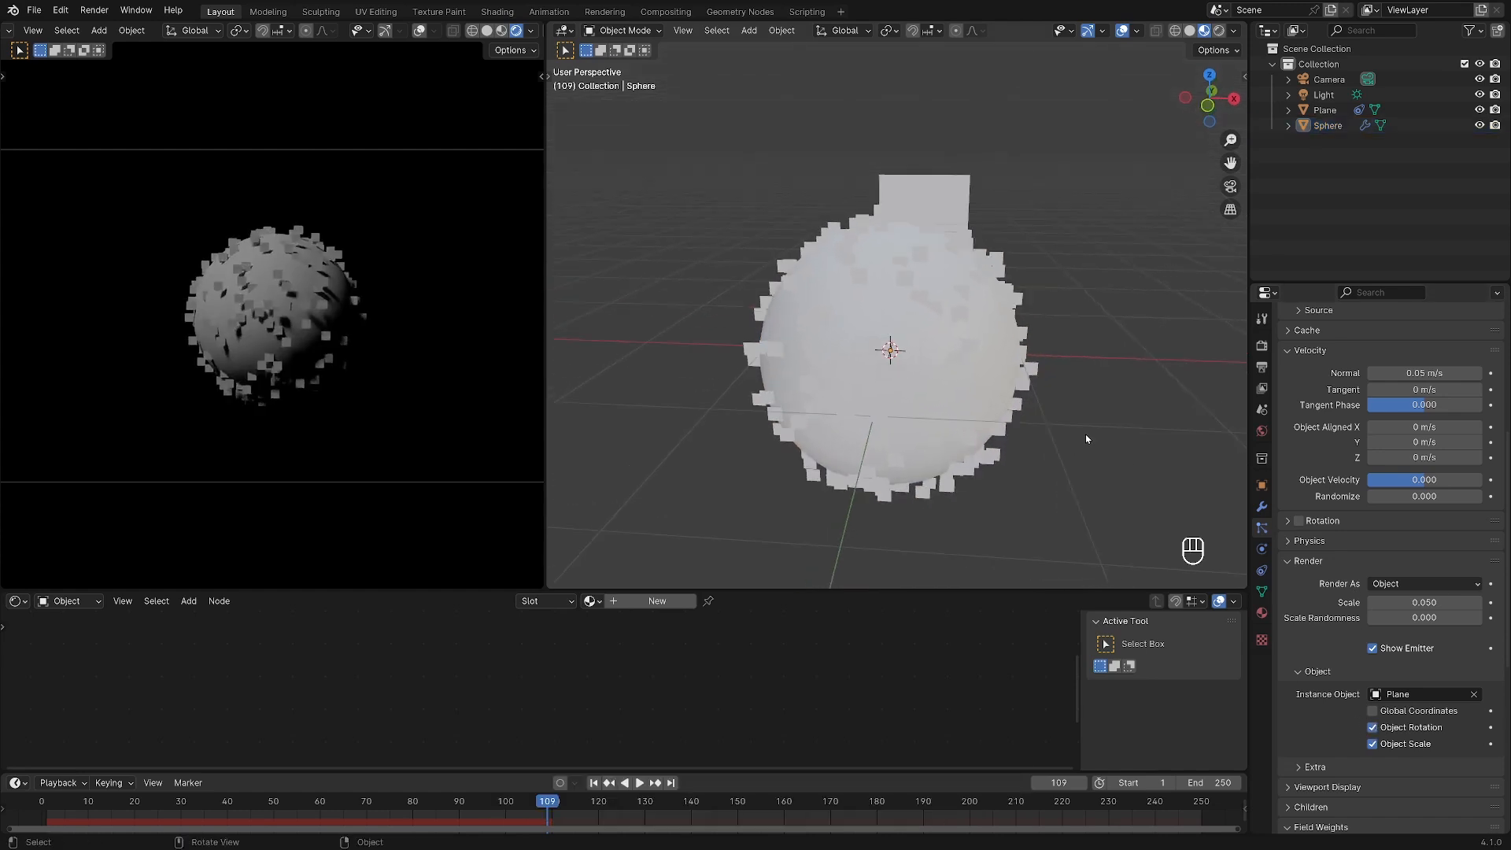
Replay the particle animation from the first frame and examine the plane instances' orientation around the sphere.
key(shift+Left)
key(space)
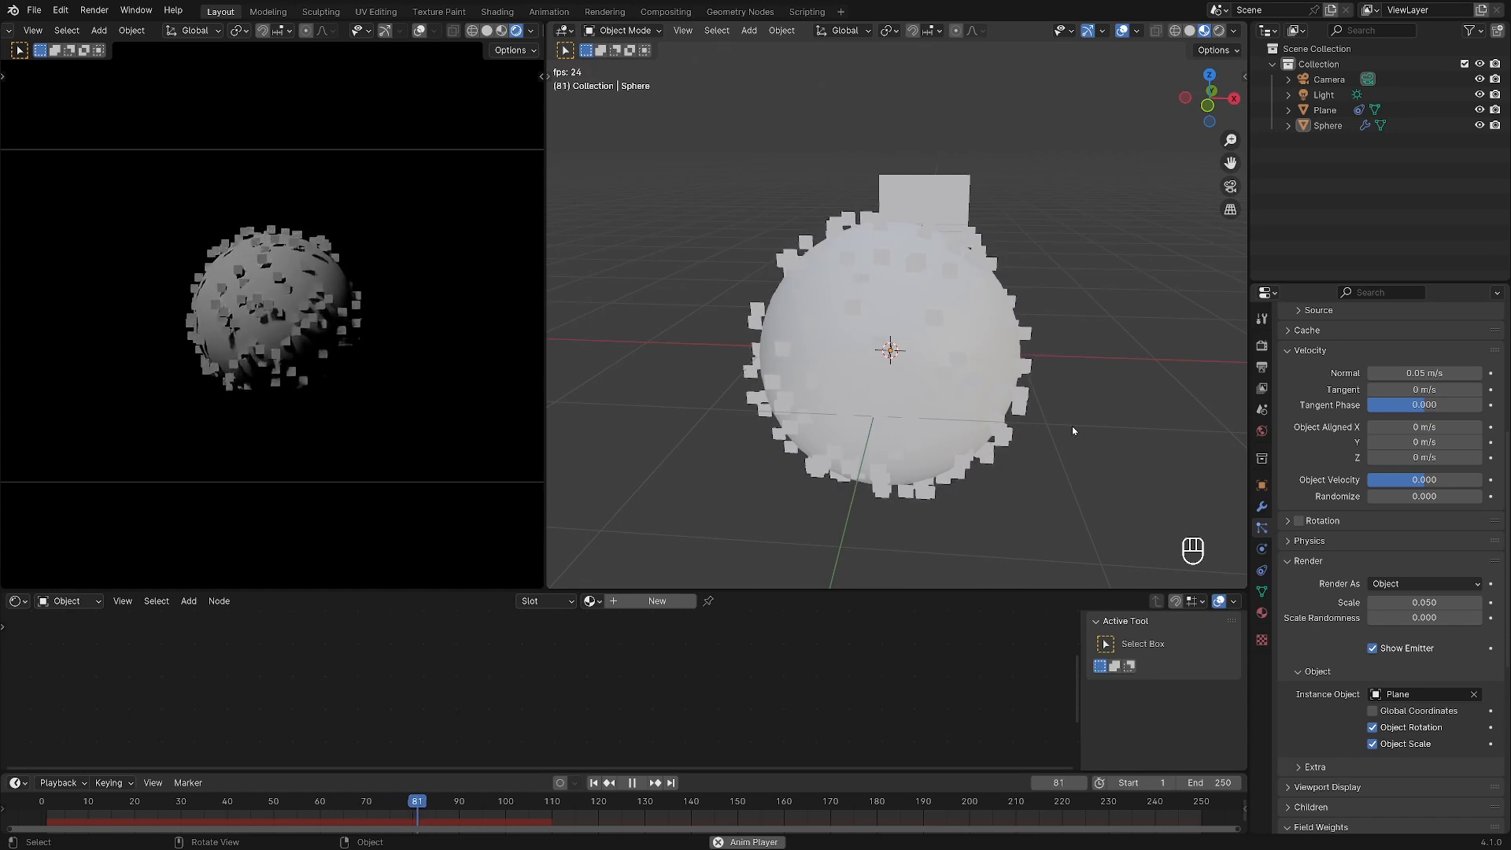
key(space)
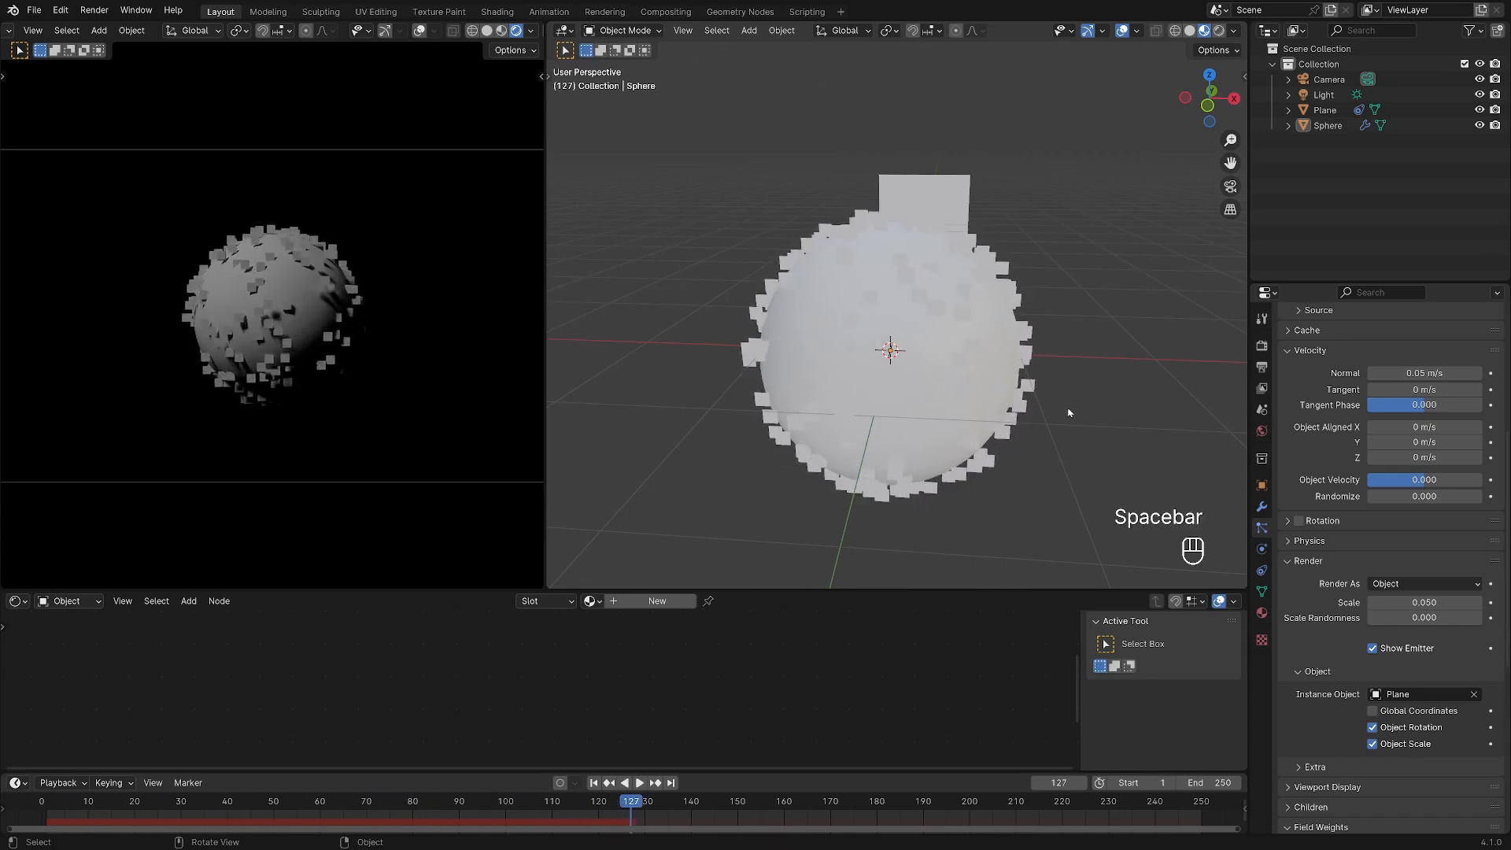
scroll(1027, 389, down, 4)
middle_drag(1020, 394, 1023, 469)
scroll(1008, 293, up, 3)
shift+middle_drag(930, 305, 1067, 430)
scroll(979, 404, down, 1)
scroll(937, 276, down, 2)
middle_drag(937, 276, 1055, 304)
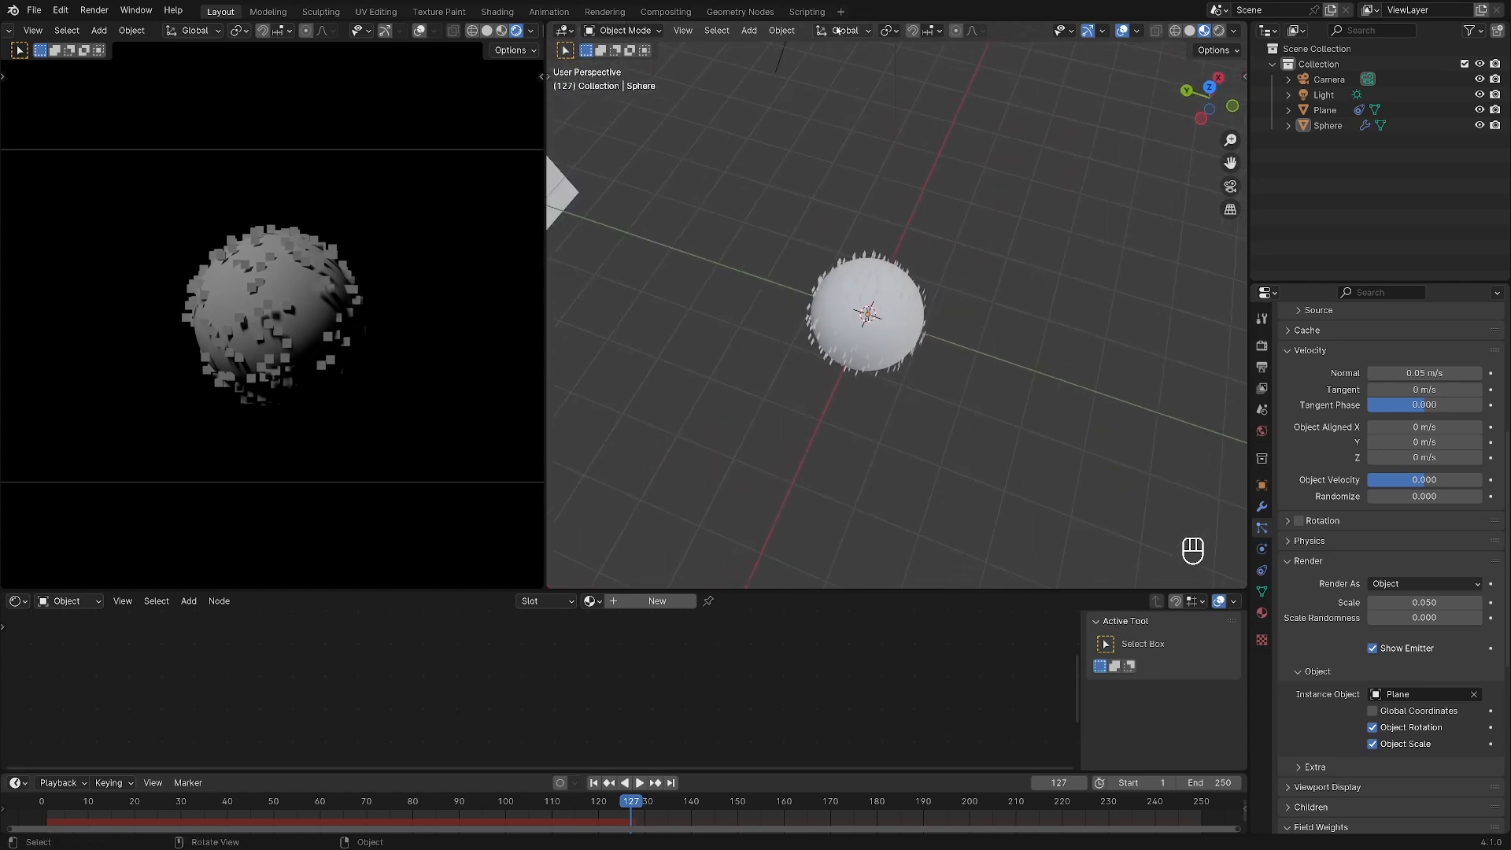
Try rotating the camera about the Z axis to test how the plane instances follow it.
click(899, 31)
click(928, 101)
scroll(1147, 323, down, 4)
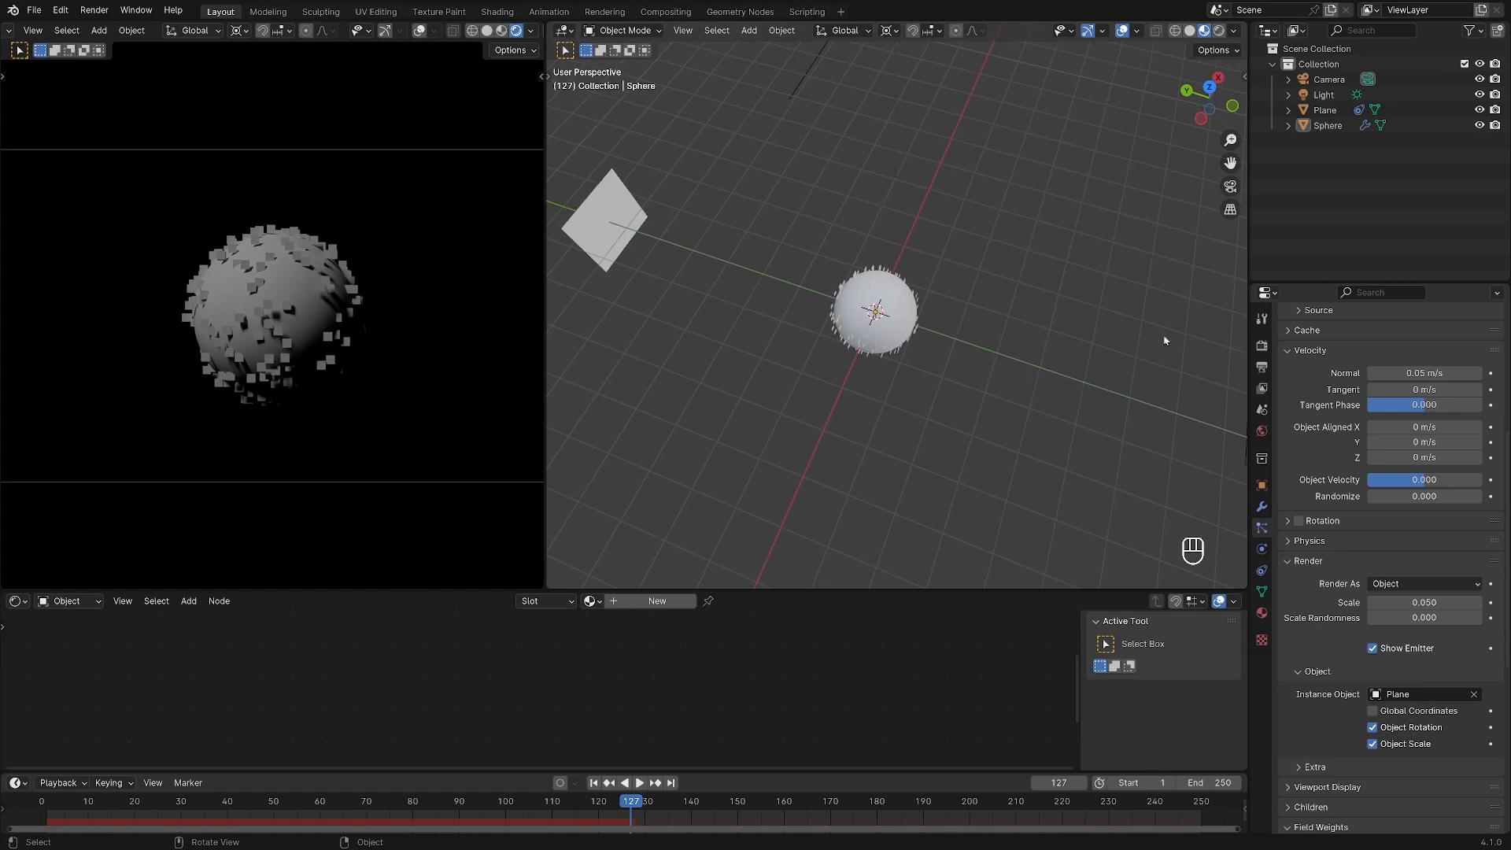
click(1141, 386)
key(r)
key(z)
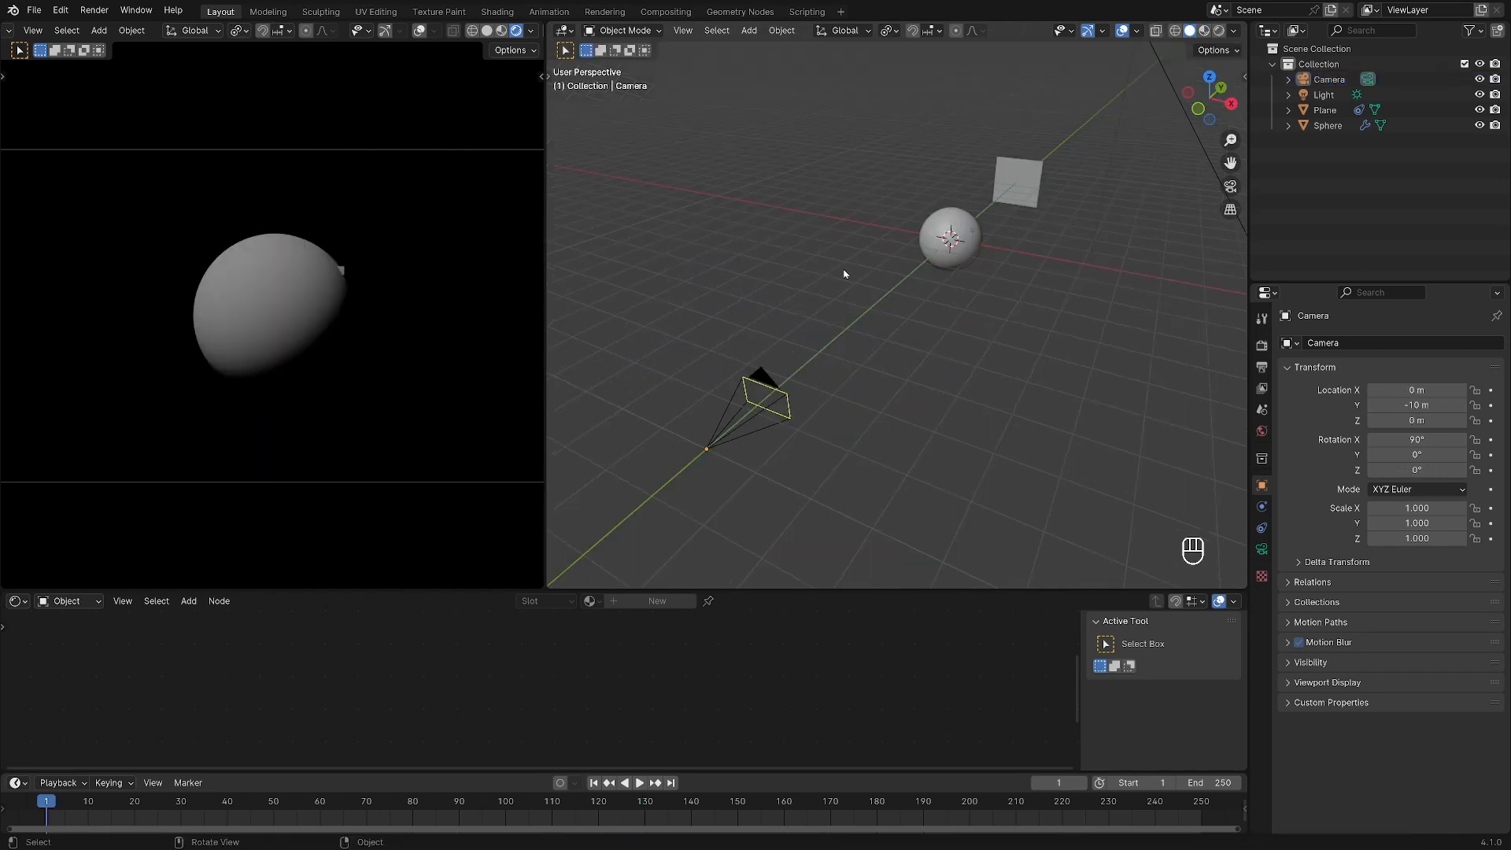
Play the animation from frame 1 to frame 122, and hide the sphere so only the plane remains in the camera view.
key(space)
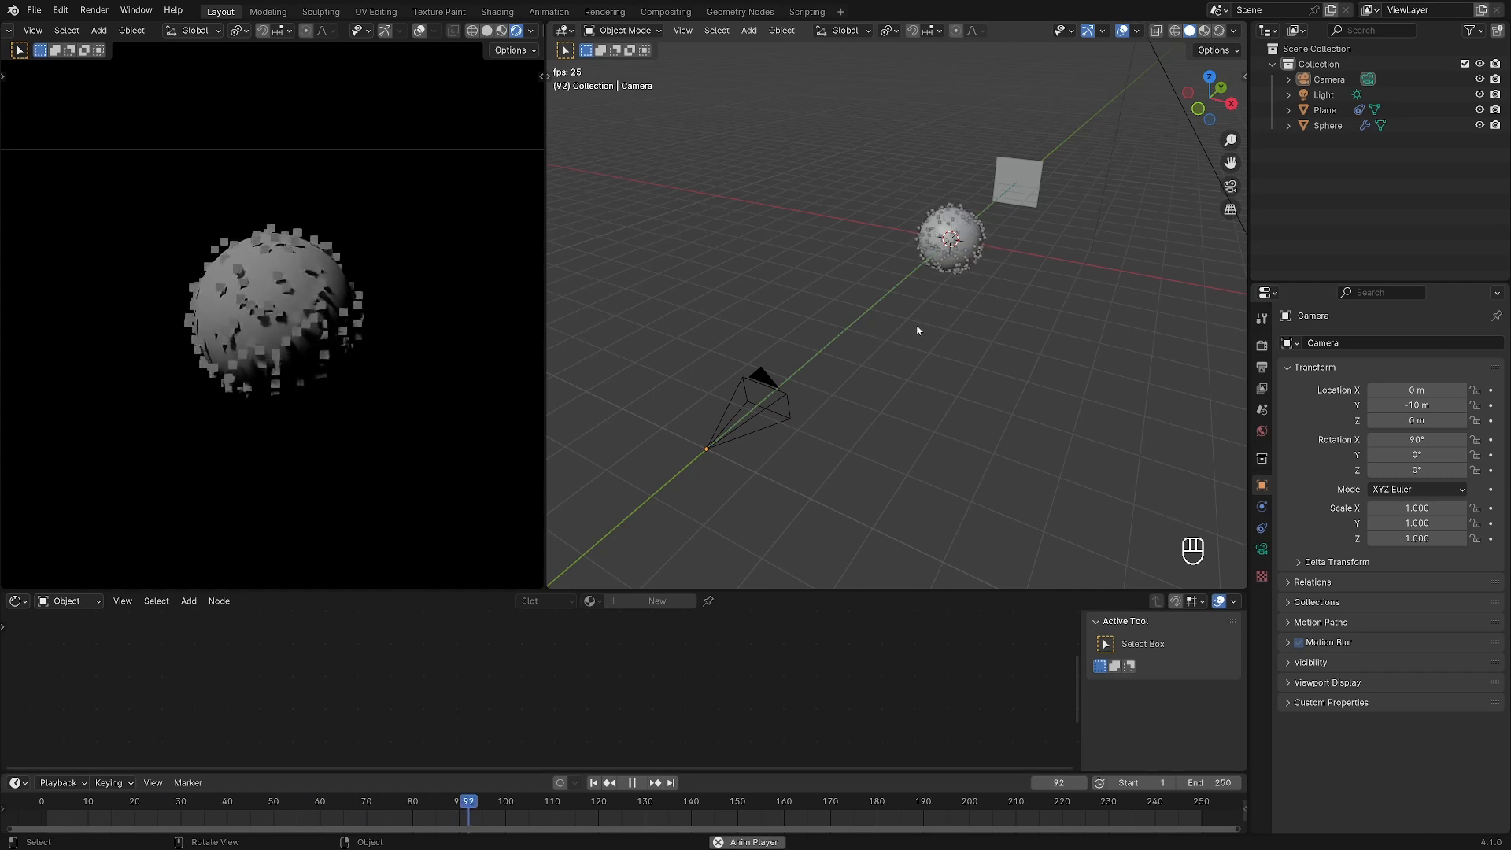
key(space)
click(976, 229)
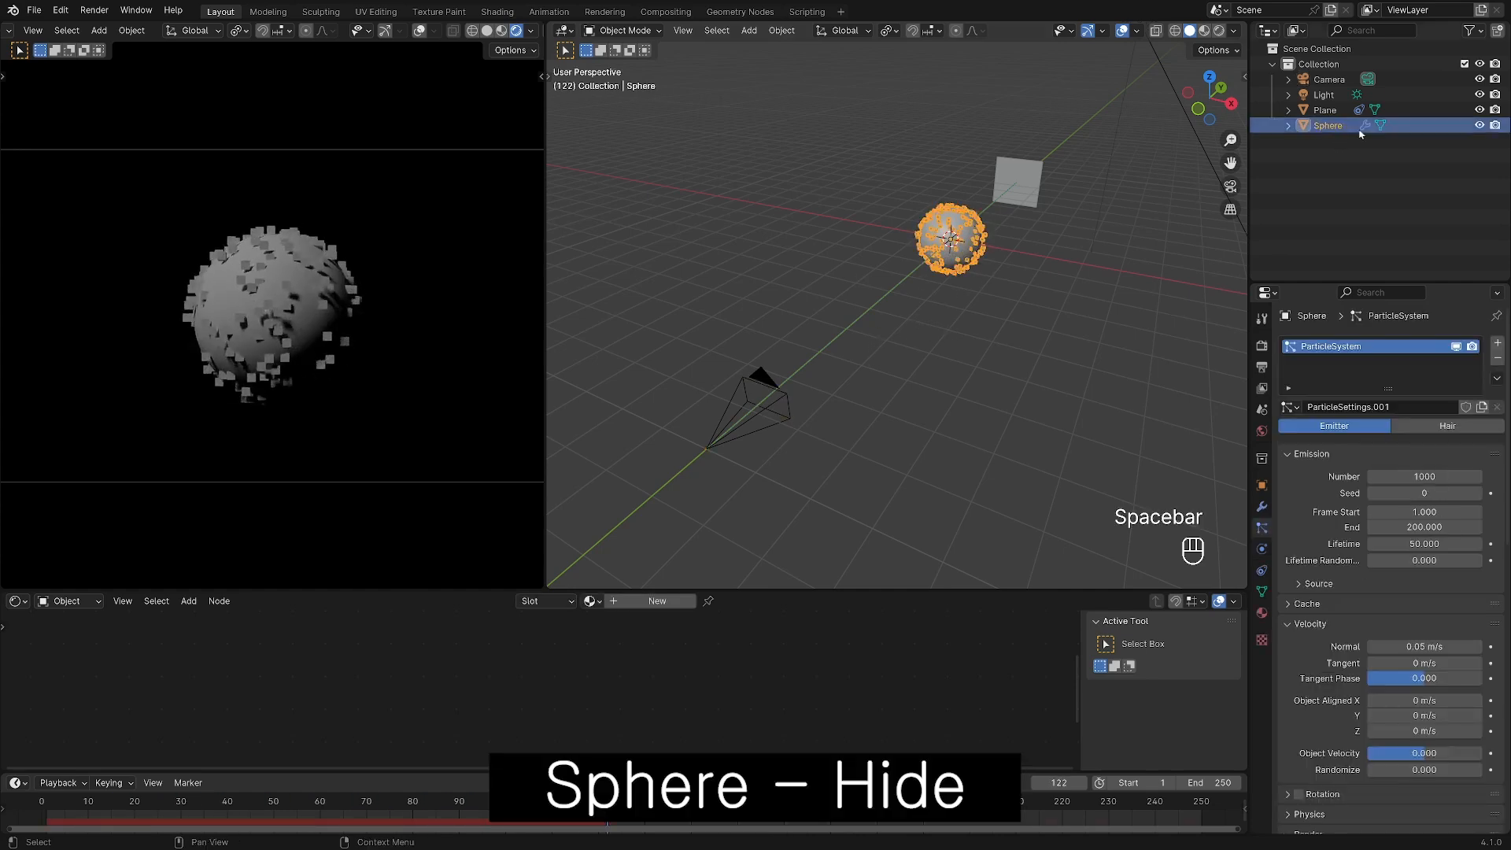
key(h)
middle_drag(927, 338, 990, 311)
key(KP_0)
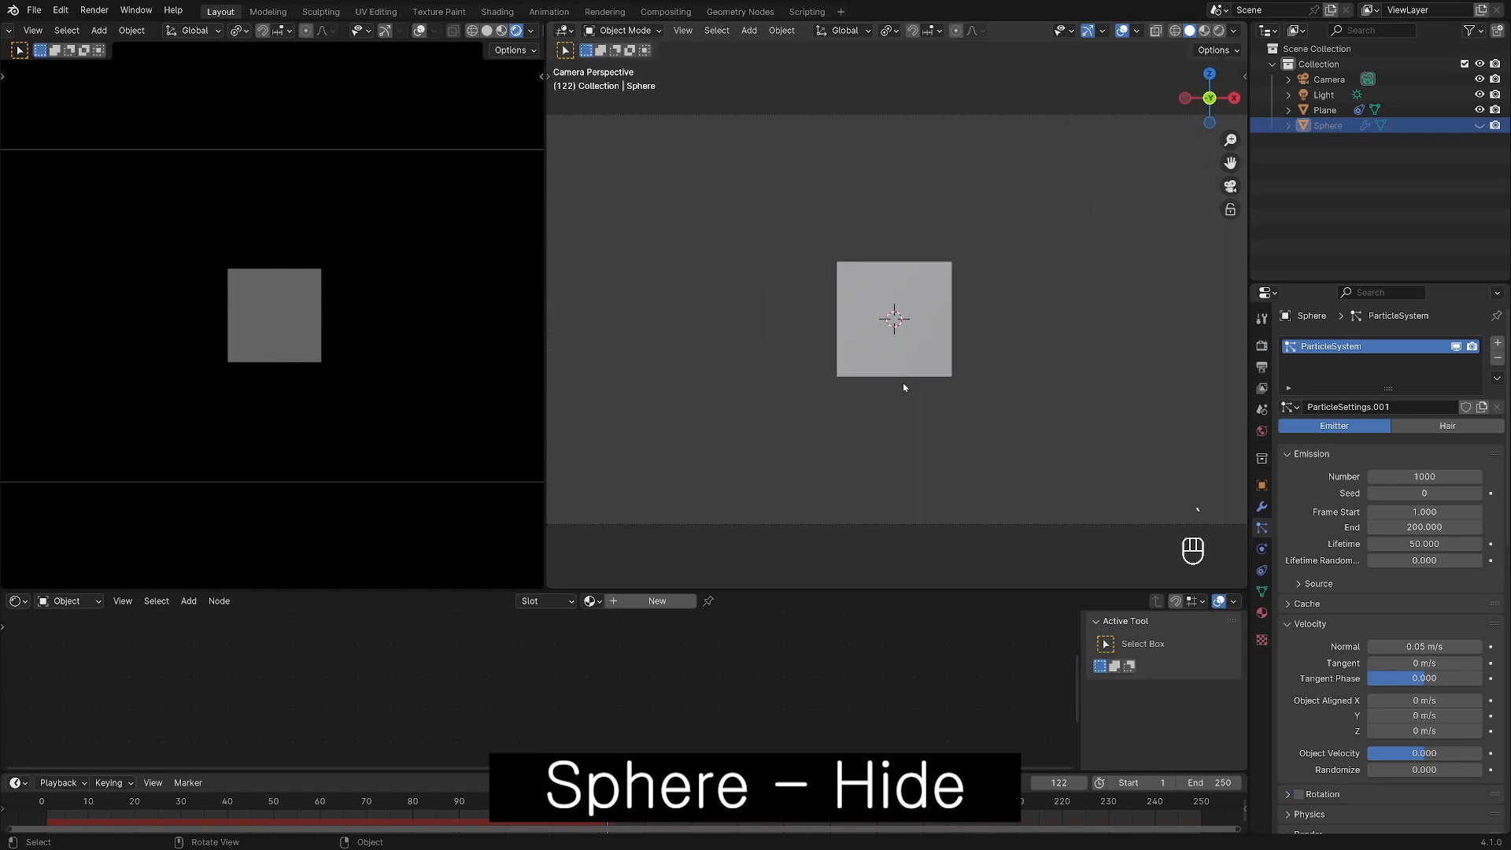
Create a new material on the plane and enlarge the node editor to work on it.
click(914, 351)
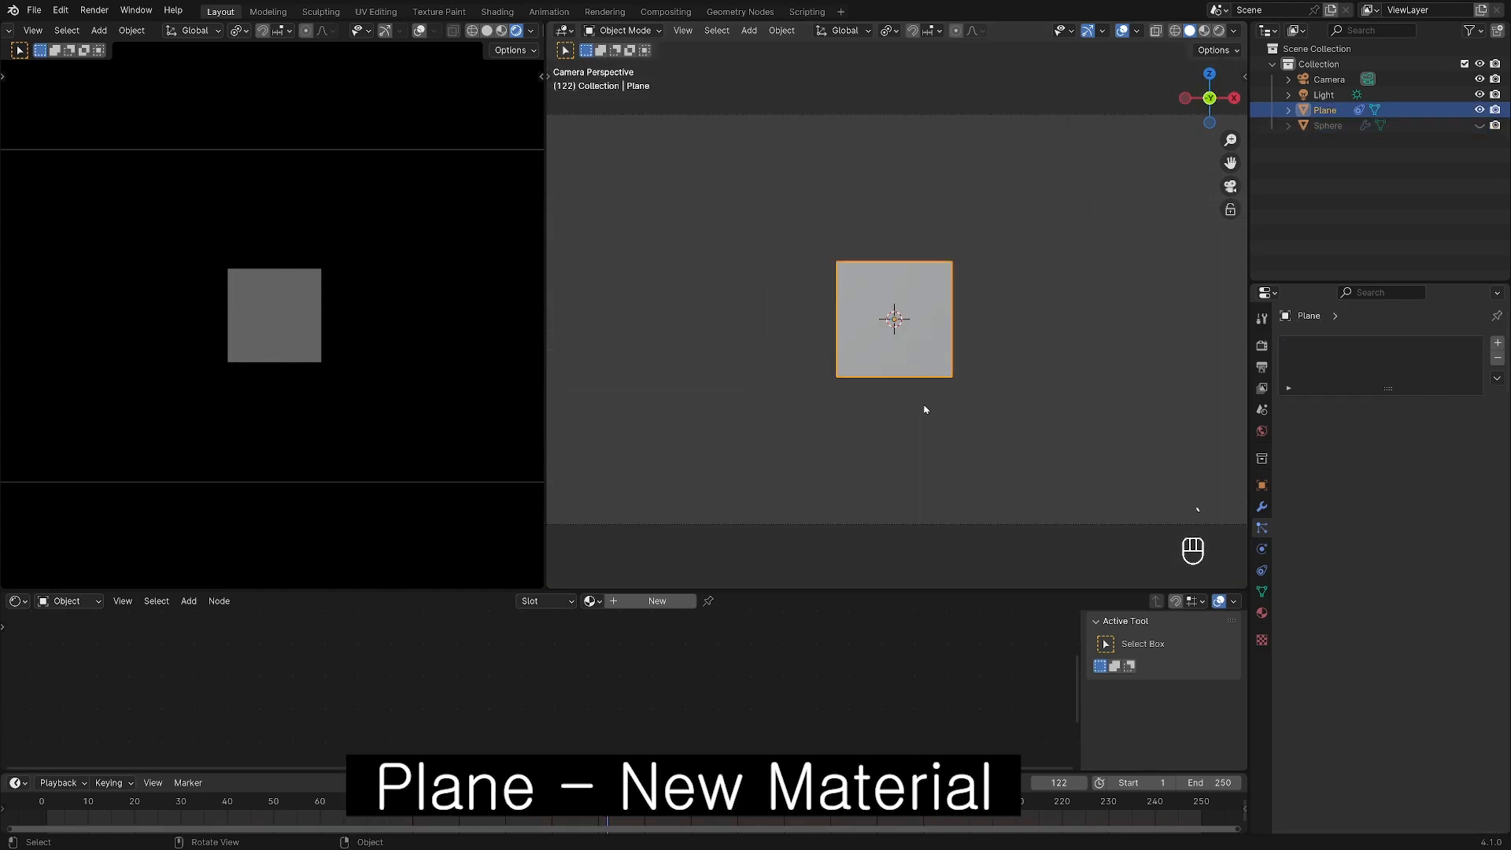
click(672, 599)
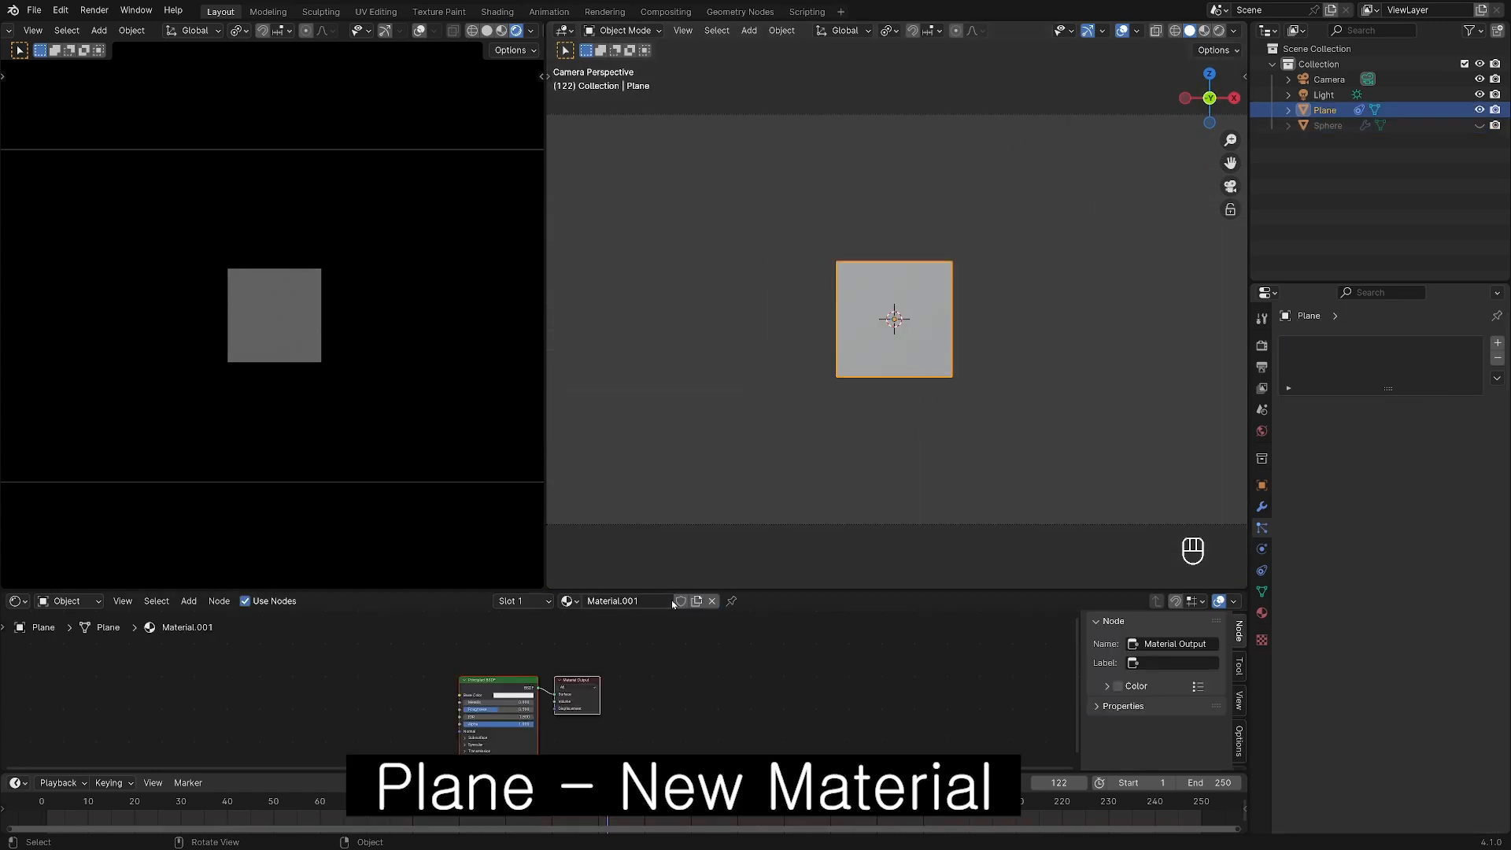
drag(804, 590, 787, 437)
scroll(700, 578, up, 3)
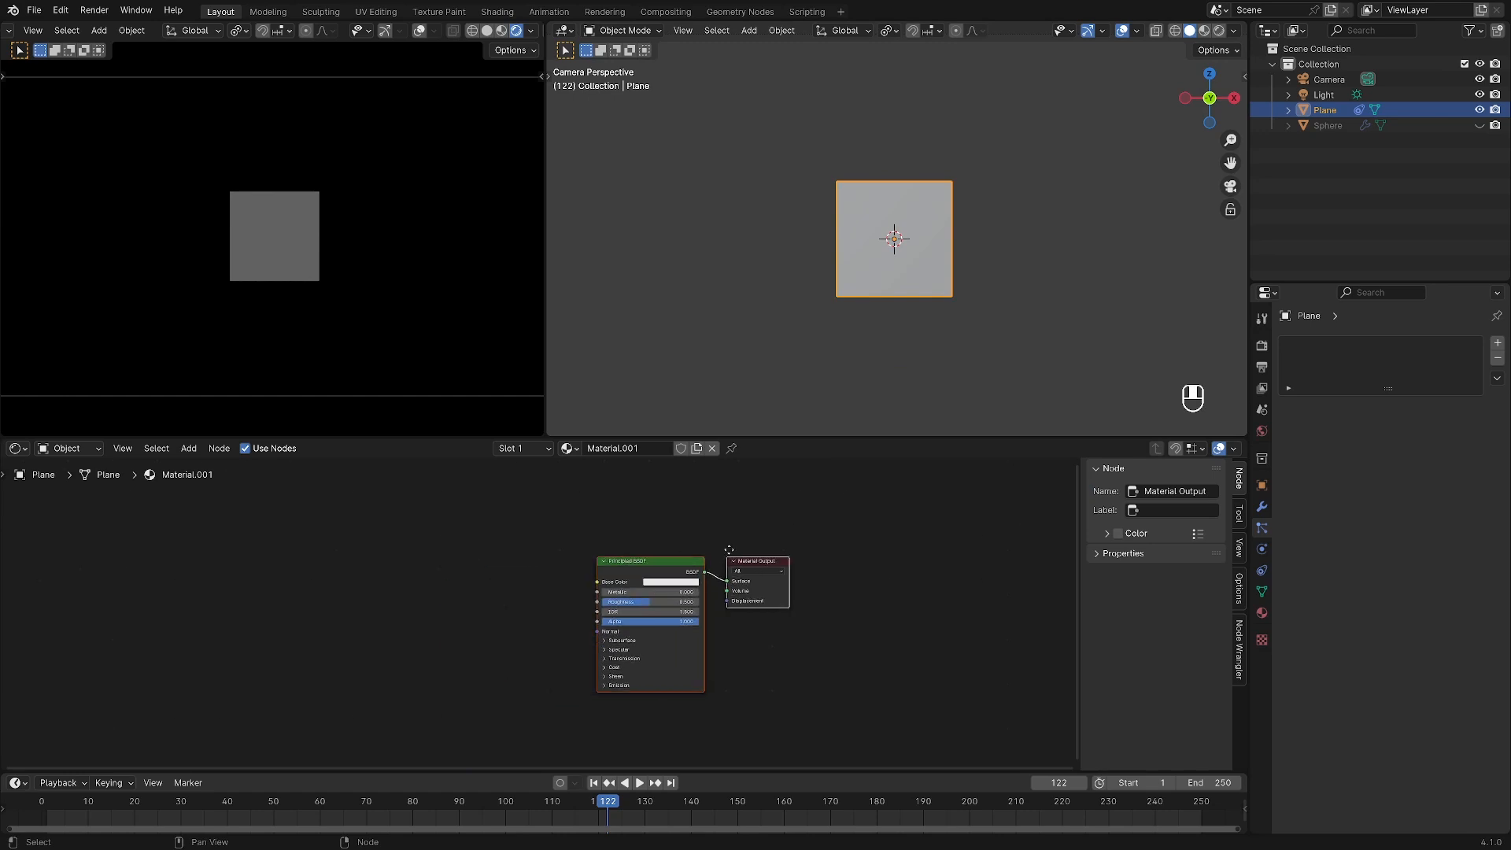
Add a Mix Shader, a Transparent BSDF and a Gradient Texture node to the plane's material.
key(shift+a)
mouse_move(441, 656)
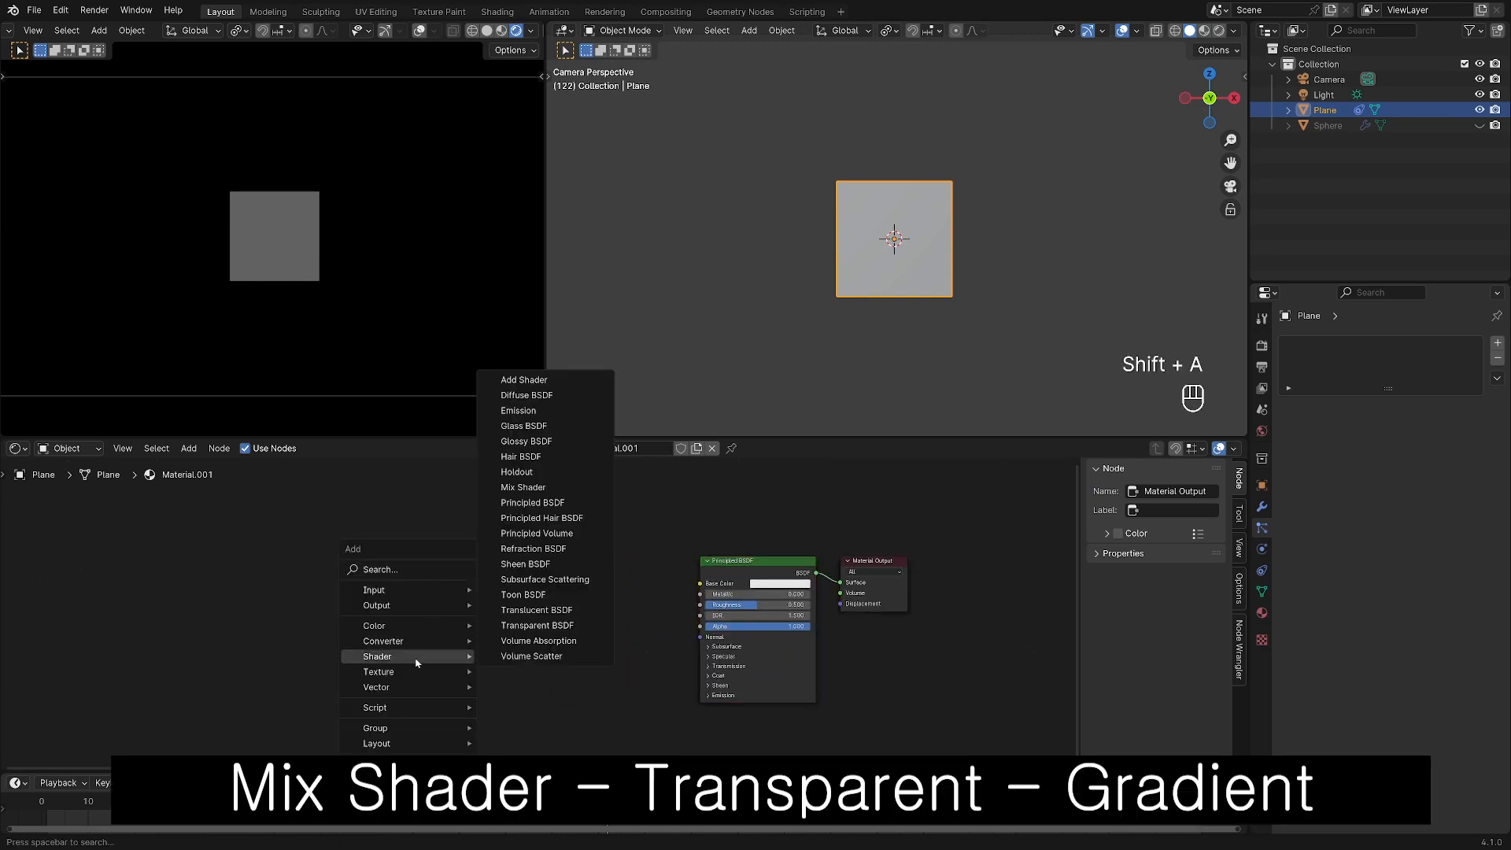
click(540, 487)
click(555, 569)
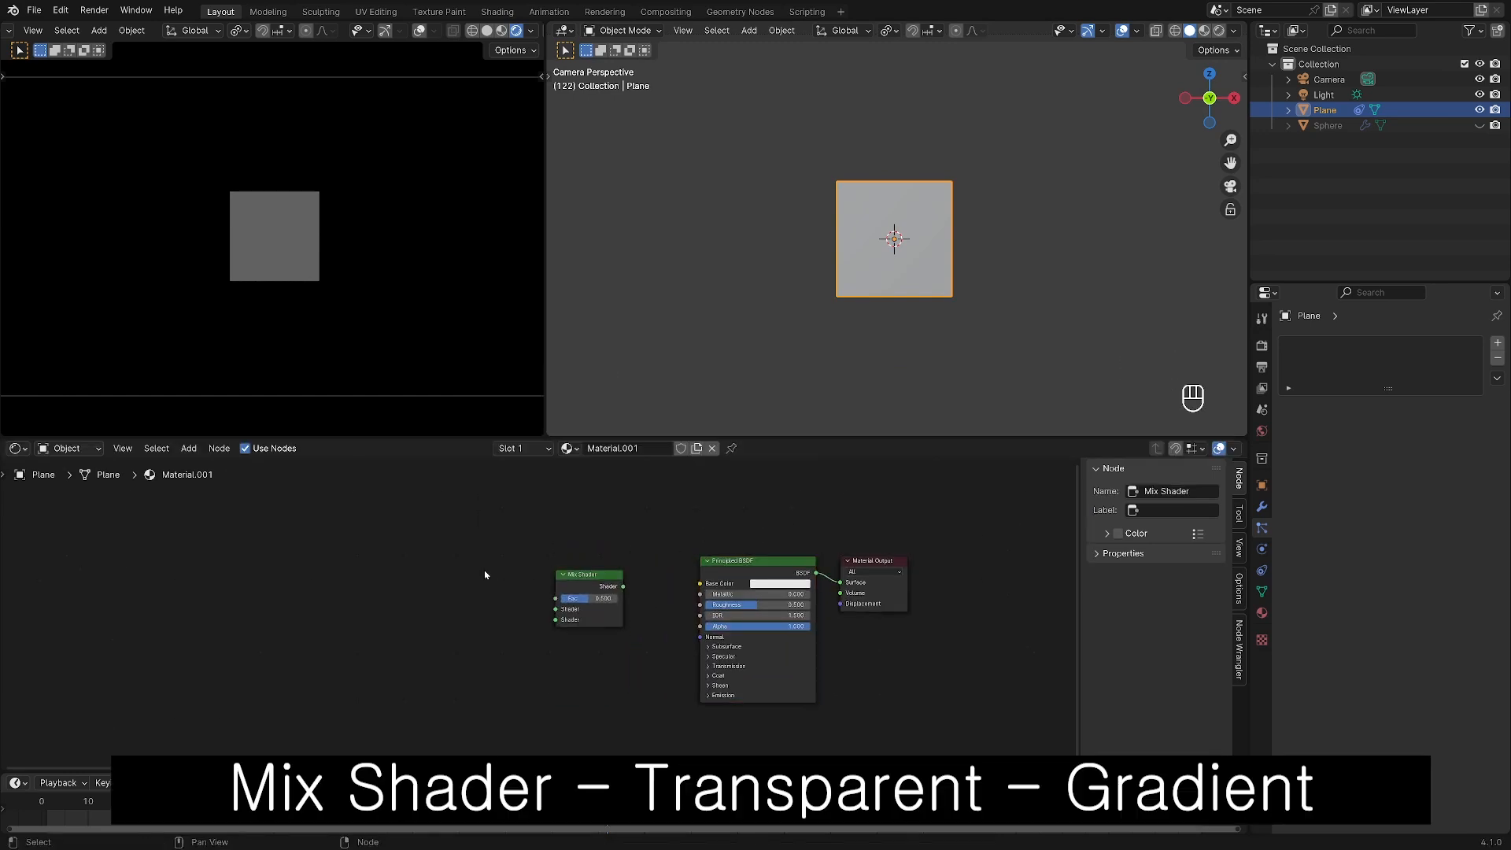
key(shift+a)
mouse_move(489, 569)
click(612, 542)
click(459, 589)
key(shift+a)
mouse_move(365, 570)
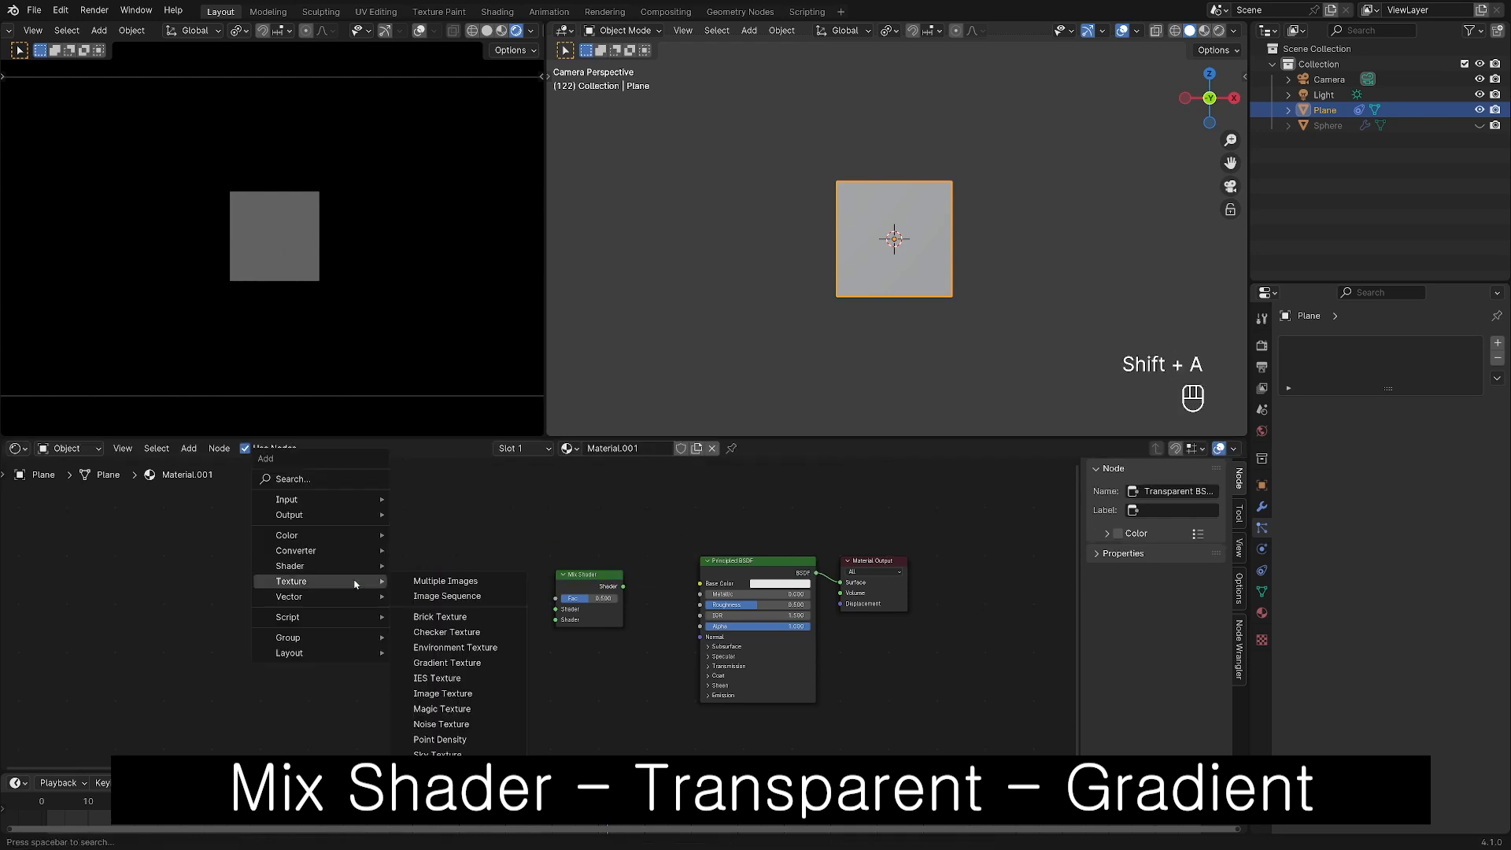
click(448, 663)
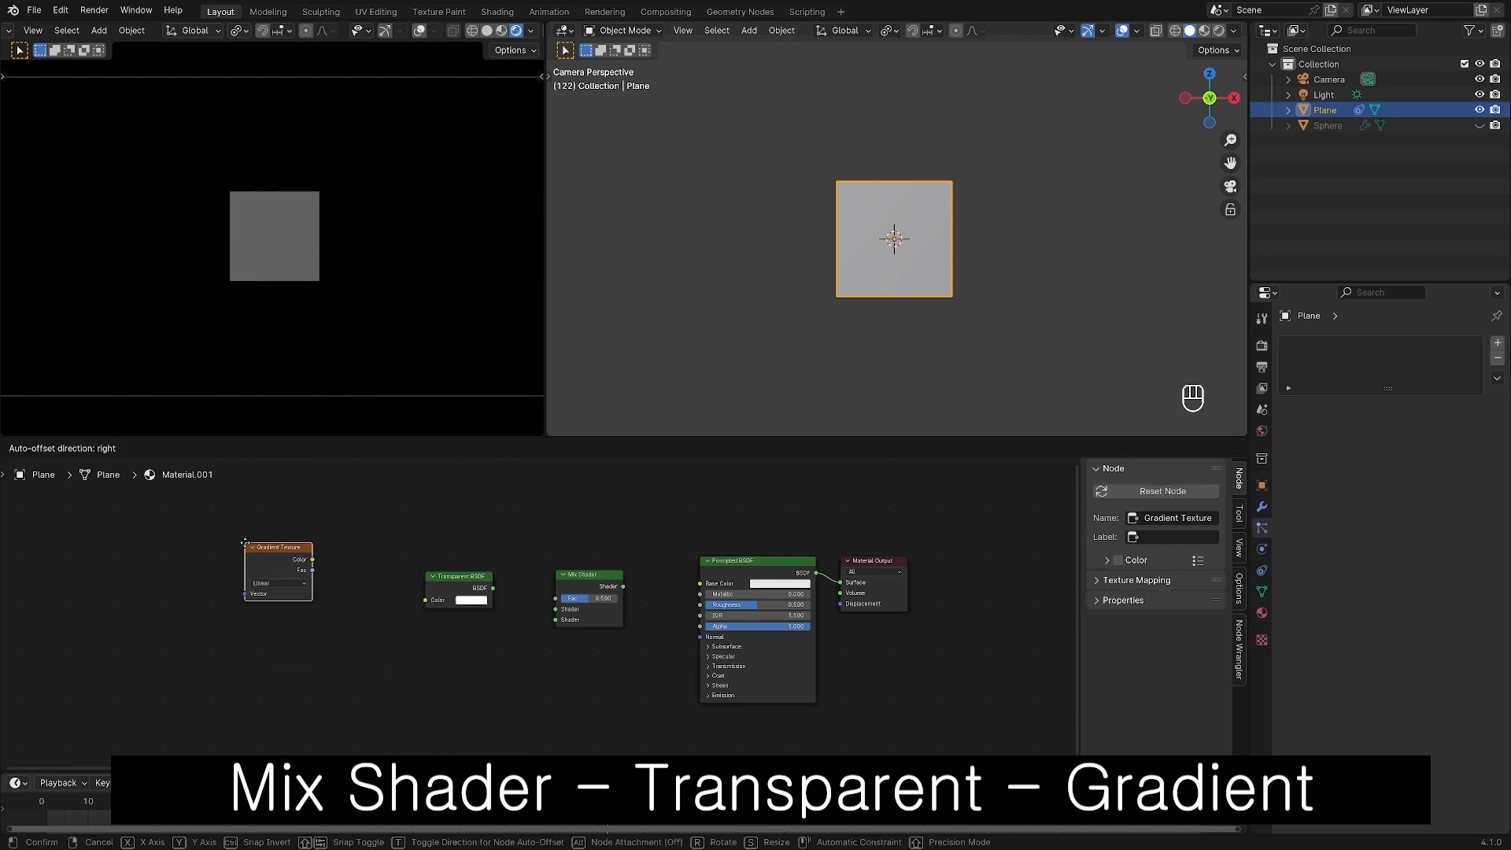
click(313, 569)
Wire Transparent and Principled BSDF into the Mix Shader's first and second inputs, Gradient Color into its Fac, and its output into the Material Output's Surface.
scroll(645, 539, down, 2)
drag(735, 568, 680, 569)
drag(590, 584, 765, 564)
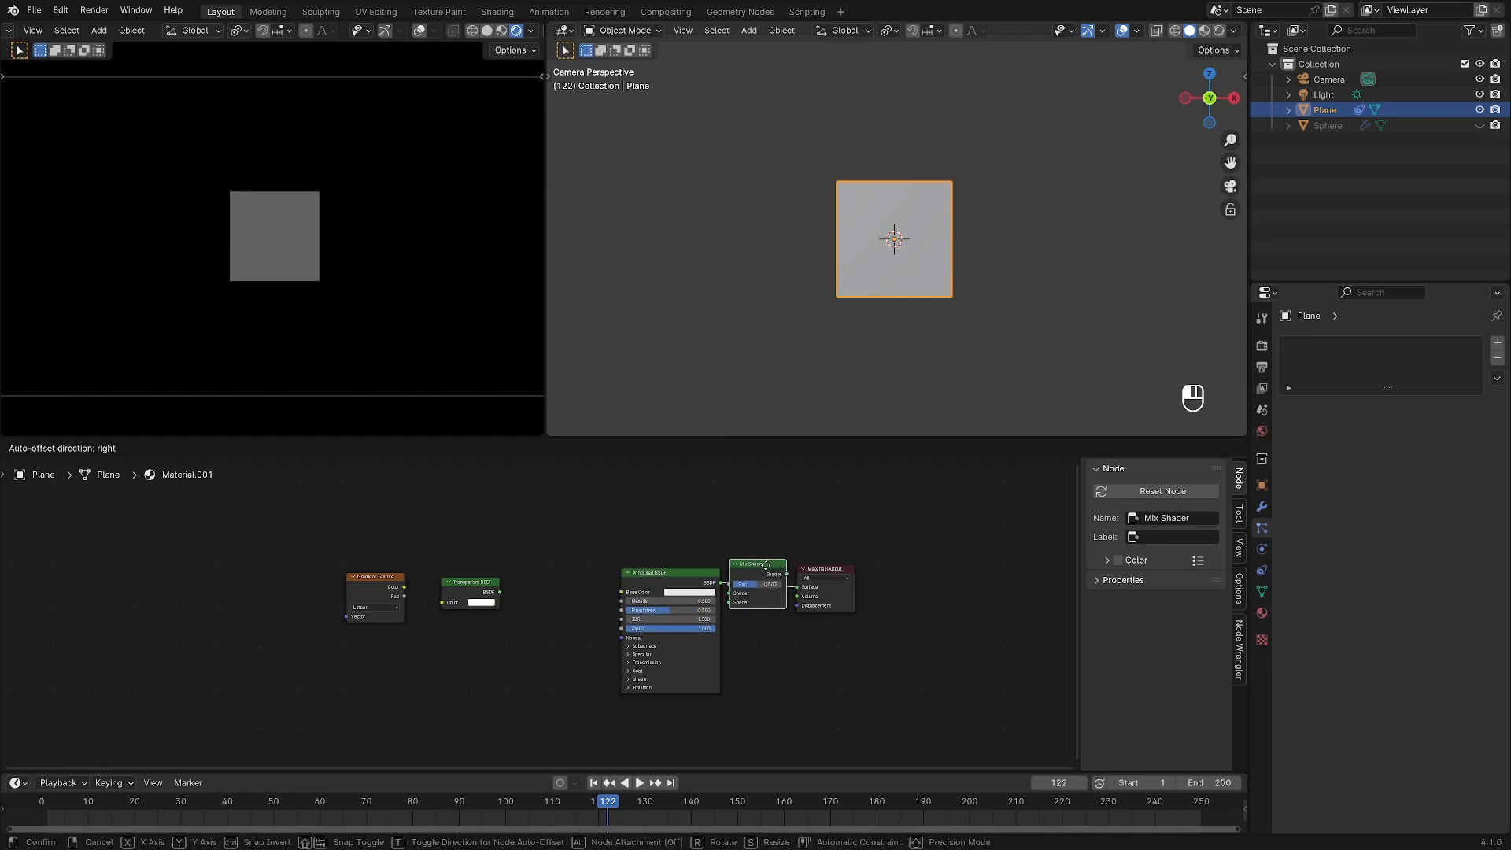
drag(766, 564, 649, 627)
drag(472, 584, 753, 593)
drag(384, 581, 754, 584)
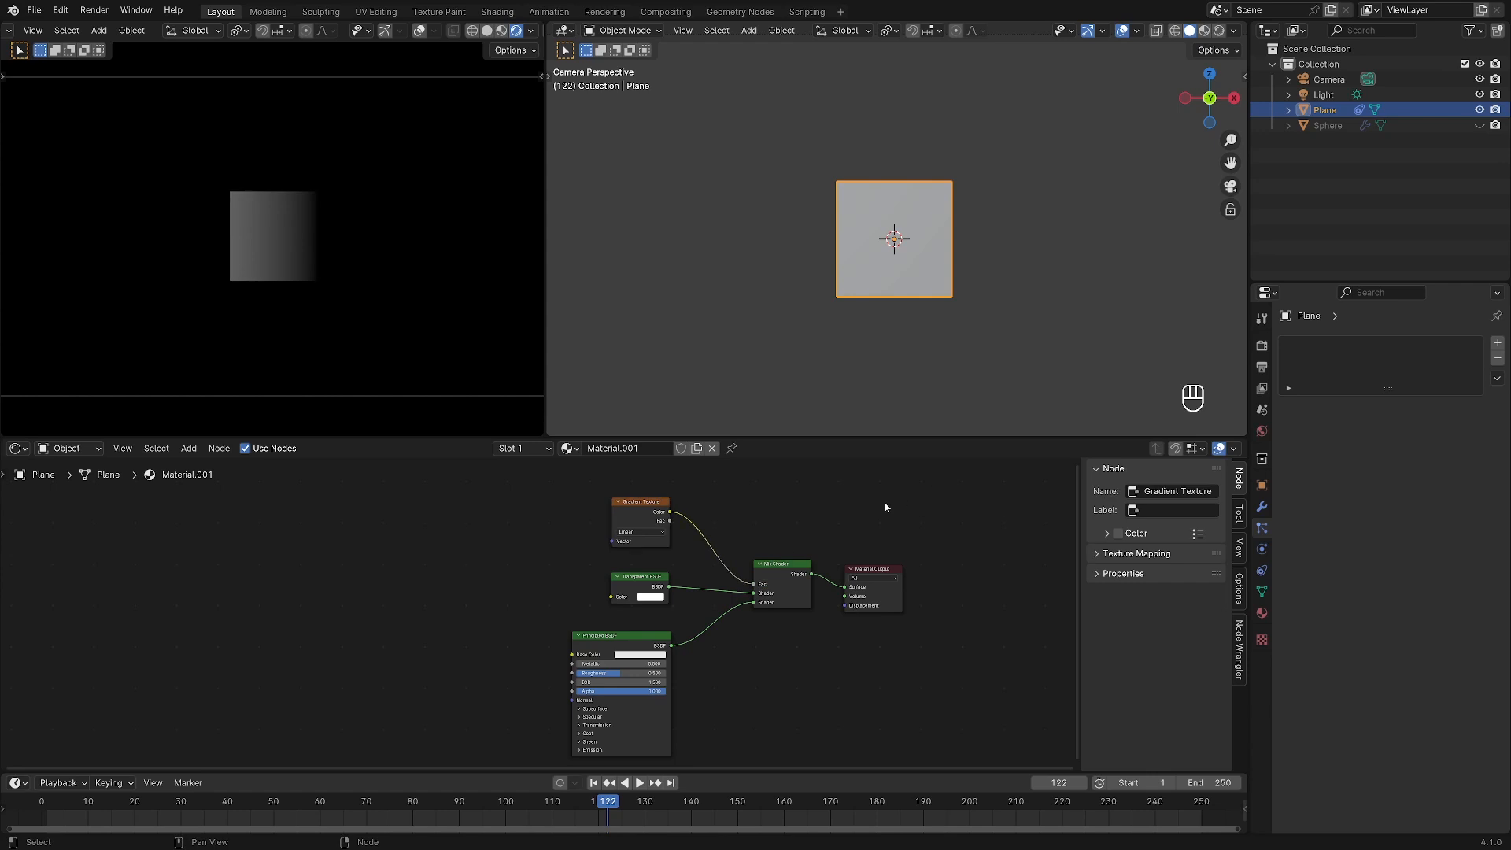
Set the Gradient Texture's type to Spherical.
scroll(833, 499, up, 1)
click(664, 532)
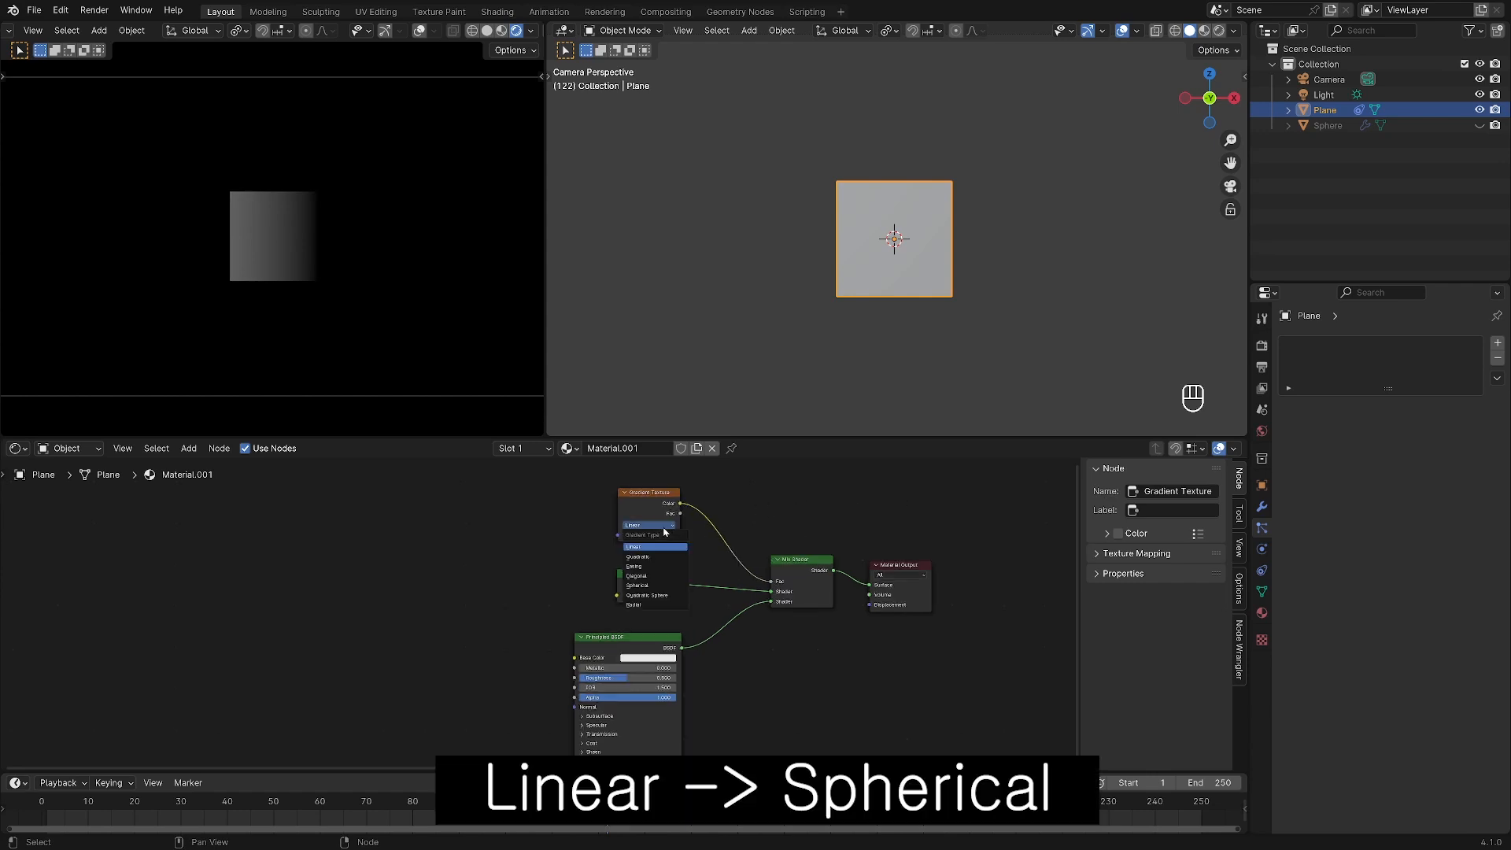
click(651, 590)
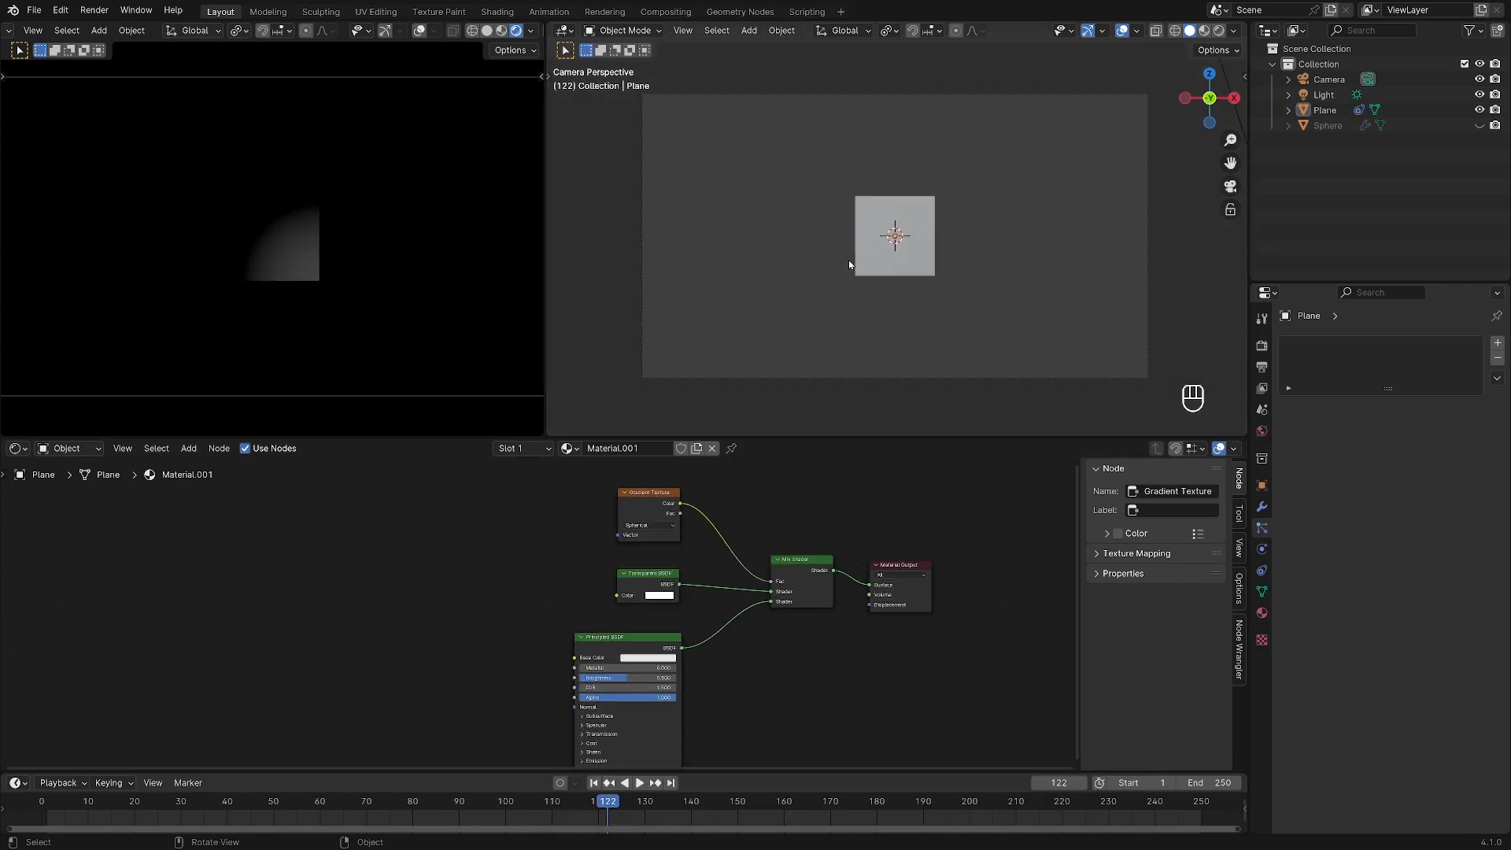
Show the plane in Material Preview shading in the camera-view viewport and save the file.
key(z)
click(848, 341)
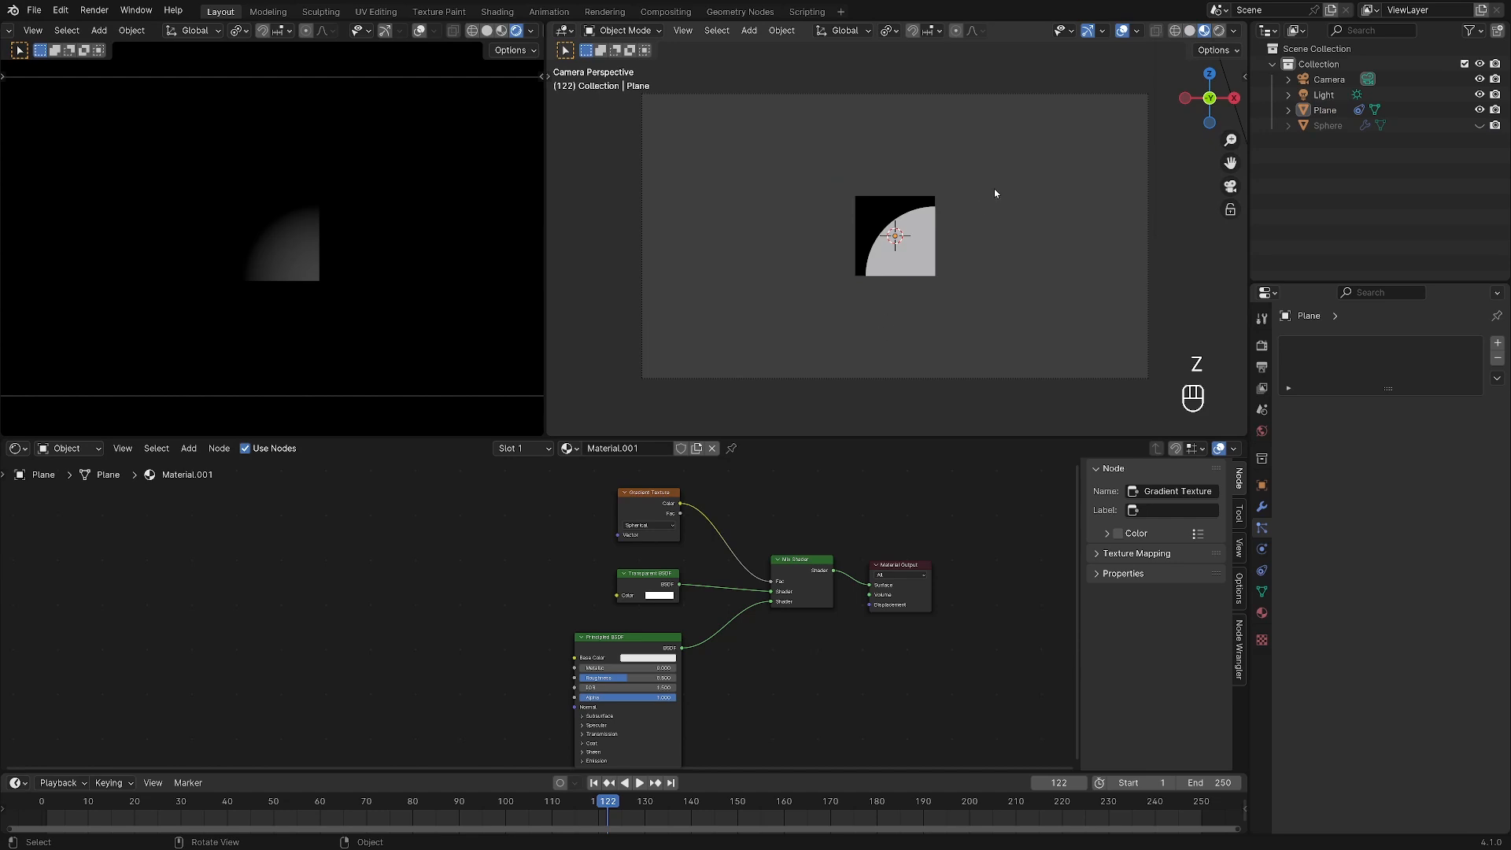
scroll(987, 200, up, 4)
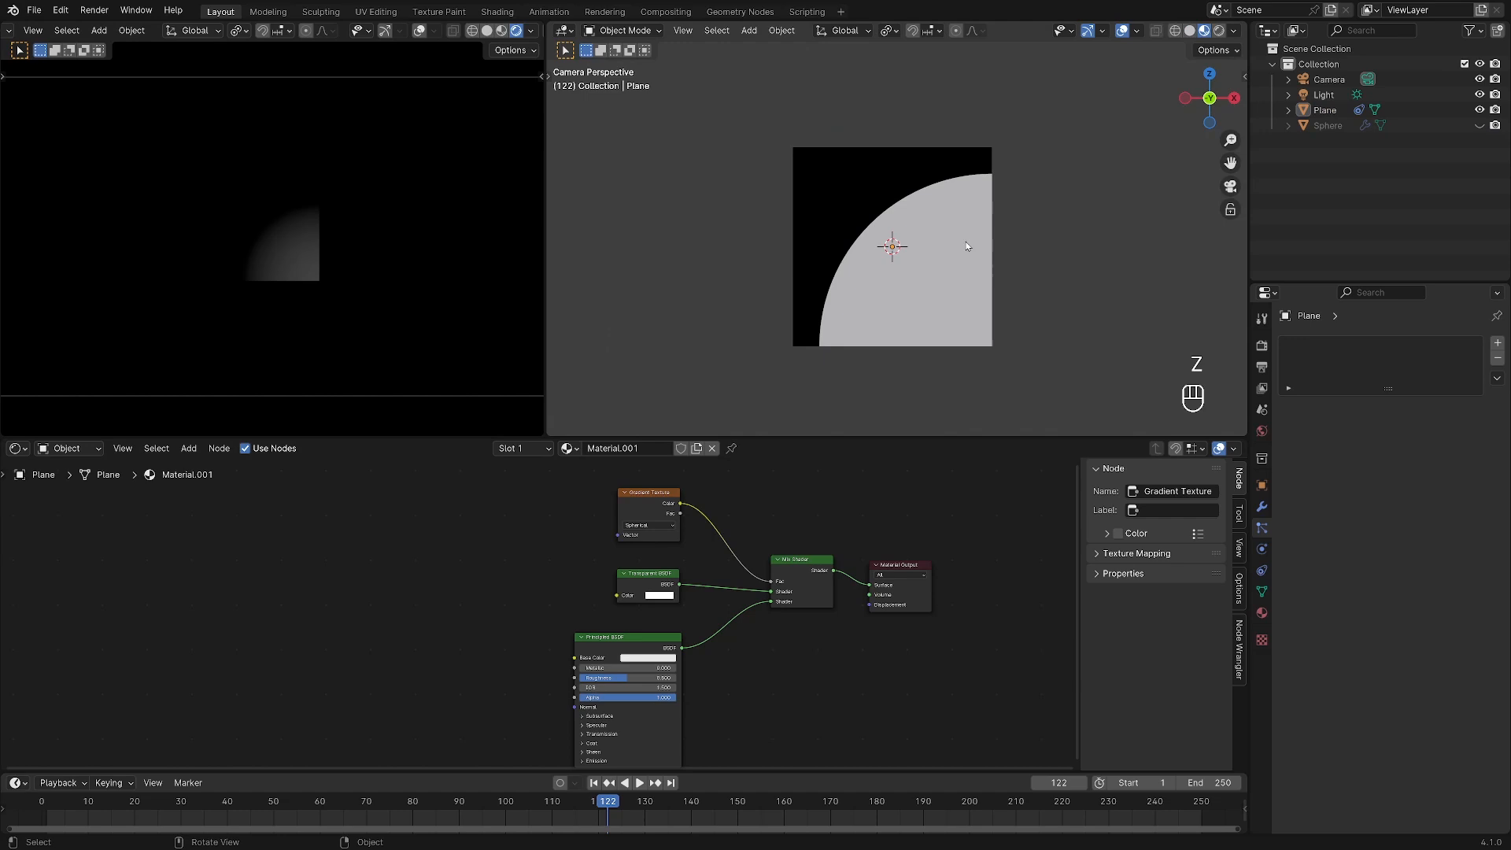
key(ctrl+s)
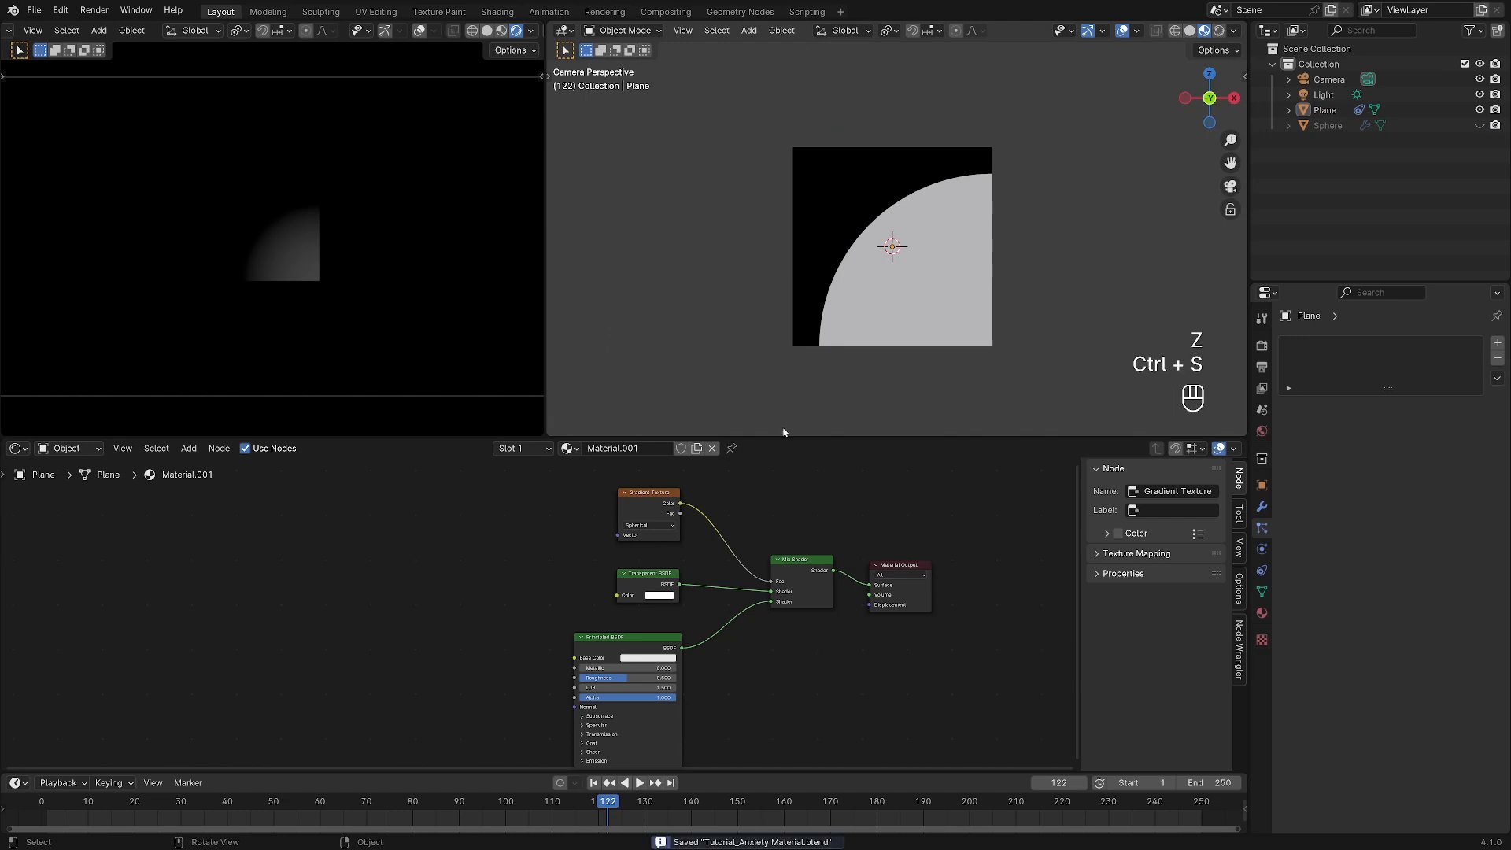
Add Texture Coordinate and Mapping nodes before the Gradient Texture, connecting the Object coordinates to the Mapping node's Vector input.
click(663, 502)
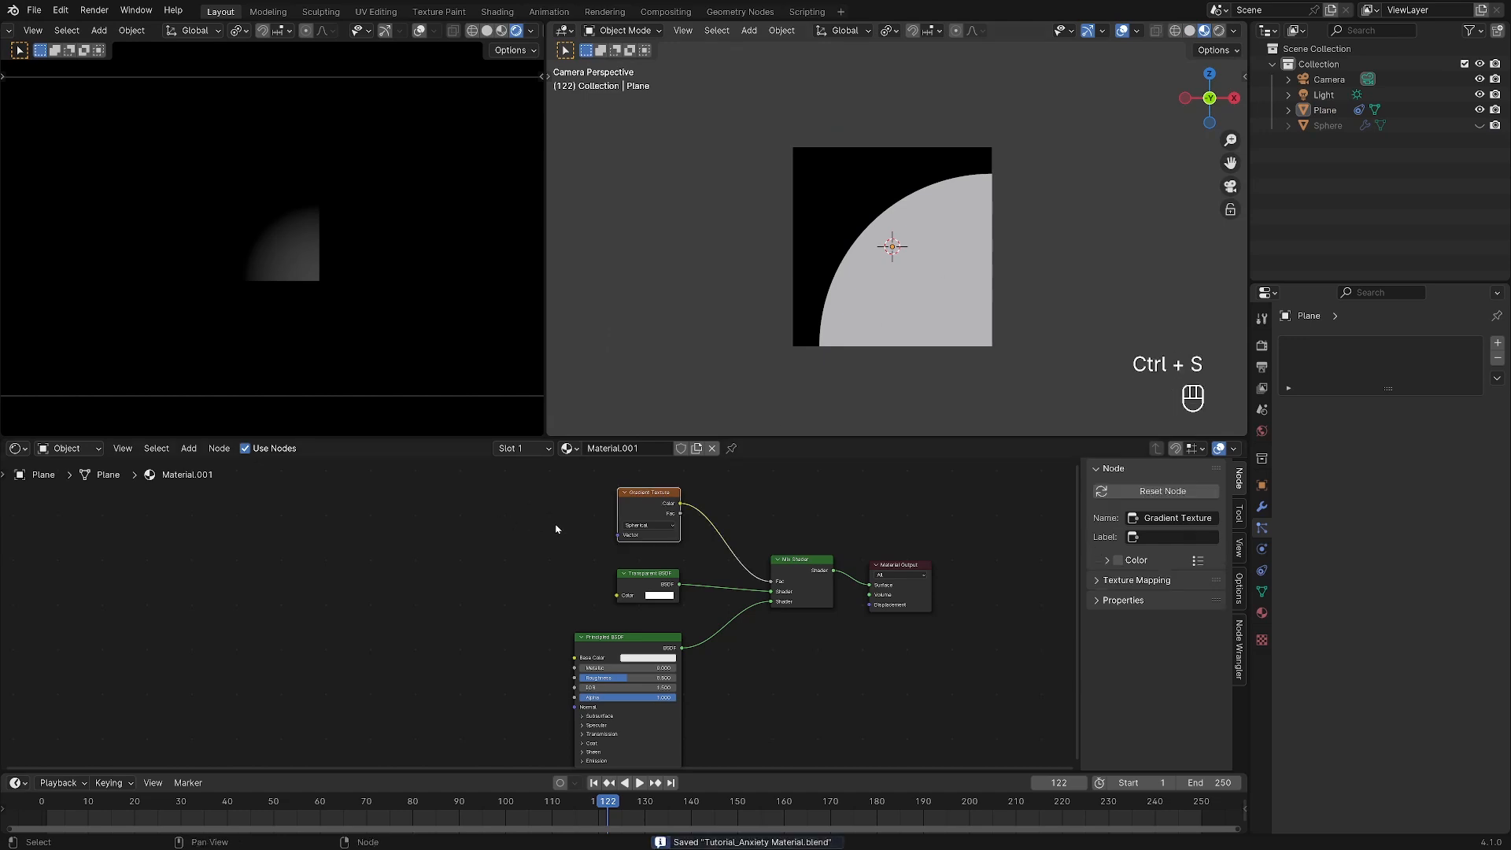
key(ctrl+t)
drag(560, 519, 462, 528)
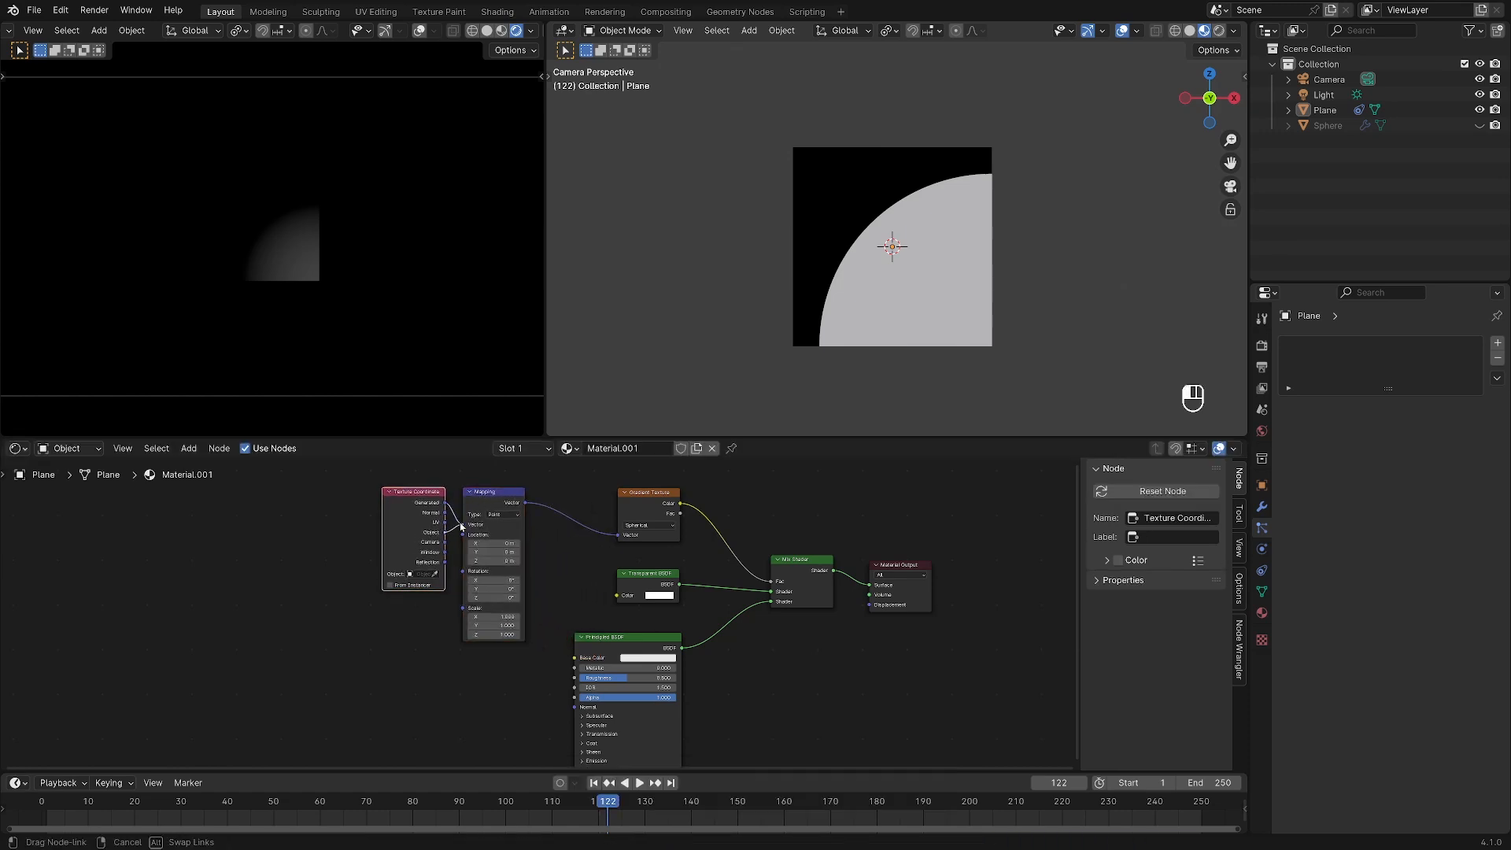
drag(462, 527, 463, 524)
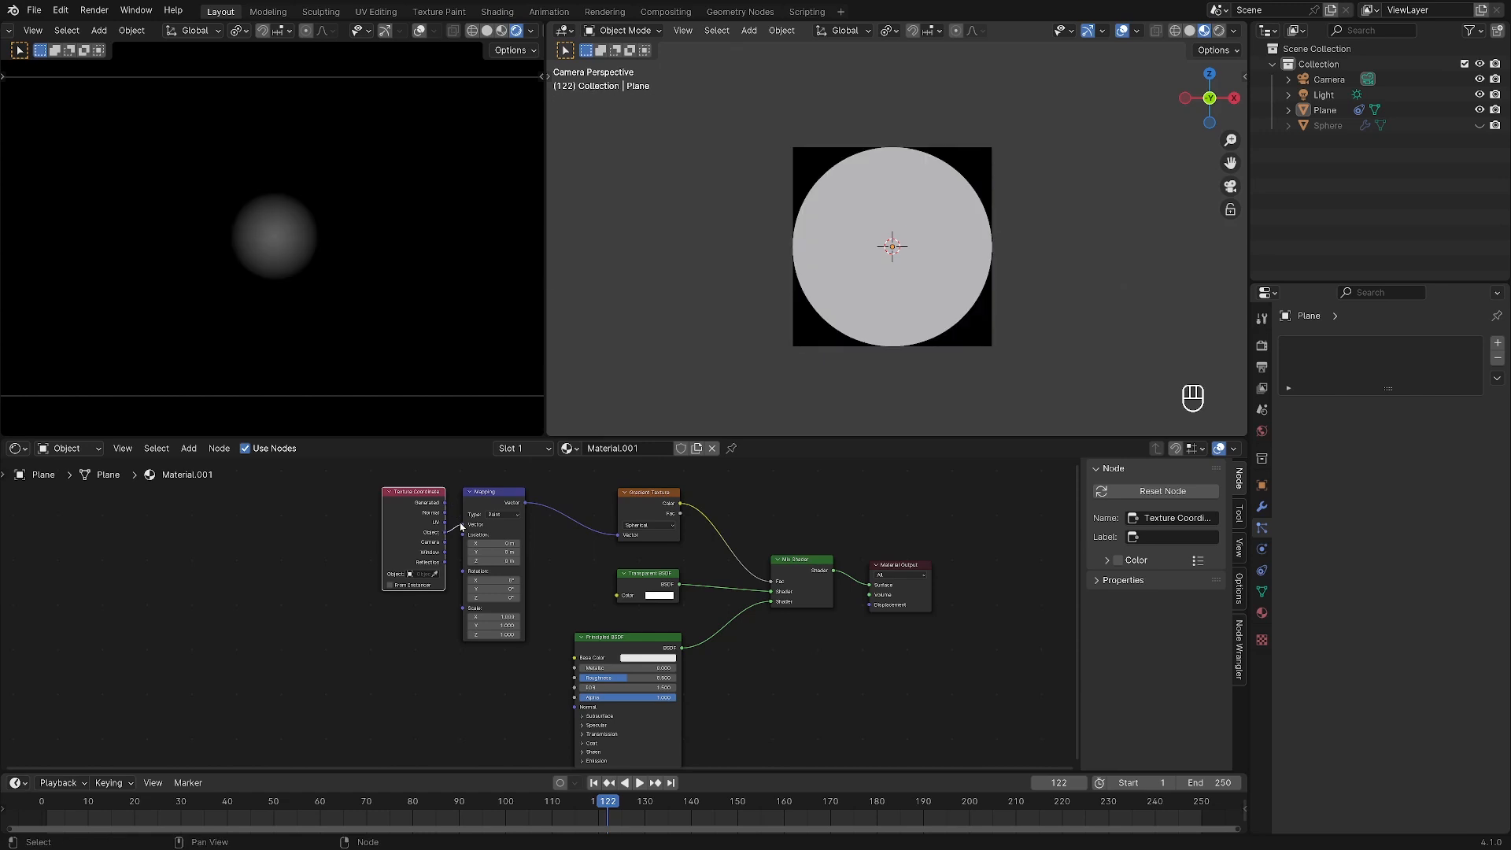
click(776, 501)
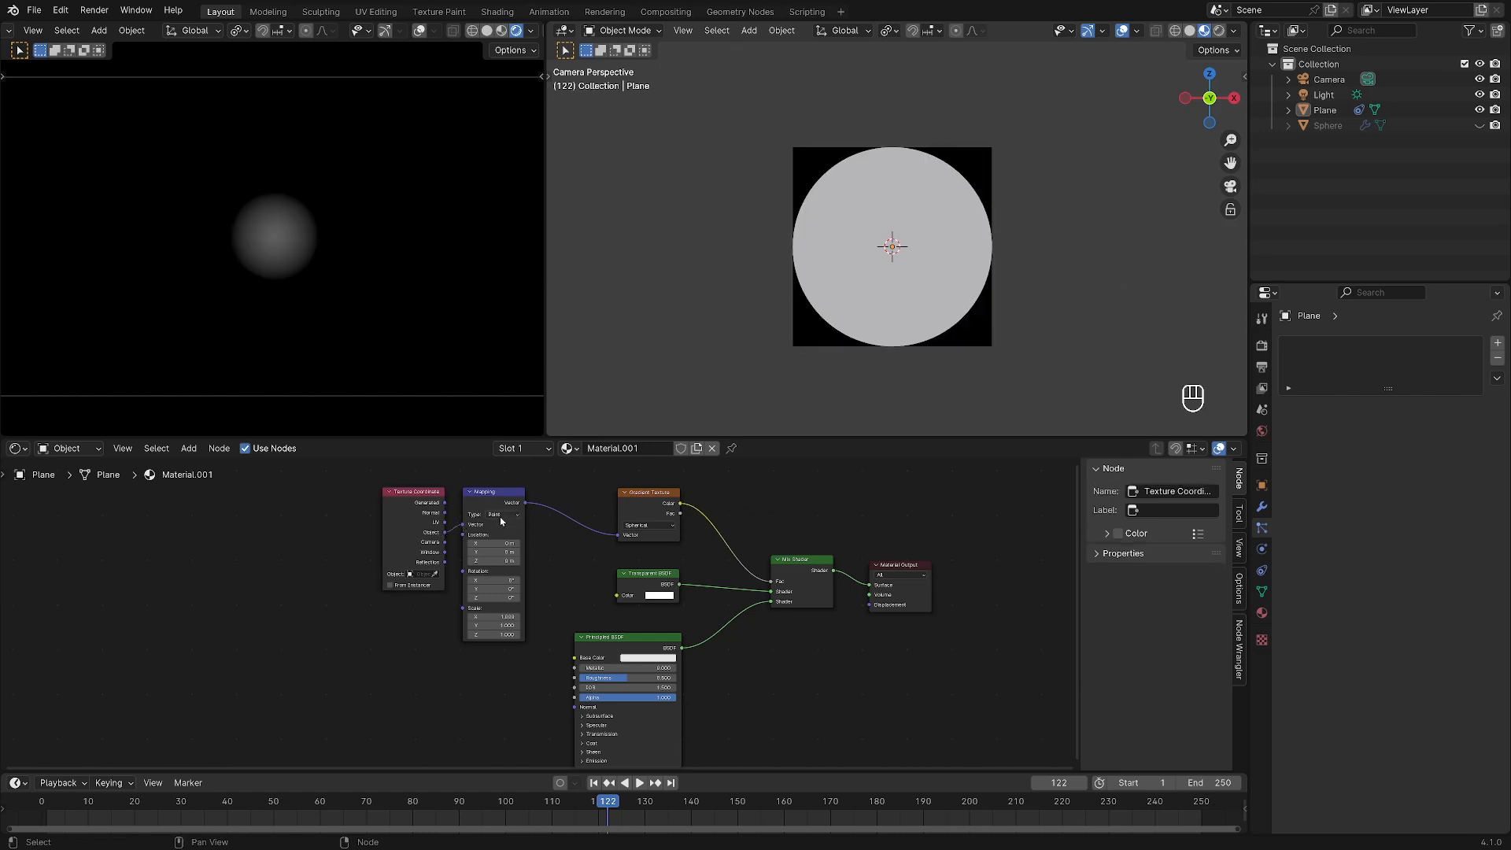
Insert a Color Ramp node between the Gradient Texture and the Mix Shader's Fac input, and save the file.
key(shift+a)
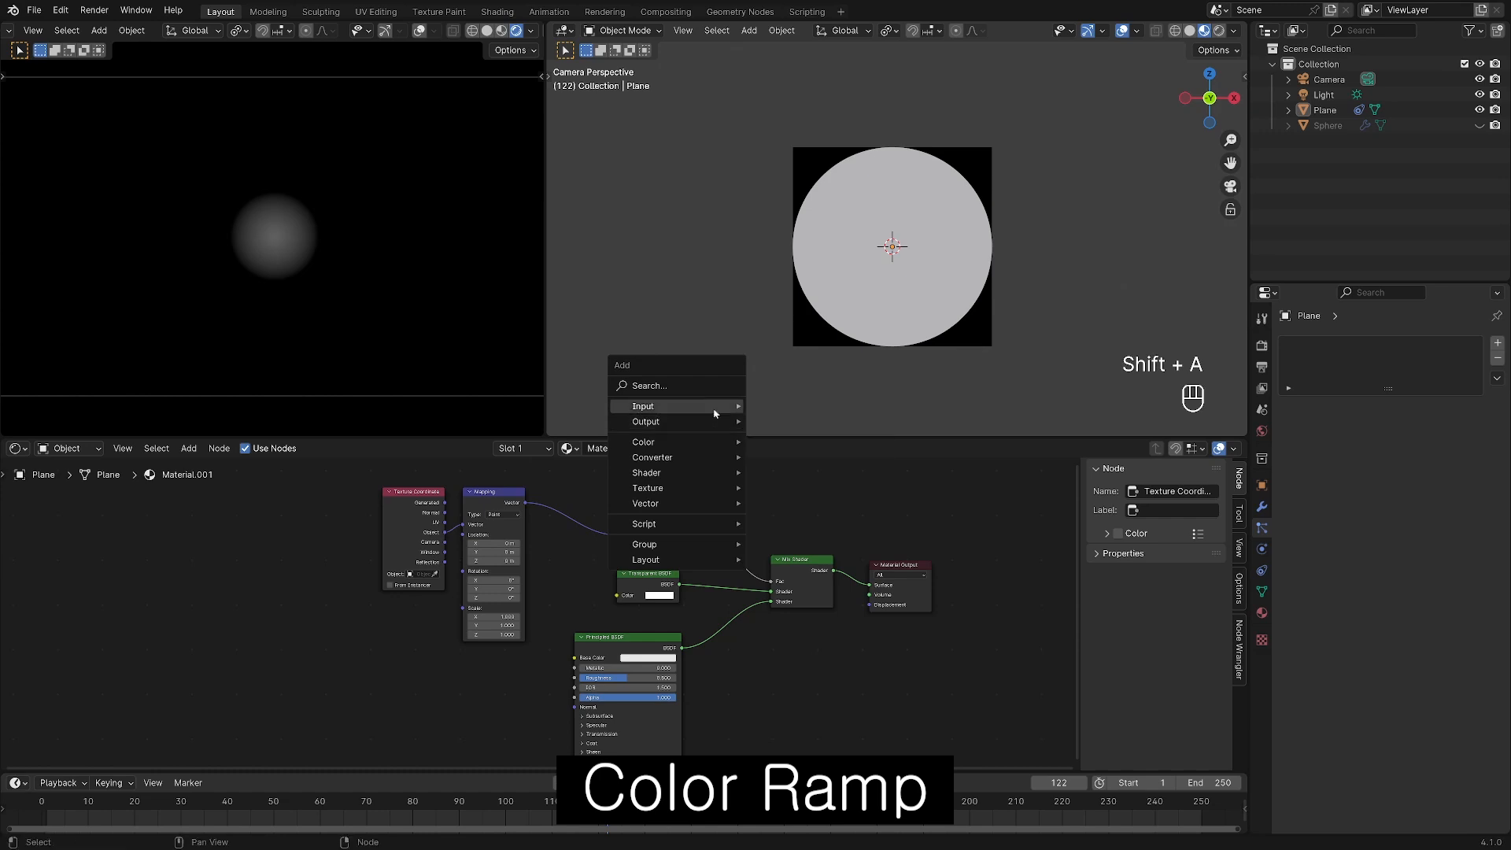
click(714, 383)
text(colo)
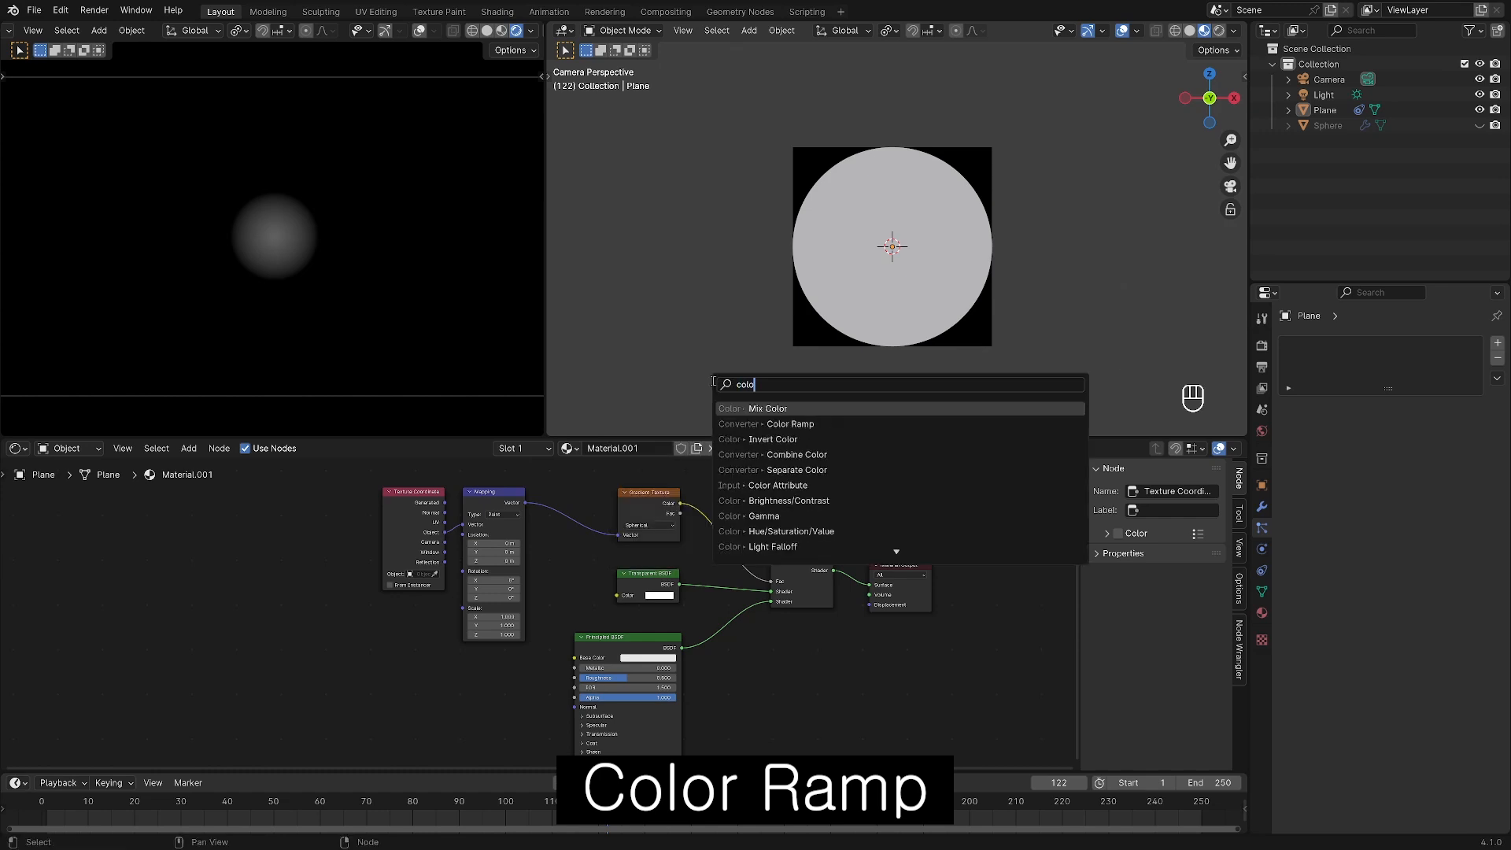
click(814, 424)
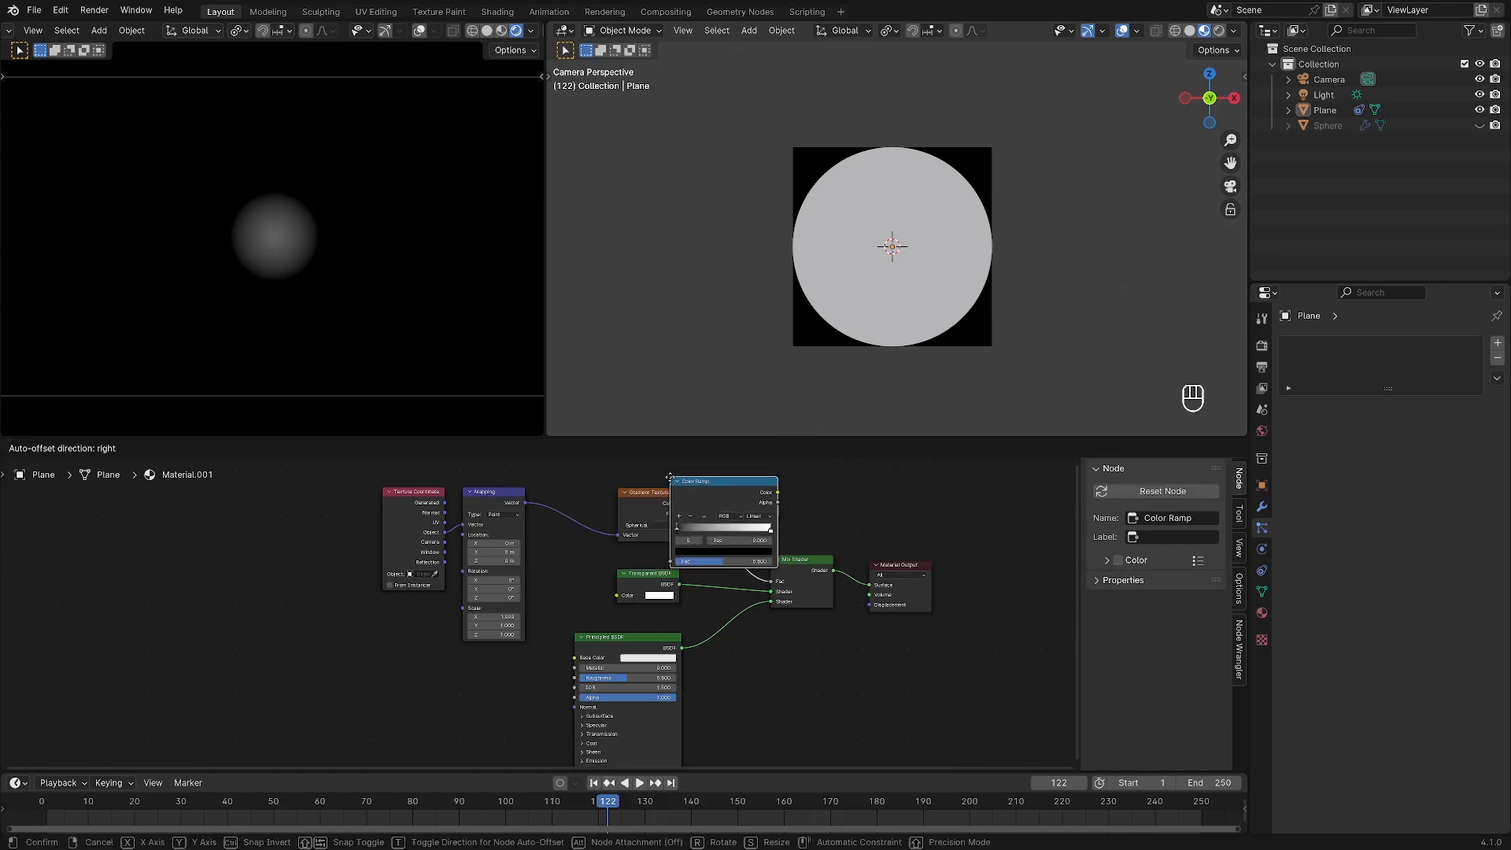
click(715, 476)
scroll(630, 498, up, 4)
key(ctrl+s)
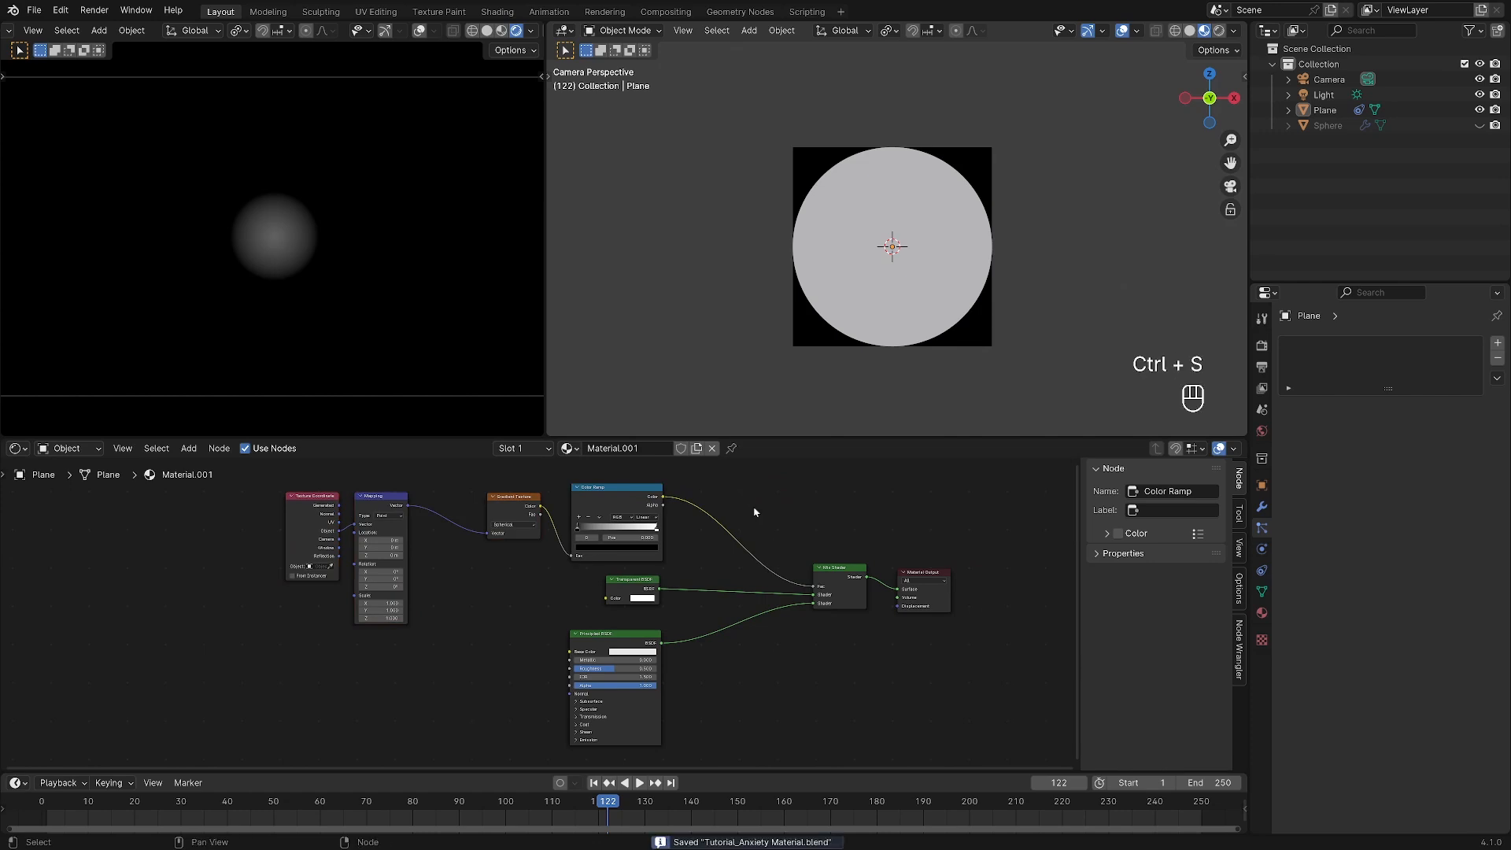
Move the Color Ramp's black stop slightly inward and its white stop to position 0.400, and save the file.
drag(570, 534, 584, 534)
mouse_move(708, 532)
mouse_down()
mouse_move(615, 533)
mouse_move(693, 553)
mouse_up()
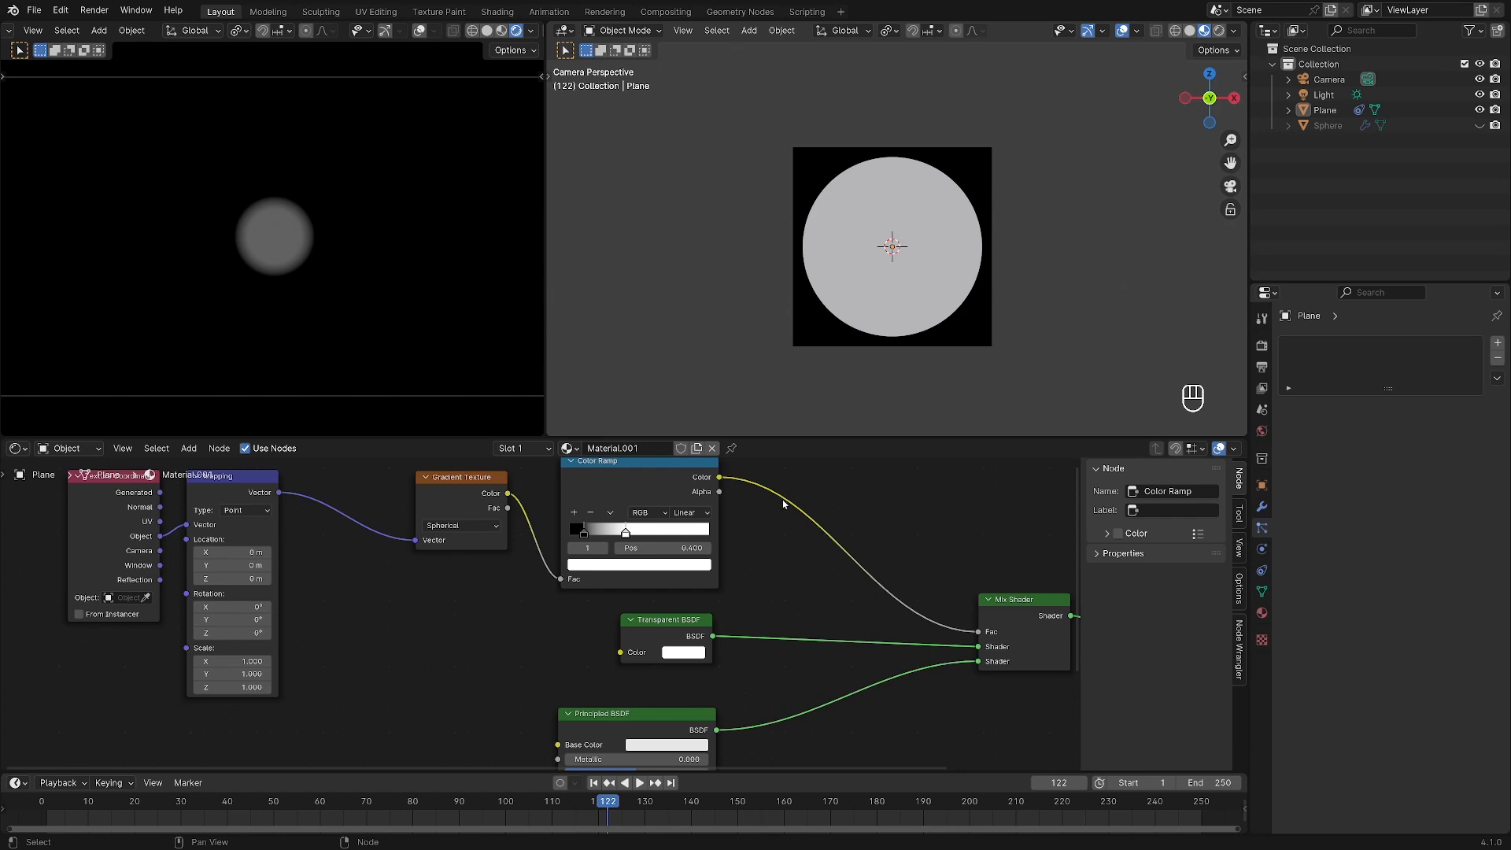
key(Home)
key(ctrl+s)
click(281, 249)
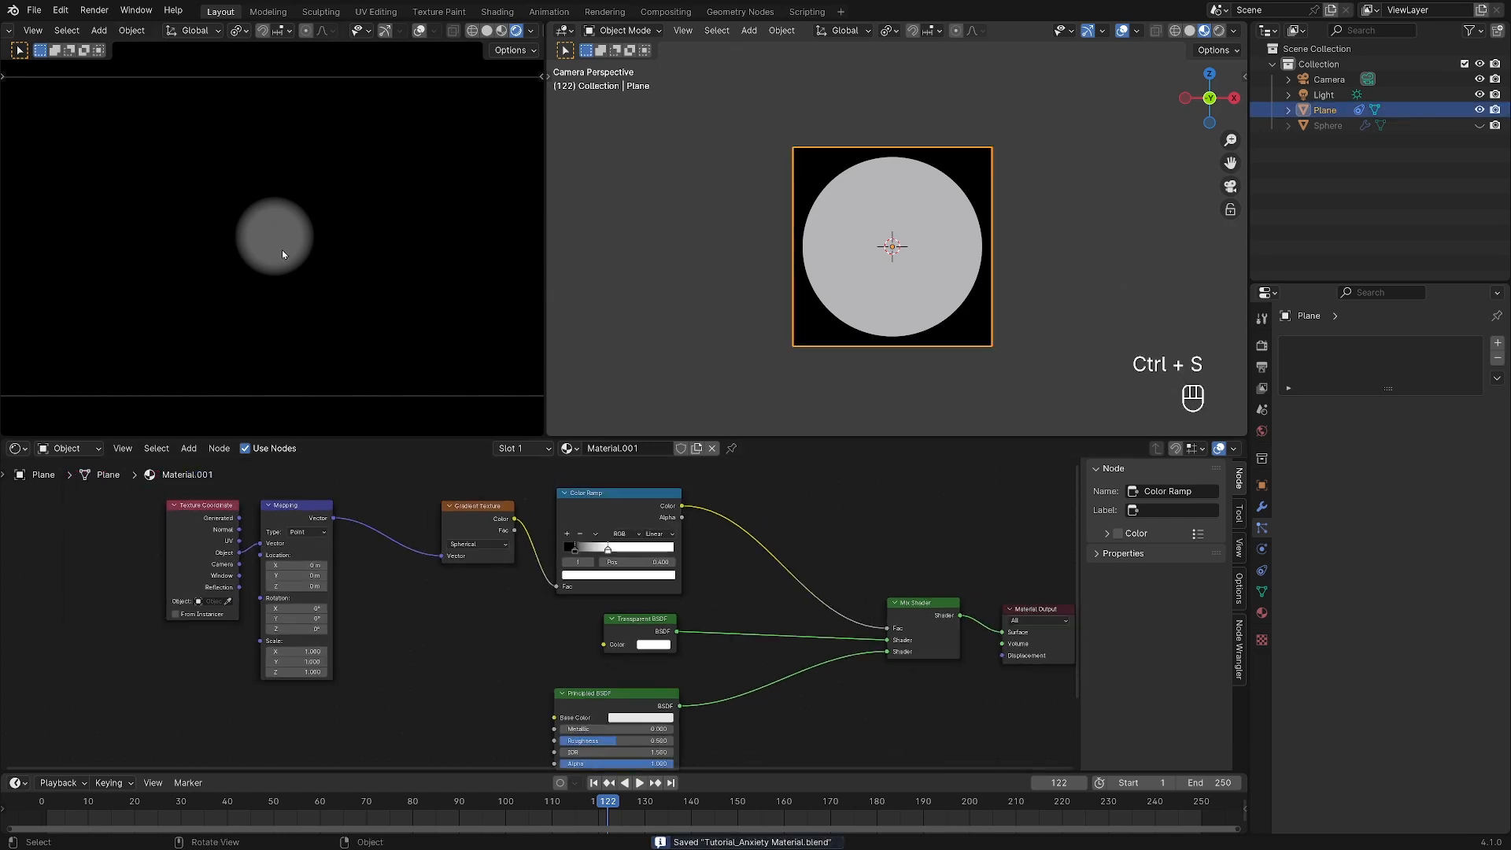
Set the Principled BSDF's base color to orange.
scroll(913, 560, down, 2)
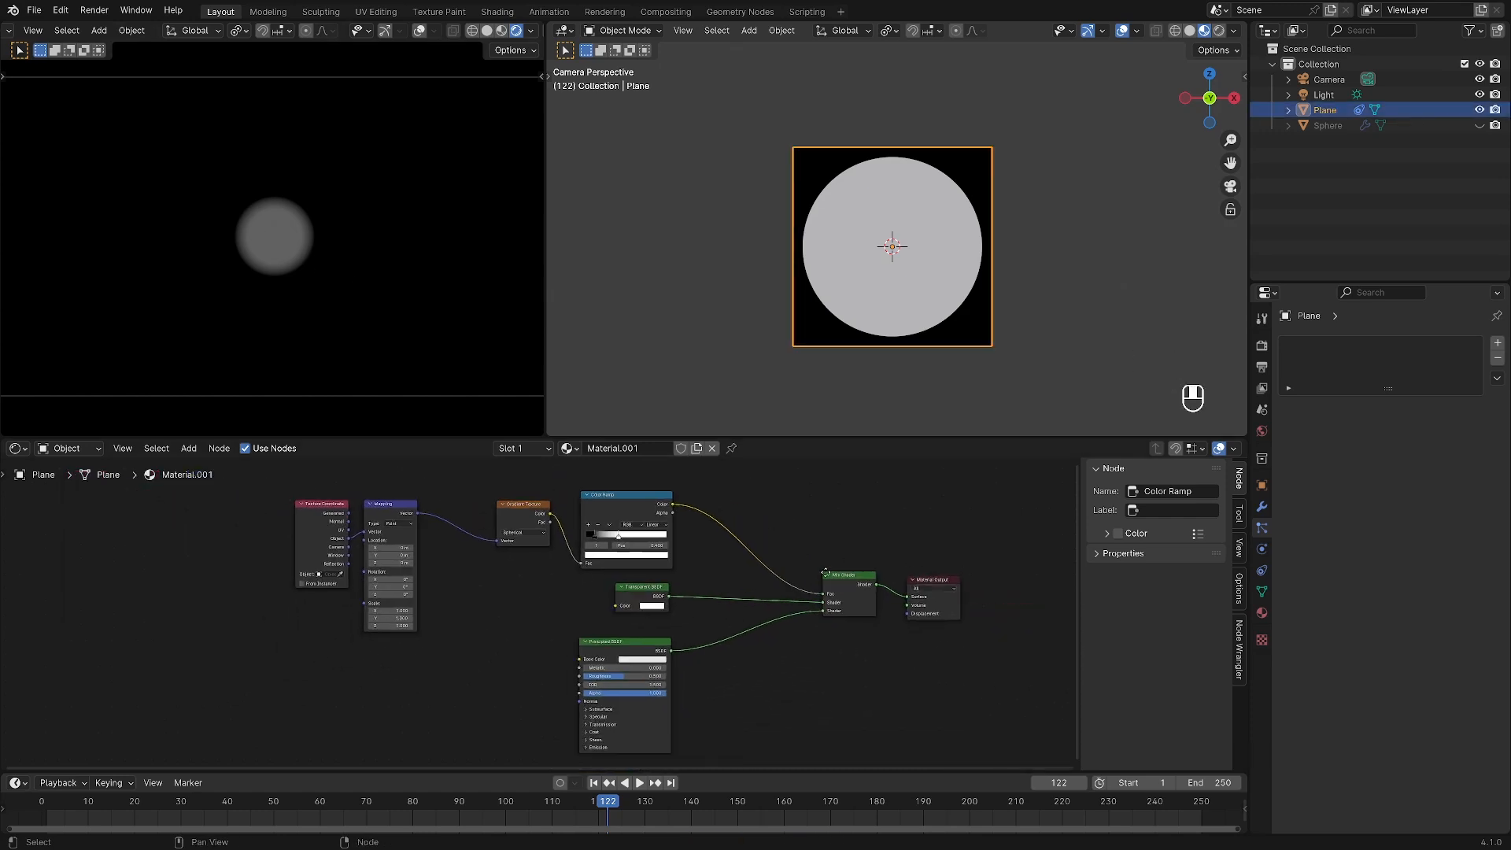
scroll(813, 584, up, 2)
click(738, 602)
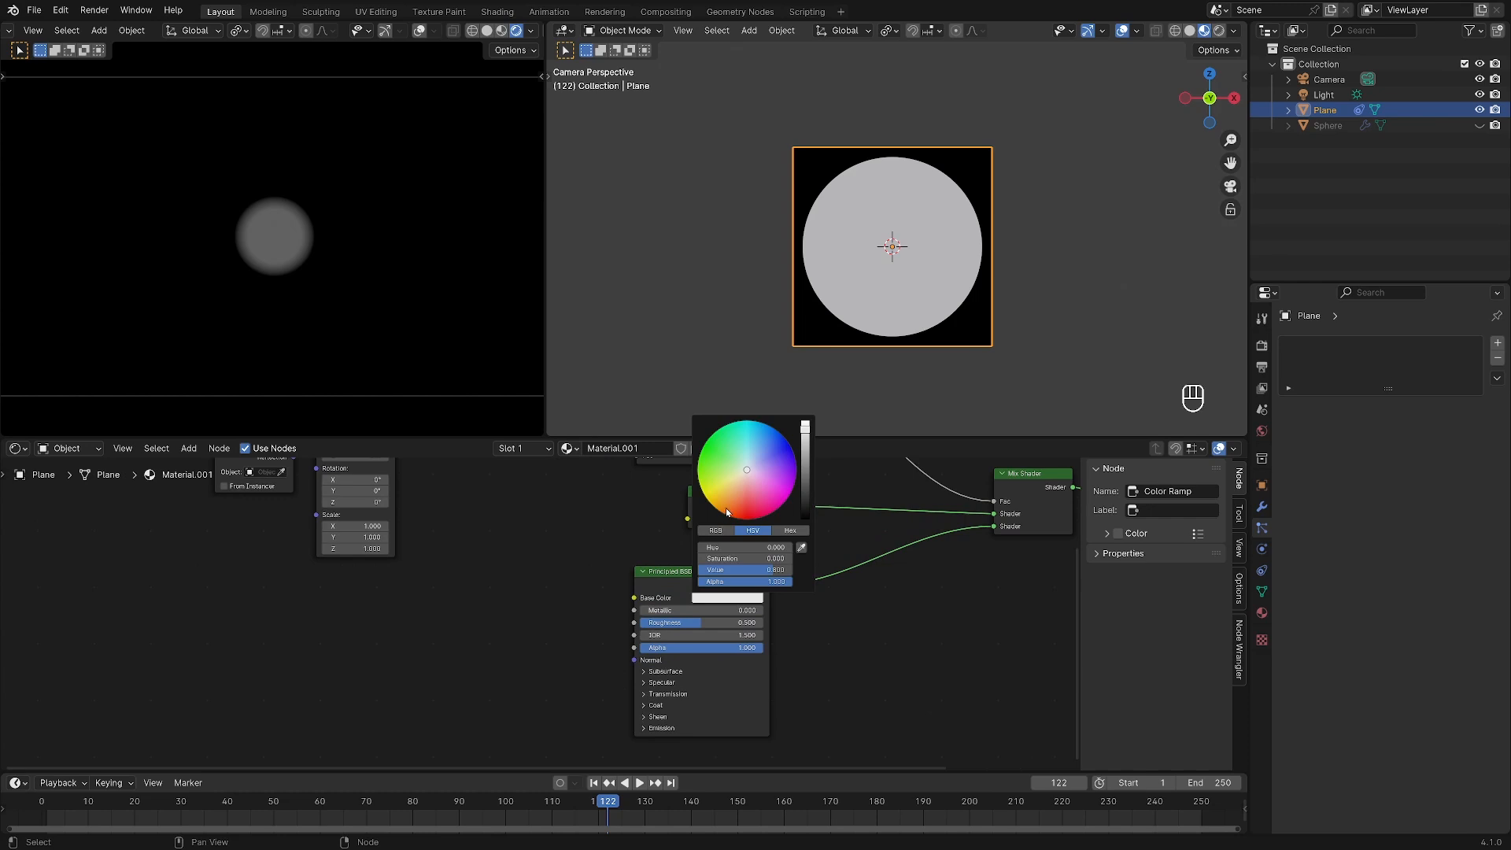
click(725, 512)
Copy the Principled BSDF's orange base color to its emission color, set the emission strength to 0.2, and save the file.
key(ctrl+c)
click(661, 729)
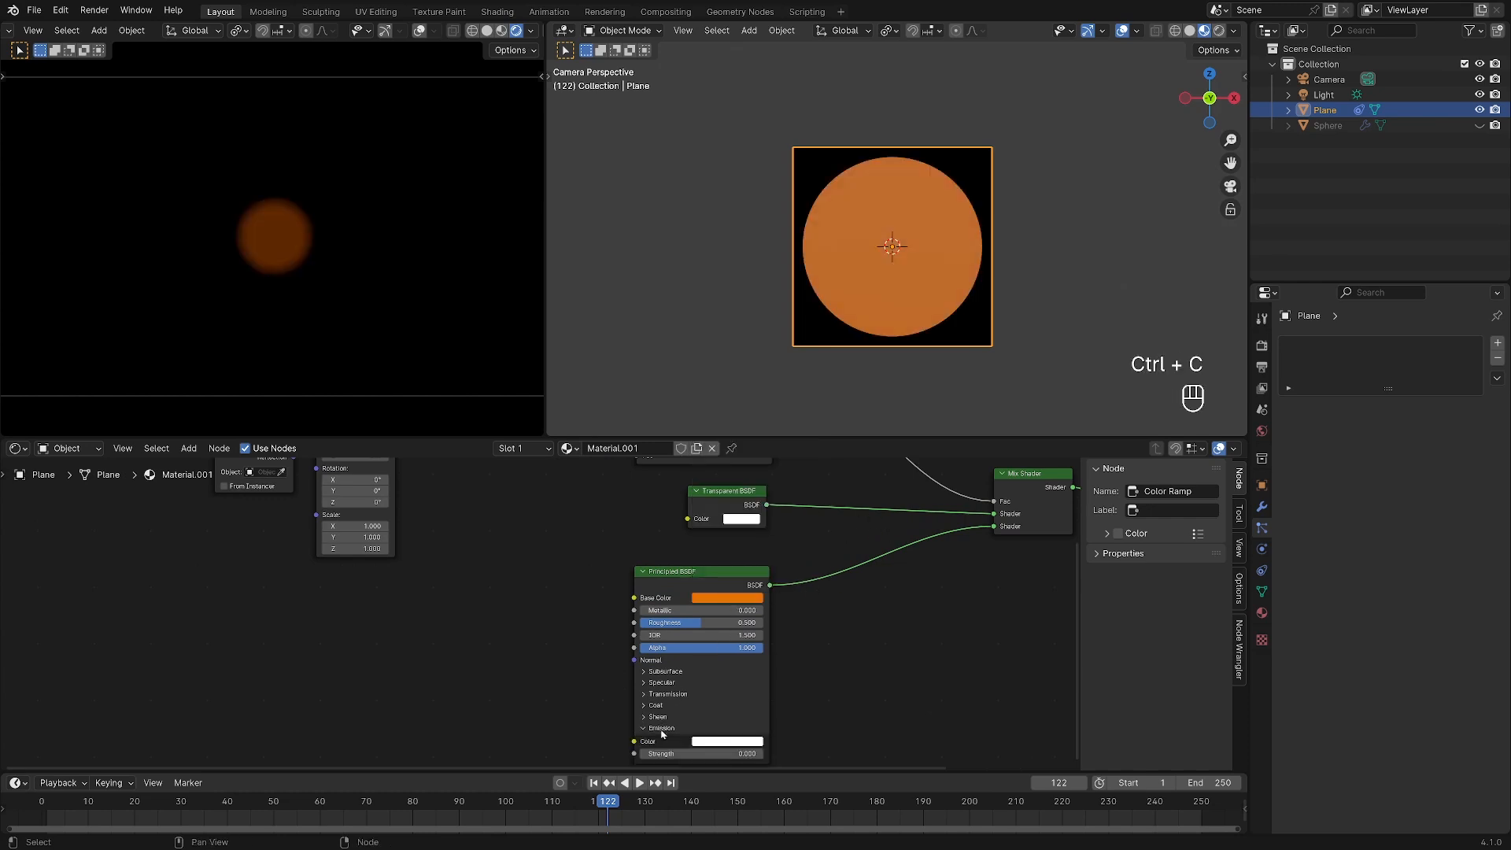
key(ctrl+v)
click(724, 753)
text(0.2)
key(Return)
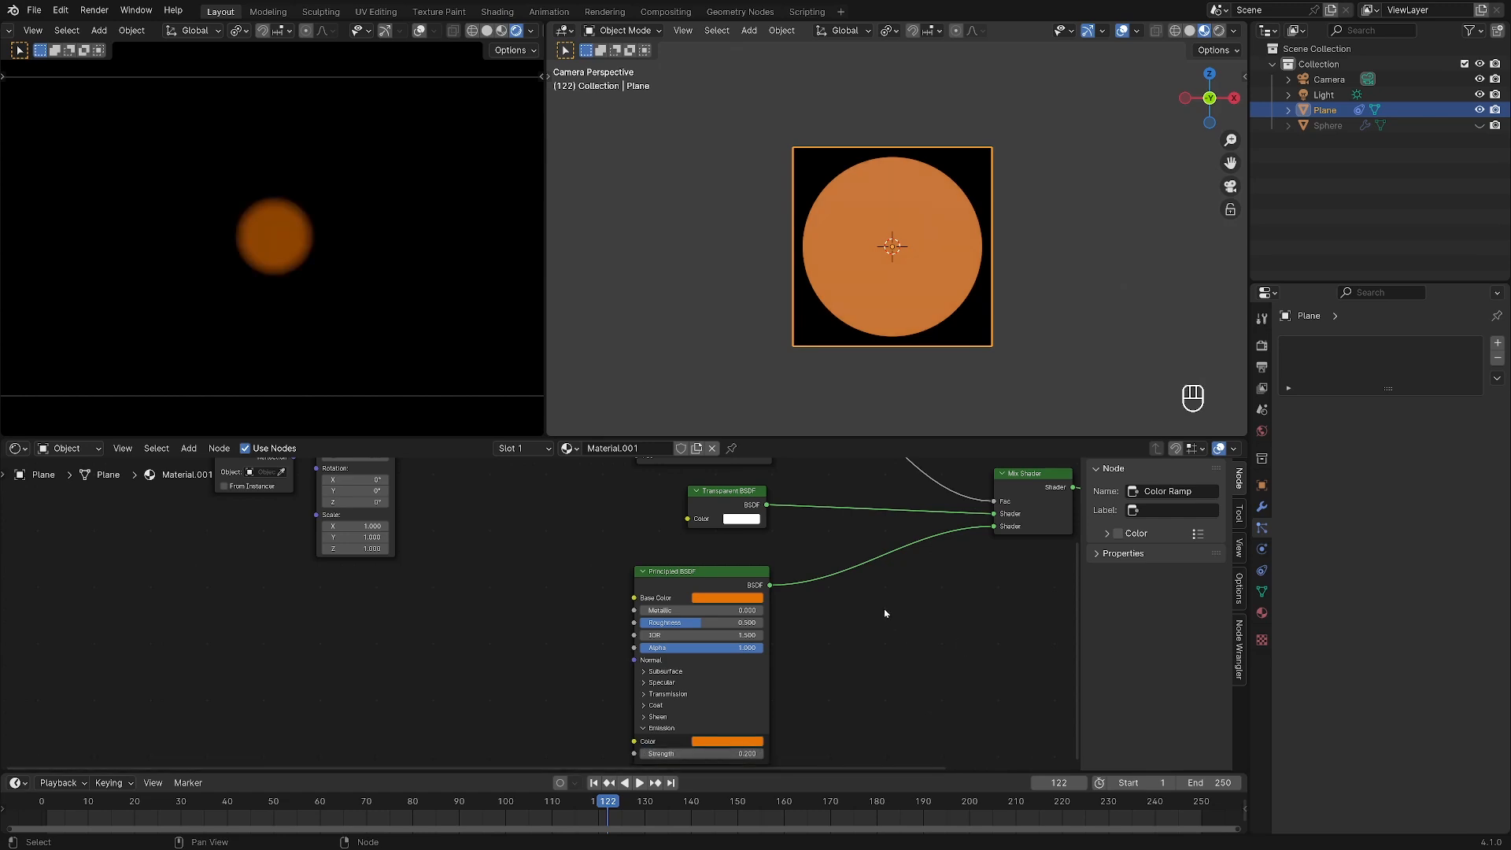
scroll(890, 625, down, 3)
key(ctrl+s)
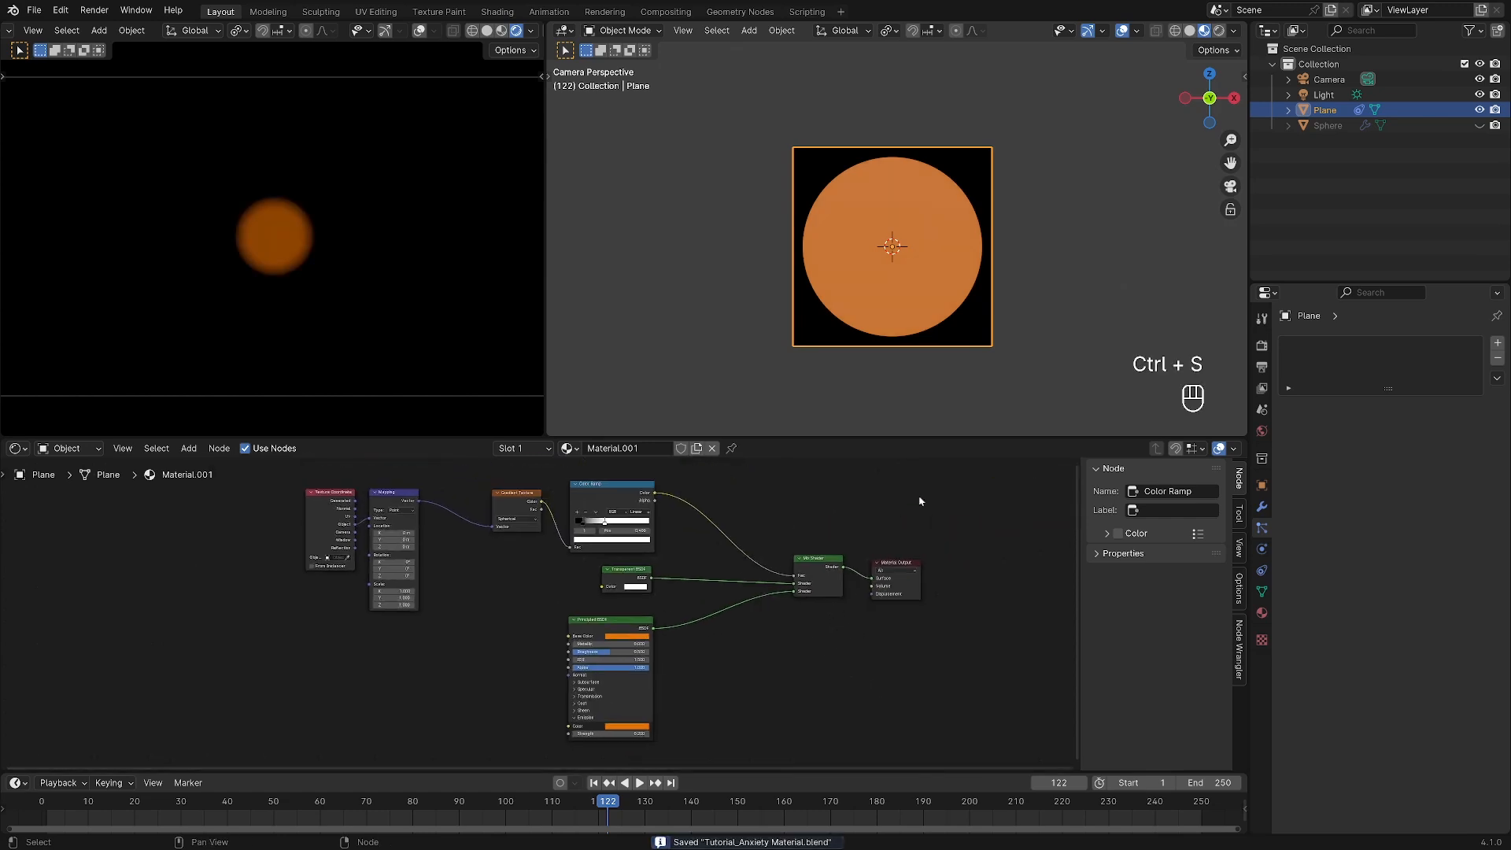
Unhide the sphere, select it, and play the particle animation from the first frame to review the orange particles.
scroll(905, 516, down, 1)
click(1479, 125)
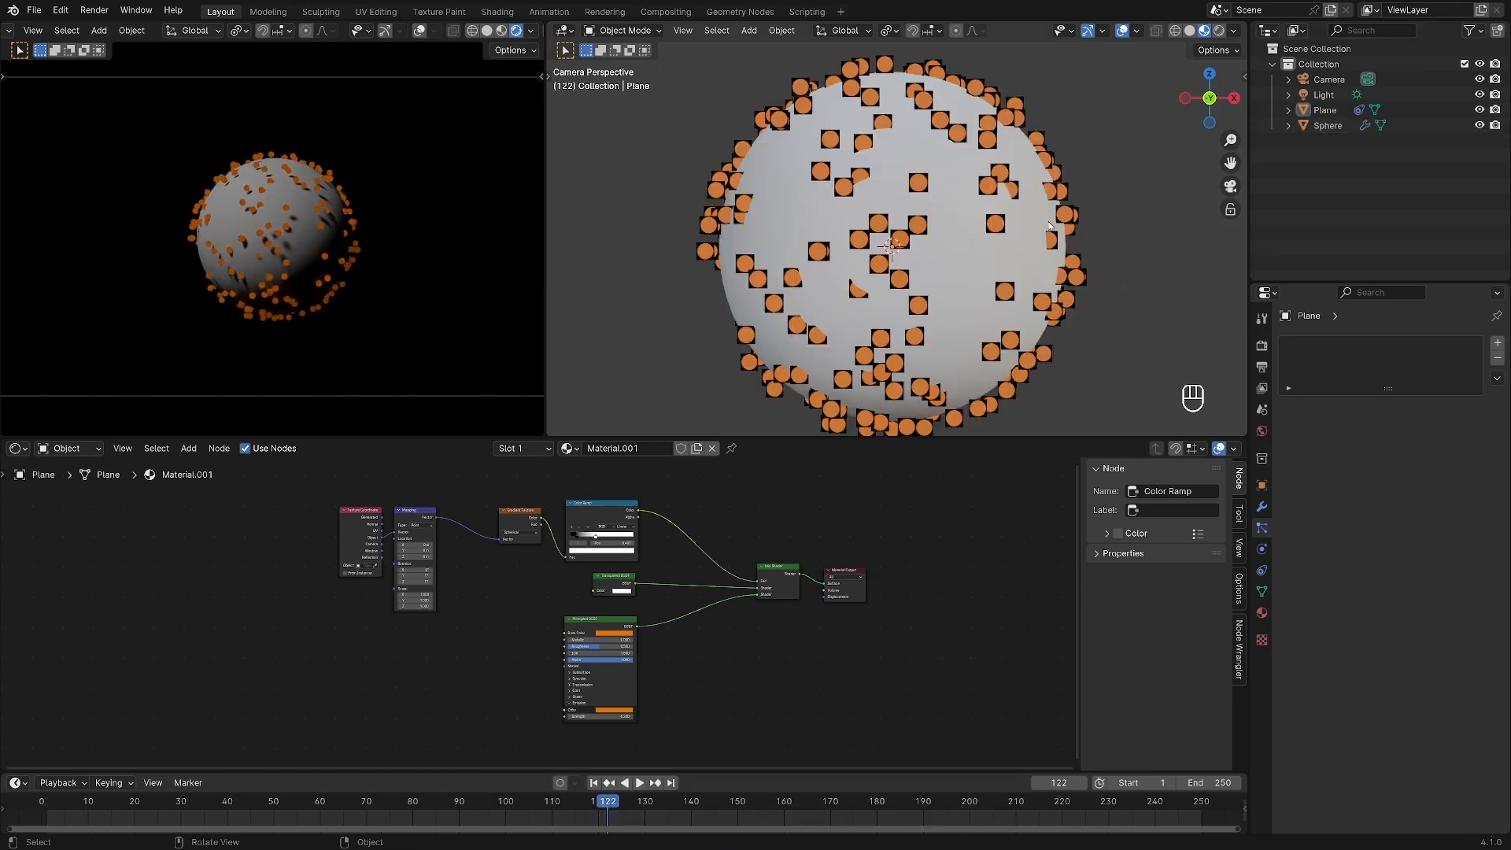
click(1007, 239)
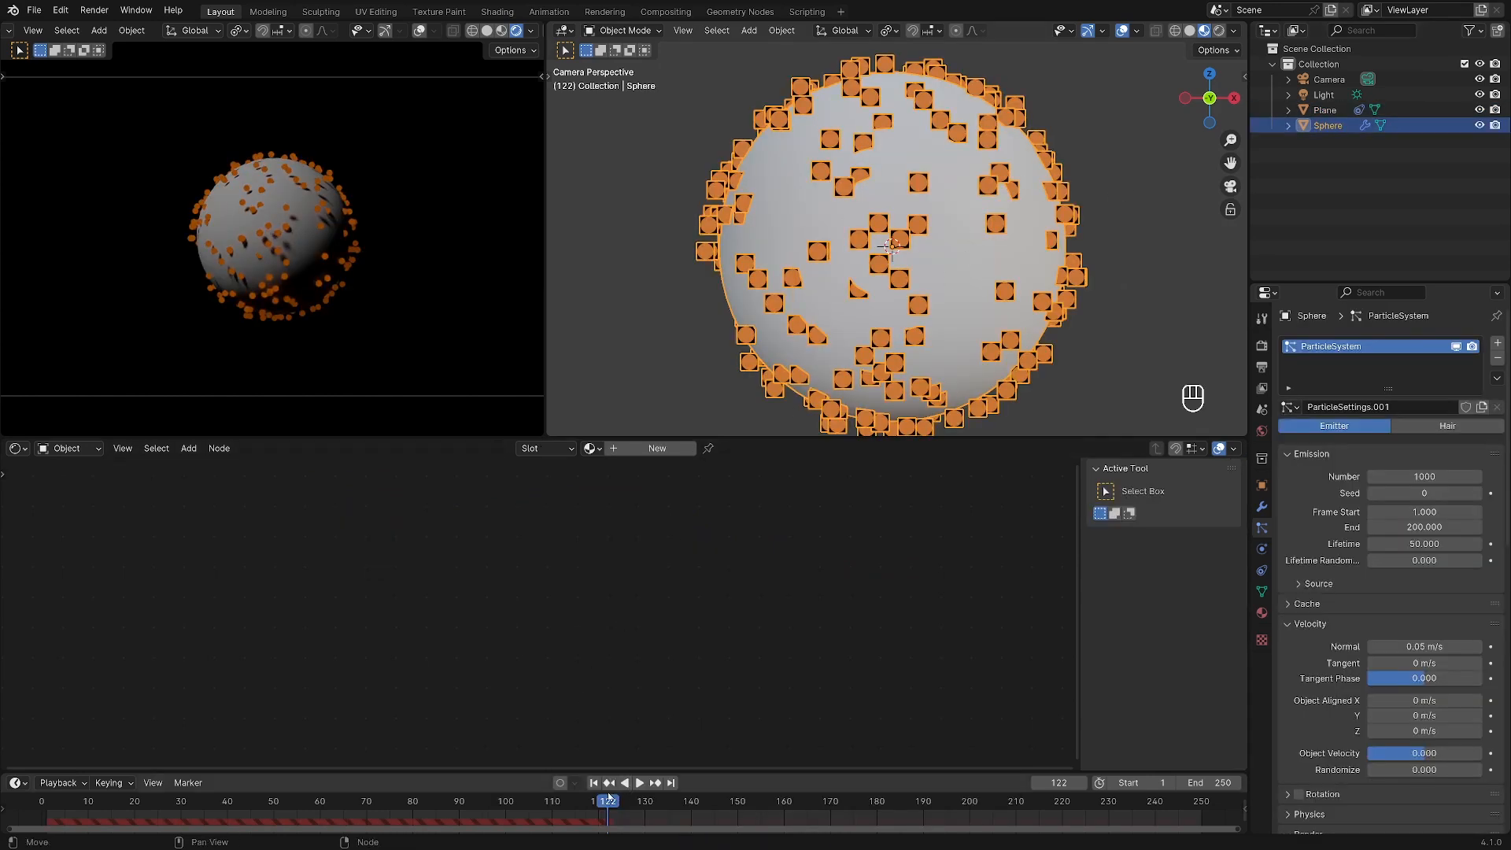
key(shift+Left)
key(space)
key(space)
key(space)
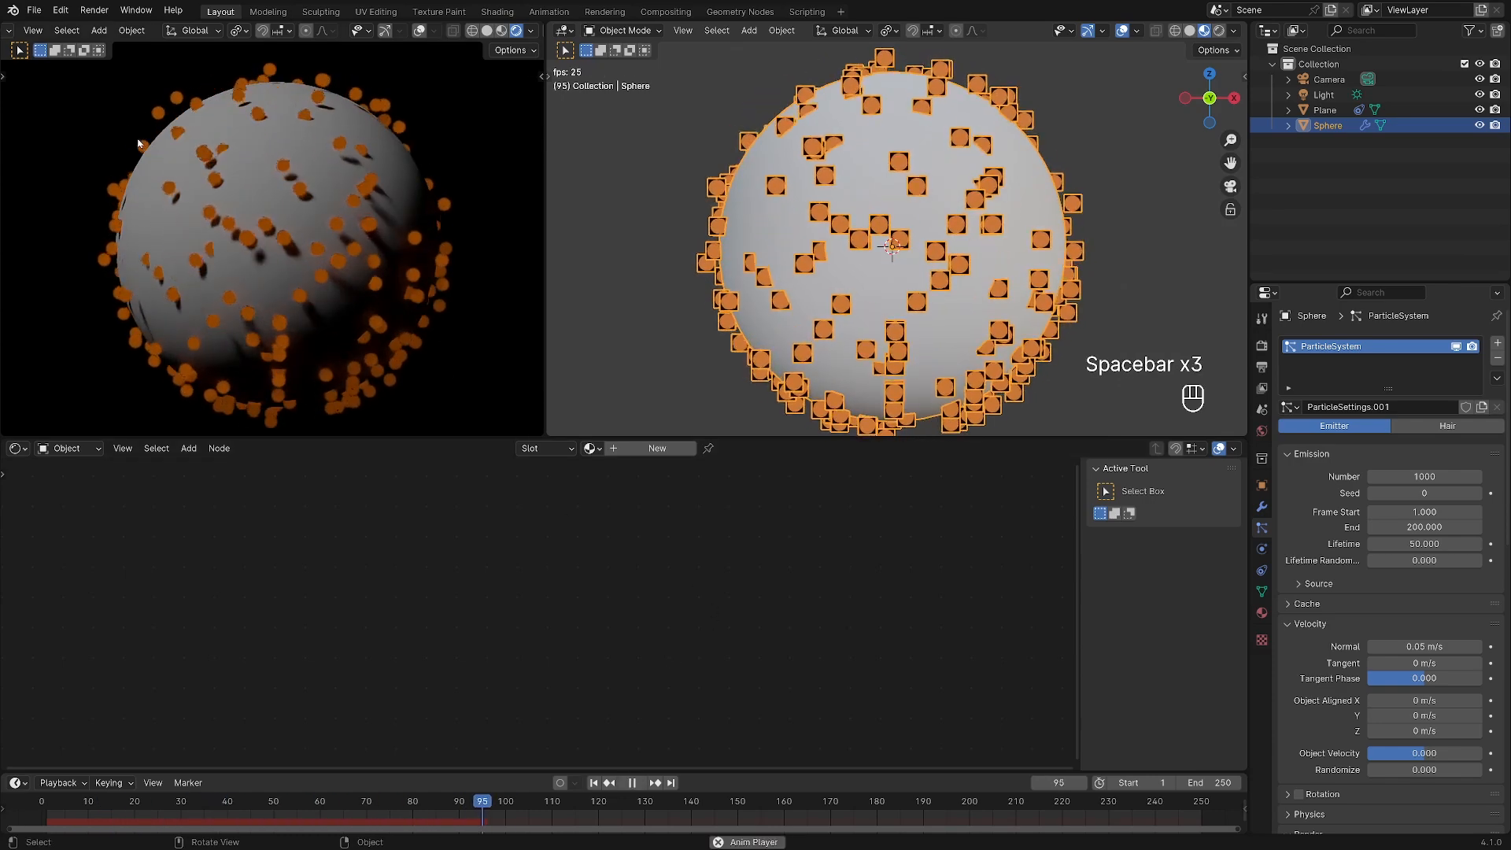
key(space)
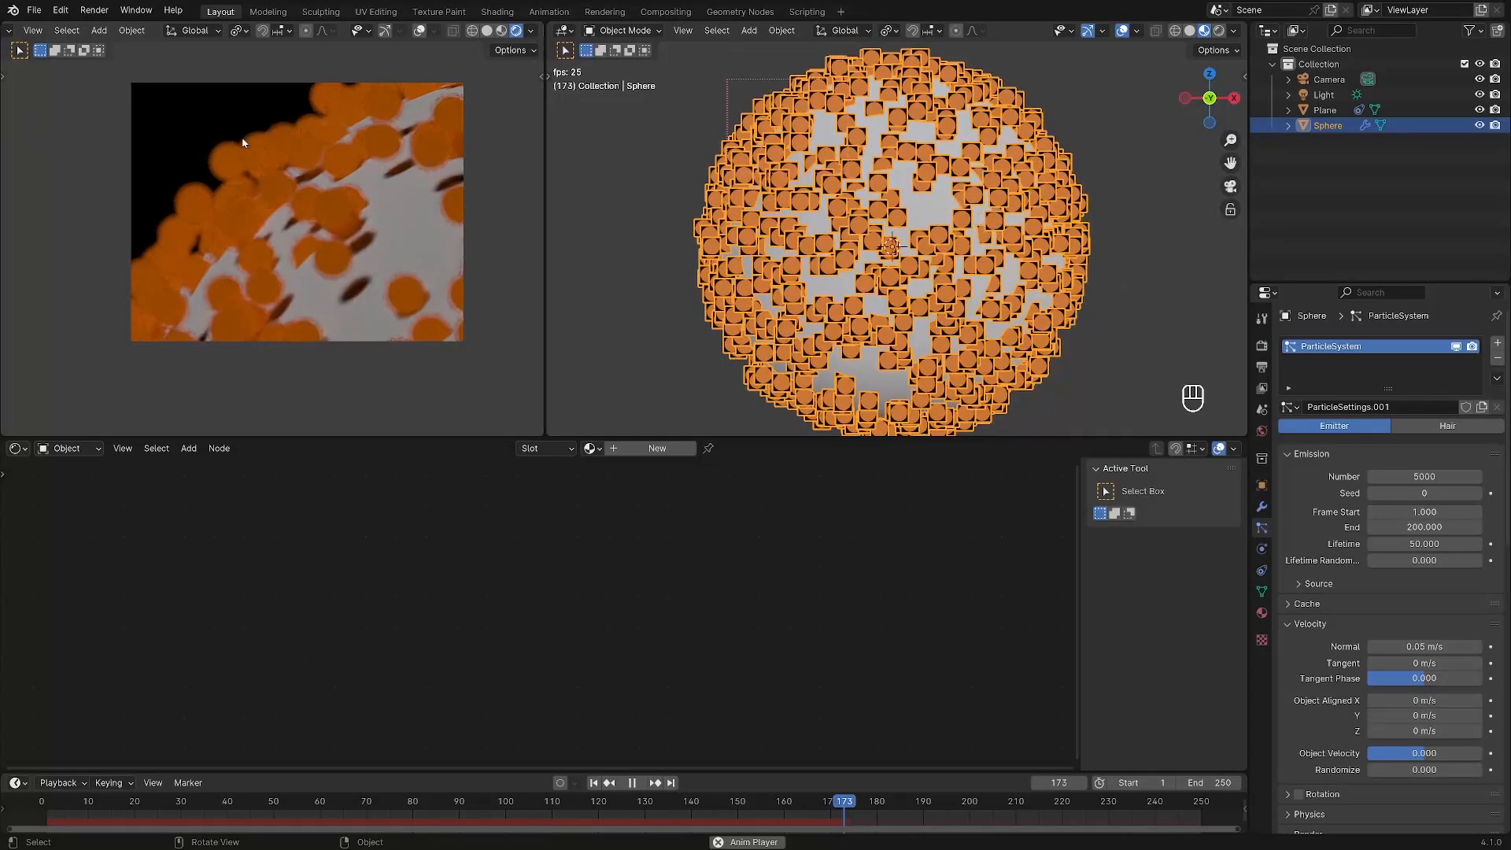
key(space)
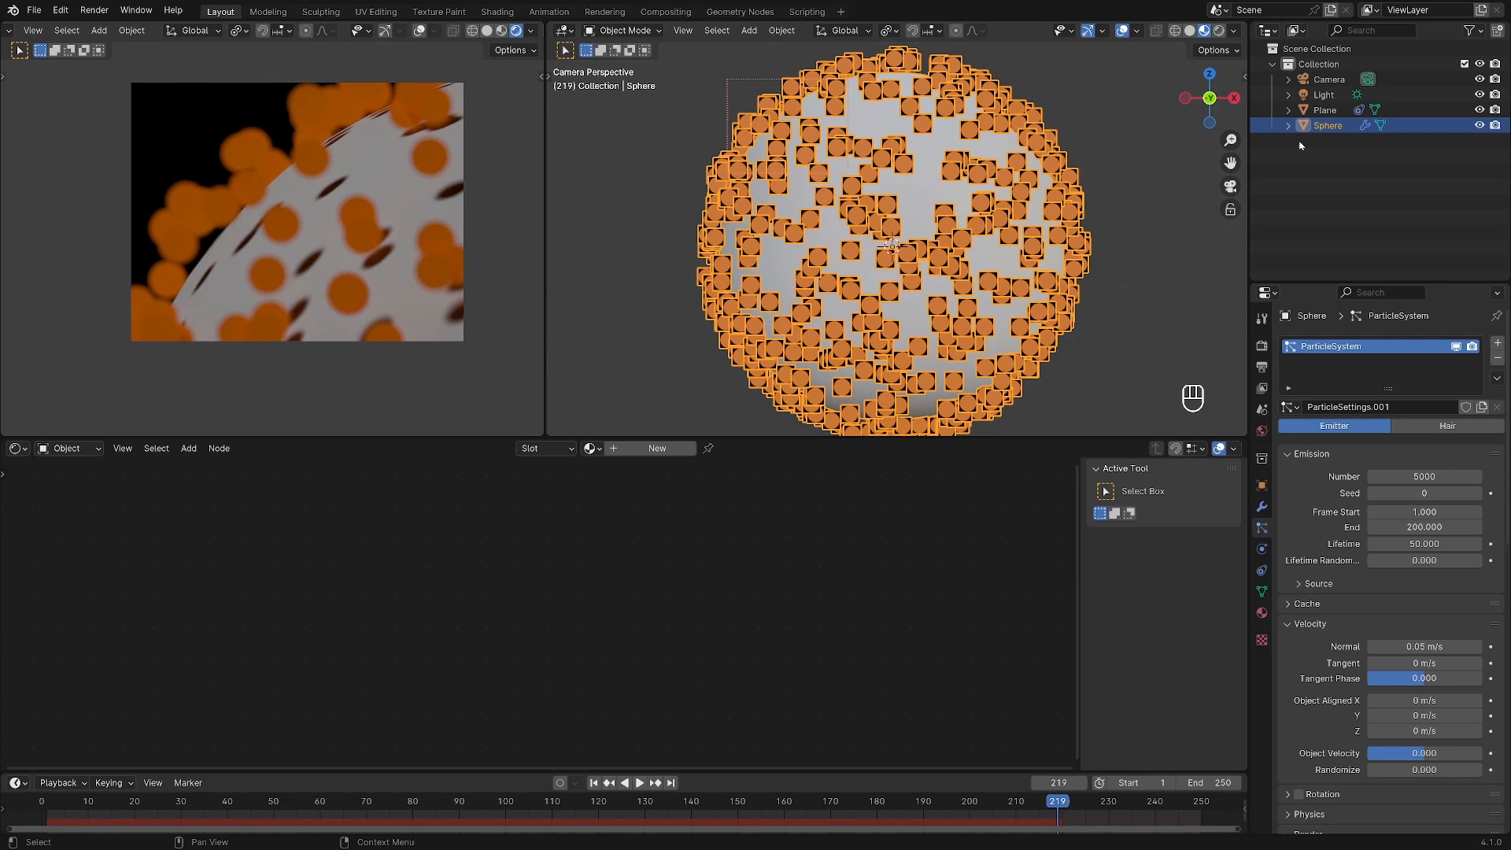
Hide the sphere, select the plane, and move all its material nodes except Material Output leftward to make room before the output.
click(1479, 125)
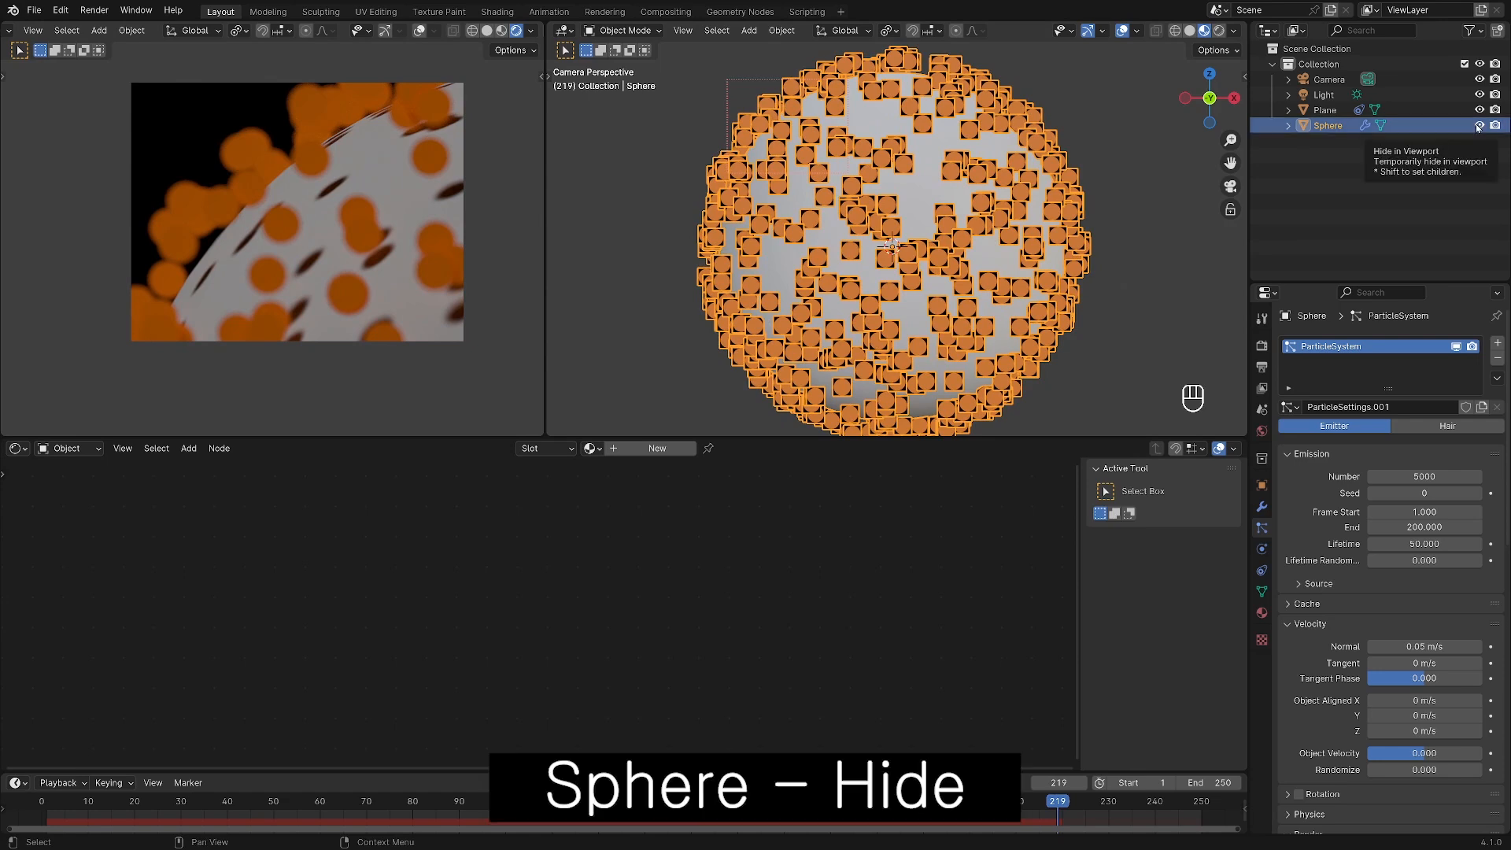
click(889, 254)
scroll(716, 598, down, 3)
key(a)
shift+click(733, 549)
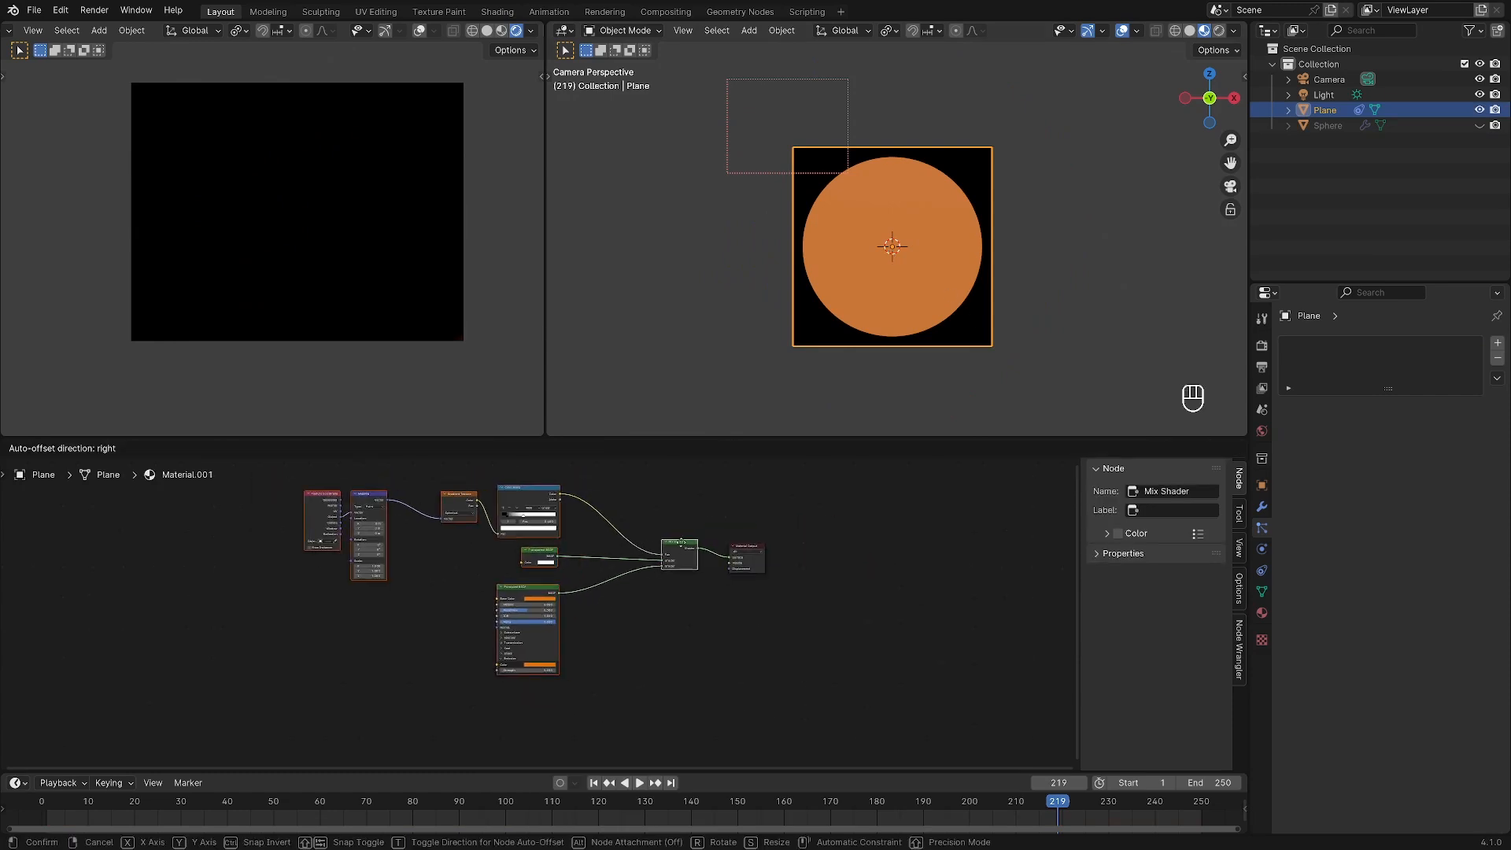
drag(692, 545, 478, 543)
Duplicate the Mix Shader and insert the copy between the original Mix Shader and the Material Output.
click(541, 521)
middle_drag(546, 520, 659, 518)
scroll(629, 525, up, 1)
key(shift+d)
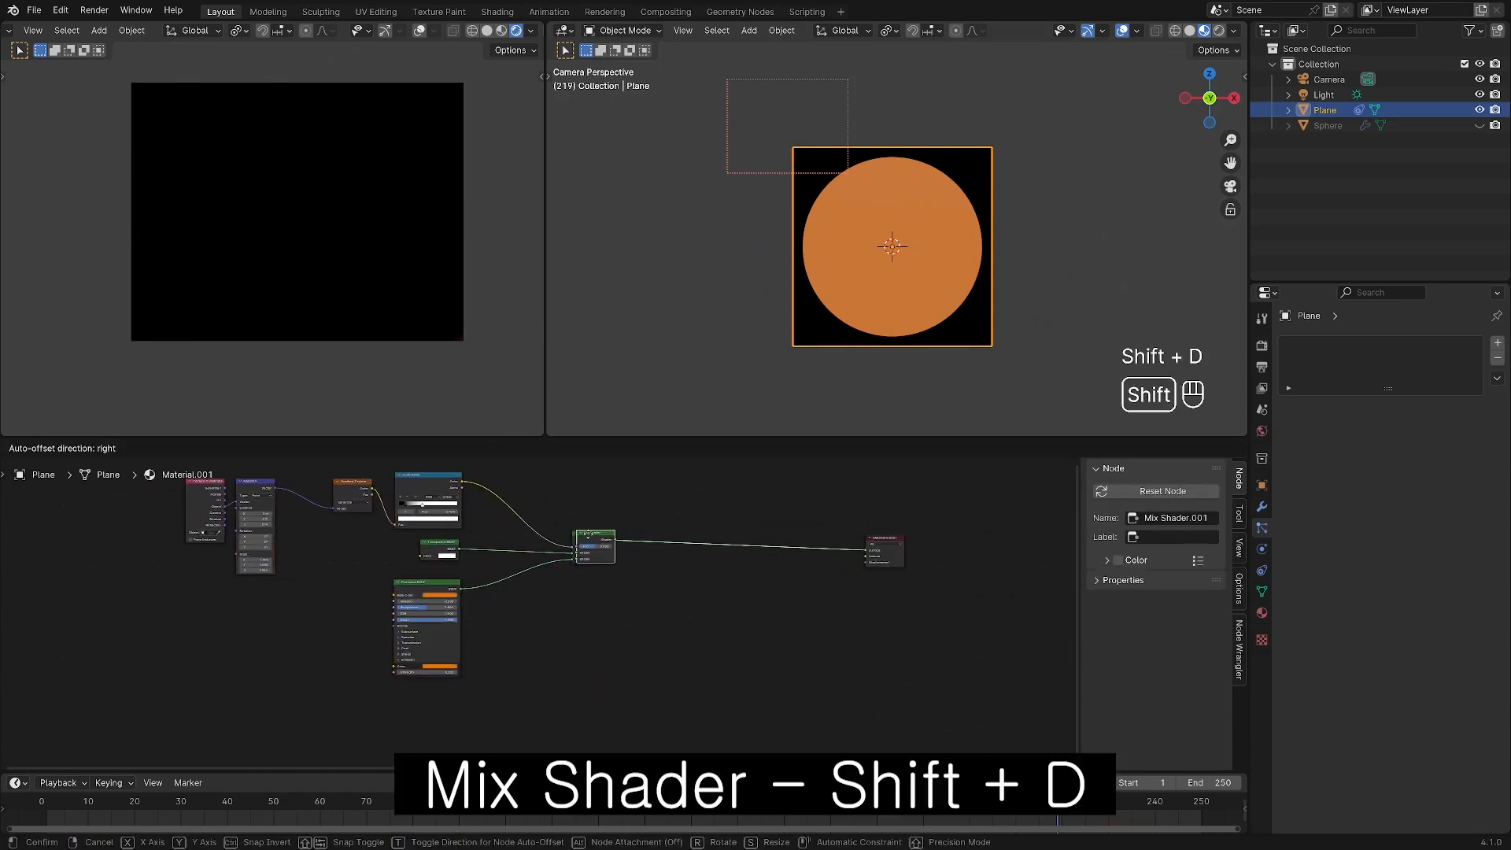
click(722, 533)
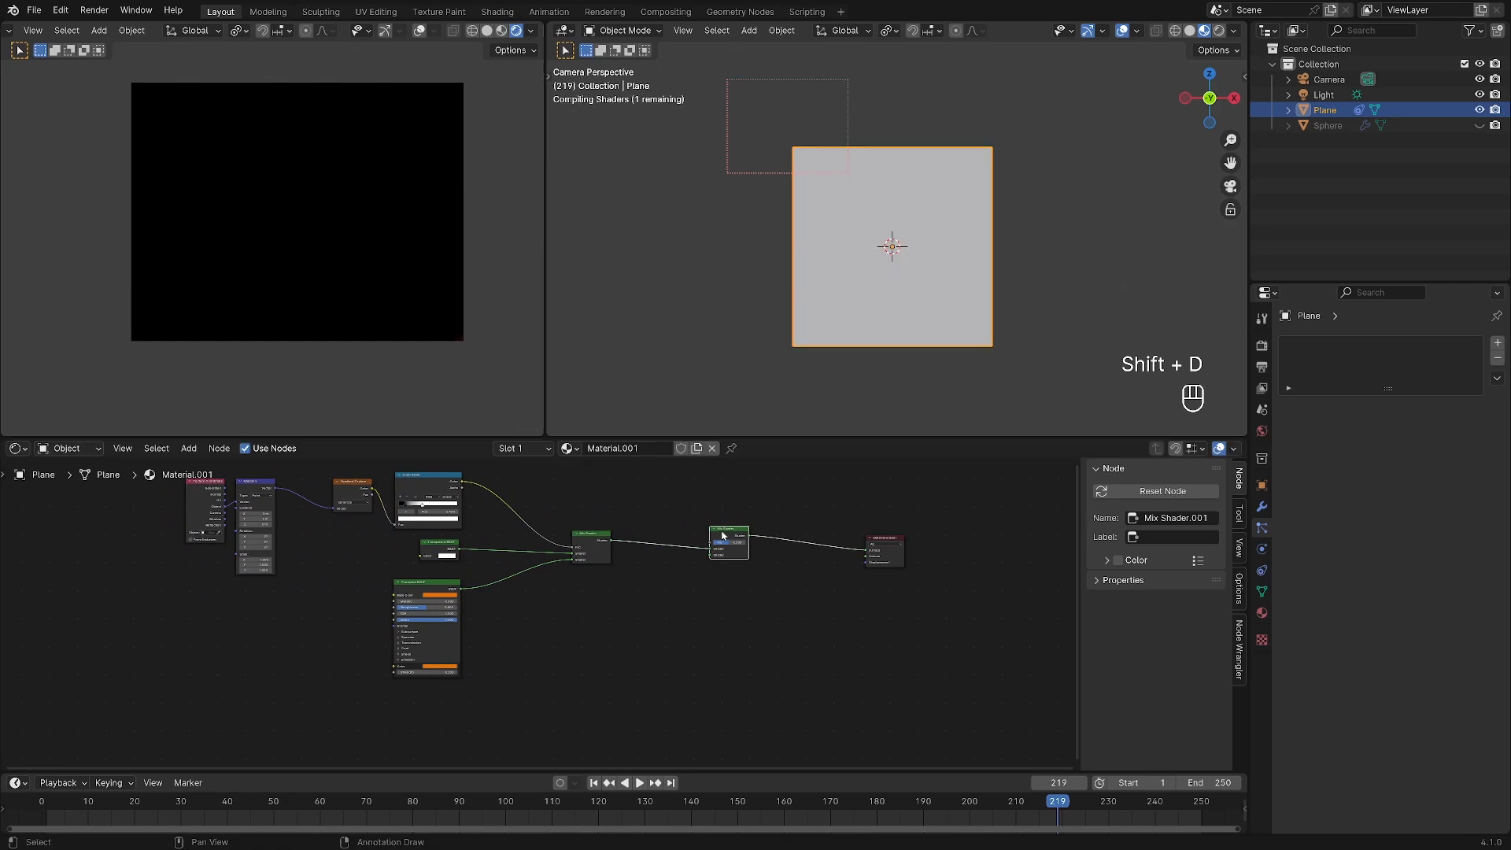
Add a Particle Info node and place it above the Mix Shader nodes.
key(shift+a)
click(596, 615)
text(par)
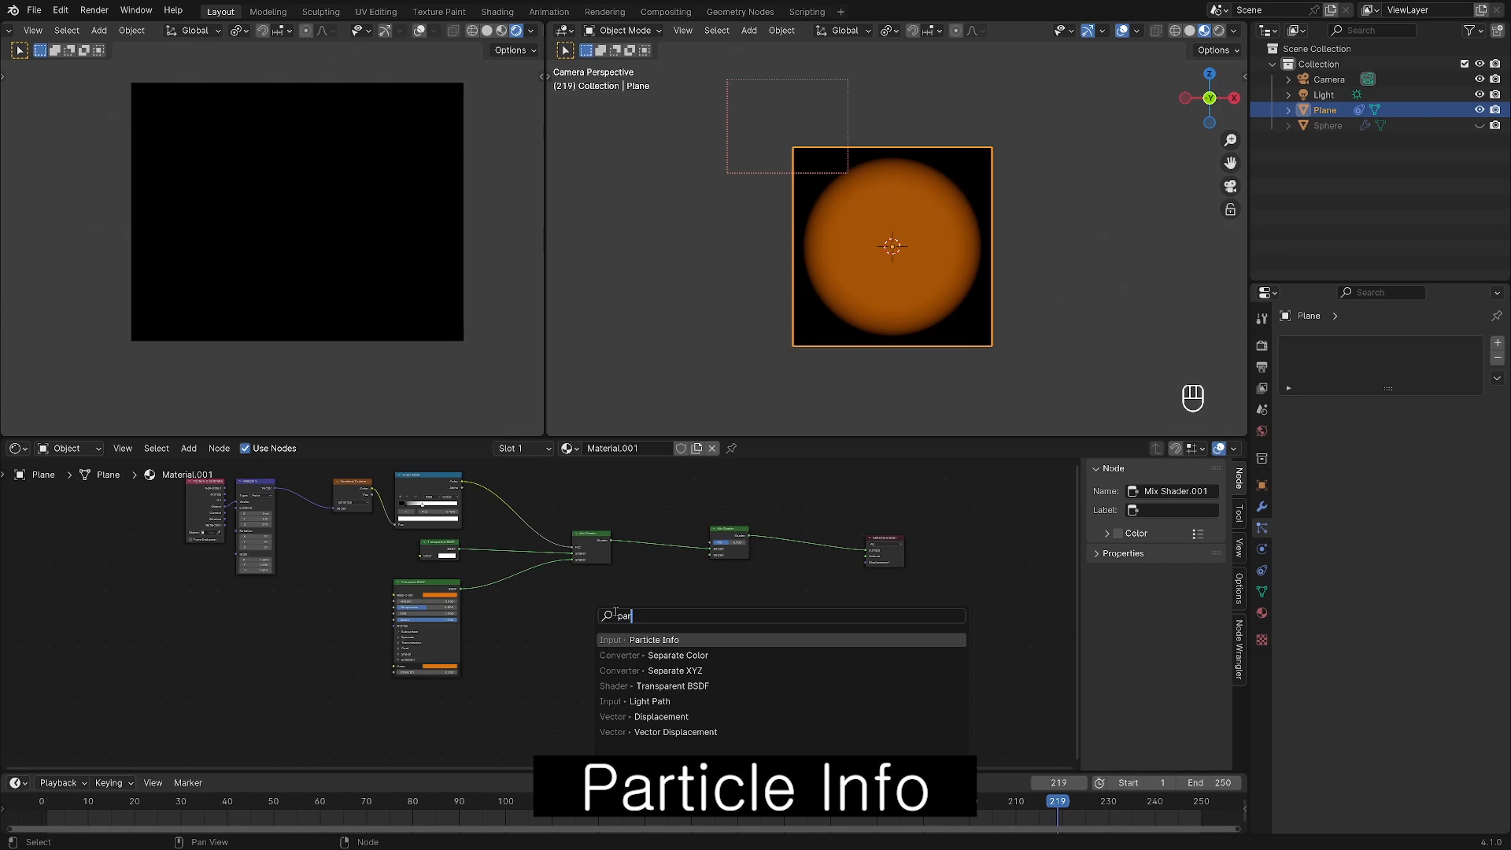
key(Return)
click(590, 522)
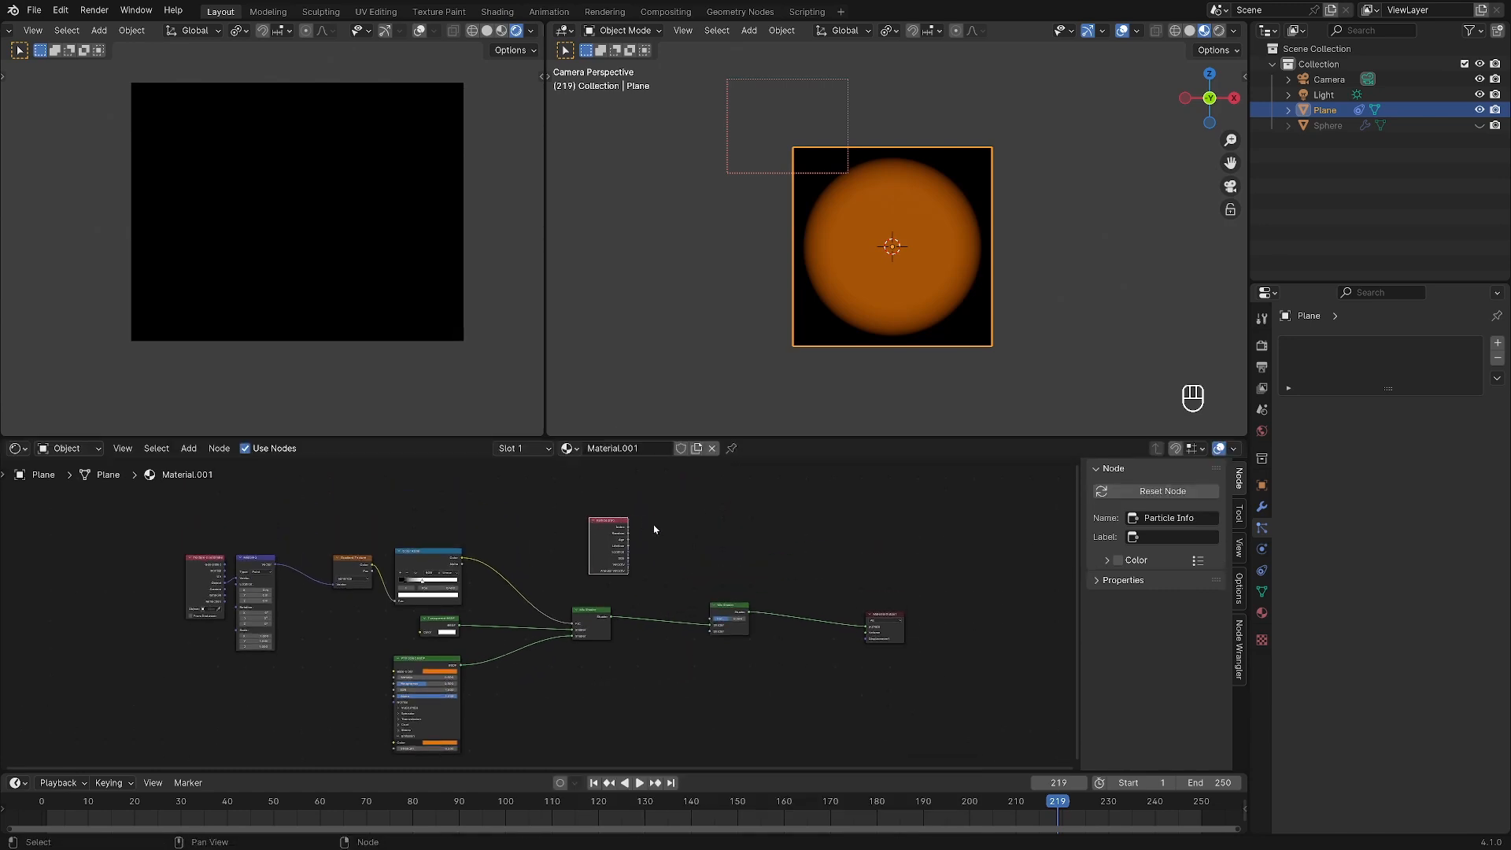
Add a Math node beside the Particle Info node and set its operation to Divide.
scroll(654, 528, up, 1)
key(shift+a)
mouse_move(667, 588)
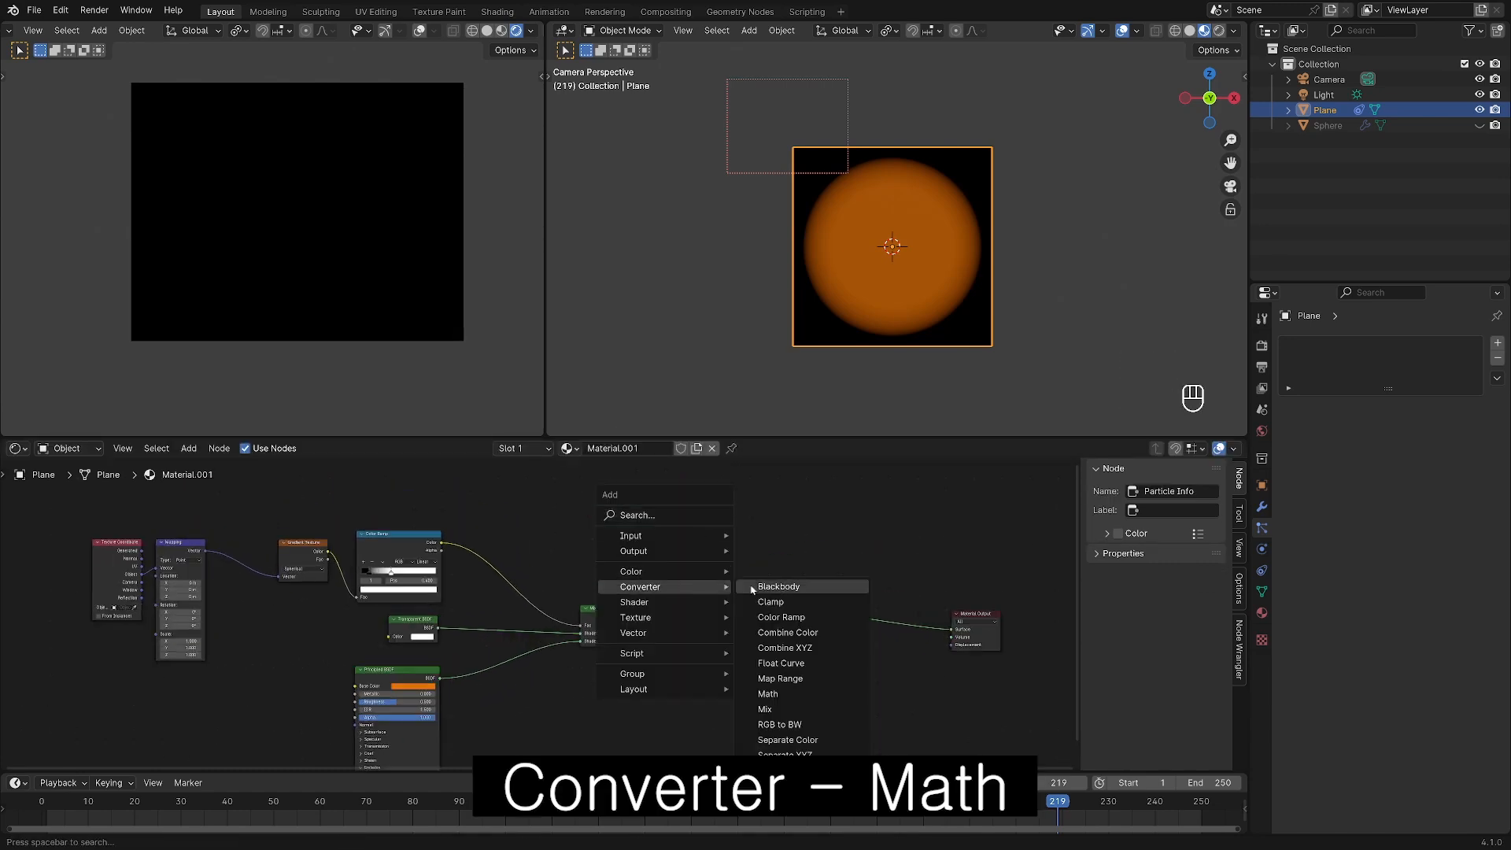
click(786, 695)
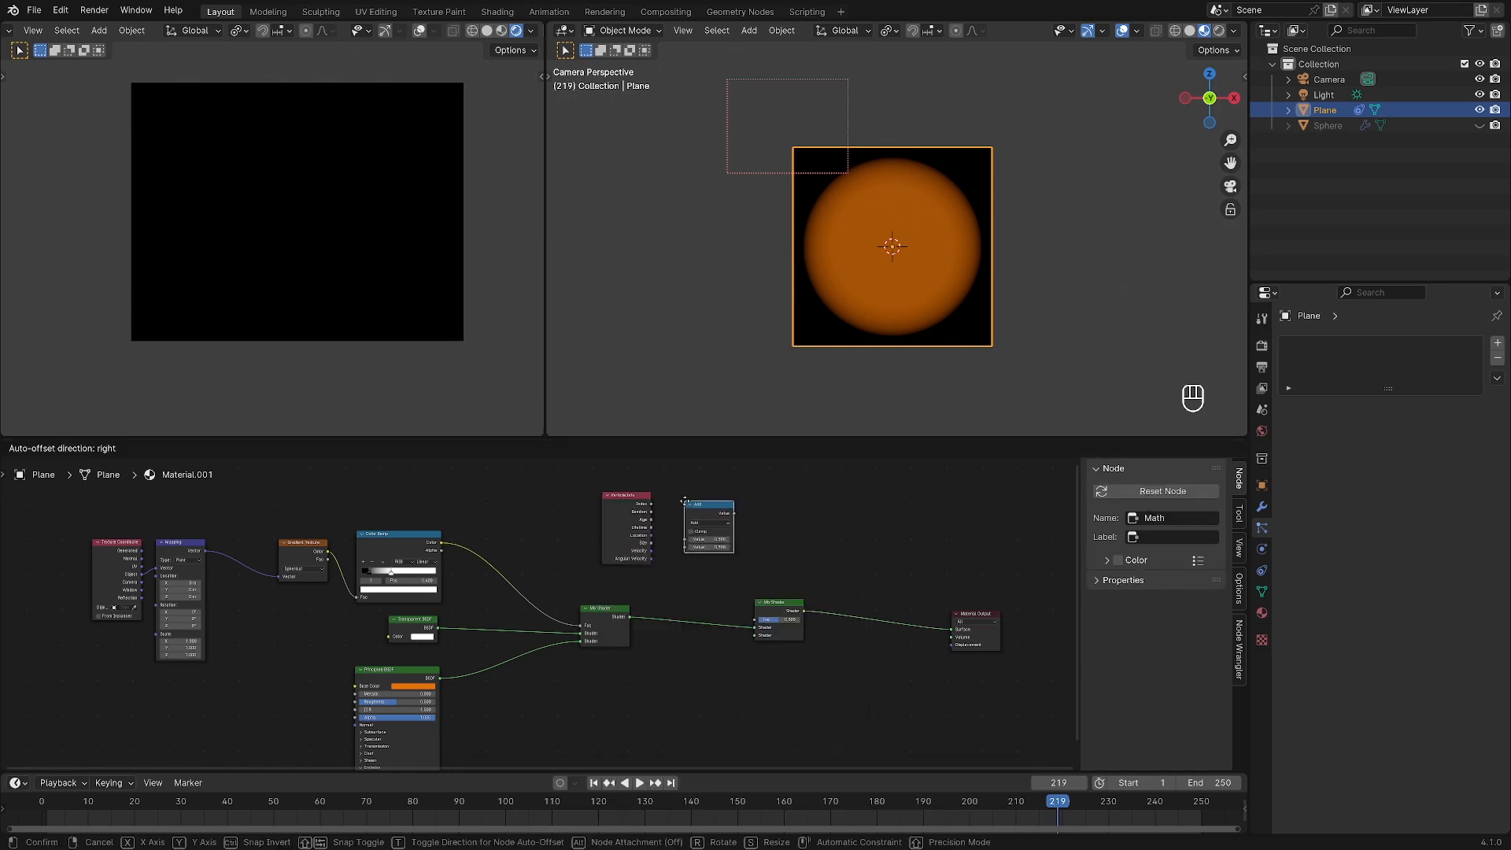
click(685, 500)
scroll(685, 504, up, 2)
click(654, 537)
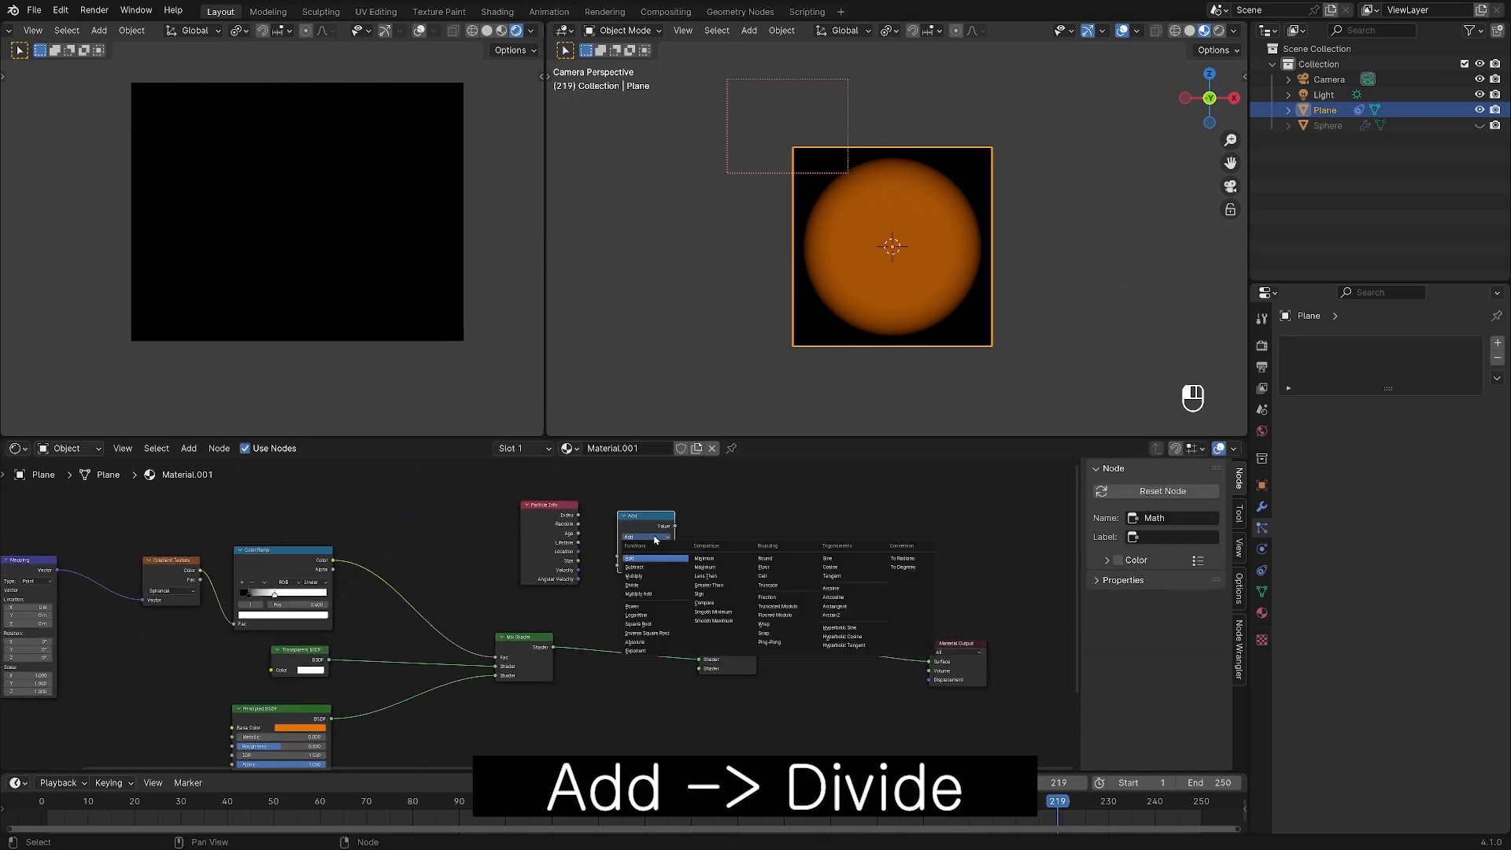
click(654, 586)
Connect Particle Info's Age and Lifetime to the first and second Divide values, and the Divide result to the second Mix Shader's Fac.
drag(579, 535, 615, 559)
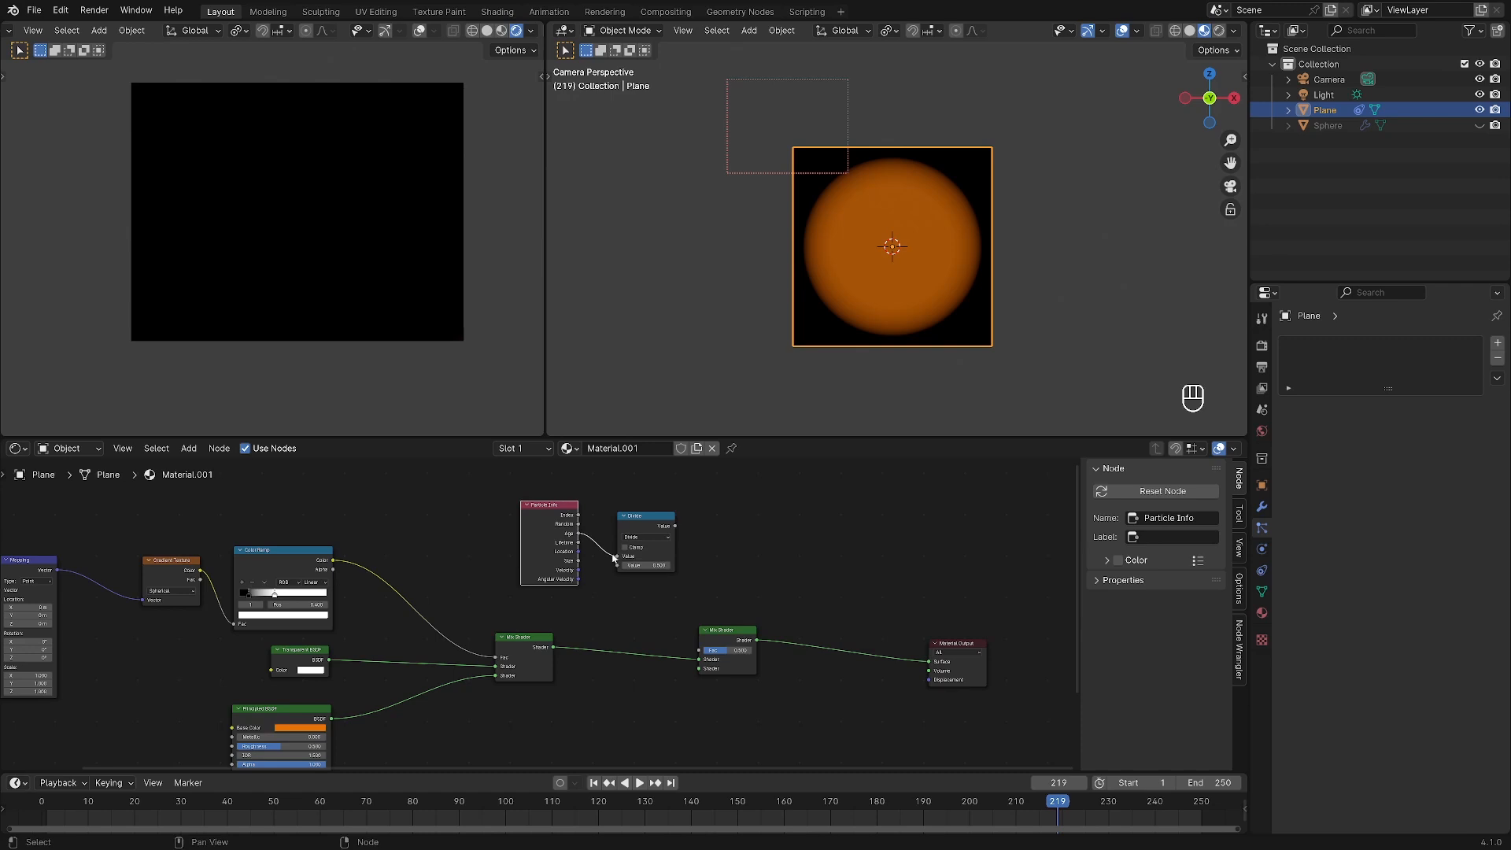
drag(581, 546, 621, 569)
drag(675, 526, 699, 650)
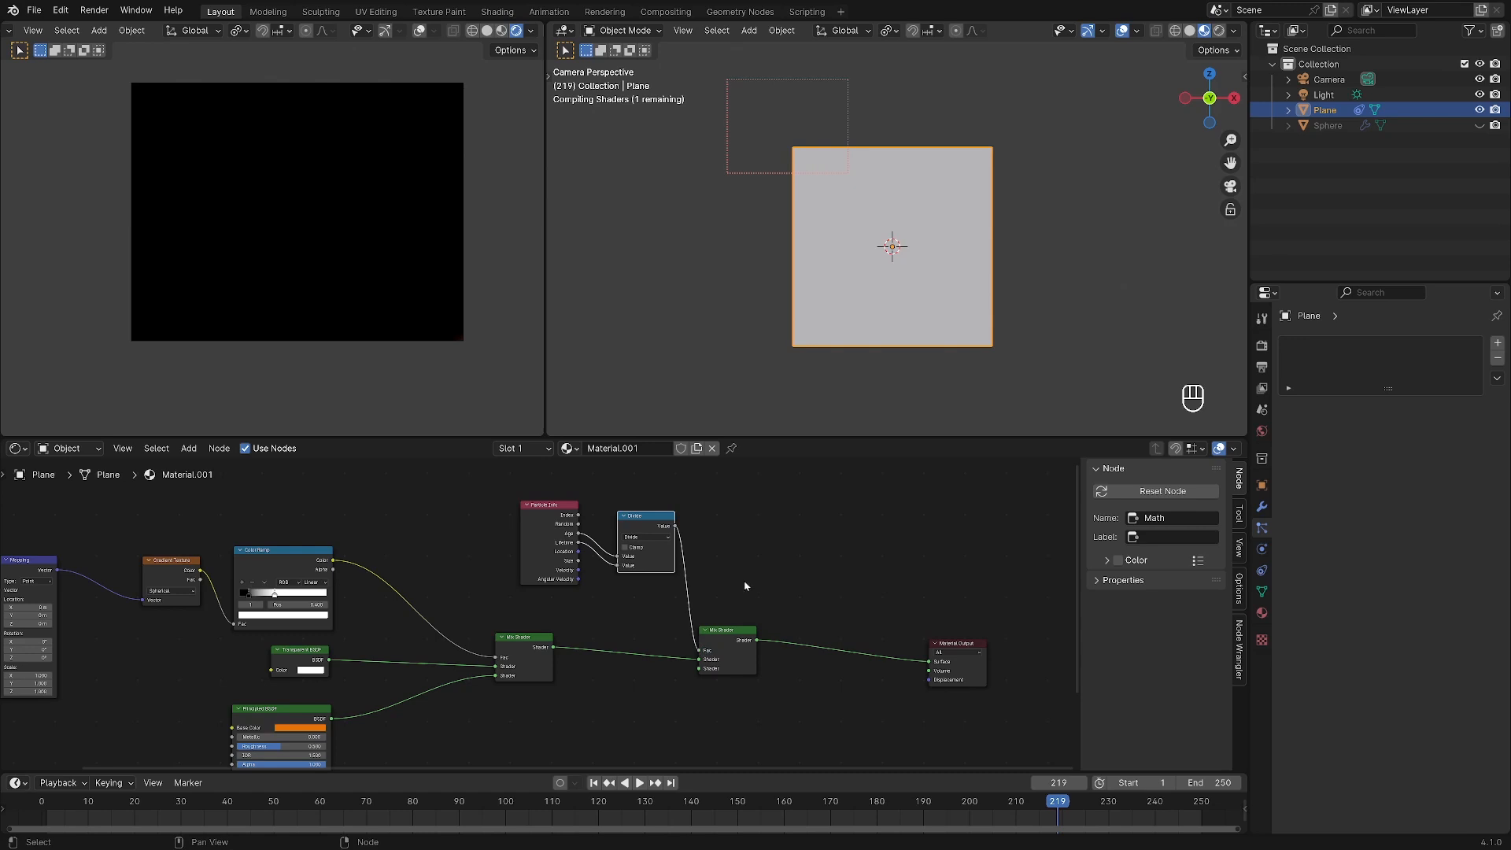
Duplicate the Transparent BSDF, connect the copy to the second Mix Shader's lower Shader input, and save the file.
scroll(650, 617, down, 1)
middle_drag(651, 617, 724, 558)
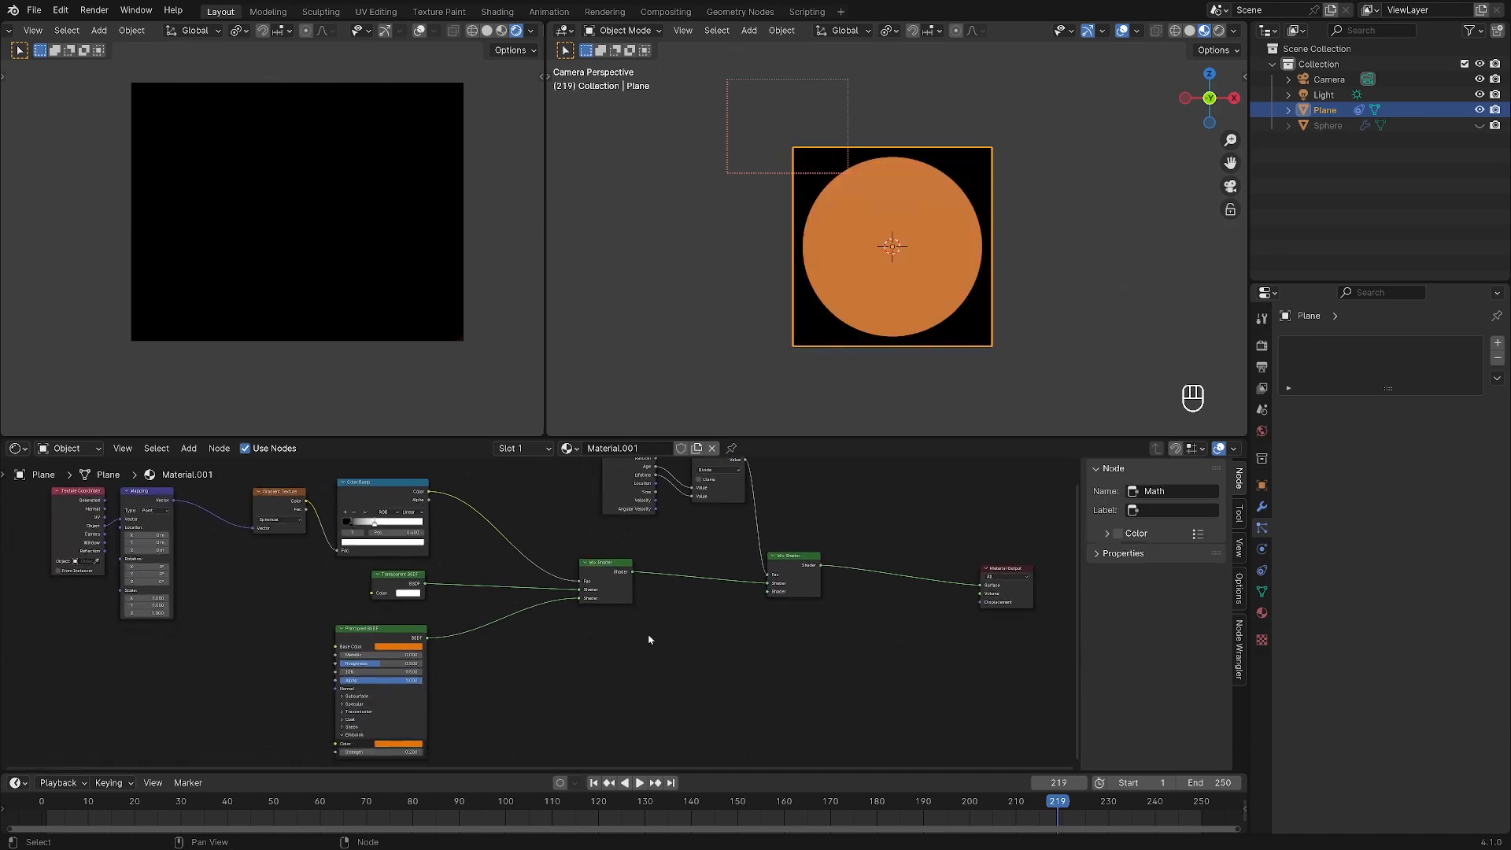
click(398, 578)
key(shift+d)
click(691, 619)
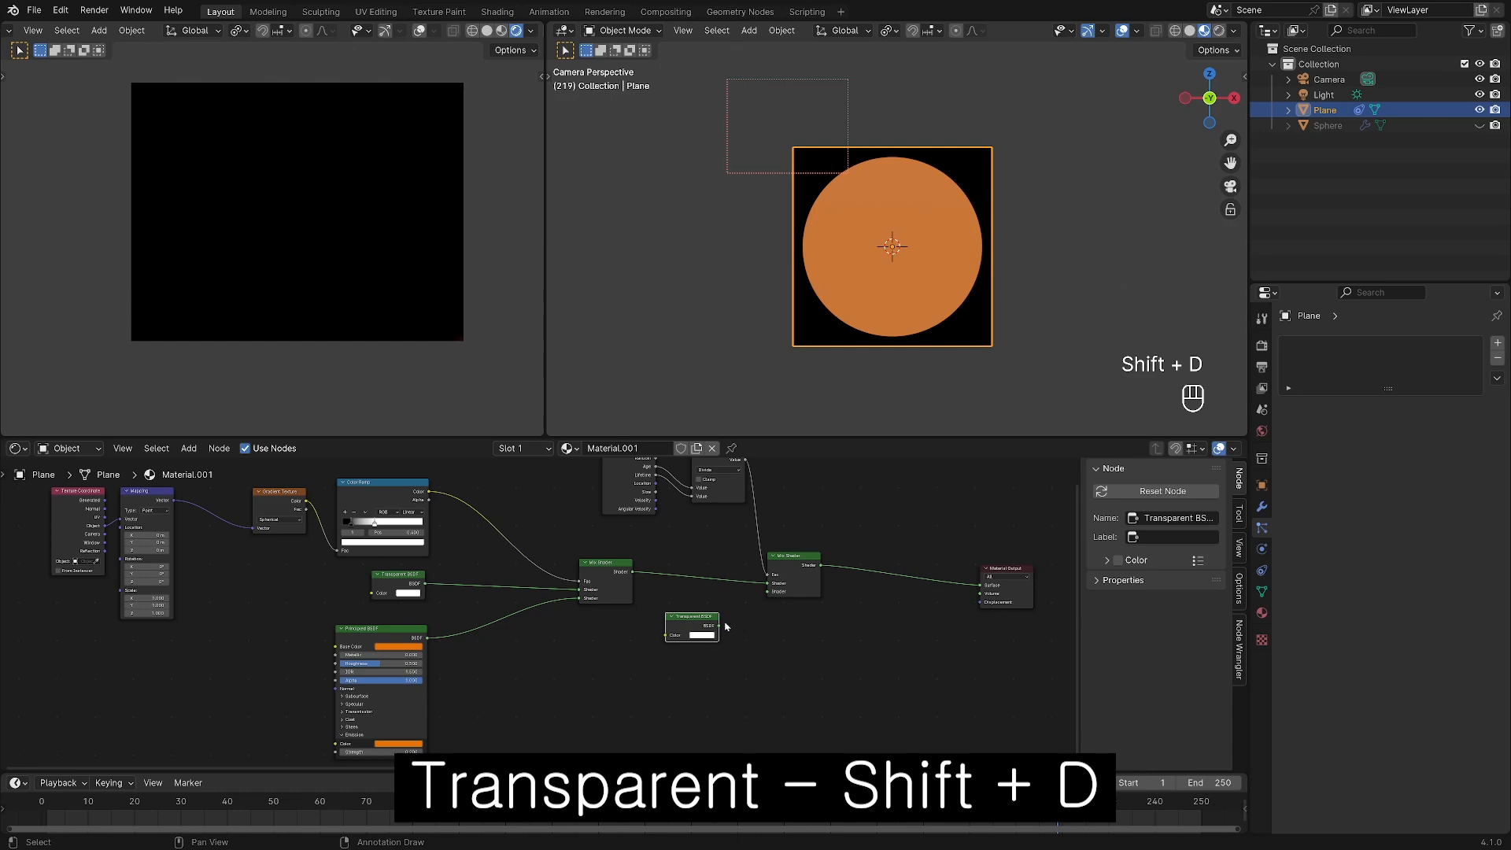
mouse_move(717, 627)
mouse_down()
mouse_move(767, 591)
mouse_move(709, 615)
mouse_up()
key(ctrl+s)
key(Home)
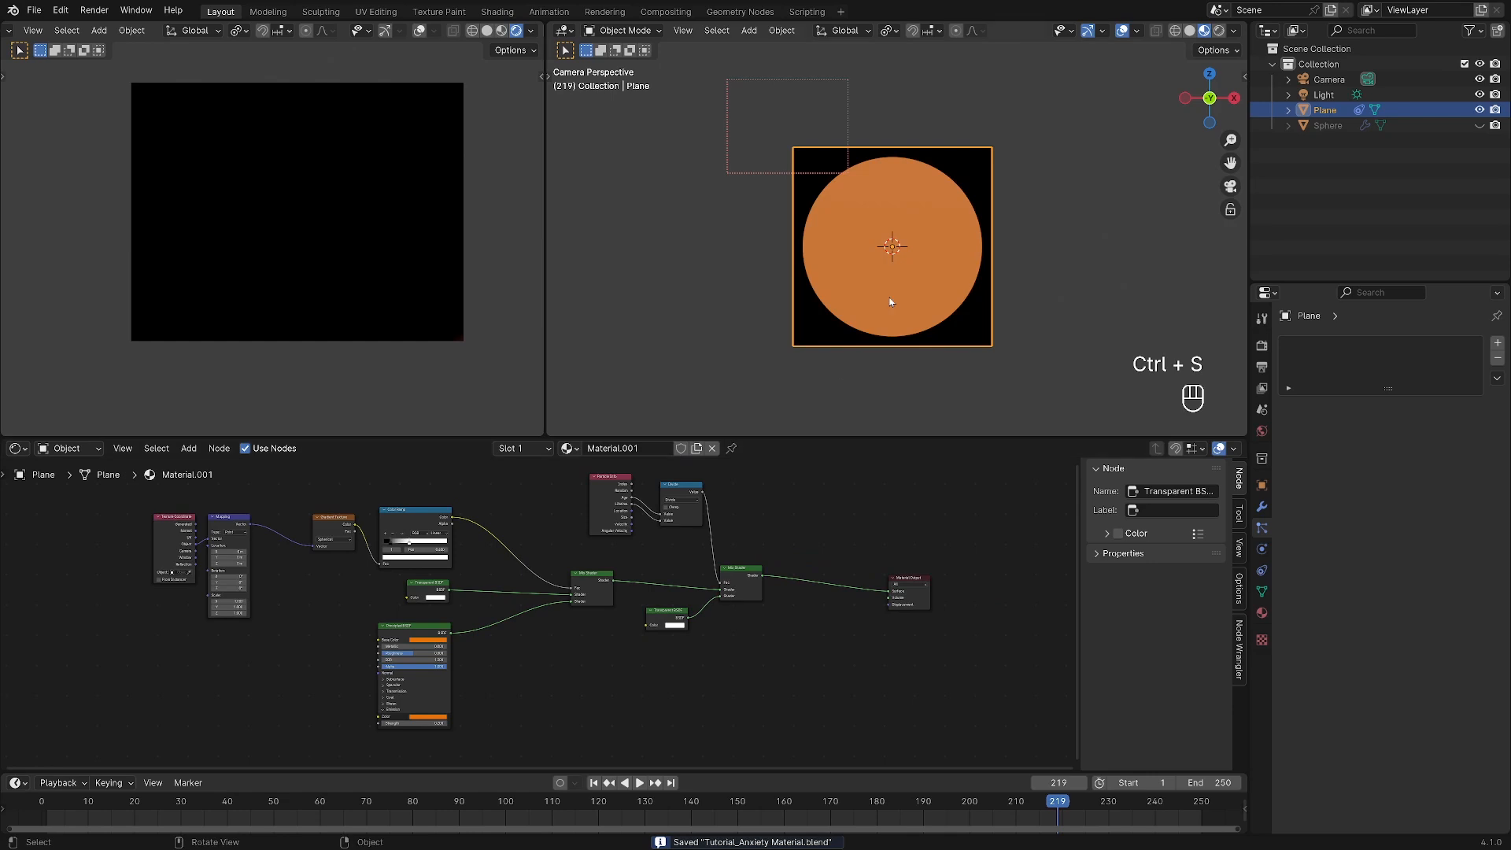
Unhide the sphere and replay the animation from the start to check how the particles fade over their lifetime.
click(1479, 125)
click(1128, 218)
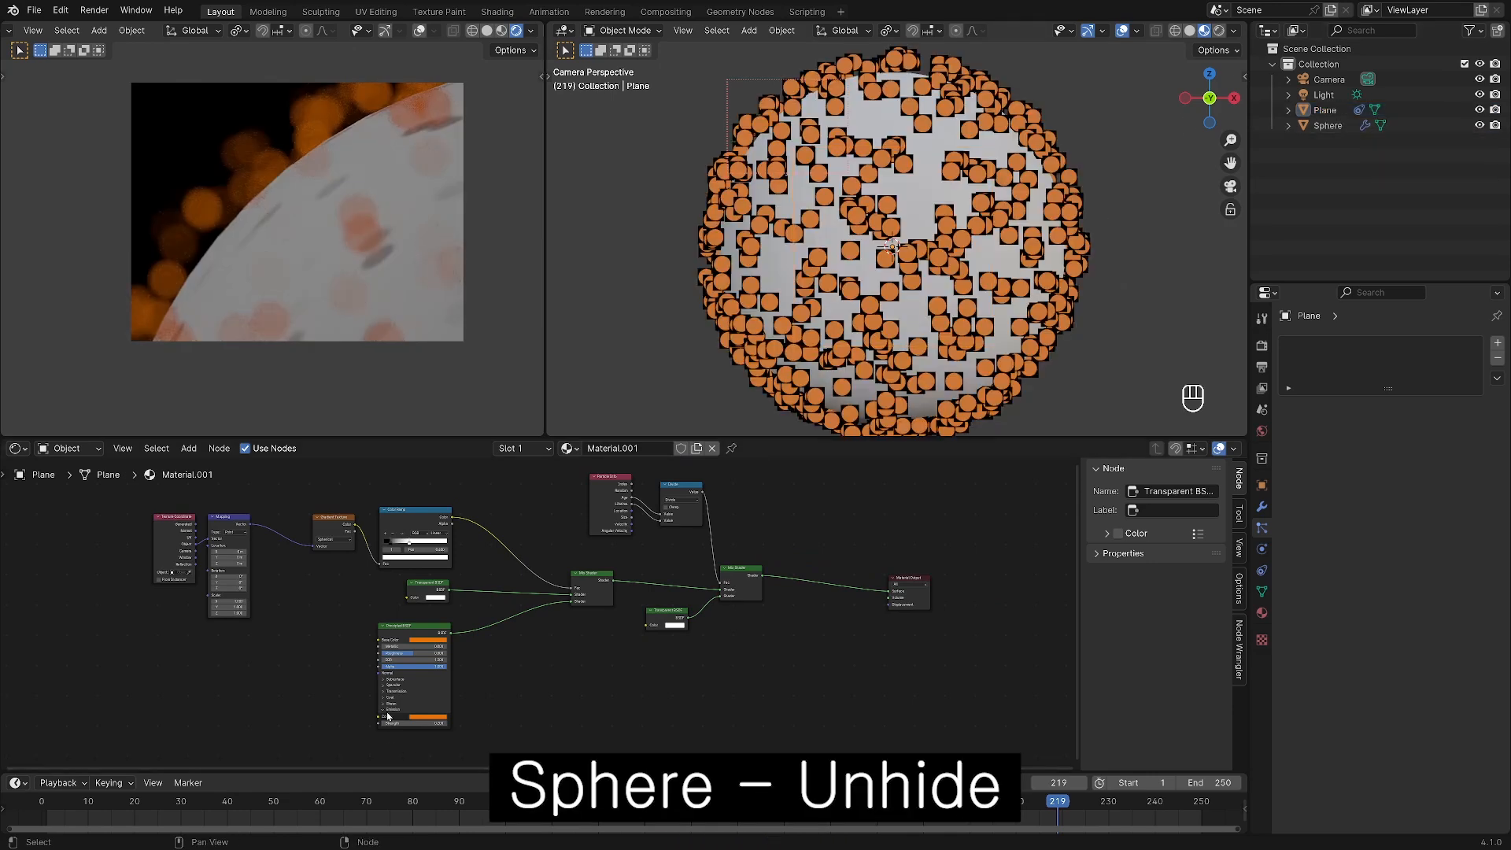
key(shift+Left)
key(space)
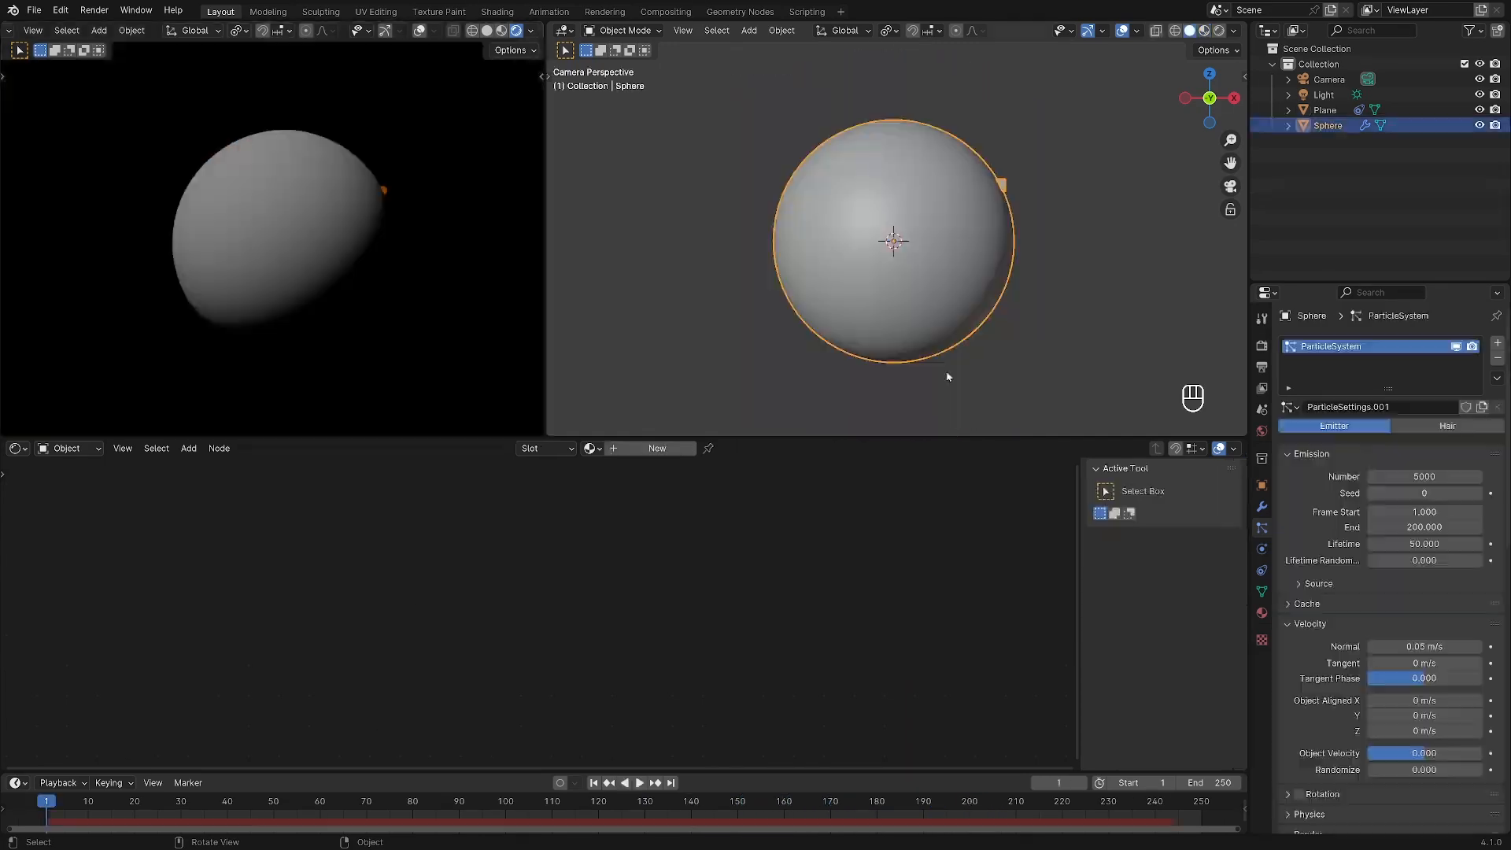
key(space)
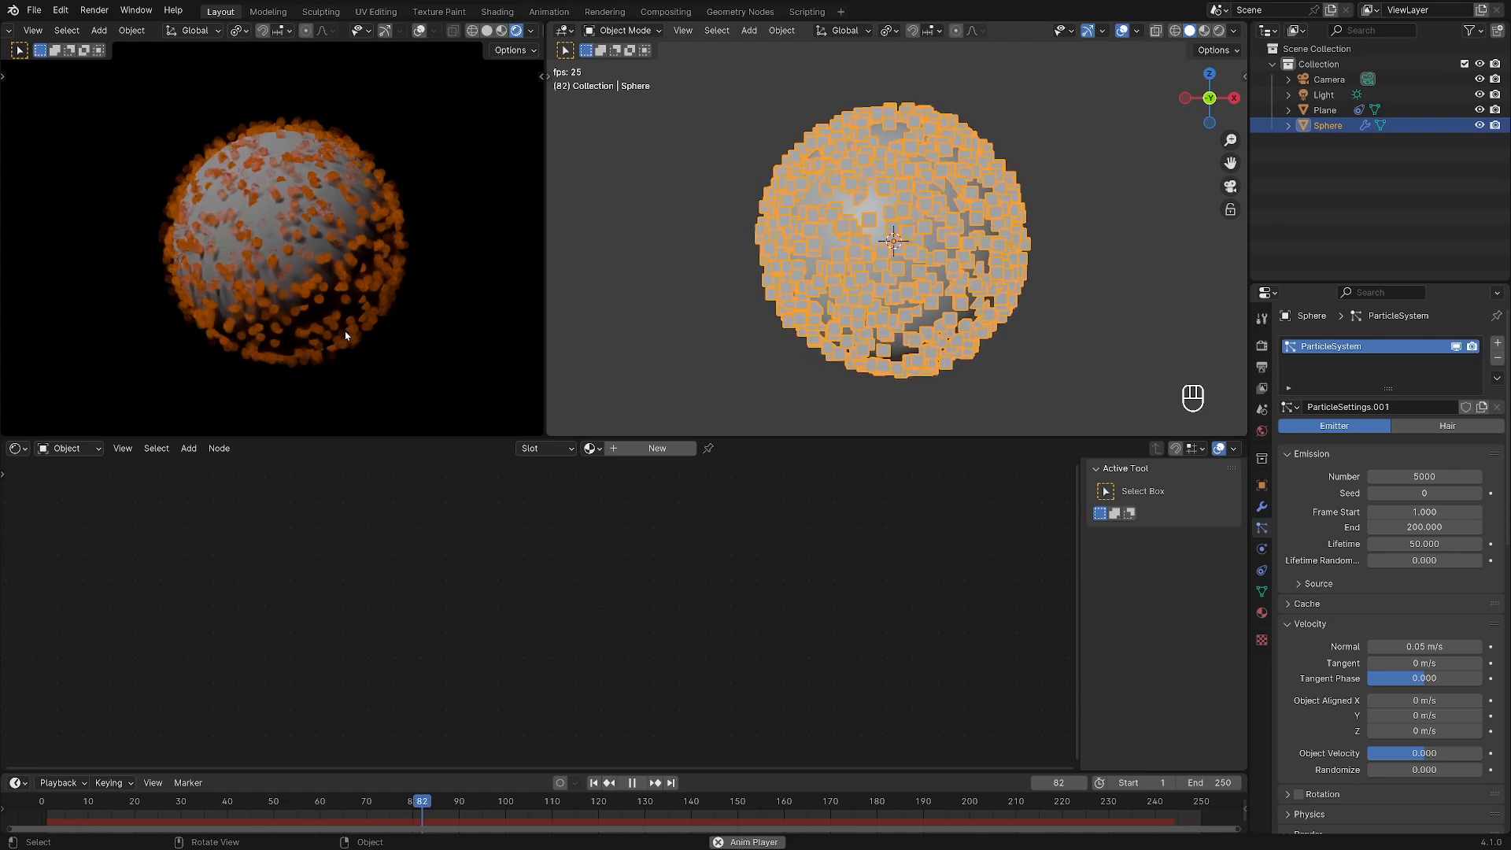
key(space)
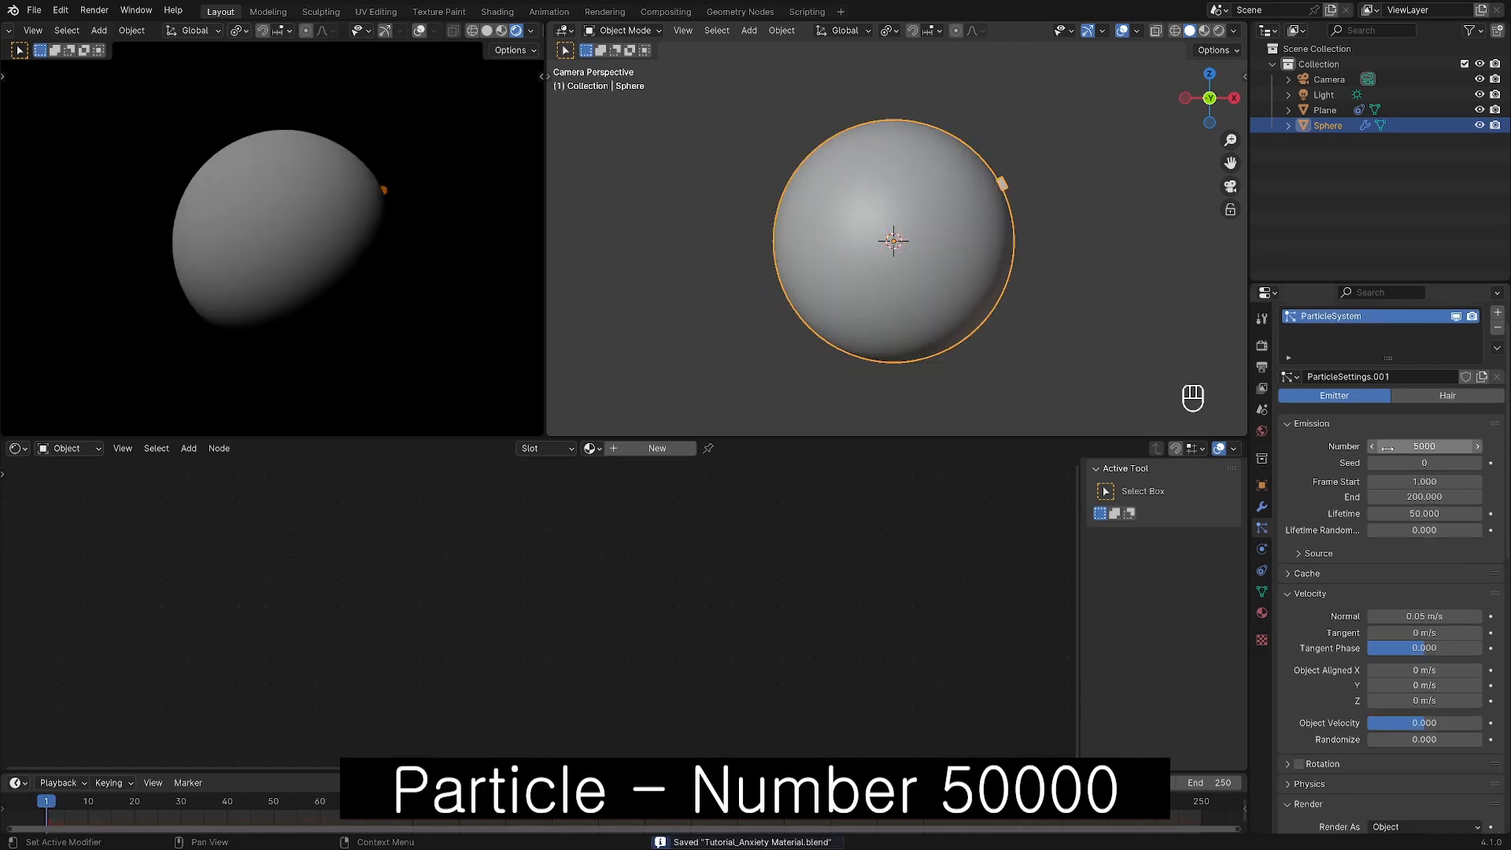
Set the sphere's particle emission number to 50000 and its end frame to 100.
click(1430, 446)
click(1430, 447)
text(0)
key(Return)
click(1412, 496)
text(100)
key(Return)
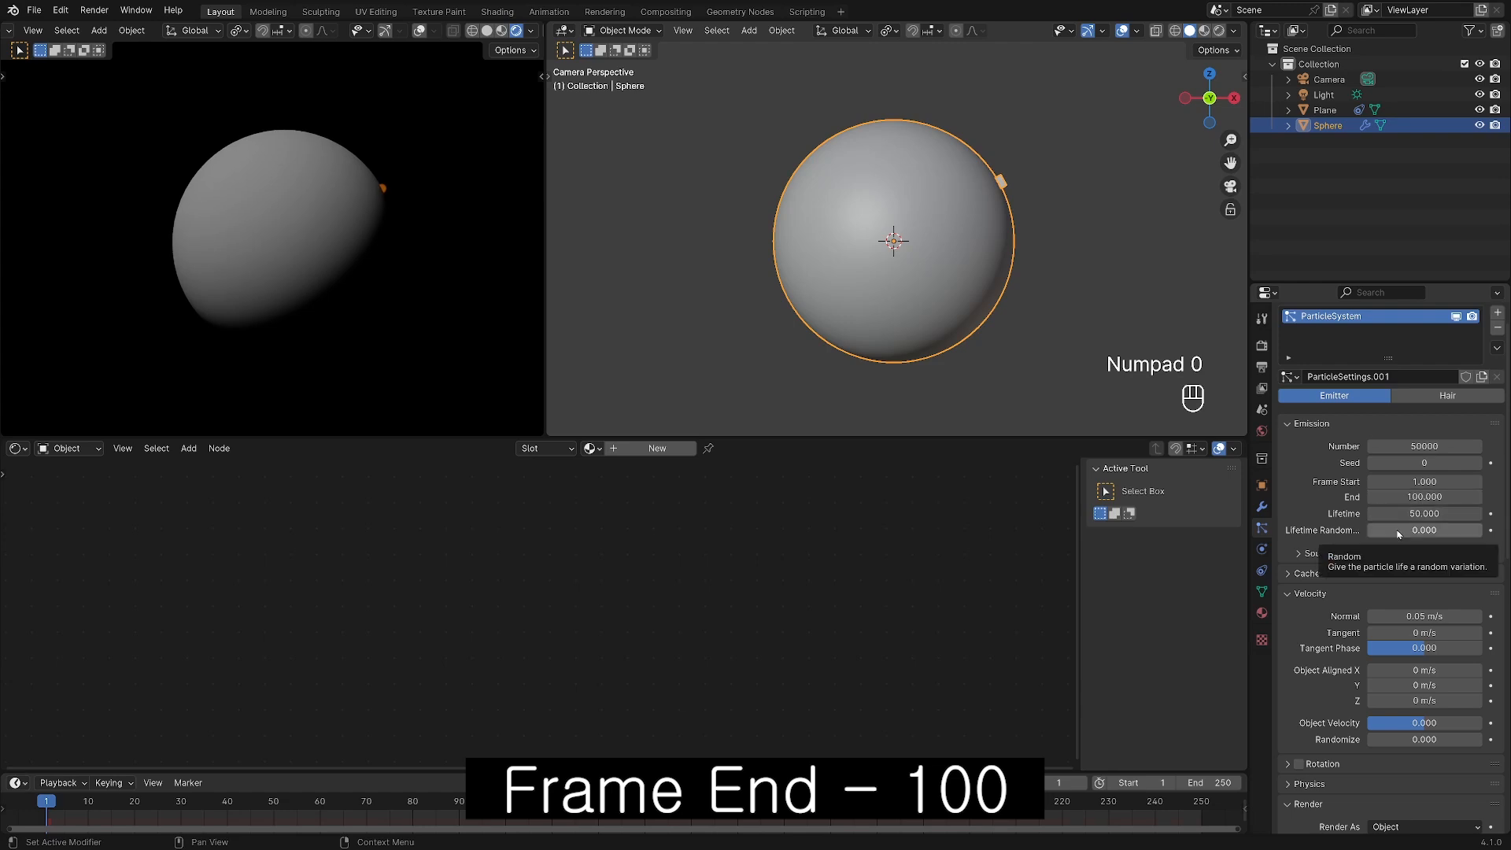
Set the particles' lifetime randomness to 1 and change the emission source distribution to Random.
click(1398, 533)
text(1)
key(Return)
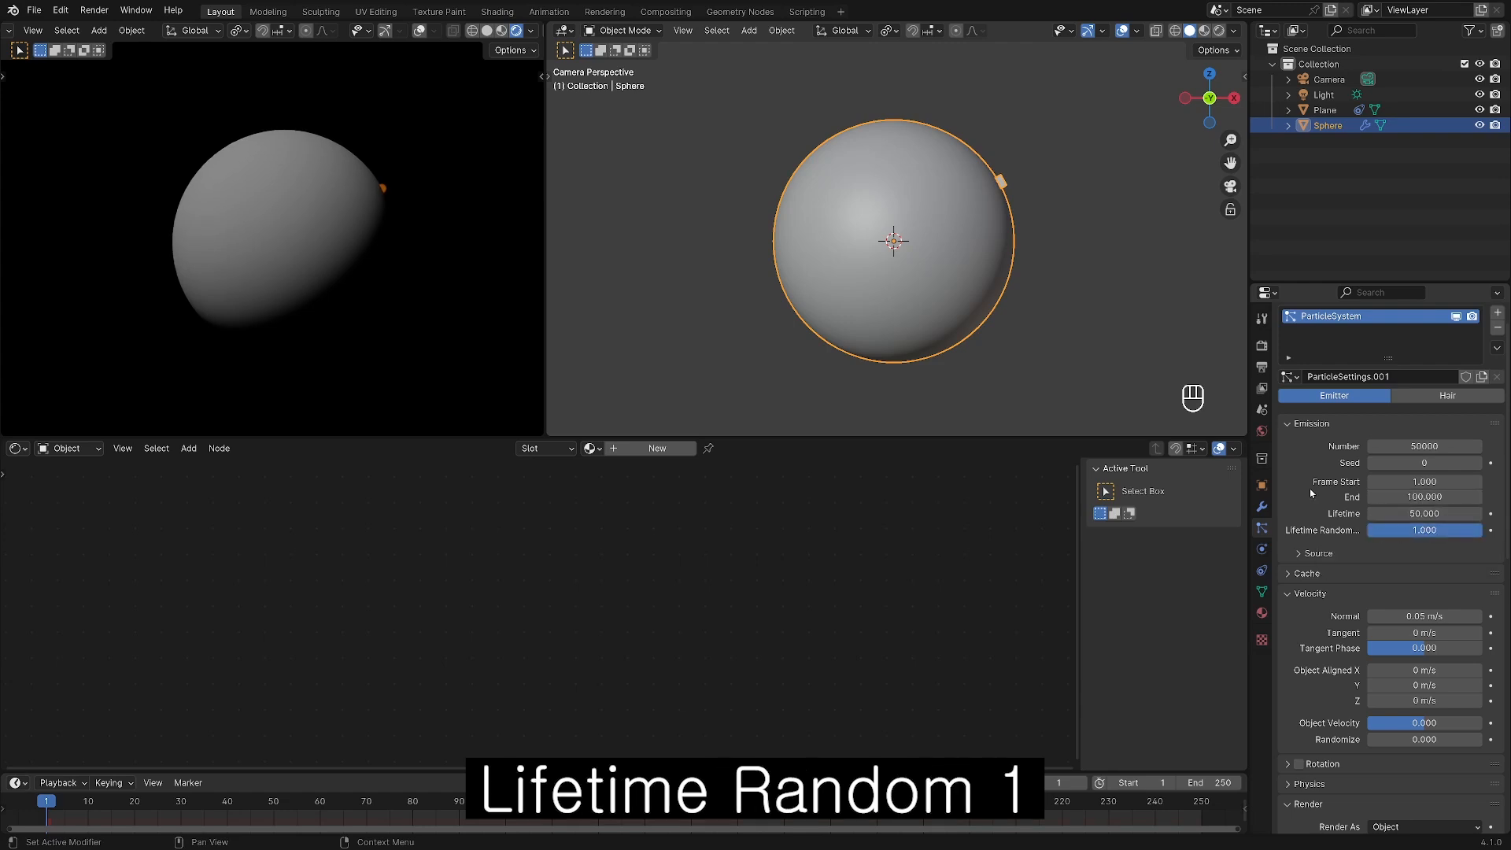
scroll(1315, 496, down, 4)
scroll(1325, 445, down, 1)
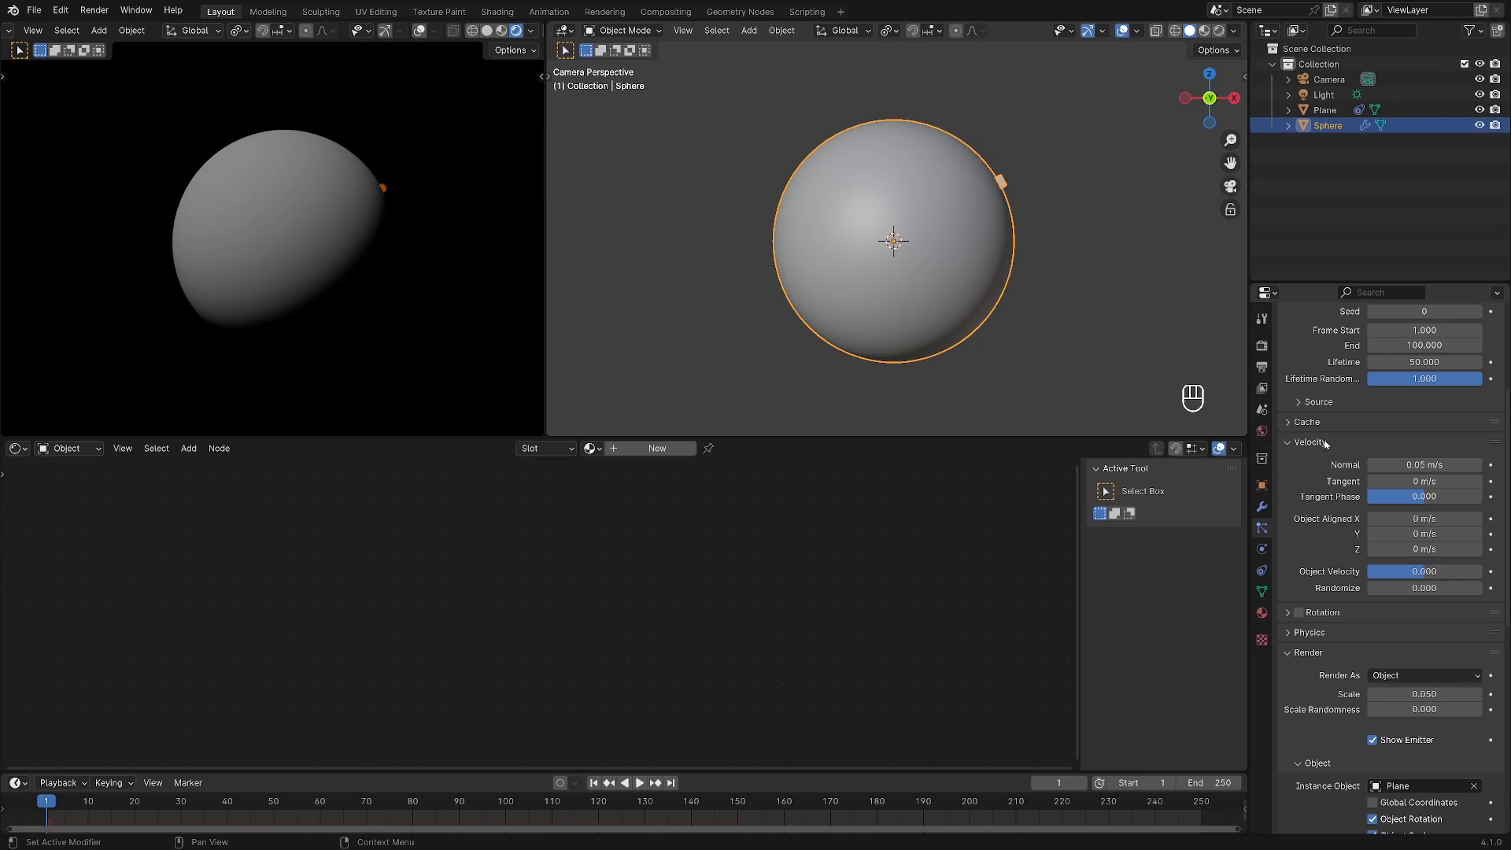
click(1316, 403)
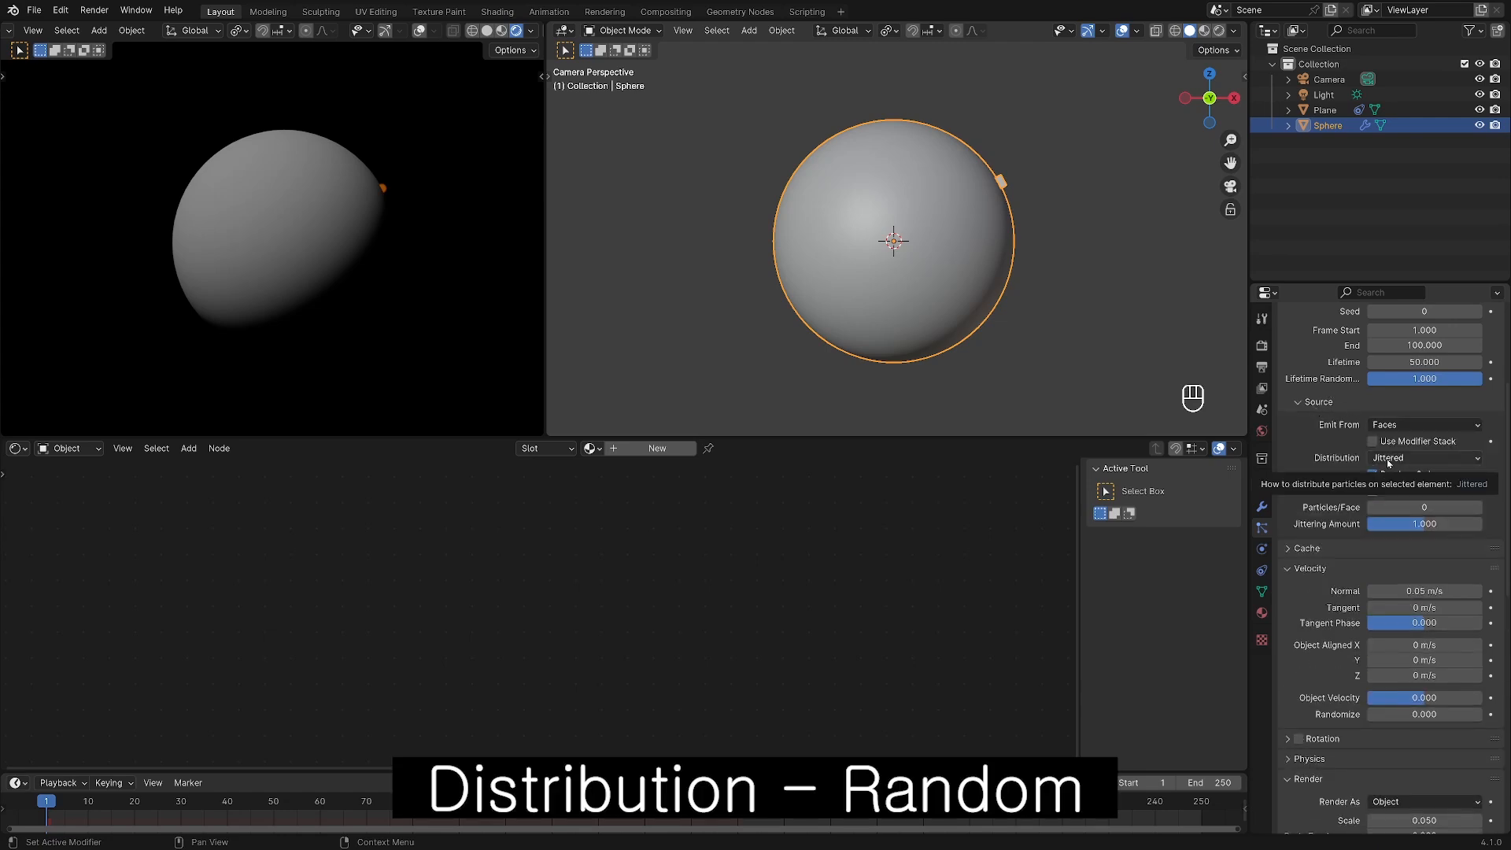
click(1389, 463)
click(1382, 492)
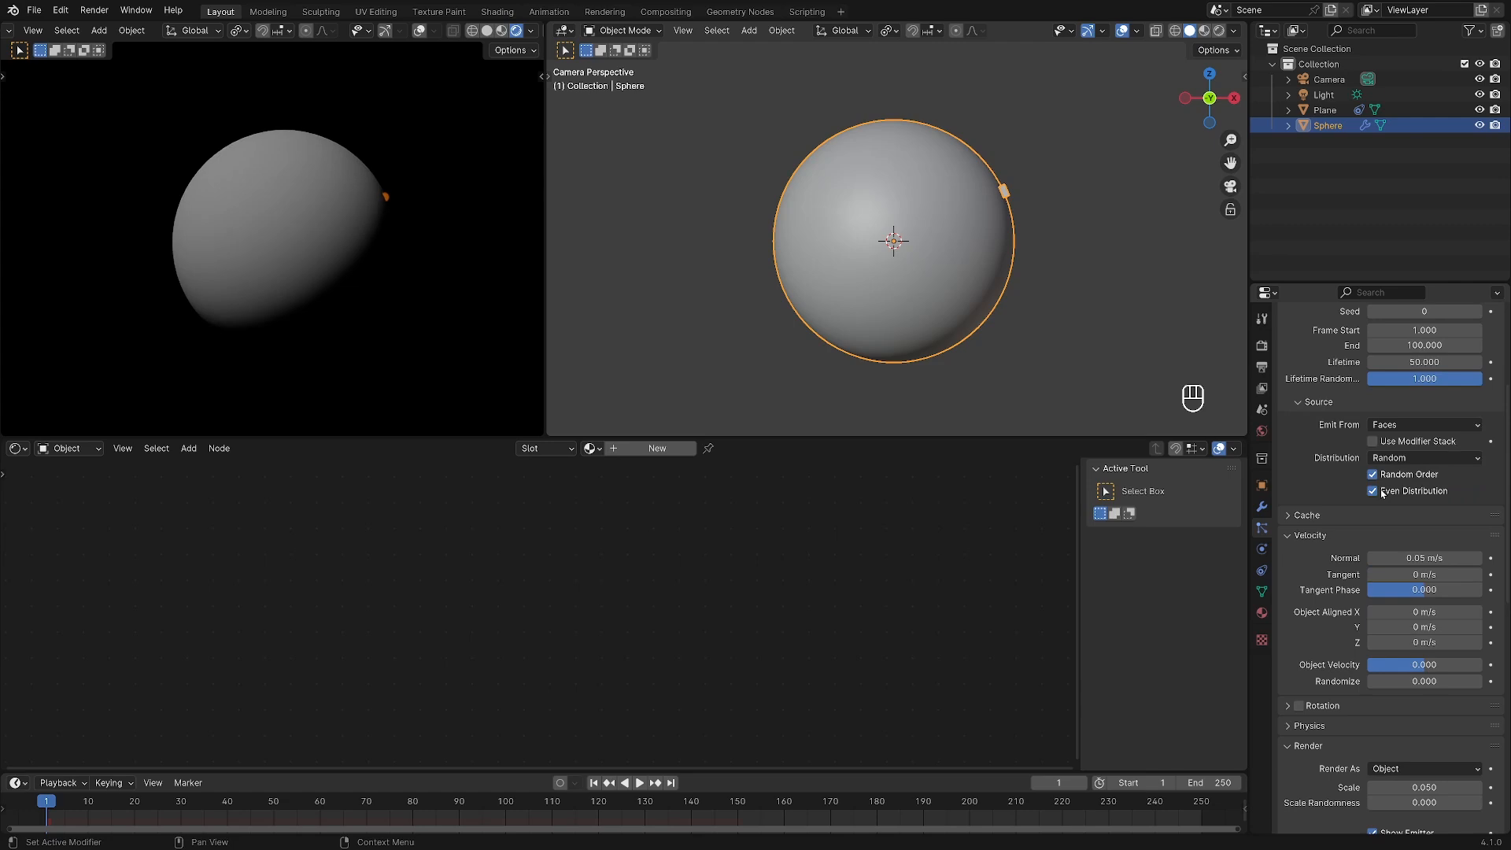
Set the particle velocity's Randomize value to 0.05.
scroll(1336, 497, down, 4)
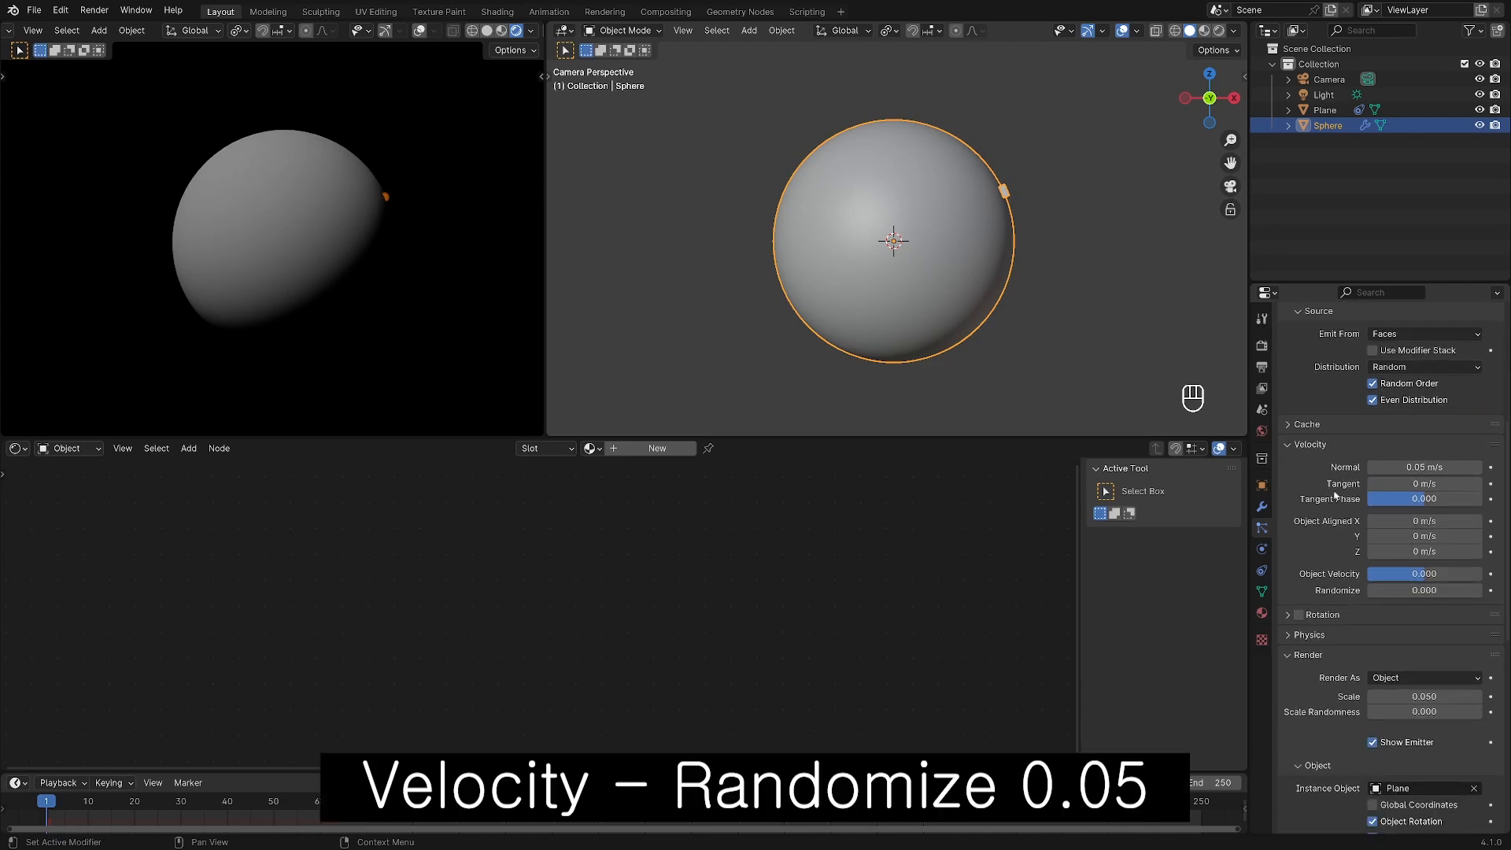
click(1401, 559)
text(0.)
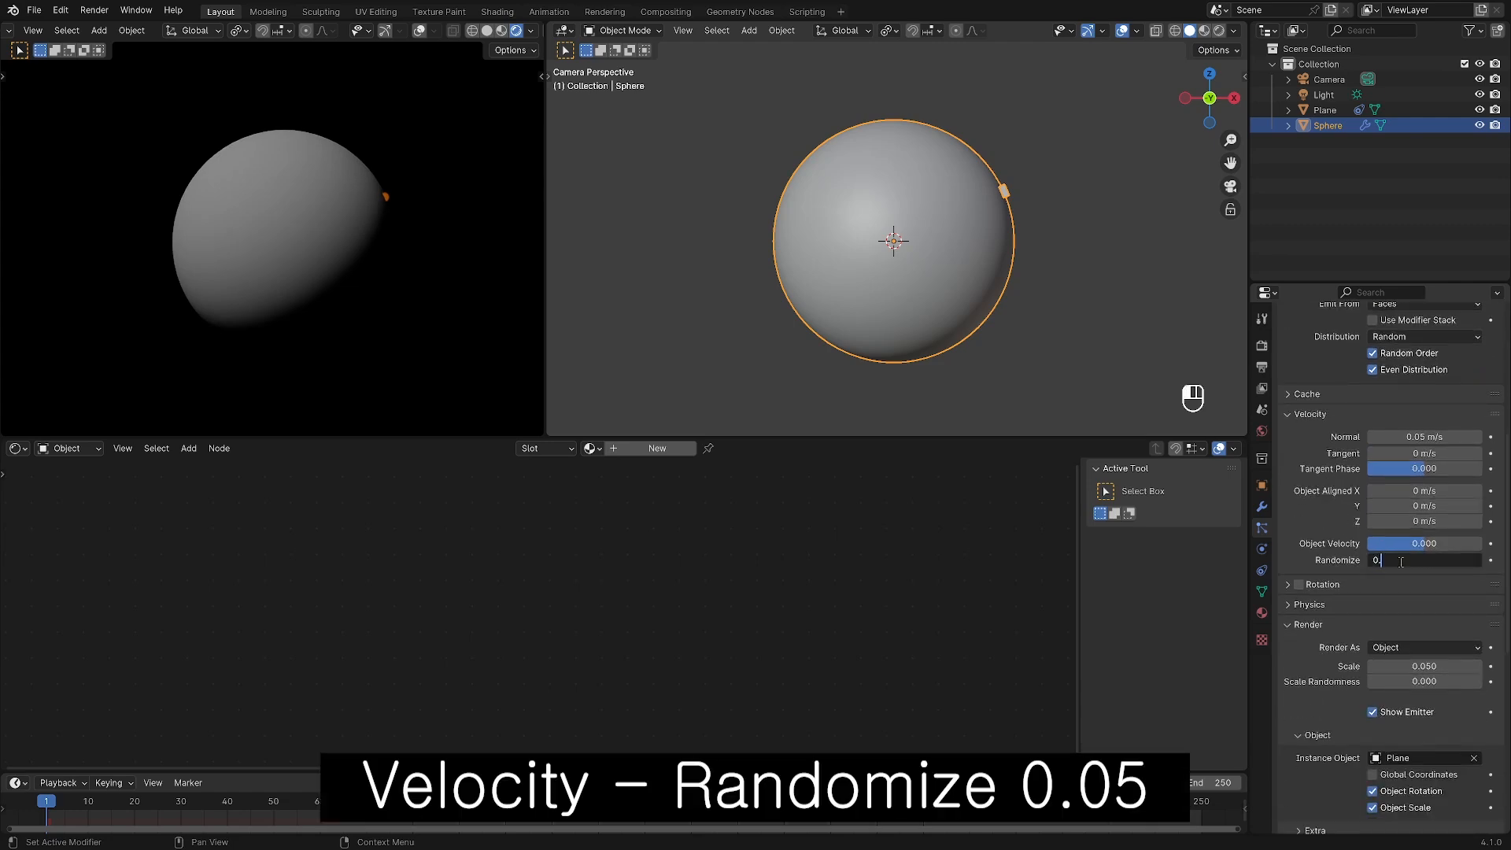
text(05)
key(Return)
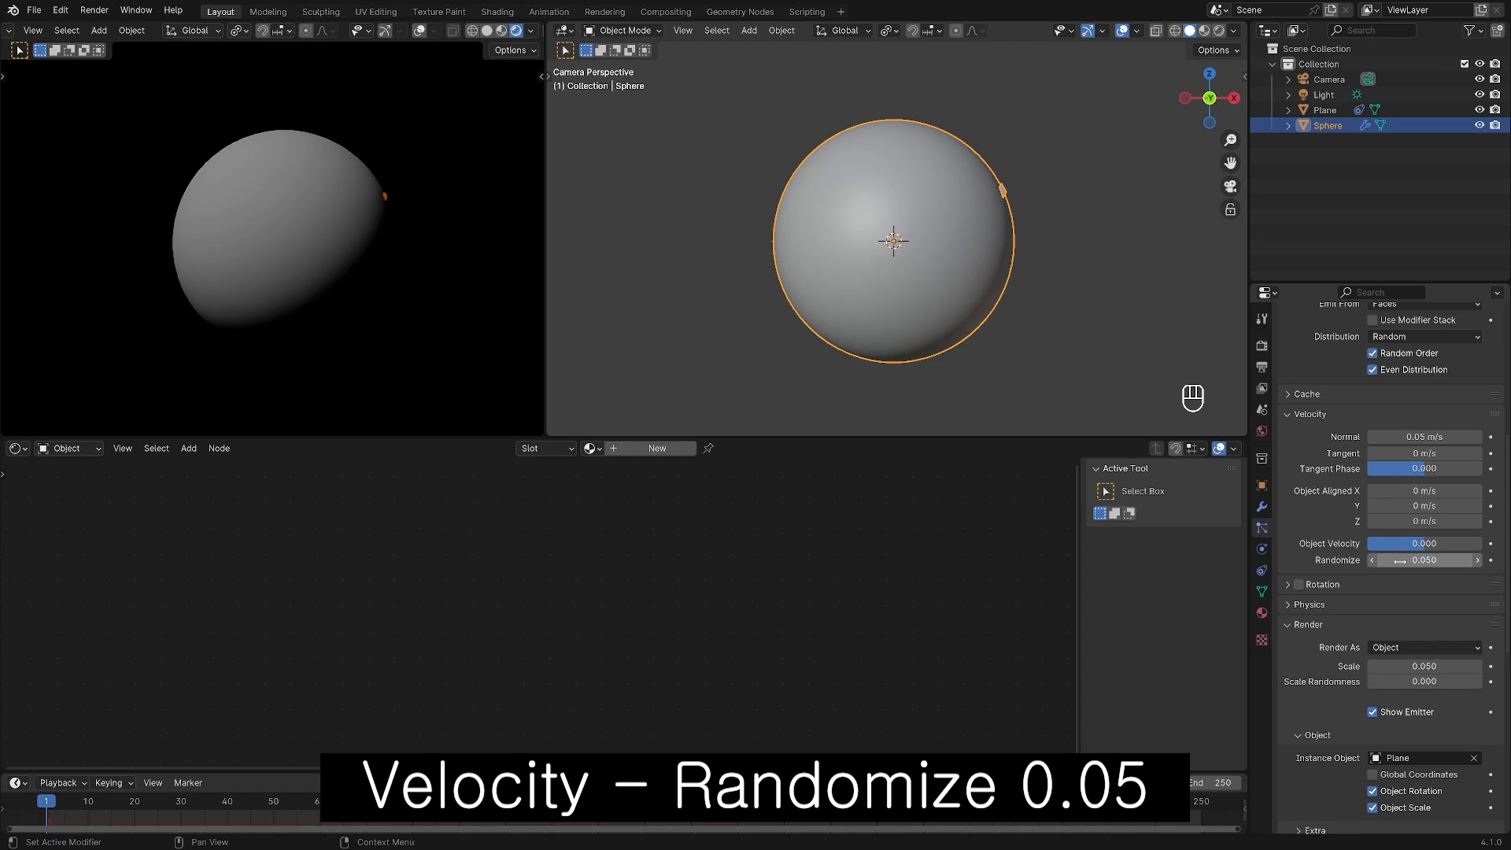
scroll(1312, 541, down, 4)
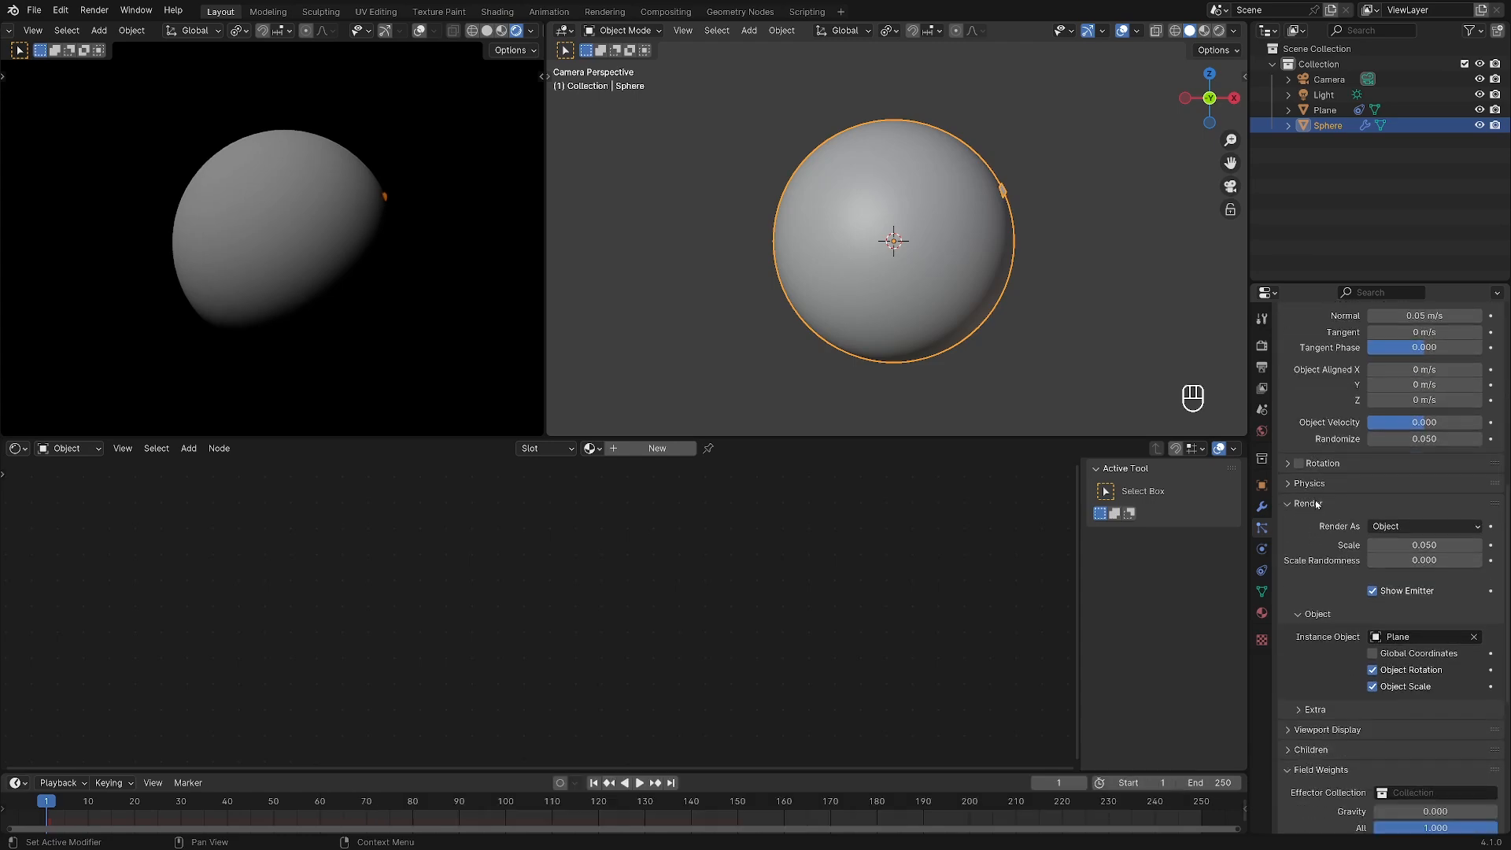
Preview the particle animation, and set the particles' render scale randomness to 1 and scale to 0.03.
scroll(1323, 494, down, 1)
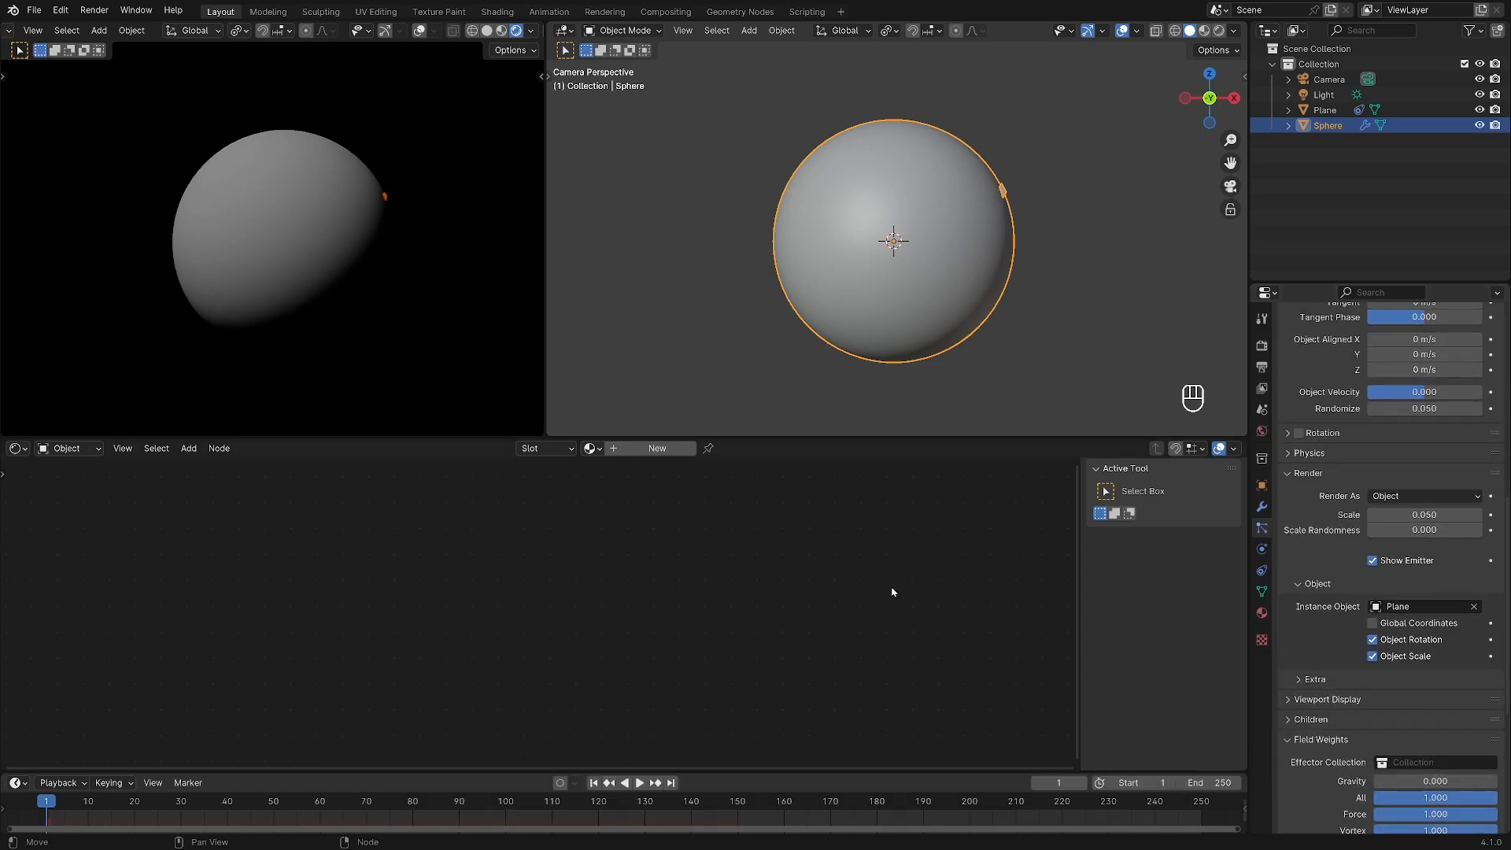
key(space)
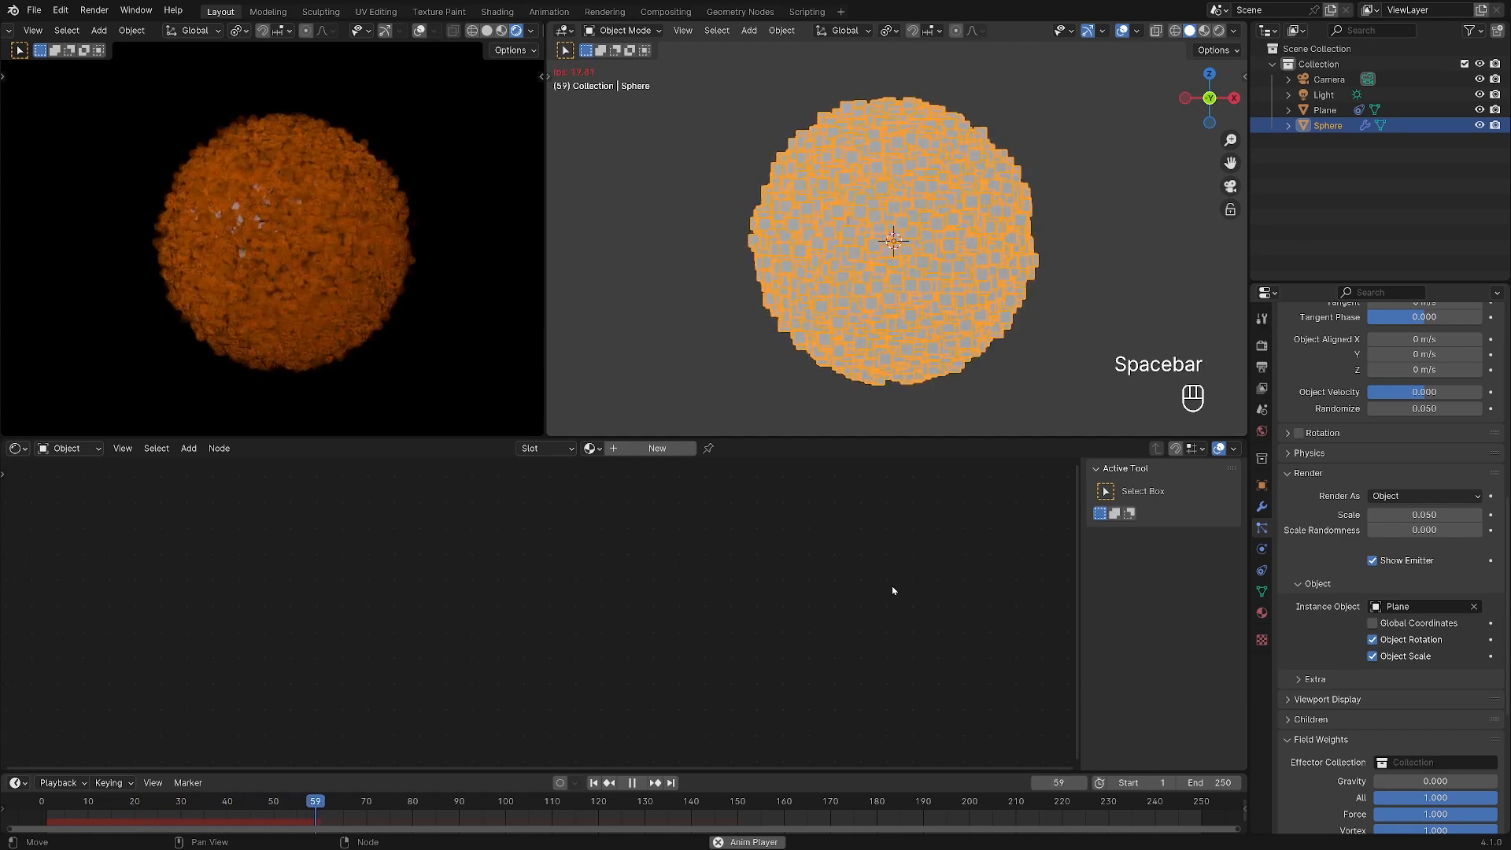
key(space)
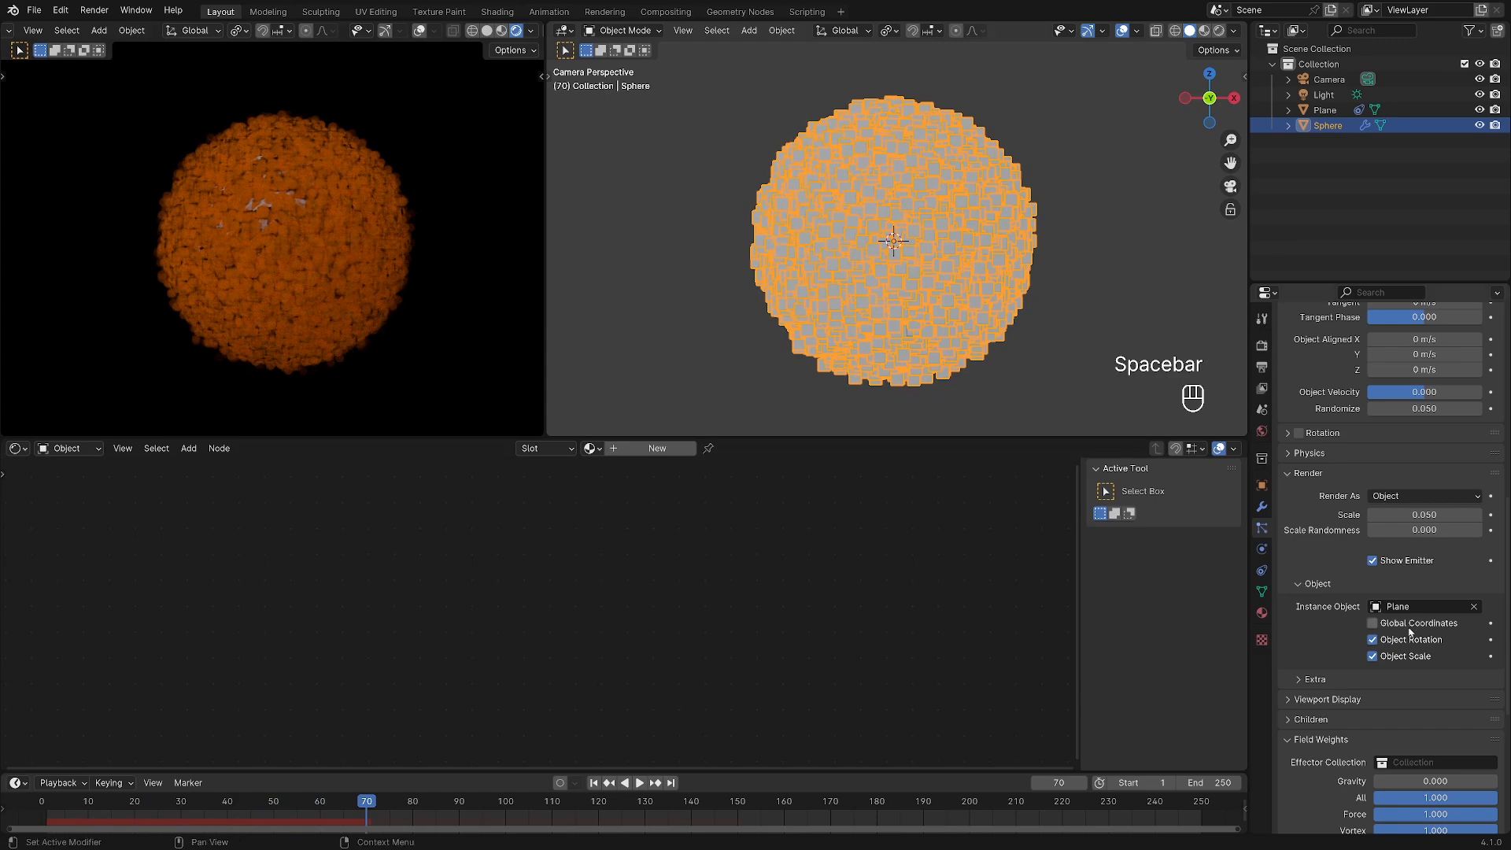
drag(1420, 530, 1495, 530)
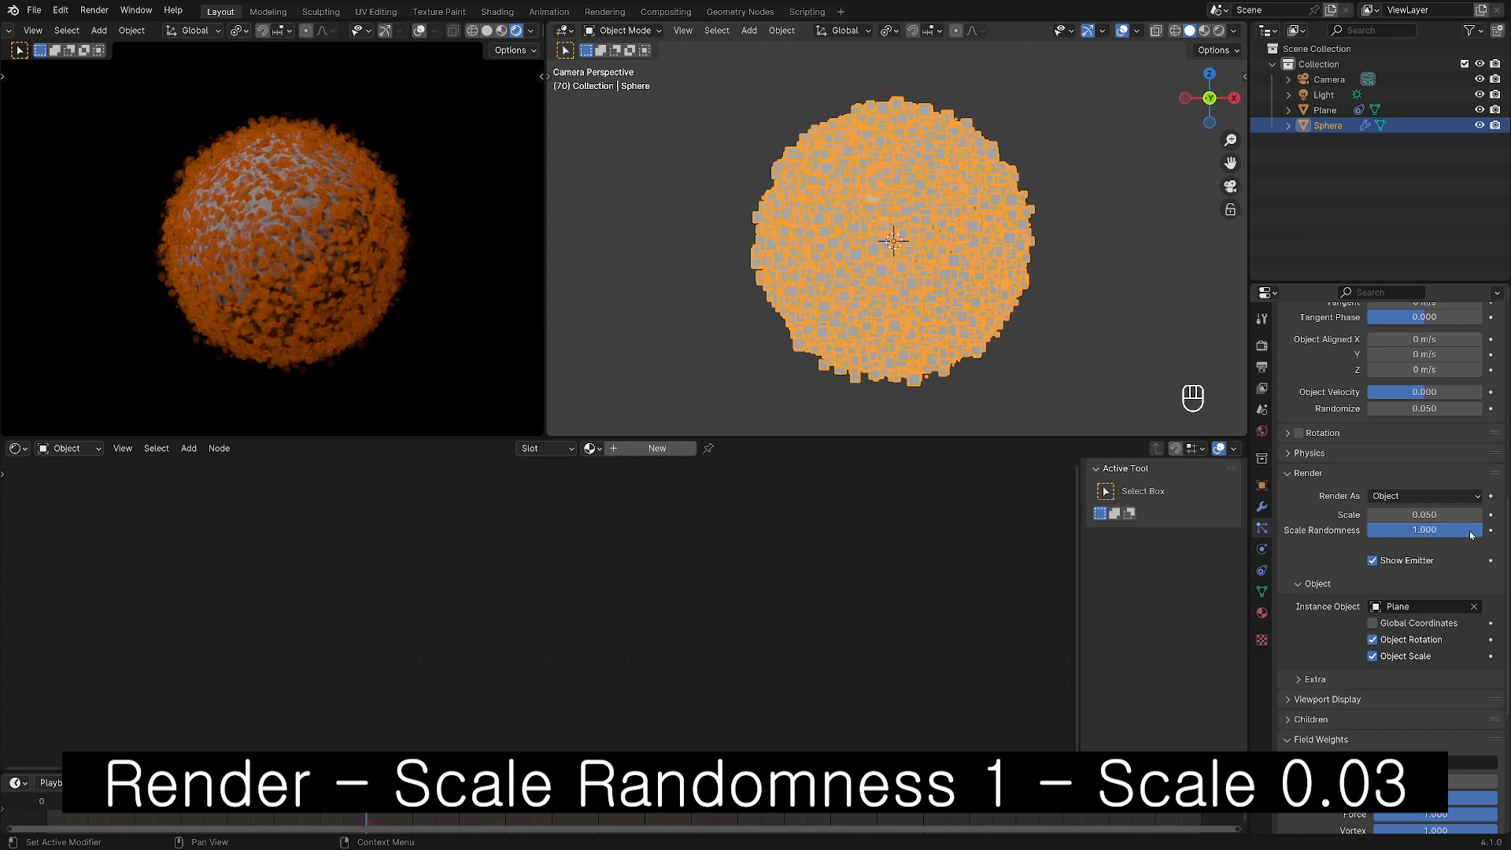
double_click(1434, 515)
text(.03)
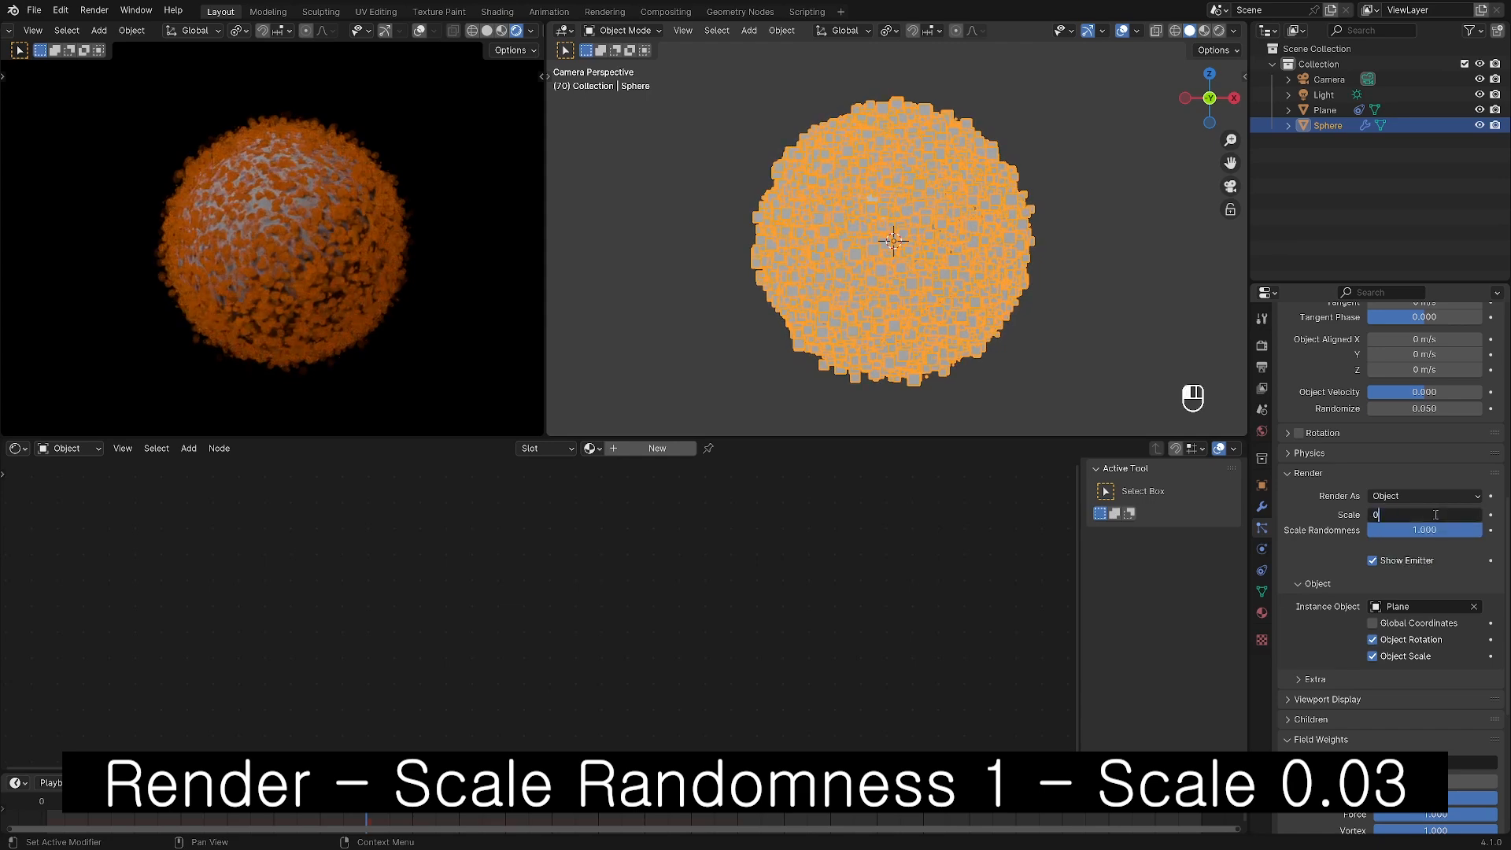
key(Return)
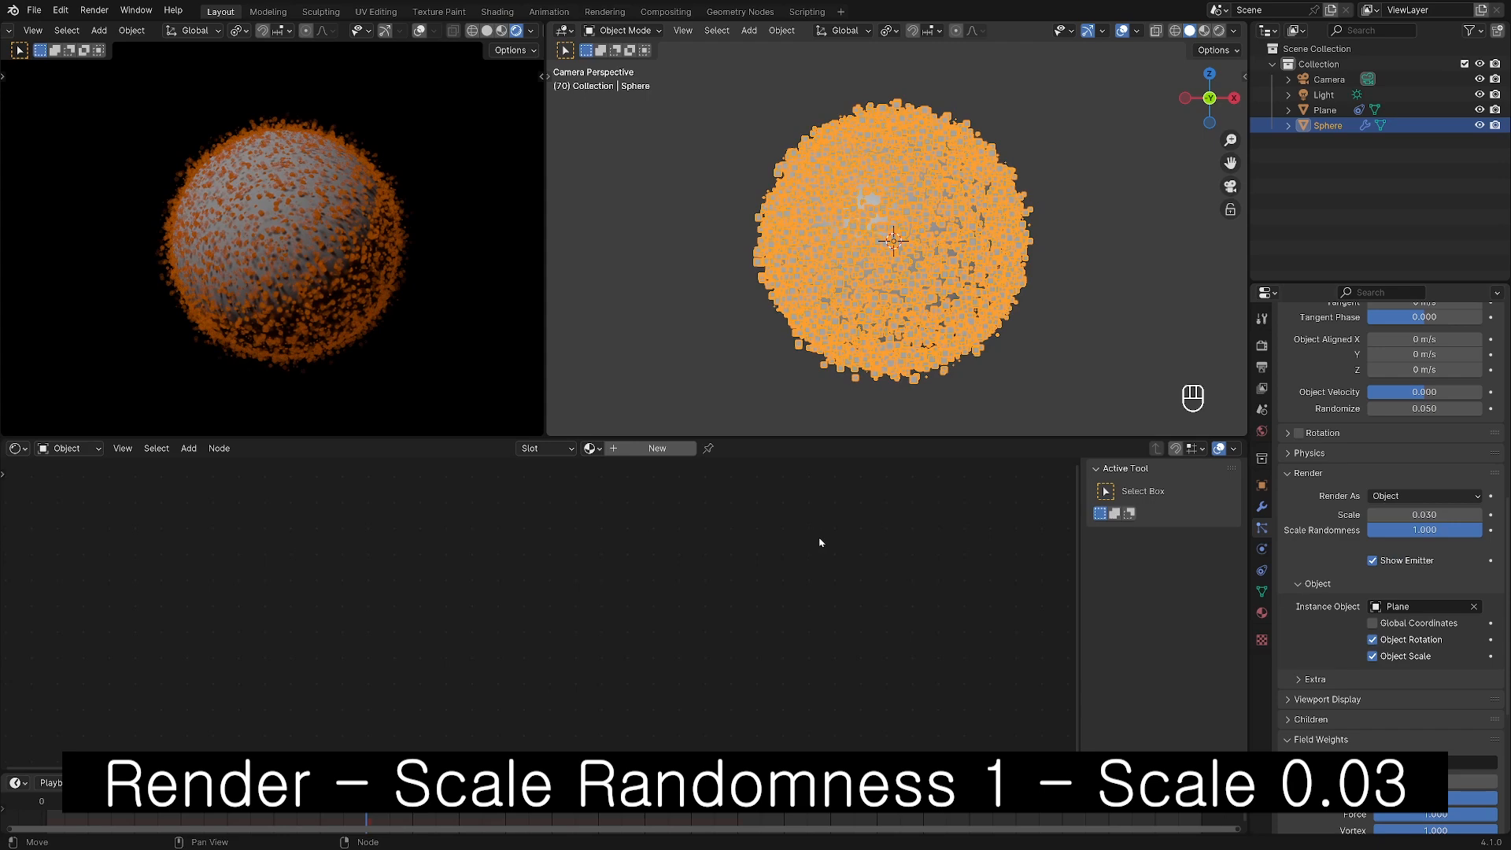
Save the file and replay the animation from the first frame to check the smaller, randomly scaled particles.
key(ctrl+s)
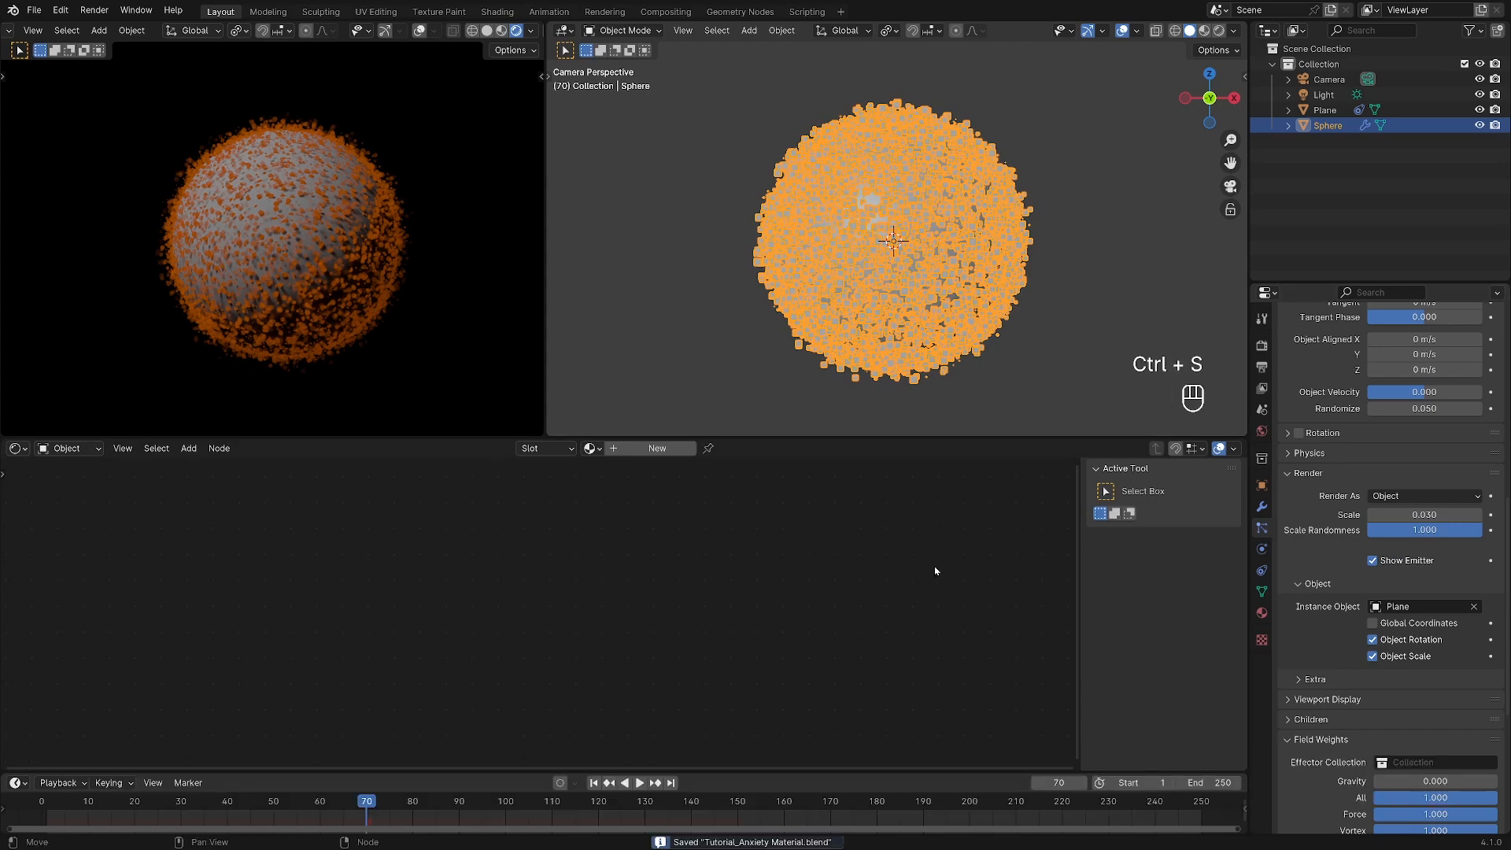
key(shift+Left)
key(space)
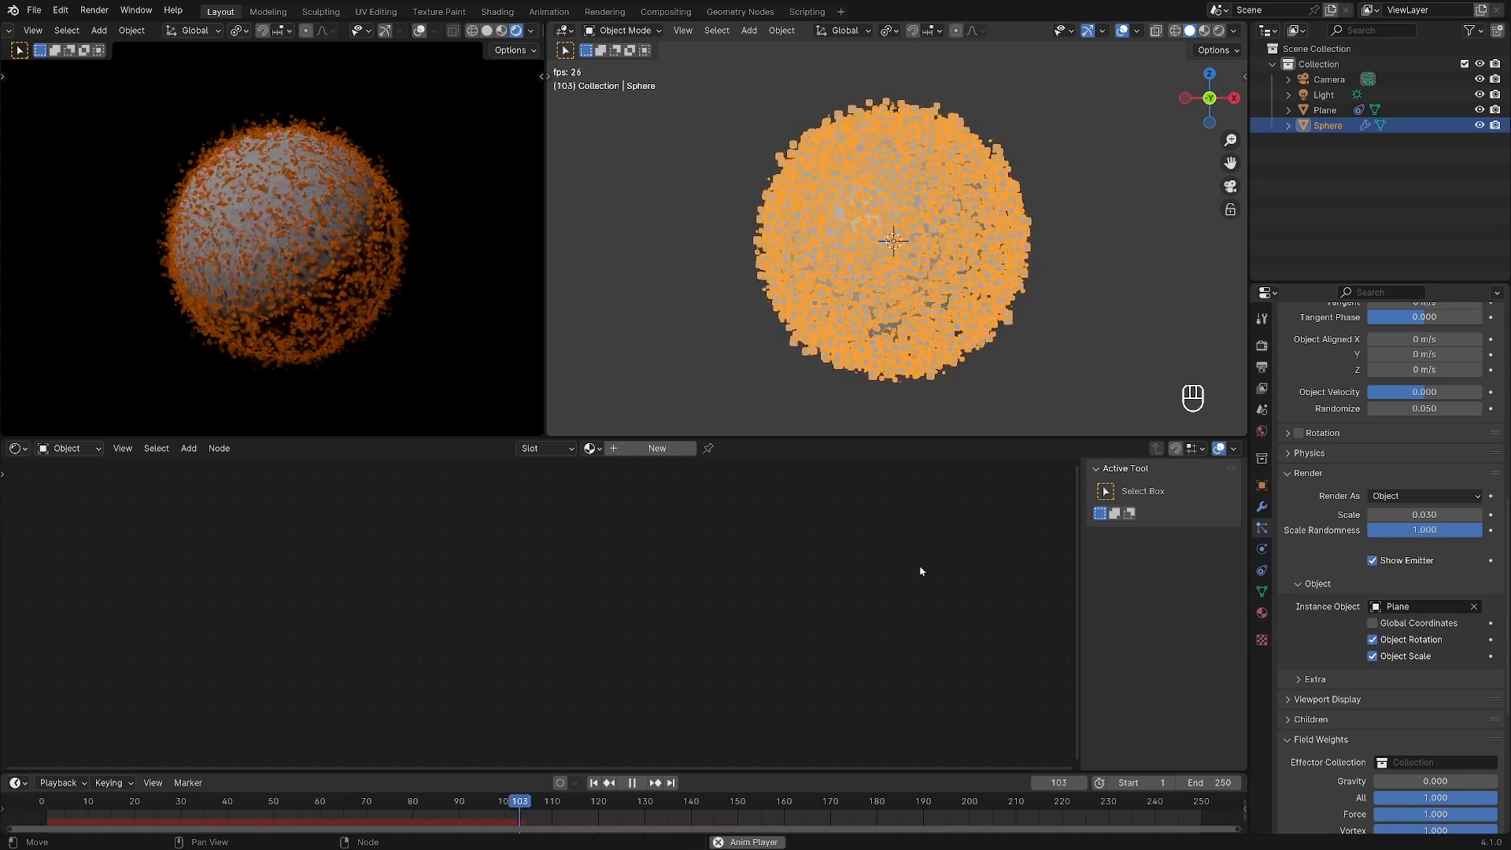
key(space)
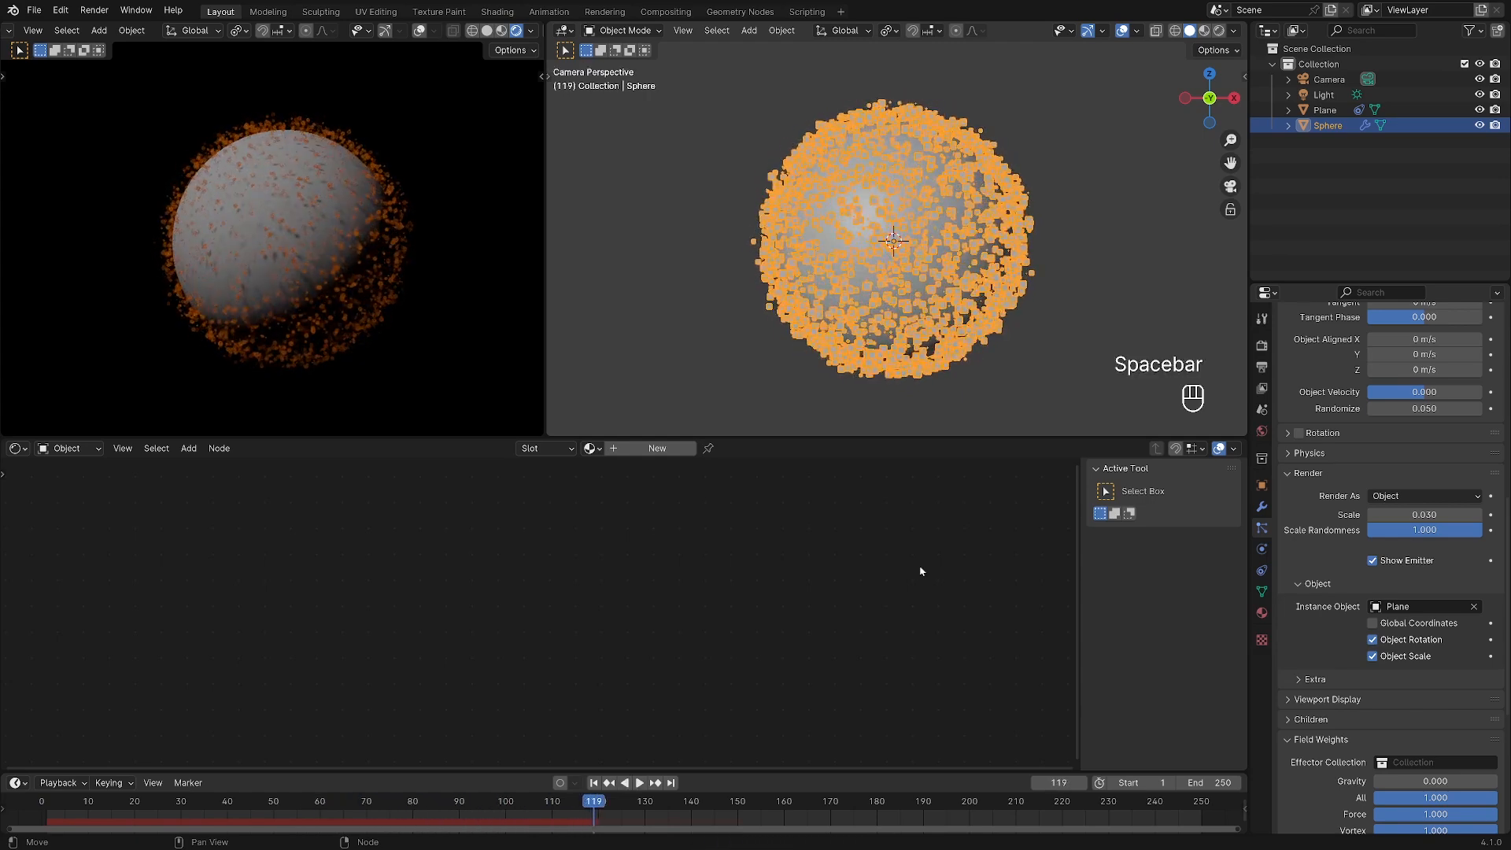
key(shift+Left)
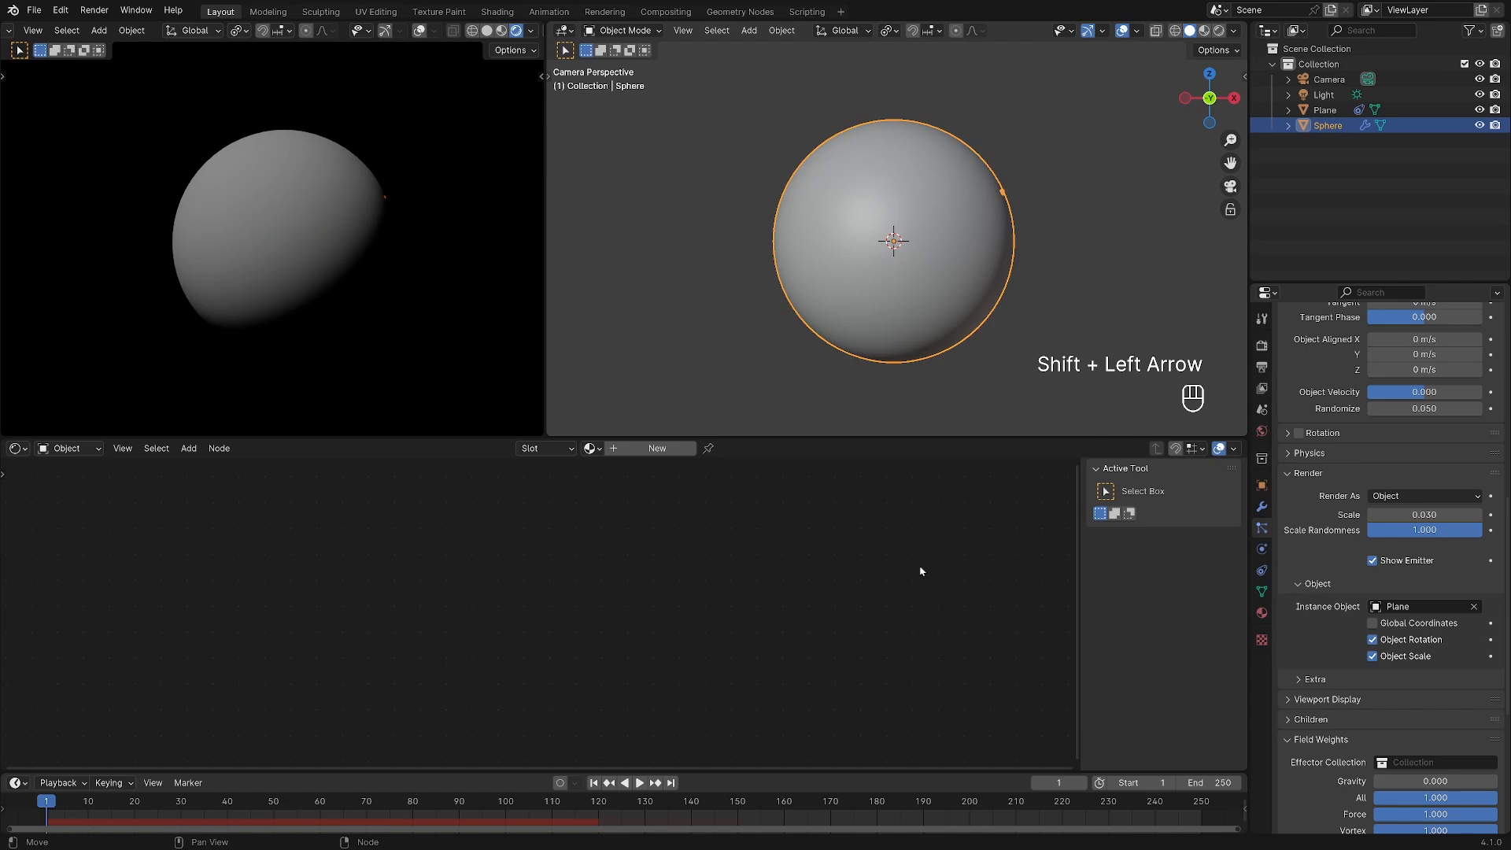
Set the sphere's particle emission number to 200000.
scroll(1335, 513, up, 5)
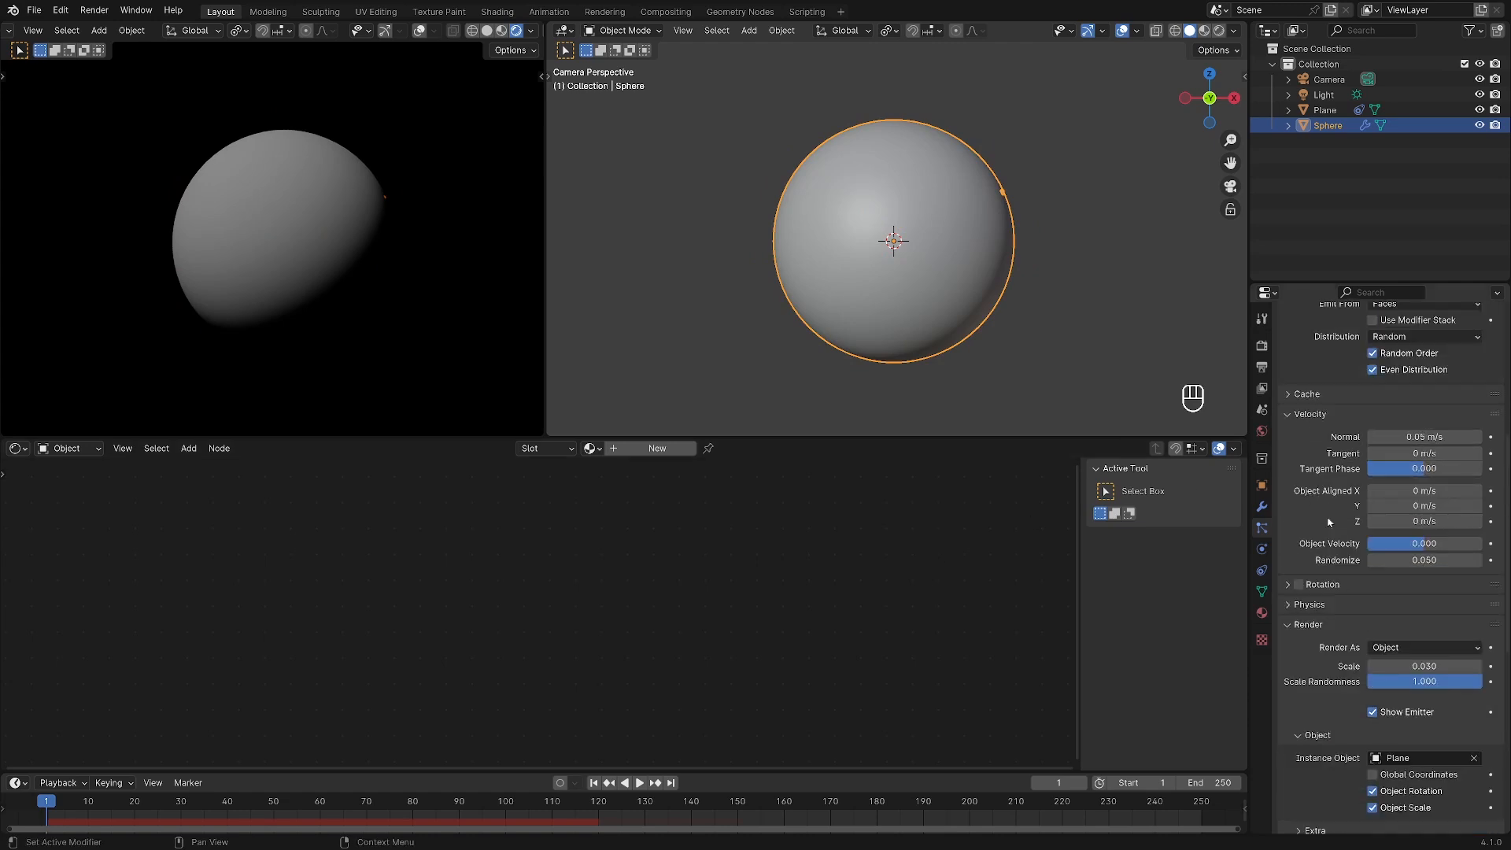
scroll(1328, 521, up, 5)
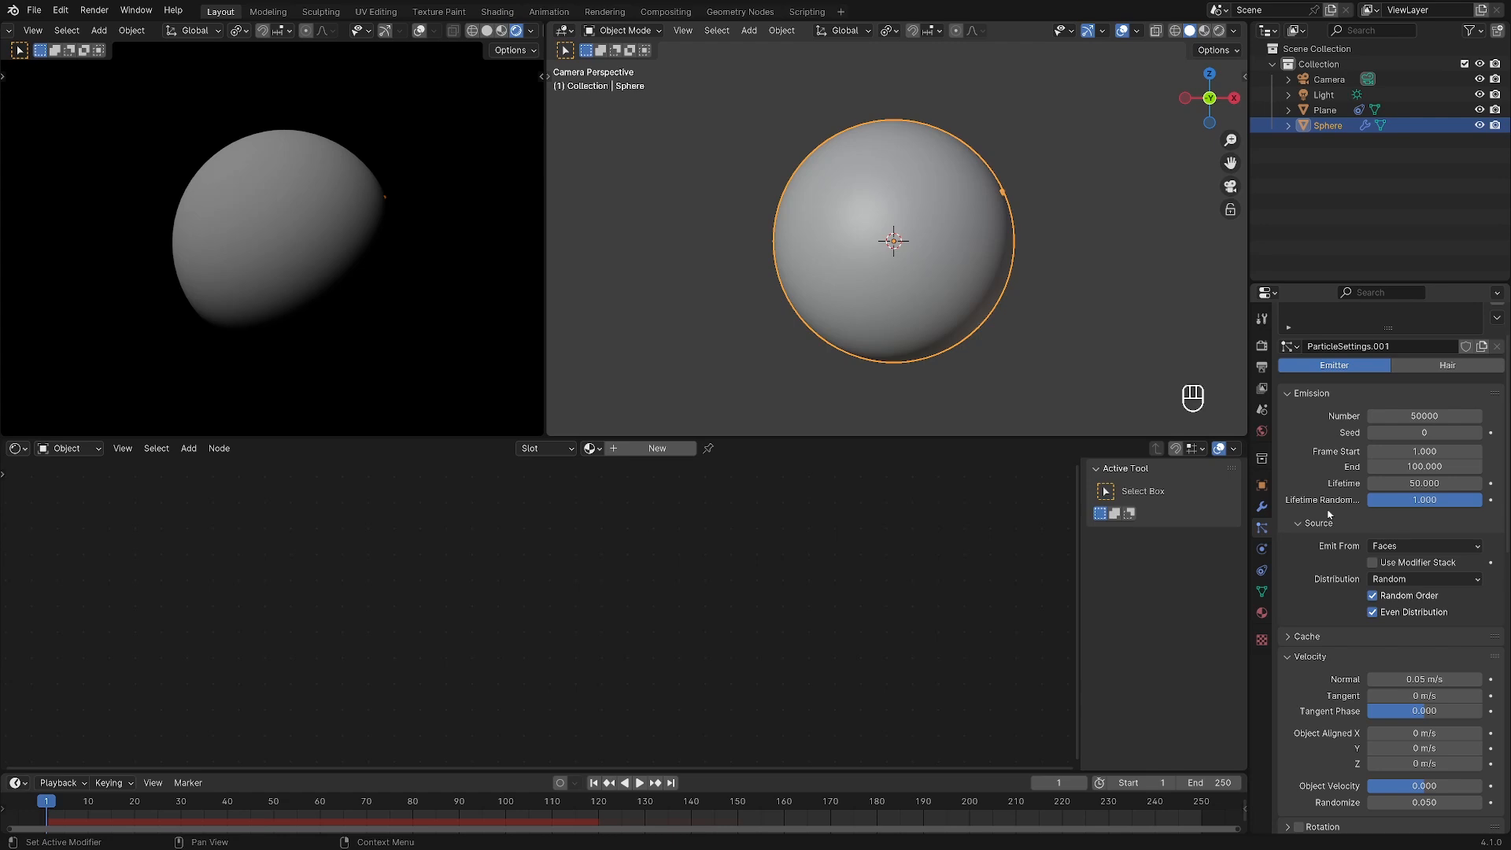
click(1404, 412)
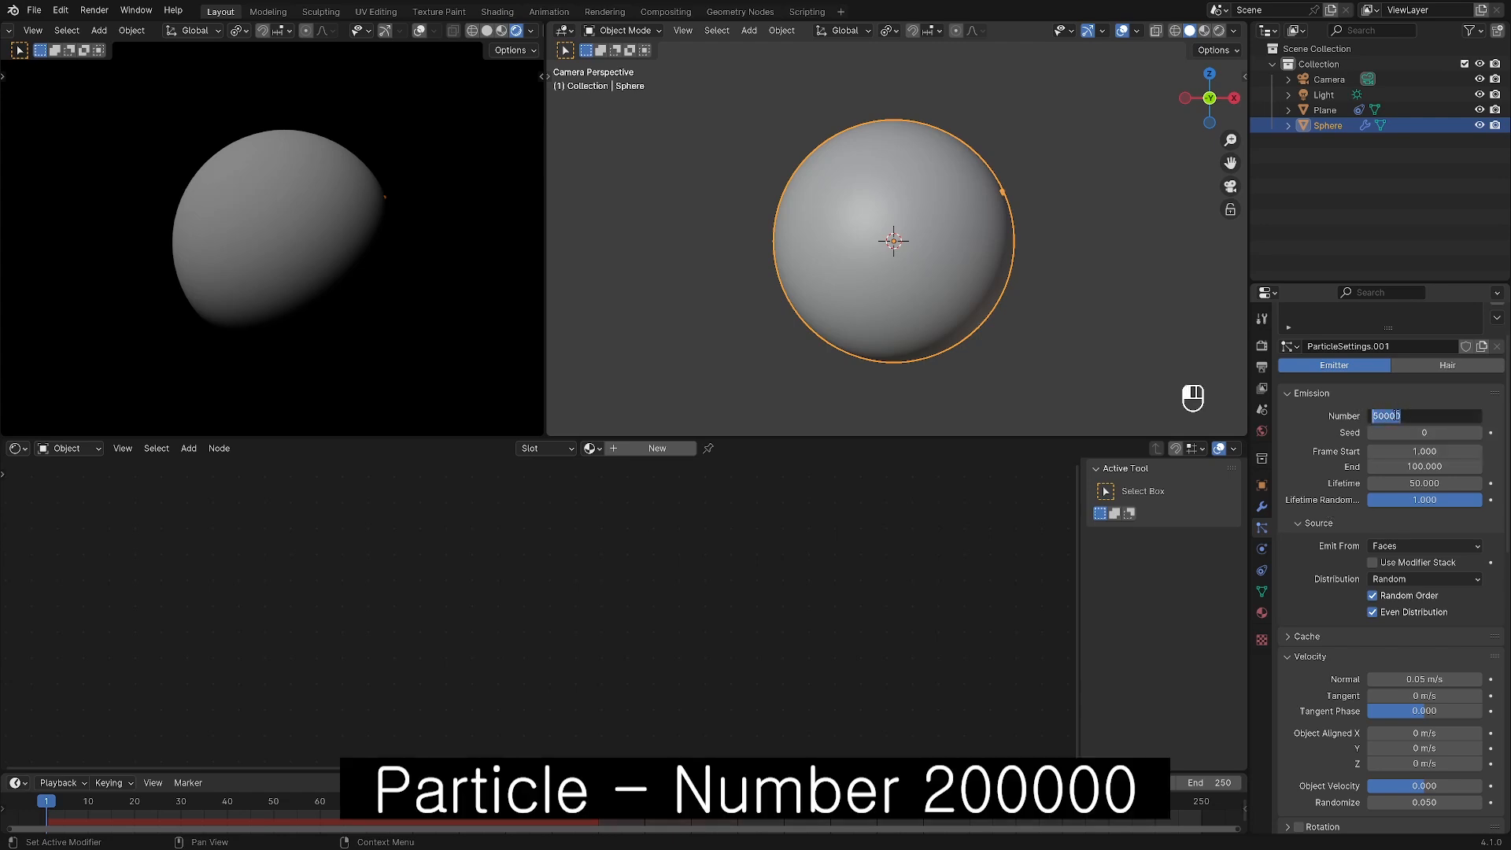
text(200000)
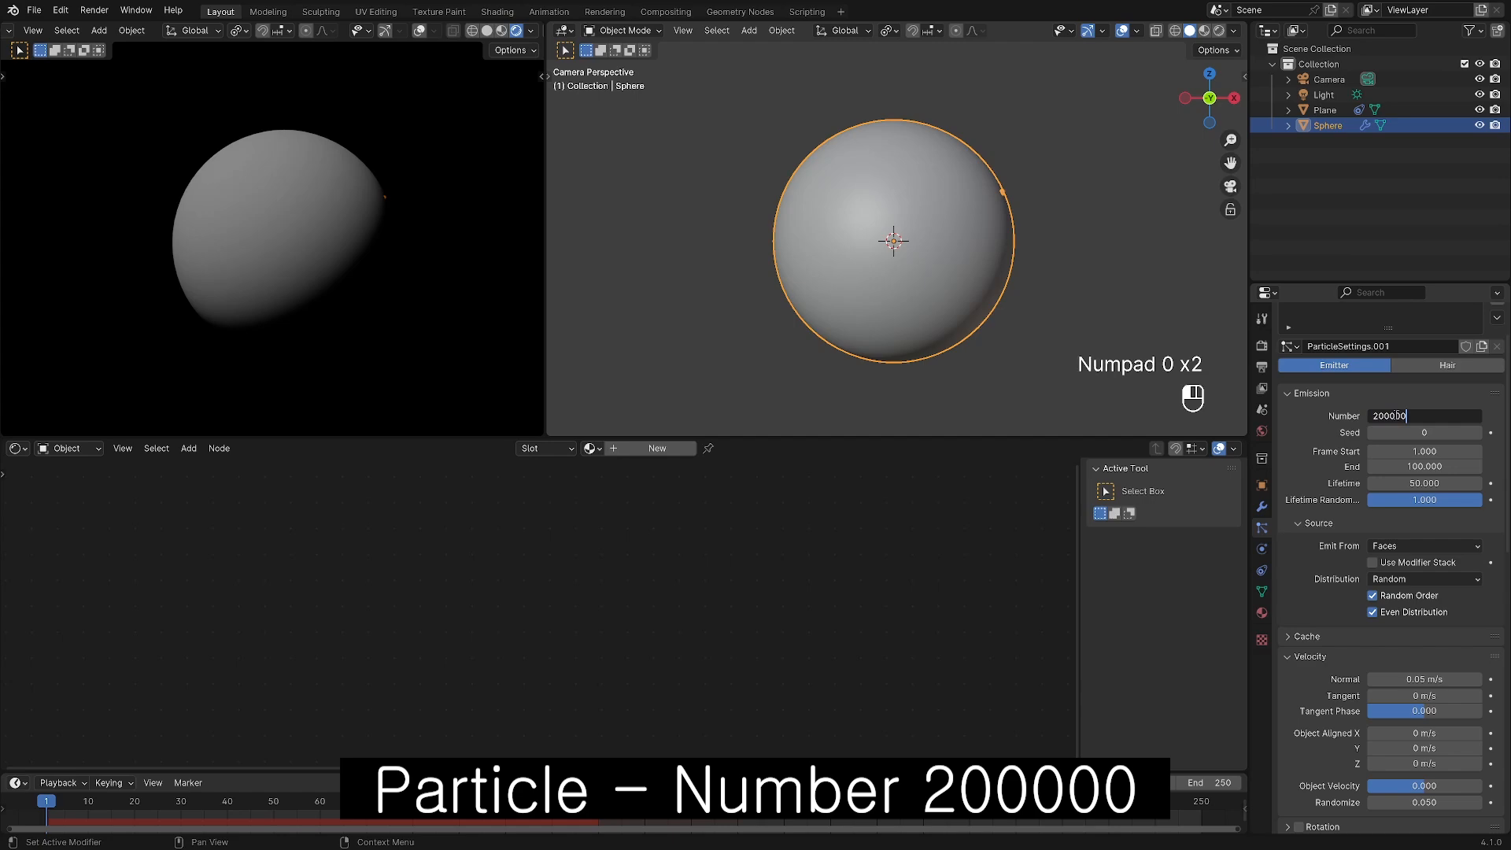
key(Return)
Play the animation and examine the denser particles up close along the sphere's edge in the rendered view.
key(space)
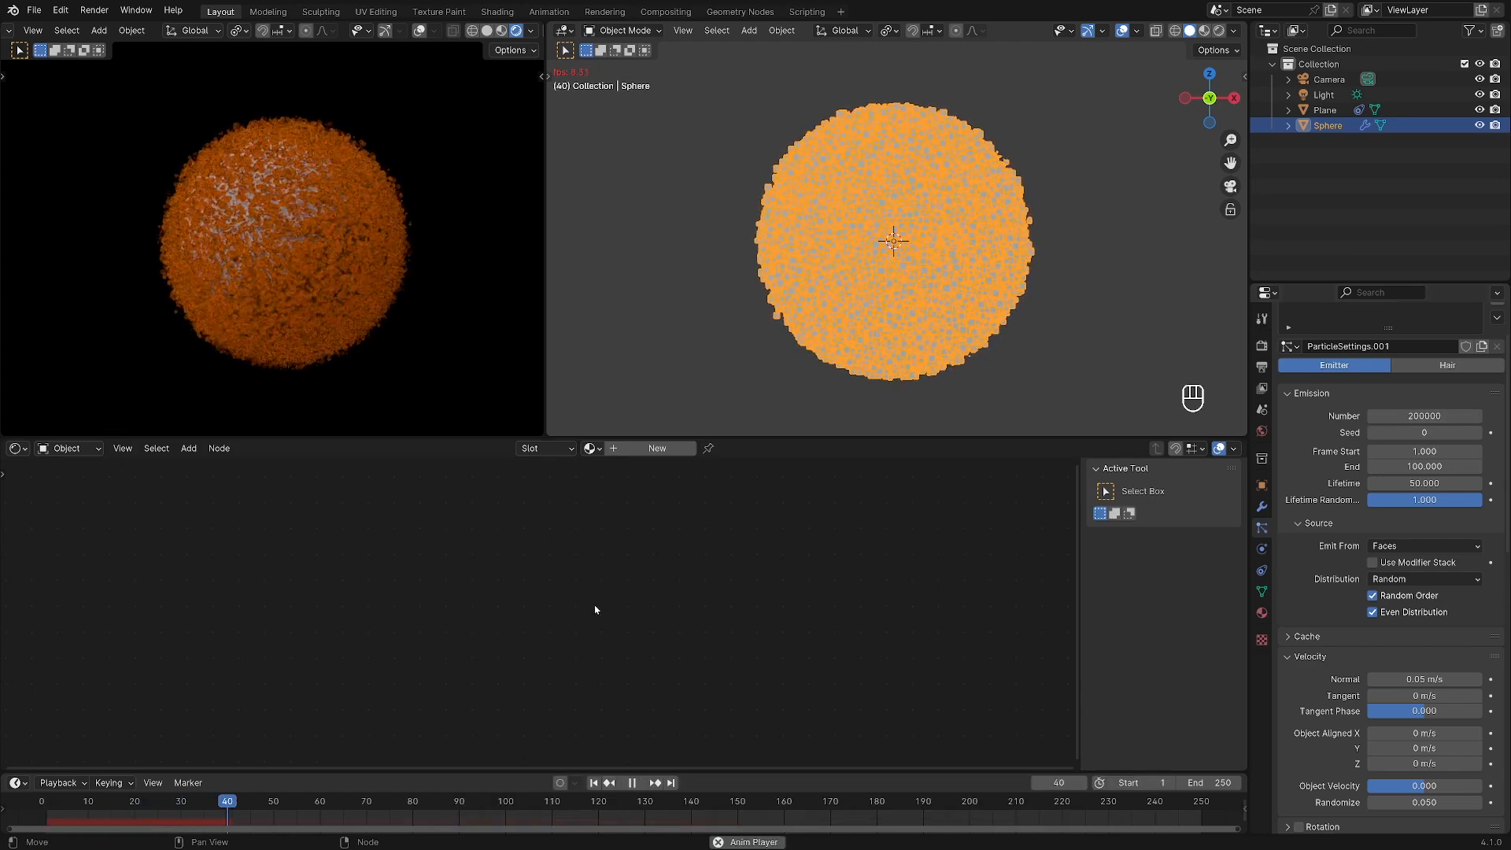
key(space)
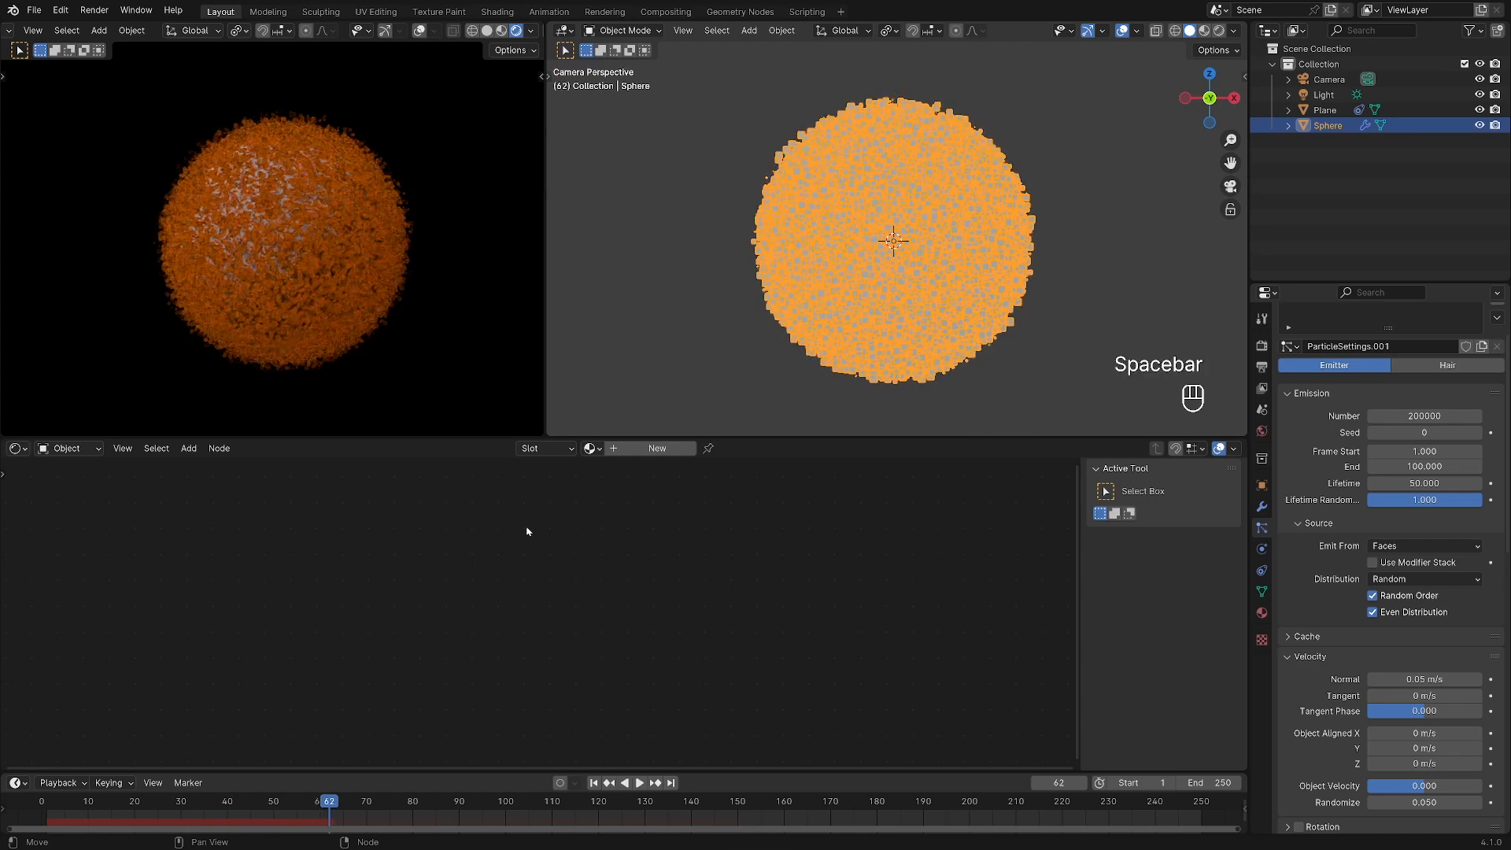
scroll(181, 168, up, 5)
shift+middle_drag(274, 219, 354, 288)
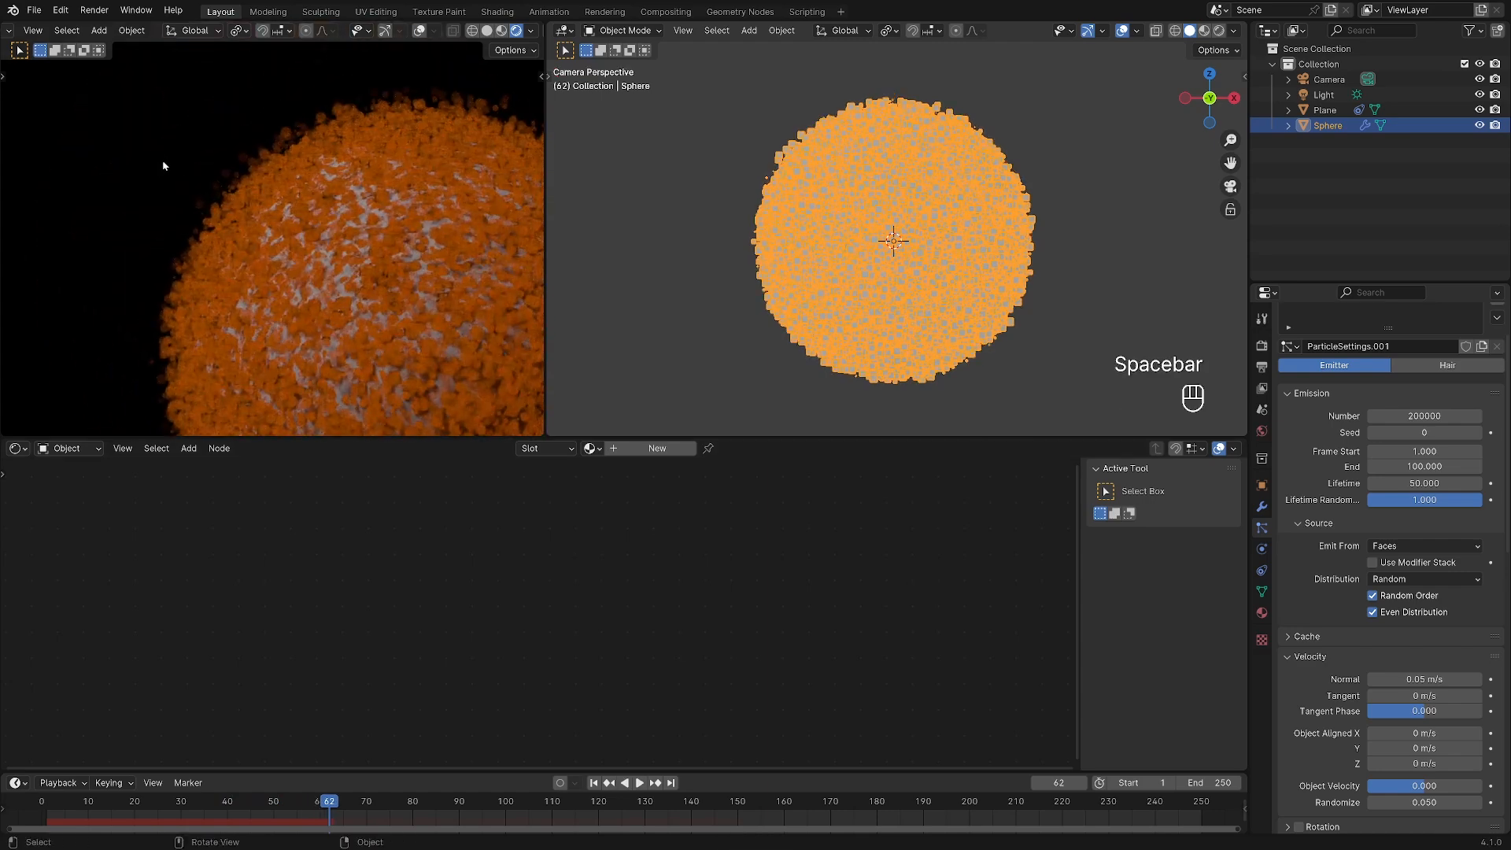
shift+middle_drag(190, 157, 305, 203)
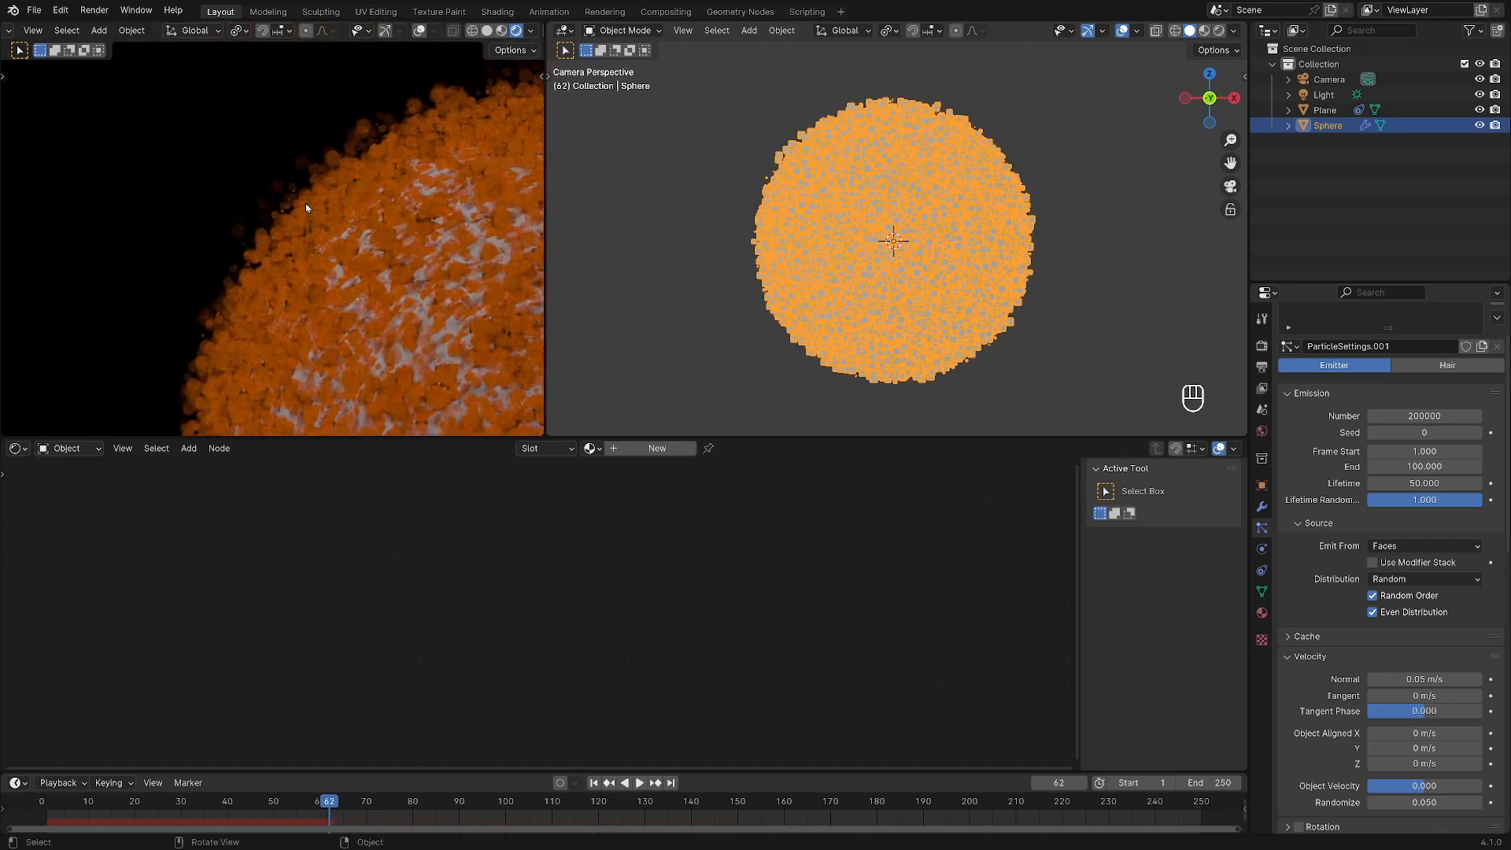
key(space)
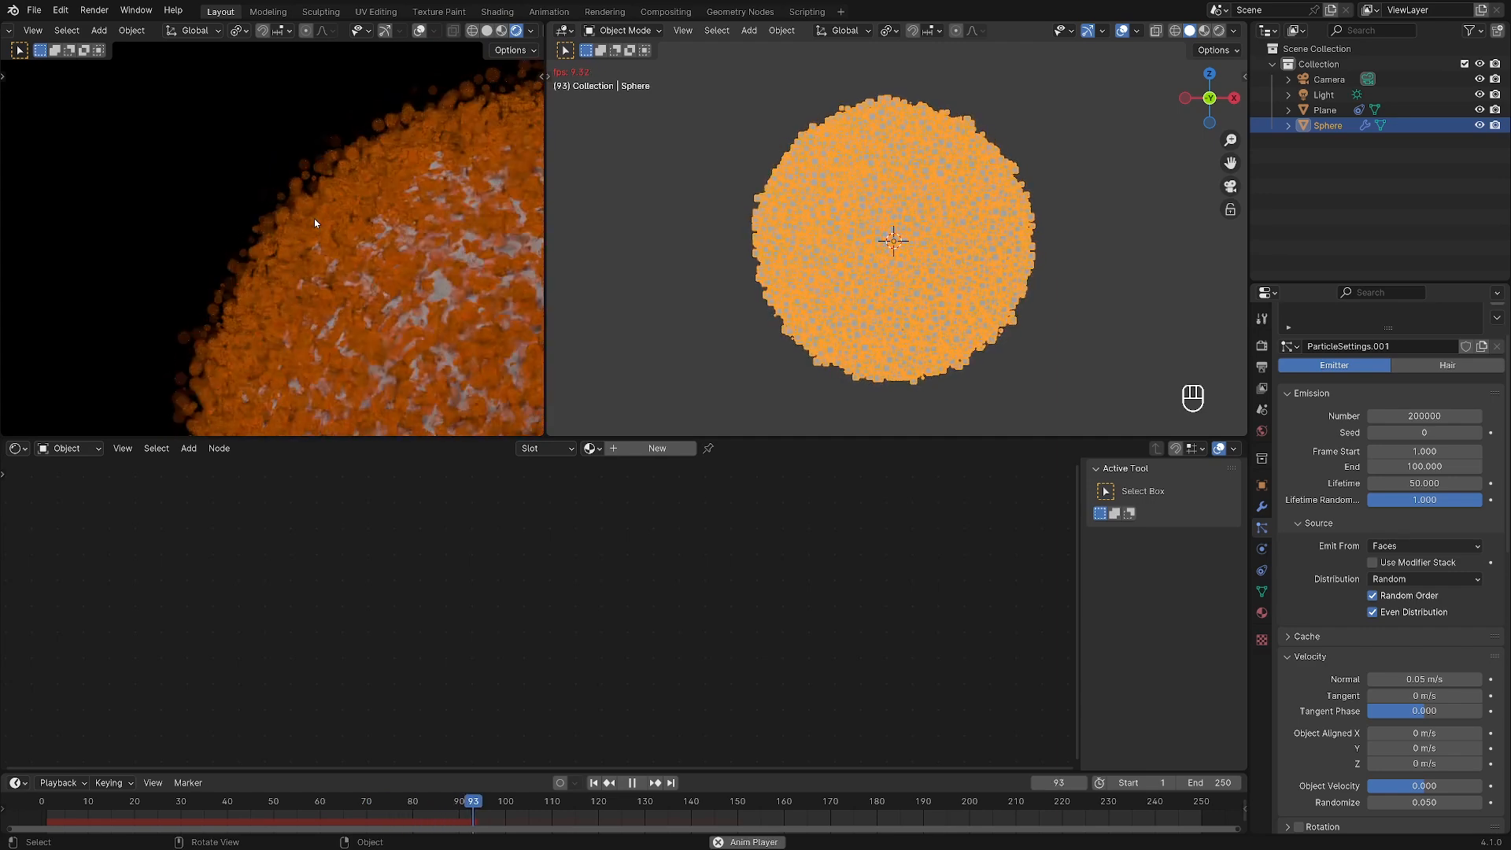
key(space)
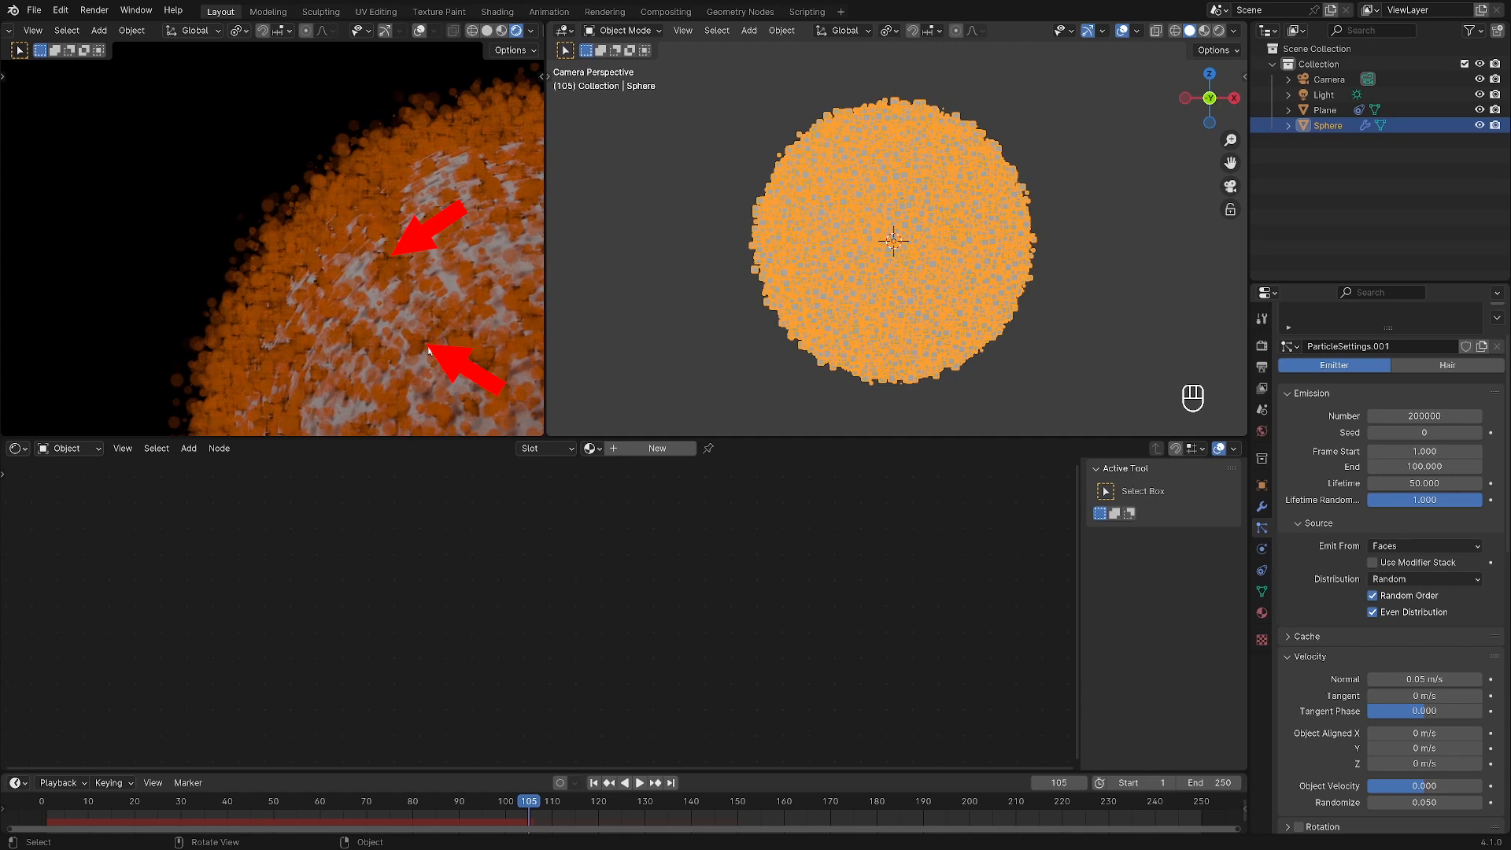
Set the render light paths' maximum Transparent bounces to 20.
click(1262, 346)
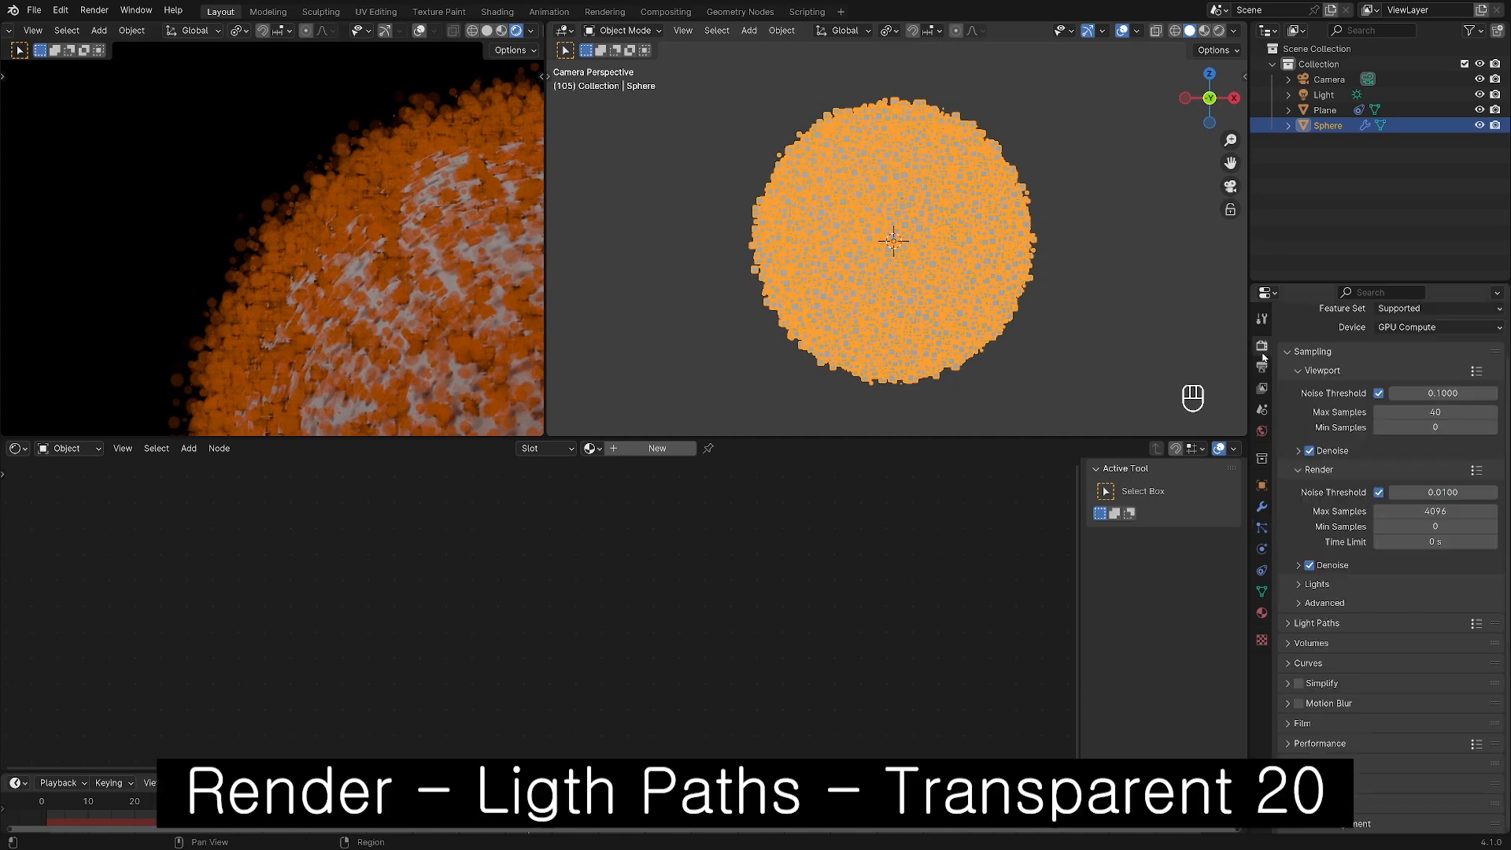
click(1325, 624)
scroll(1325, 627, down, 5)
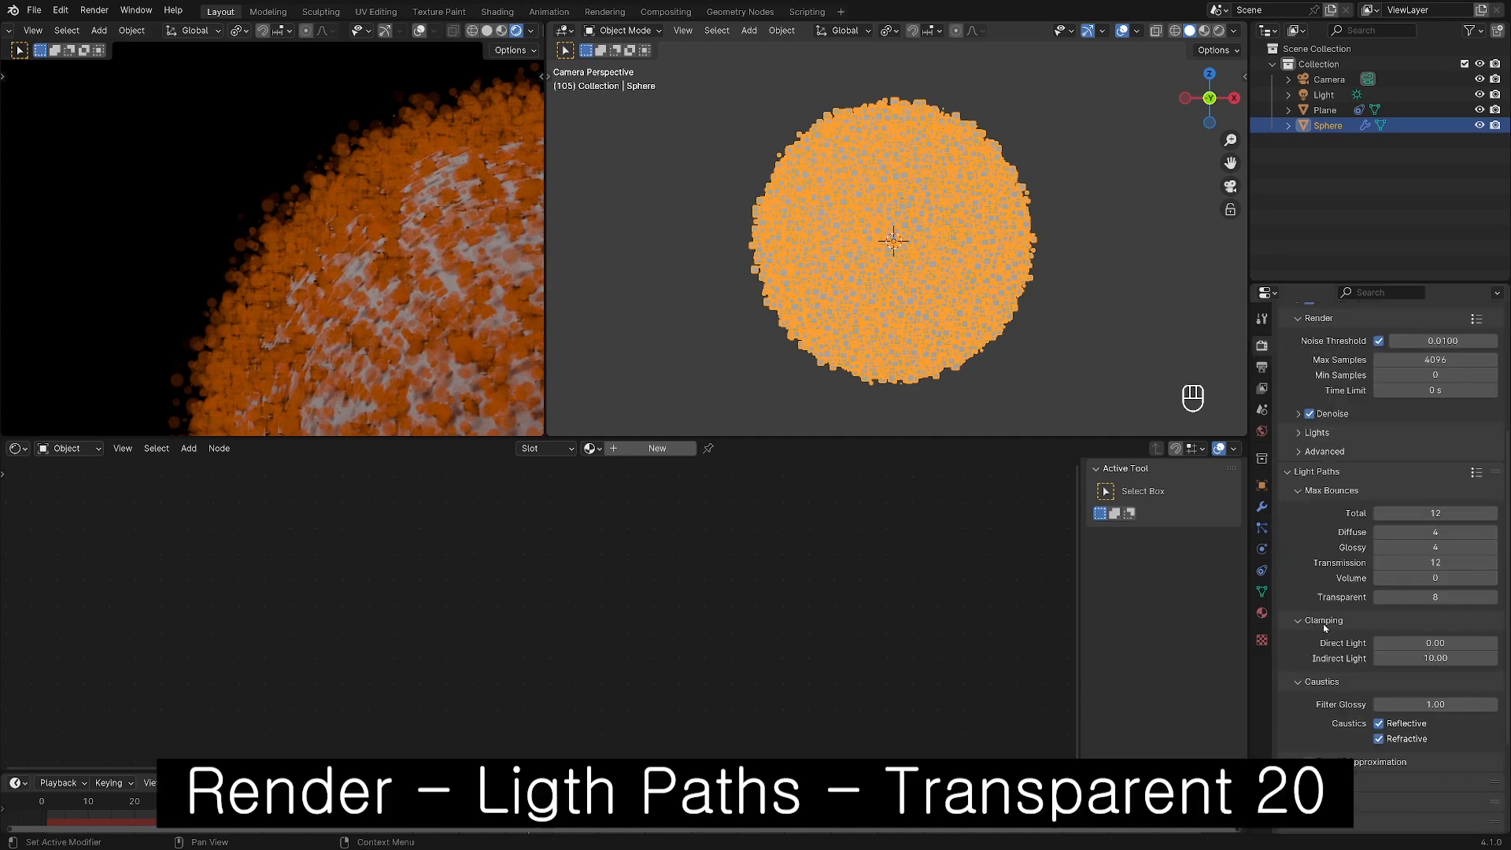
click(1425, 596)
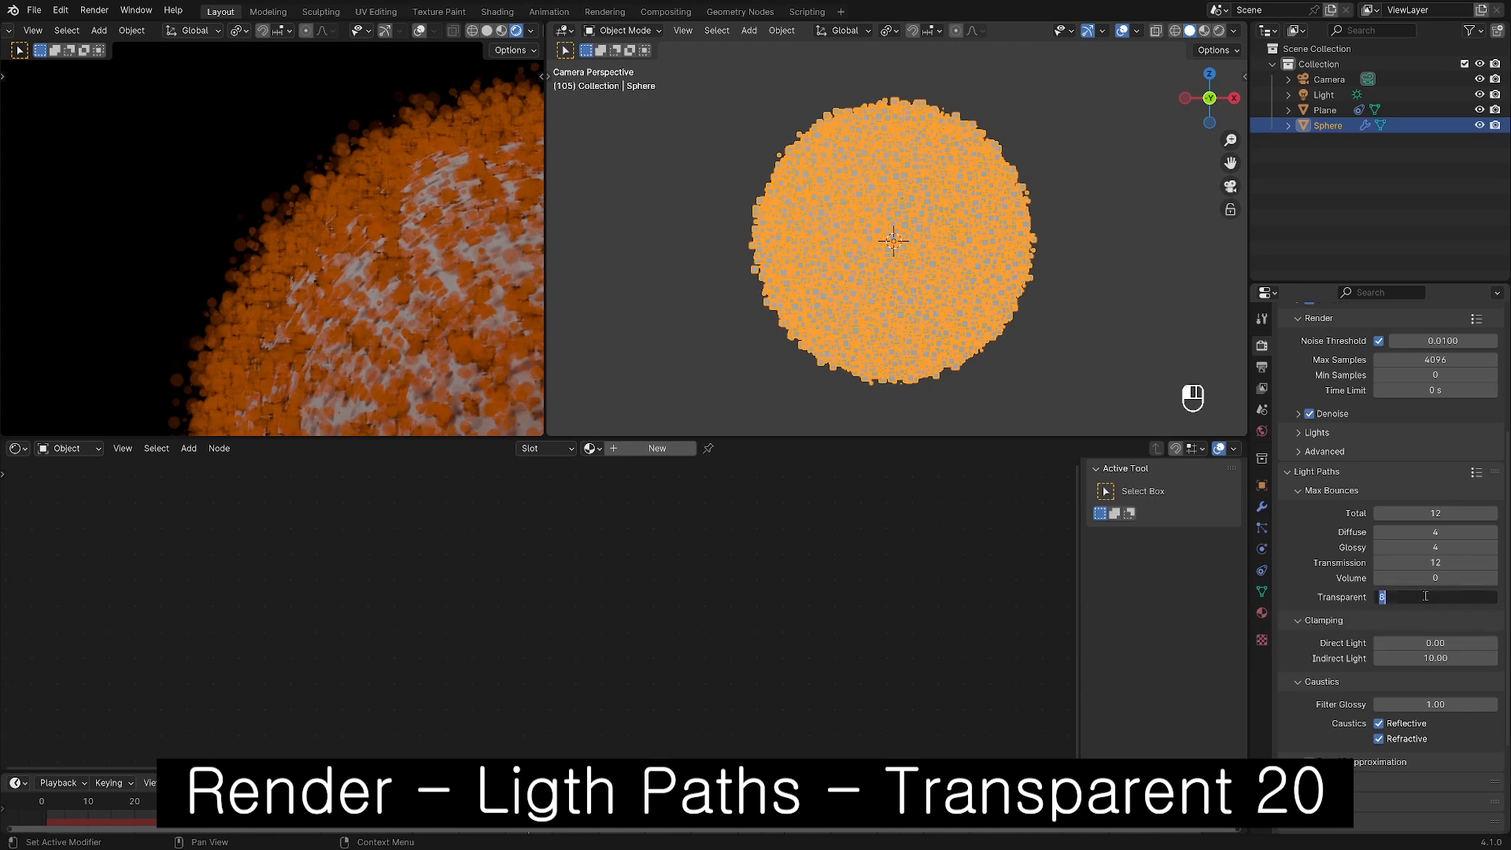
text(20)
key(Return)
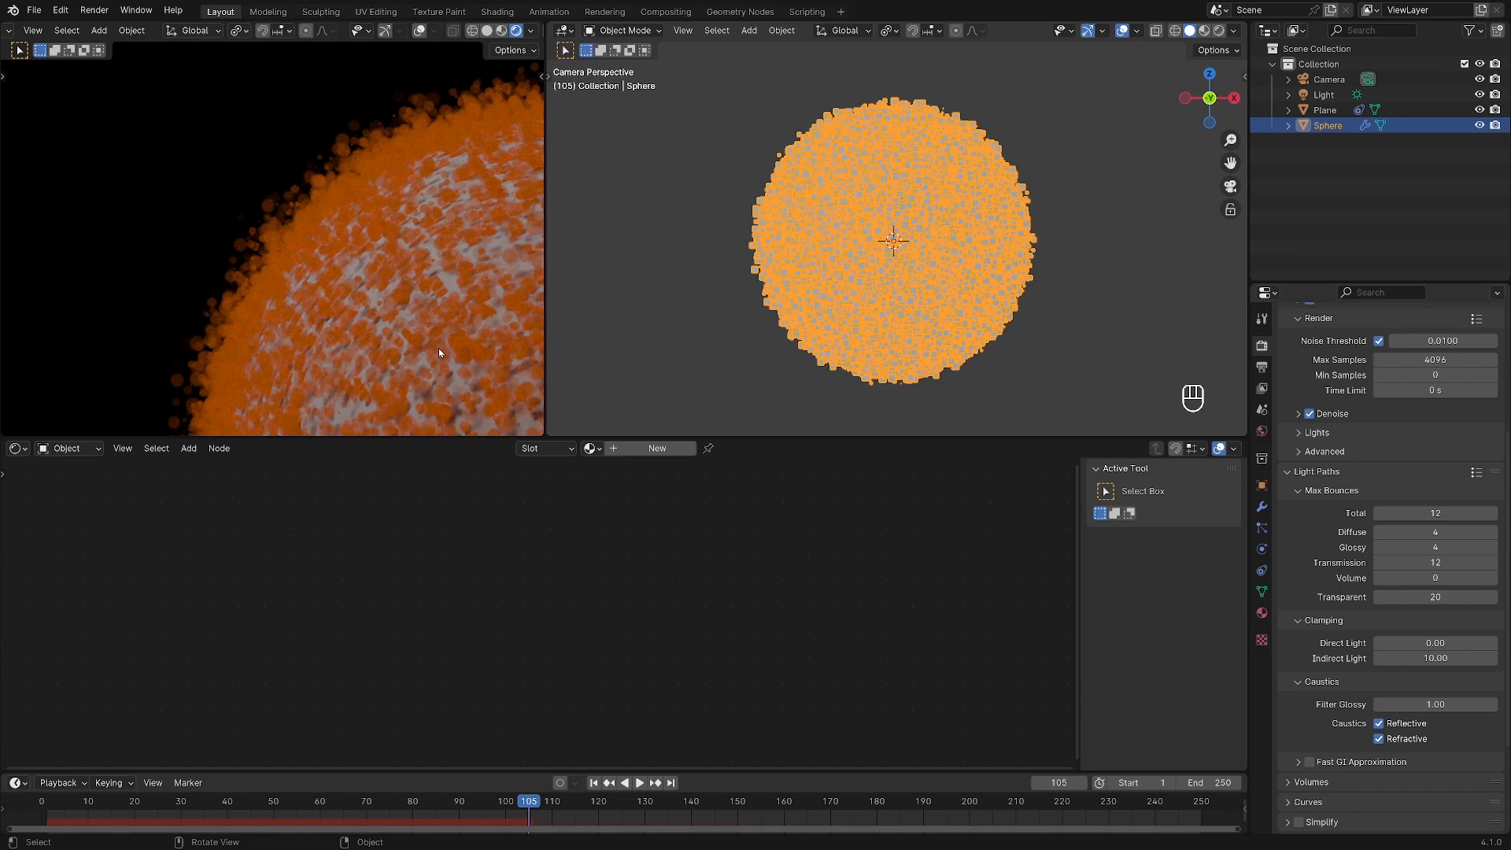
Replay the animation from the first frame to check how the overlapping transparent particles render on the sphere.
key(shift+Left)
key(space)
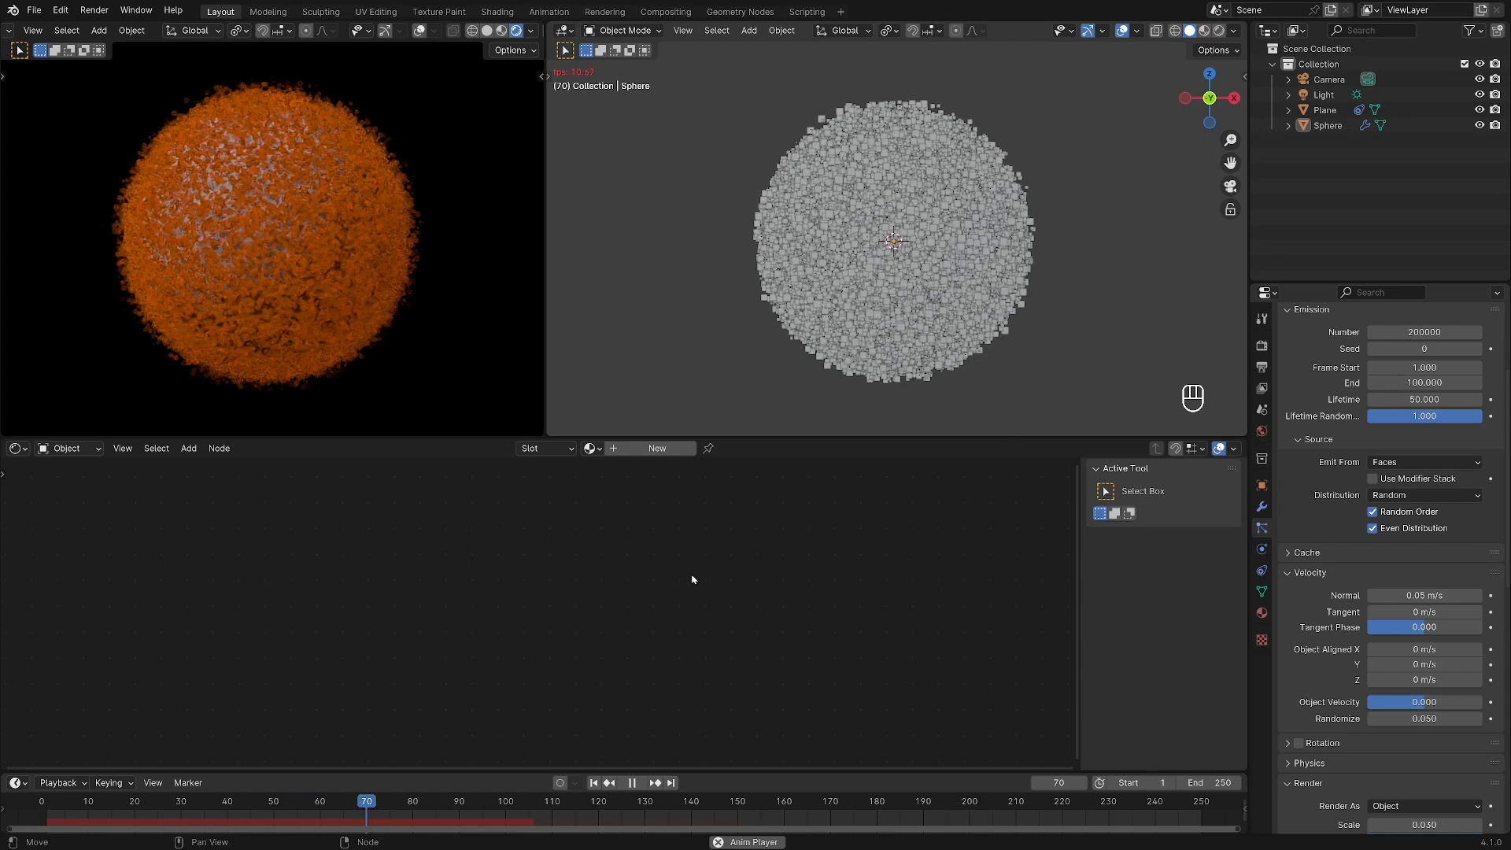
key(space)
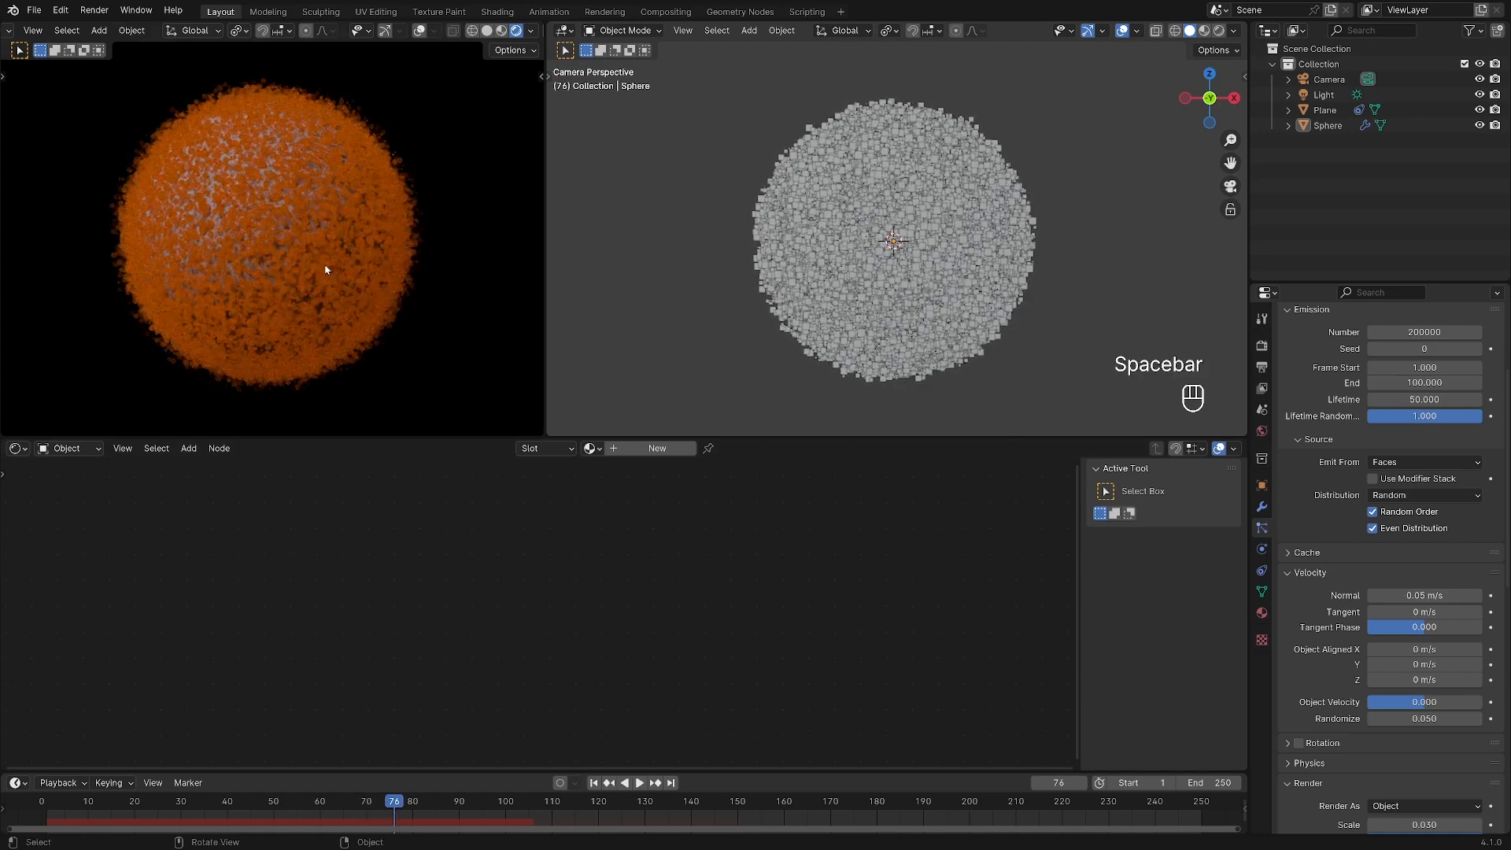
Add a new material to the sphere and set its Principled BSDF base color to orange.
click(326, 269)
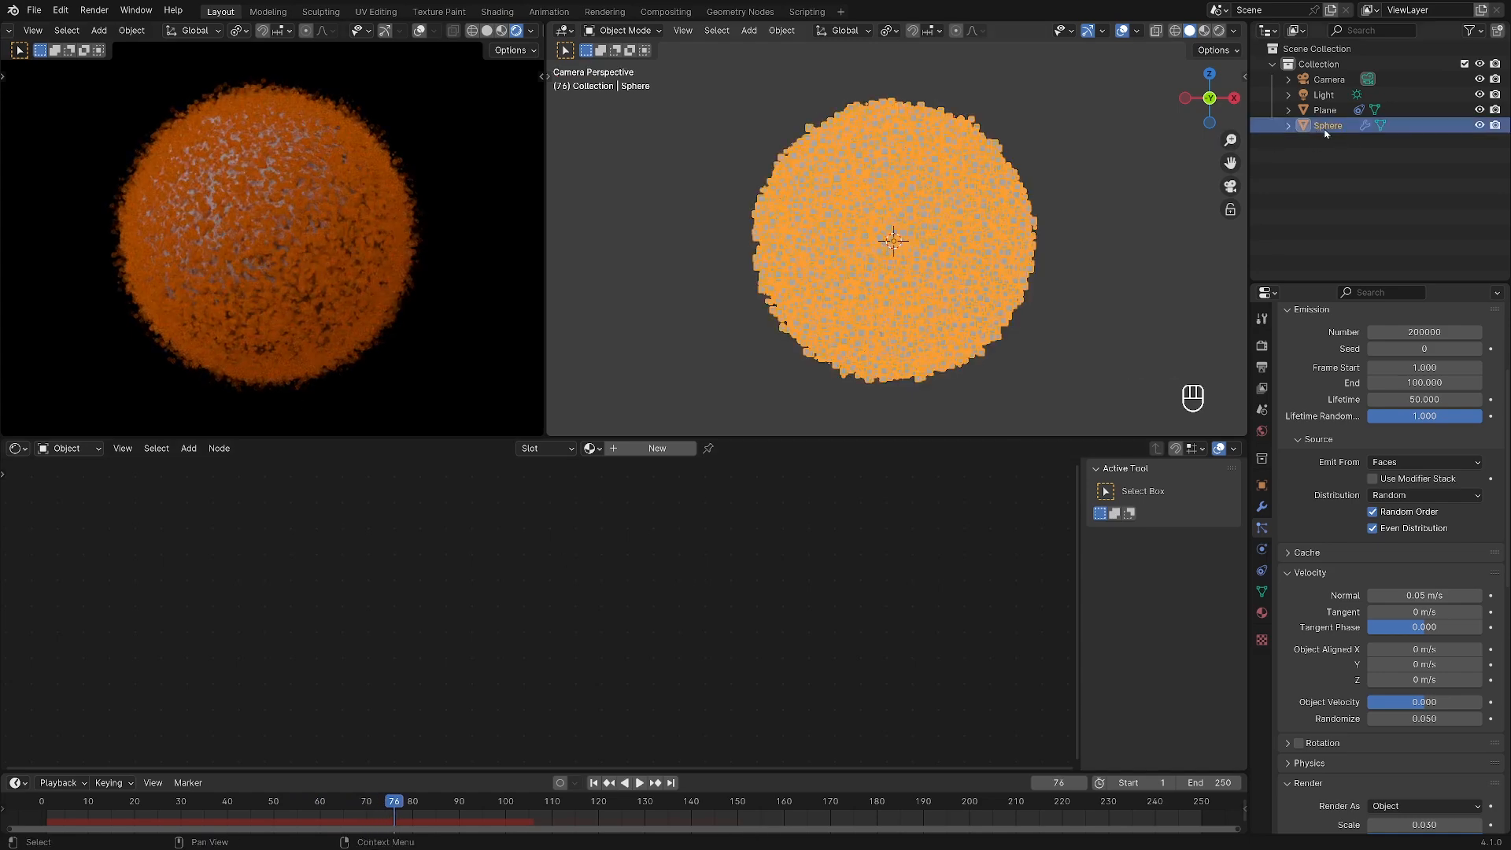
click(1262, 613)
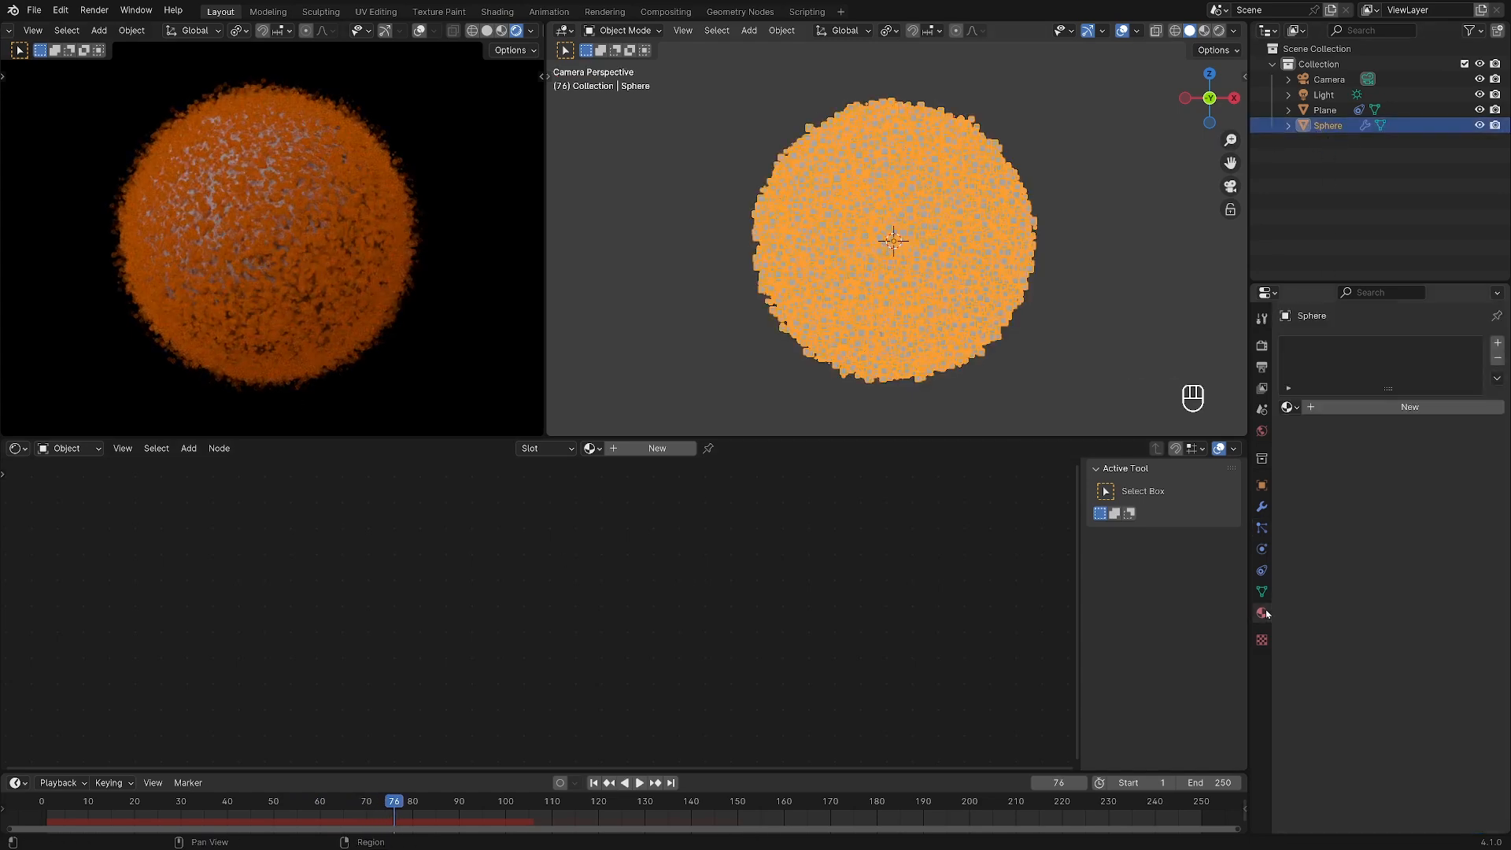
click(1352, 407)
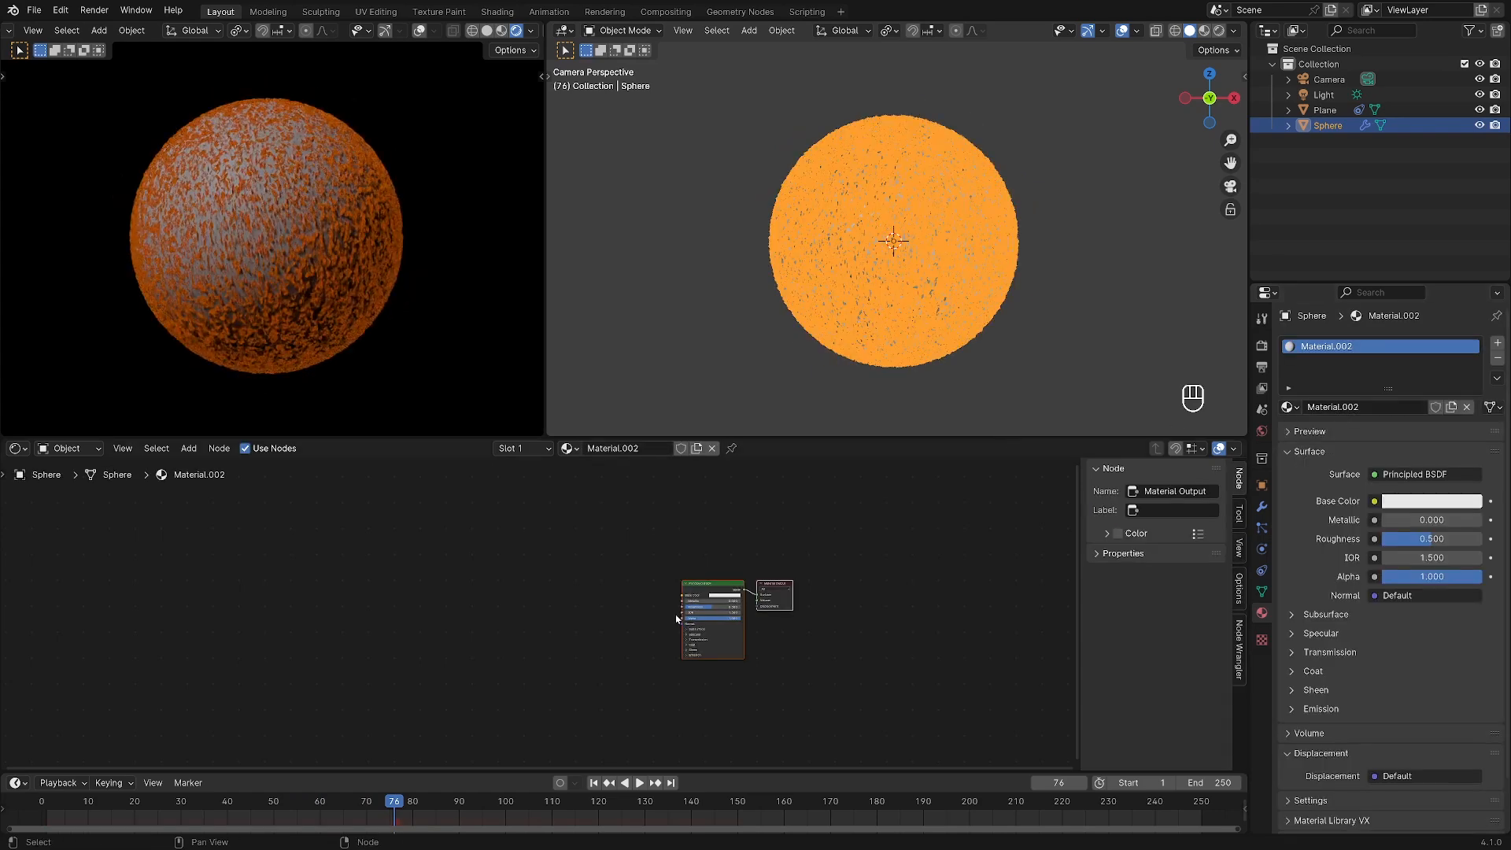
scroll(756, 602, up, 4)
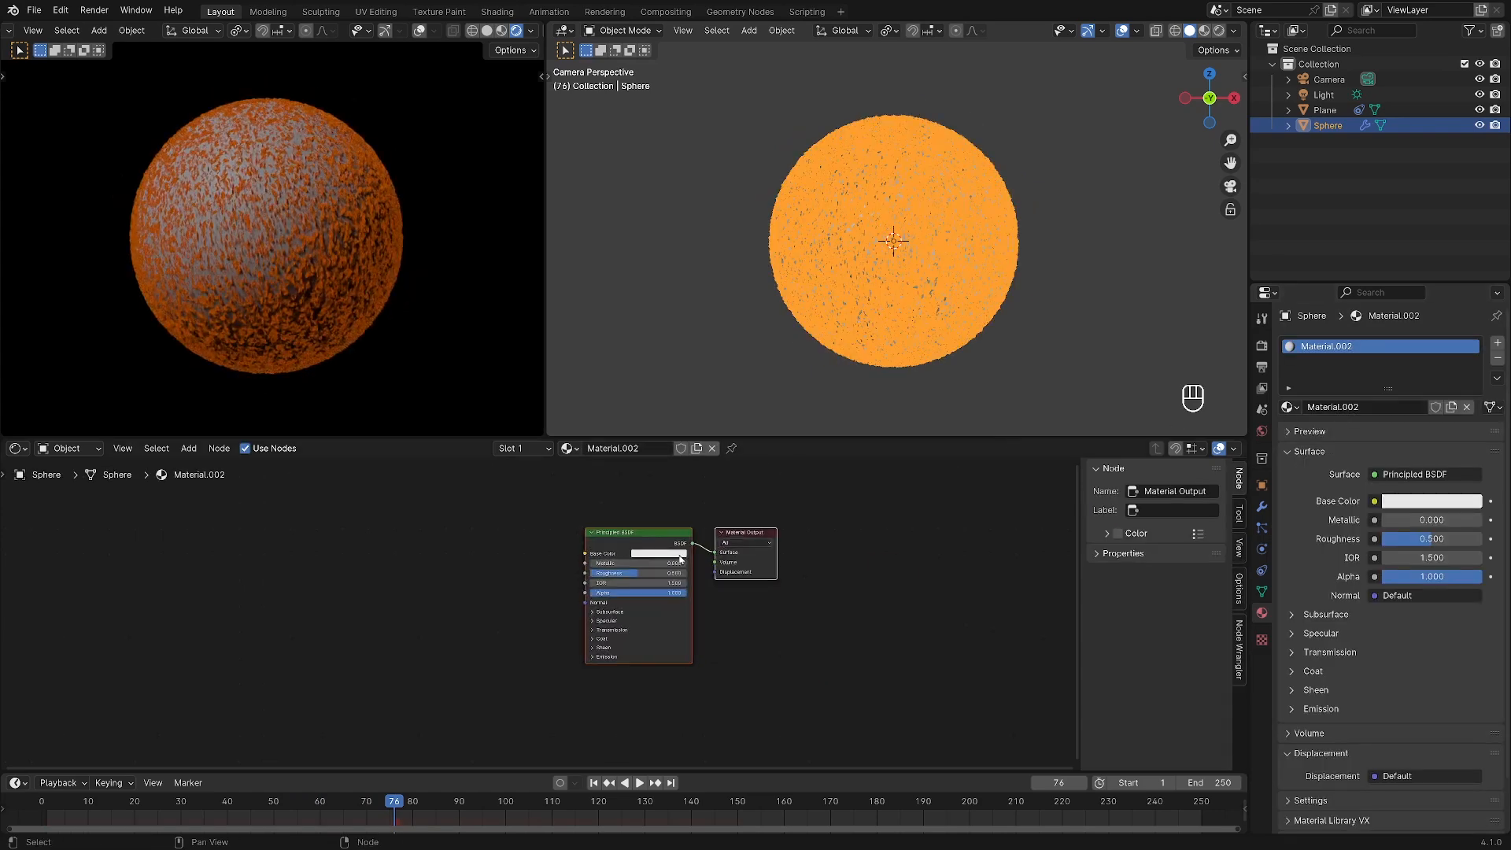
click(681, 555)
click(657, 485)
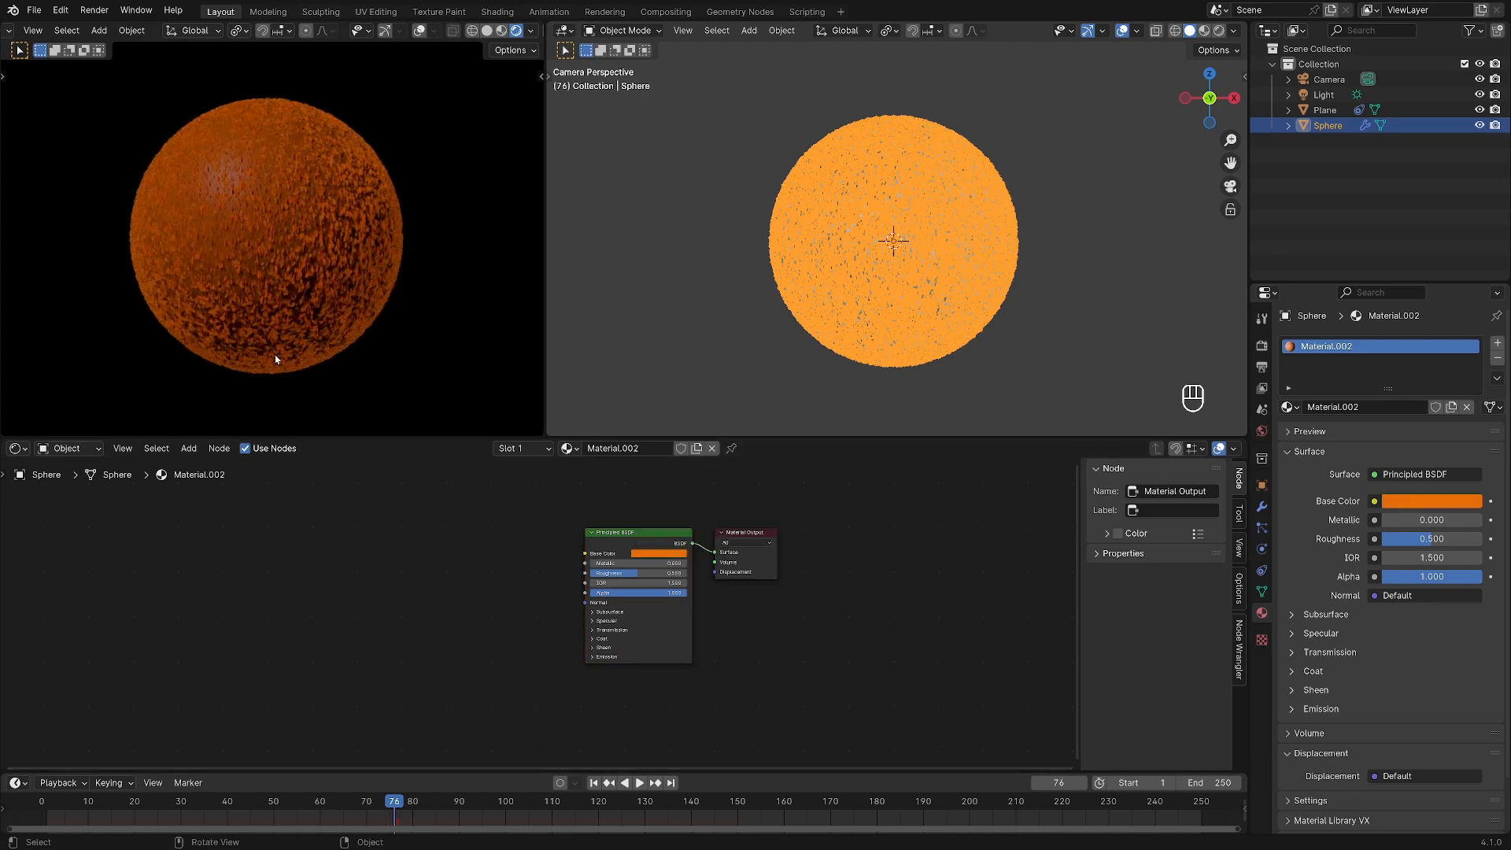
Replay the animation from the first frame to check the orange sphere, and set its material's roughness to 1.
click(595, 783)
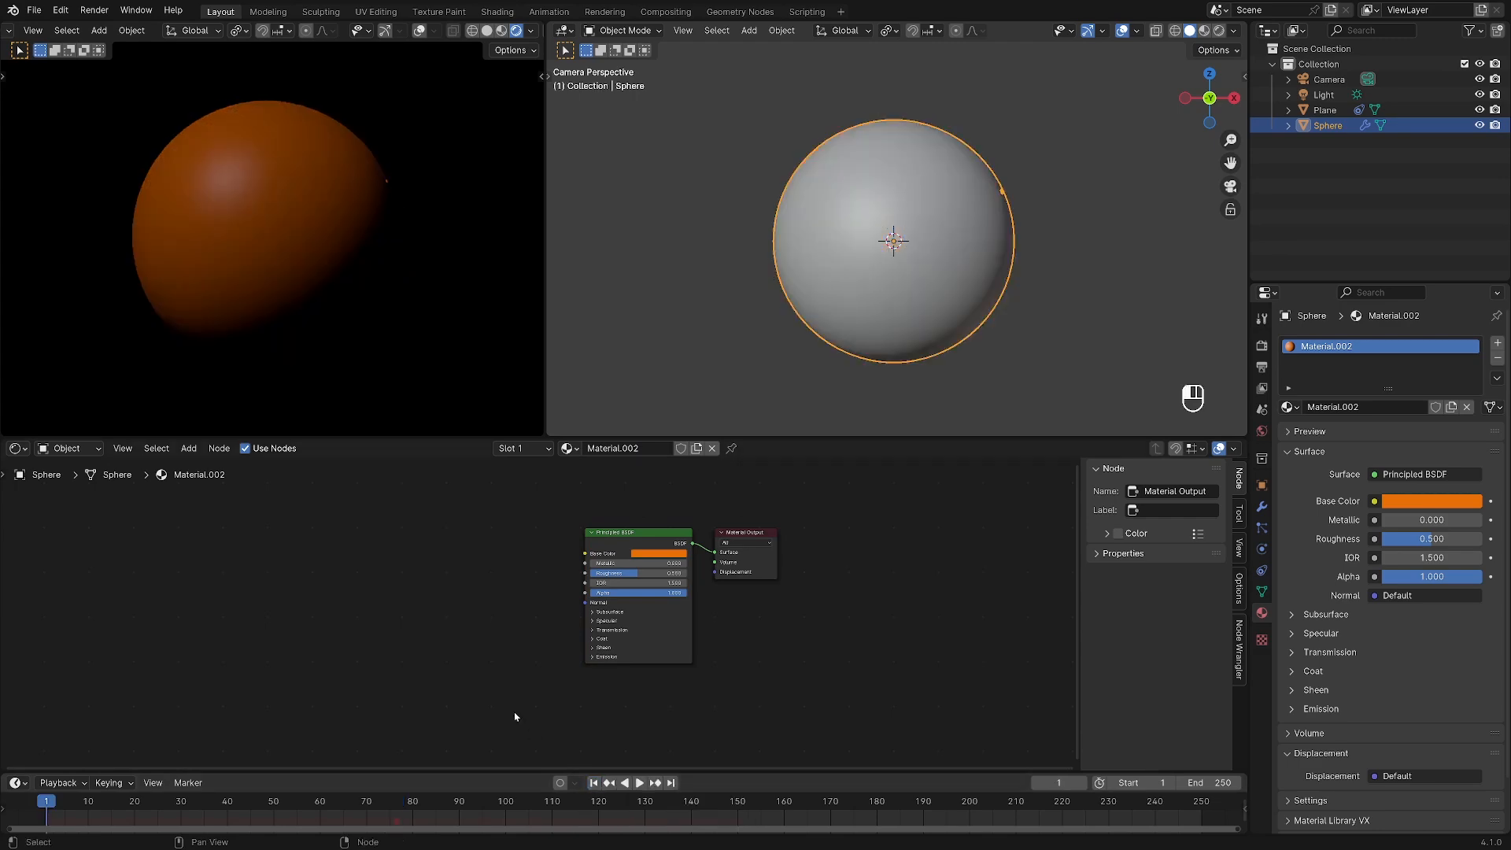
key(space)
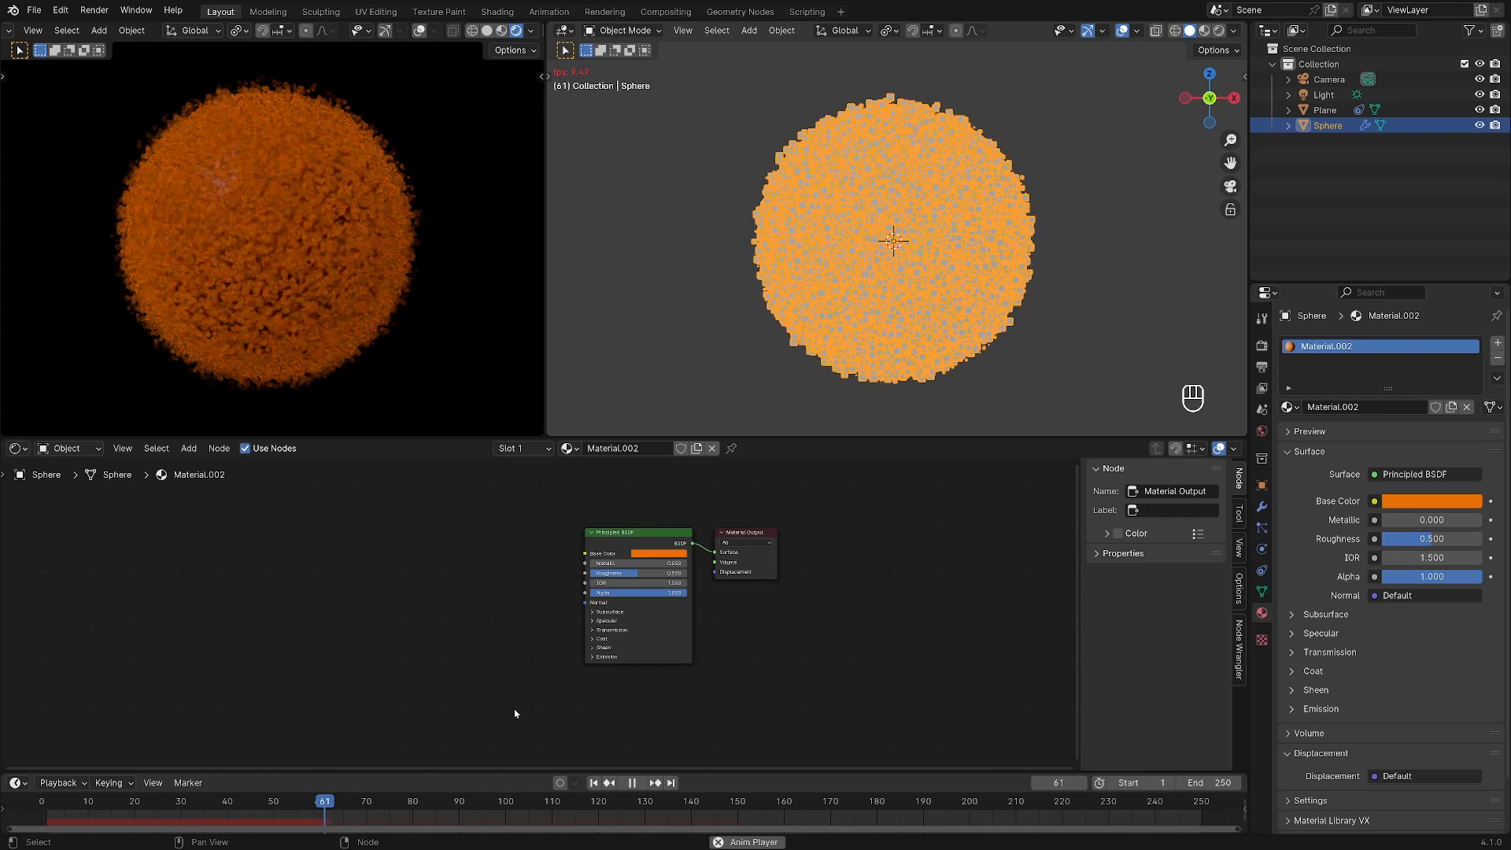
key(space)
scroll(338, 207, up, 4)
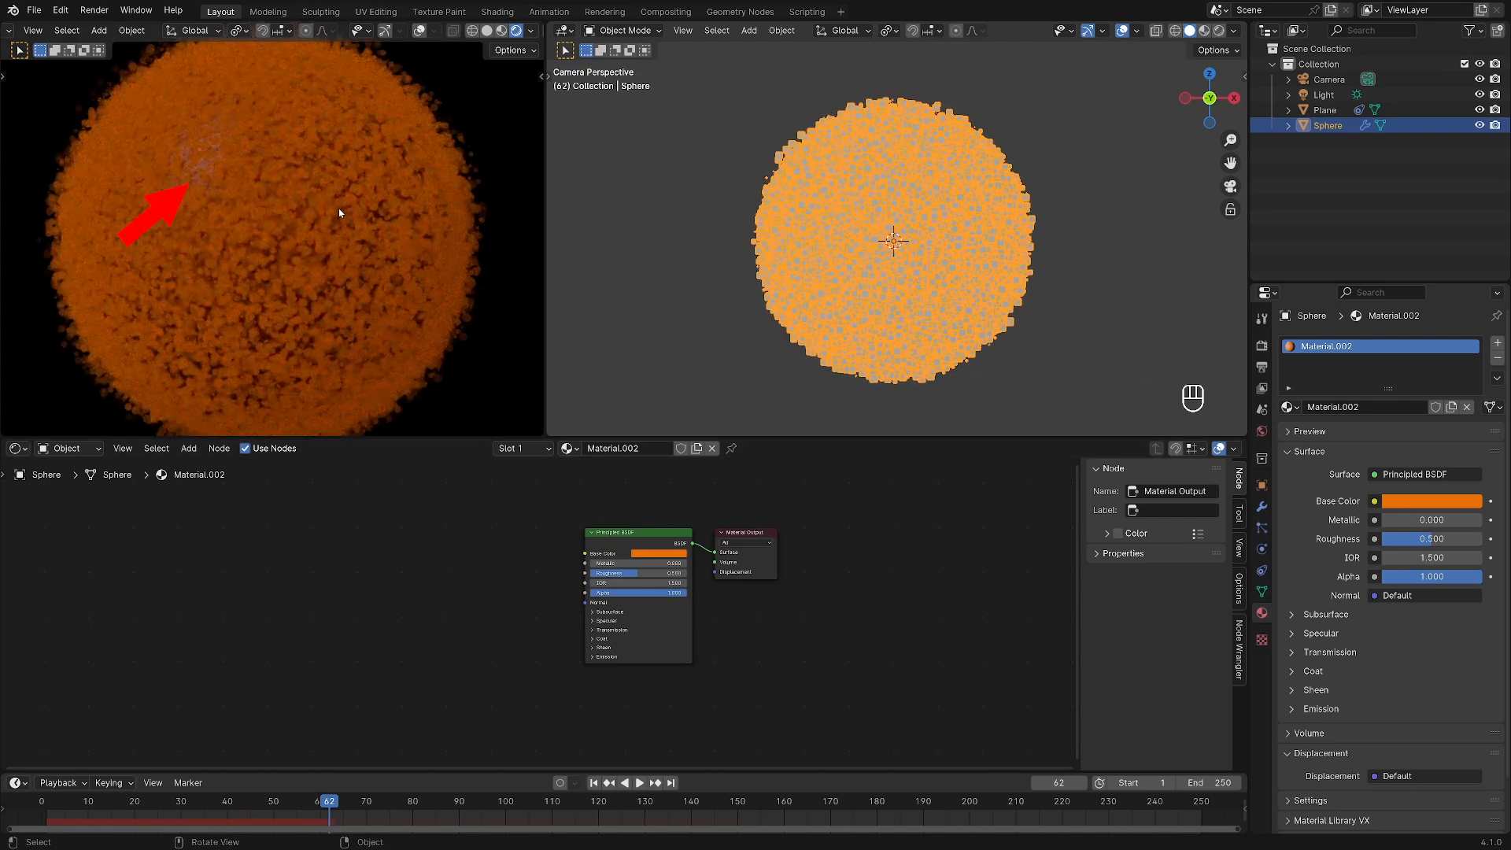
drag(638, 573, 687, 573)
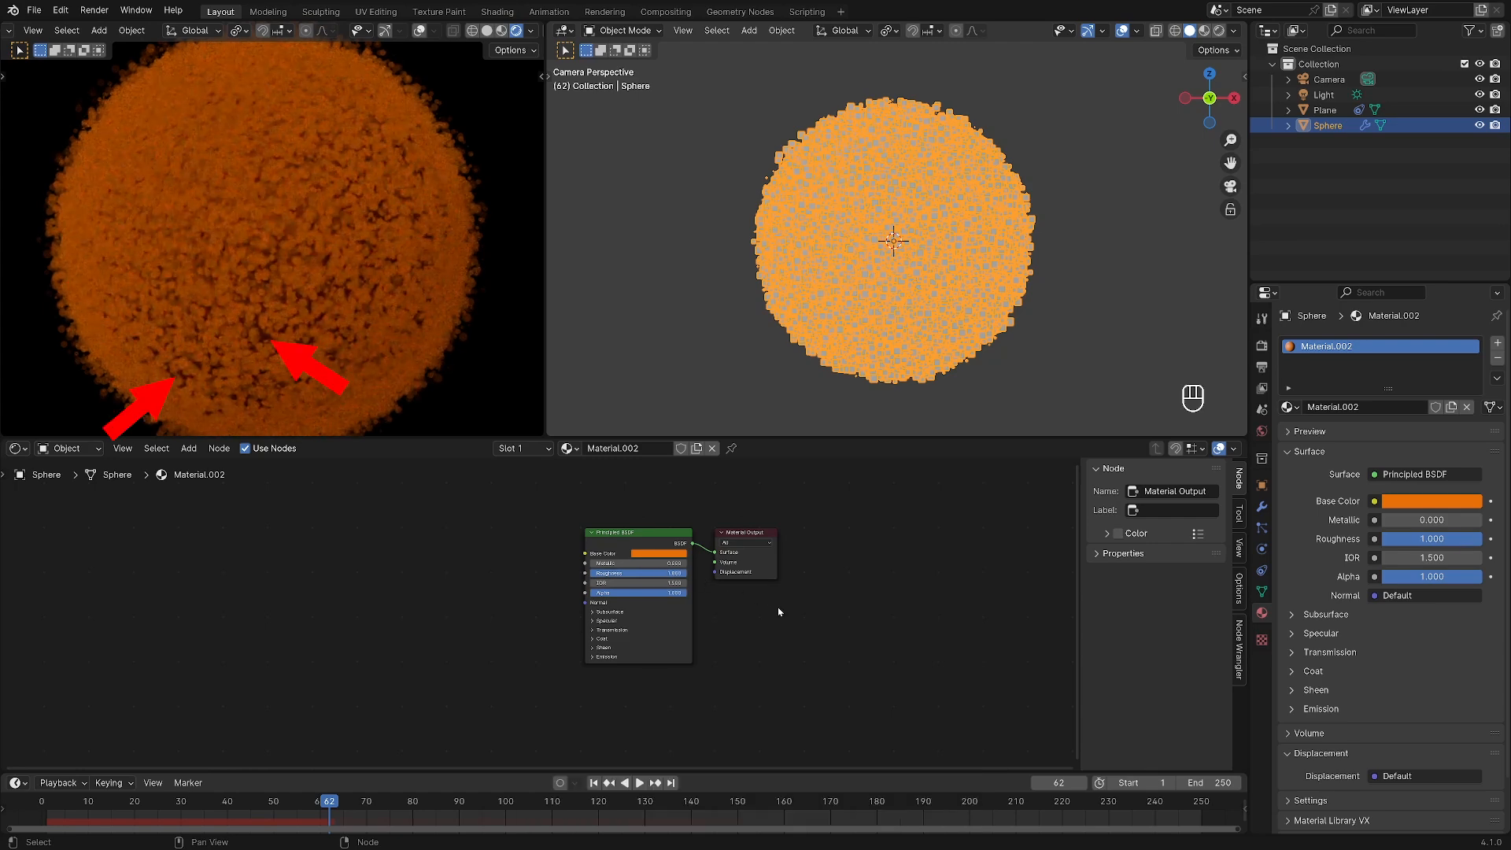
Set the sphere material's emission color to red-orange with a strength of 0.1, and save the file.
click(617, 658)
click(658, 667)
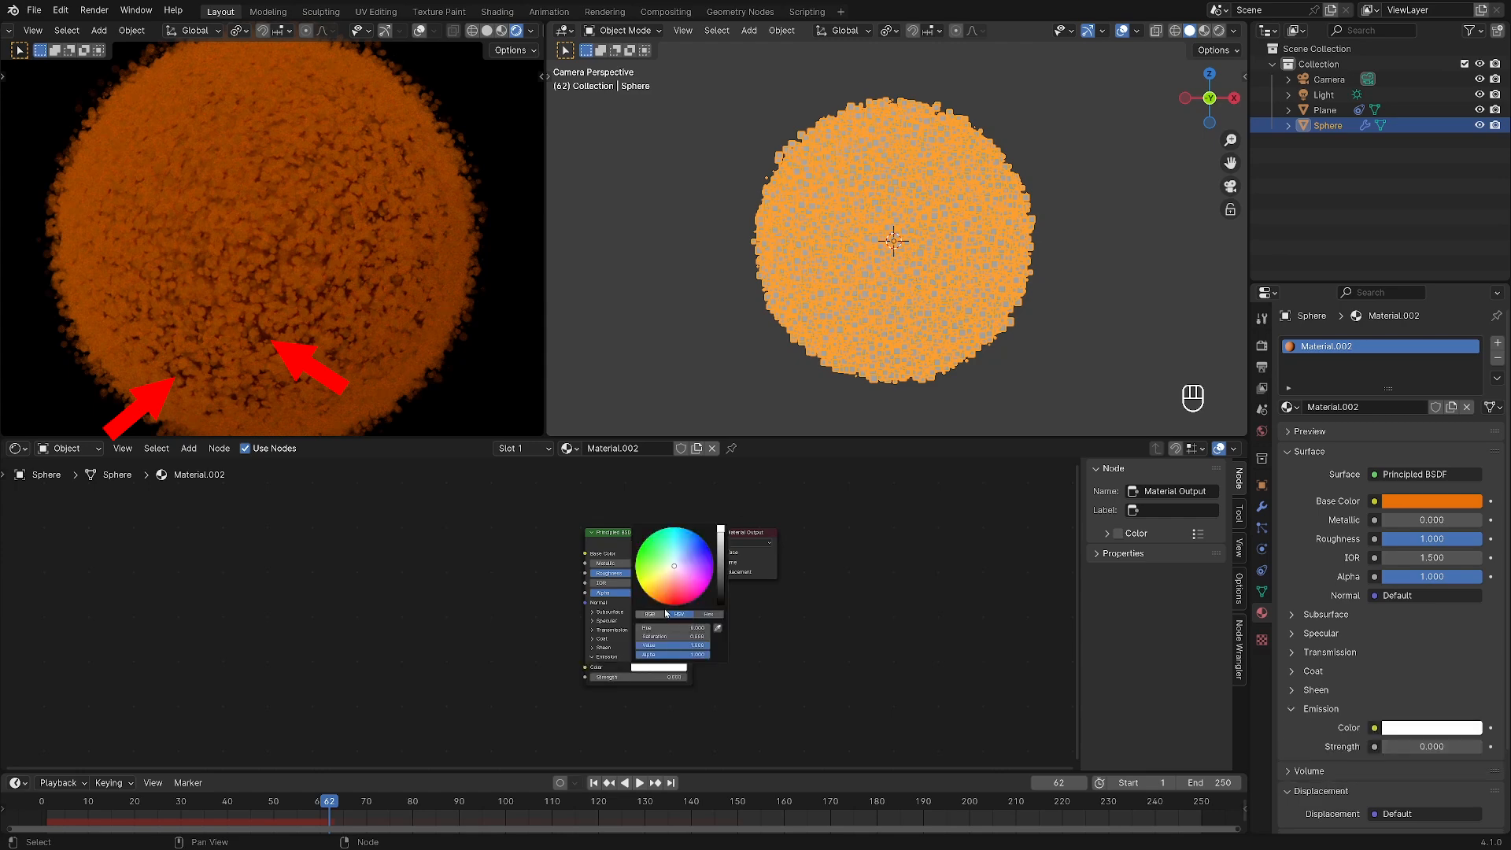
click(660, 602)
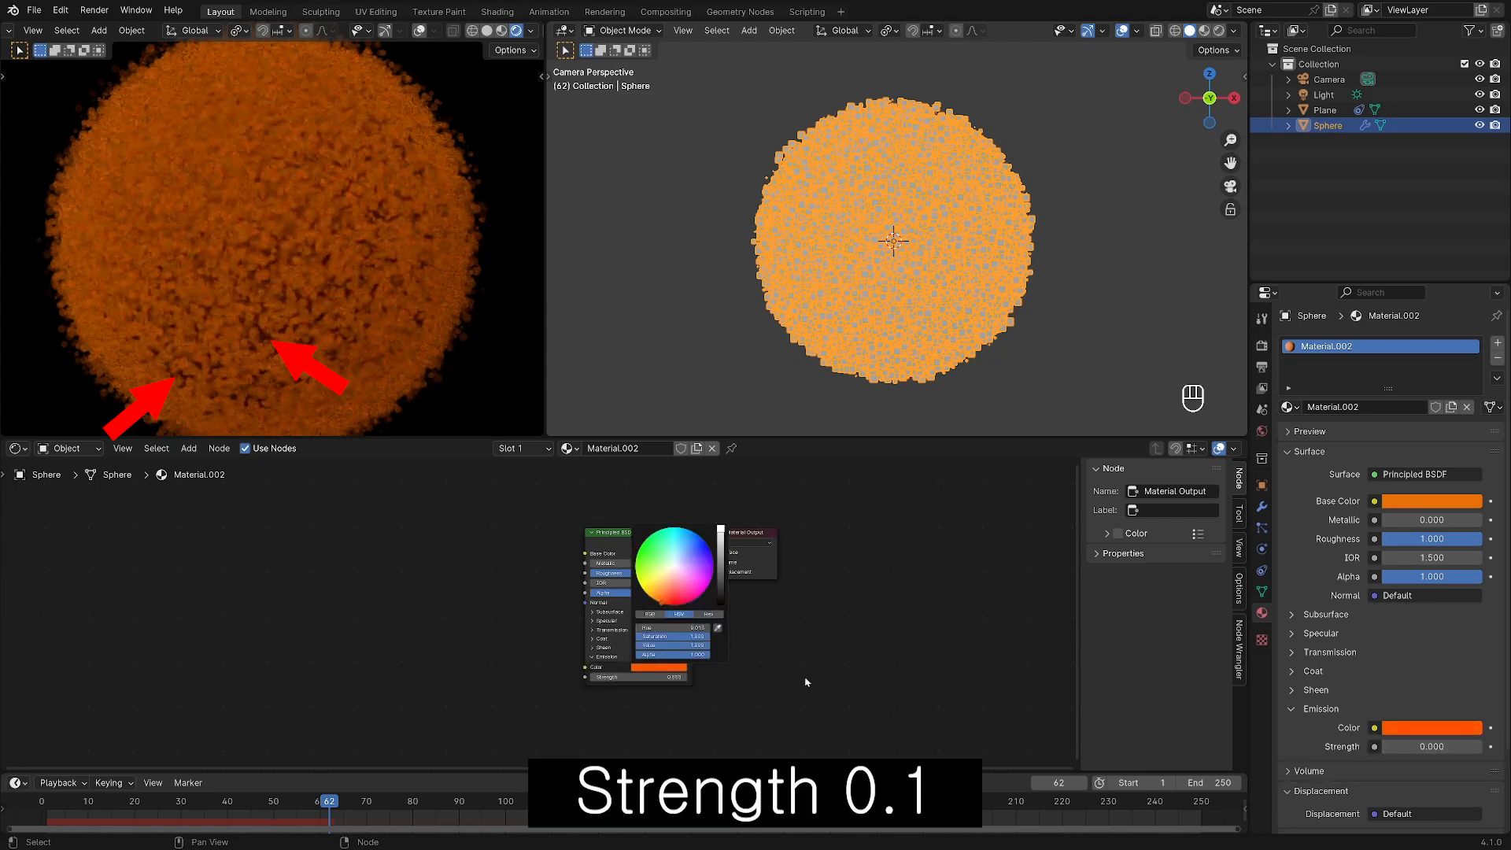
click(645, 677)
text(0.1)
key(Return)
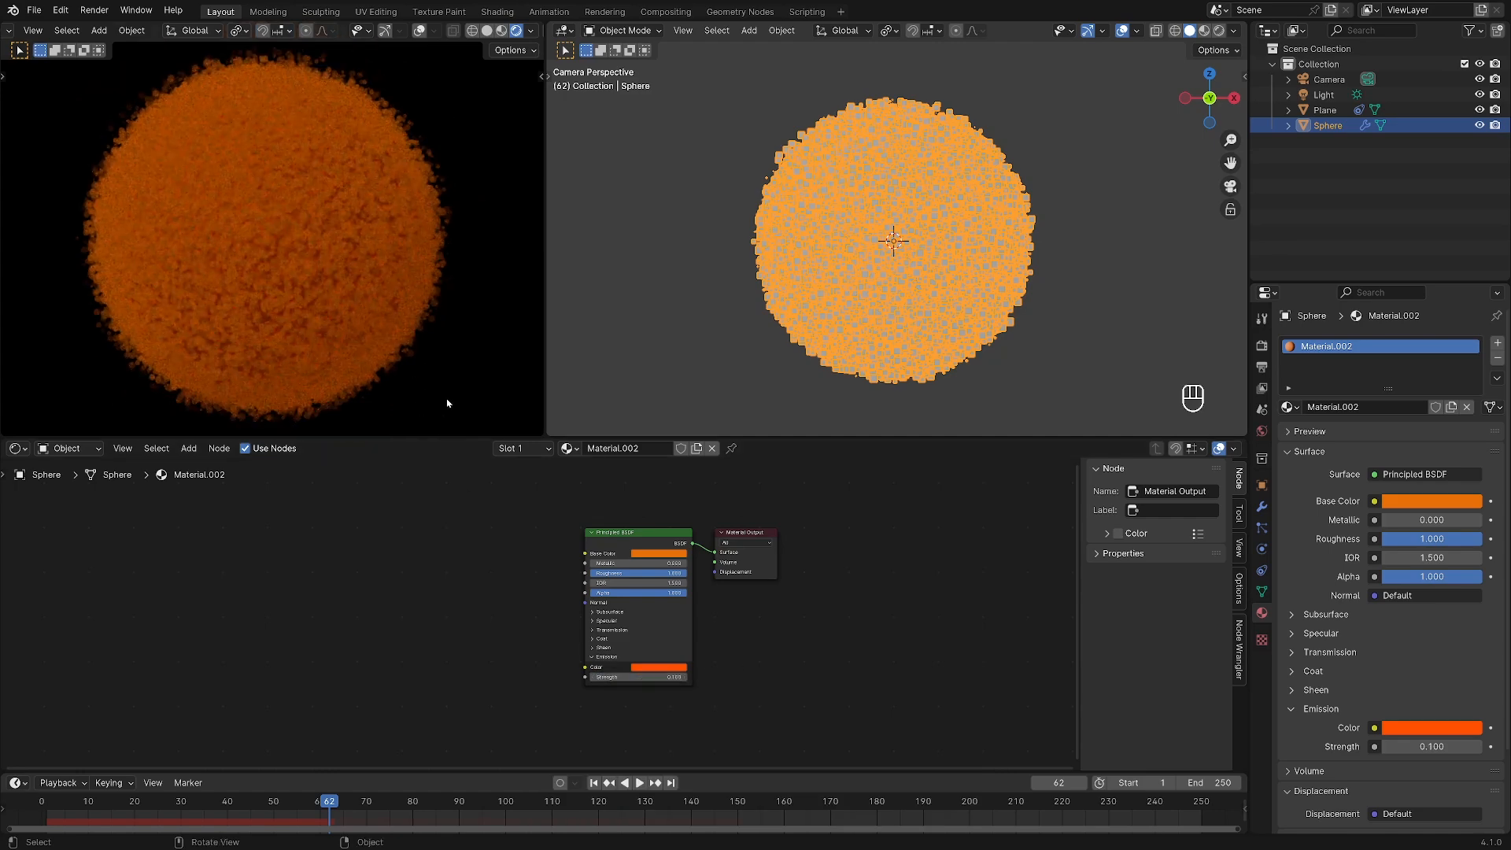
key(ctrl+s)
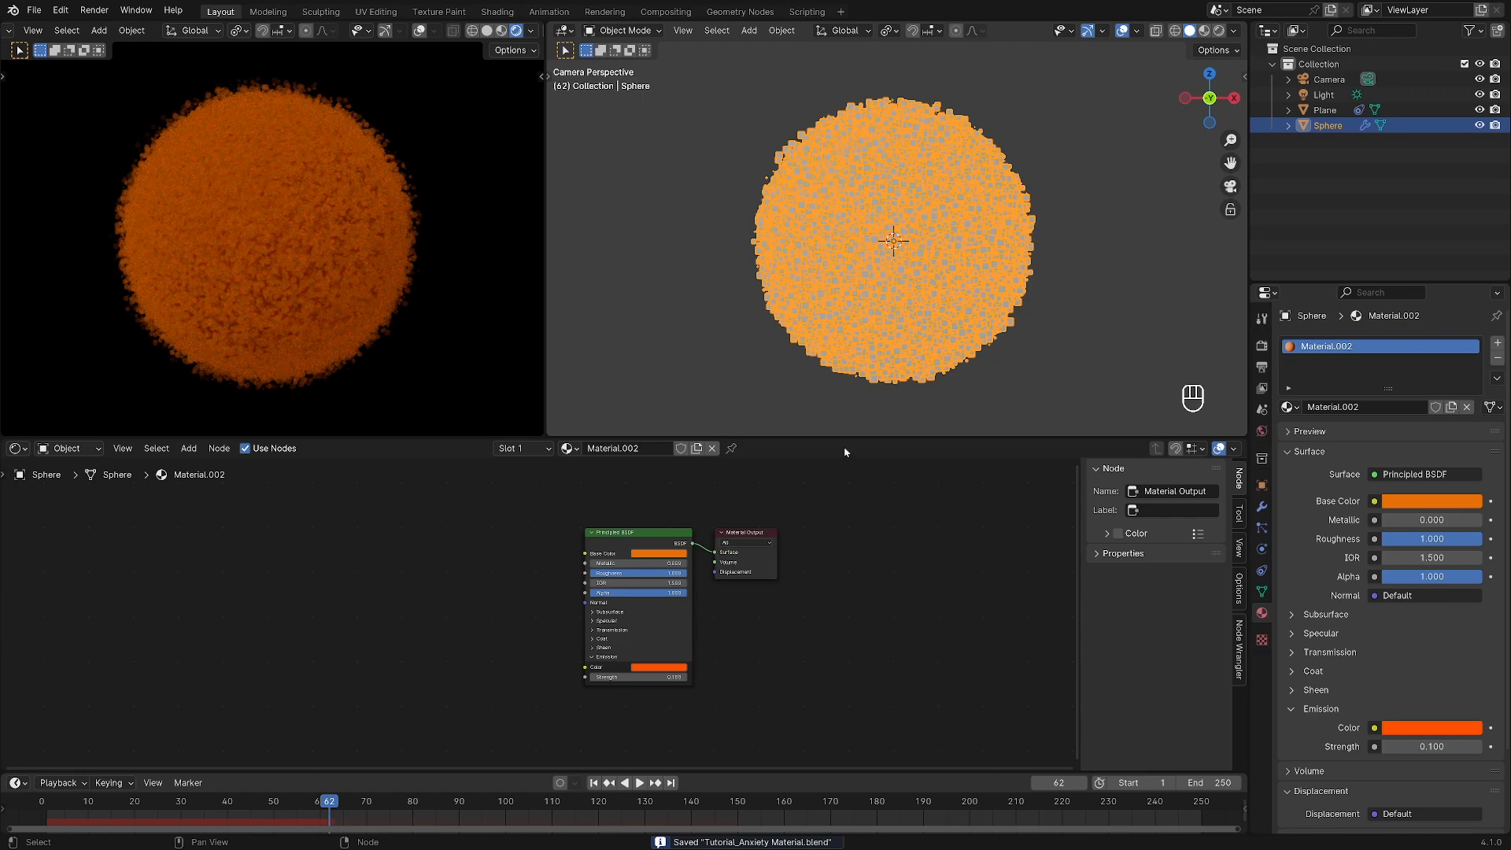
Play the animation to check the sphere with its emission glow, and return to the first frame.
key(space)
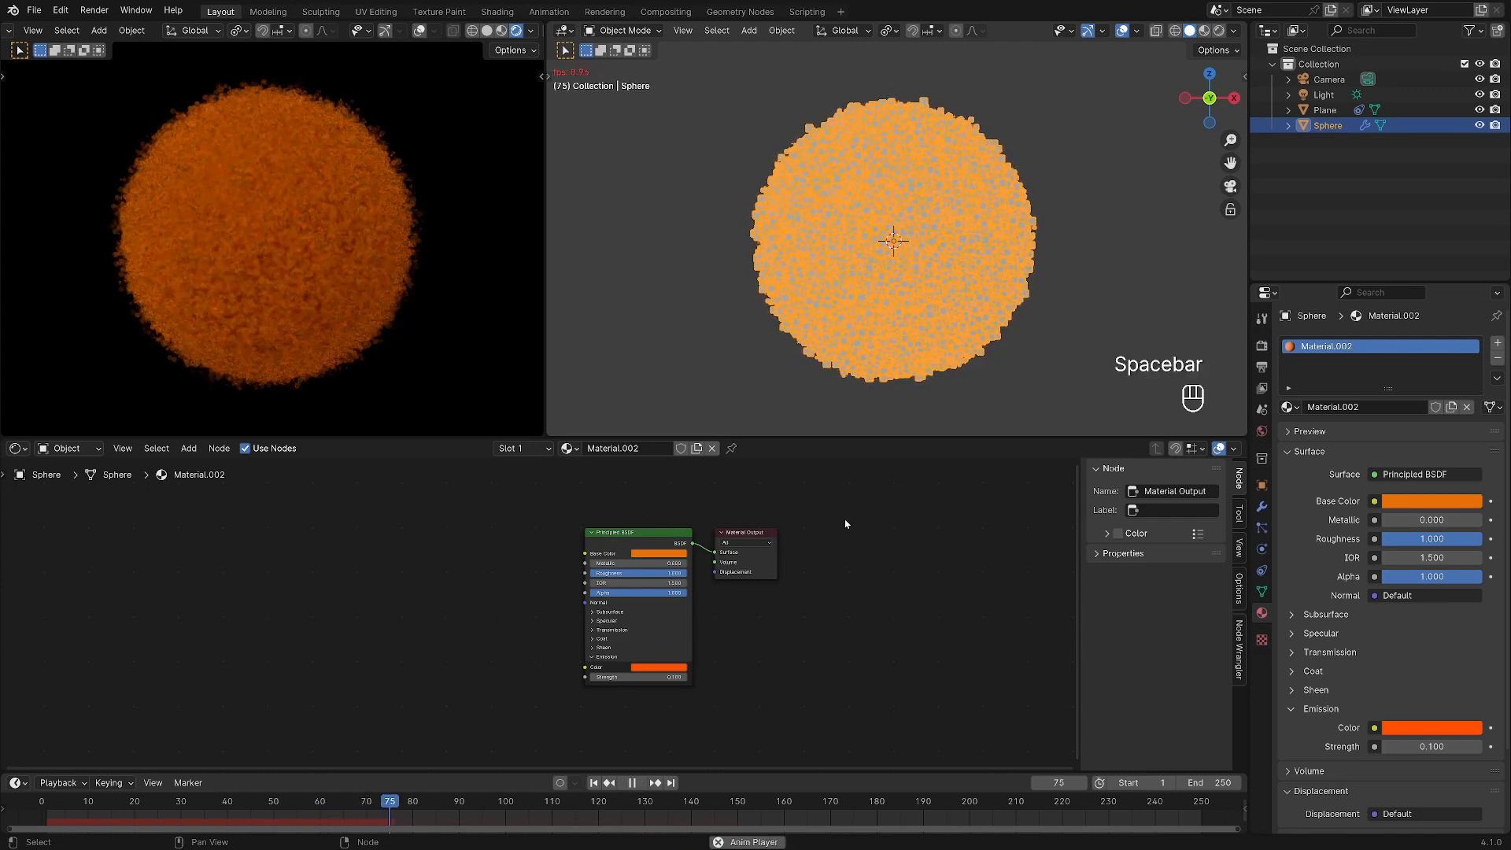
key(space)
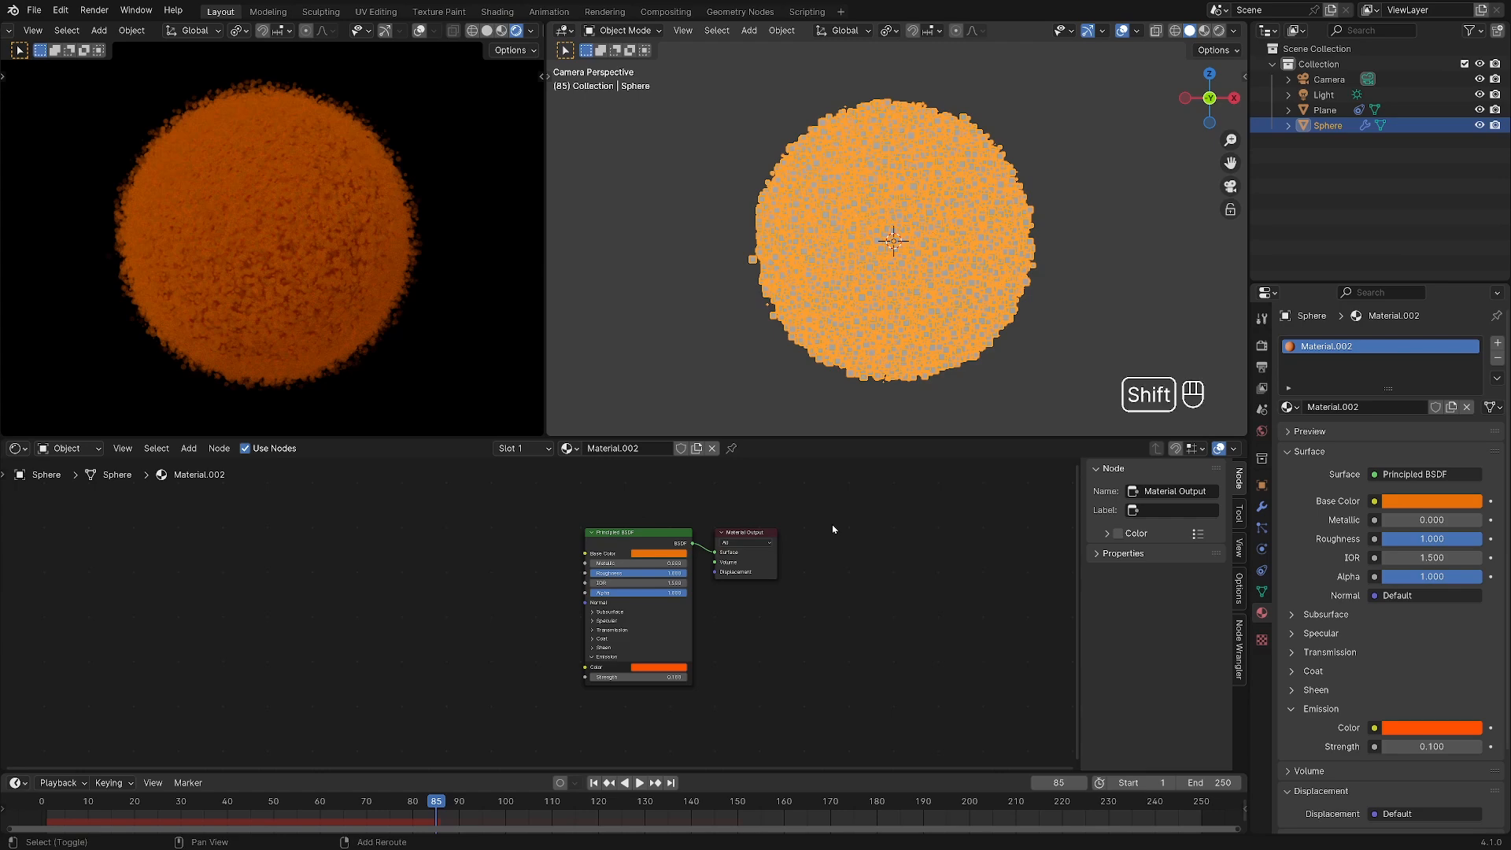
key(shift+Left)
Create a new collection in the scene and move the Plane object into it.
right_click(1316, 161)
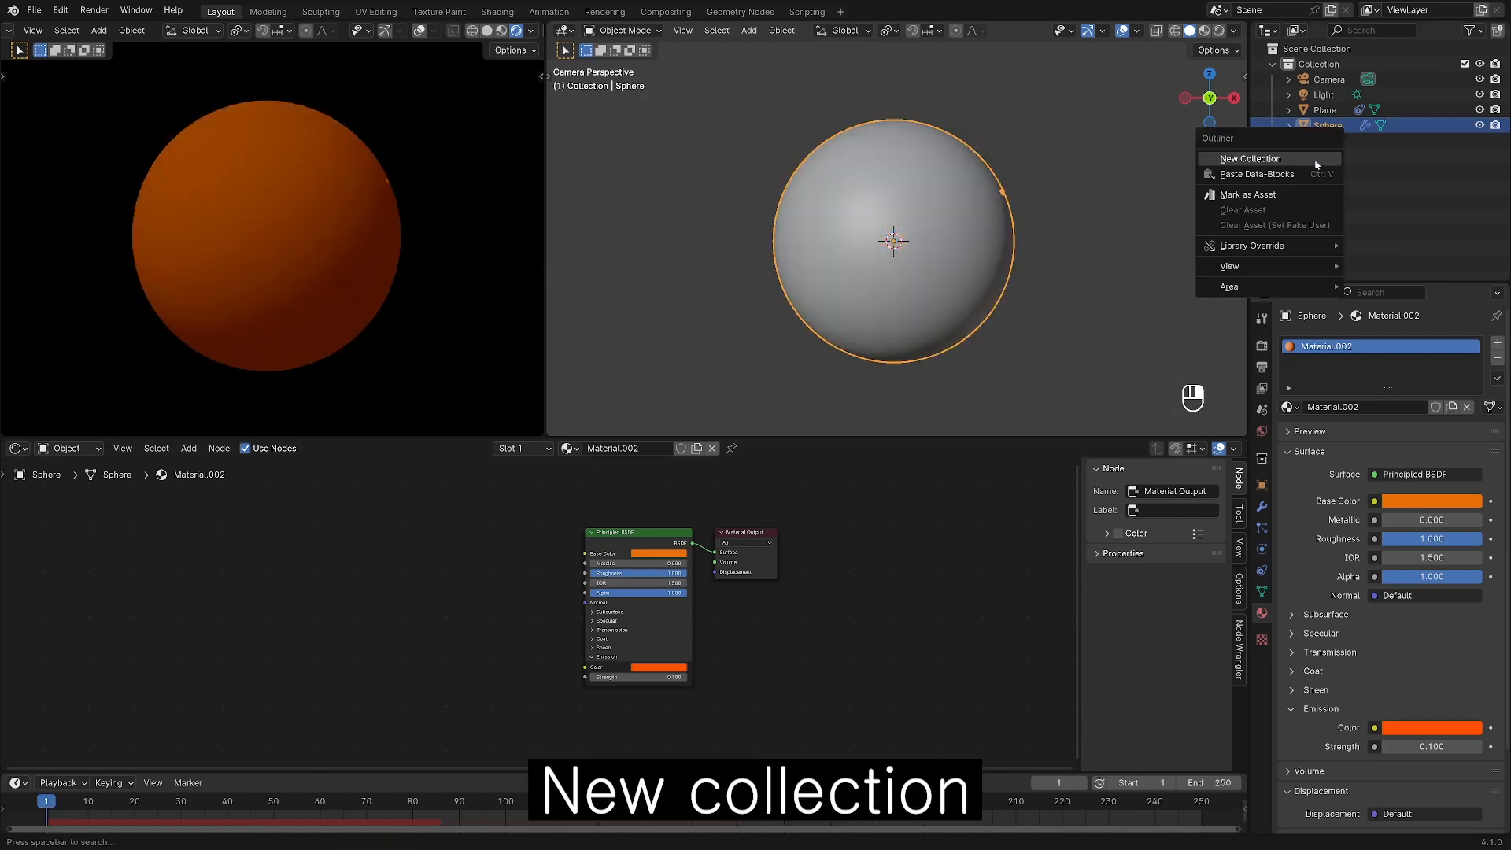
click(1316, 160)
click(1336, 161)
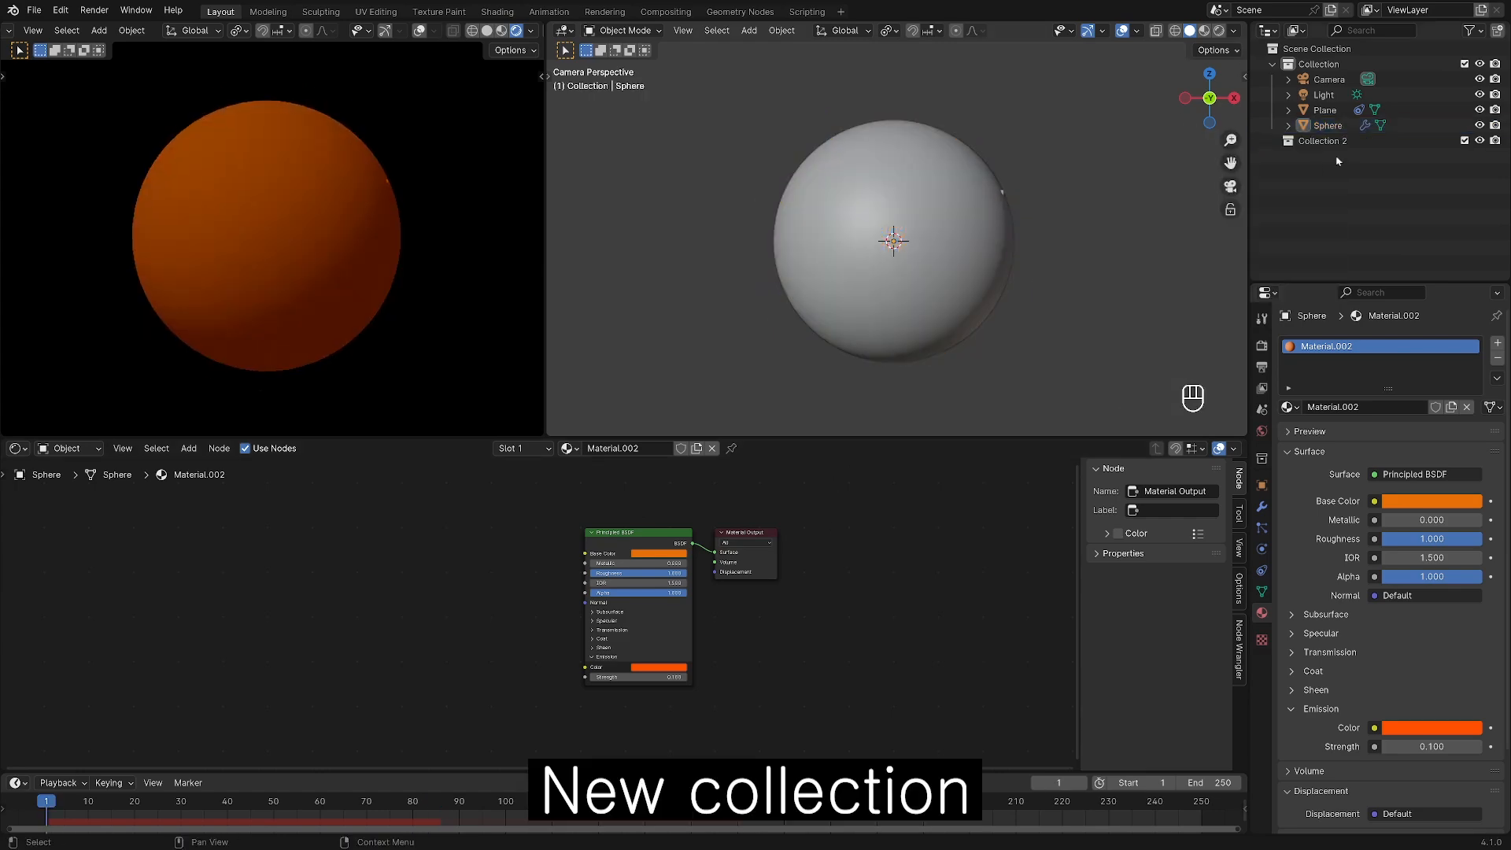
click(1323, 111)
drag(1322, 116, 1328, 127)
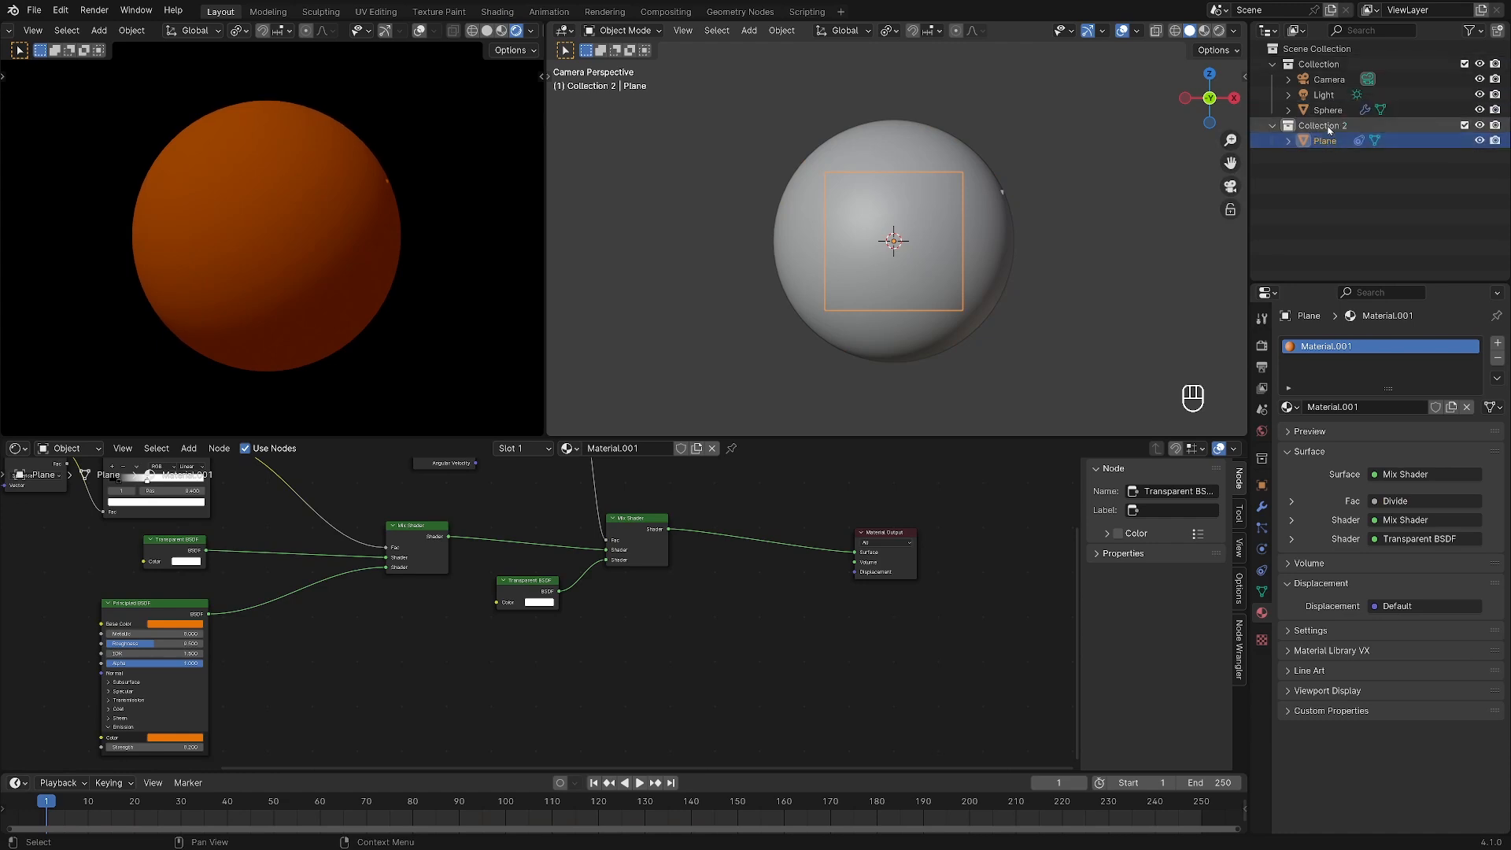
Hide the sphere in the viewport so only the plane is shown, and save the file.
scroll(840, 328, down, 1)
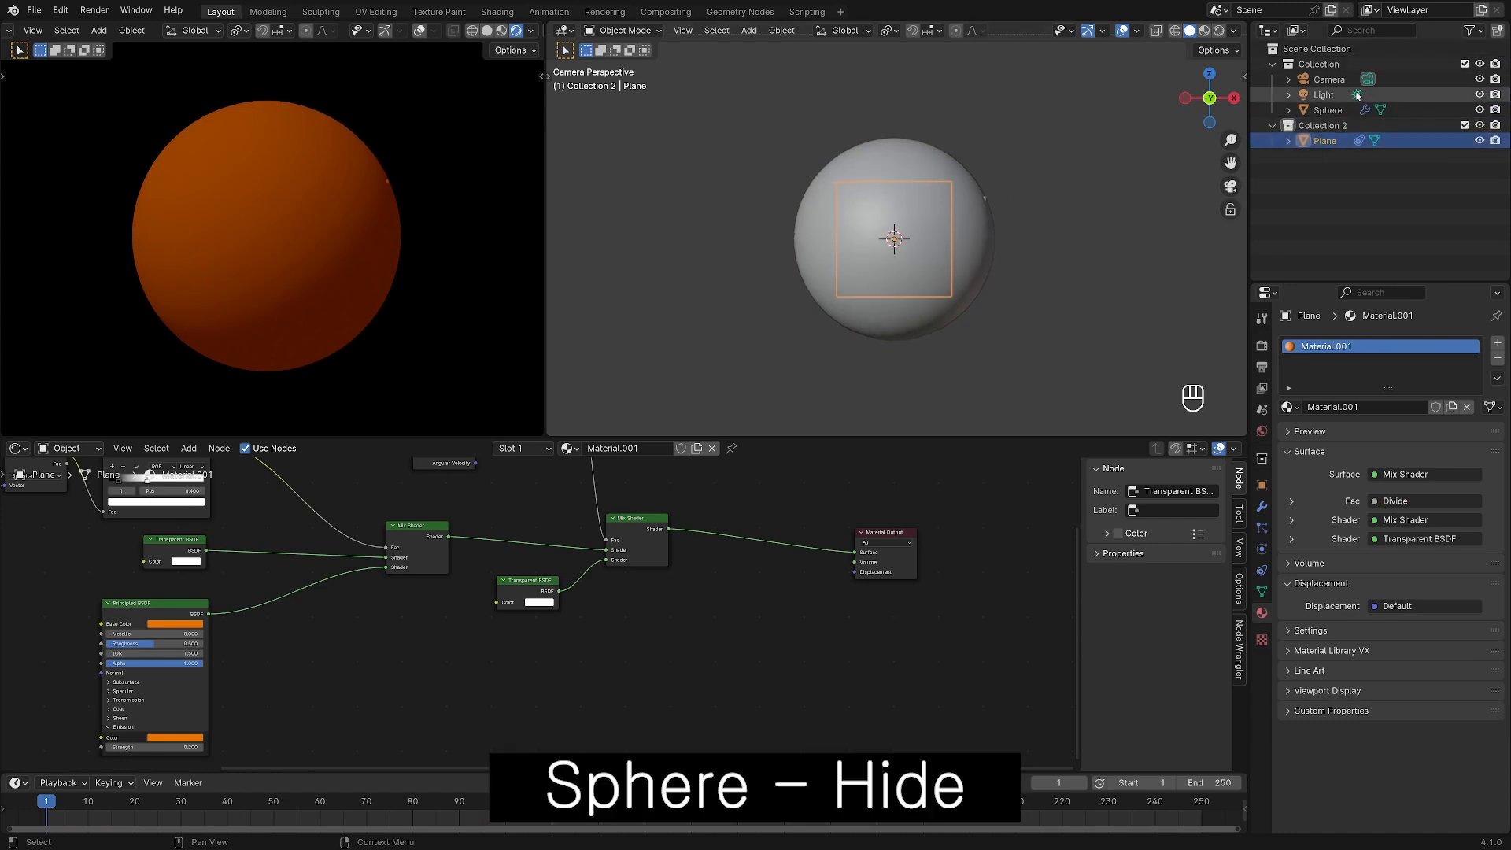
click(1478, 110)
click(1008, 235)
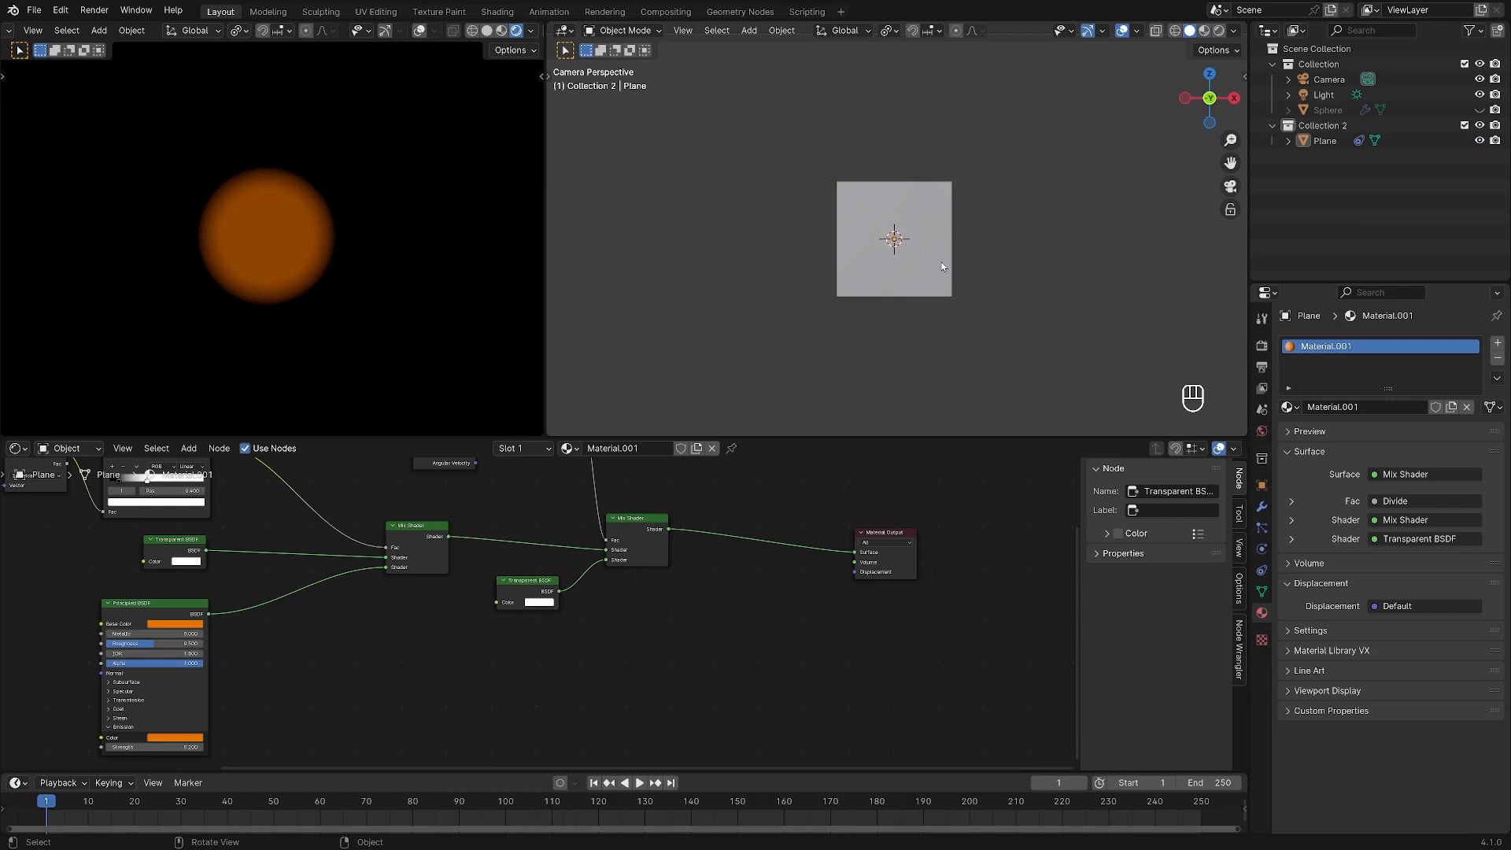
key(ctrl+s)
Duplicate the plane three times, leaving every copy at the original's position.
scroll(942, 267, down, 2)
click(917, 258)
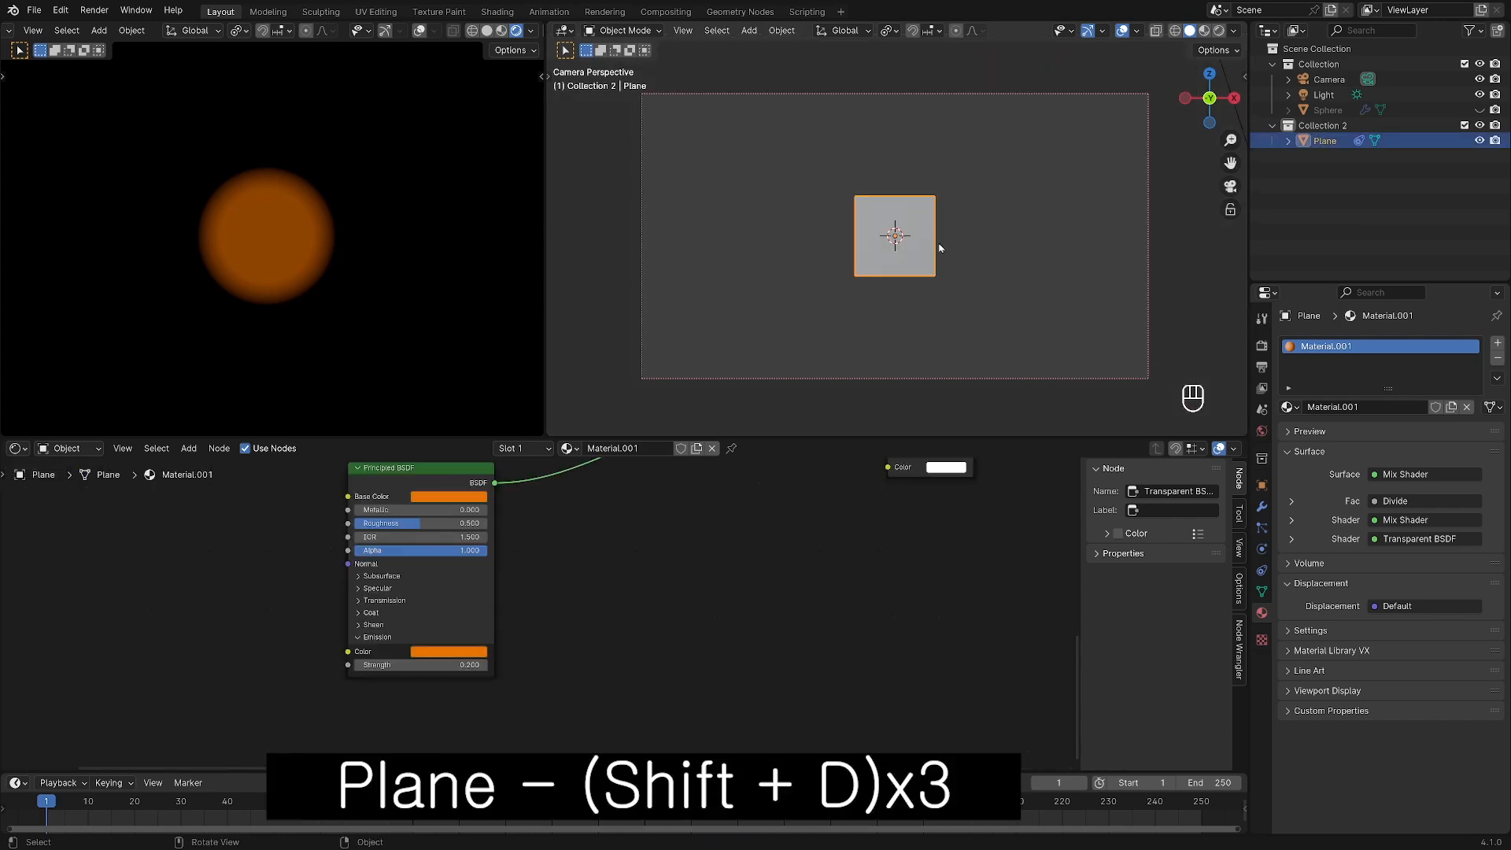
key(shift+d)
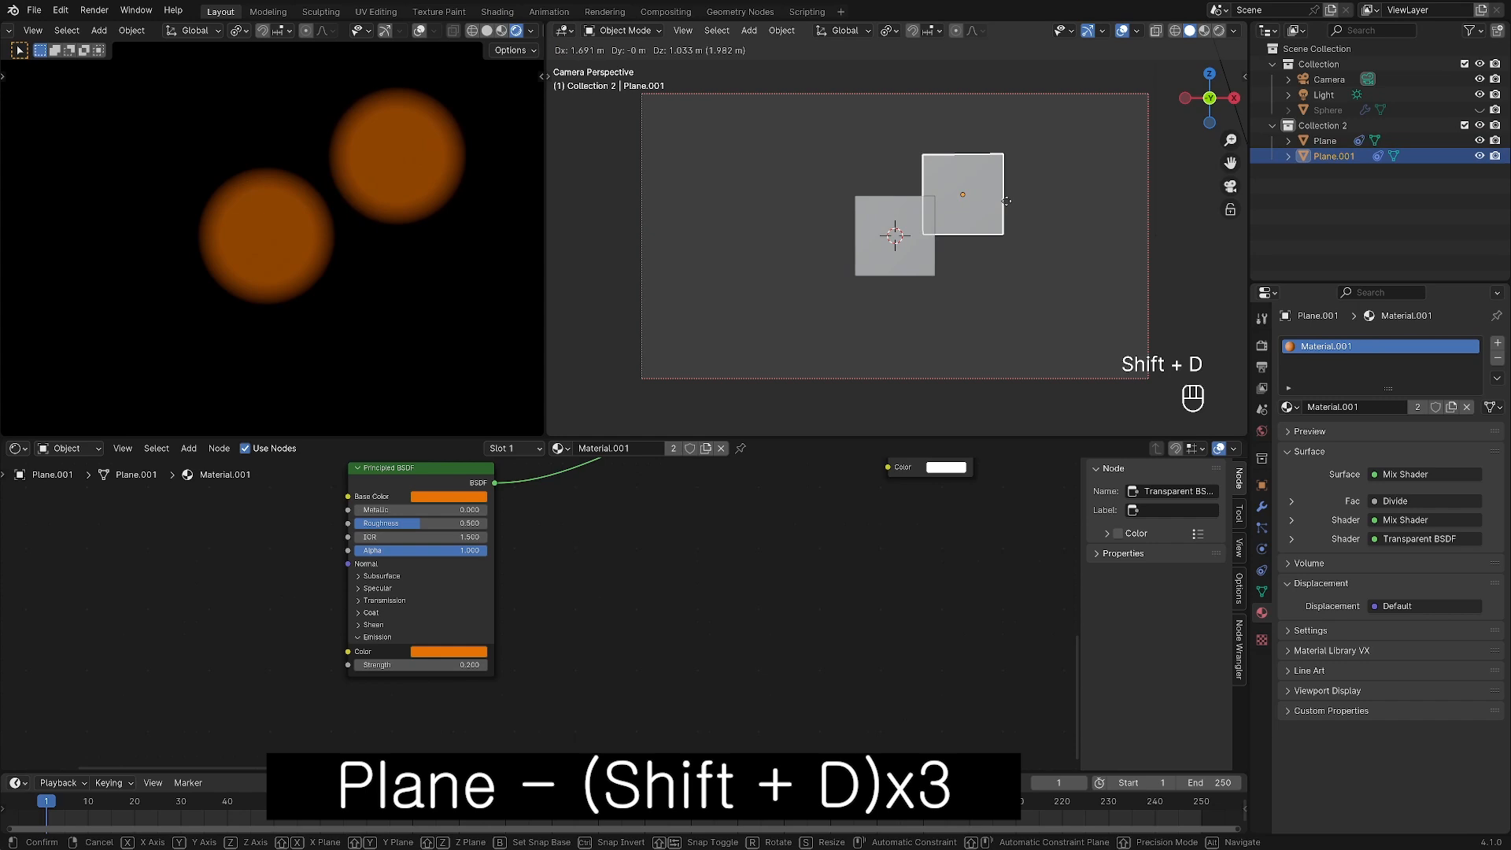
right_click(1006, 202)
key(shift+d)
right_click(1011, 165)
key(shift+d)
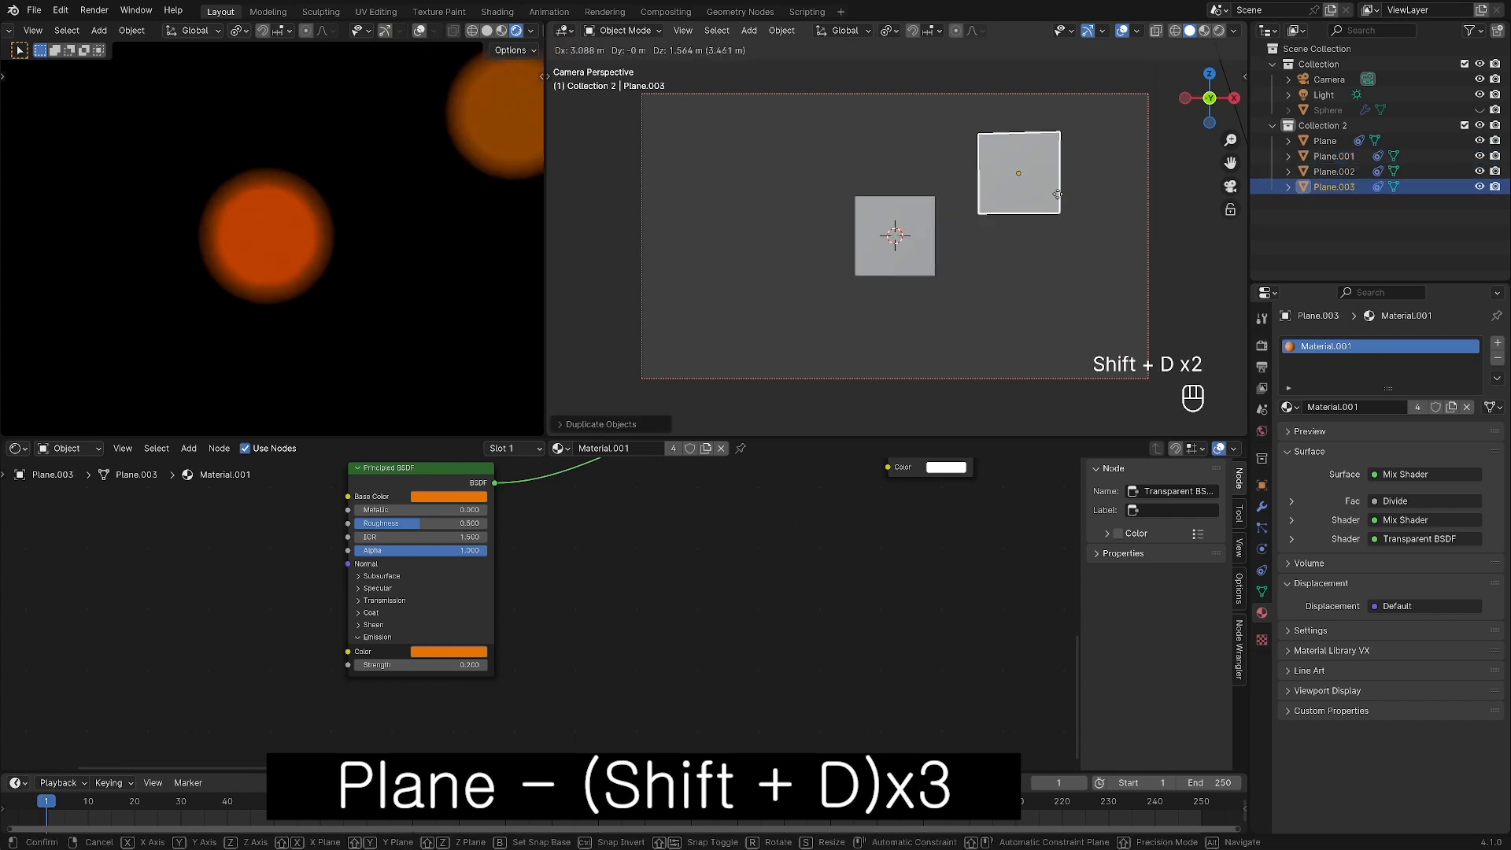
right_click(1046, 204)
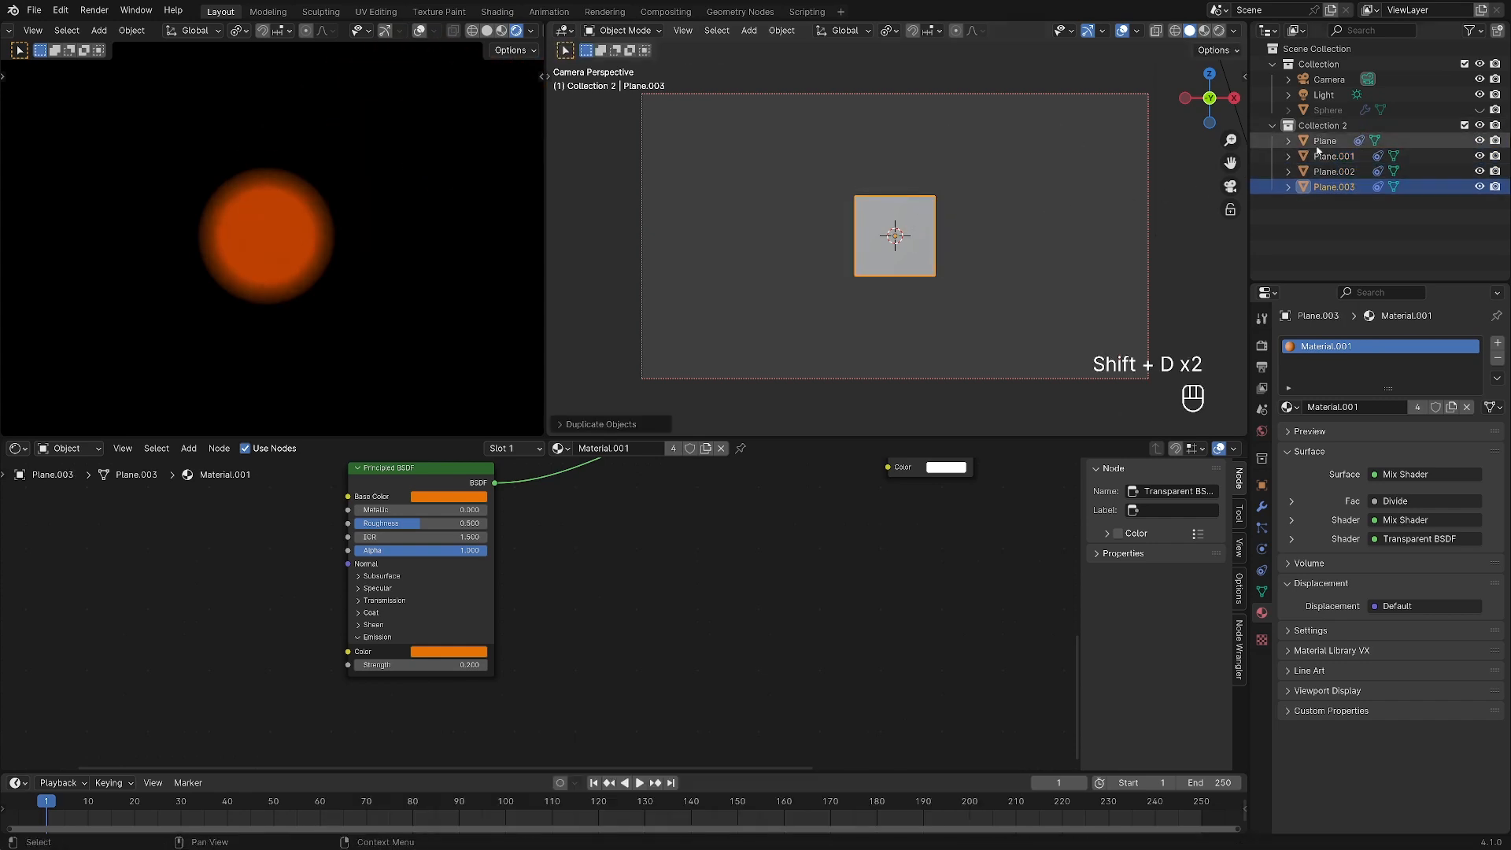
Make Plane.001's material a single-user copy and set its Principled BSDF emission strength to 0.25.
click(1314, 205)
click(1317, 143)
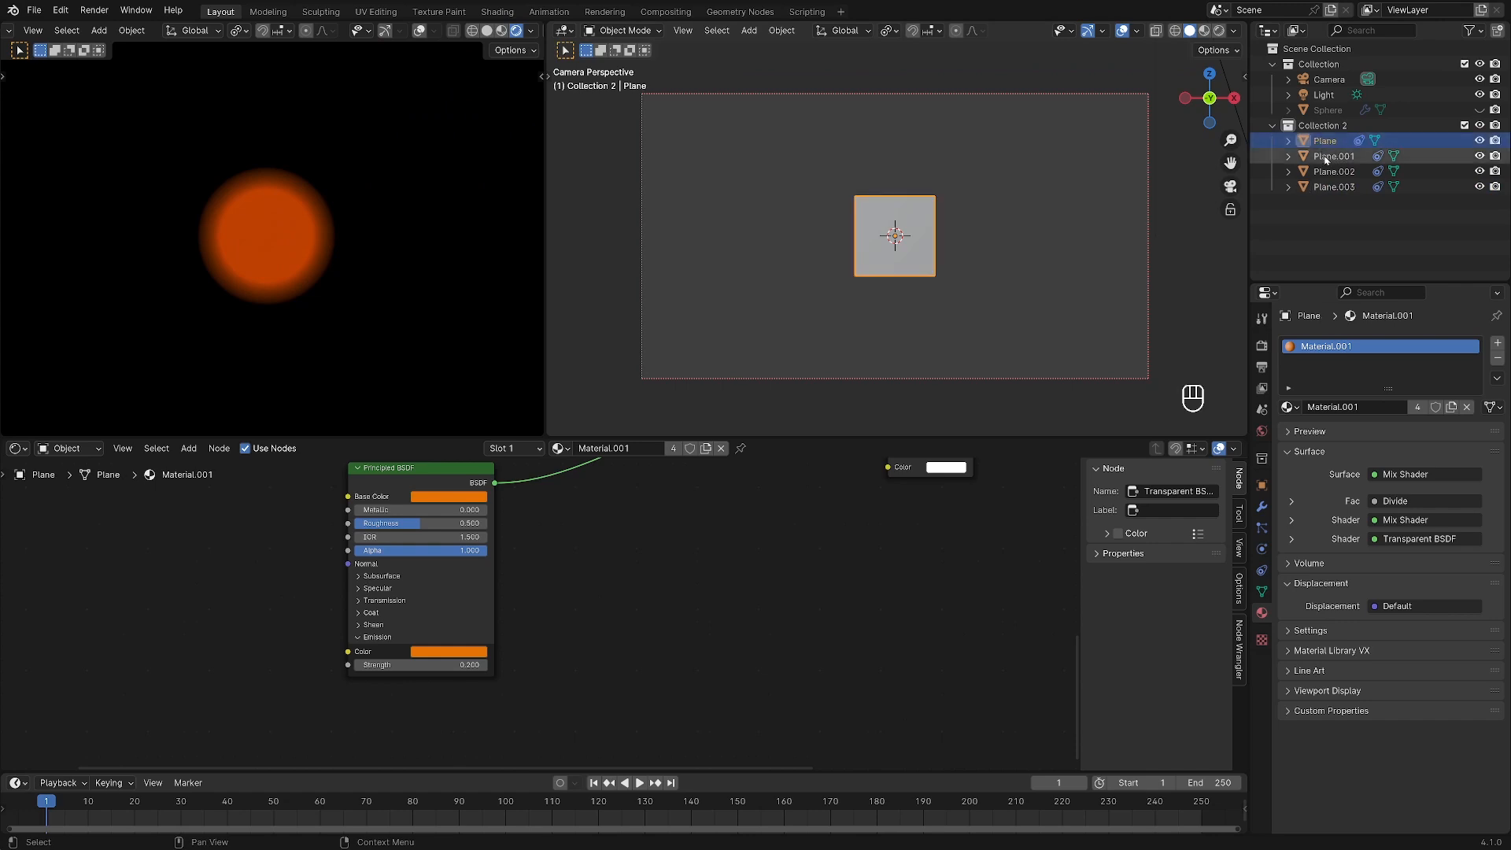
click(1326, 160)
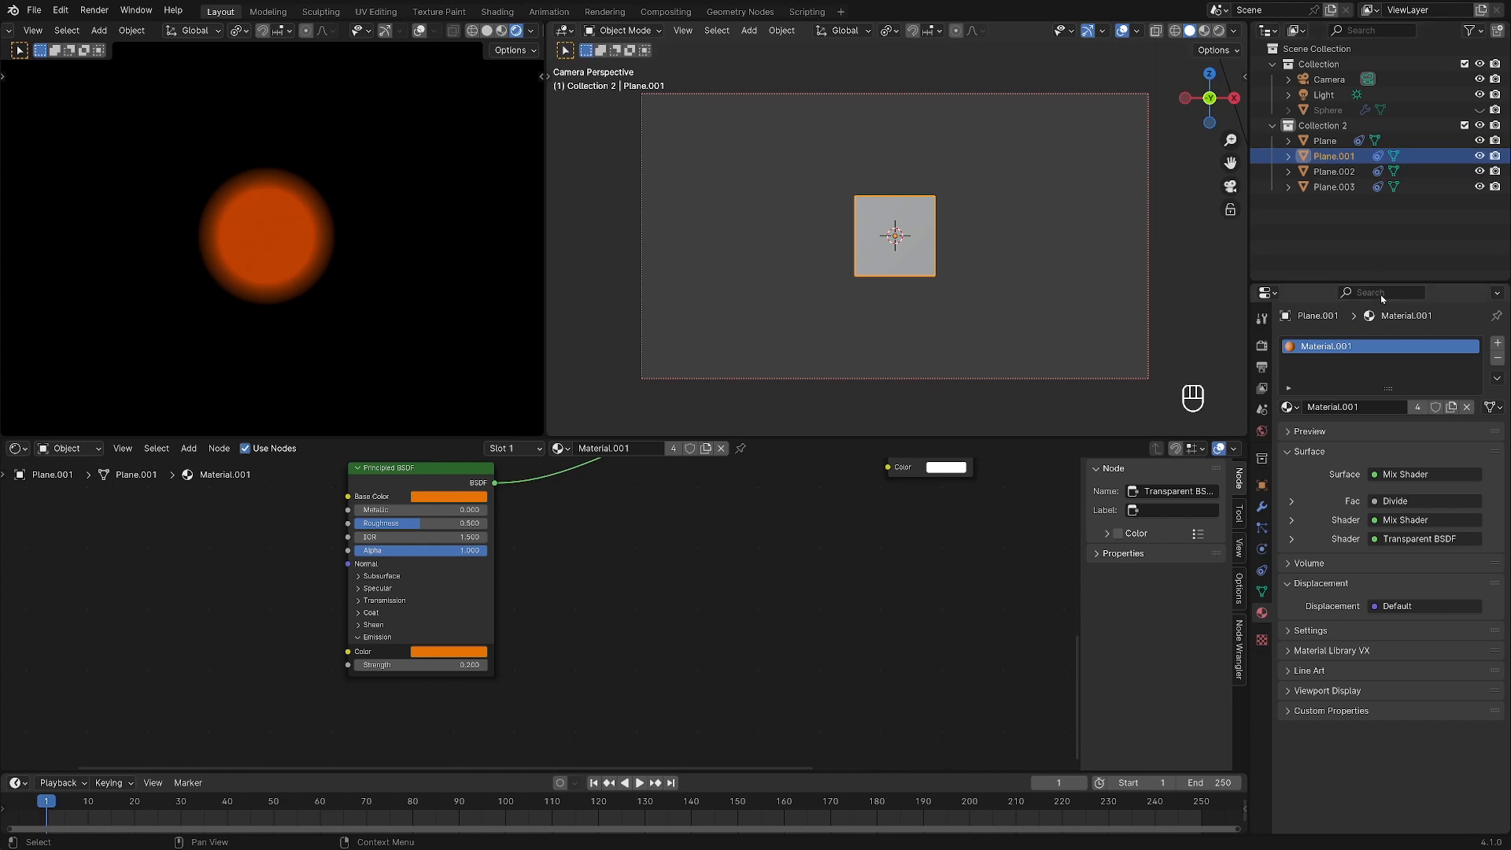
click(1414, 407)
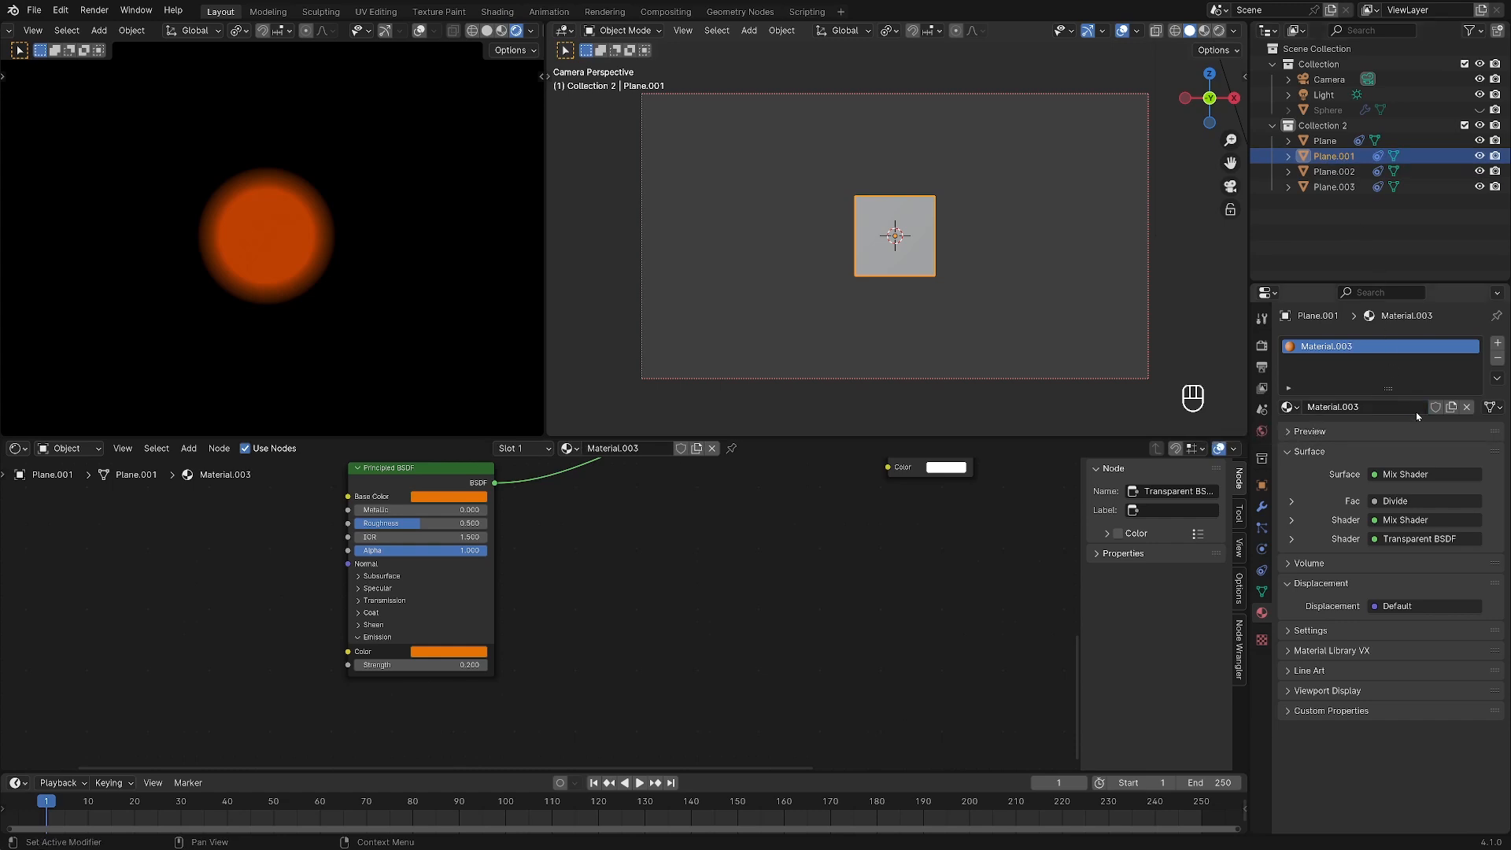
click(446, 664)
text(0.25)
key(Return)
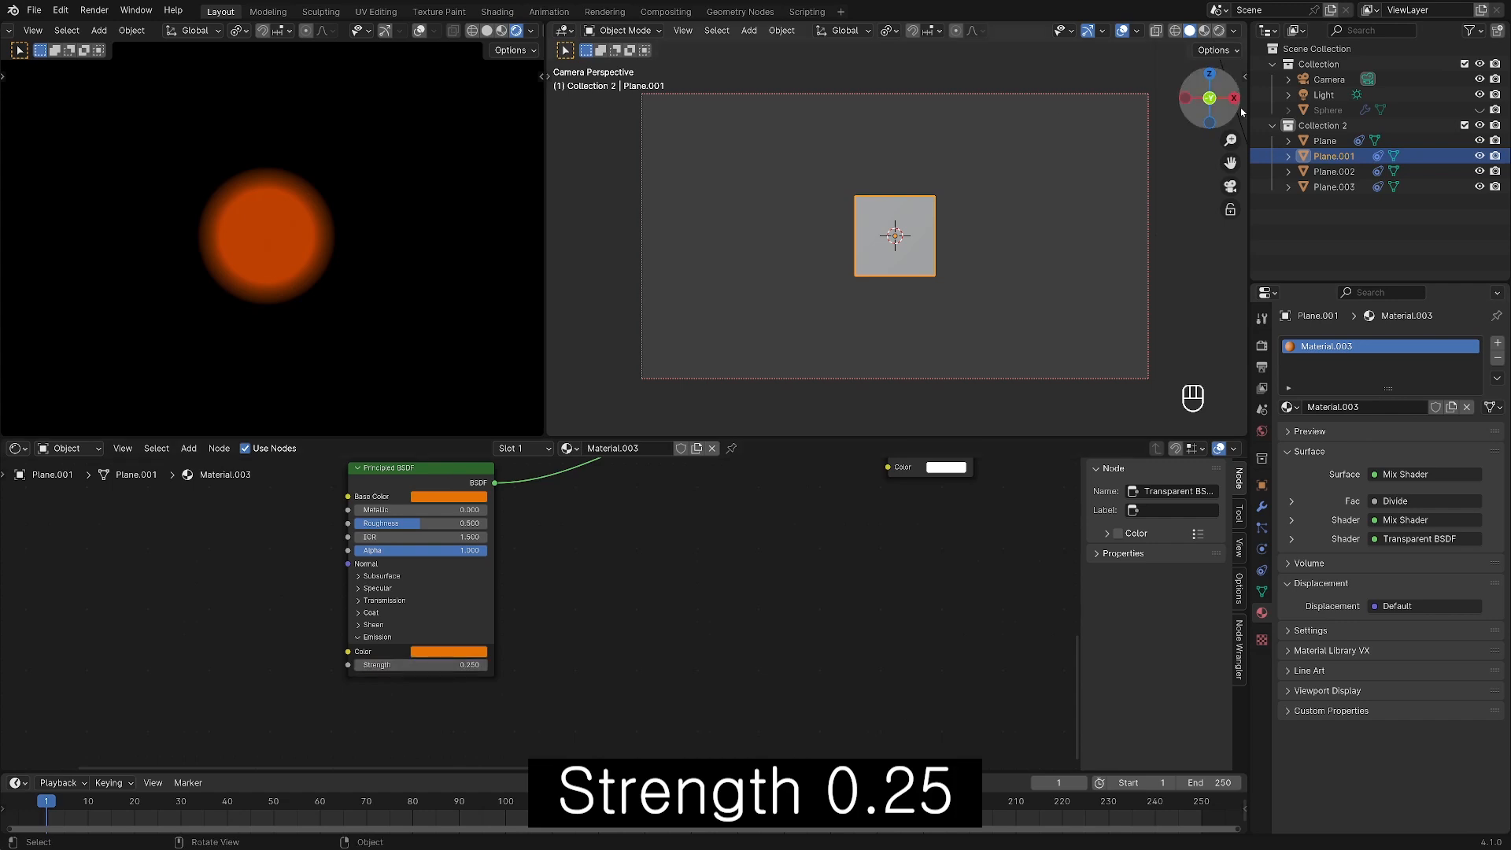
Make Plane.002's material a single-user copy and set its Principled BSDF emission strength to 0.3.
click(1336, 171)
click(1417, 406)
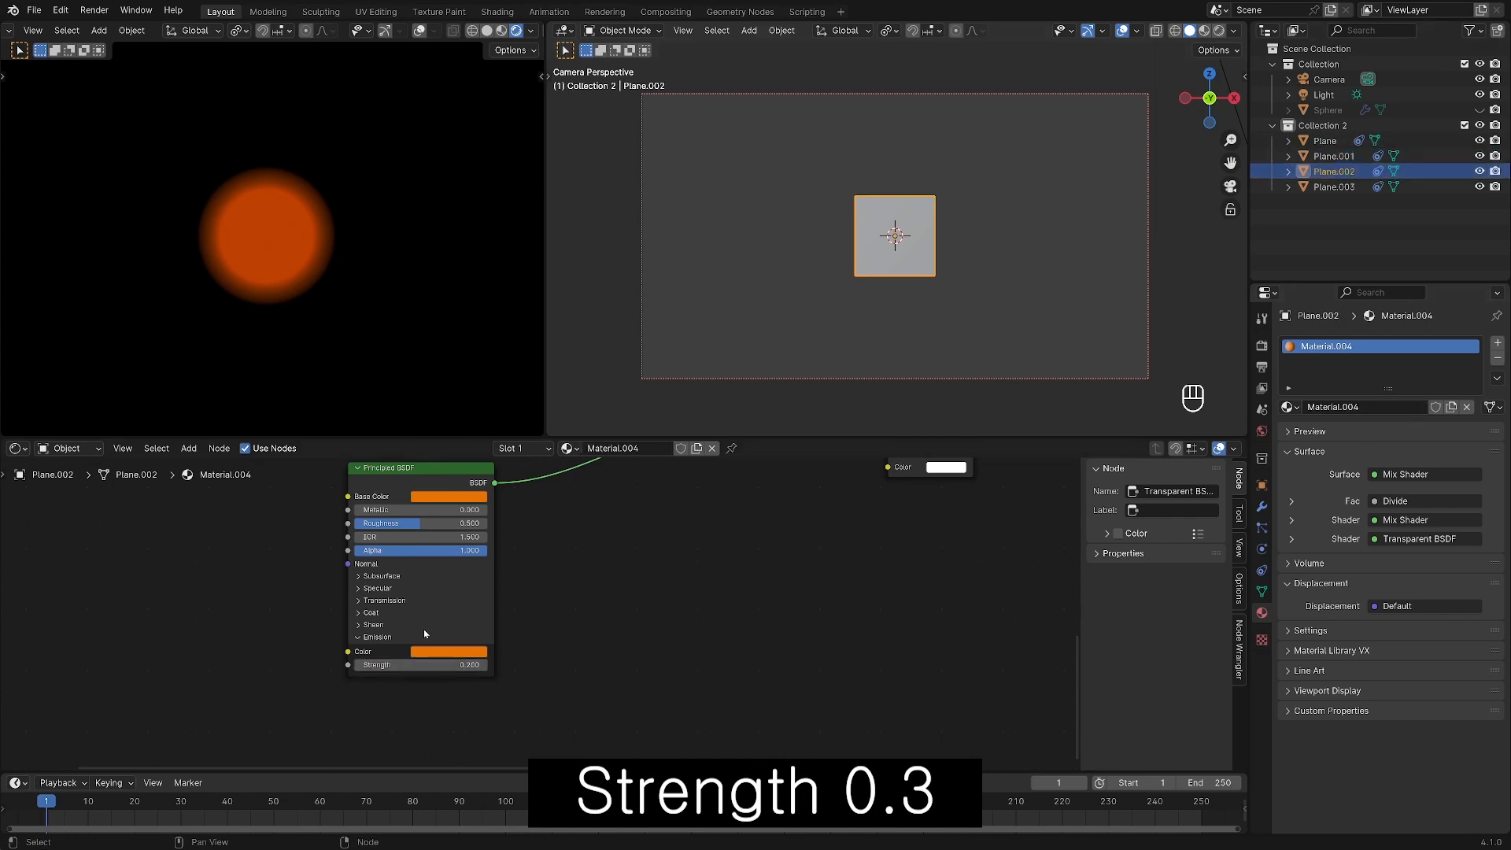
click(420, 664)
text(0.3)
key(Return)
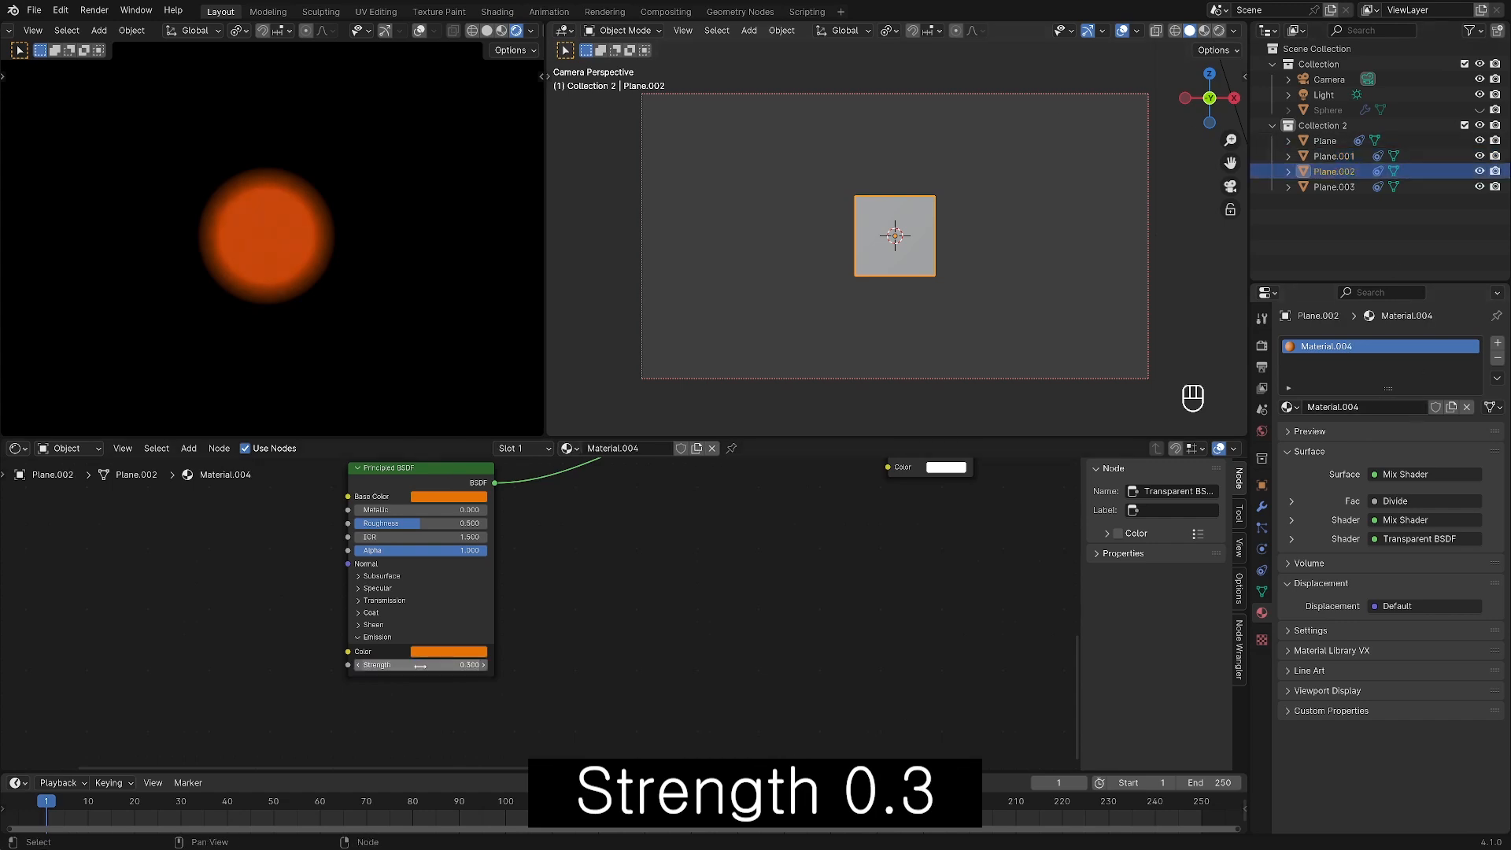
Give Plane.003 a single-user material copy with emission strength 0.3 and a slightly less saturated orange emission color, and save the file.
click(1338, 187)
click(1417, 407)
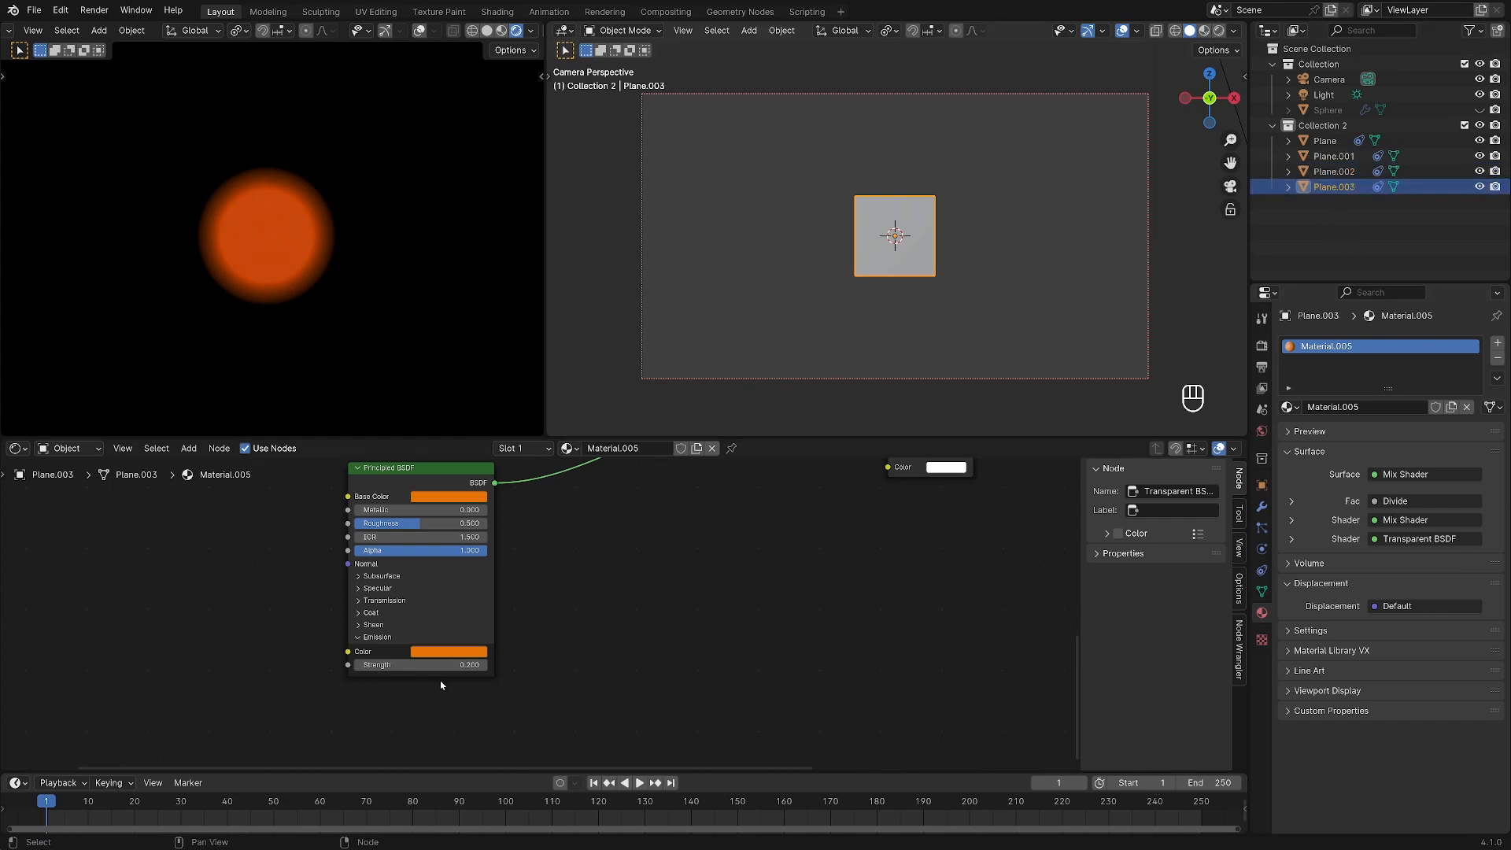
click(447, 664)
text(0.3)
key(Return)
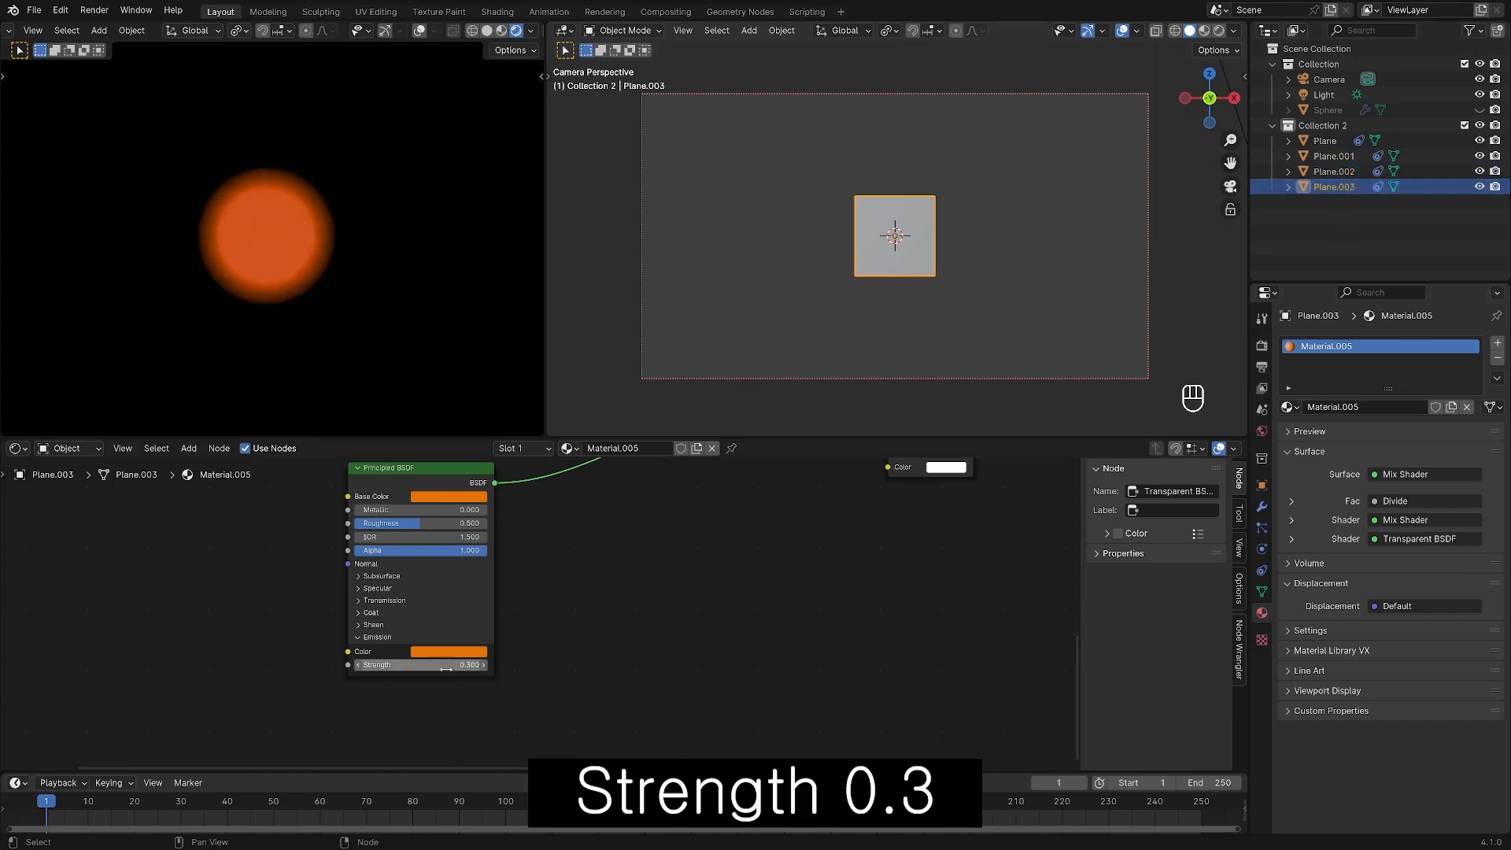
click(449, 652)
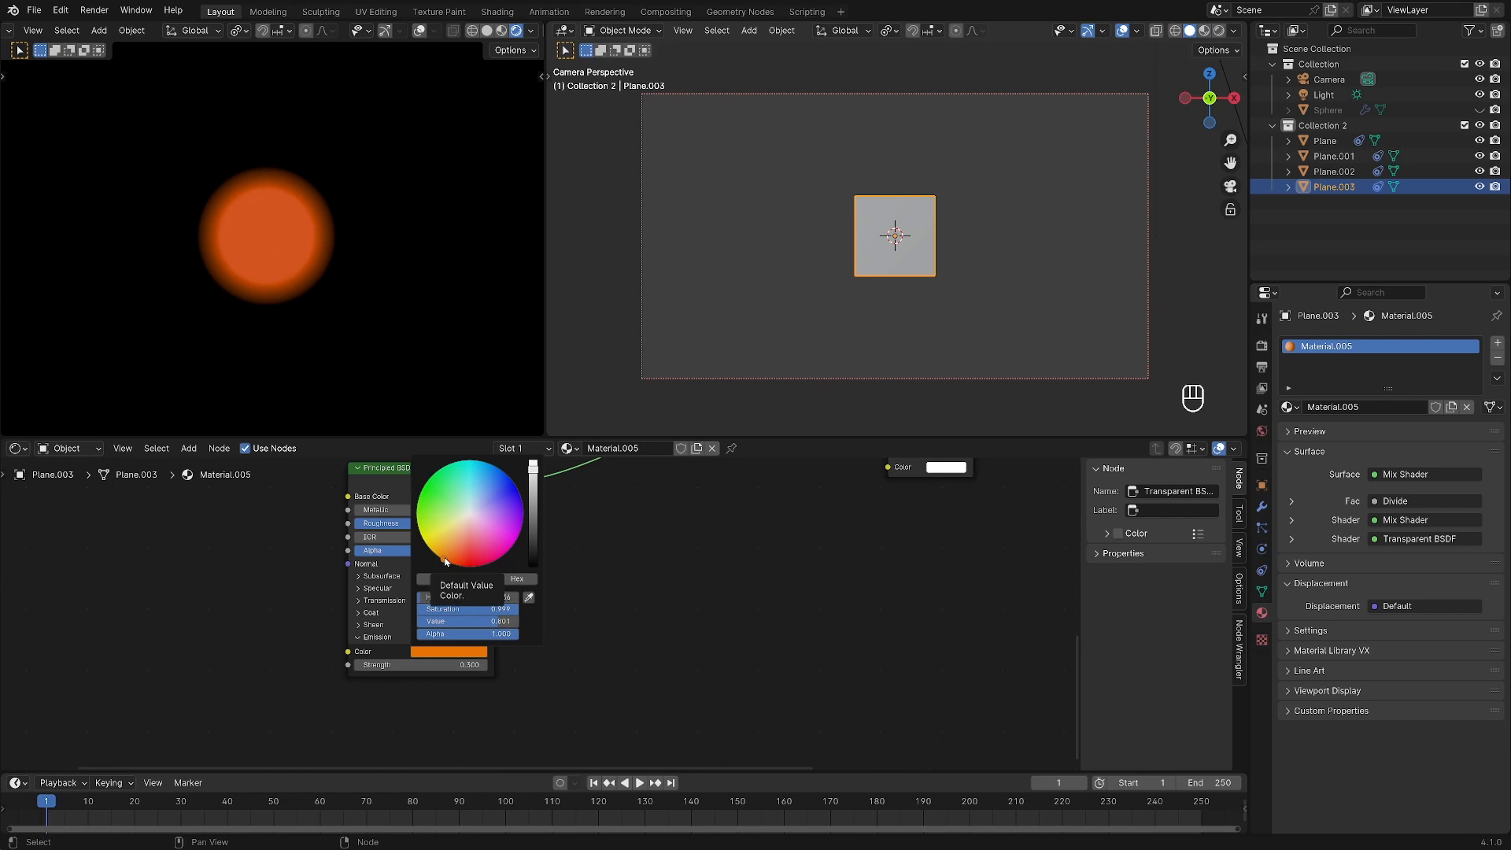
drag(446, 560, 445, 556)
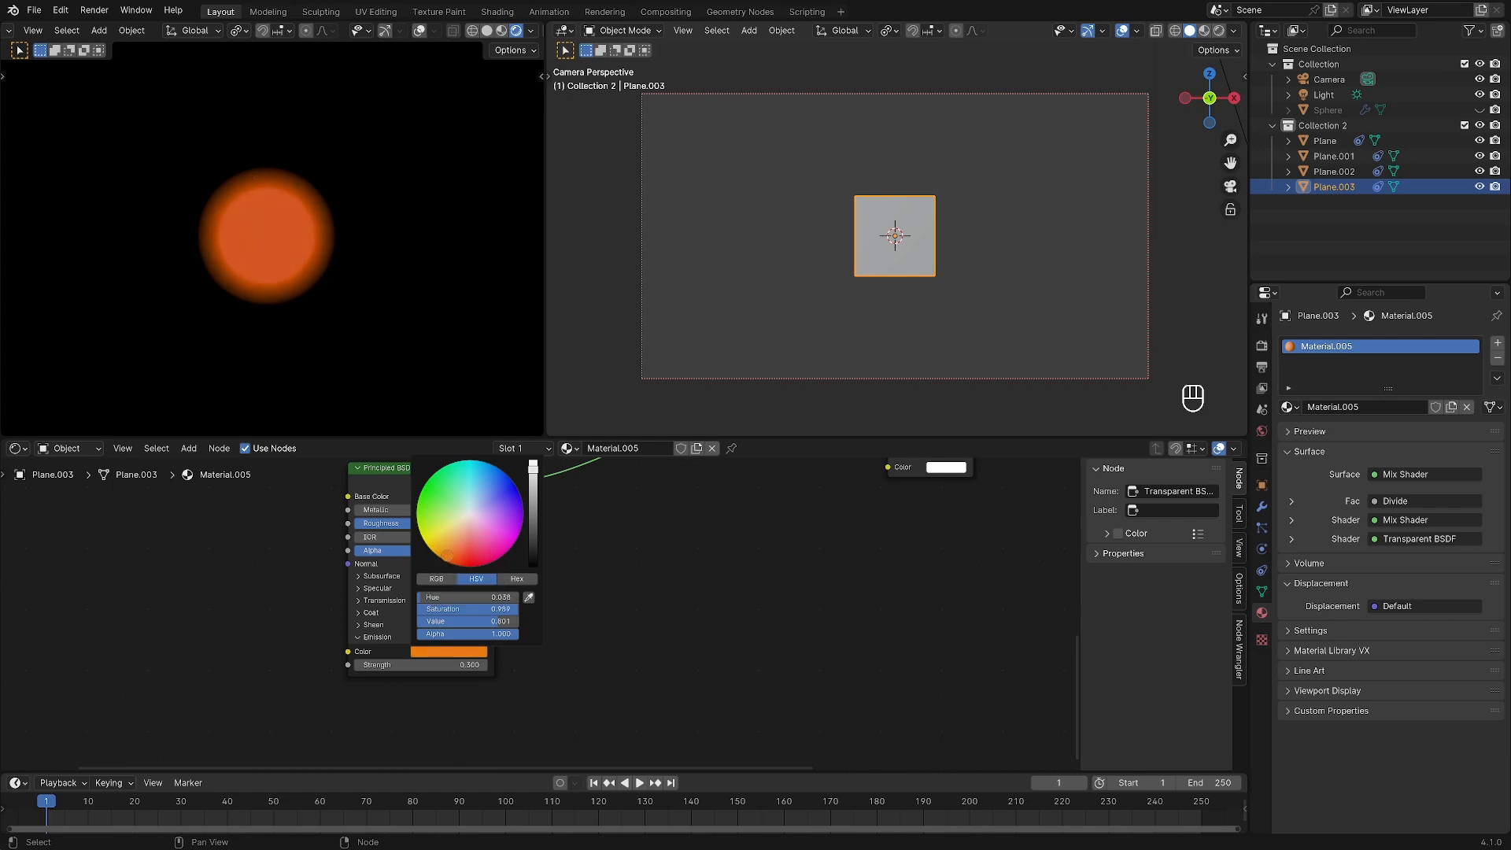
key(ctrl+s)
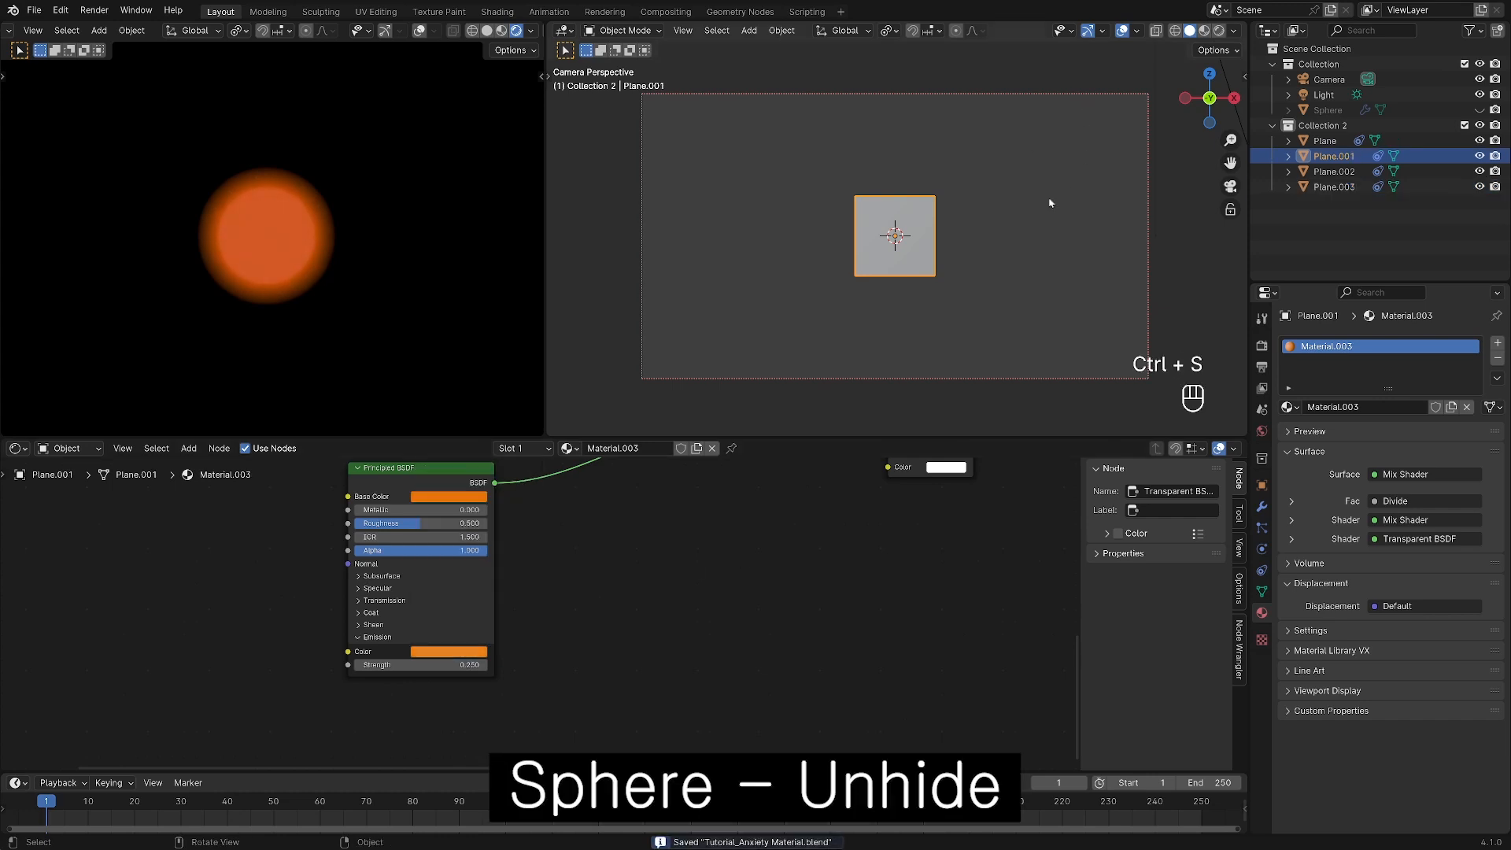
Unhide the sphere in the viewport and exclude Collection 2 from the view layer.
click(1049, 203)
click(1480, 110)
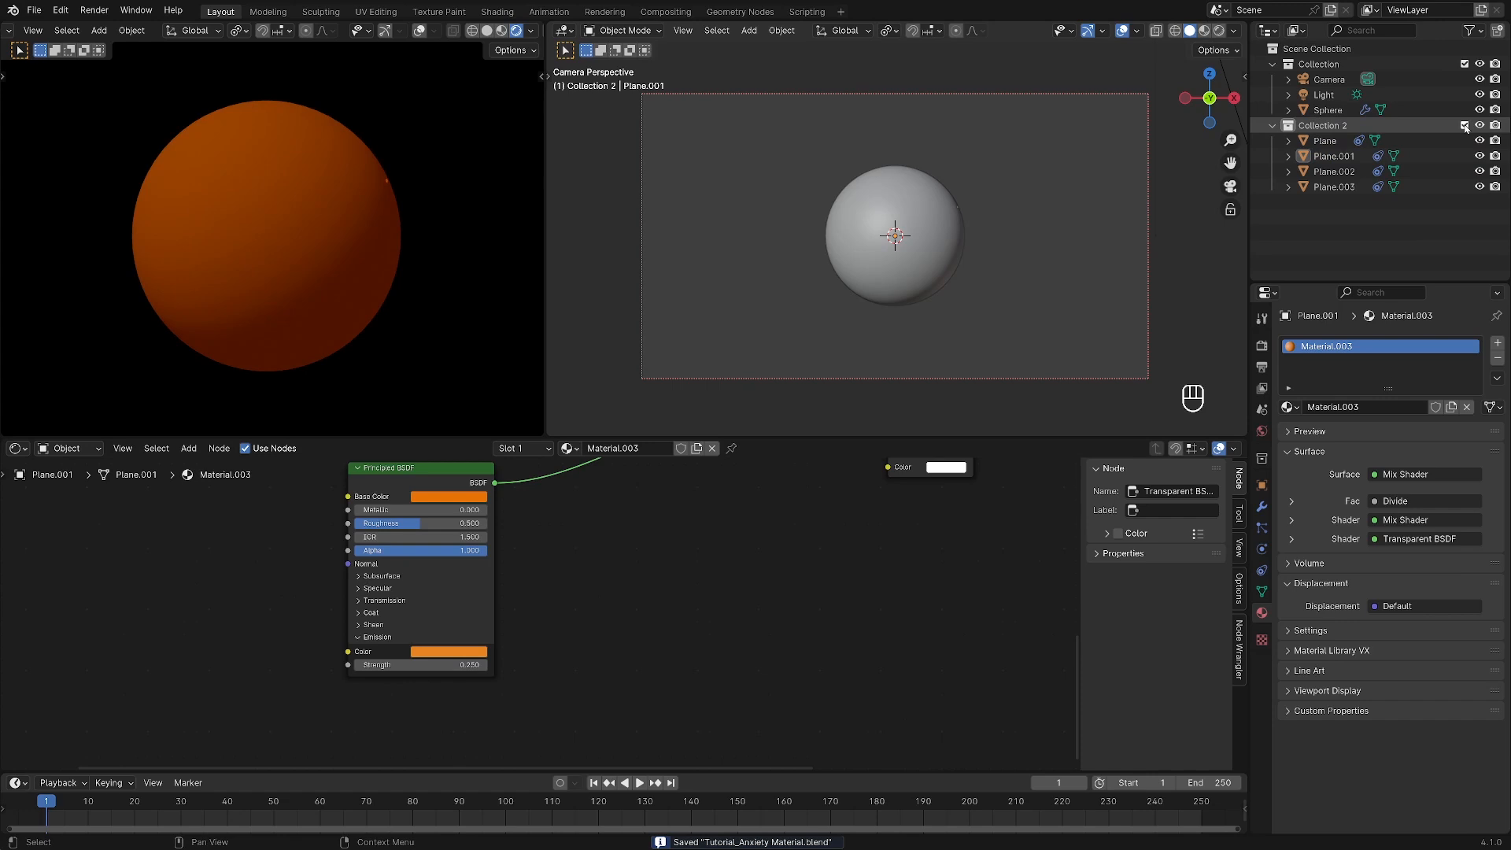
click(1463, 125)
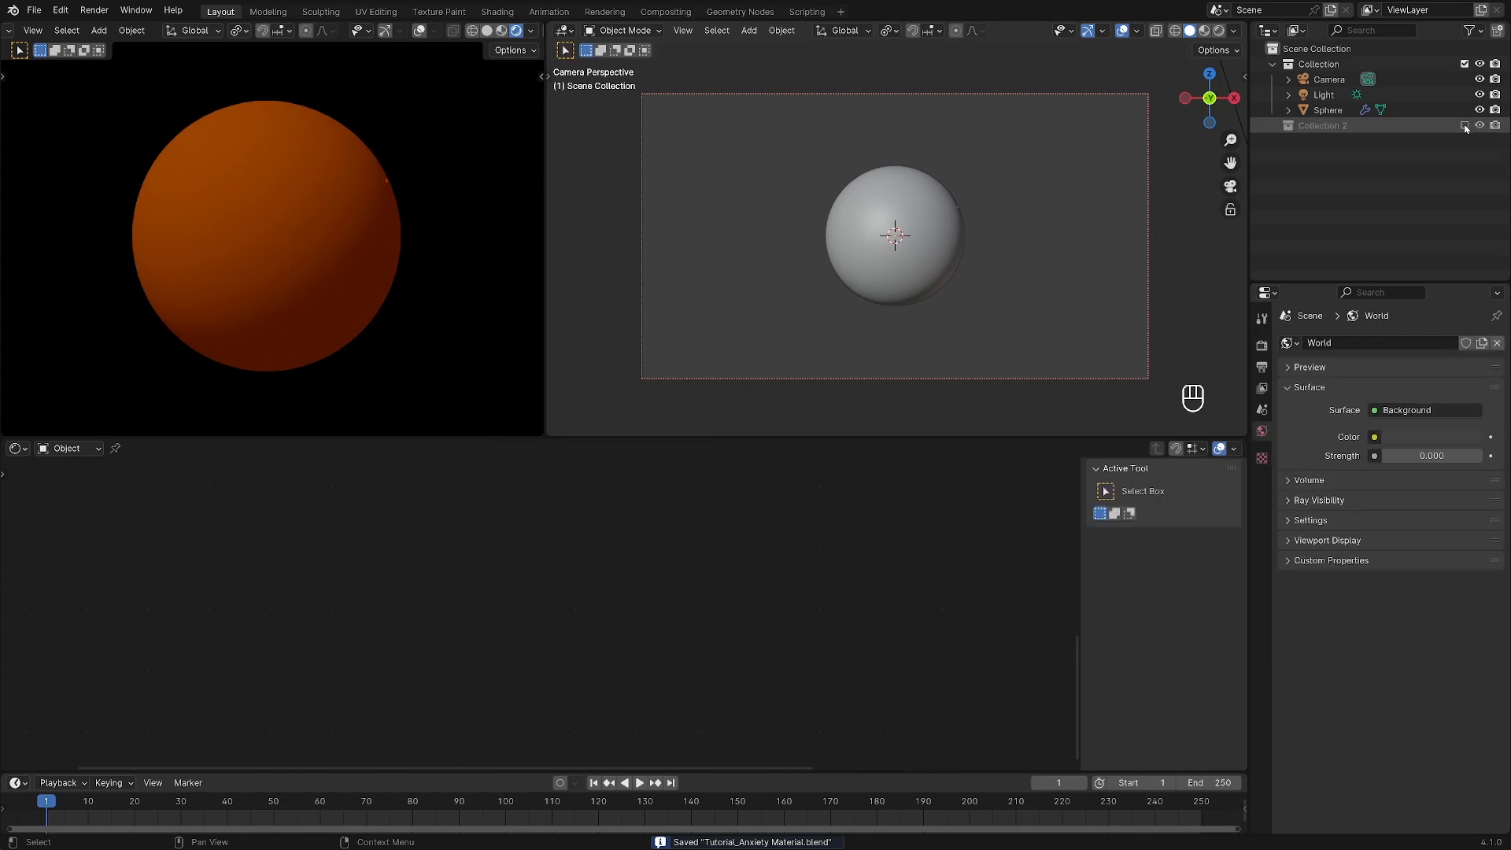
Render the sphere's particles as a collection, using Collection 2 with Pick Random enabled, and play the animation to check them.
click(1321, 111)
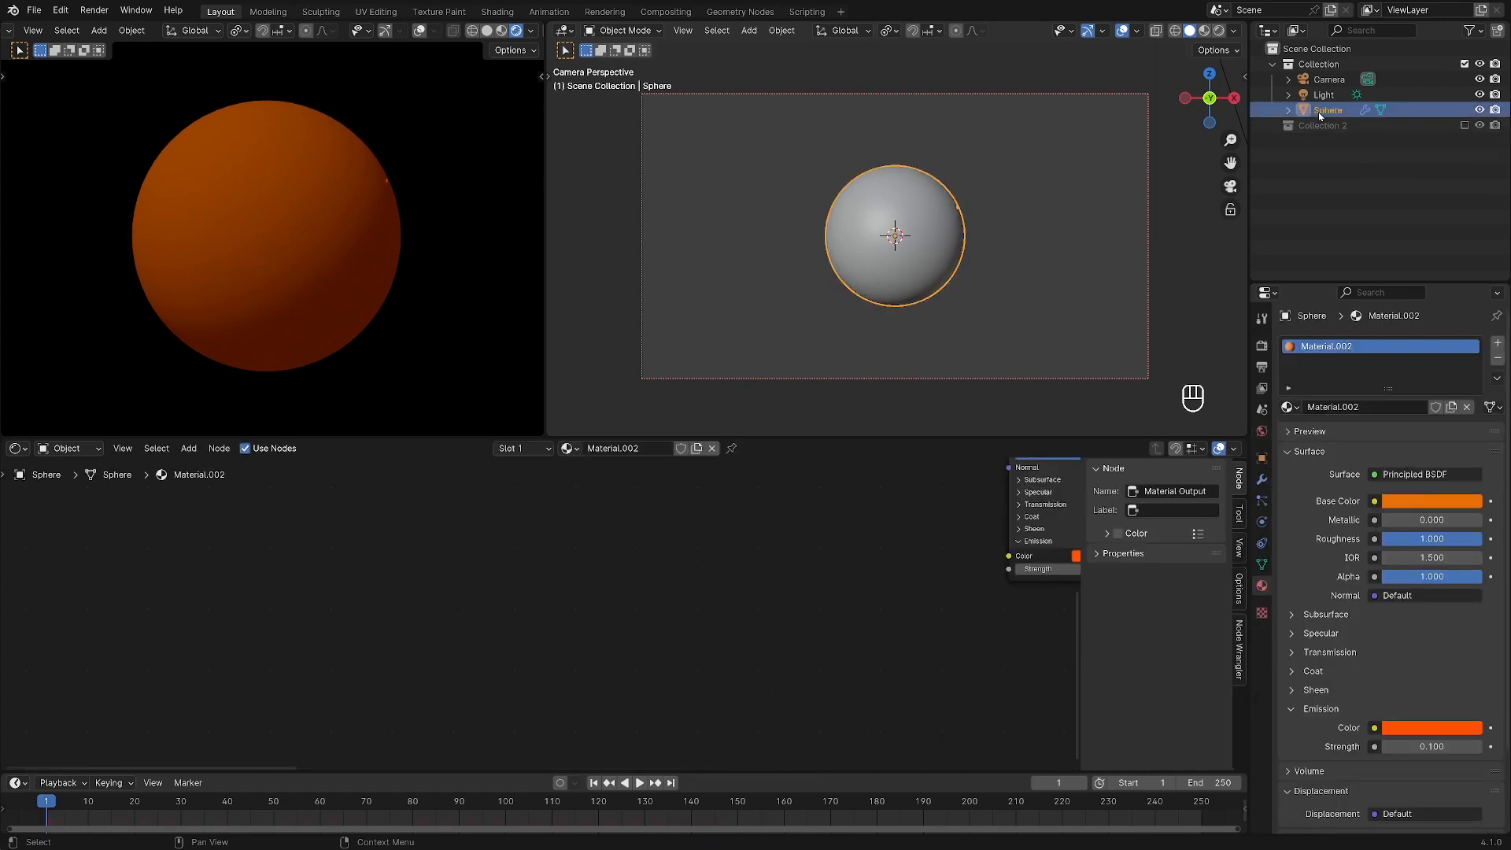
click(1262, 501)
drag(883, 439, 901, 541)
scroll(1310, 544, down, 6)
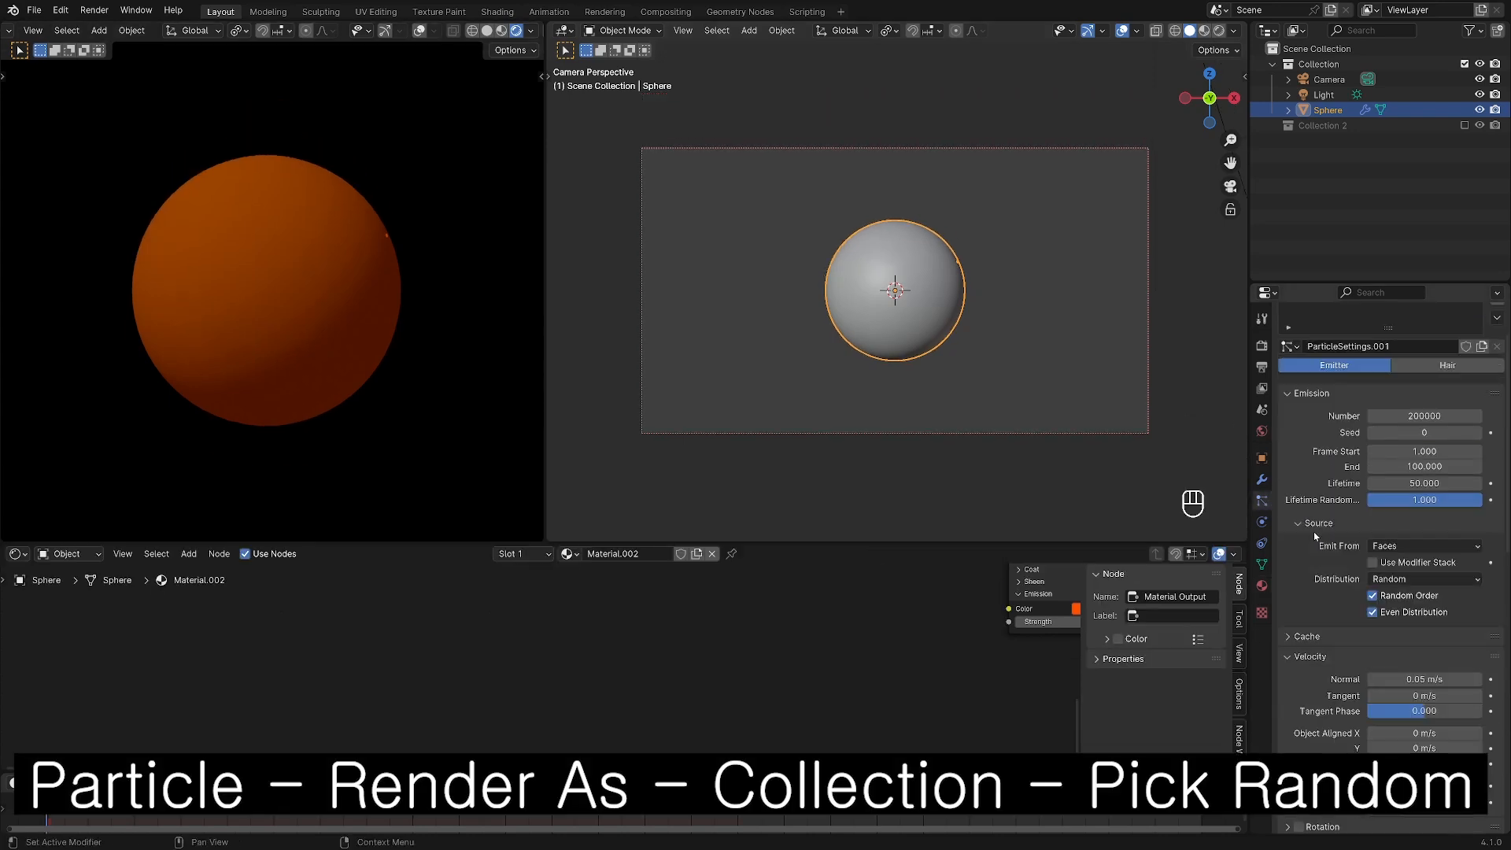
scroll(1310, 545, down, 5)
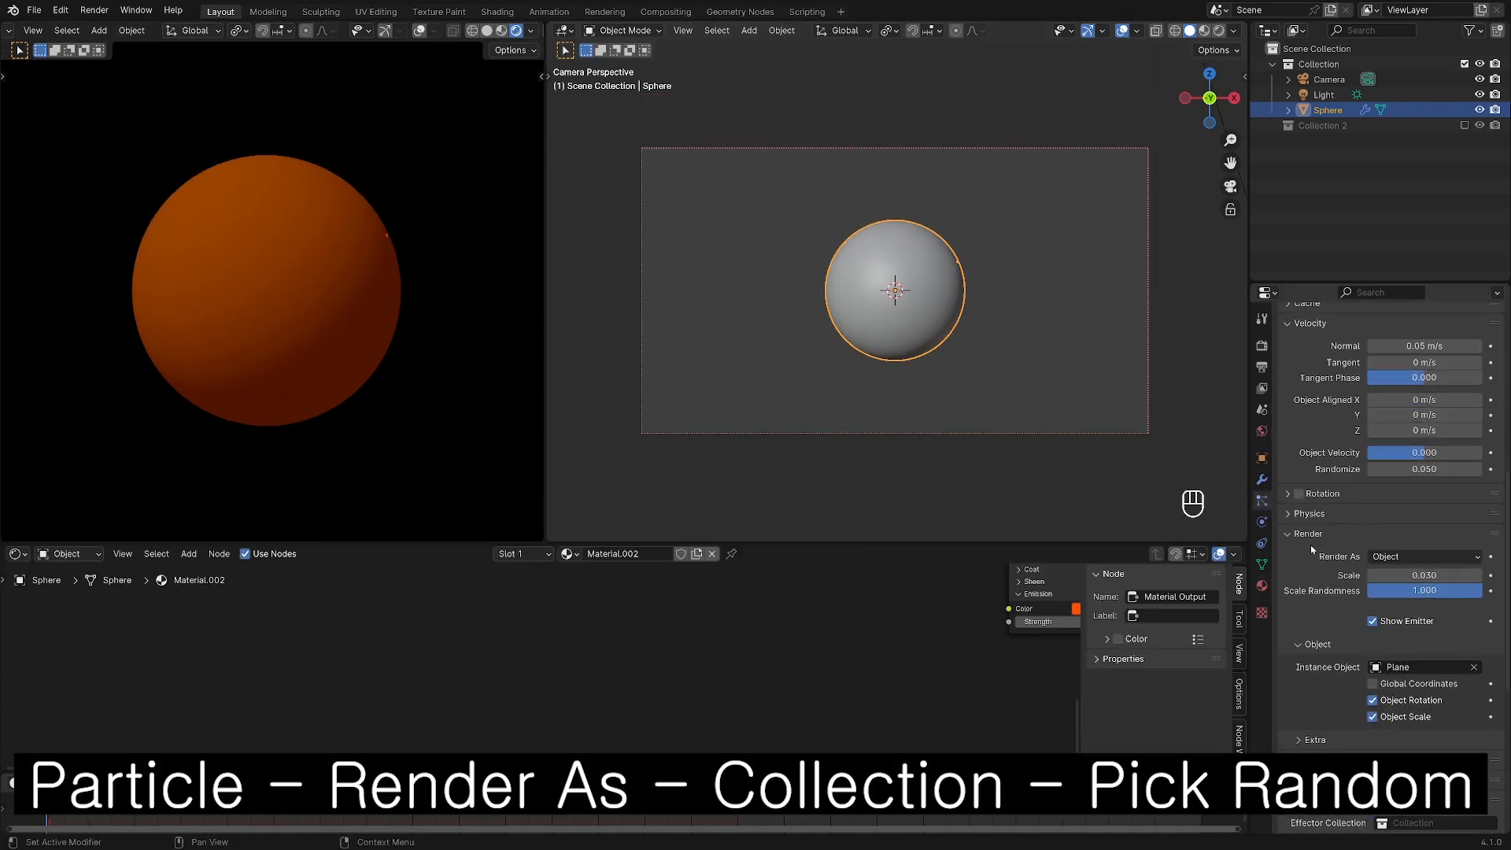
click(1394, 557)
click(1400, 657)
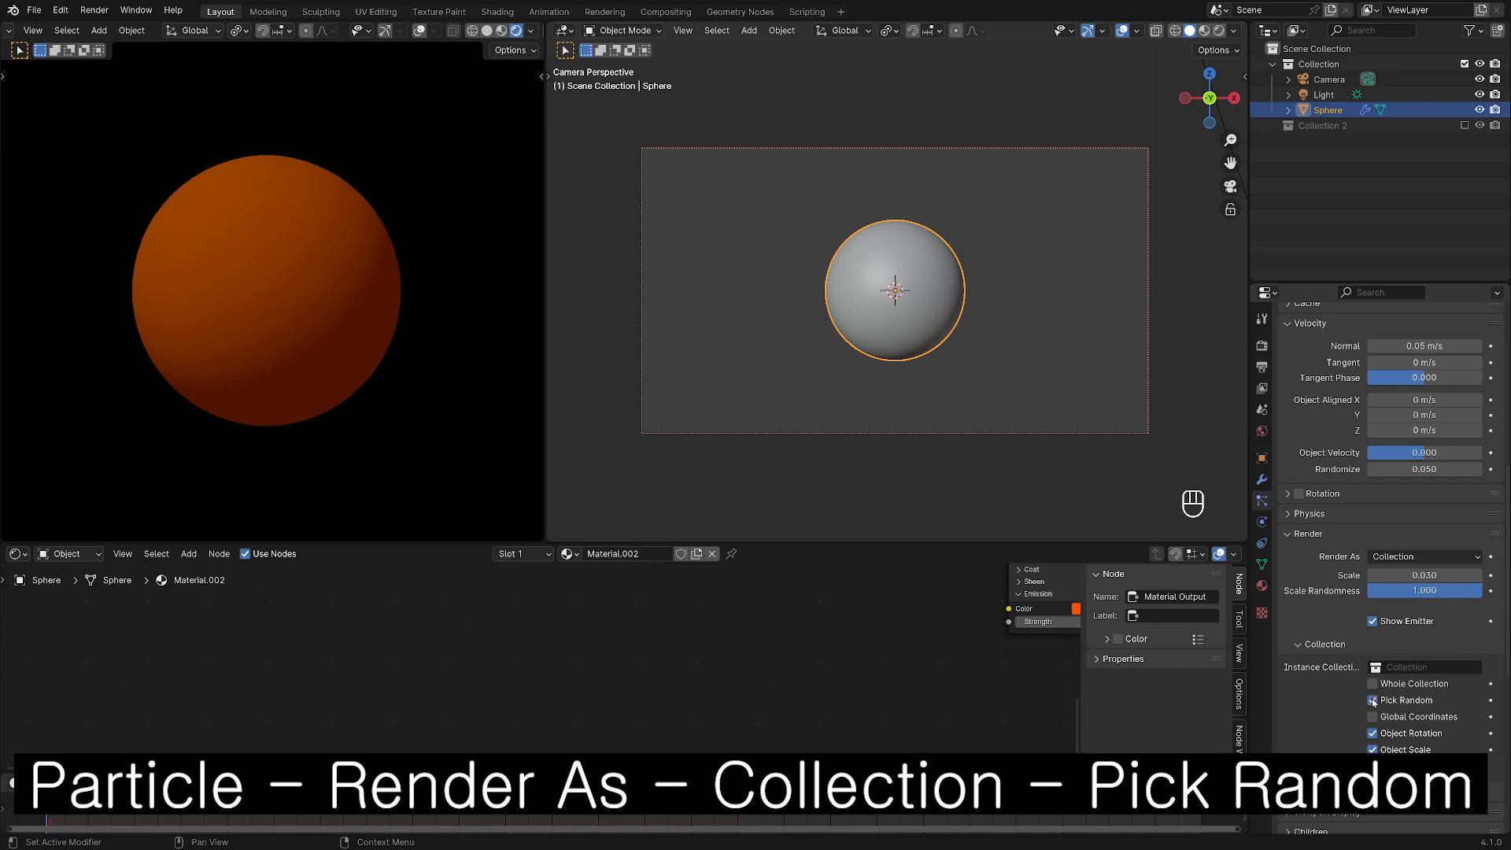
click(1373, 701)
click(1366, 670)
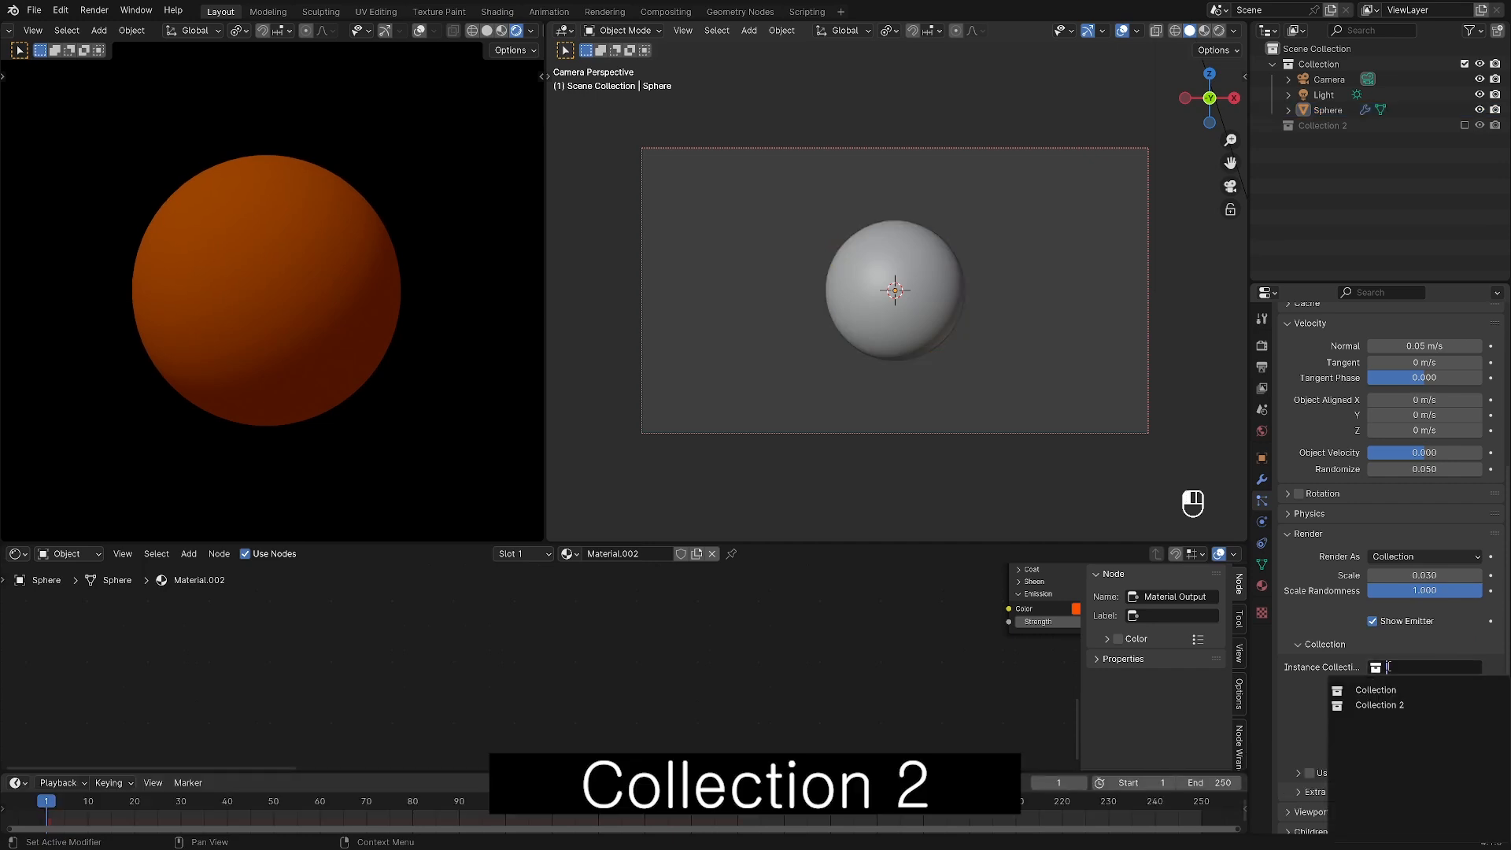
click(1379, 706)
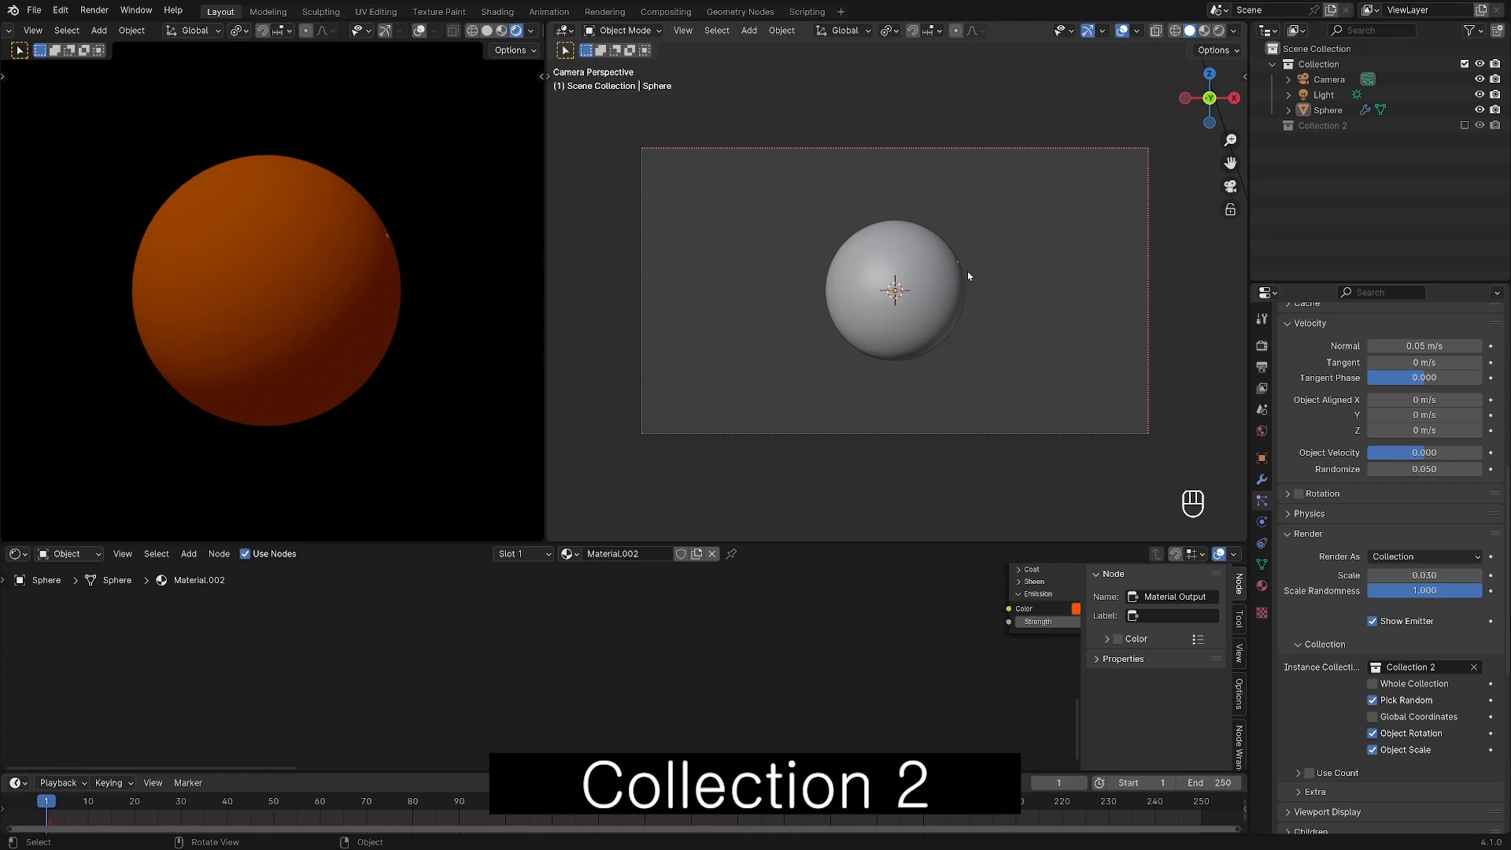
key(space)
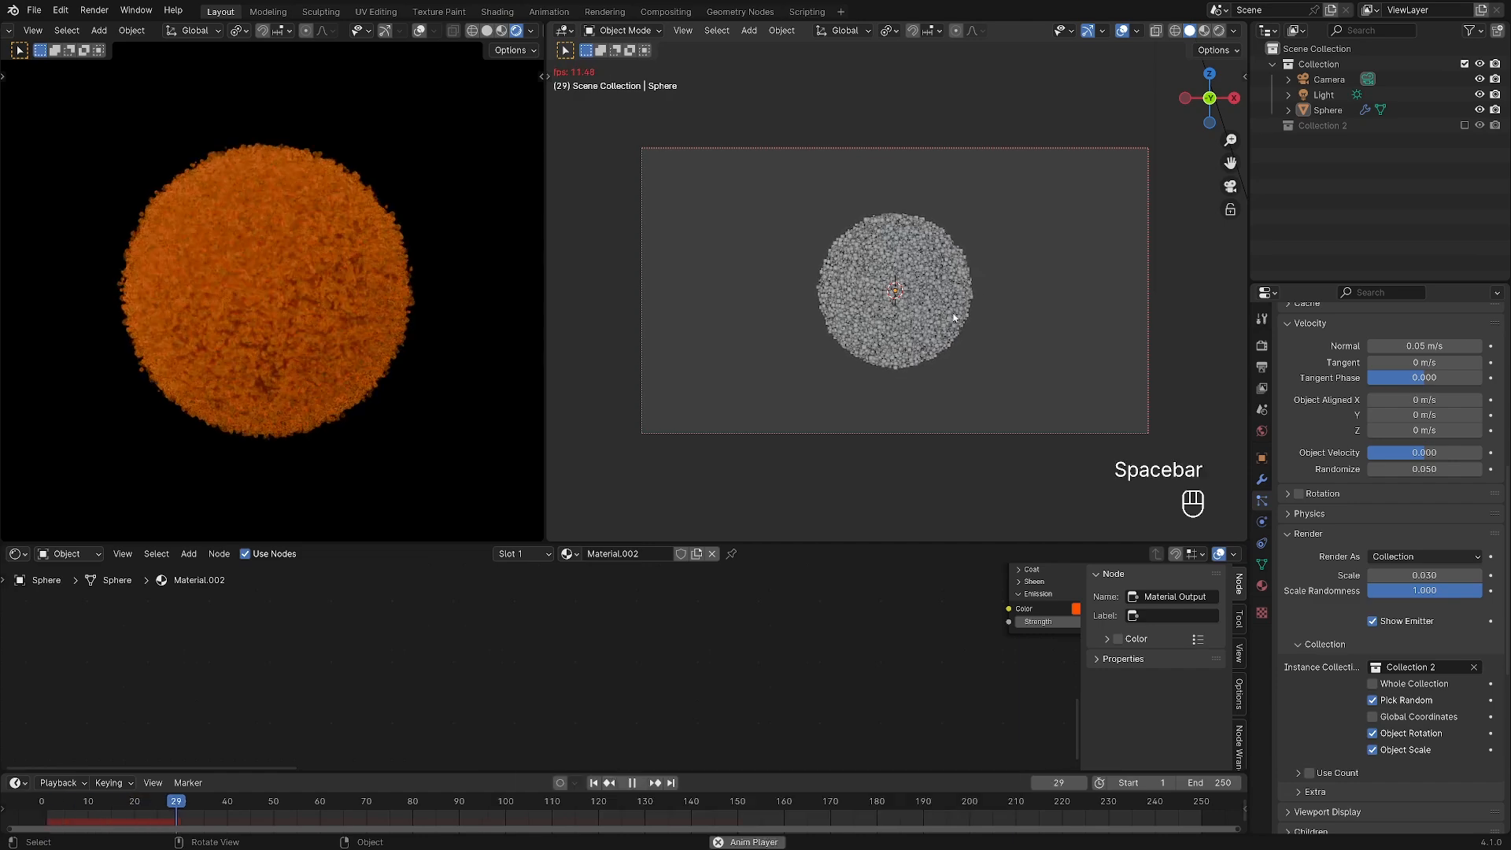
Stop the animation playback and save the file.
key(space)
key(ctrl+s)
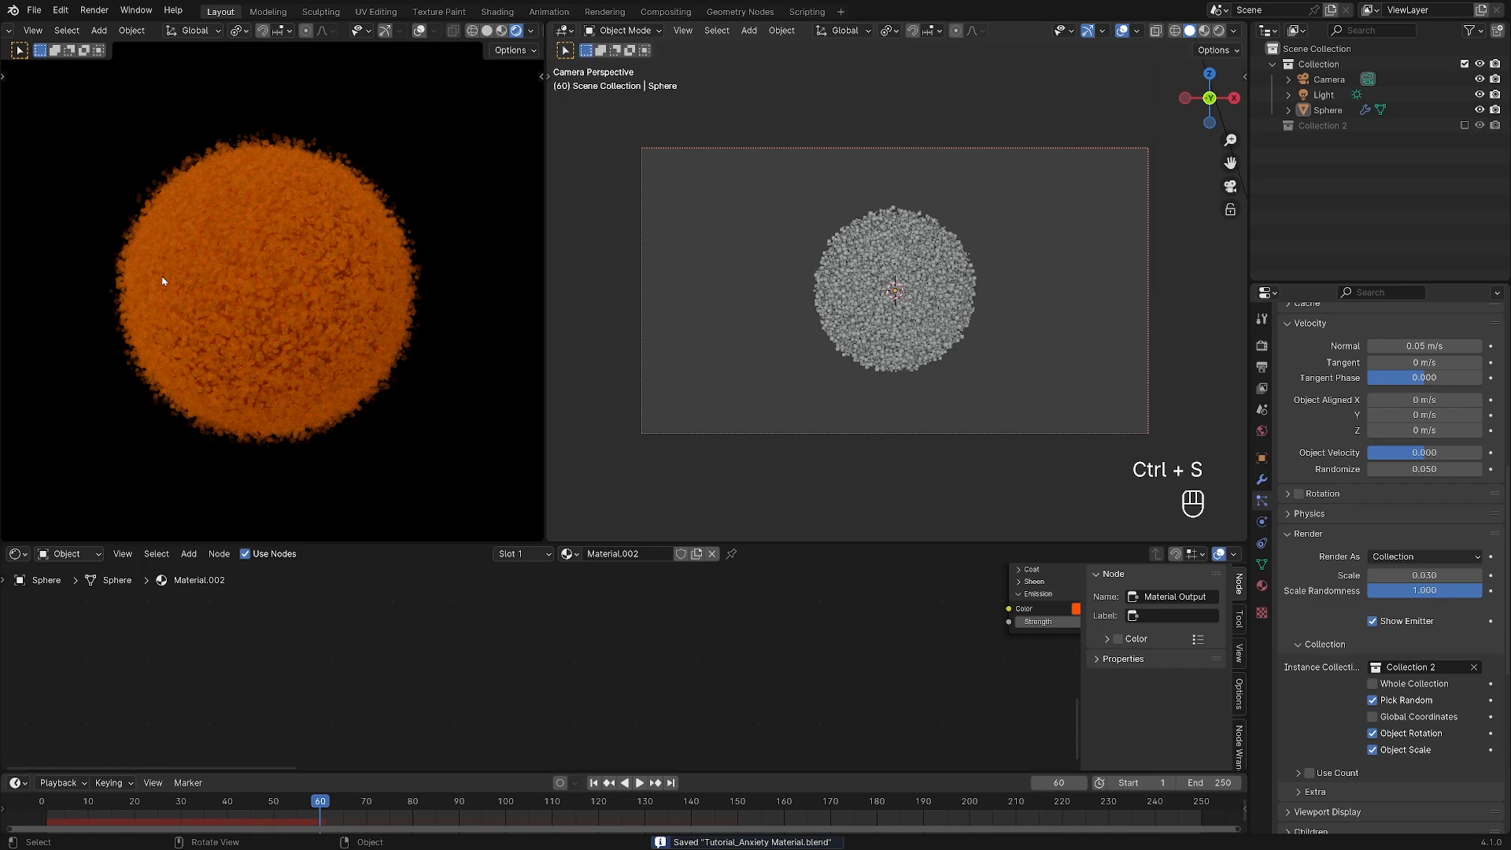
scroll(163, 281, up, 3)
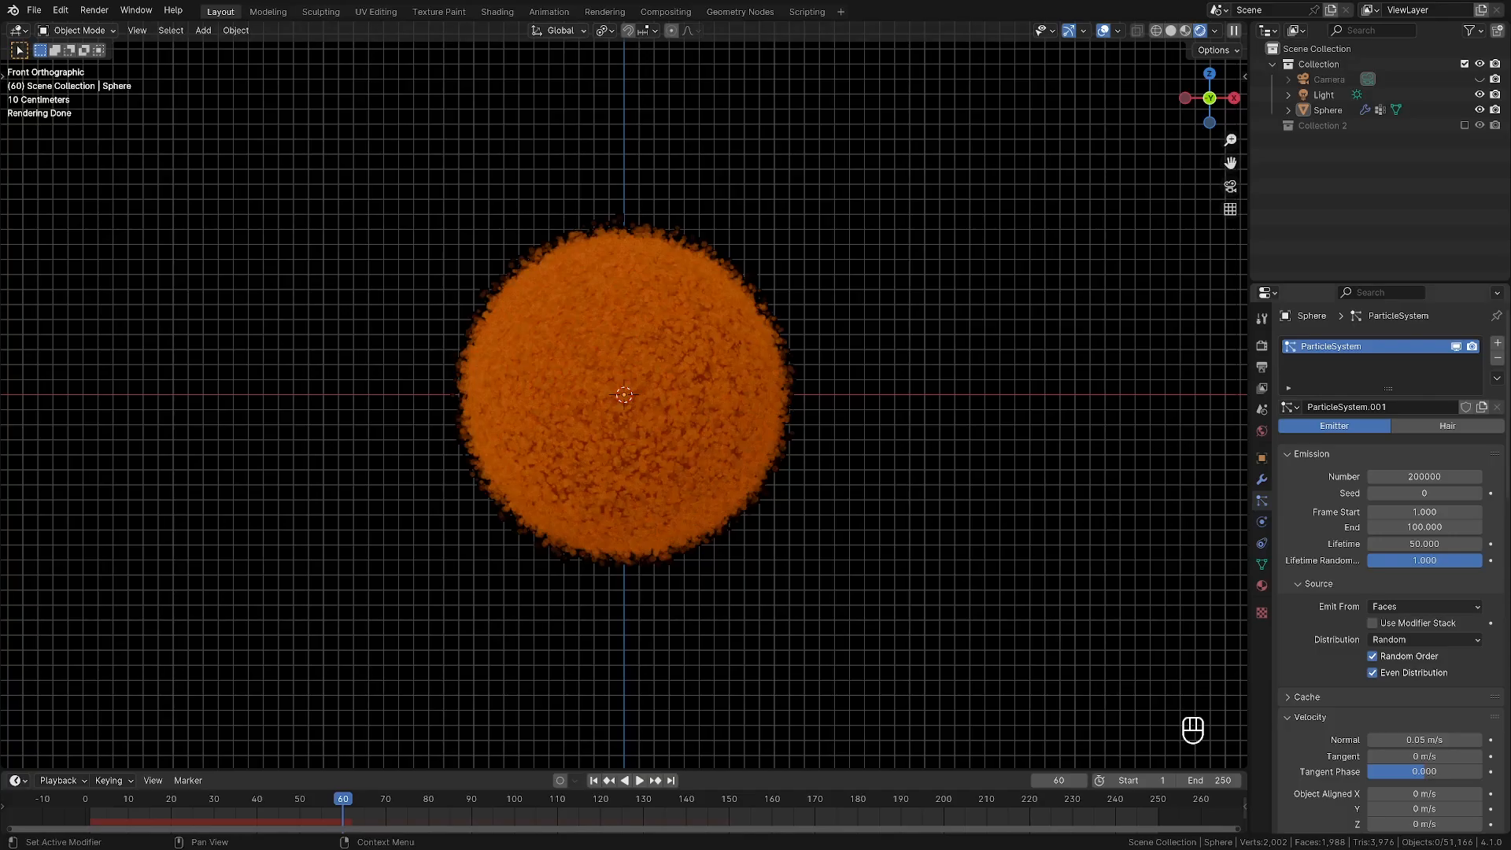
Hide the sphere's existing particle system in the viewport and rename its particle settings "skin".
click(1456, 346)
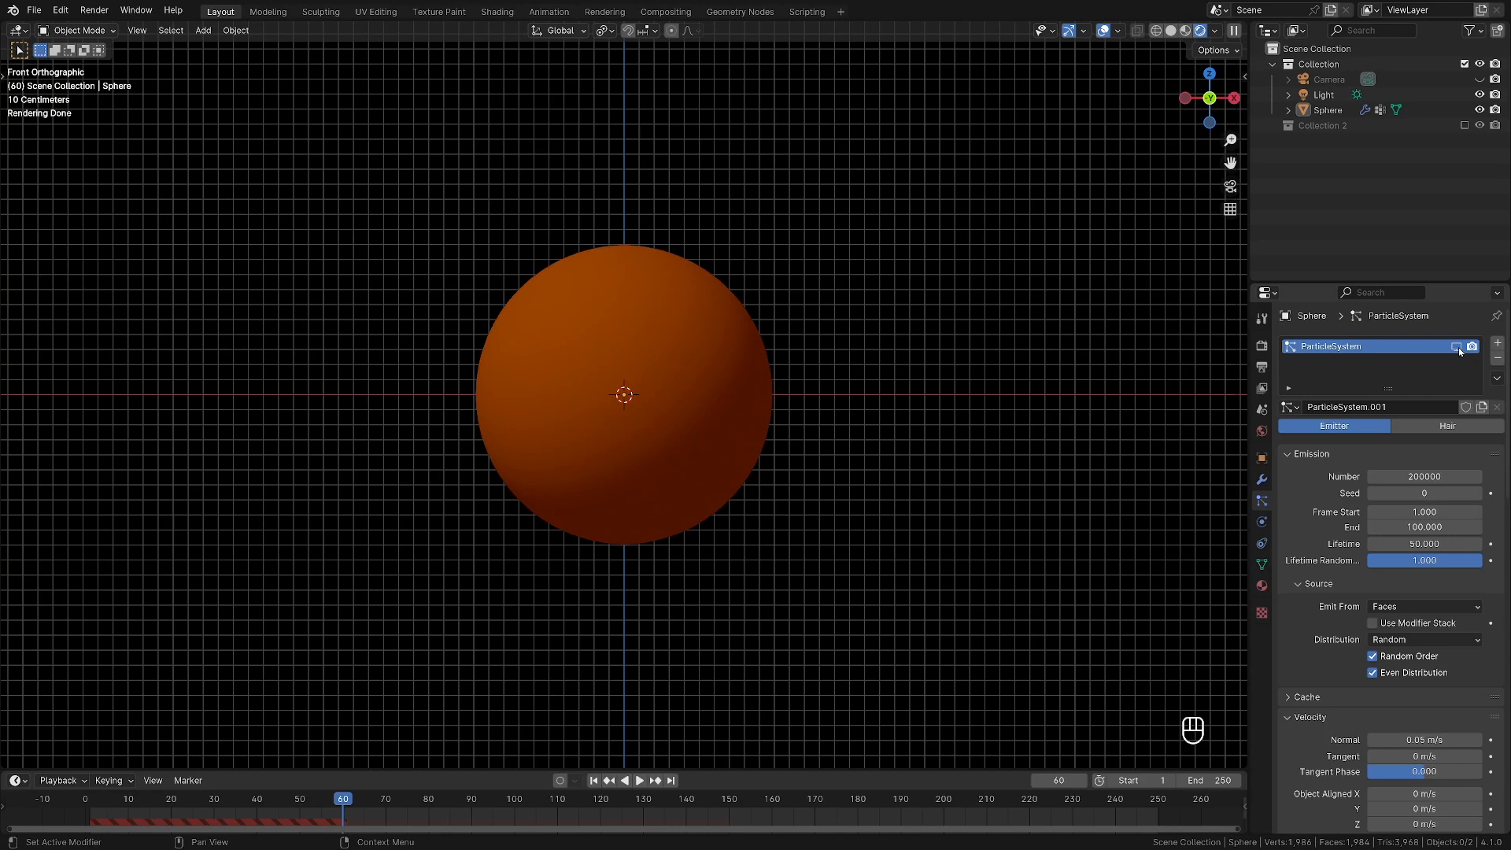
click(1393, 407)
text(skin)
key(Return)
Add a second particle system of type Hair to the sphere and name its settings "hair".
click(1497, 343)
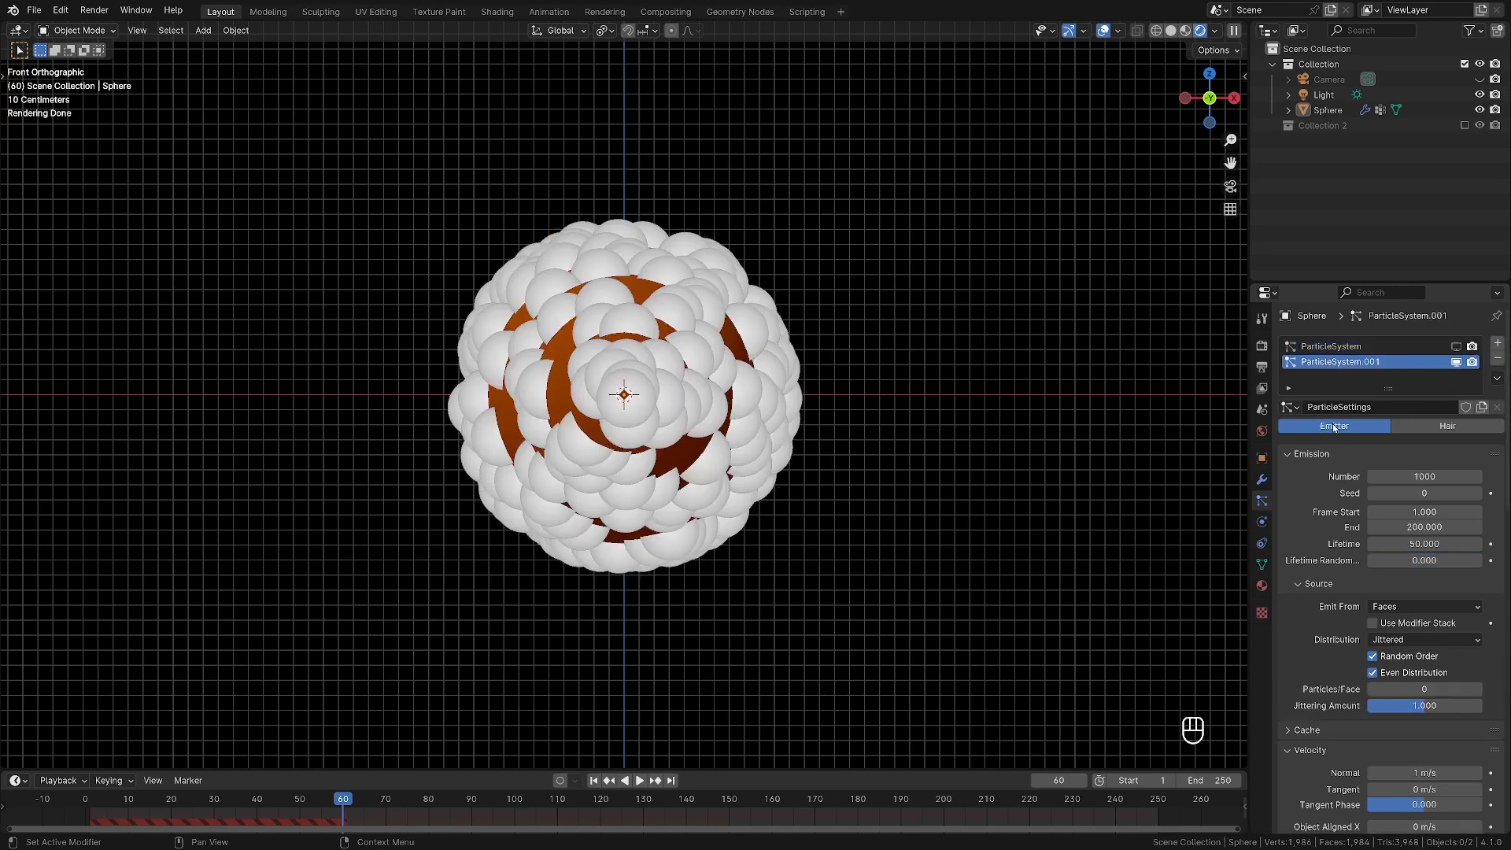
click(1418, 427)
click(1376, 407)
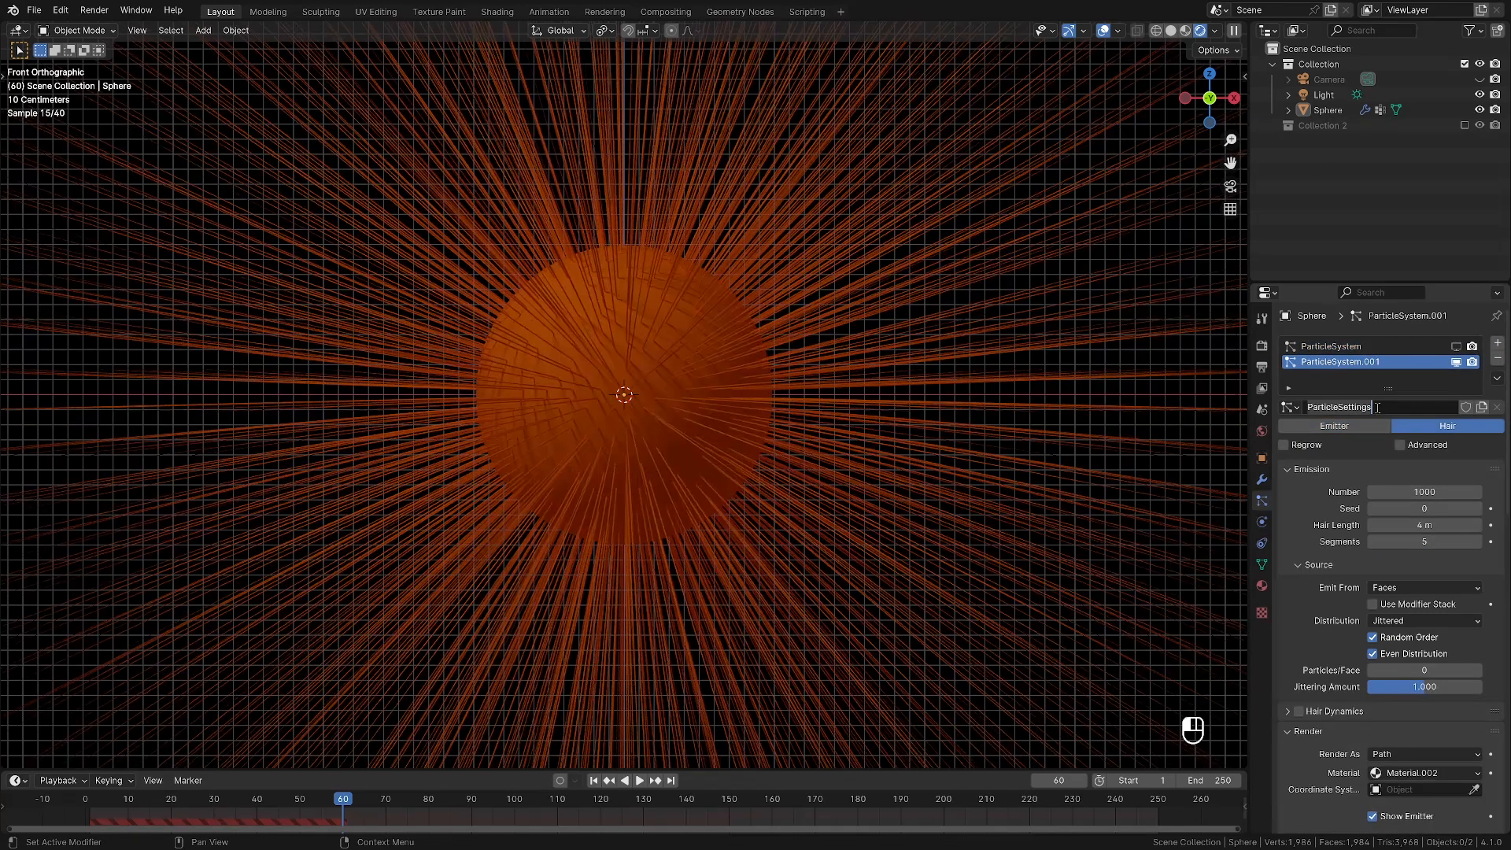
text(hair)
key(Return)
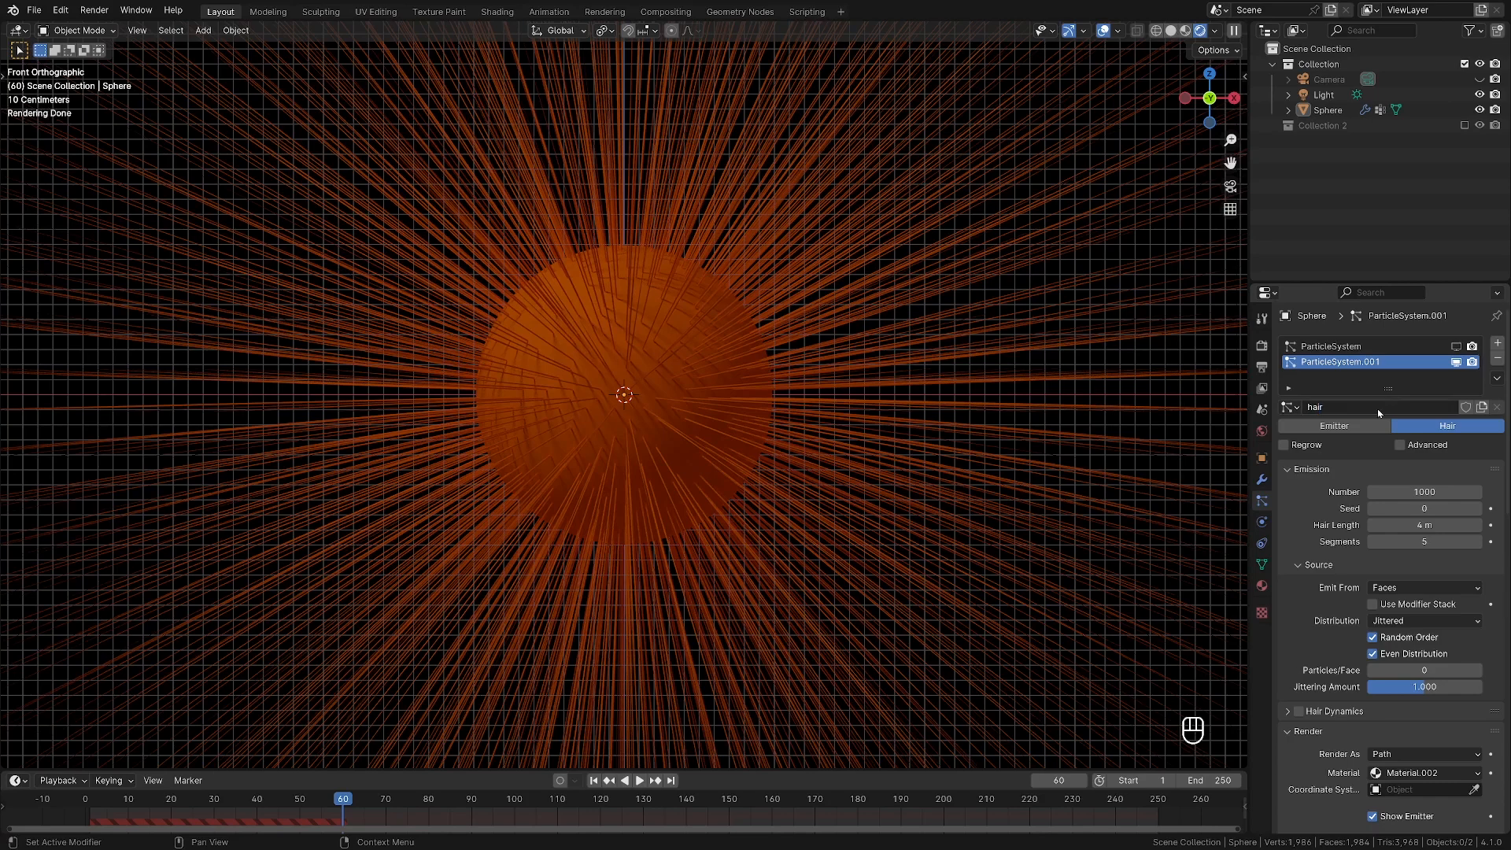
Set the hair particle system's number to 50 and its hair length to 1 m.
click(1424, 492)
text(50)
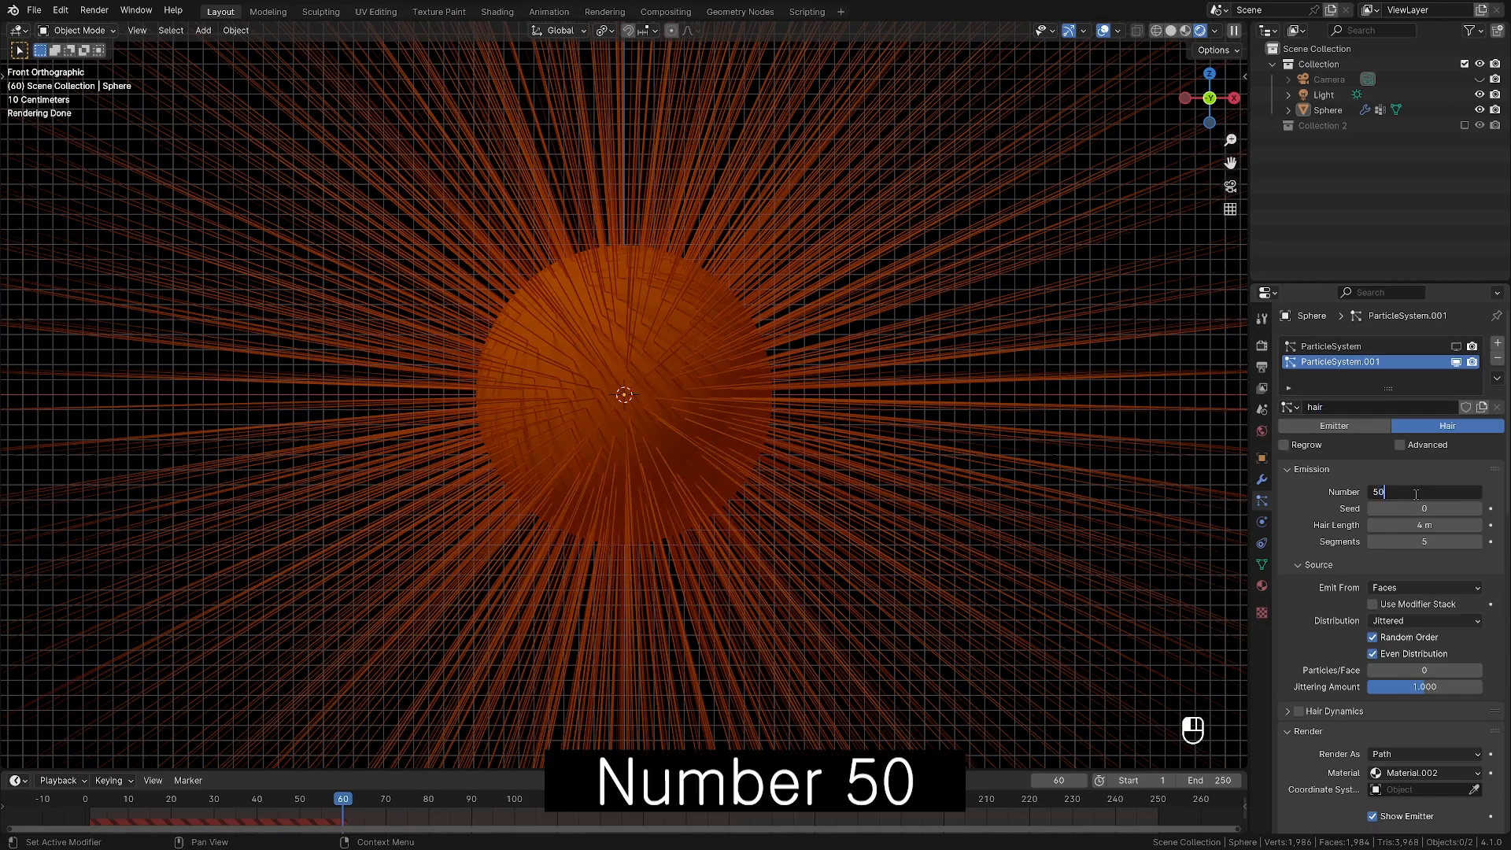
key(Return)
click(1442, 525)
text(1)
key(Return)
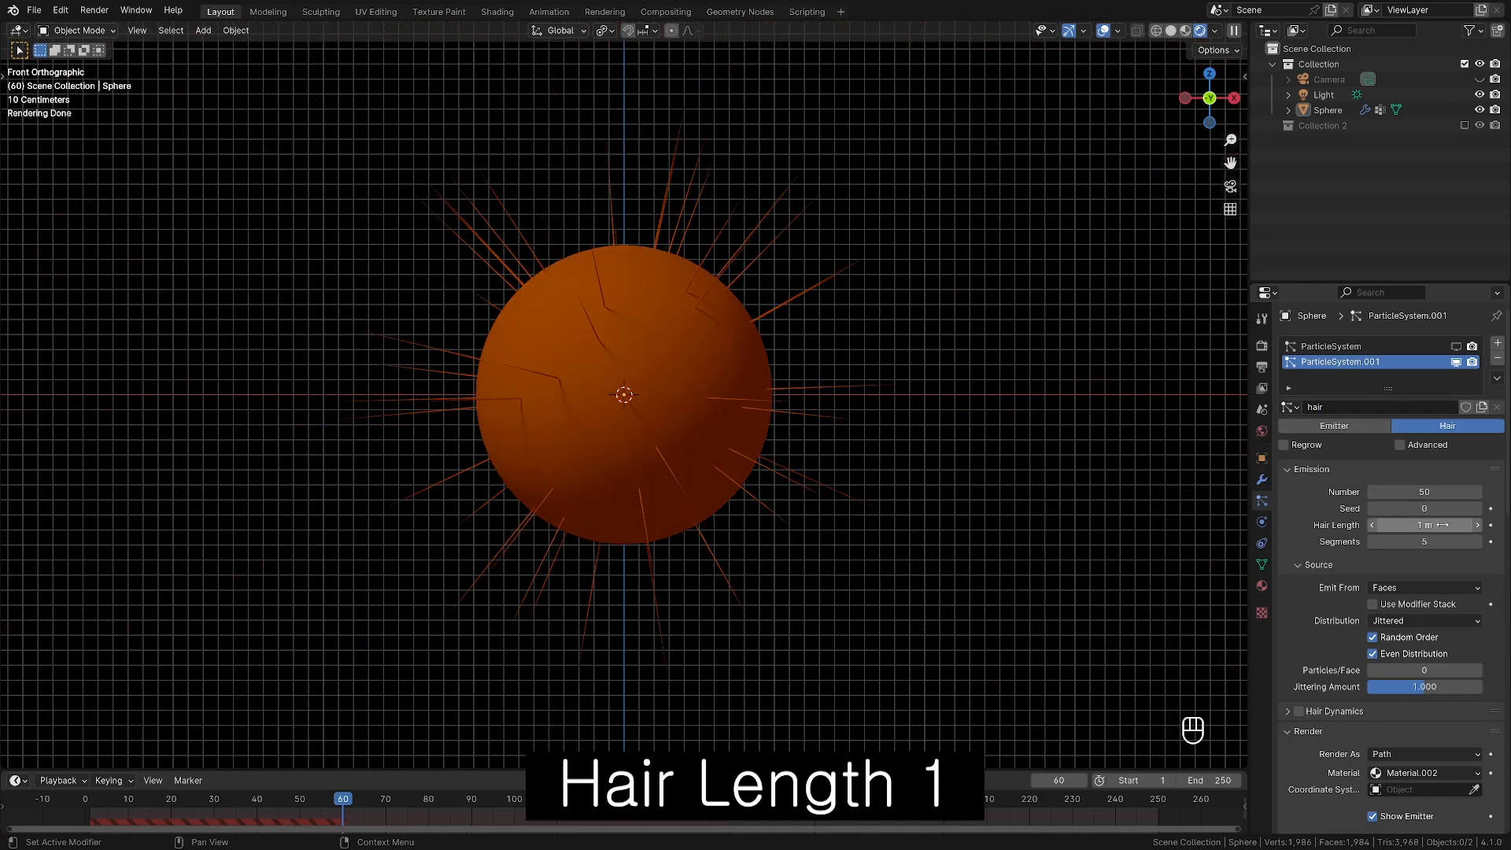
Add a vertex group to the sphere and name it "hair group".
click(1262, 564)
click(1490, 391)
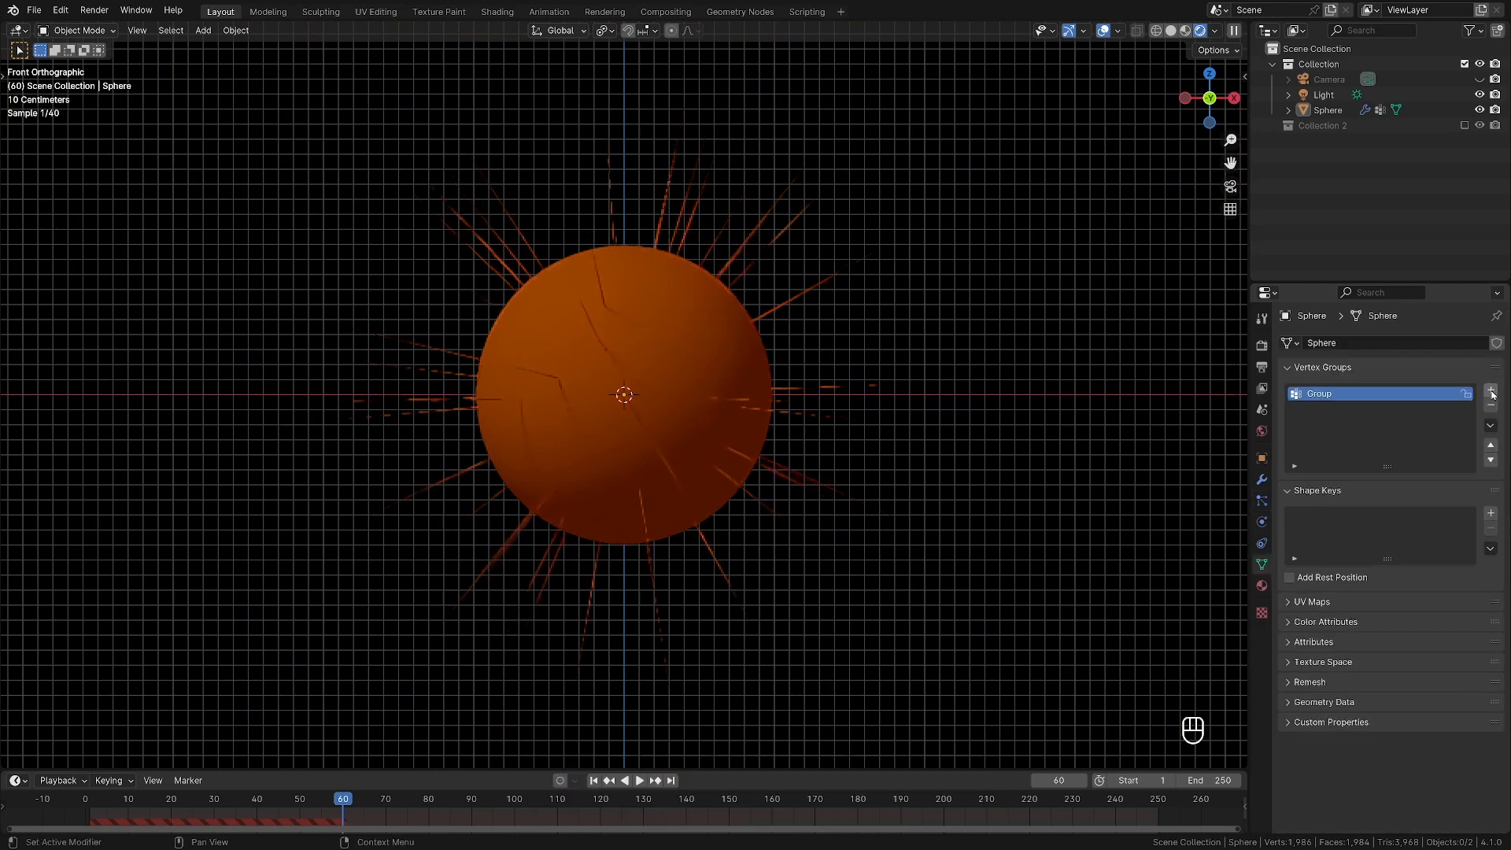
double_click(1332, 396)
text(hair g)
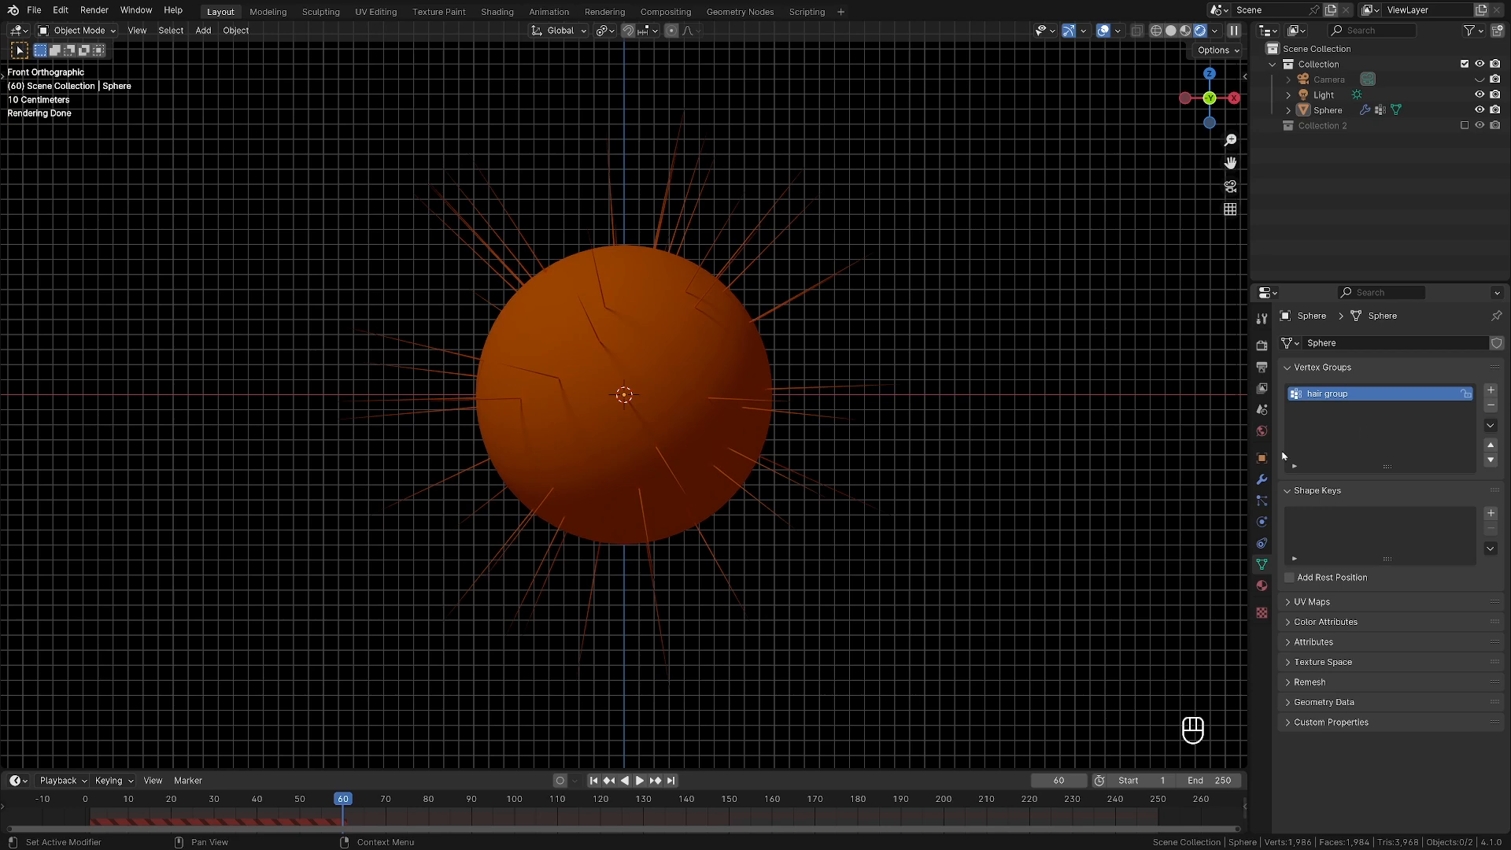
Switch the viewport to solid shading and enter Edit Mode on the sphere with face selection.
click(719, 402)
key(Tab)
key(Tab)
middle_drag(748, 395, 786, 432)
key(z)
click(855, 386)
shift+middle_drag(889, 388, 897, 453)
click(870, 430)
click(773, 433)
key(Tab)
middle_drag(840, 368, 860, 393)
click(847, 372)
scroll(847, 372, up, 2)
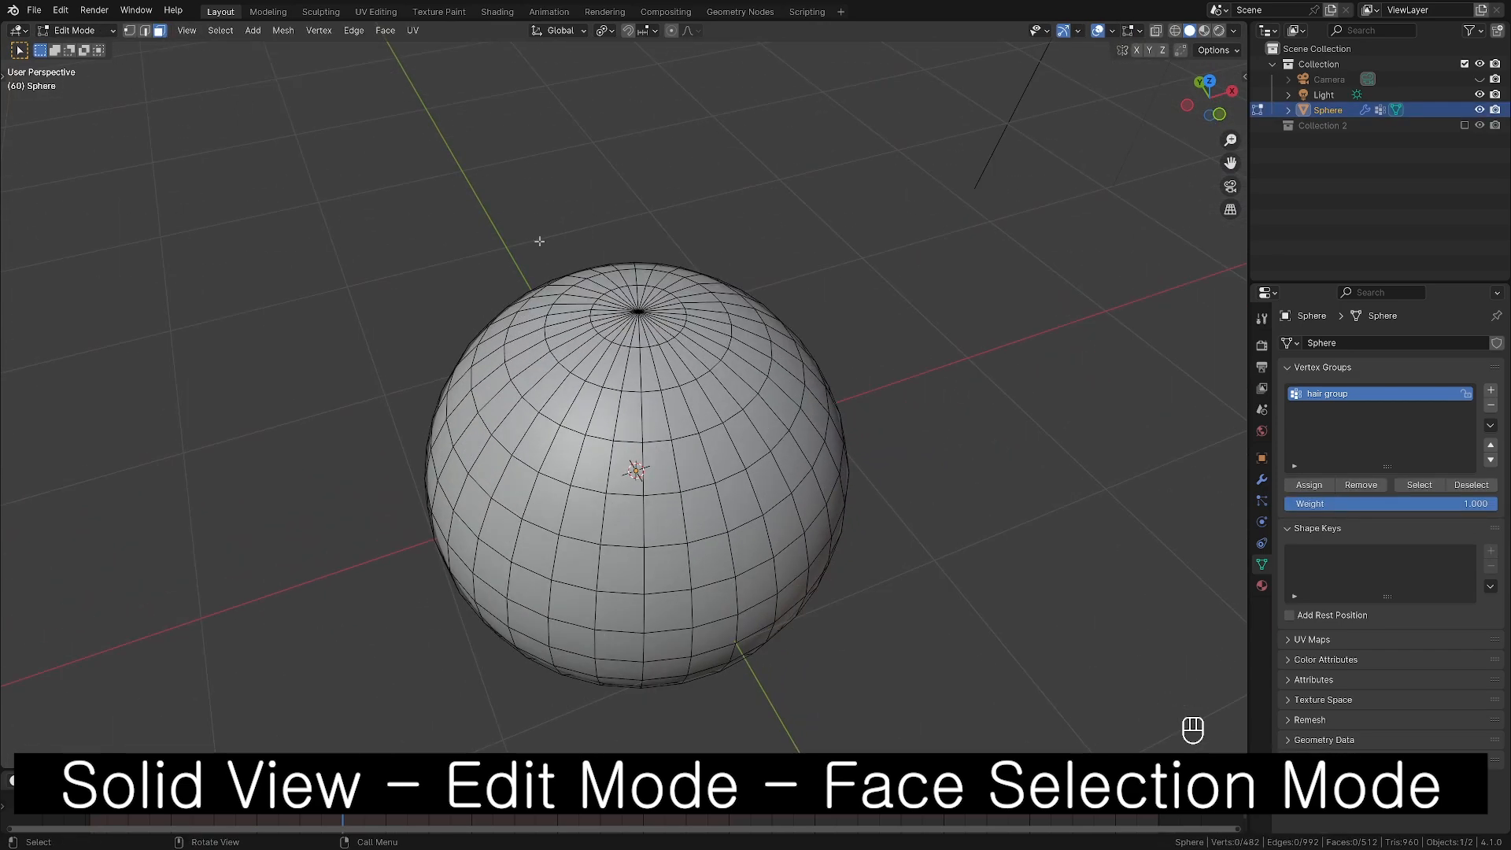
Assign the ring of faces at the sphere's top pole to "hair group" and check the weights in Weight Paint mode.
drag(619, 298, 667, 330)
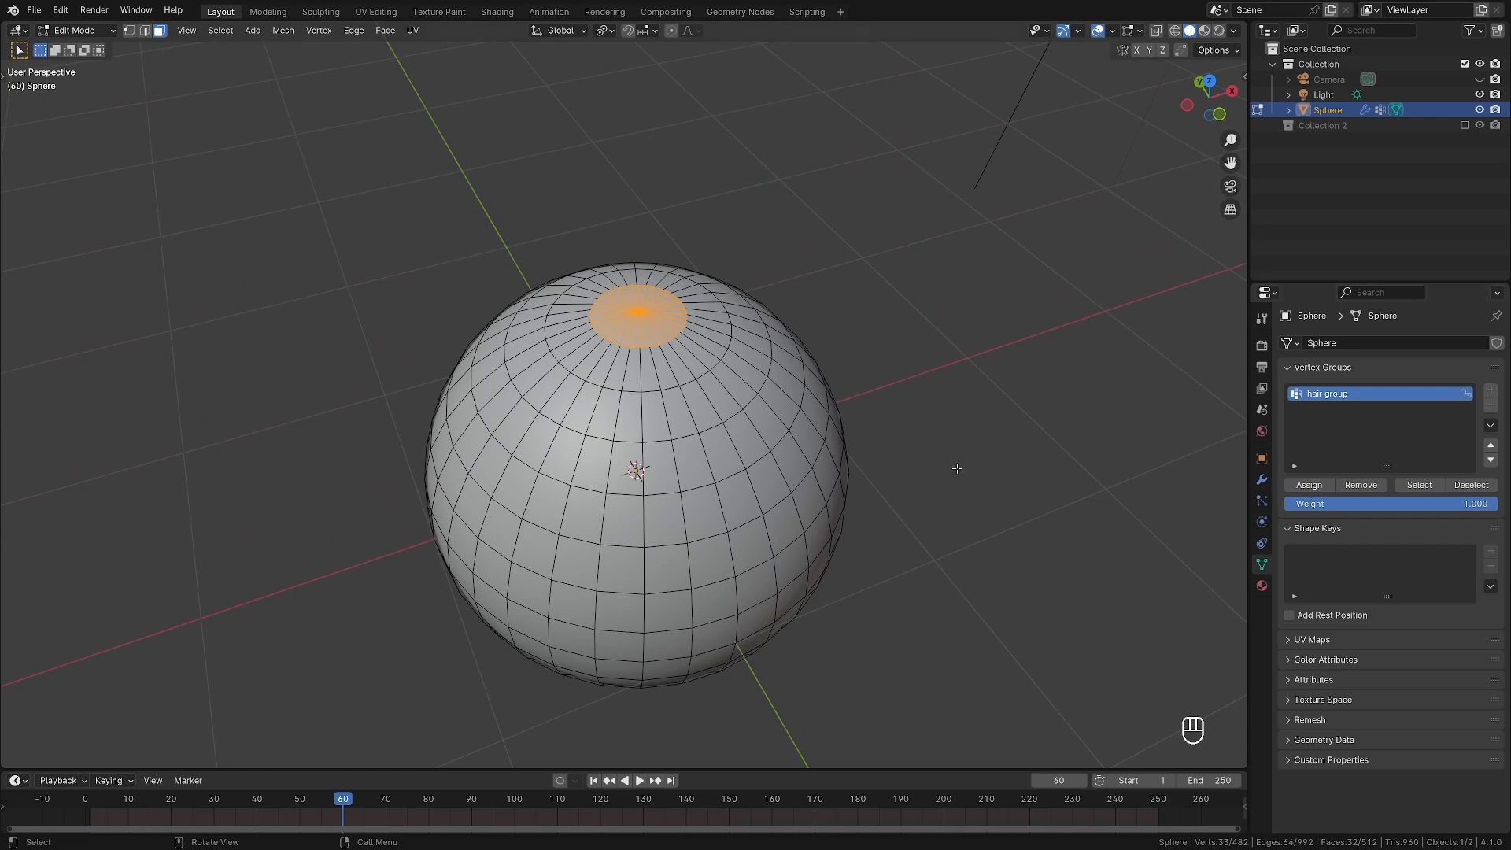
key(ctrl+Tab)
click(869, 405)
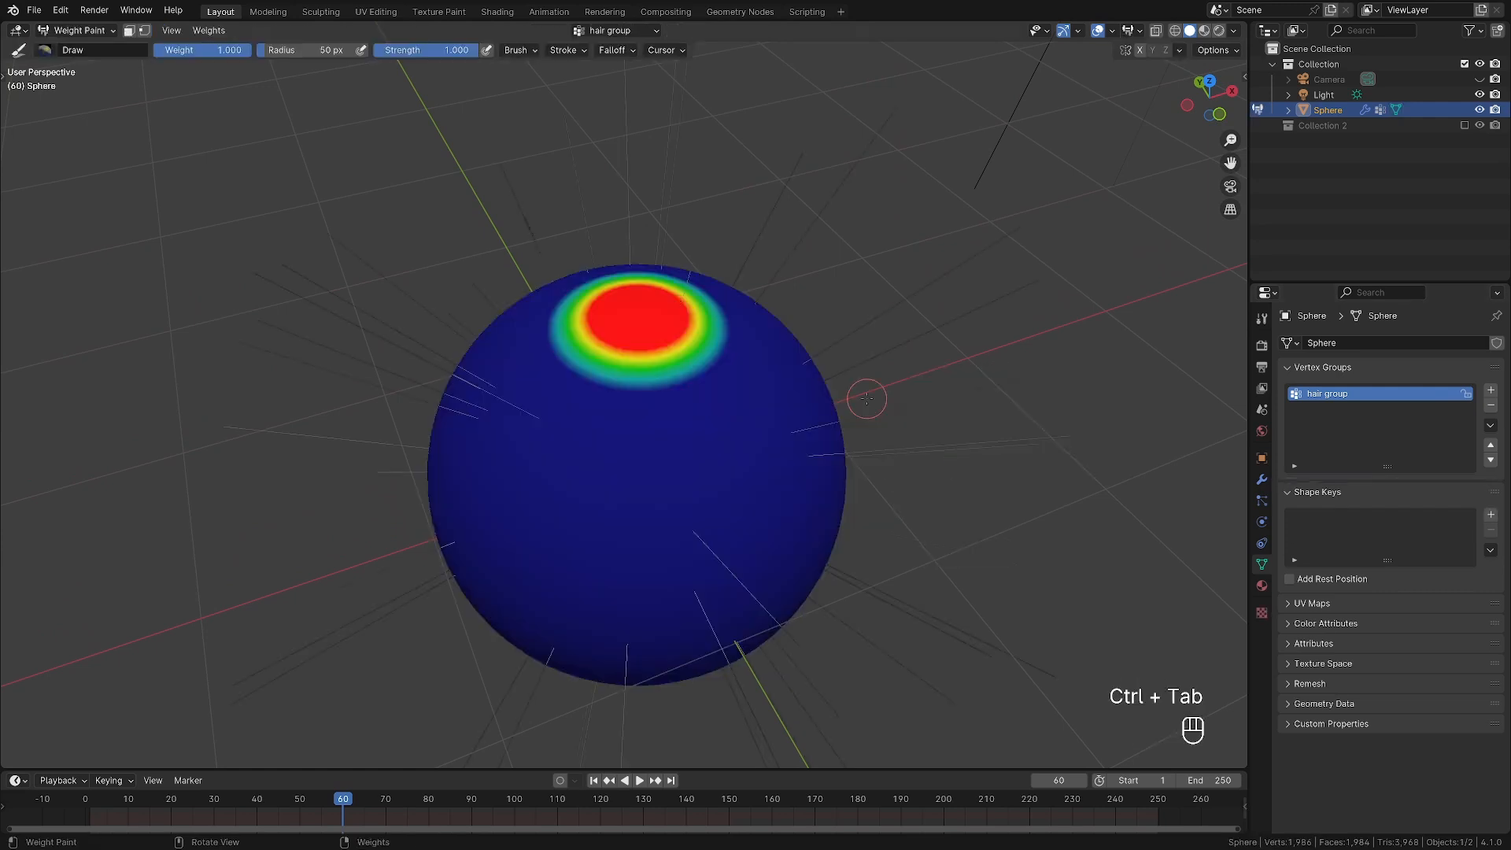
mouse_move(866, 395)
middle_down()
mouse_move(901, 387)
mouse_move(879, 343)
middle_up()
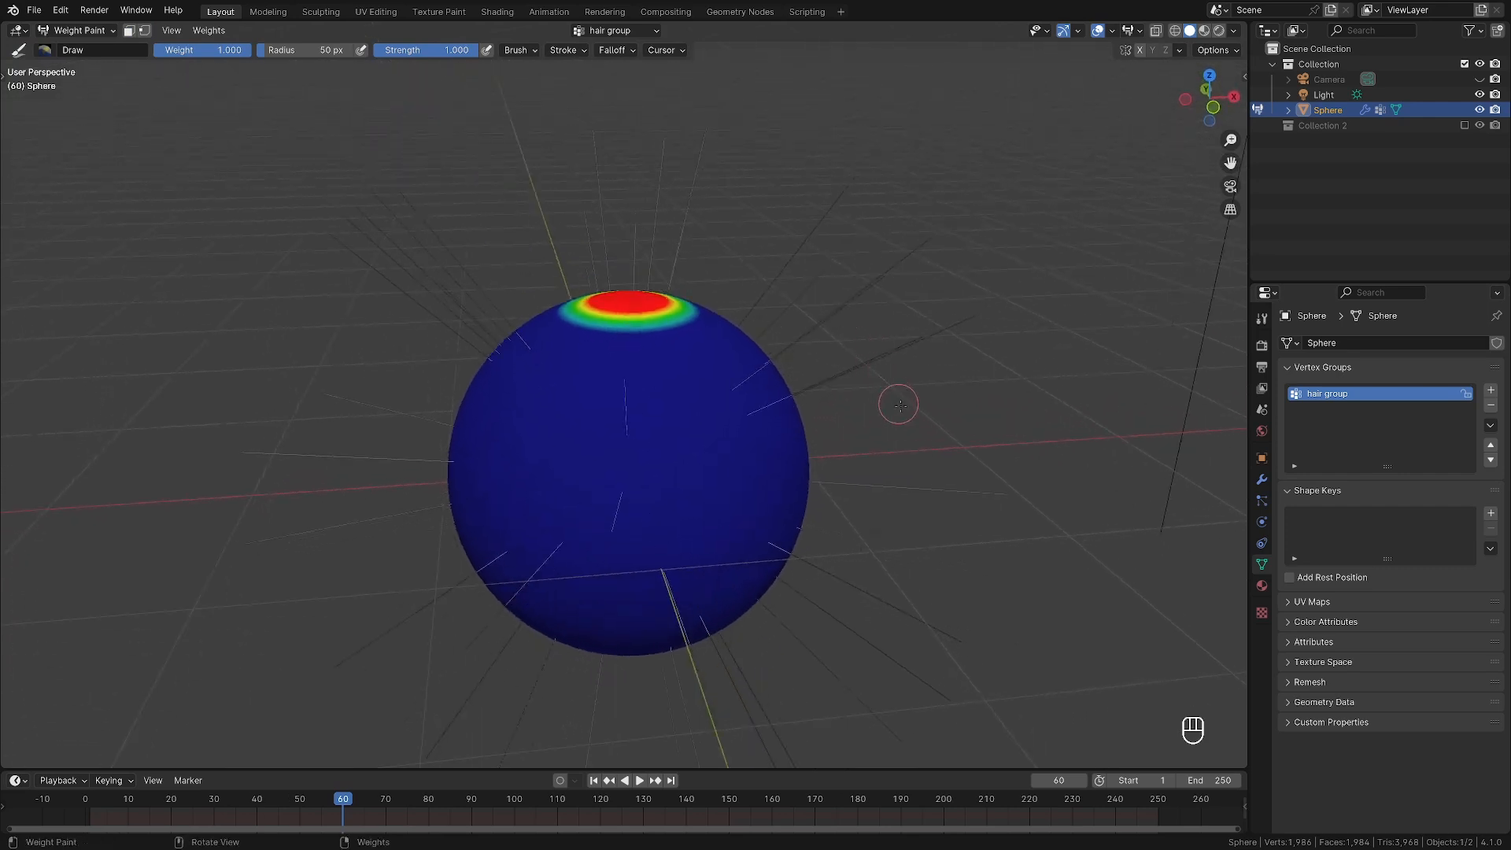
scroll(917, 425, down, 2)
middle_drag(917, 425, 959, 433)
key(ctrl+Tab)
click(867, 449)
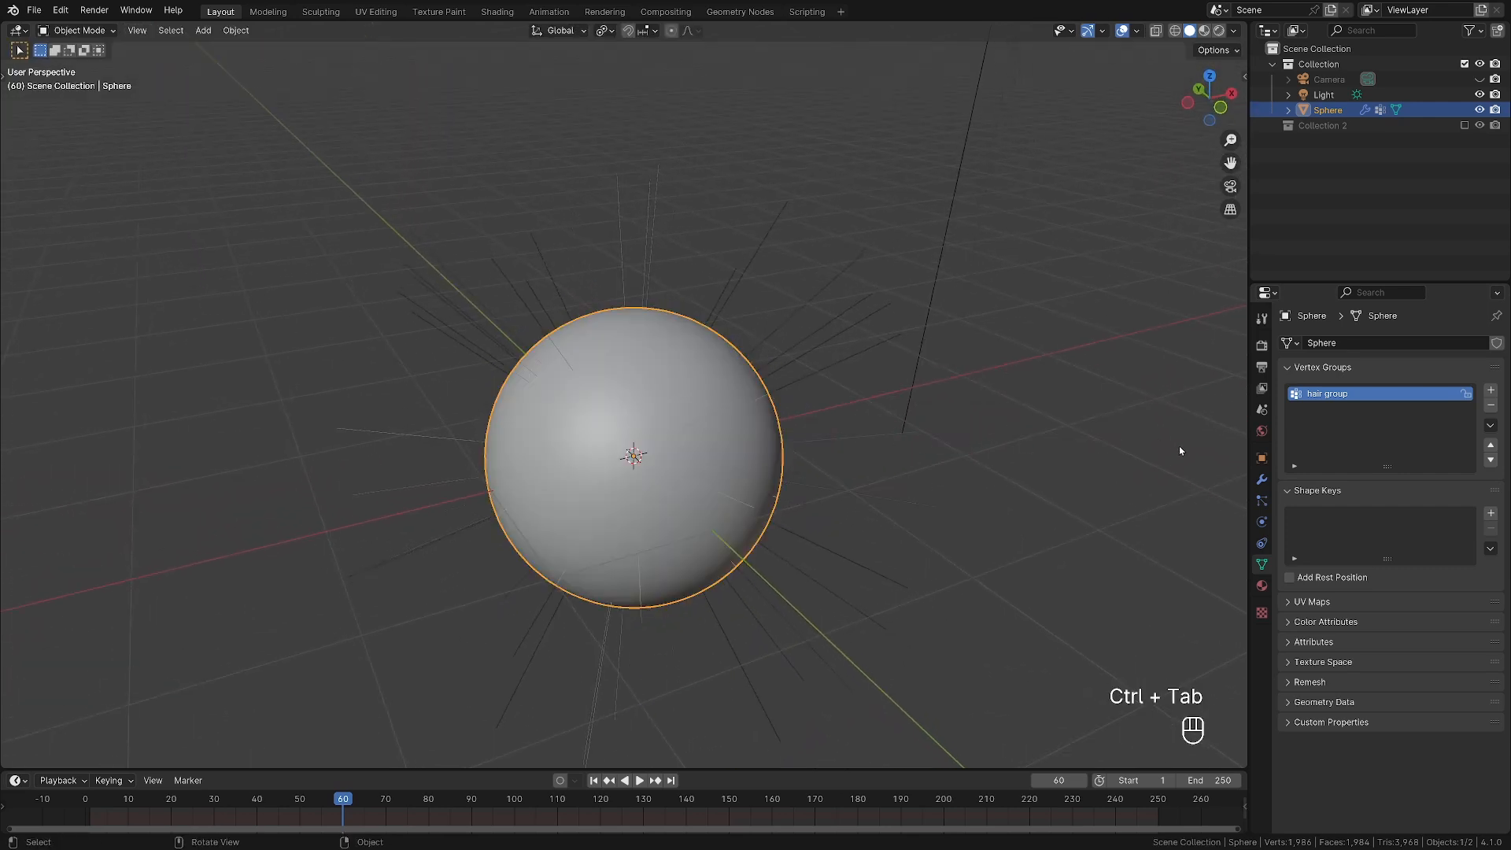
Set "hair group" as the Density vertex group of the hair particle system.
click(1260, 501)
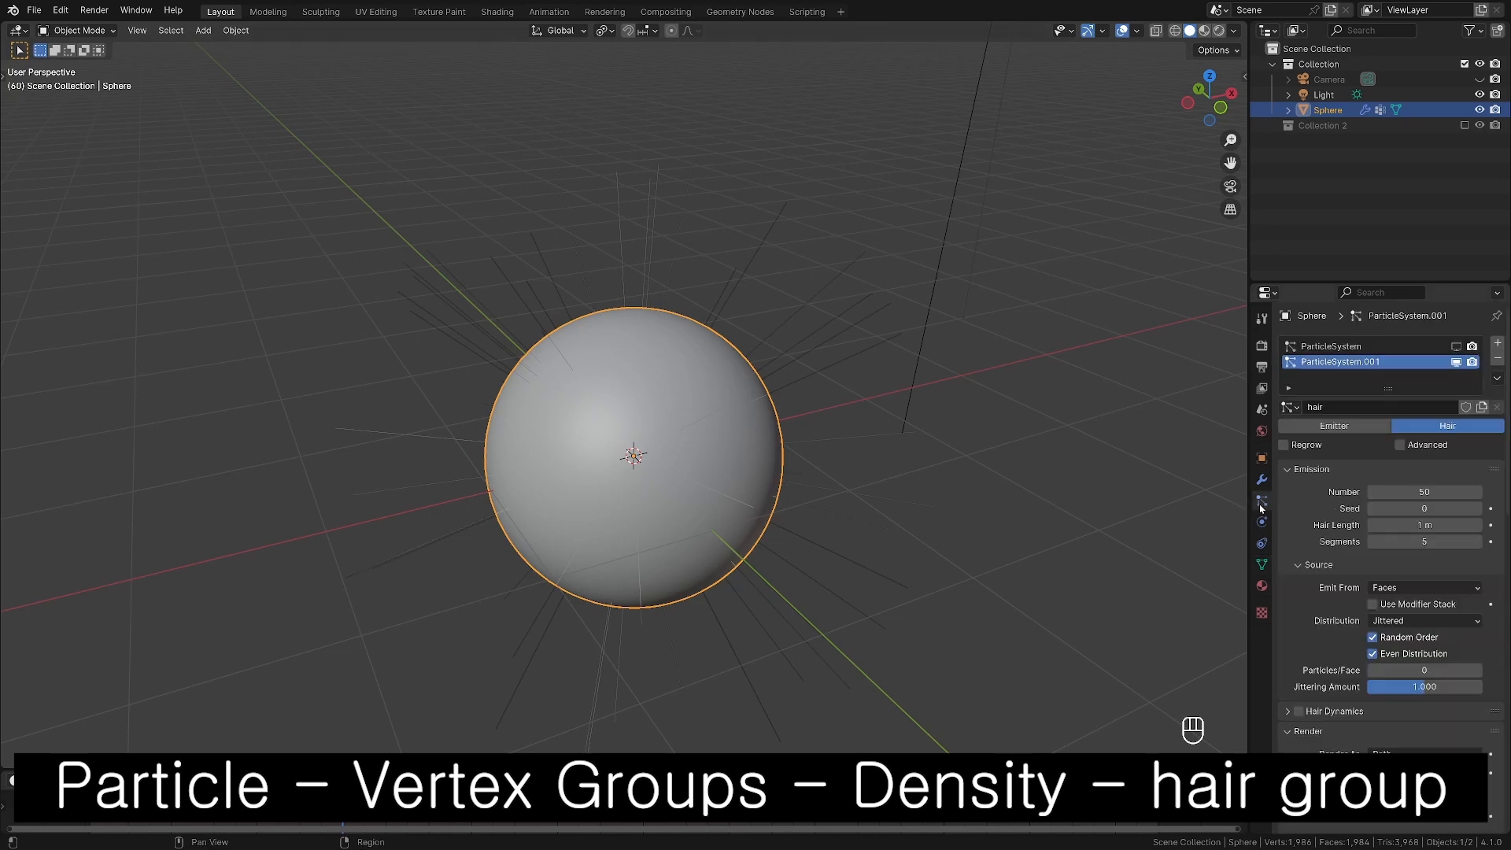
scroll(1313, 521, down, 15)
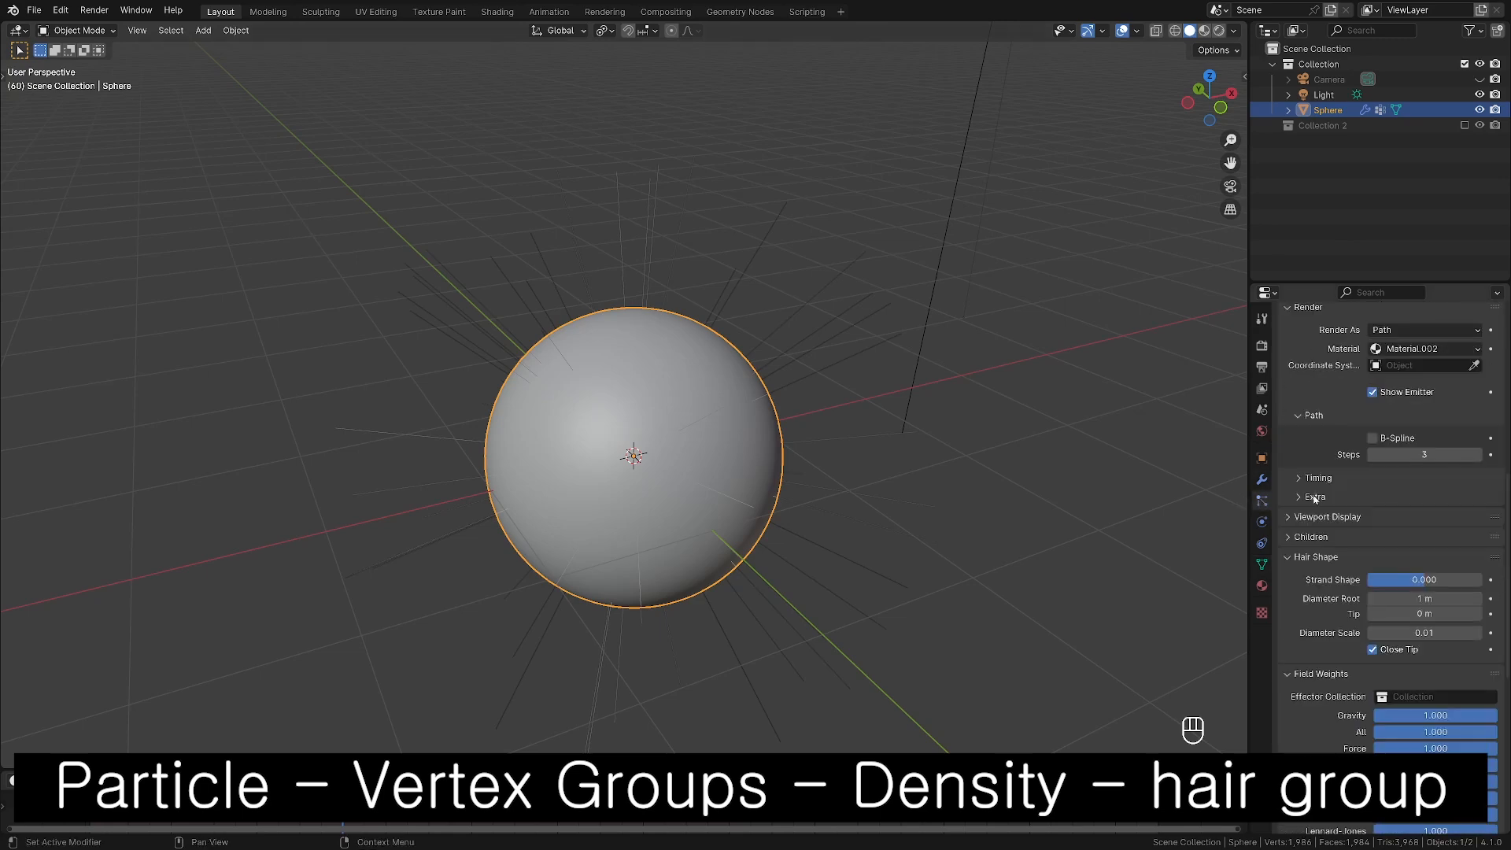
click(1395, 665)
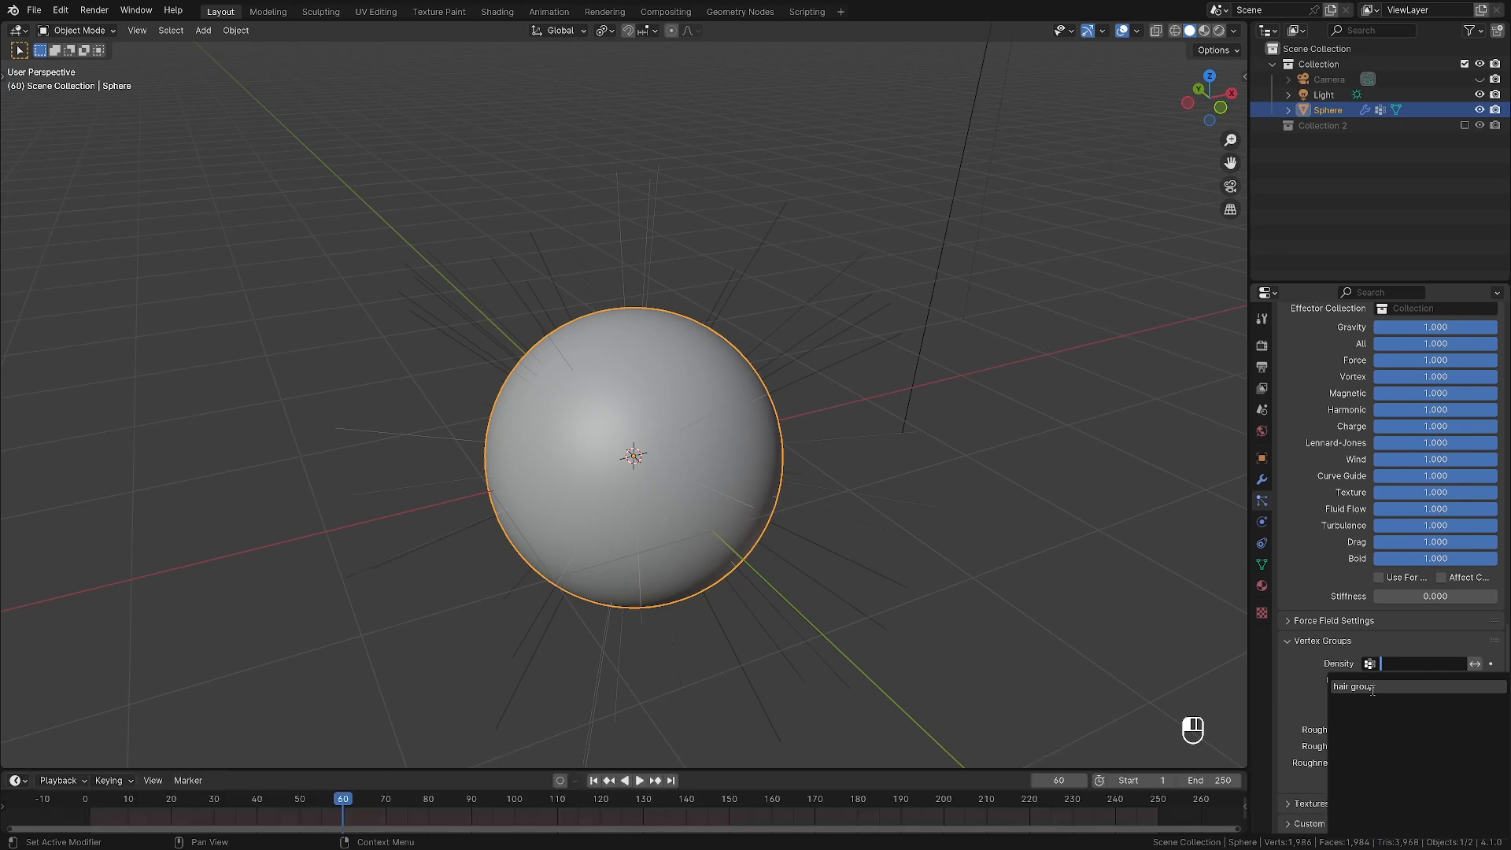
click(1372, 687)
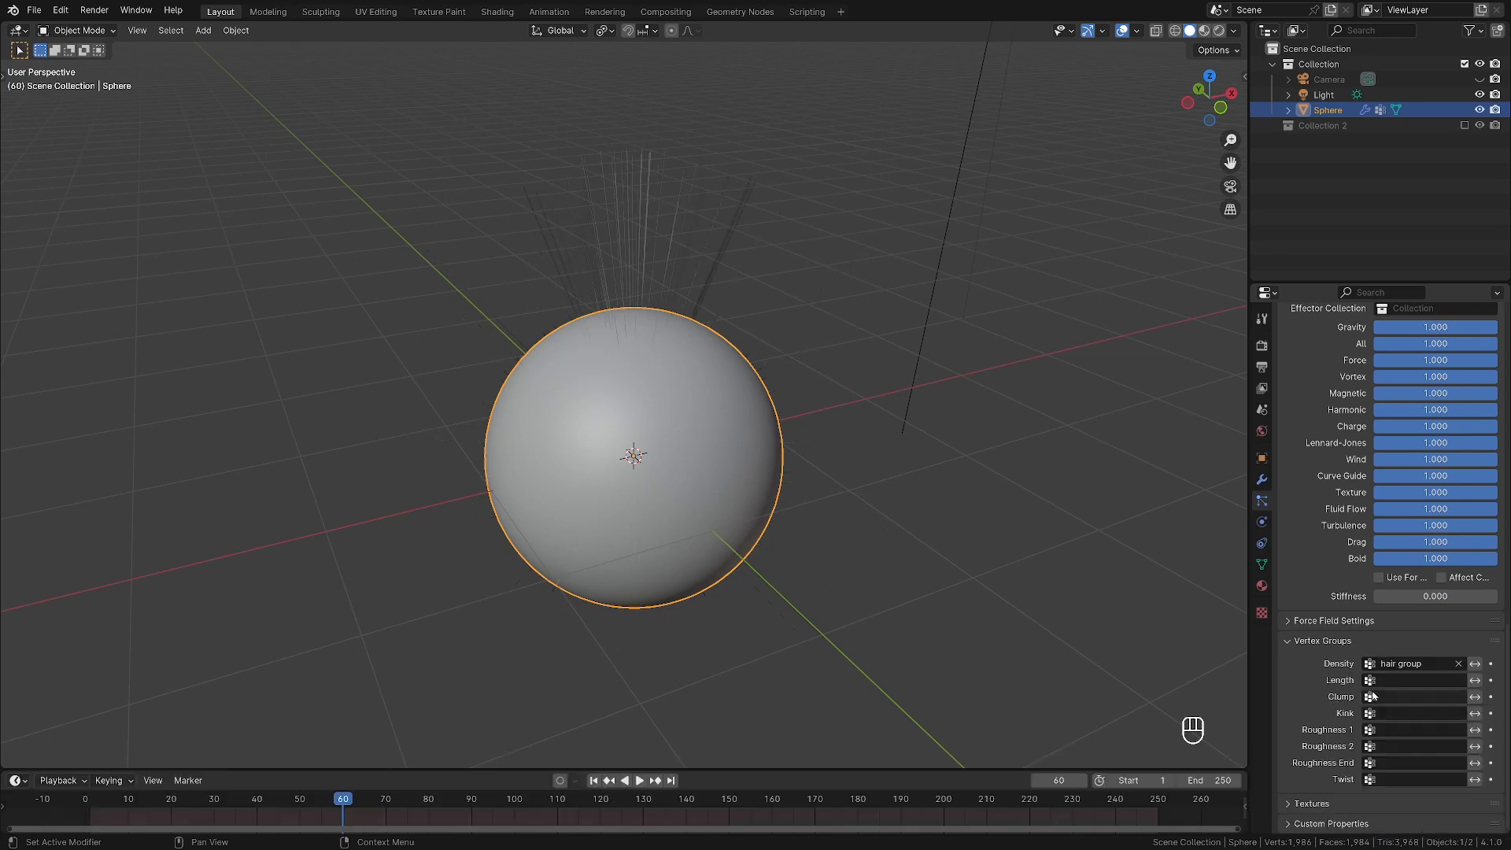
Enter Particle Edit mode and comb the hair strands straight upward in front view.
click(1037, 529)
scroll(1317, 567, up, 20)
middle_drag(976, 496, 949, 480)
key(KP_1)
key(ctrl+Tab)
click(771, 439)
drag(583, 331, 564, 141)
drag(686, 347, 686, 157)
key(KP_3)
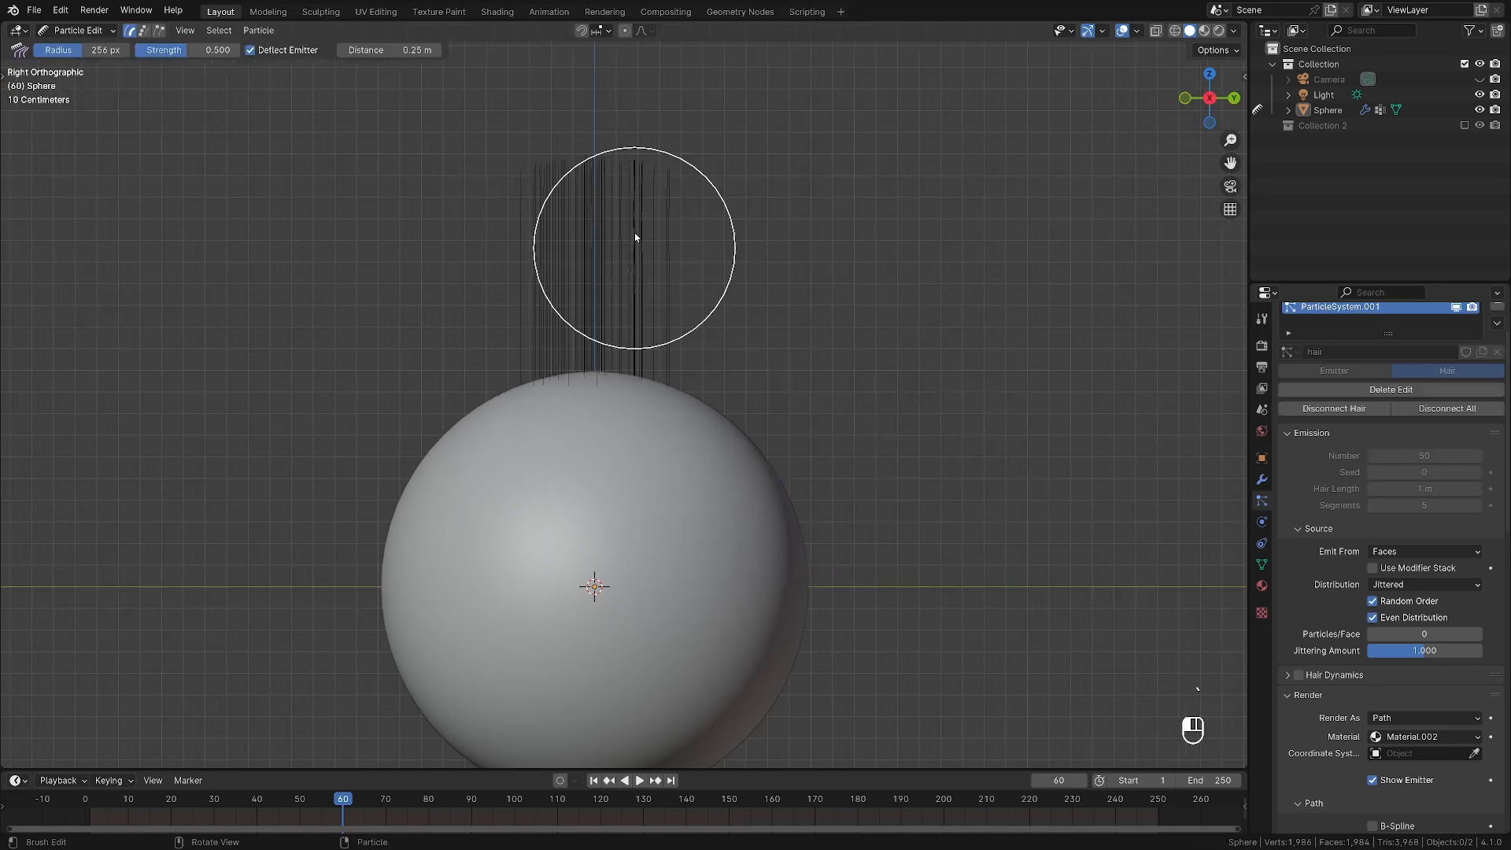
Comb the upper parts of the strands outward to both sides in the front and right views.
key(KP_1)
shift+middle_drag(739, 259, 711, 399)
scroll(711, 398, up, 2)
drag(653, 259, 749, 240)
key(KP_3)
scroll(637, 381, up, 1)
drag(638, 380, 802, 363)
drag(551, 370, 331, 346)
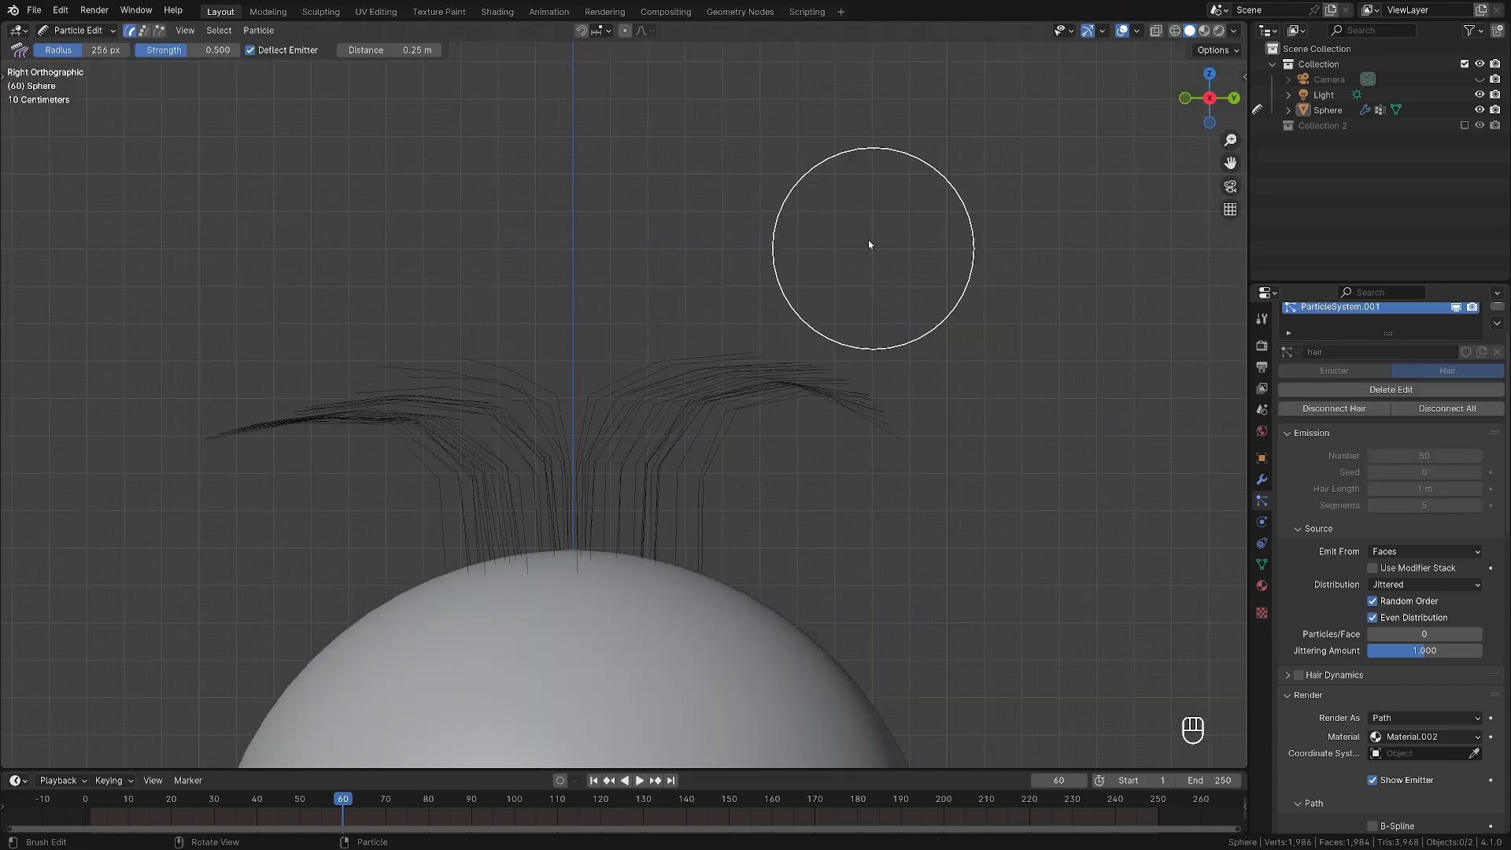
key(KP_1)
scroll(708, 422, down, 3)
shift+middle_drag(708, 422, 745, 348)
scroll(744, 348, up, 2)
scroll(1044, 397, down, 1)
Spread the strands outward to both sides by combing them in top view, and save the file.
middle_drag(1045, 398, 786, 490)
key(KP_7)
drag(669, 504, 790, 572)
drag(567, 511, 442, 554)
middle_drag(794, 512, 880, 461)
key(grave)
scroll(775, 431, up, 3)
scroll(708, 441, down, 3)
key(grave)
key(ctrl+s)
Return to Object Mode and show the combed hair with rendered shading in front view.
key(ctrl+Tab)
scroll(823, 431, up, 2)
key(z)
click(830, 289)
scroll(830, 289, down, 4)
mouse_move(884, 364)
middle_down()
mouse_move(782, 398)
mouse_move(910, 391)
mouse_move(964, 361)
mouse_move(772, 375)
mouse_move(886, 375)
mouse_move(797, 272)
mouse_move(668, 412)
mouse_move(873, 389)
middle_up()
scroll(868, 365, up, 2)
scroll(866, 351, up, 1)
scroll(866, 351, down, 1)
key(grave)
scroll(826, 355, down, 1)
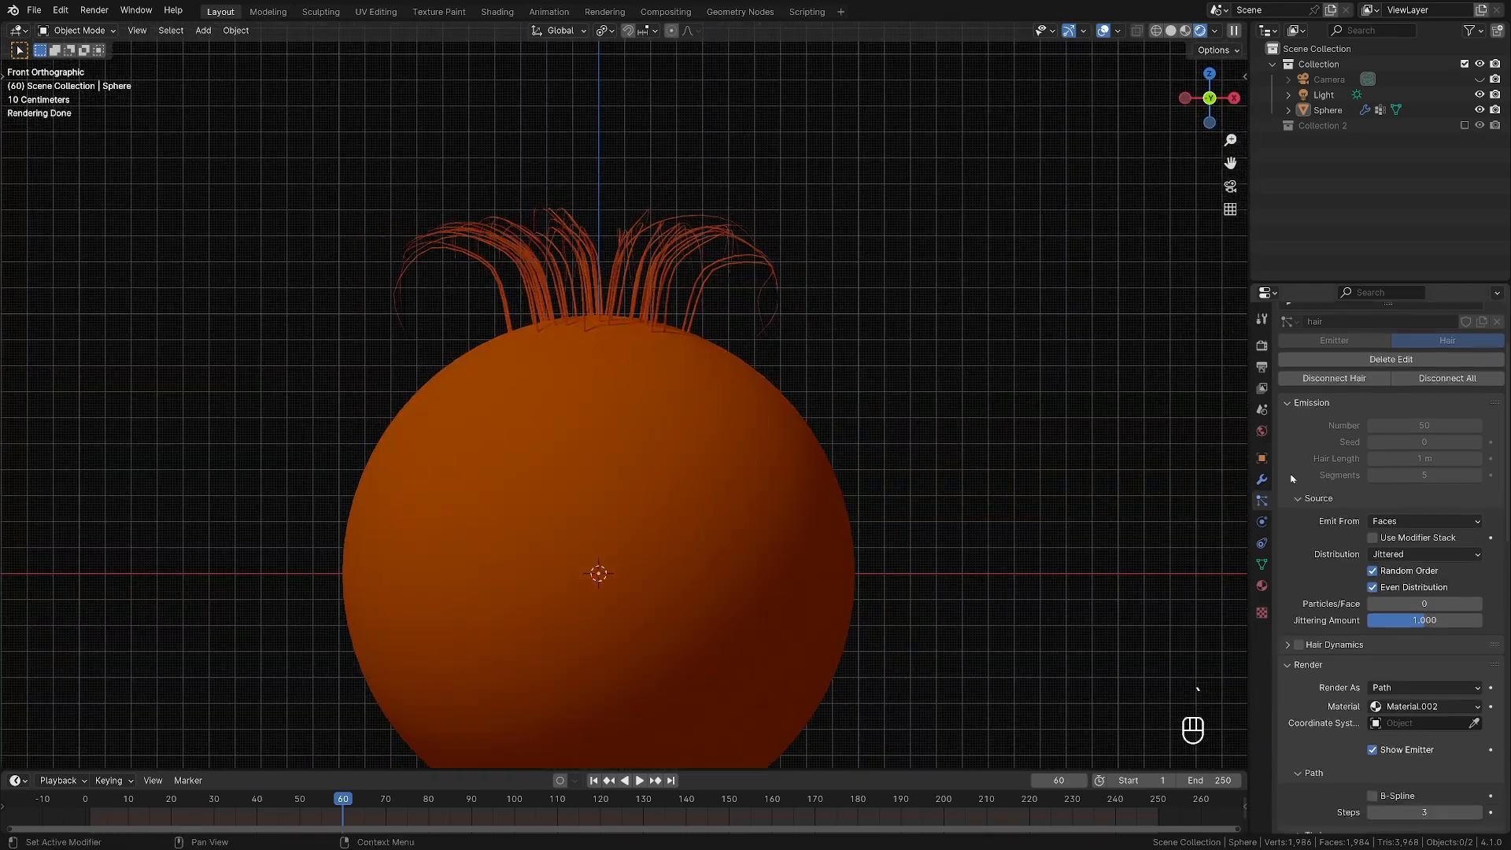
Set the hair shape to root diameter 0.1 m, tip 0.05 m and diameter scale 2, and save the file.
scroll(1288, 472, down, 10)
scroll(1295, 485, down, 3)
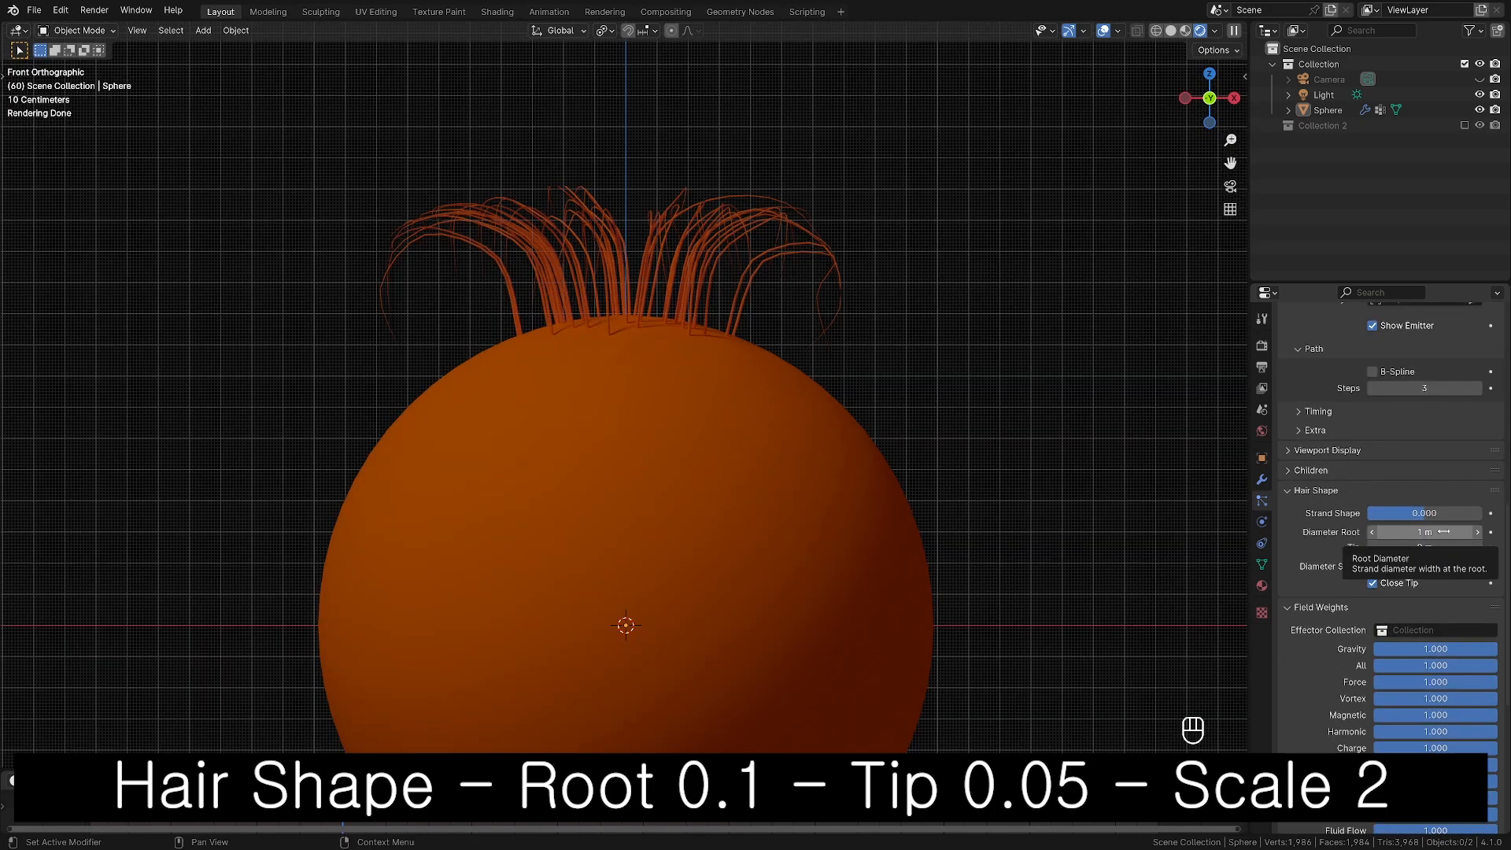
click(1443, 532)
text(0.1)
click(1436, 547)
text(0.0)
key(Return)
click(1432, 566)
text(2)
key(Return)
click(1424, 547)
text(0.05)
key(Return)
scroll(987, 467, down, 1)
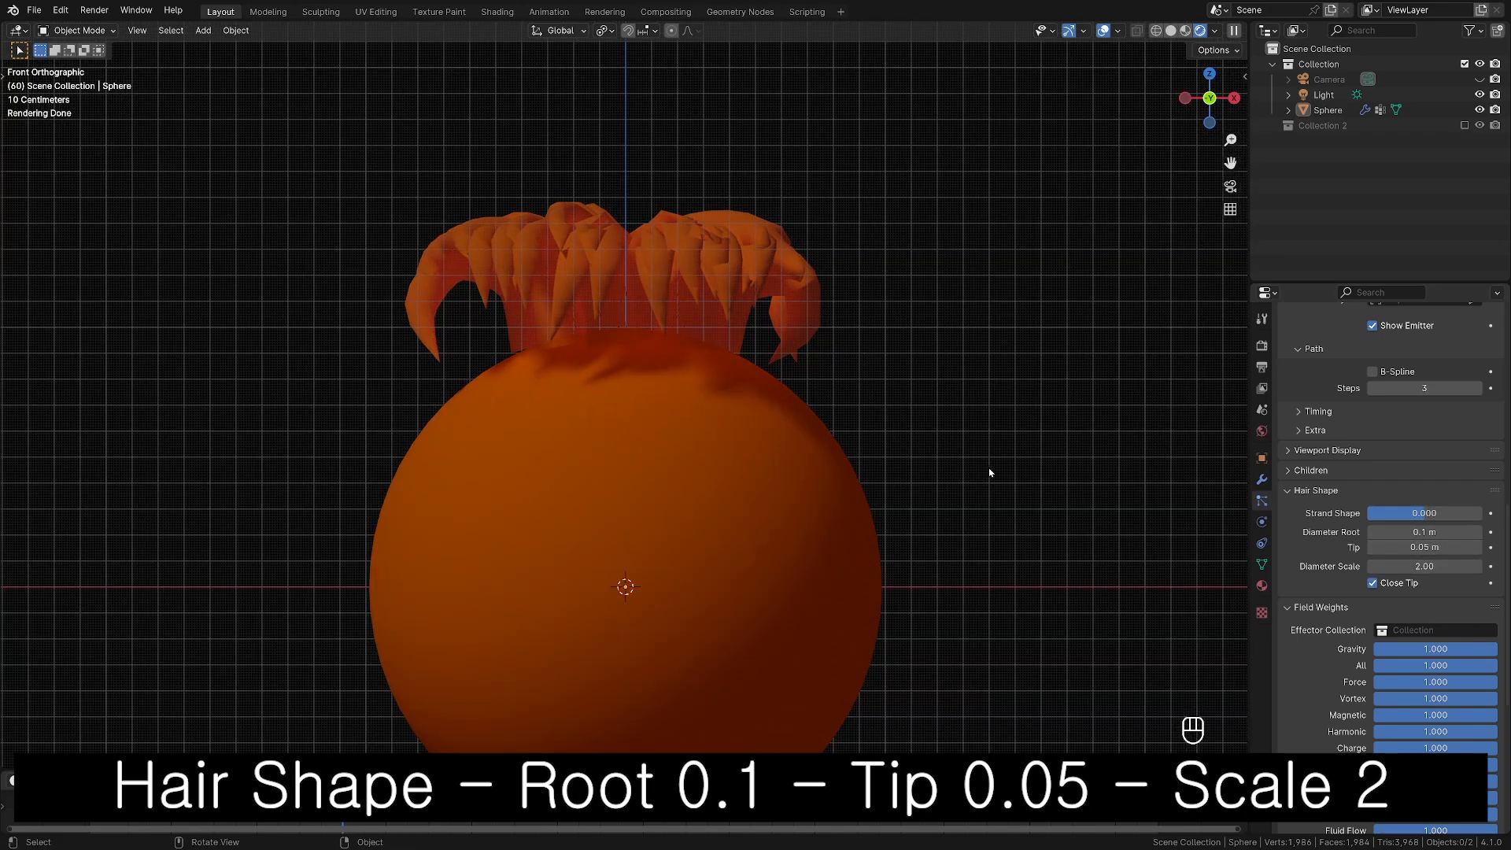
key(ctrl+s)
Add a second material slot to the sphere with a new material named "hair" and a saturated red base color.
click(1261, 585)
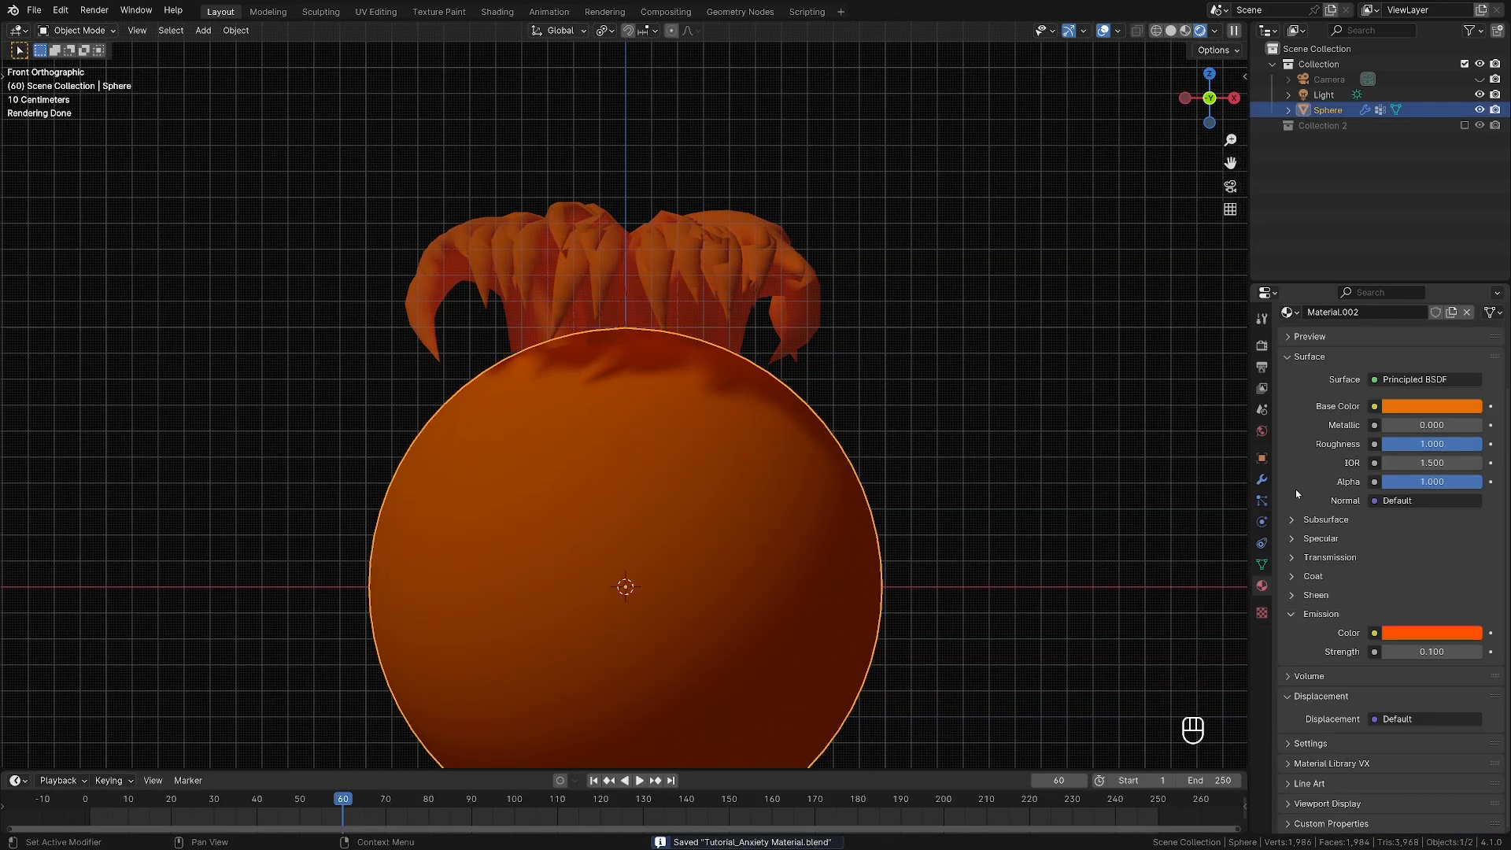
click(1497, 343)
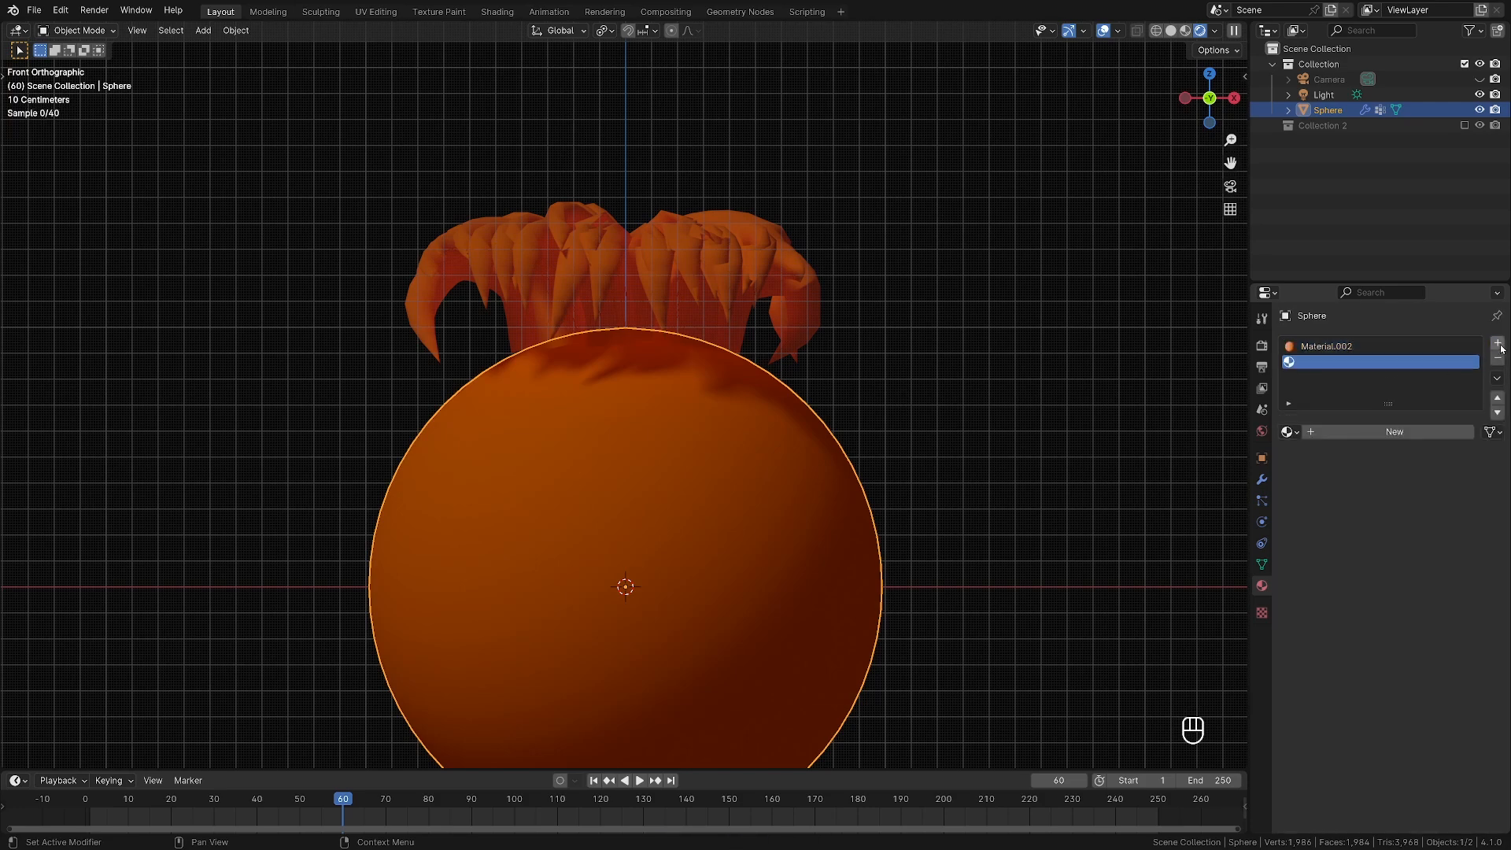
click(1333, 435)
double_click(1366, 433)
text(hair)
key(Return)
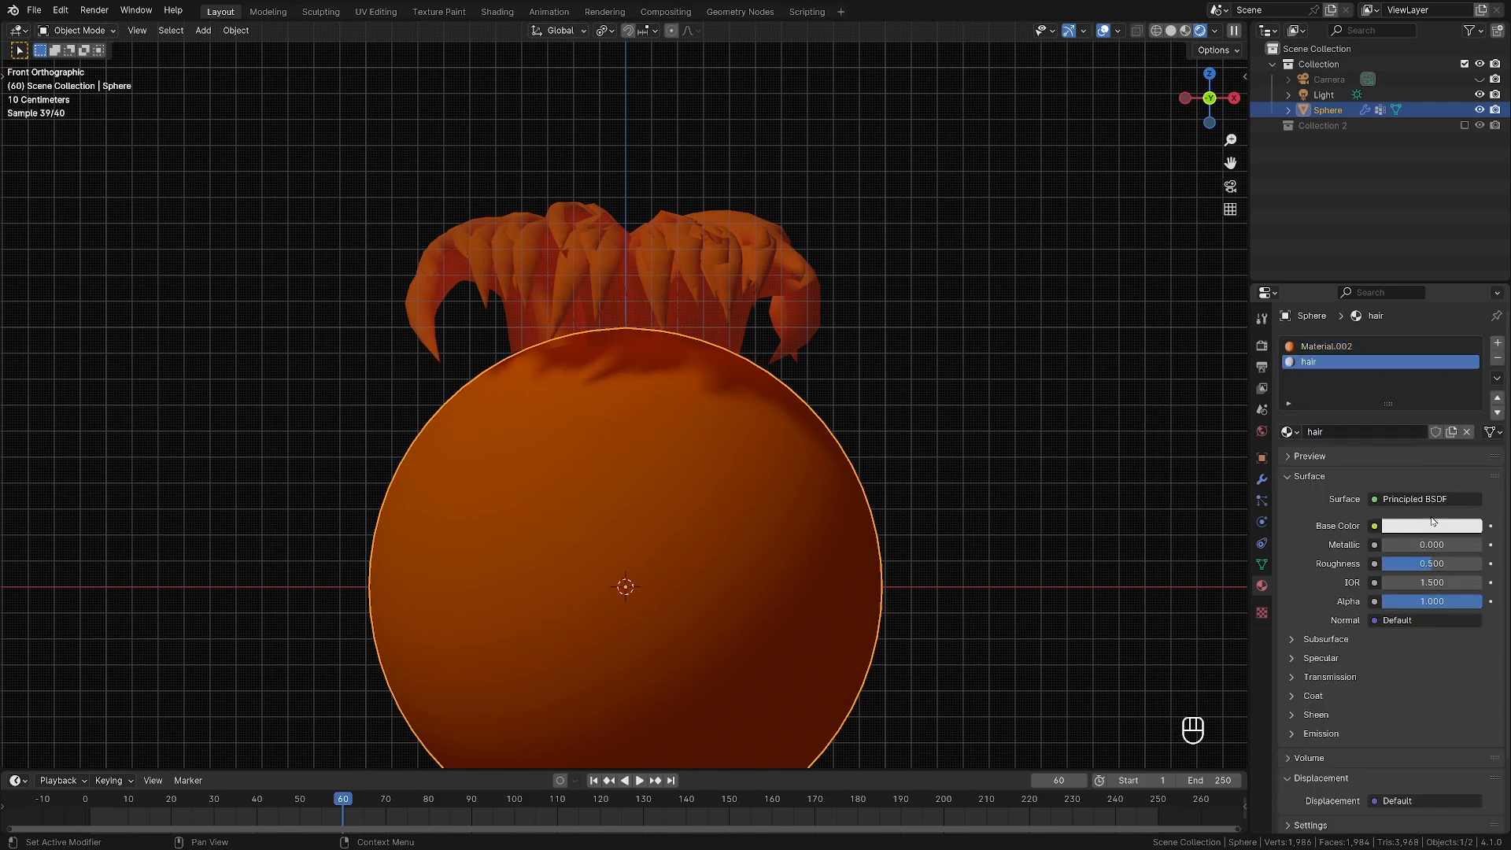
click(1432, 525)
click(1387, 419)
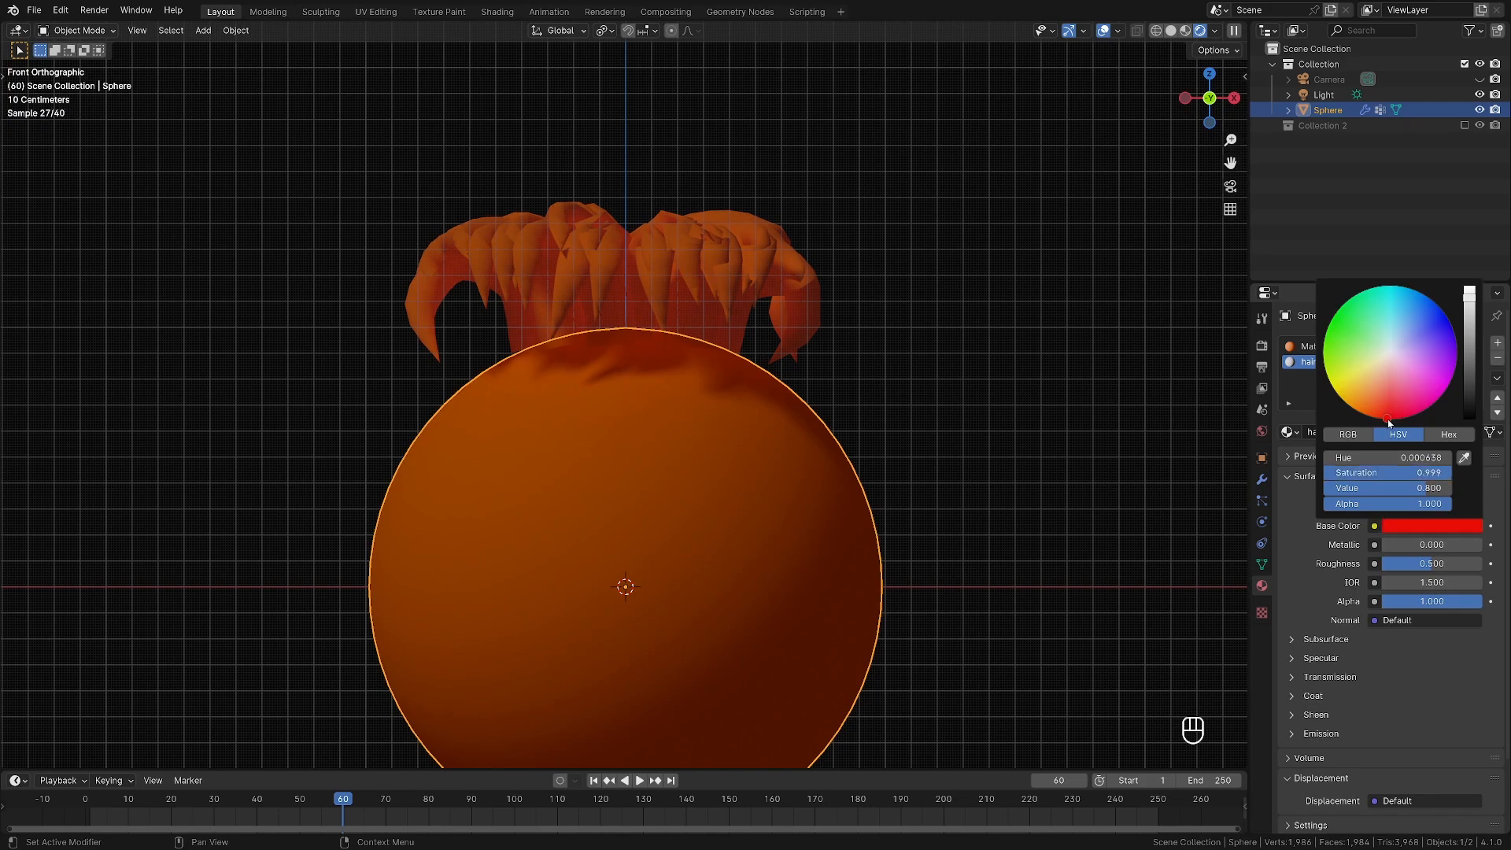
Assign the "hair" material to the hair particle system's render settings and inspect the rendered strands.
click(1262, 501)
scroll(1329, 553, down, 10)
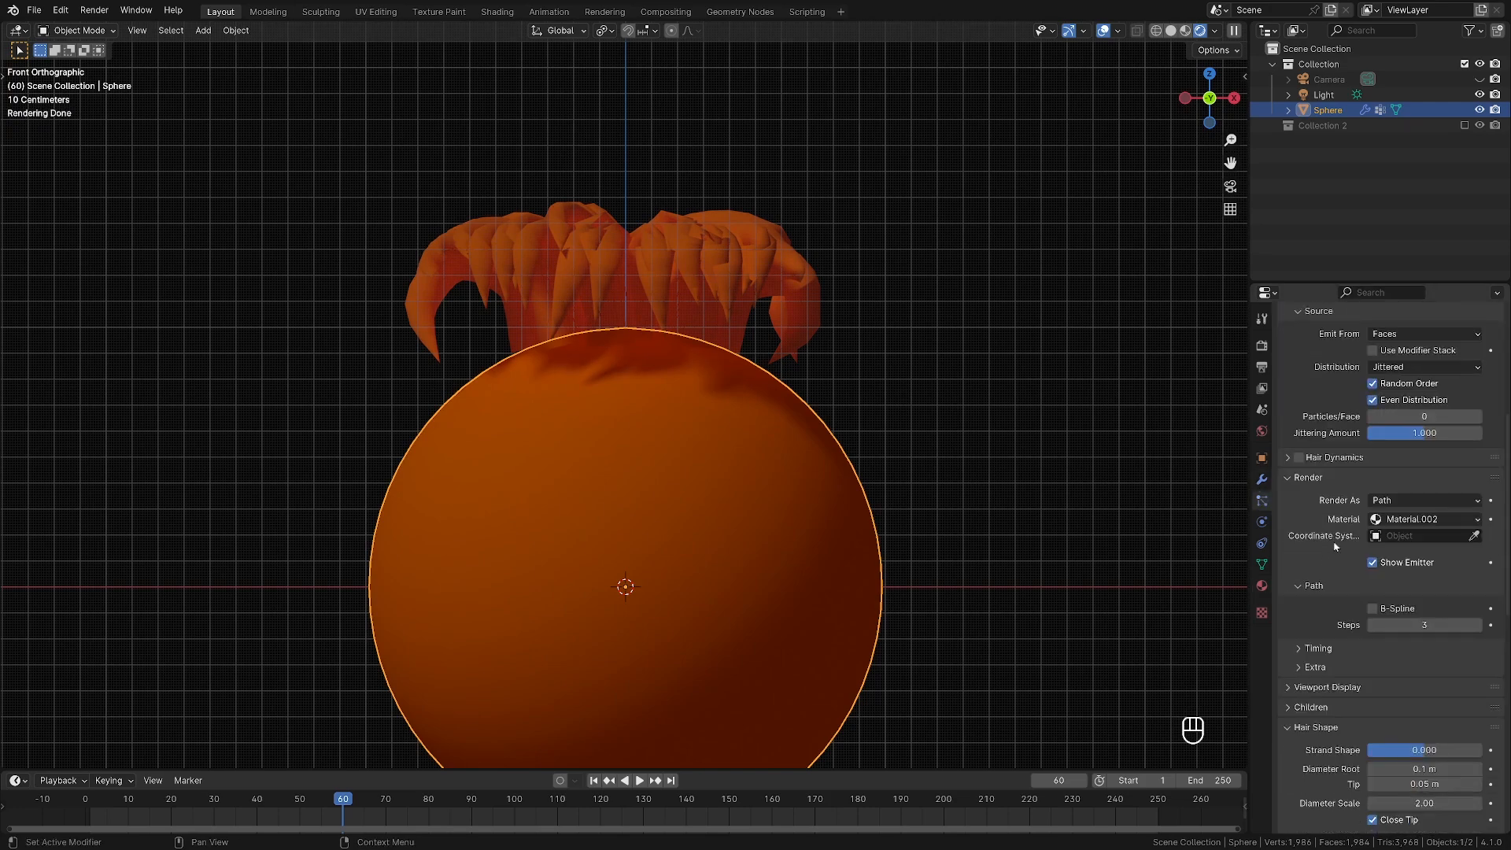
click(1407, 521)
click(1402, 554)
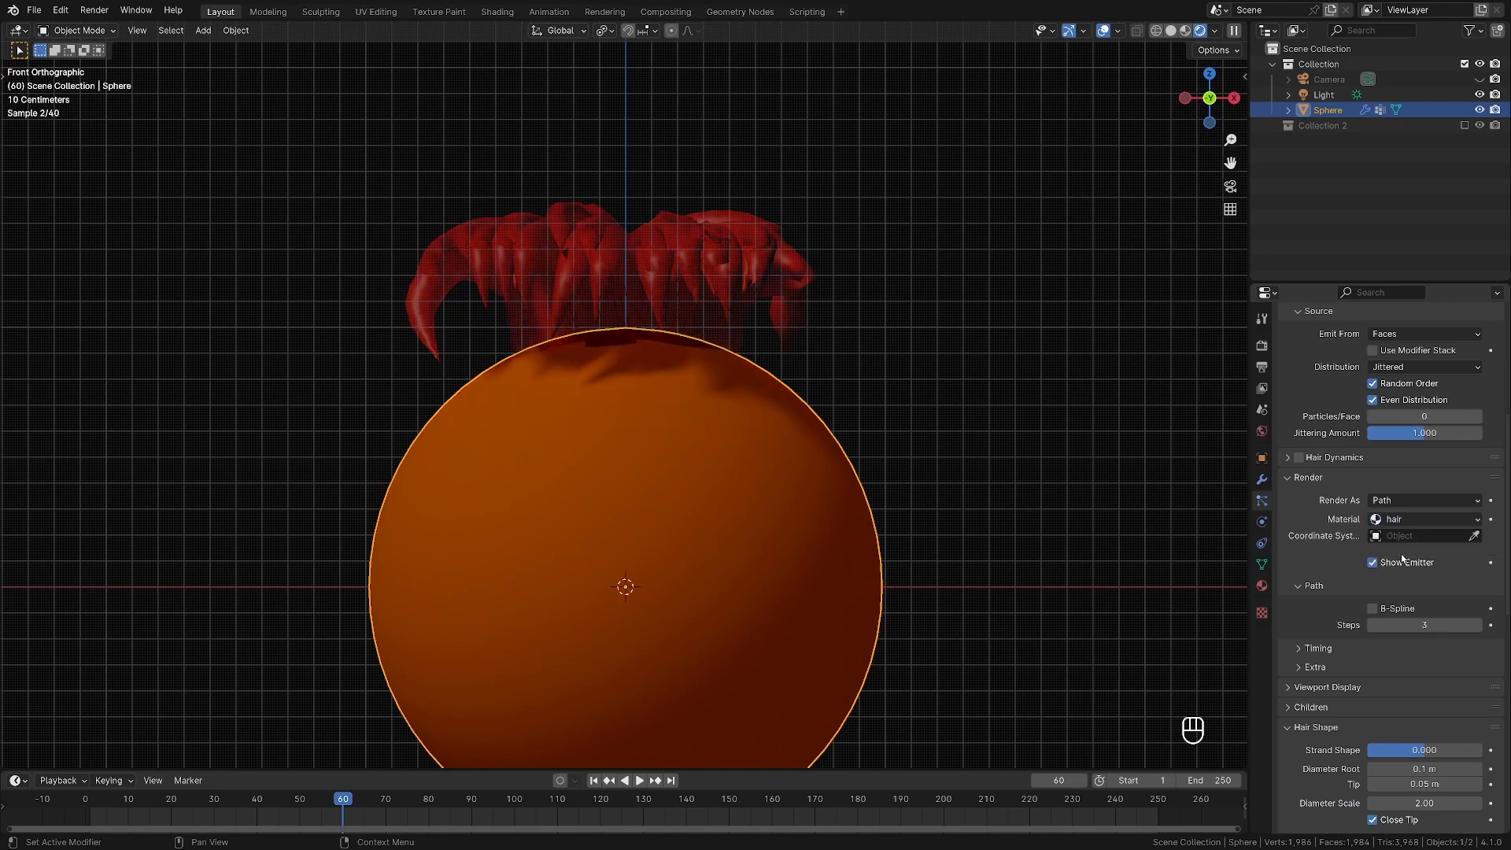
click(894, 361)
scroll(724, 272, up, 3)
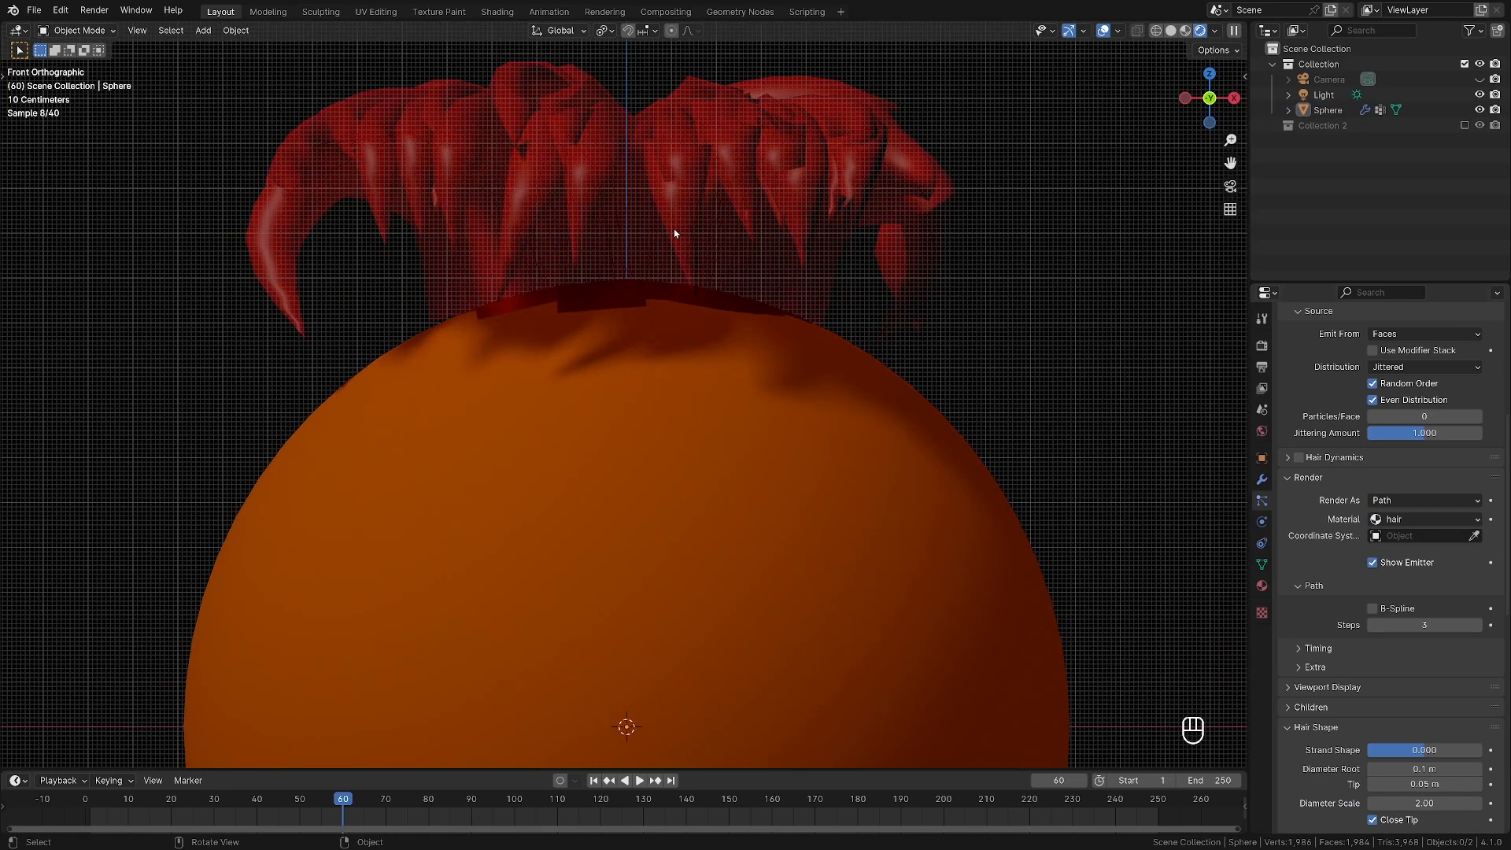
scroll(840, 360, down, 5)
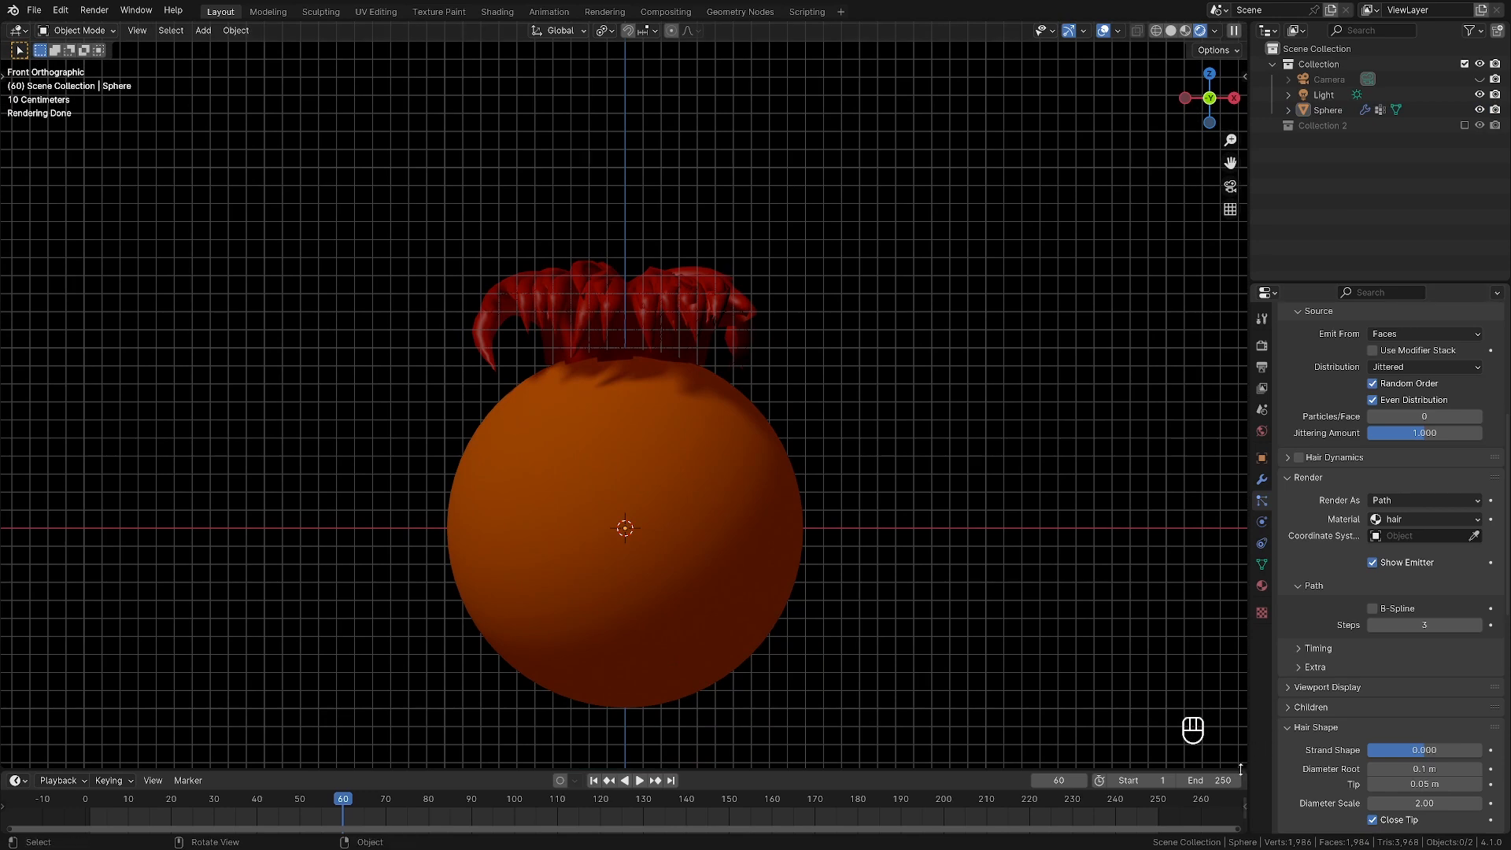
Split the 3D viewport into upper and lower areas and show the upper one through the camera, framed on the hair.
drag(1242, 739, 1219, 503)
scroll(963, 291, down, 2)
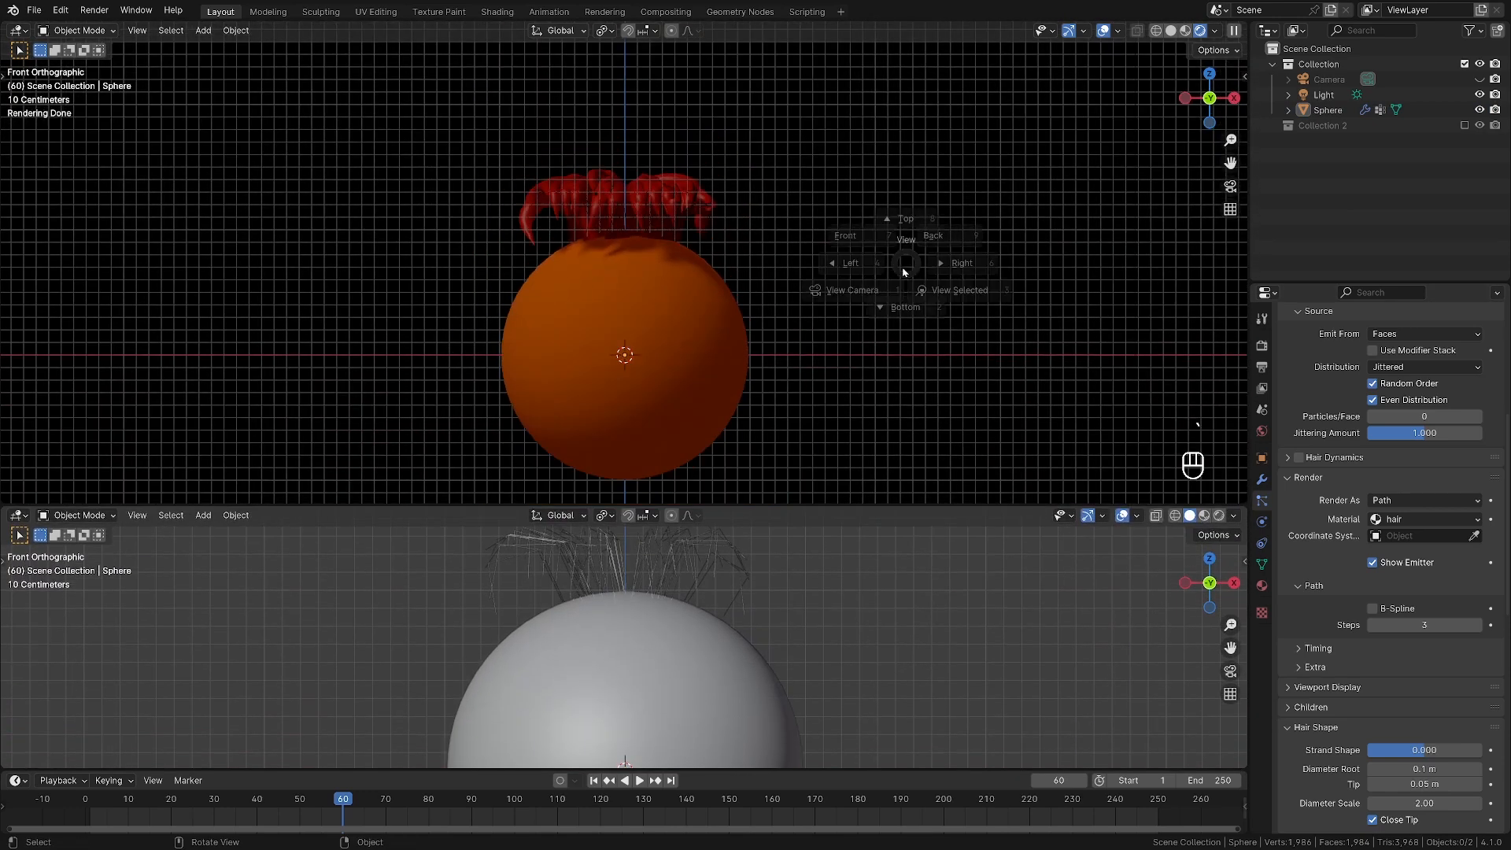
key(grave)
scroll(843, 304, down, 2)
scroll(819, 246, up, 4)
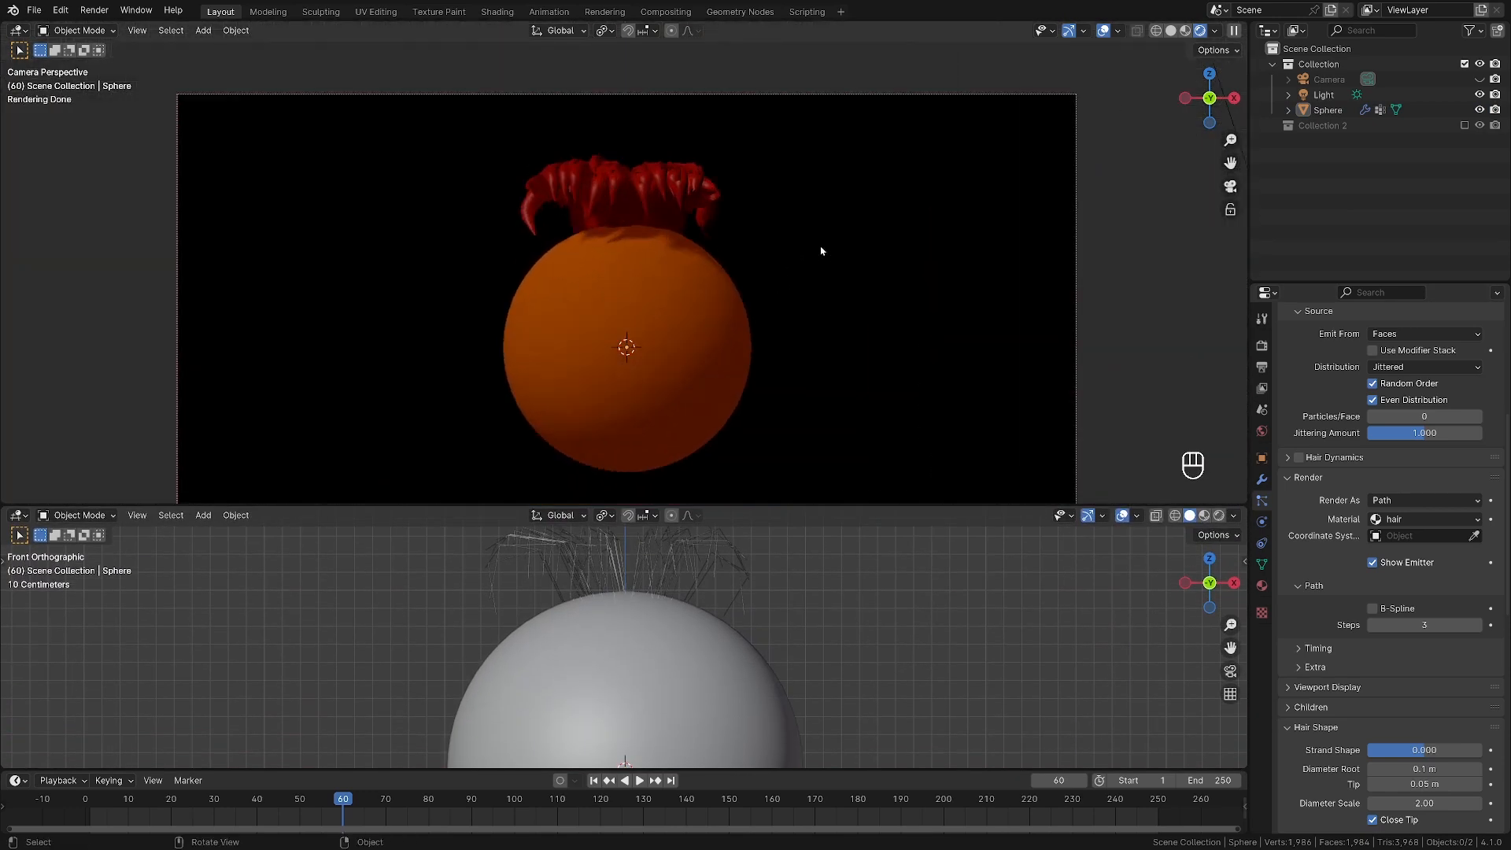
scroll(818, 260, up, 2)
Switch the lower area to the Shader Editor showing the "hair" material nodes, and enlarge it while keeping the hair framed above.
click(18, 514)
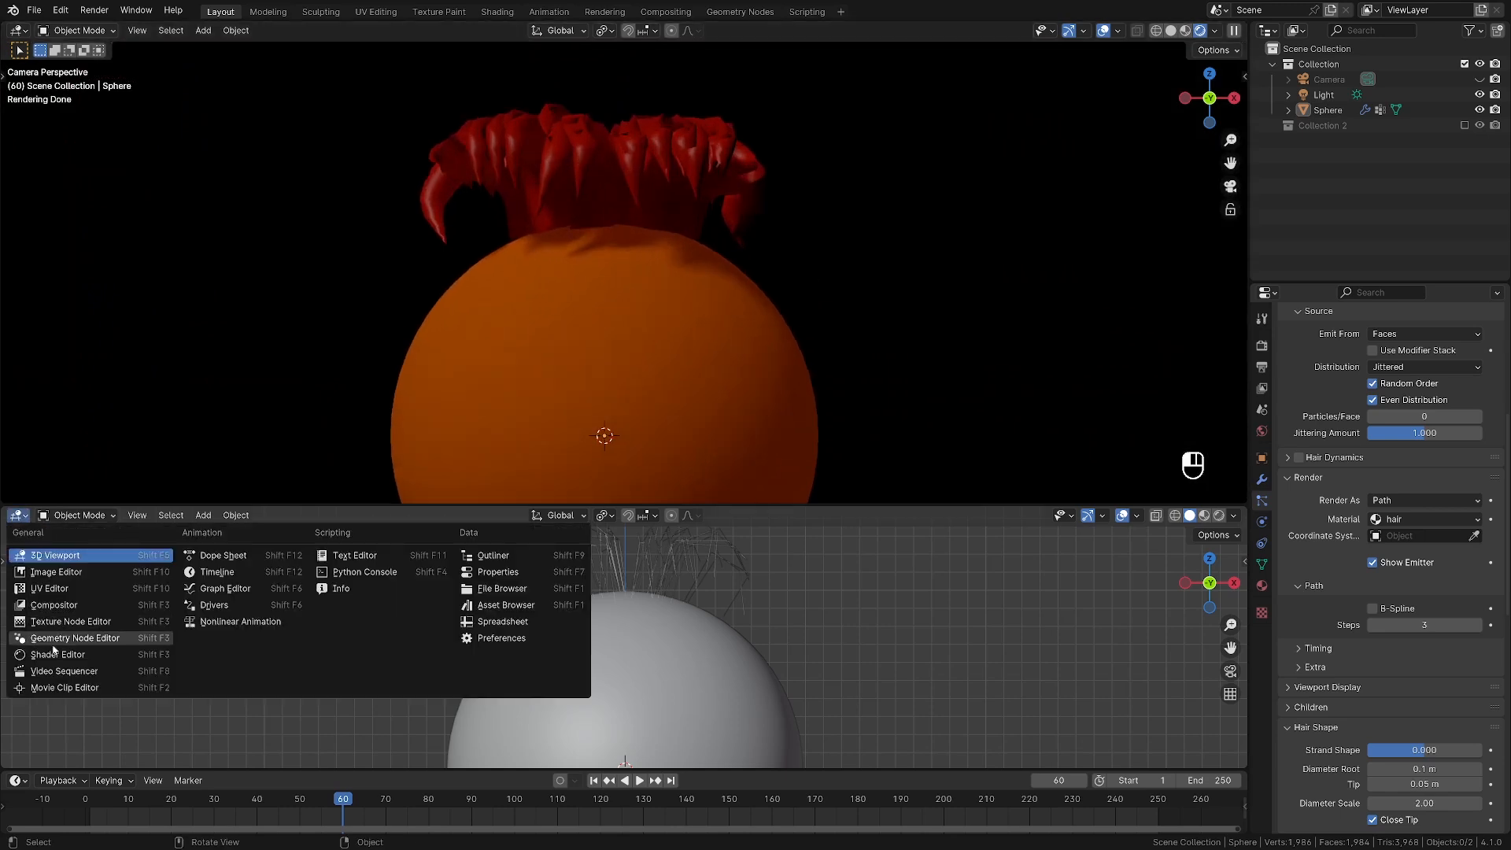
click(52, 656)
click(644, 600)
middle_drag(642, 601, 775, 567)
scroll(818, 570, up, 5)
scroll(834, 575, down, 2)
drag(838, 505, 828, 449)
shift+middle_drag(805, 321, 823, 438)
scroll(840, 327, up, 2)
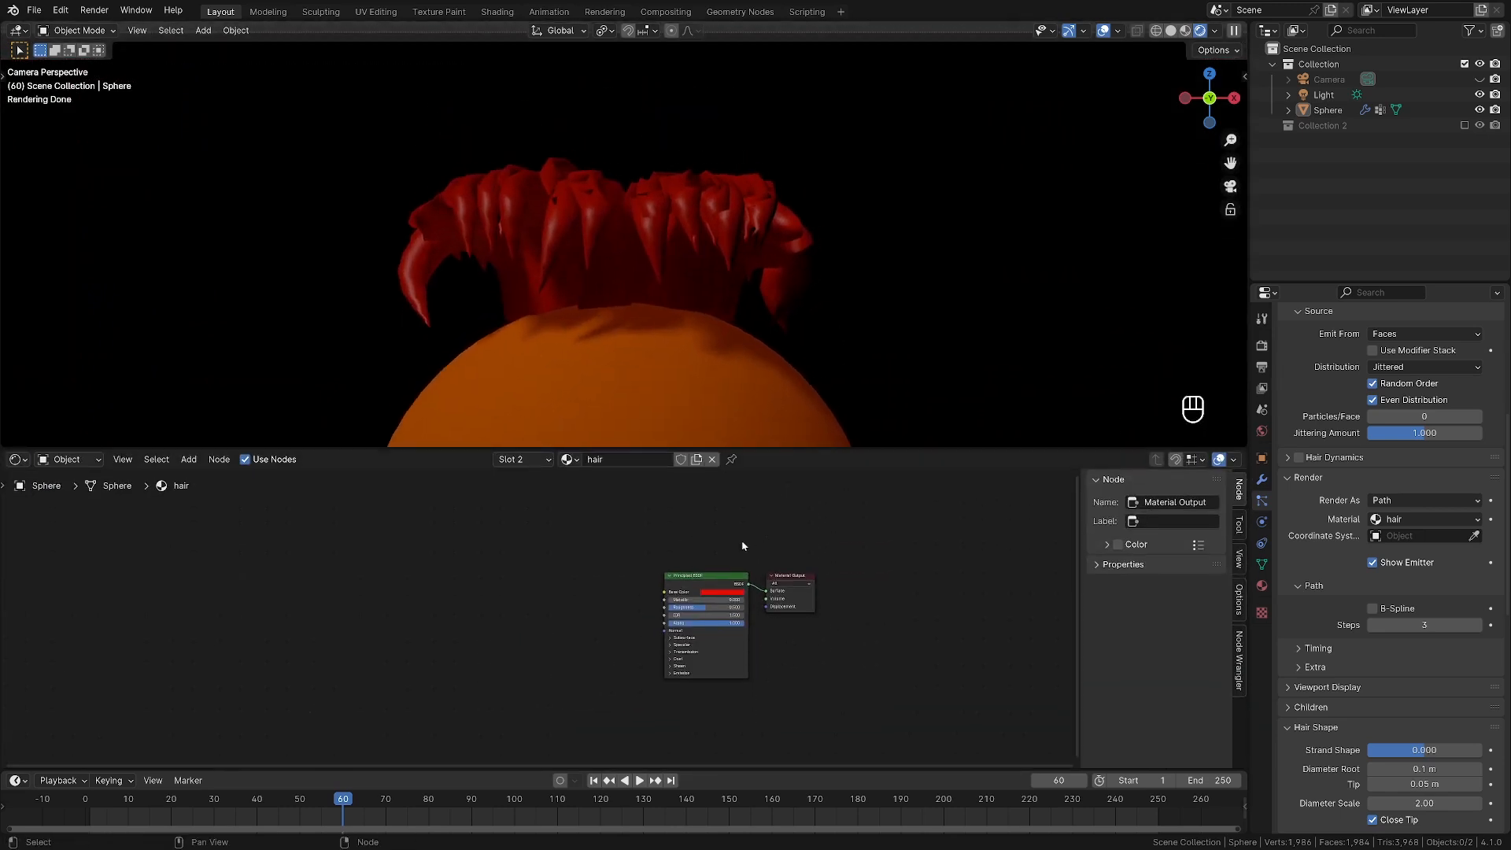
Add a Voronoi Texture node to the "hair" material with linked Mapping and Texture Coordinate nodes.
scroll(708, 562, down, 1)
middle_drag(699, 568, 783, 556)
scroll(783, 559, up, 1)
key(shift+a)
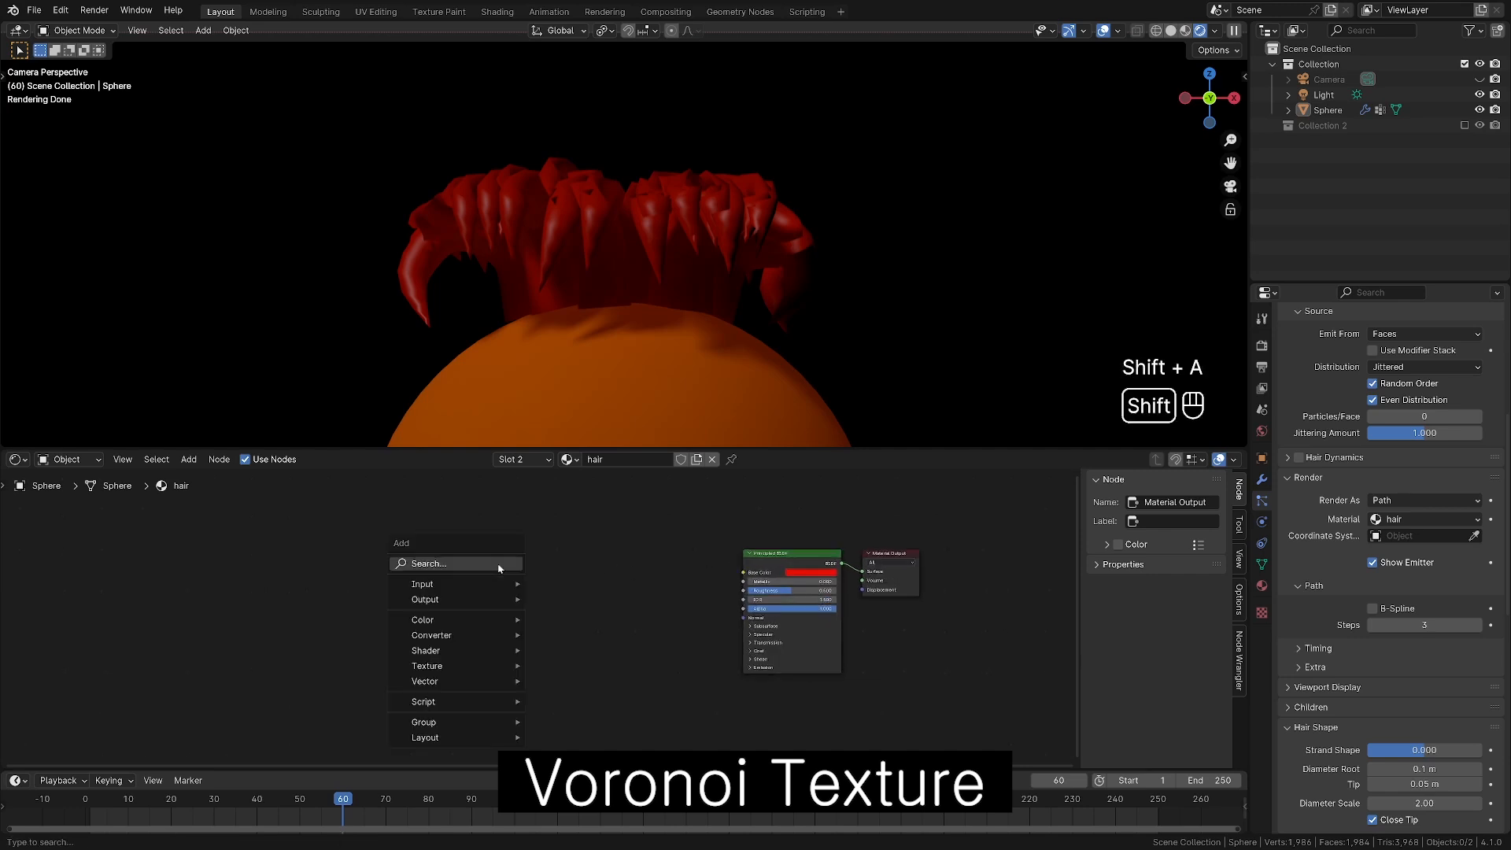
text(vo)
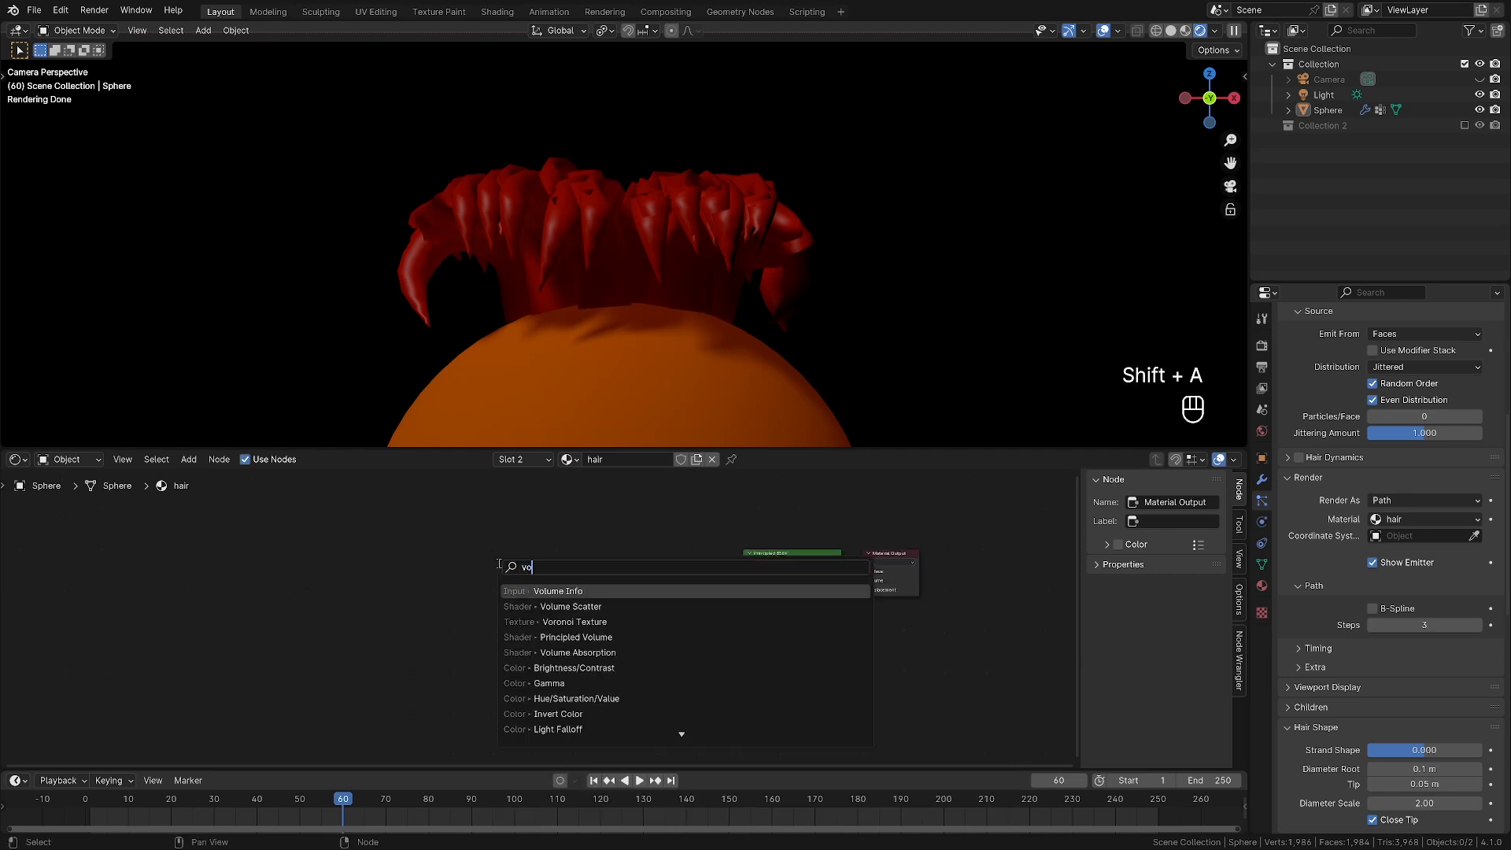
click(604, 626)
click(469, 551)
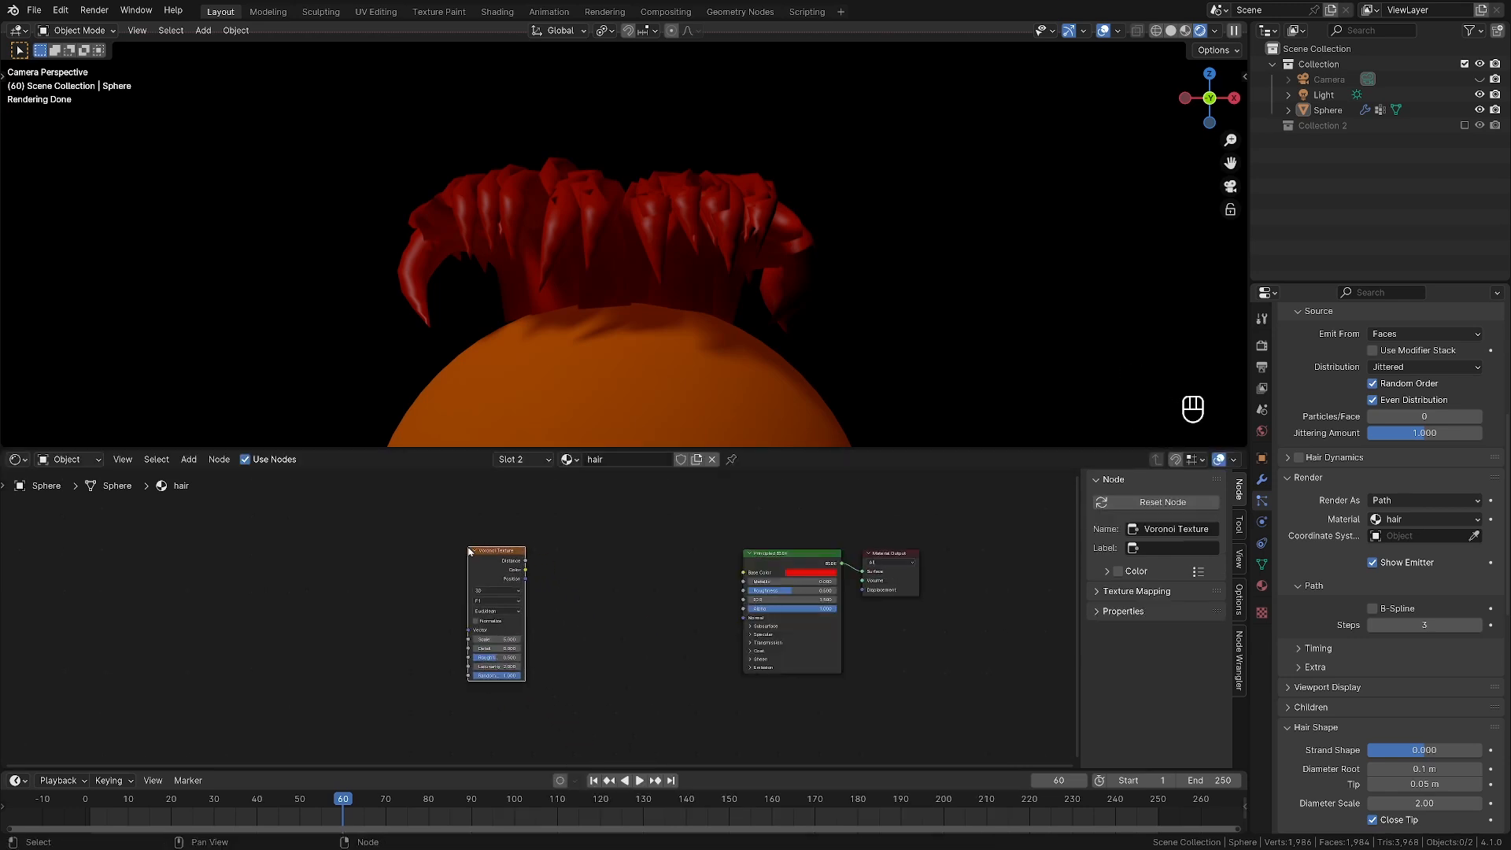
key(ctrl+t)
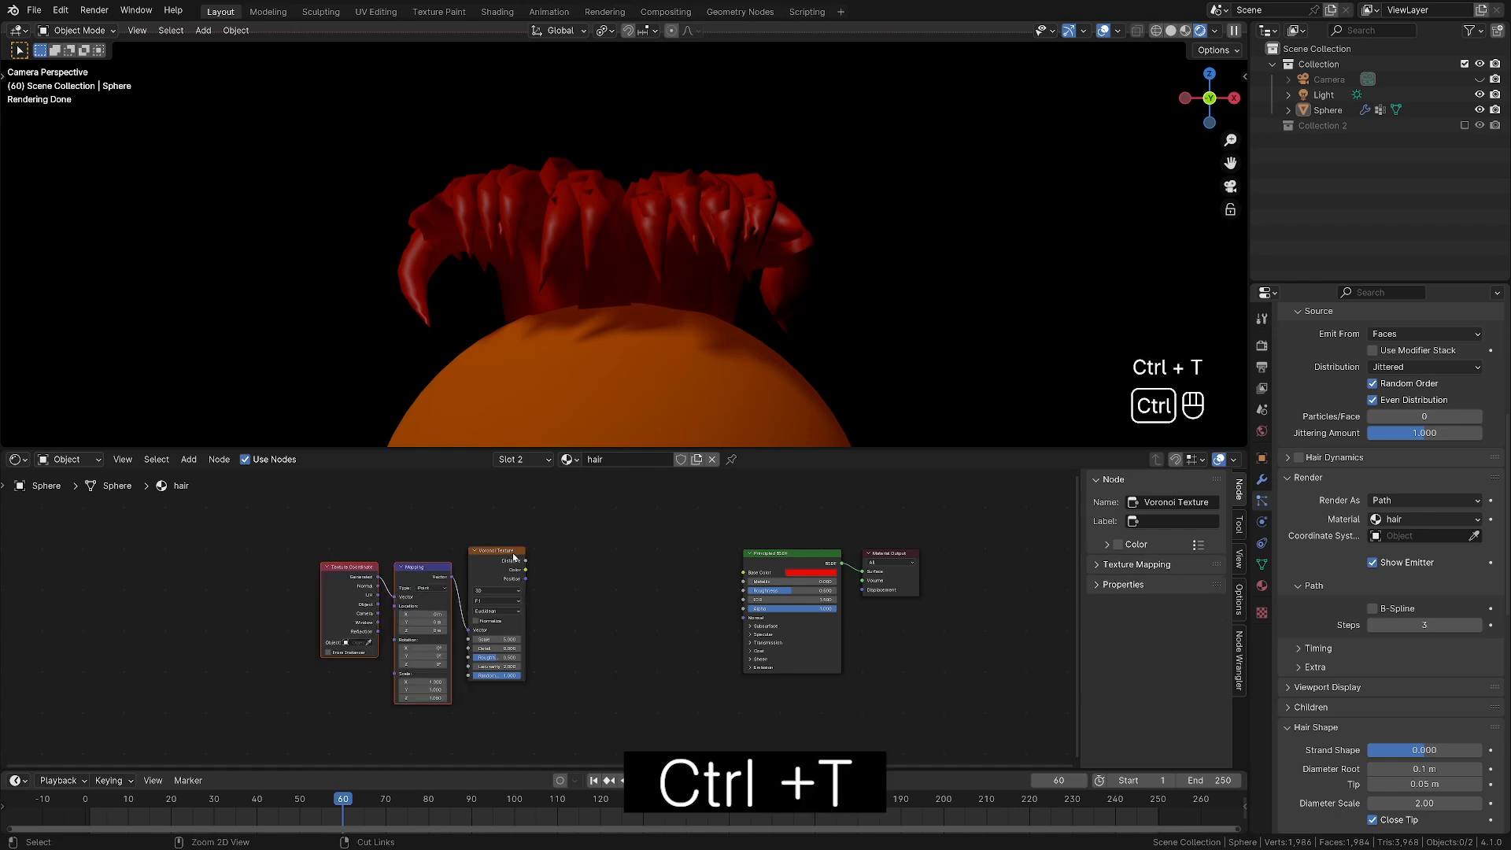
click(496, 550)
Add a Color Ramp fed by the Voronoi distance and connect it to the Material Output, placing the Principled BSDF below.
key(shift+a)
text(colo)
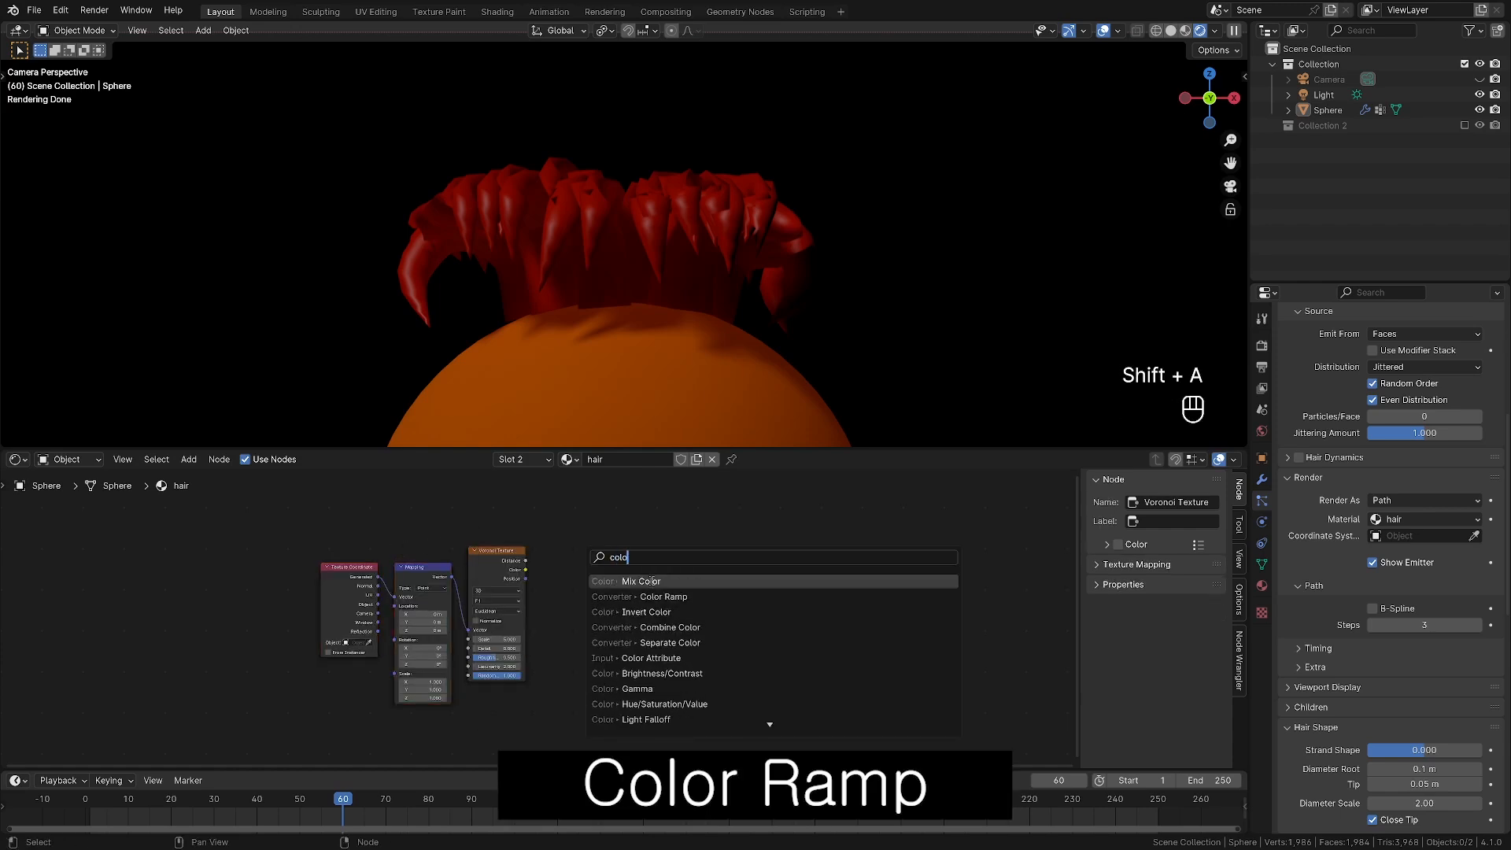
click(663, 597)
click(548, 545)
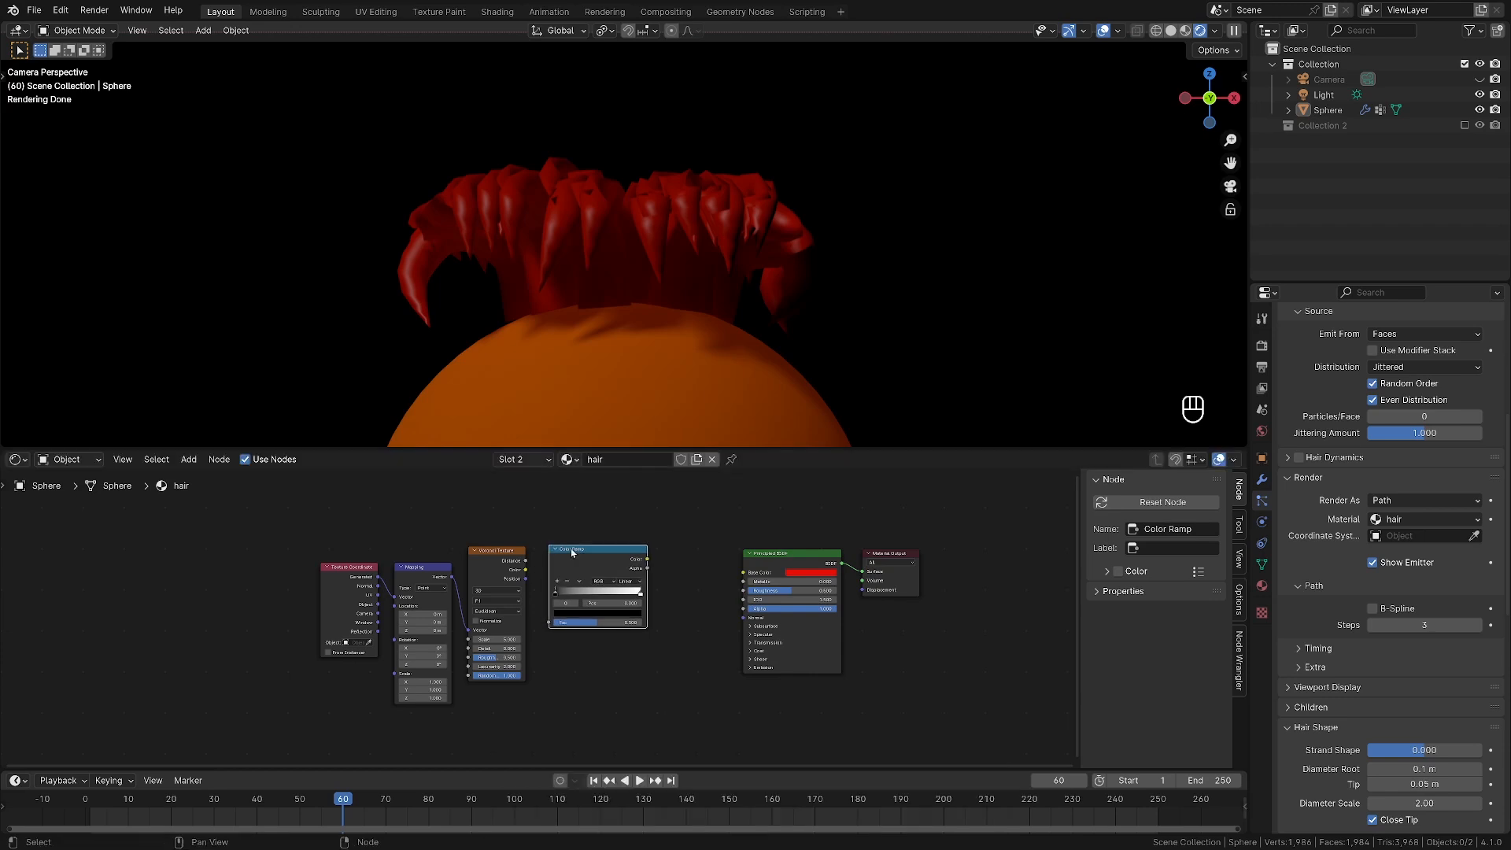
scroll(543, 598, up, 1)
drag(525, 556, 552, 622)
drag(657, 556, 643, 728)
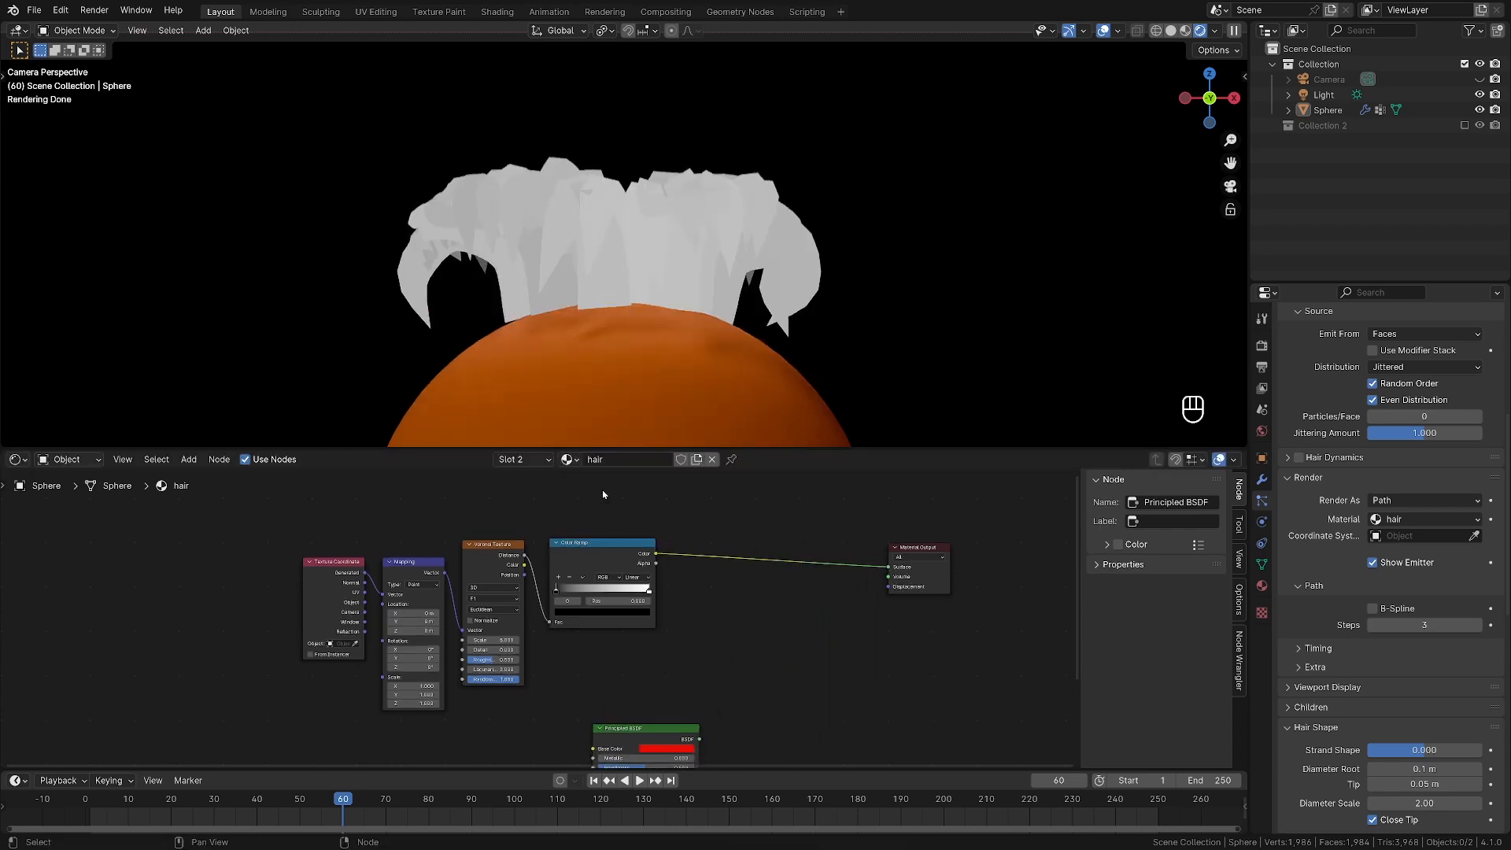
click(621, 554)
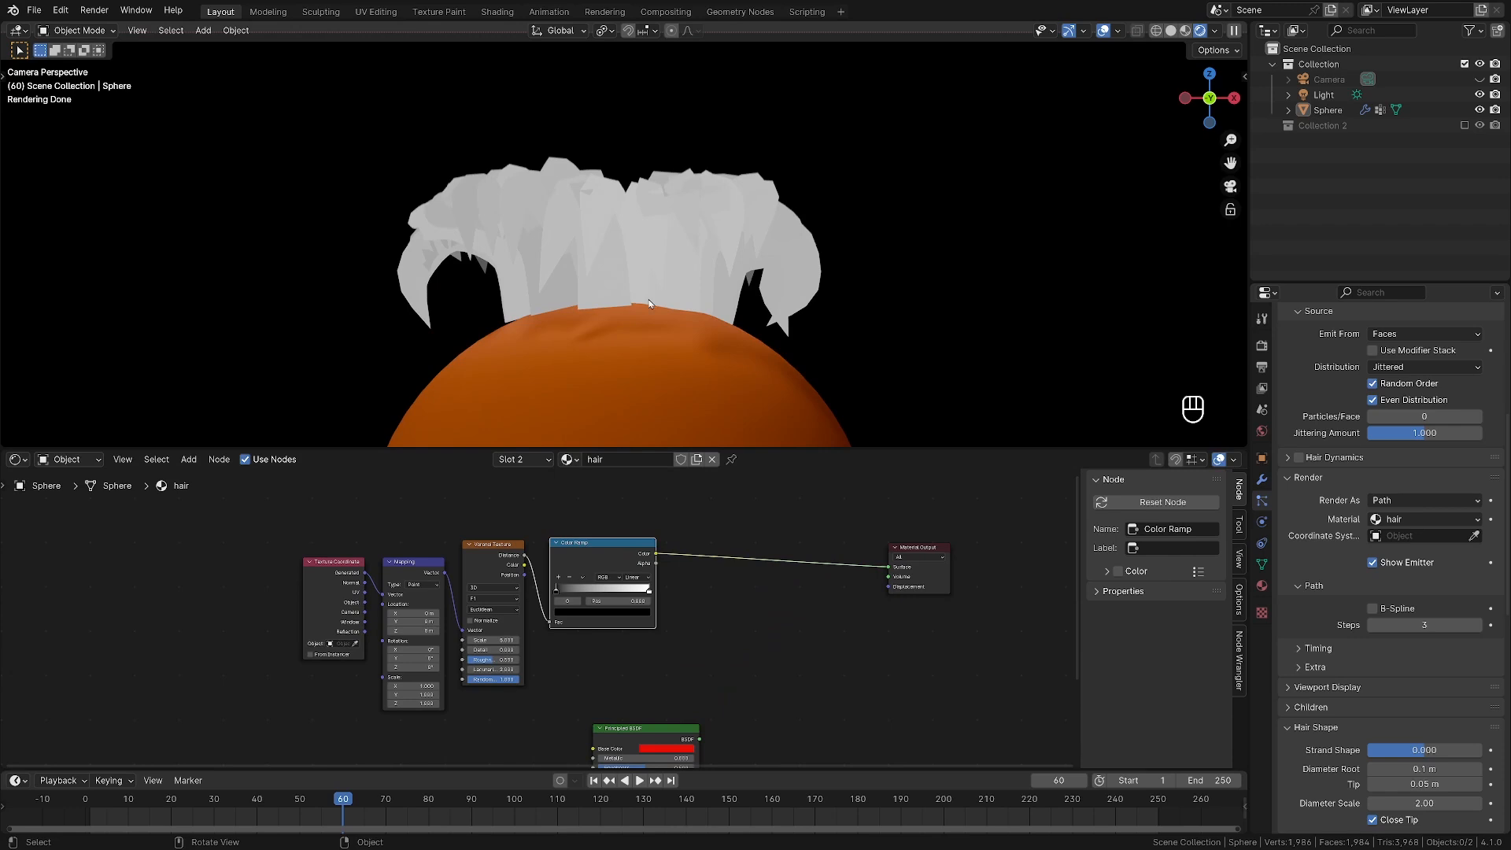
Connect the Object texture coordinates to the Mapping vector and set the Voronoi Texture scale to 20.
drag(364, 601, 377, 600)
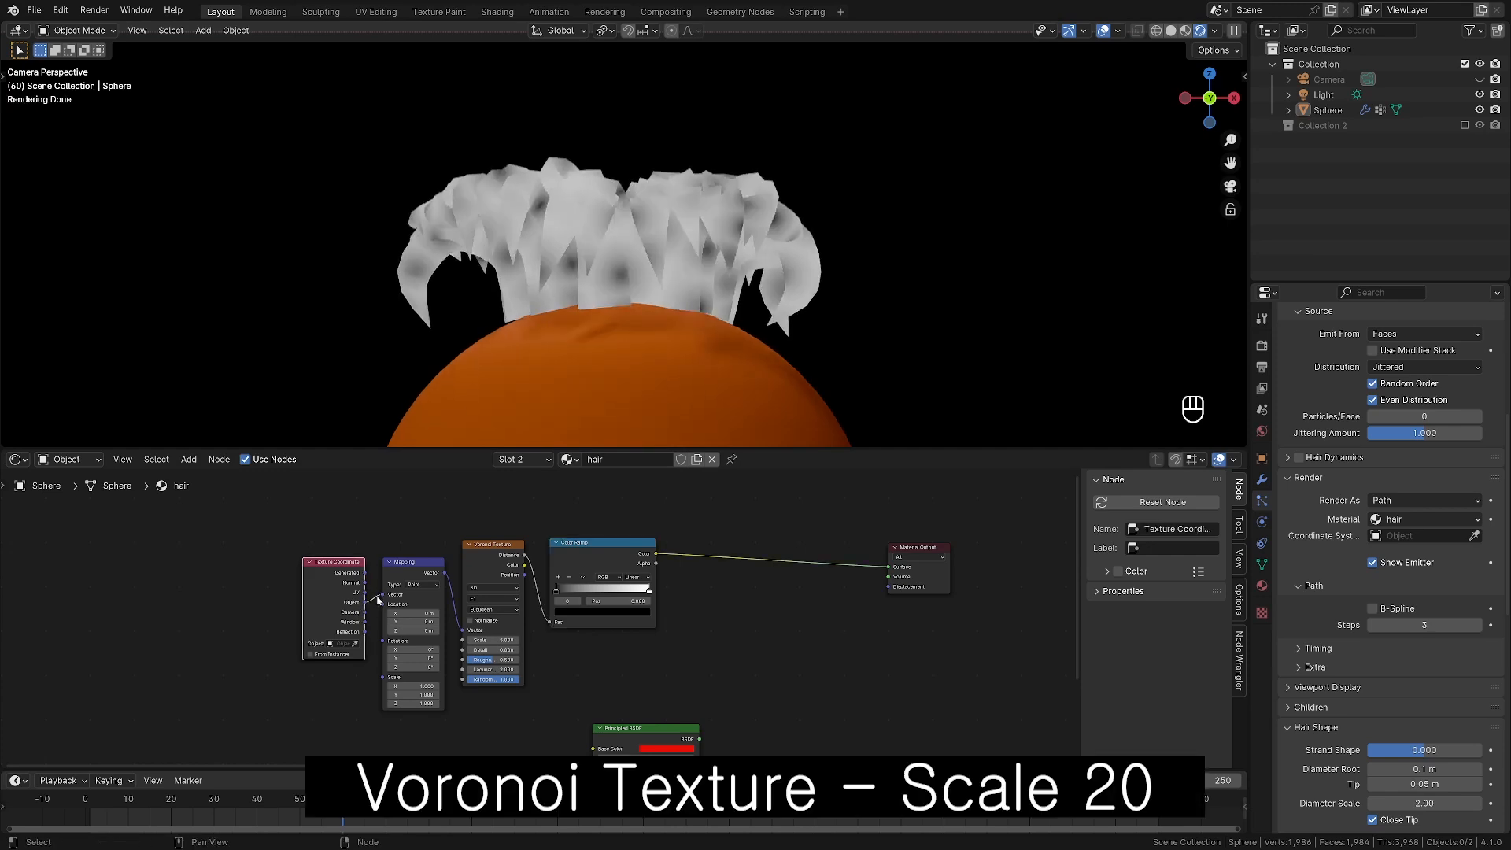
click(591, 556)
double_click(497, 640)
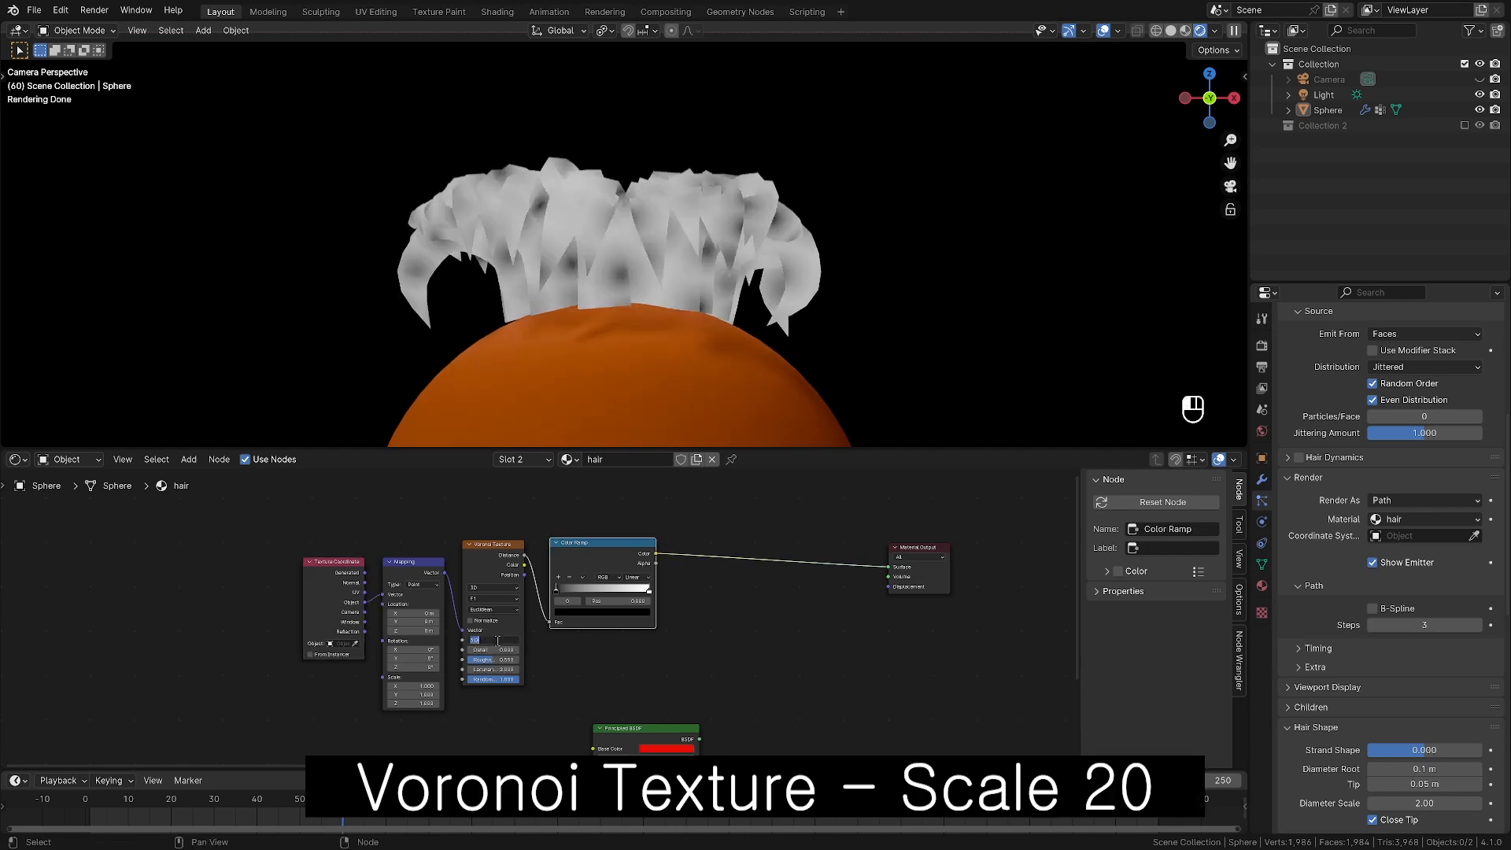
text(20)
key(Return)
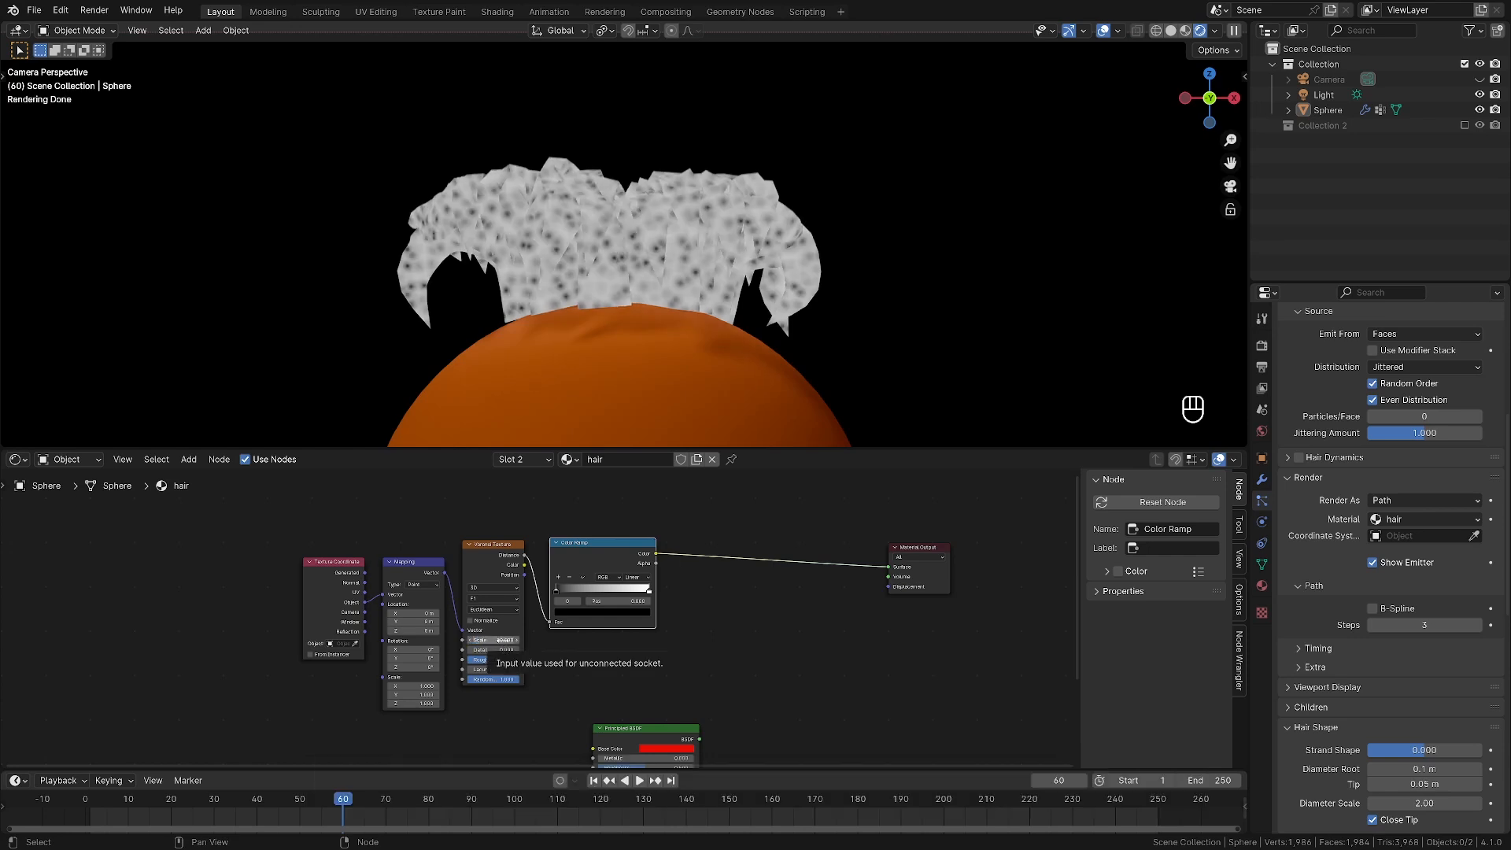
Rearrange the Color Ramp stops into a sharp white-to-black transition that isolates white dots on the hair.
mouse_move(555, 589)
mouse_down()
mouse_move(646, 596)
mouse_move(579, 594)
mouse_up()
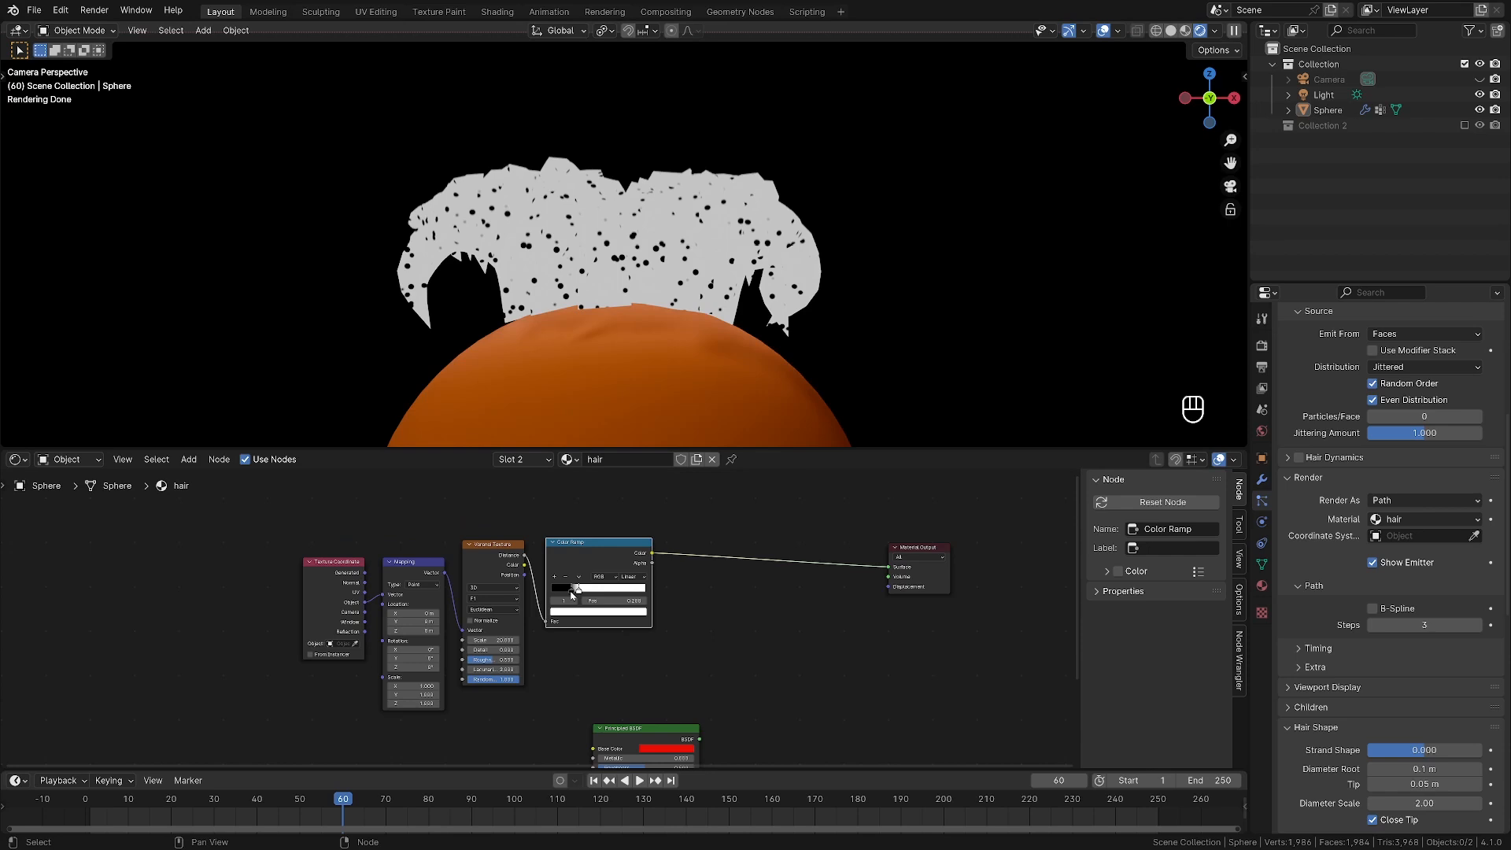
drag(572, 596, 591, 591)
click(698, 609)
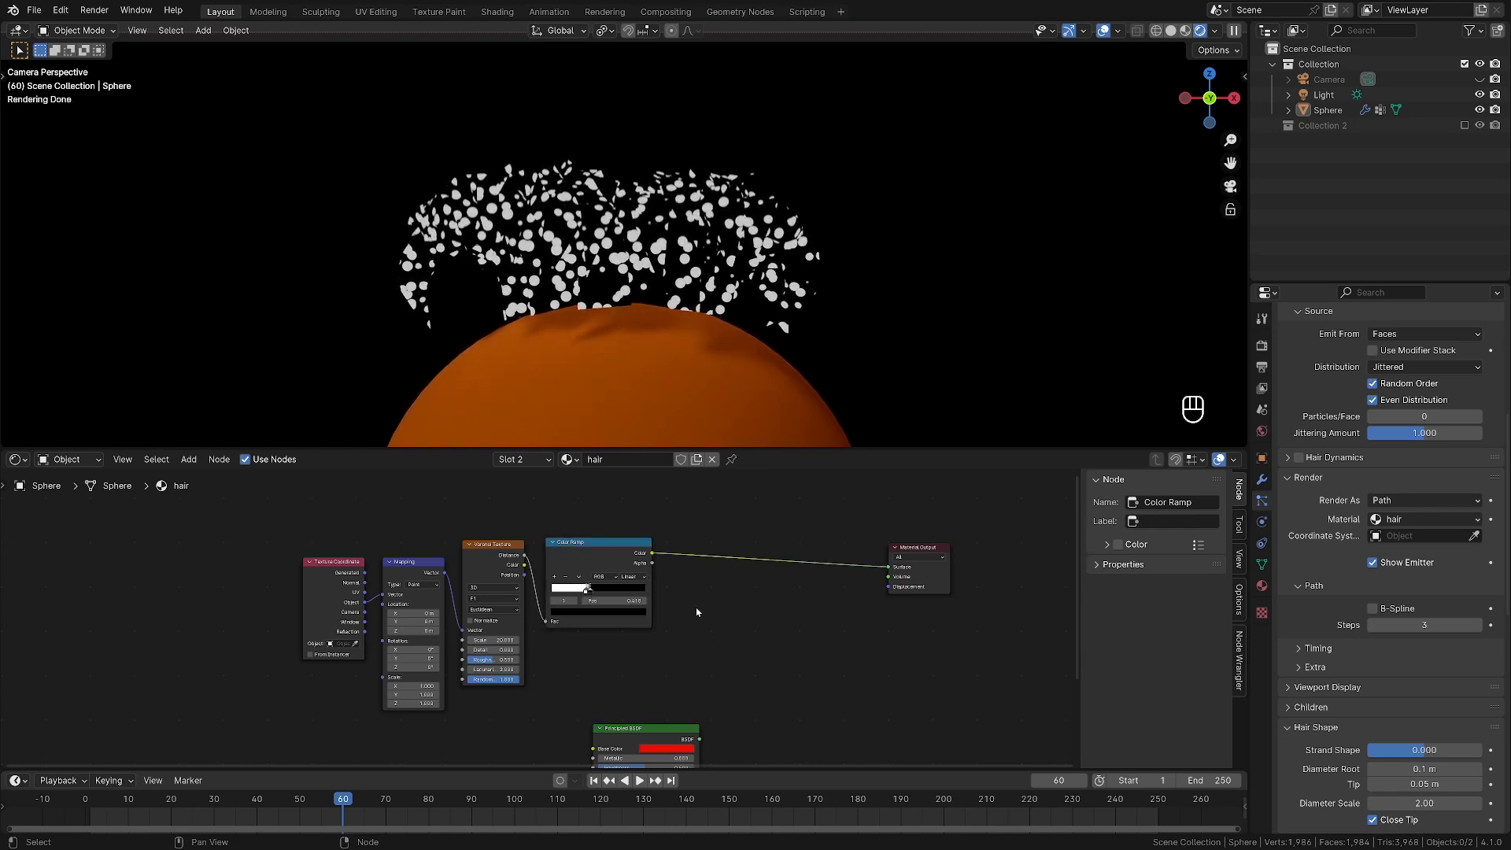
Add a Mix Shader node in the free space between the Principled BSDF and the Material Output.
scroll(732, 598, down, 1)
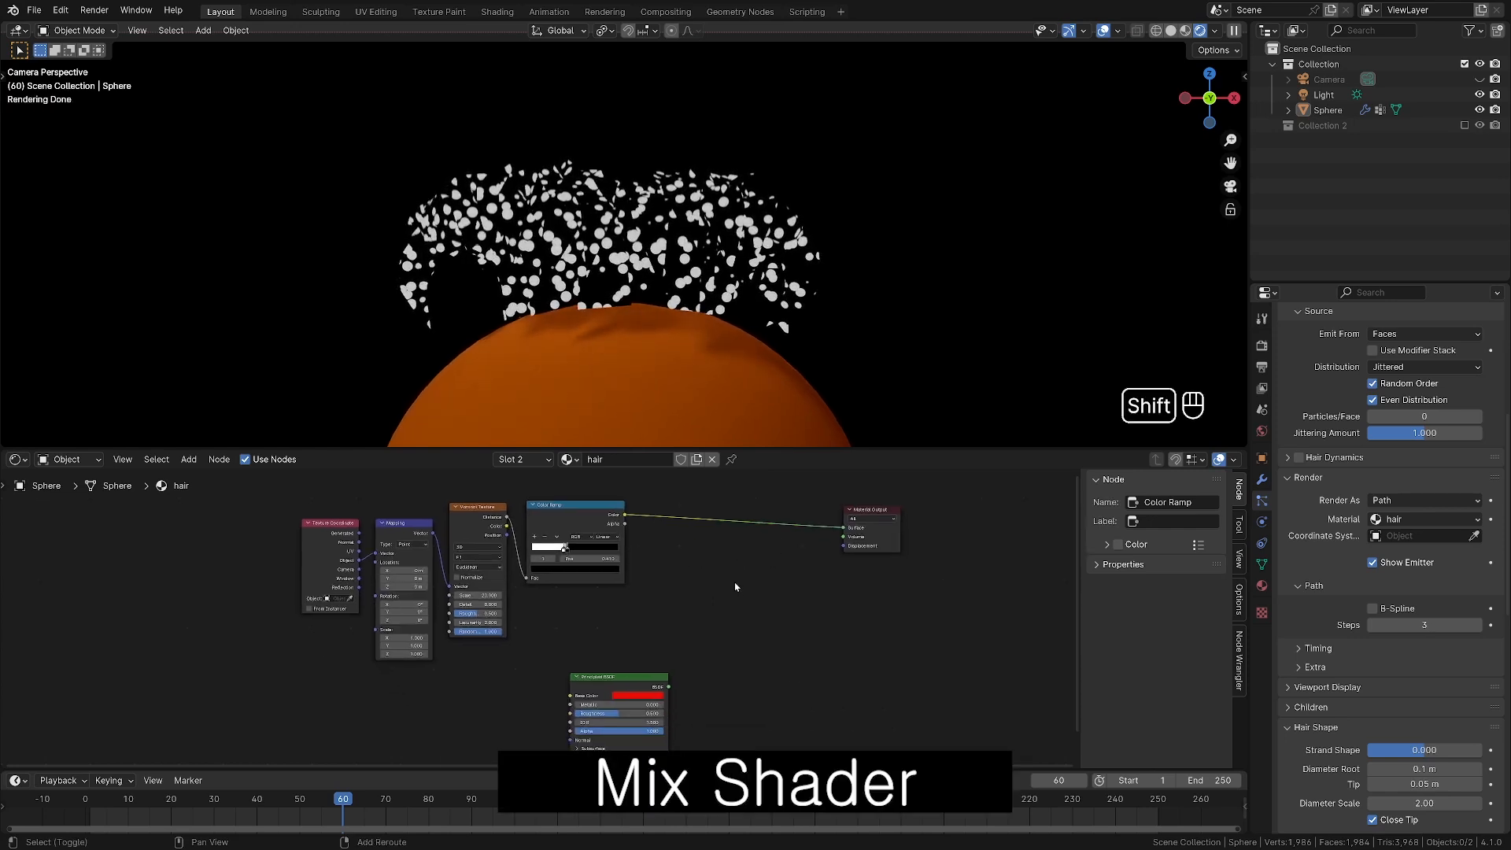
key(shift+a)
text(mi)
click(810, 640)
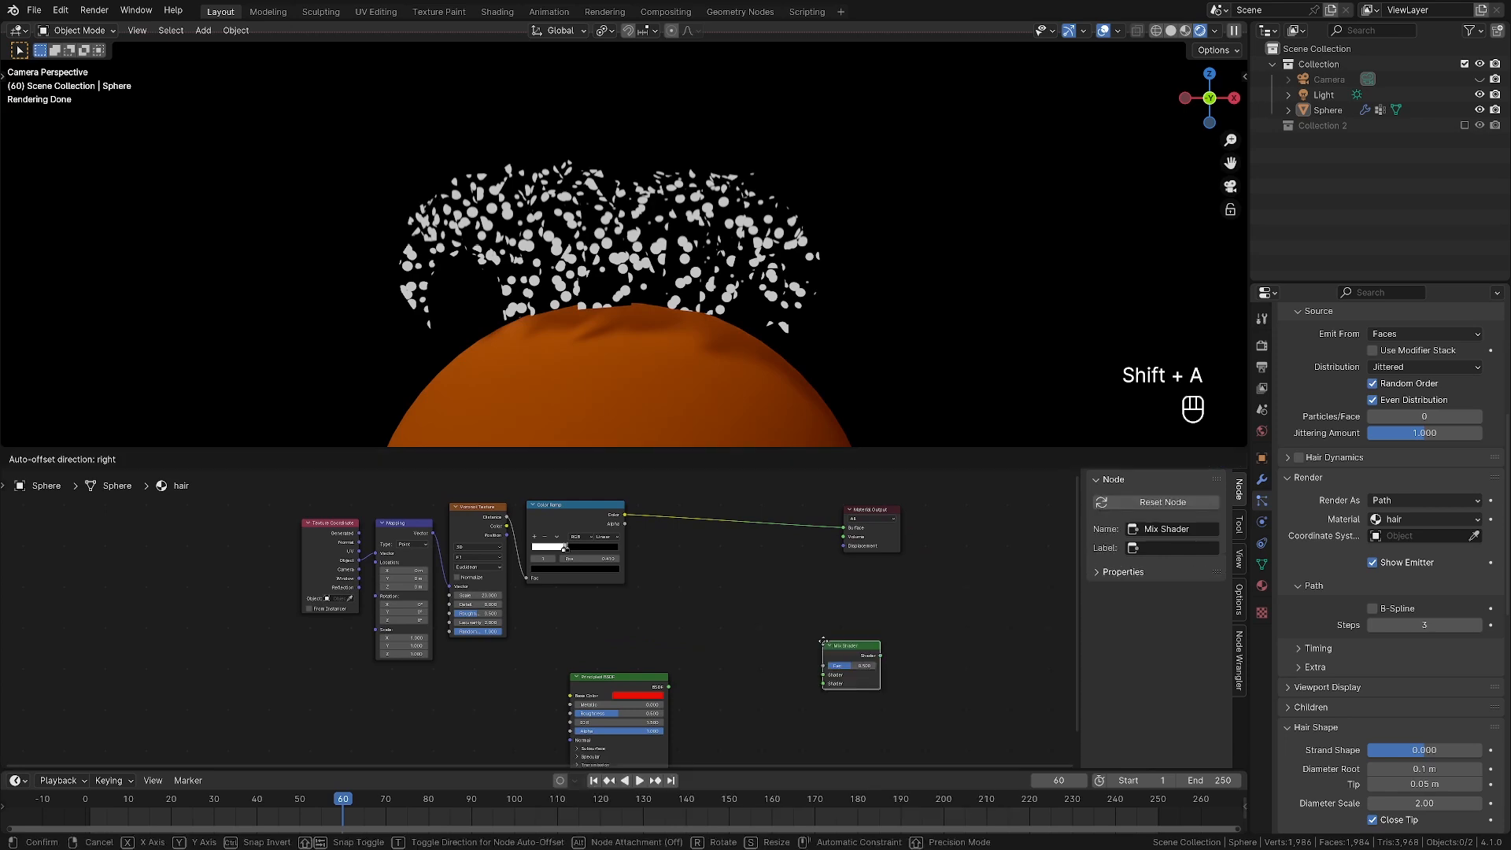
click(718, 604)
Add a Transparent BSDF and connect it to the Mix Shader's first shader input, with the Principled BSDF in the second.
key(shift+a)
text(transparent)
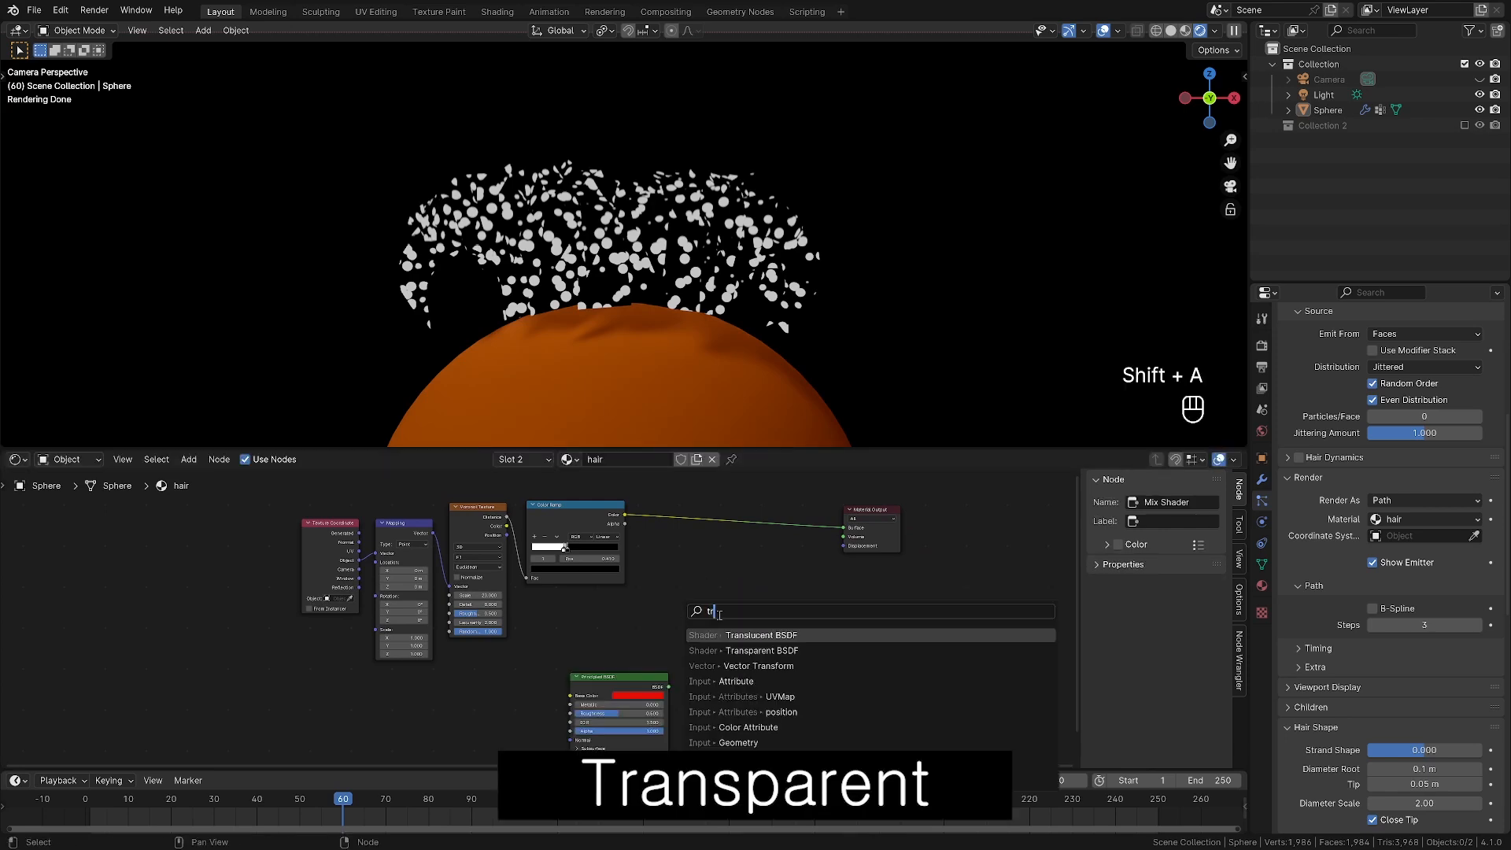
click(728, 649)
click(608, 602)
drag(649, 677, 654, 656)
drag(847, 586, 754, 651)
click(879, 614)
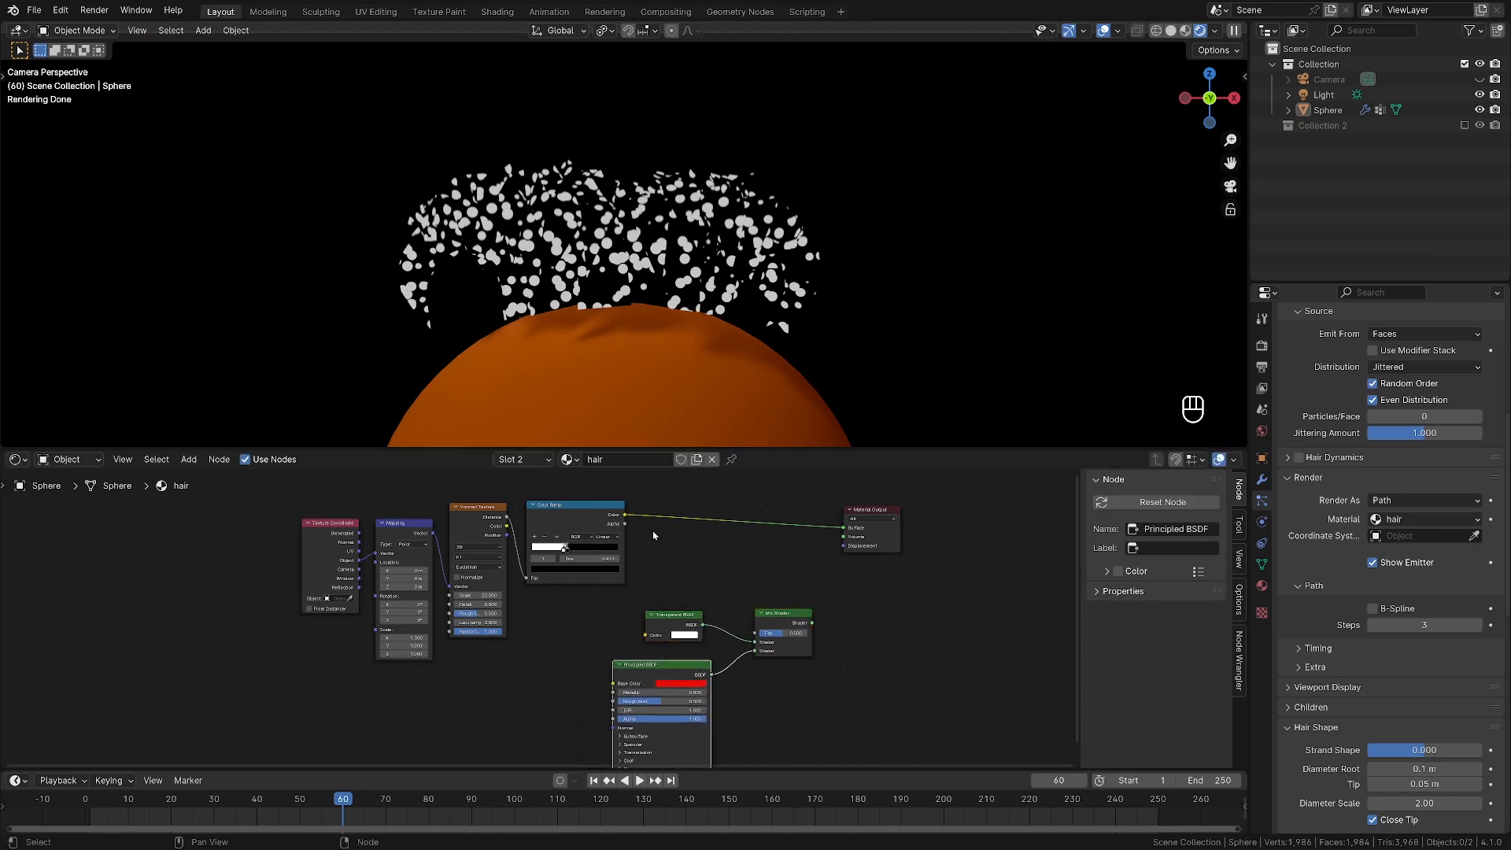
Link the Color Ramp color to the Mix Shader factor and the Mix Shader to the Material Output surface, and save the file.
drag(624, 516, 844, 528)
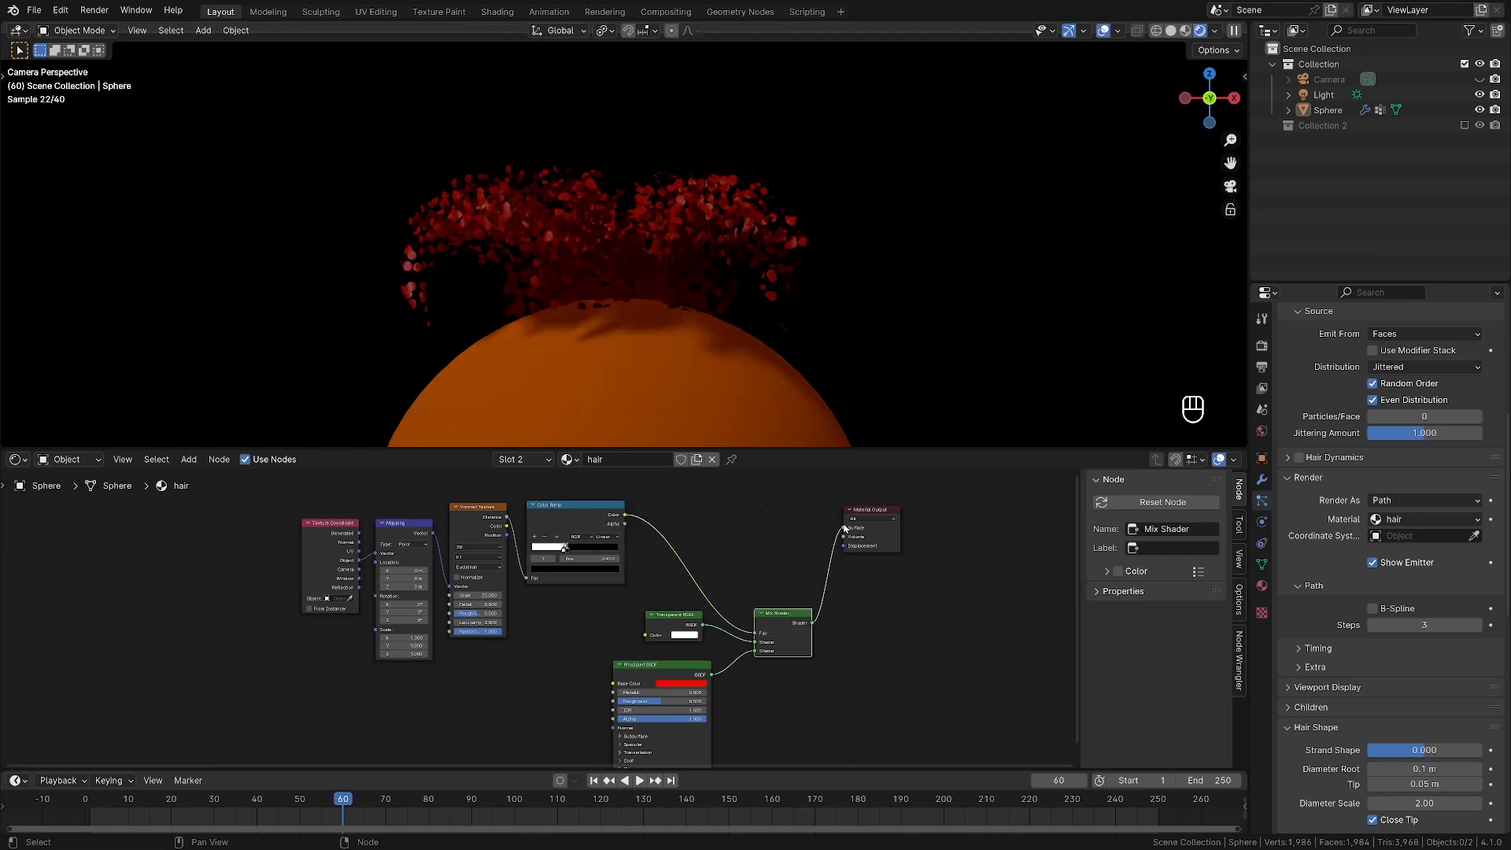
scroll(539, 609, down, 1)
key(ctrl+s)
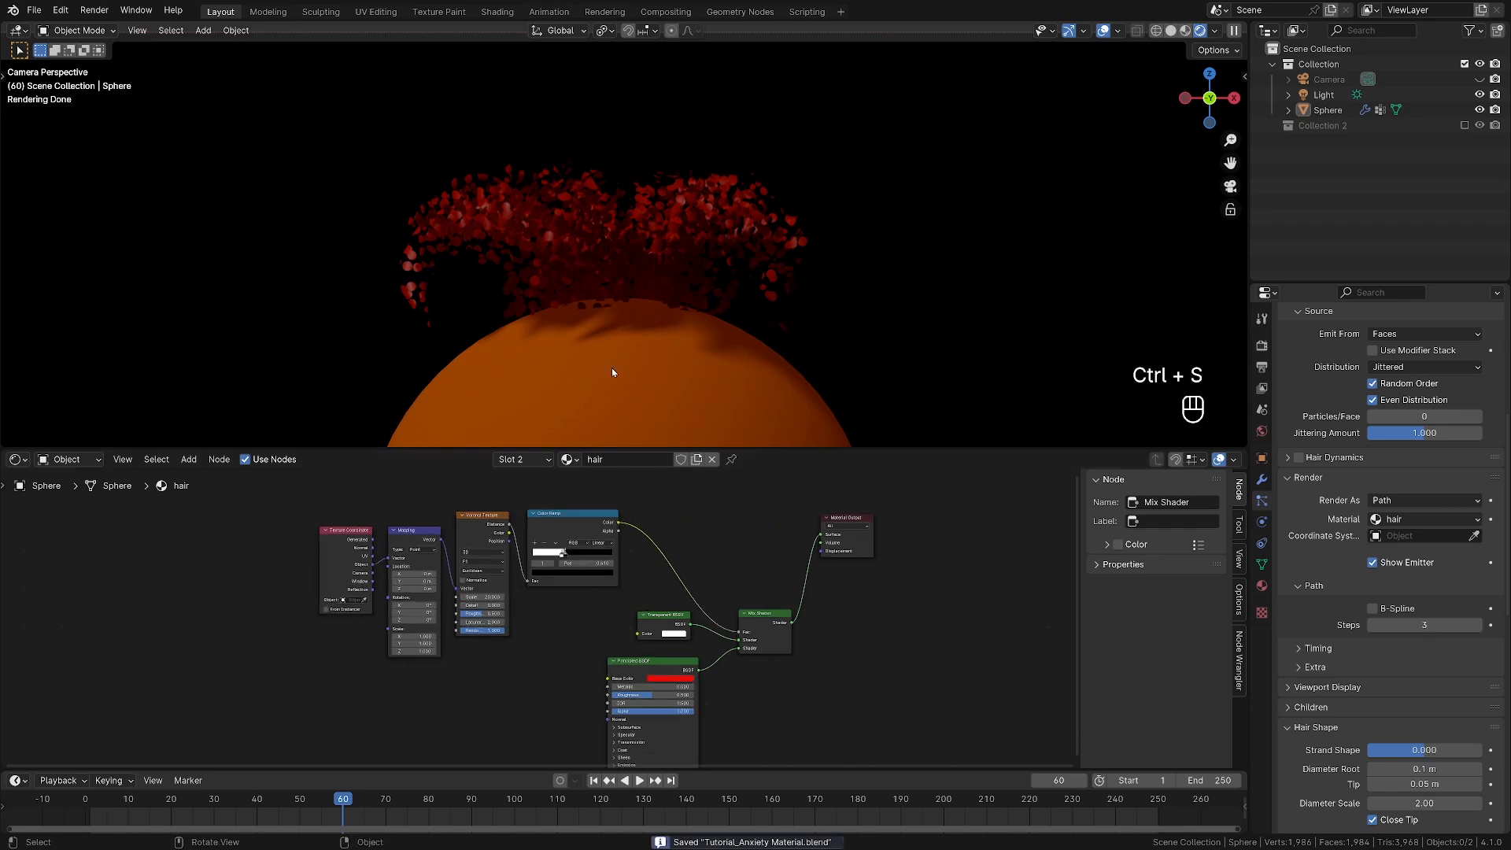
Set the Principled BSDF emission to a dark, saturated red with strength 1.
middle_drag(833, 667, 842, 612)
scroll(769, 663, up, 2)
click(650, 724)
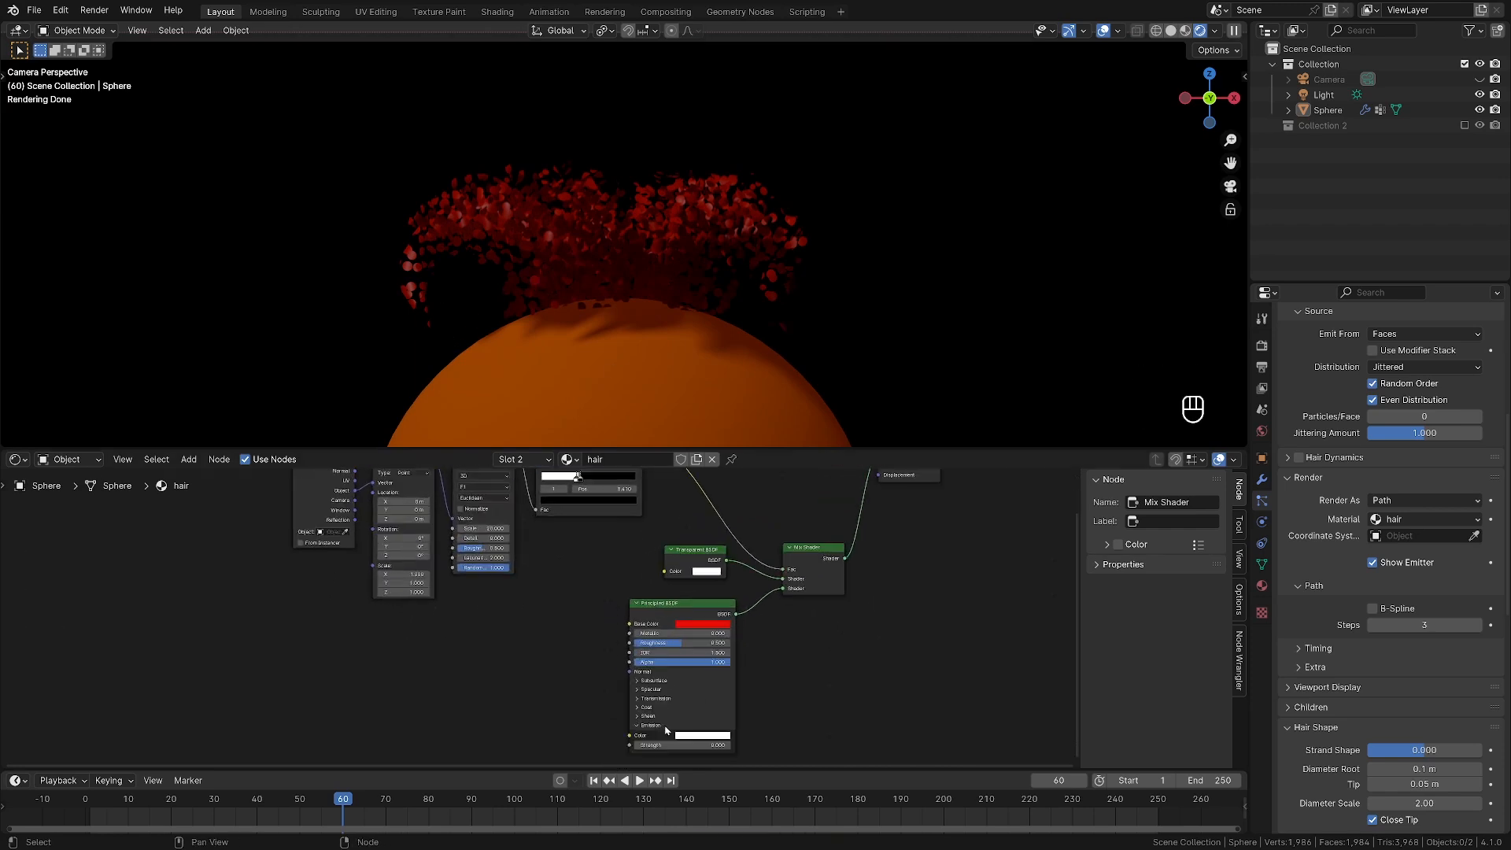
click(701, 736)
click(715, 676)
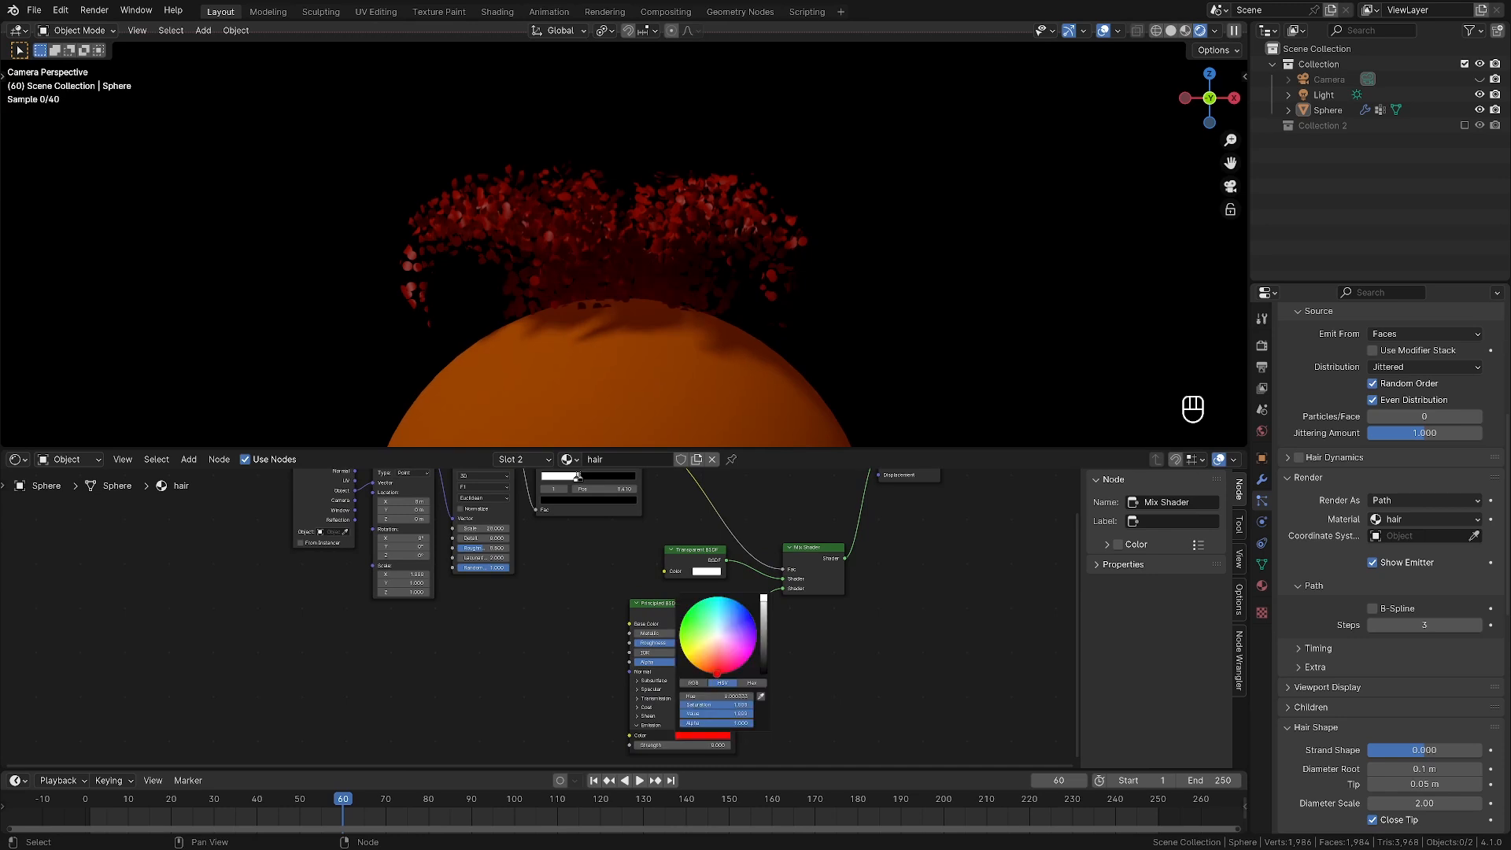
click(711, 745)
text(1)
key(Return)
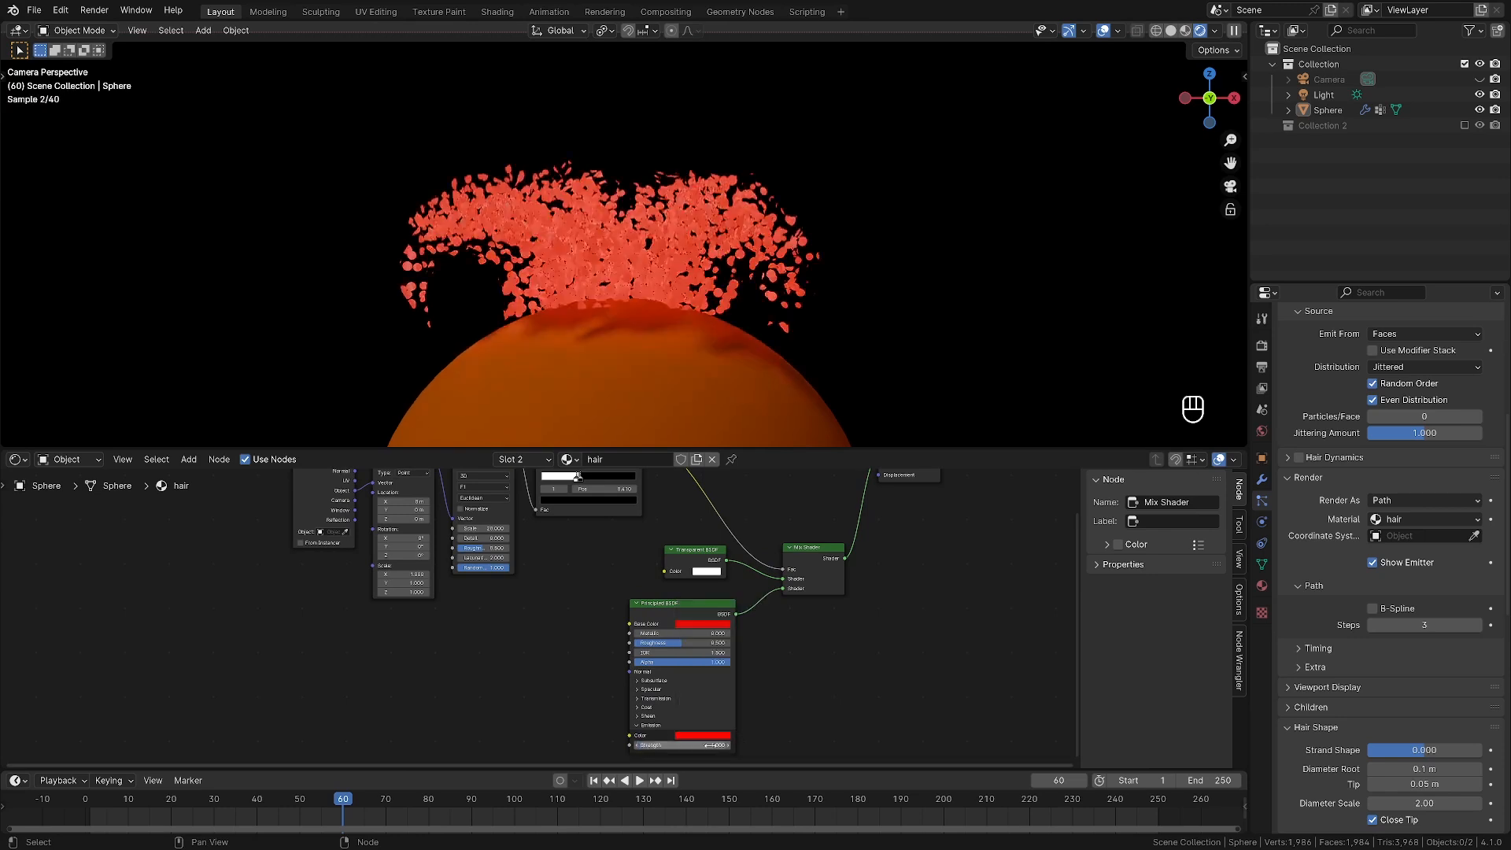
click(717, 739)
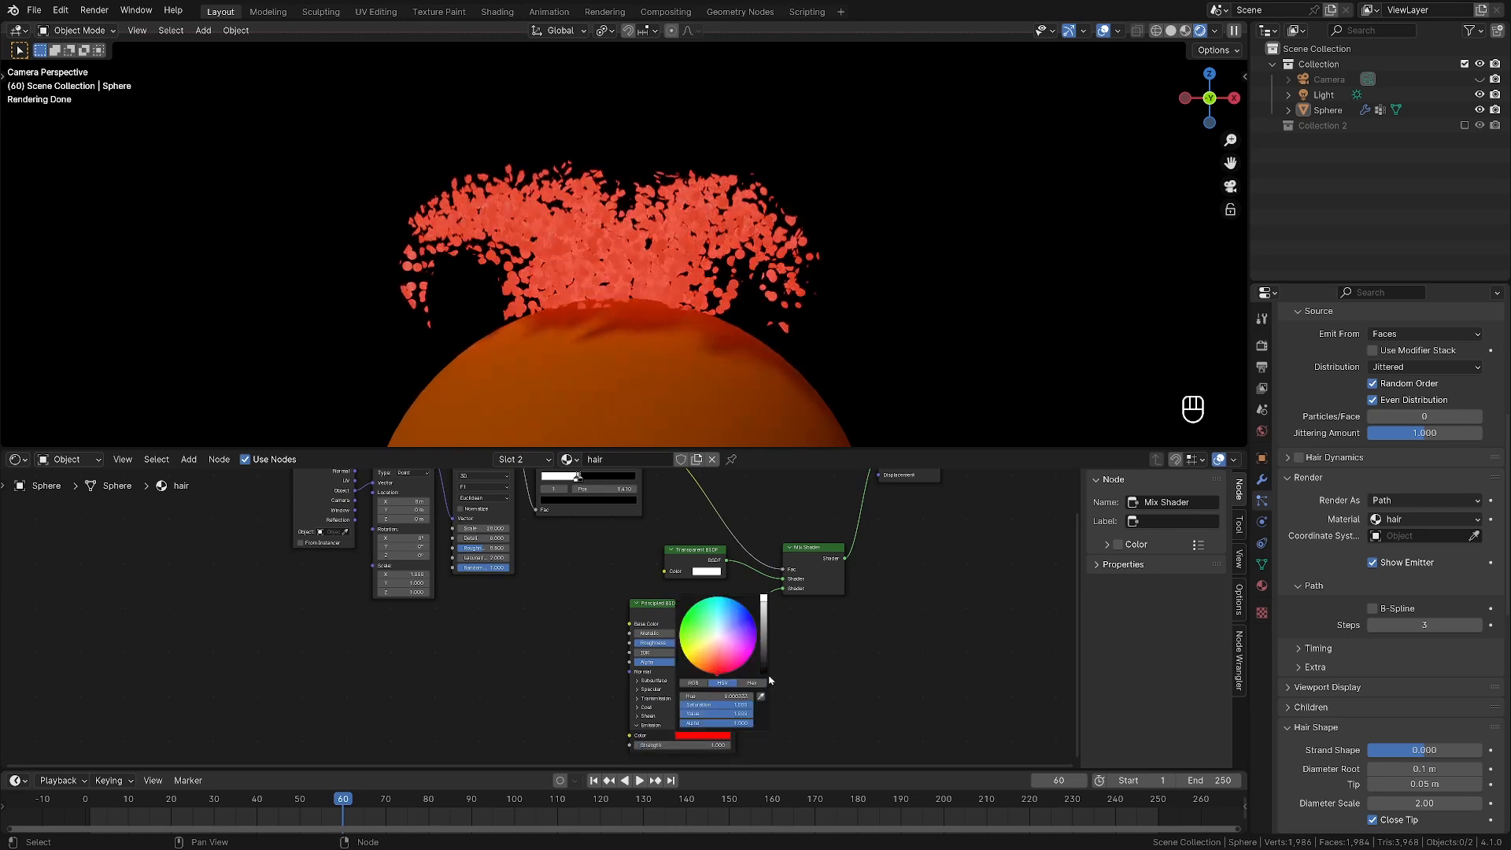
drag(764, 600, 763, 639)
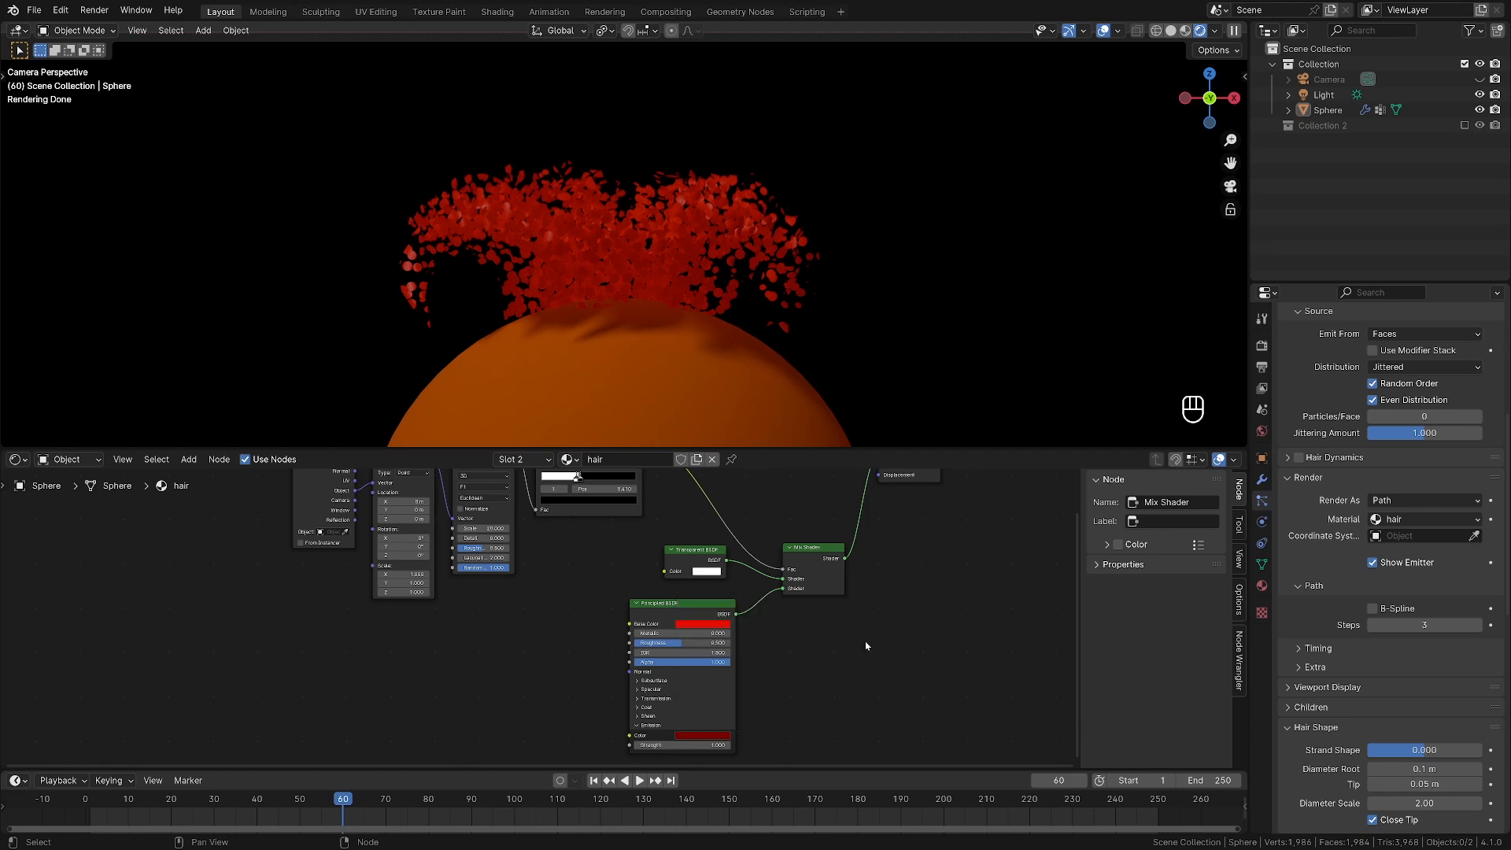
Duplicate all "hair" material nodes except the Material Output and place the copies below the originals.
scroll(565, 586, down, 3)
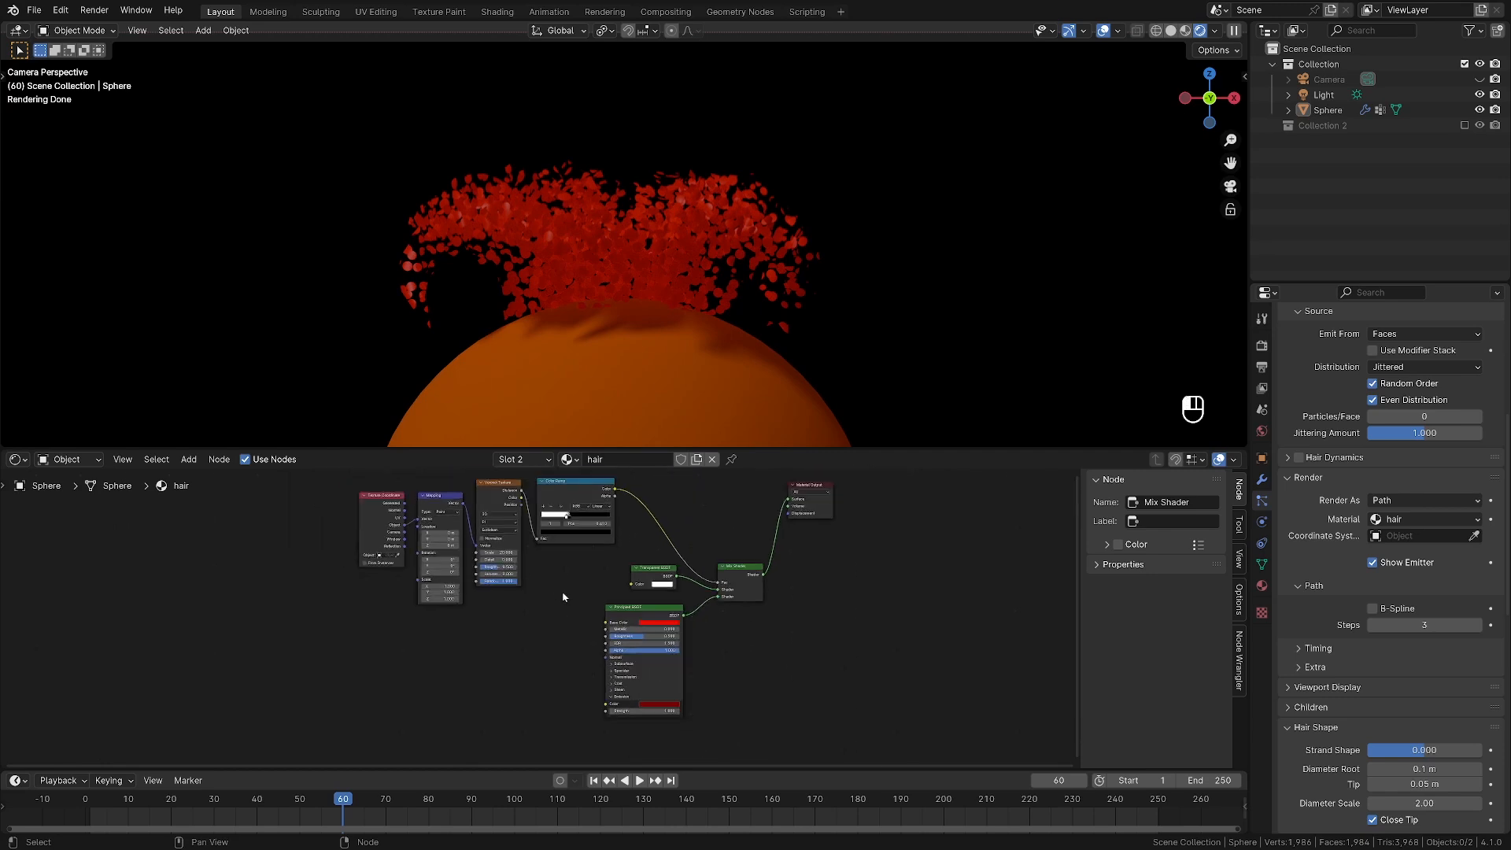
drag(344, 489, 701, 691)
drag(712, 577, 586, 529)
scroll(679, 582, down, 3)
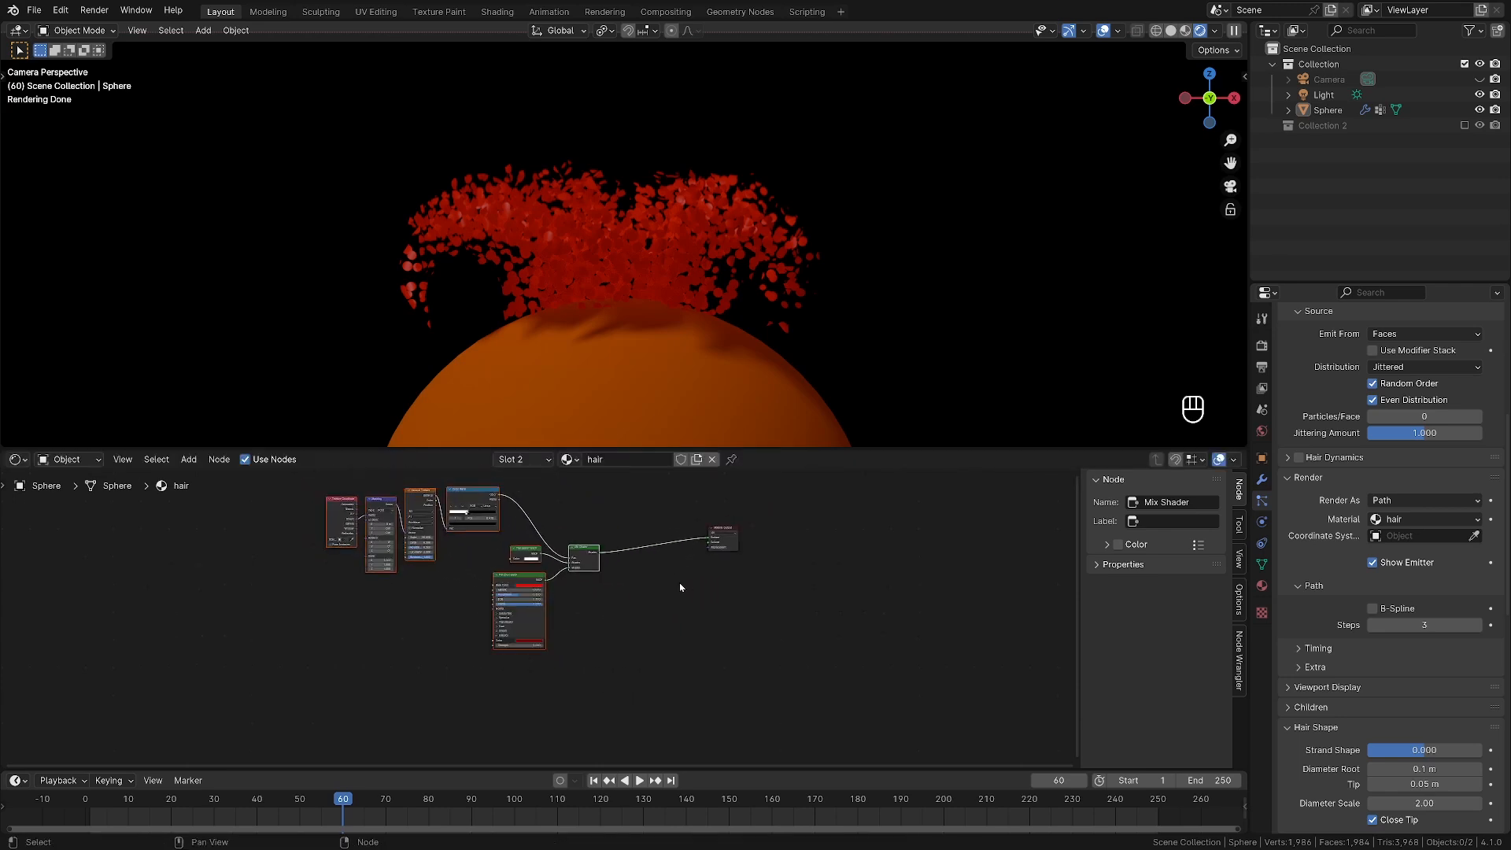
drag(641, 634, 377, 500)
key(shift+d)
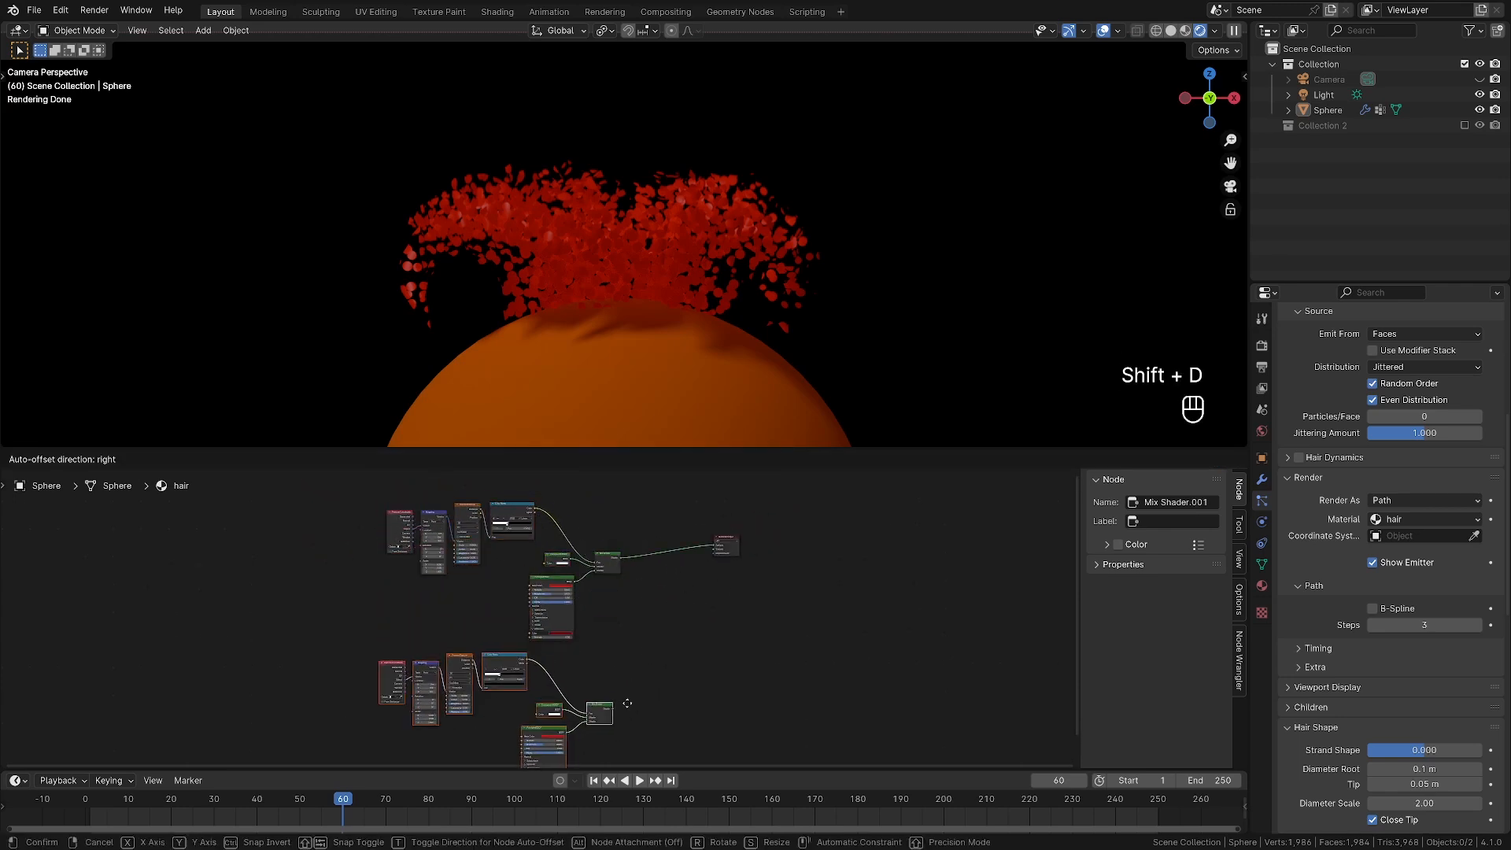
click(627, 714)
Change the duplicated Principled BSDF's base color to orange and copy that color to its emission color.
middle_drag(627, 714, 625, 607)
scroll(625, 608, up, 5)
click(607, 595)
drag(626, 528, 611, 526)
scroll(690, 673, up, 1)
key(ctrl+c)
key(ctrl+v)
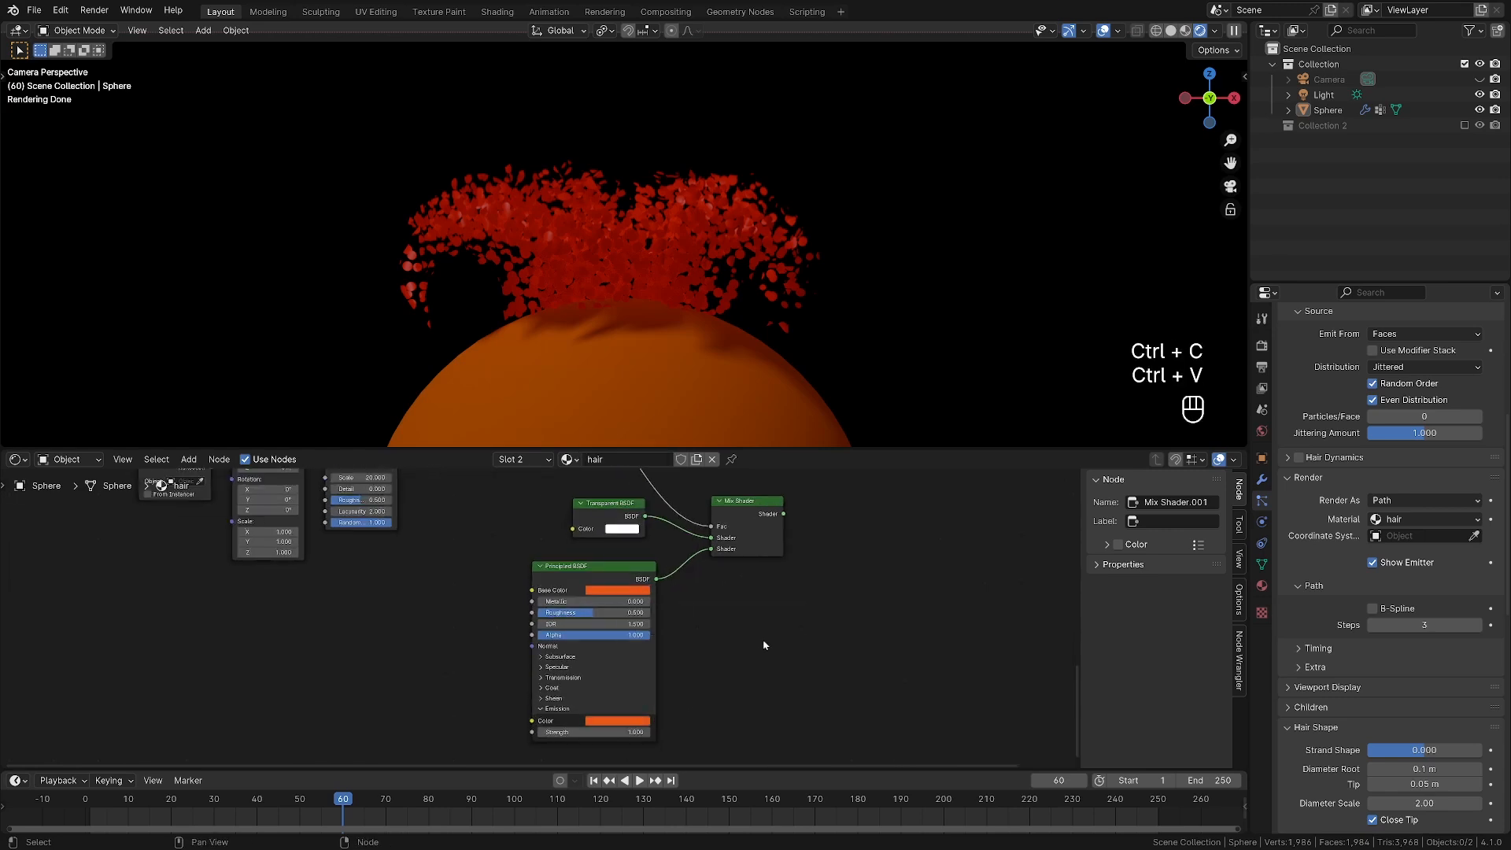
Connect the duplicated Mix Shader to the Material Output to preview the orange particles on the hair.
scroll(743, 650, down, 8)
middle_drag(726, 576, 692, 611)
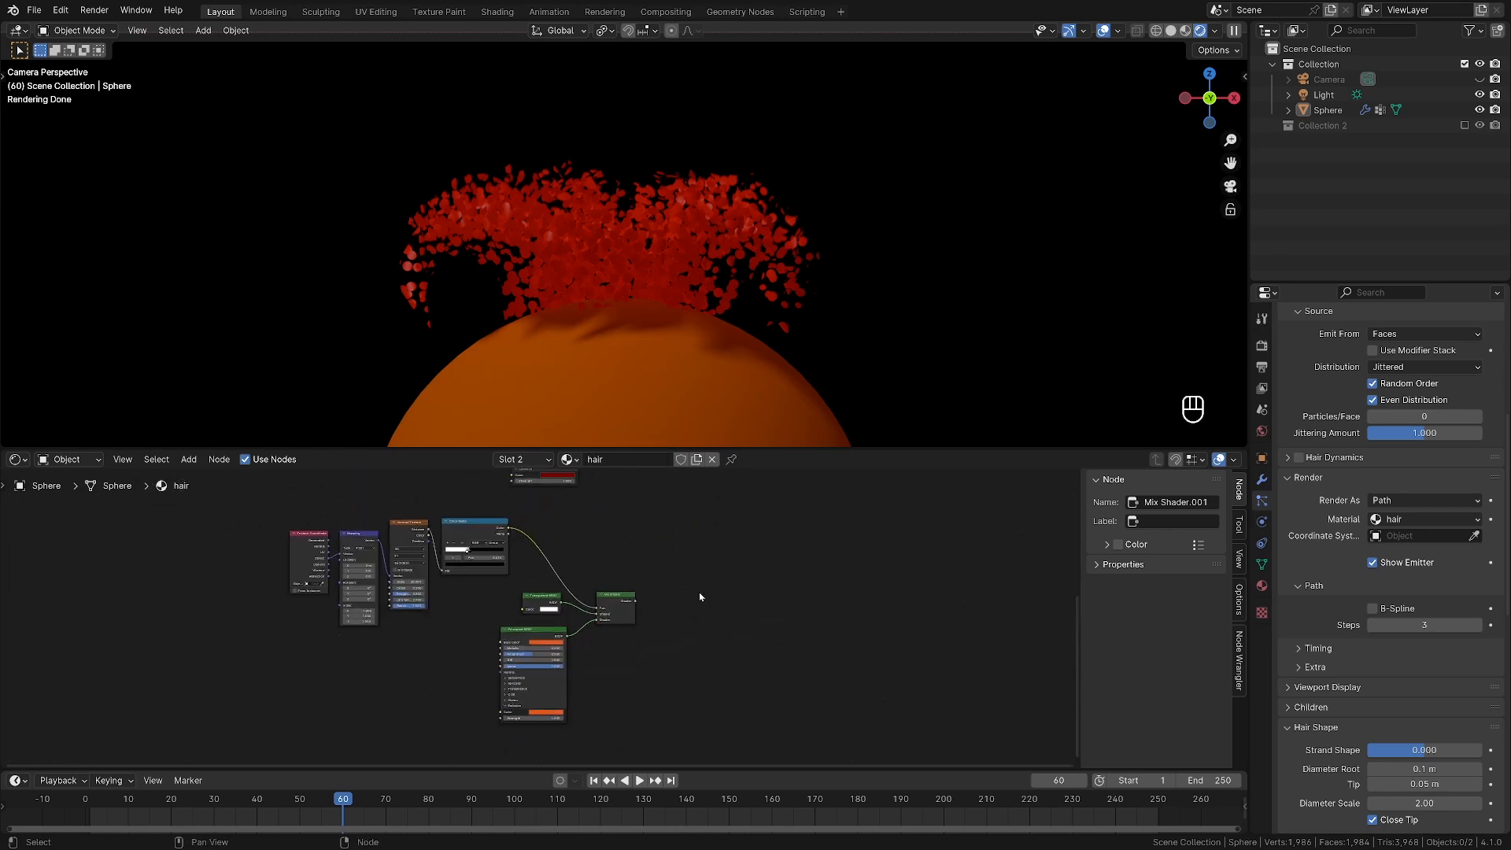
scroll(690, 610, up, 3)
ctrl+shift+click(642, 594)
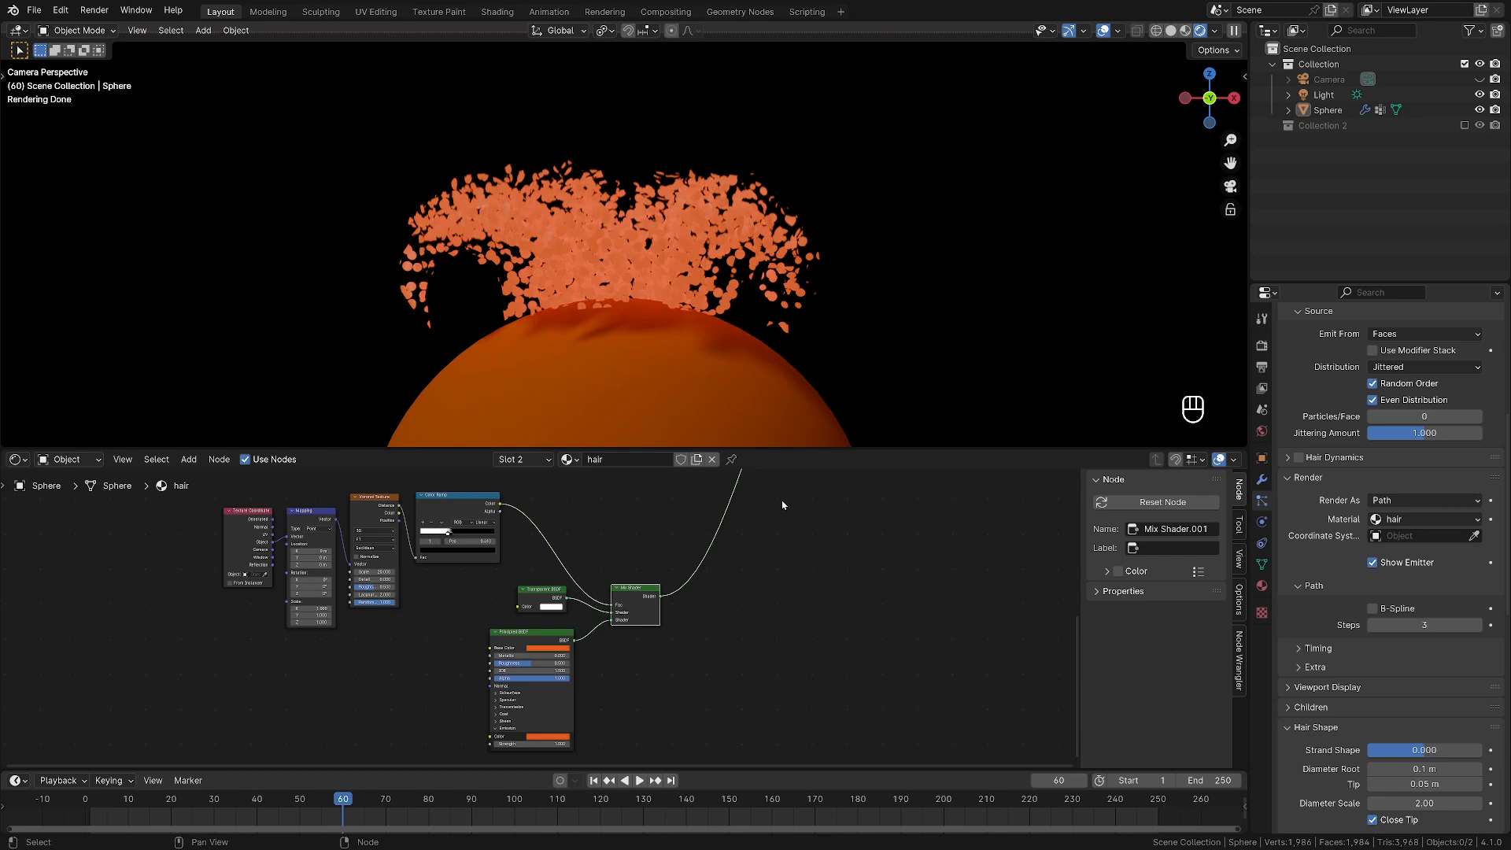
scroll(606, 492, down, 7)
middle_drag(599, 480, 628, 550)
scroll(610, 519, down, 4)
middle_drag(566, 512, 626, 548)
scroll(626, 549, up, 4)
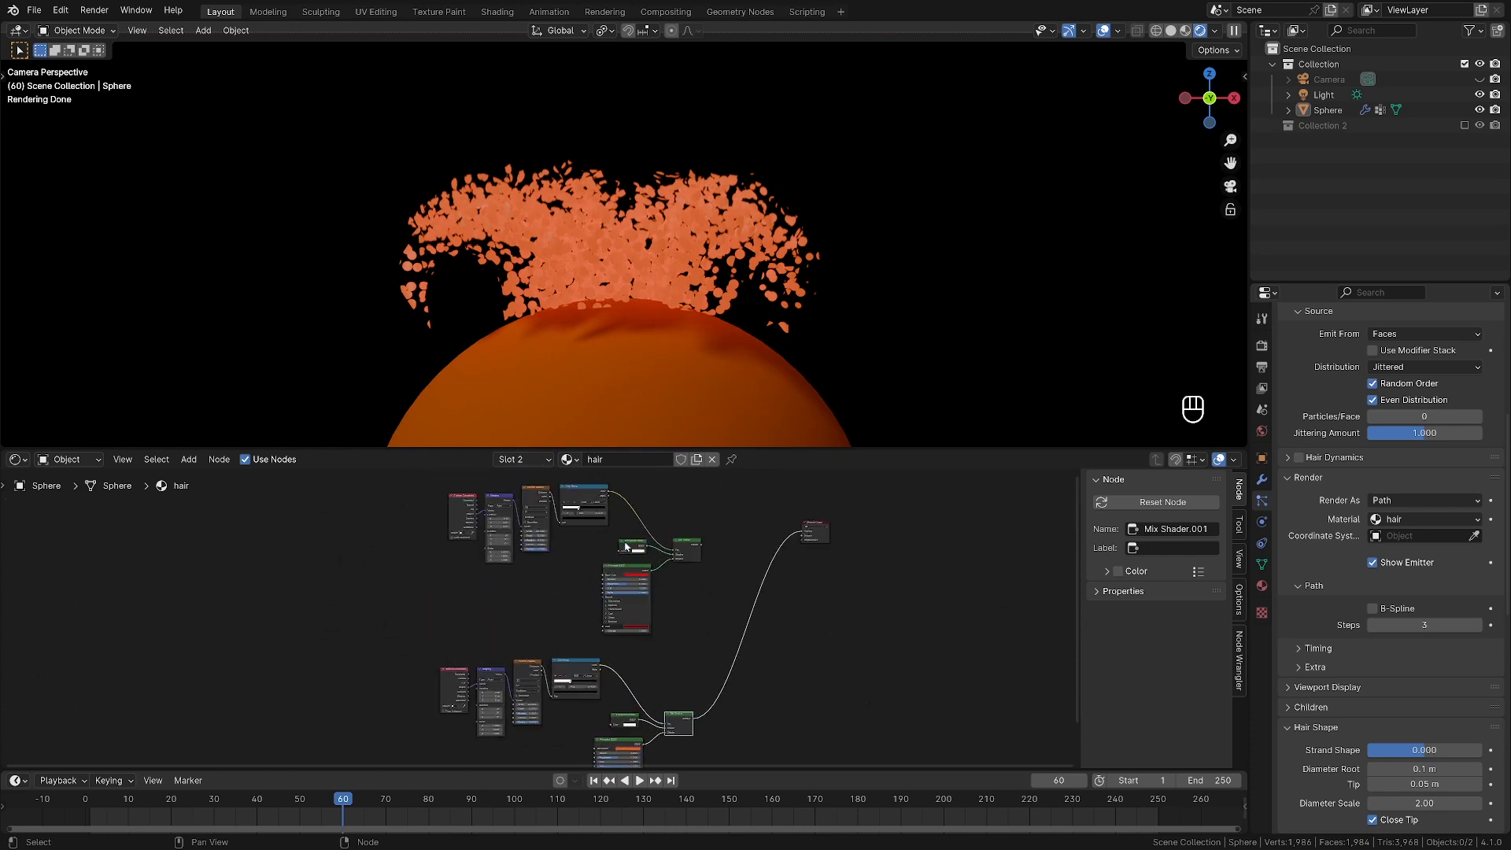
Preview the Color Ramp masks of the orange and red node groups in turn on the hair to compare their dot patterns.
scroll(567, 655, up, 3)
mouse_move(598, 639)
middle_down()
mouse_move(573, 627)
mouse_move(581, 650)
middle_up()
ctrl+shift+click(566, 687)
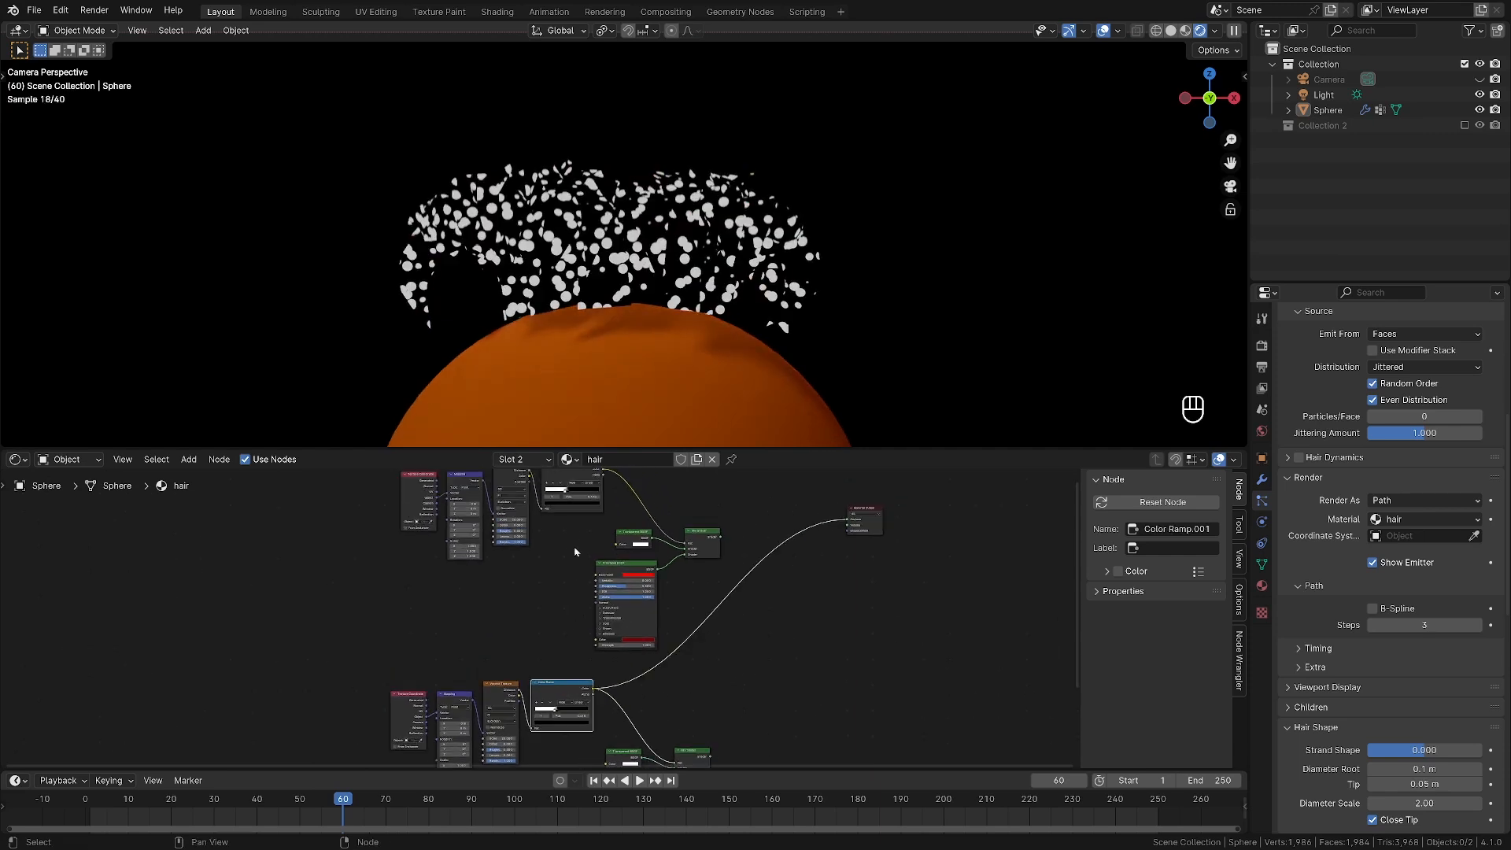
ctrl+shift+click(574, 480)
ctrl+shift+click(551, 703)
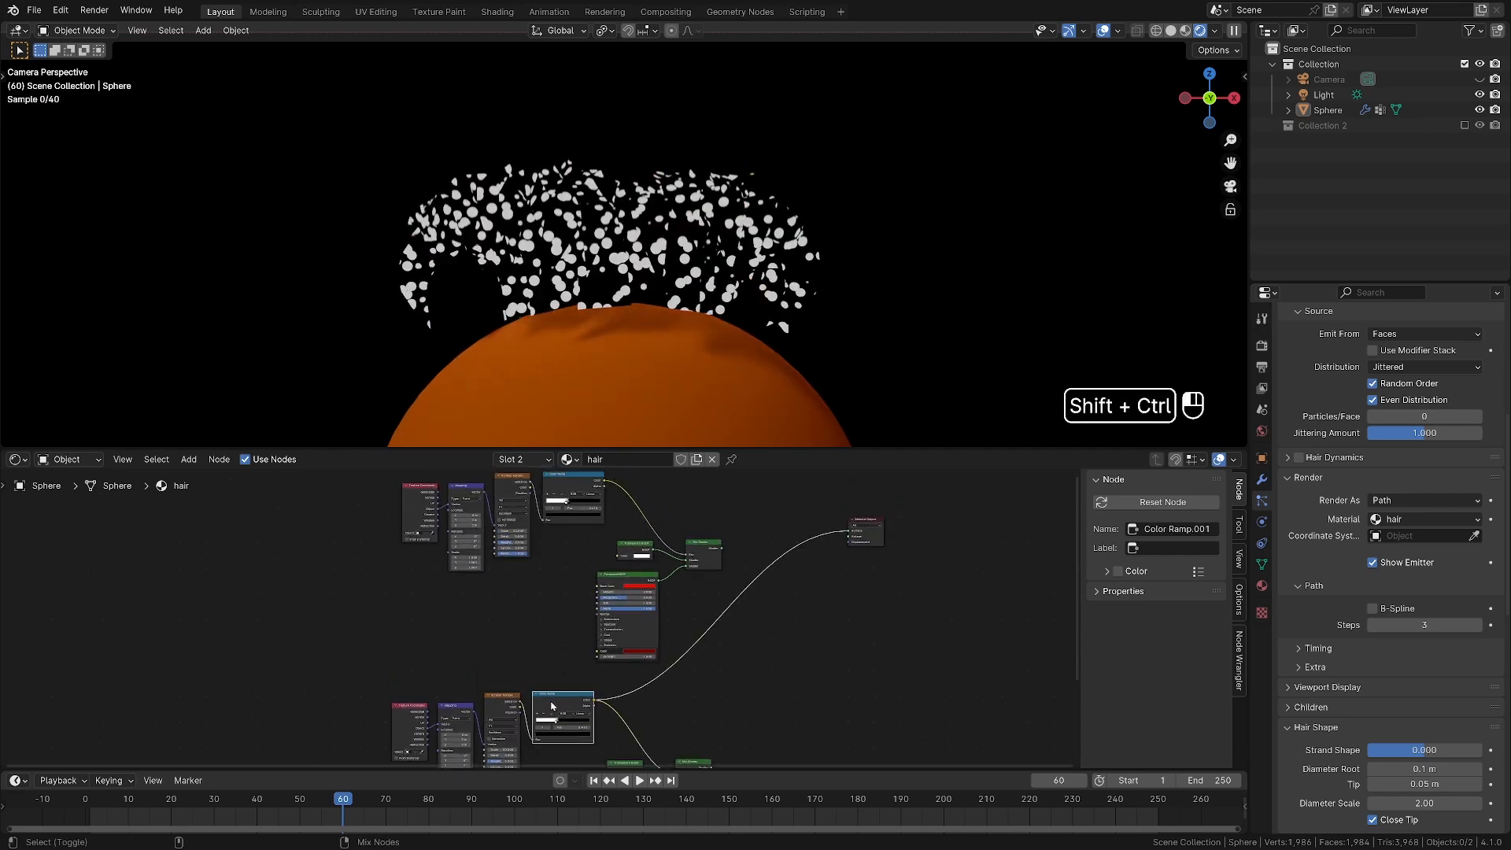
ctrl+shift+click(577, 479)
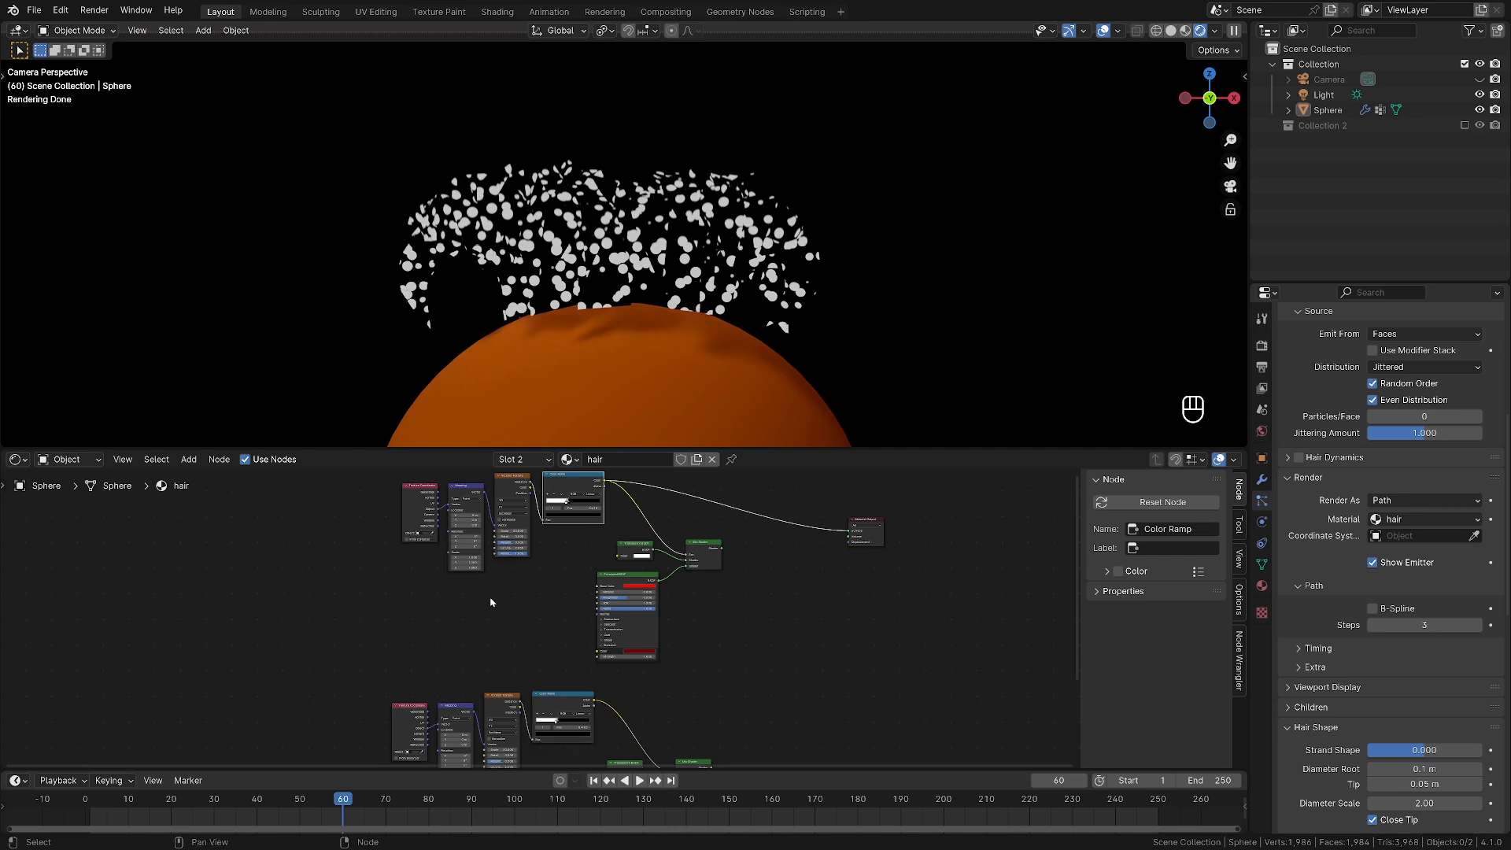
Set the rotation of the red group's Mapping node to 10° and preview both Color Ramp masks in turn again.
text(10)
key(Return)
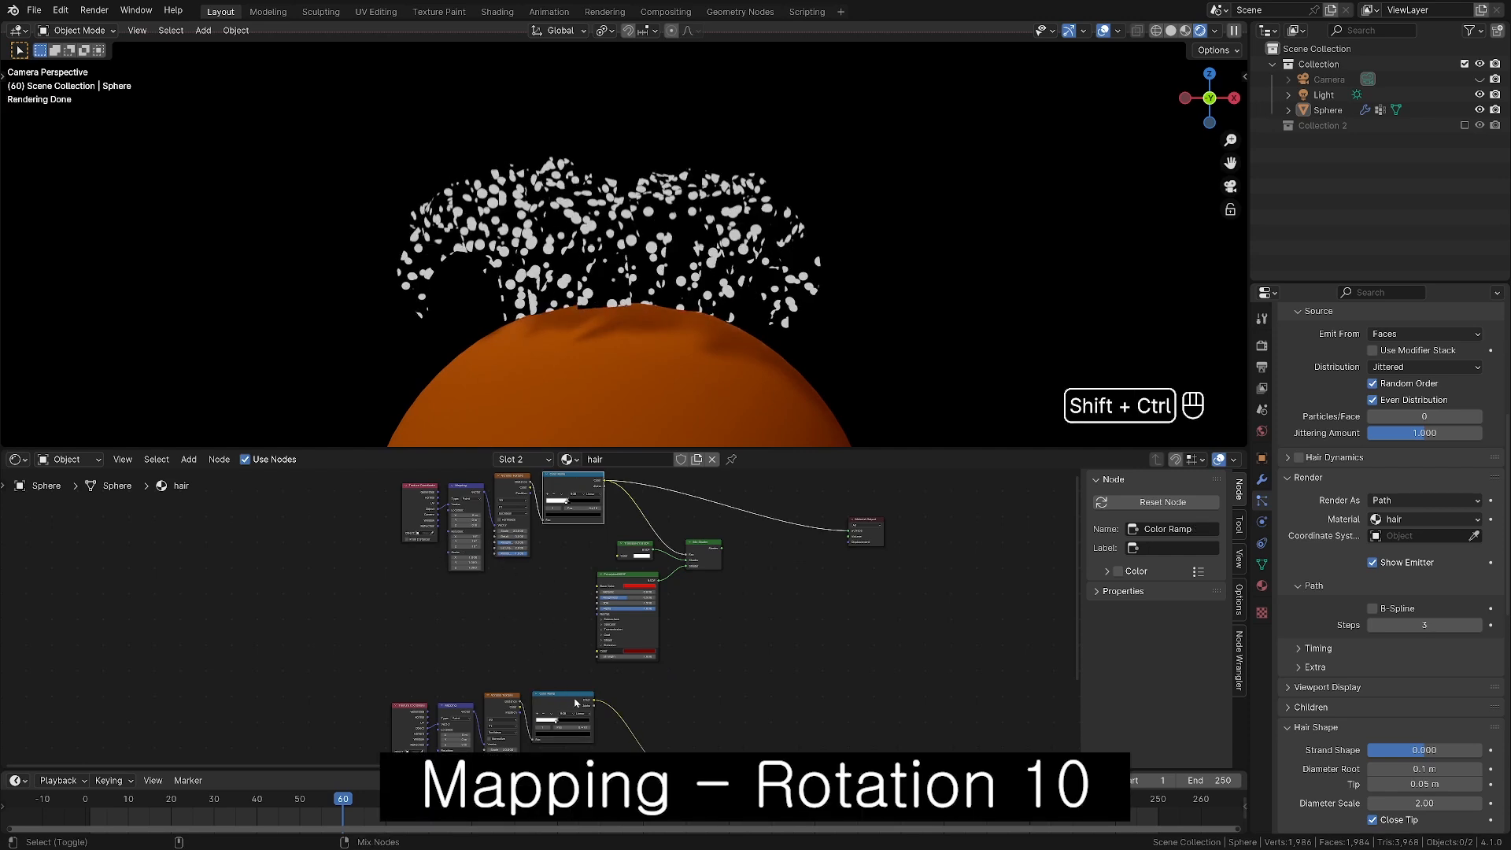
ctrl+shift+click(570, 694)
ctrl+shift+click(575, 504)
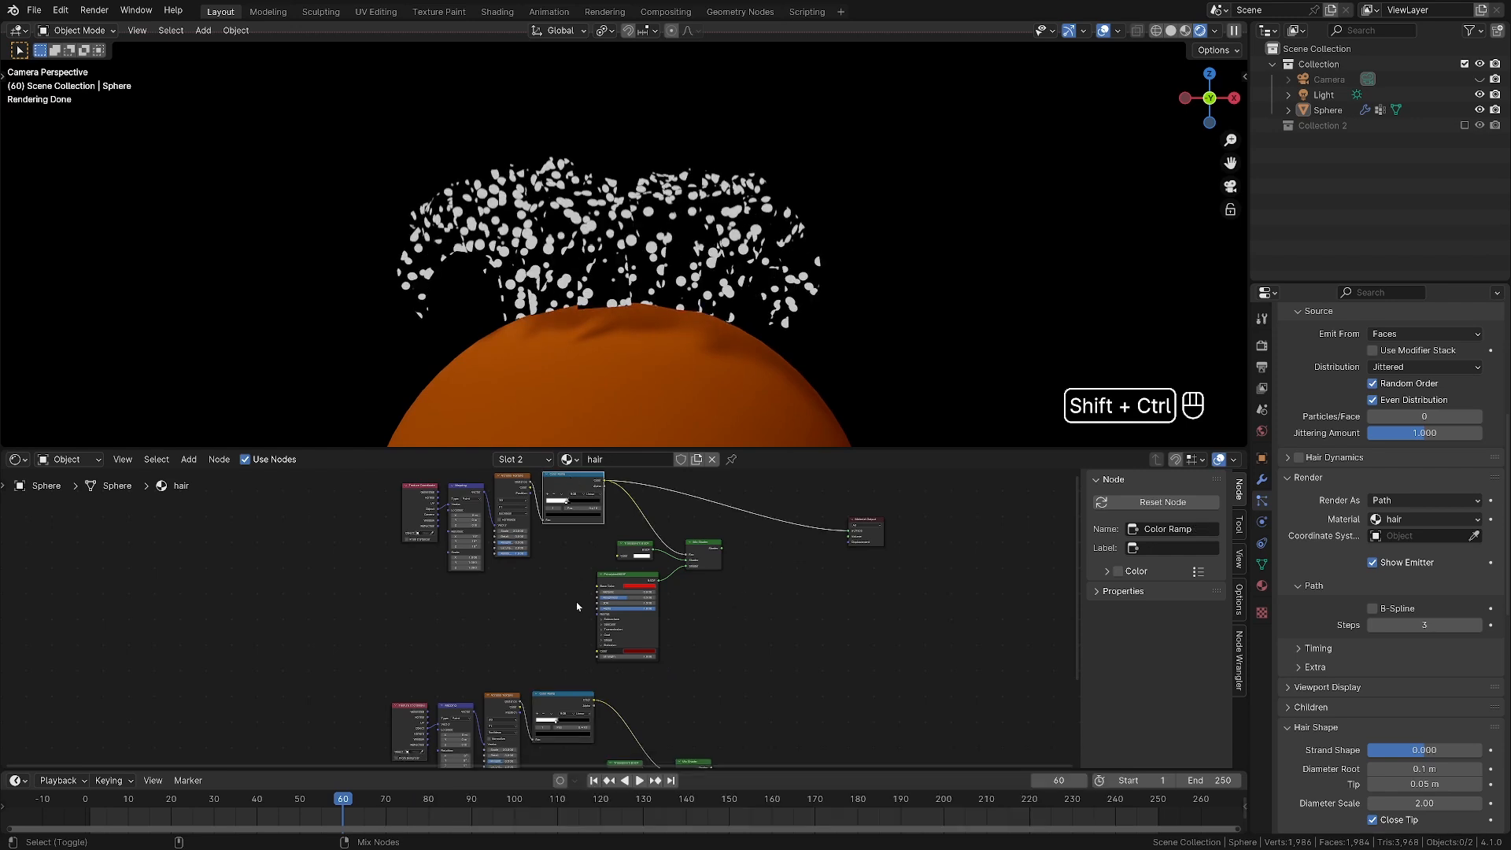
ctrl+shift+click(561, 698)
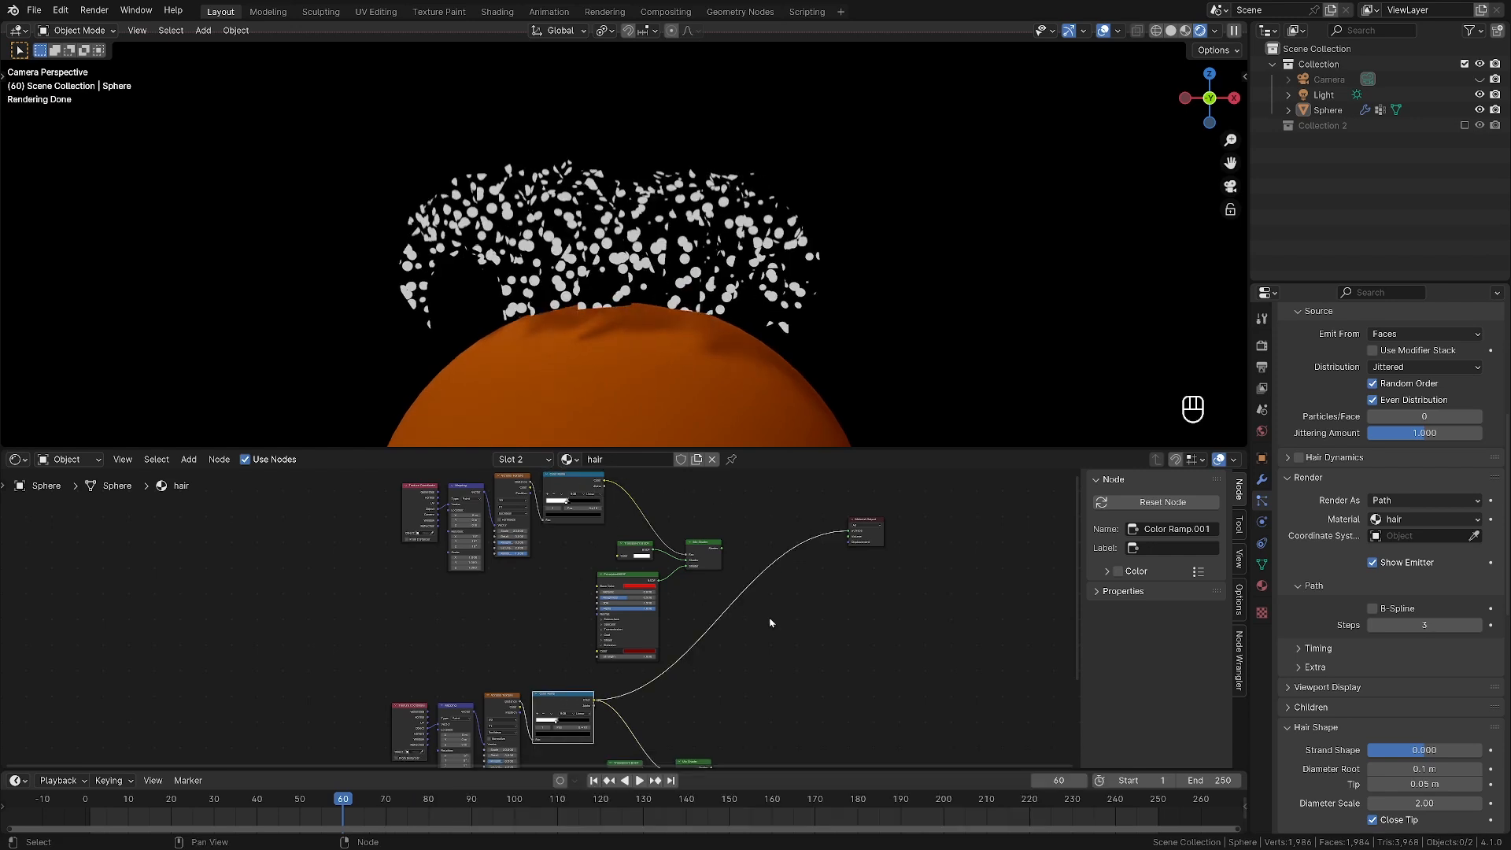
Add a third Mix Shader node between the red and orange node groups, near the Material Output.
click(805, 627)
scroll(792, 650, down, 3)
middle_drag(791, 638, 611, 560)
scroll(715, 583, up, 2)
key(shift+a)
click(646, 563)
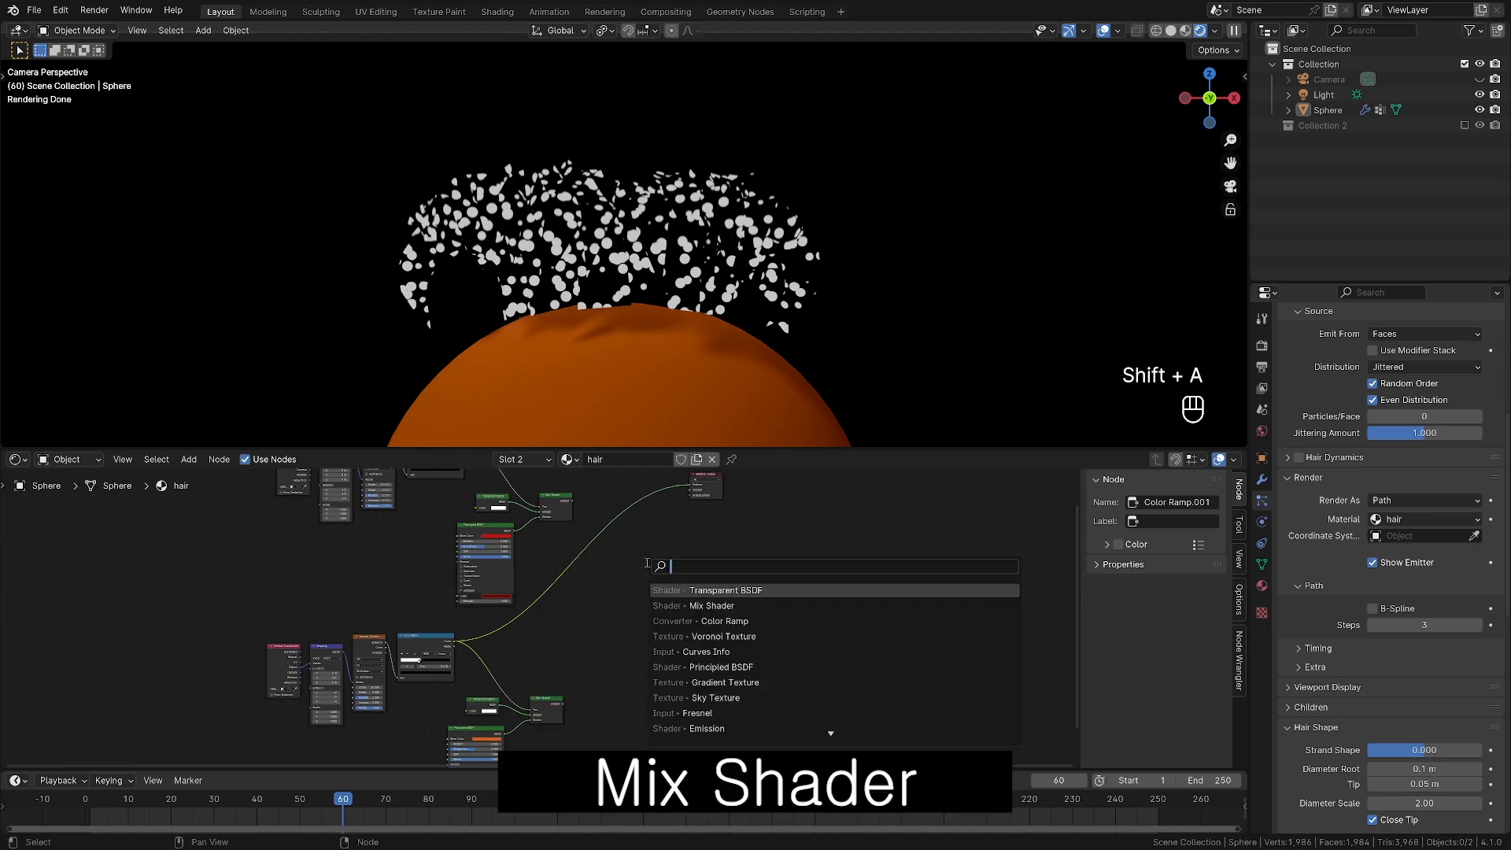
text(mix)
key(Return)
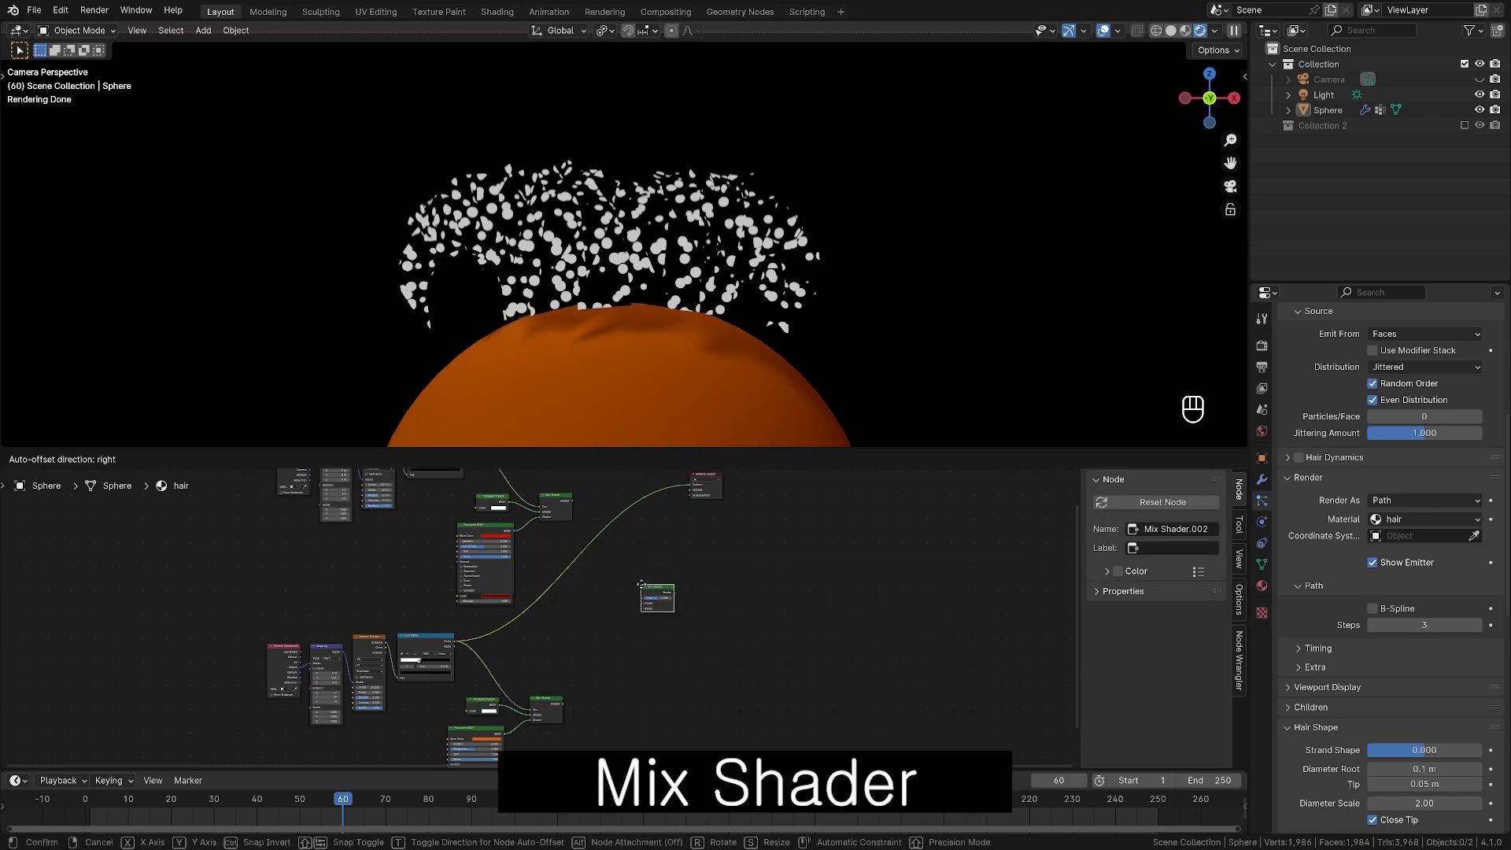
click(634, 586)
Feed the red group's Mix Shader and the orange group's Mix Shader into the new Mix Shader and connect it to the Material Output.
scroll(598, 677, up, 2)
drag(545, 727, 631, 623)
drag(555, 489, 631, 615)
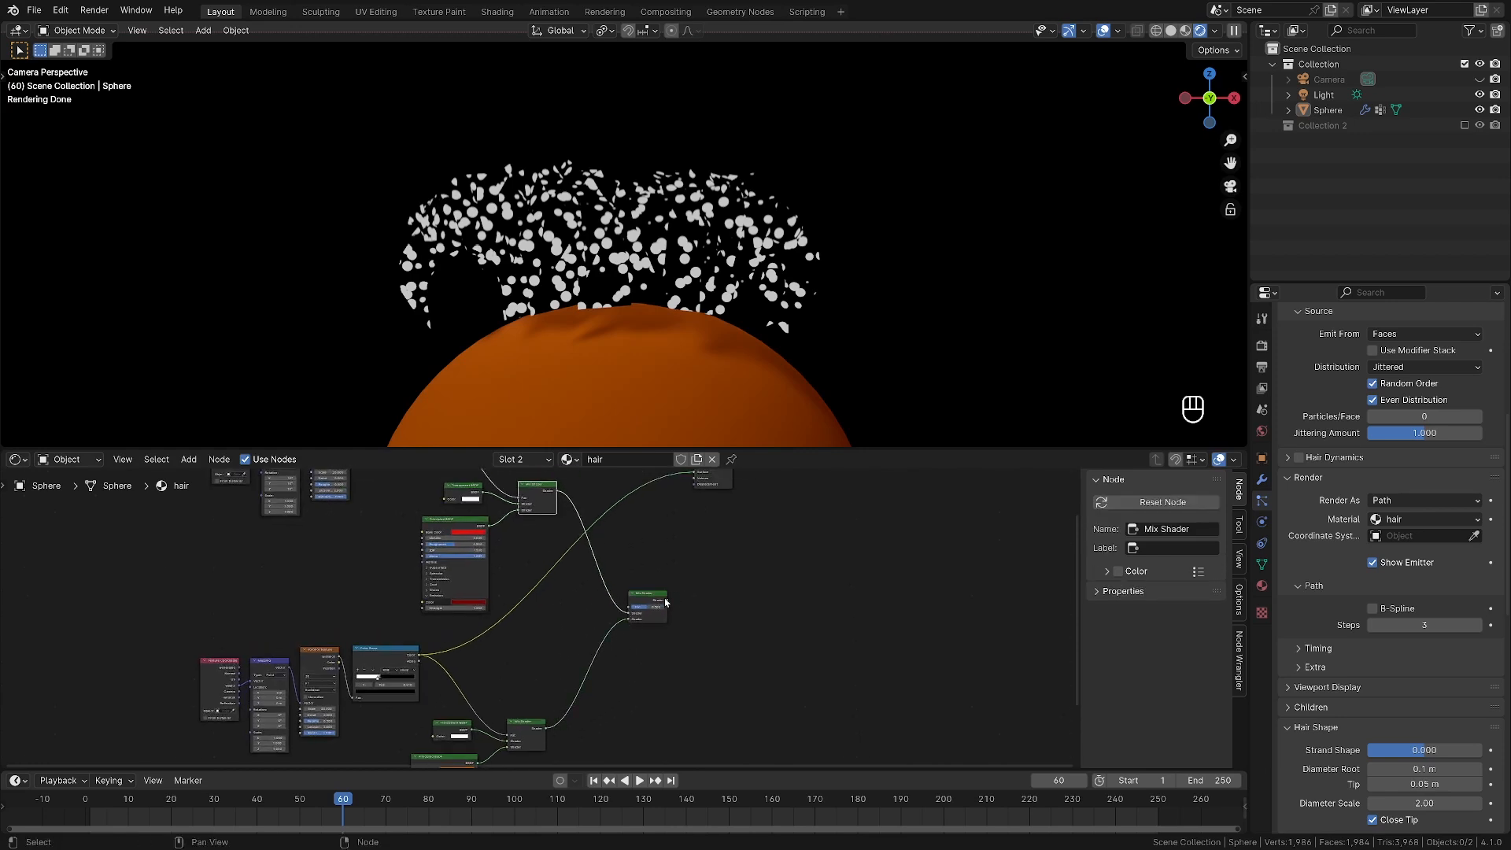
scroll(664, 598, down, 1)
drag(658, 602, 681, 549)
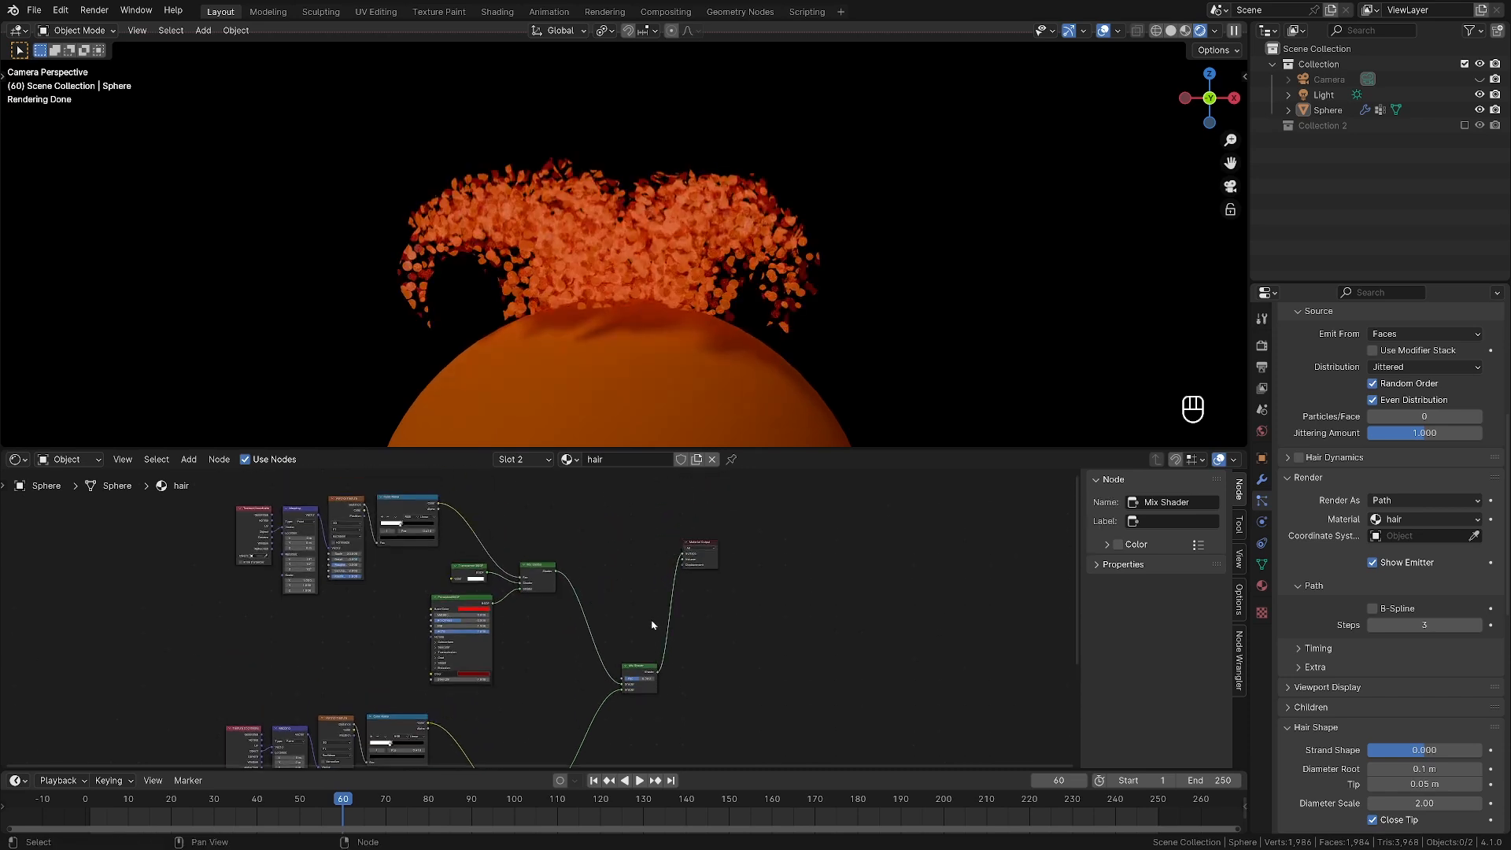
Move all nodes except the Material Output farther away from it to make room for more nodes.
scroll(606, 511, down, 2)
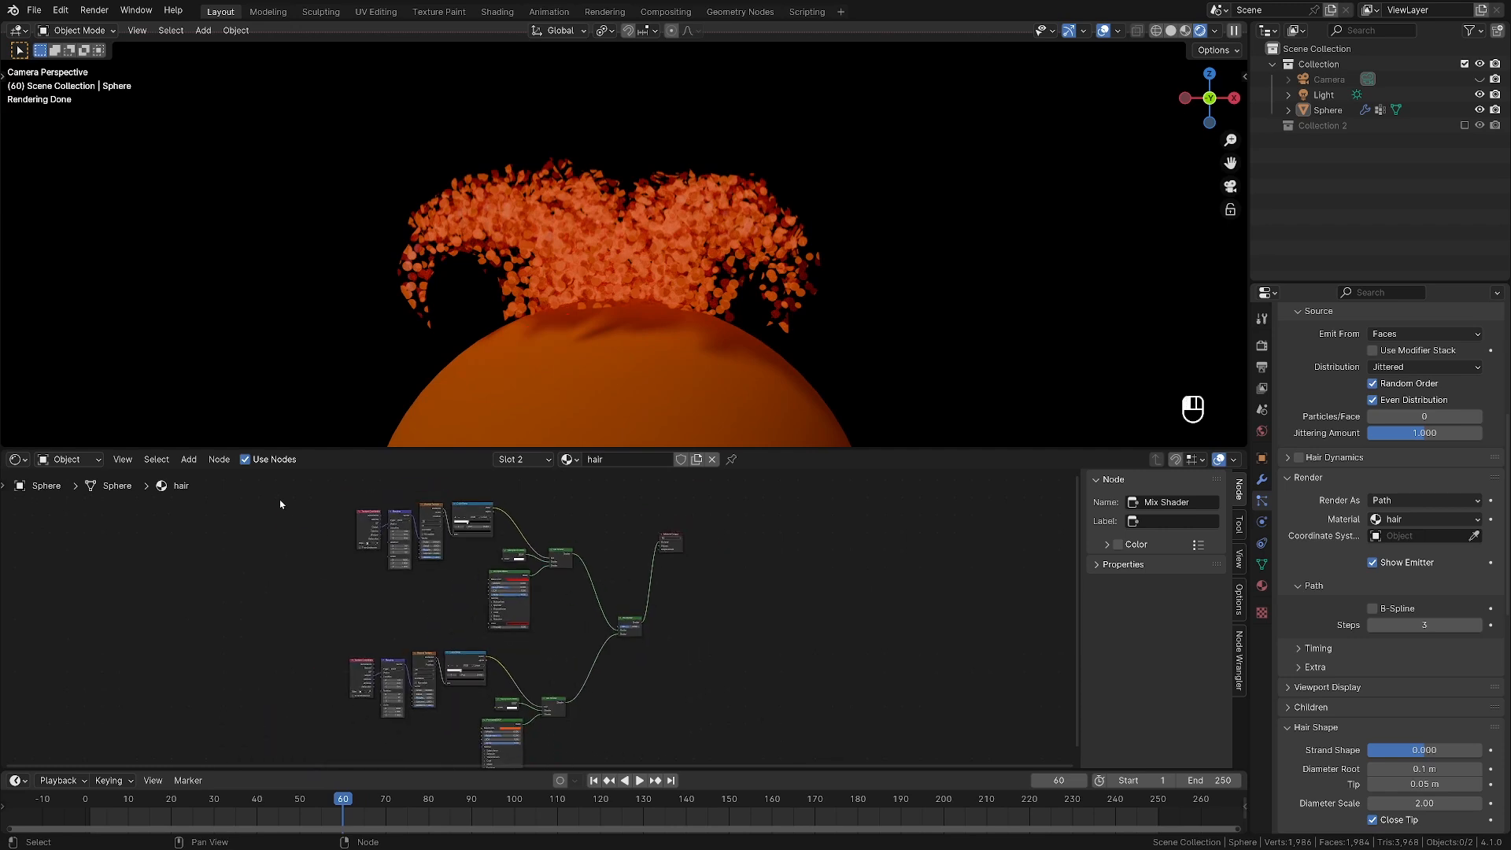
drag(277, 505, 646, 732)
drag(627, 620, 442, 574)
middle_drag(471, 538, 583, 582)
scroll(583, 581, up, 3)
scroll(583, 581, up, 2)
Add a Curves Info node and a Color Ramp above the combining Mix Shader, and link Intercept to the ramp's factor.
key(shift+a)
text(cur)
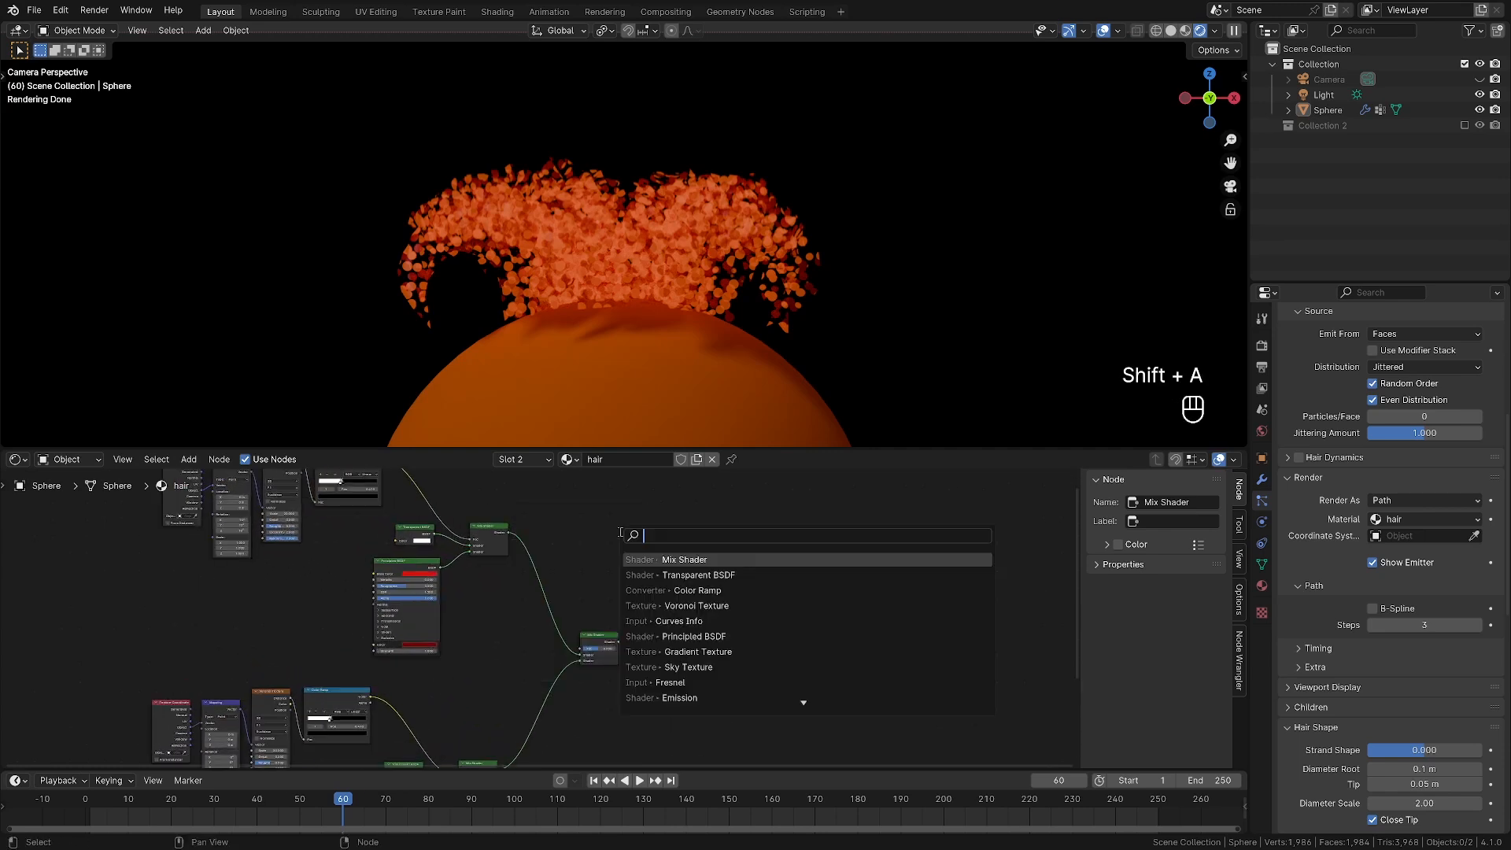
click(709, 575)
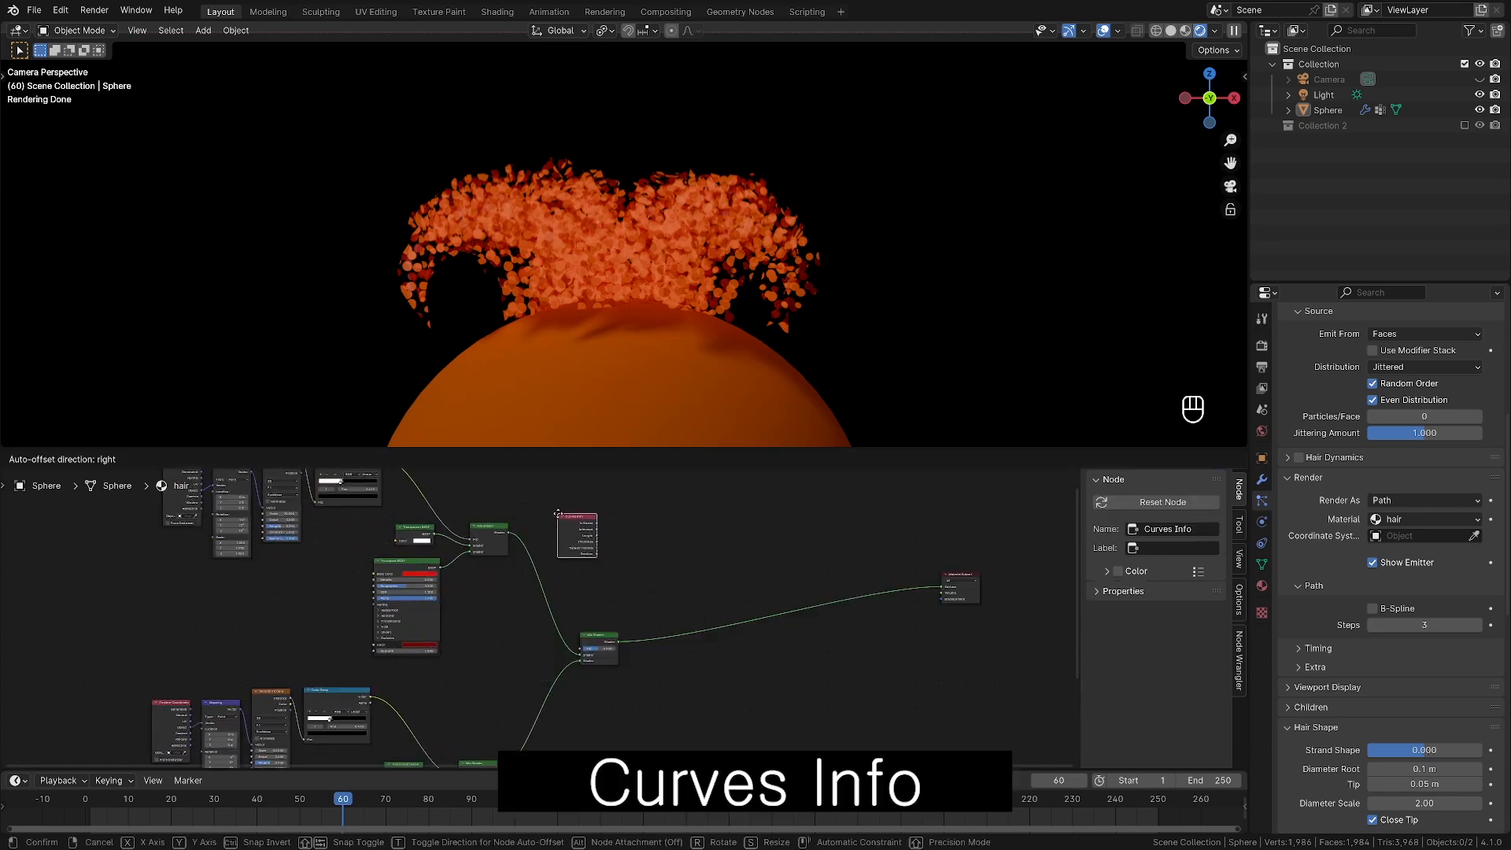
click(636, 526)
key(shift+a)
text(ramp)
key(Return)
click(622, 525)
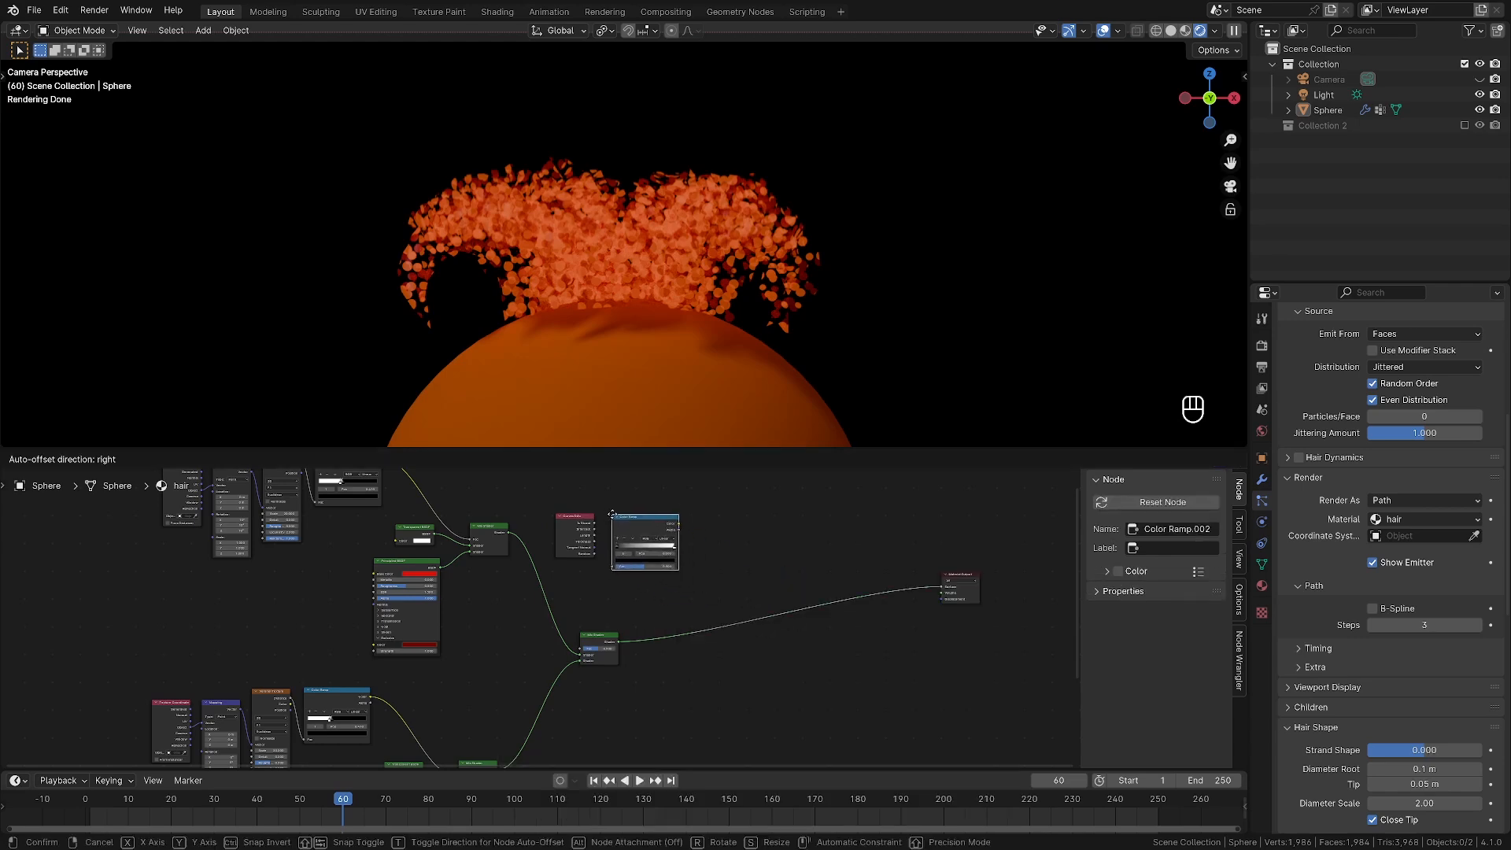
scroll(711, 540, up, 2)
scroll(711, 540, up, 1)
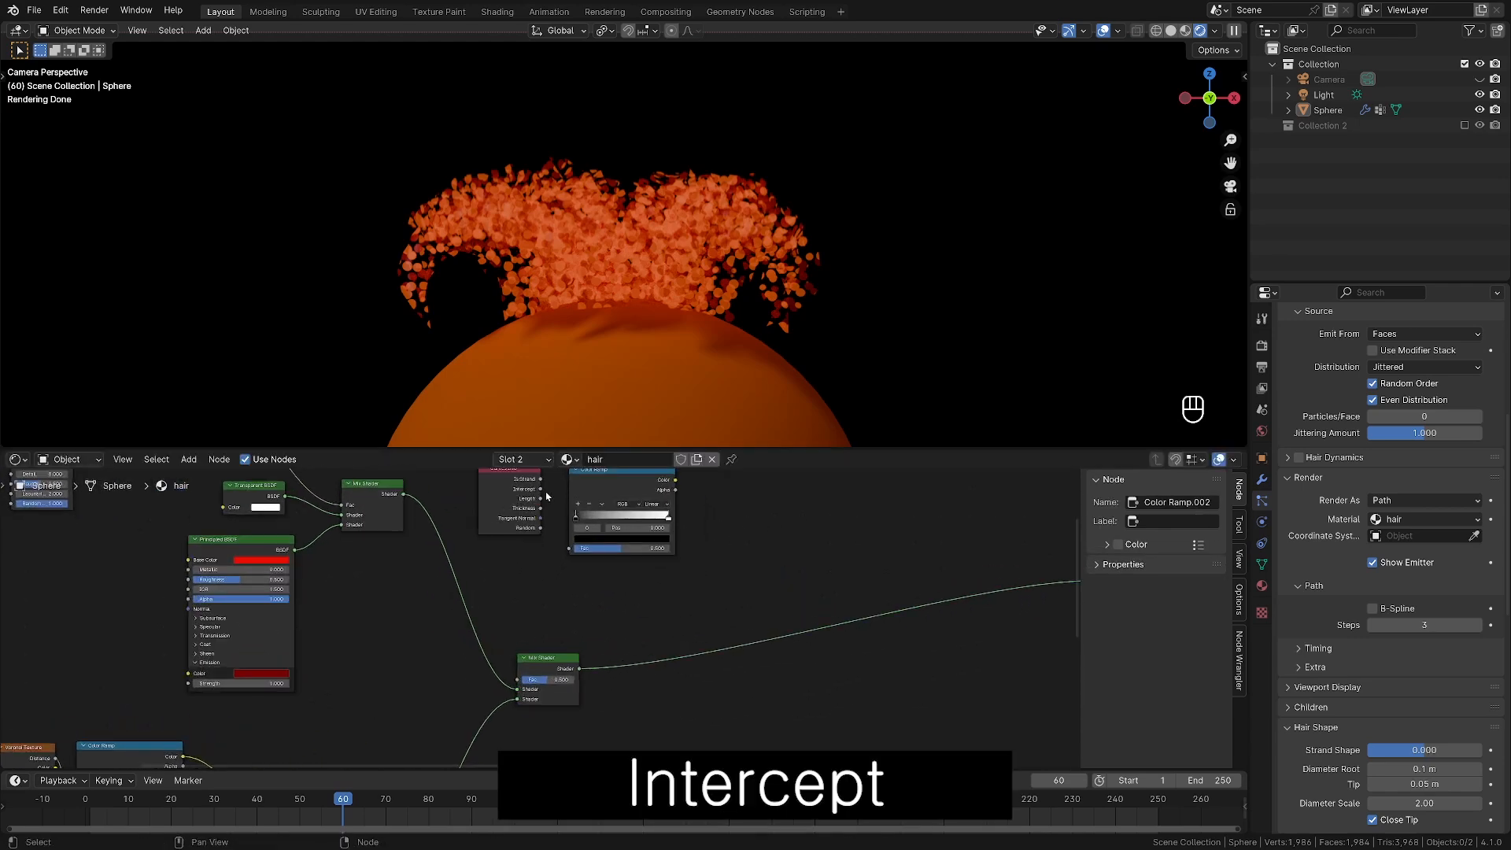
drag(541, 489, 569, 547)
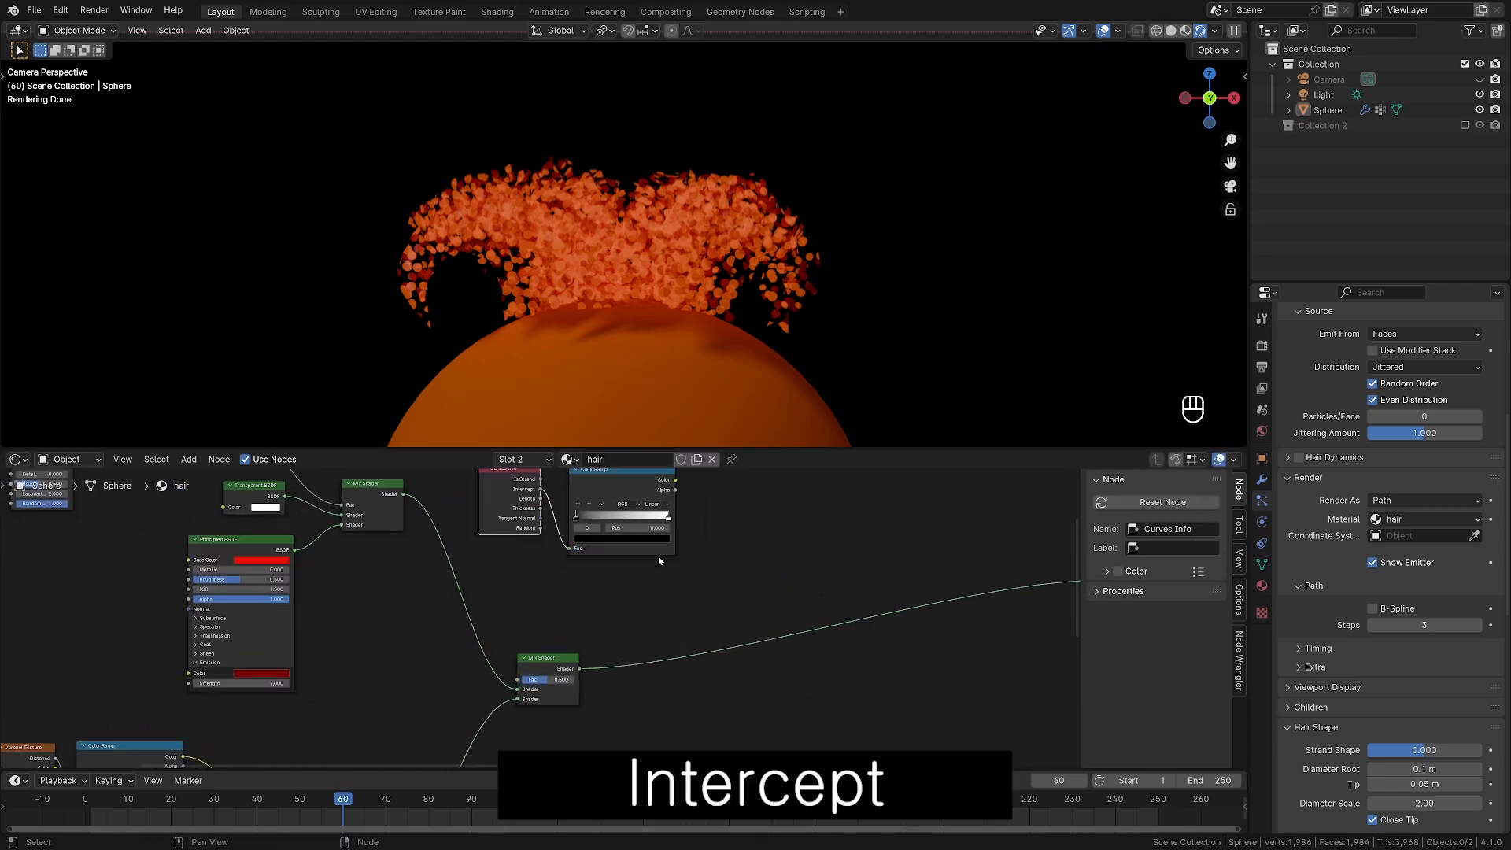
Link the Curves Info Color Ramp's color to the combining Mix Shader's factor and space the surrounding nodes apart.
scroll(551, 598, down, 1)
middle_drag(639, 582, 623, 586)
click(630, 592)
drag(639, 504, 733, 613)
scroll(697, 560, down, 1)
middle_drag(696, 556, 670, 598)
drag(638, 532, 477, 559)
drag(477, 555, 472, 524)
click(693, 541)
scroll(621, 539, up, 1)
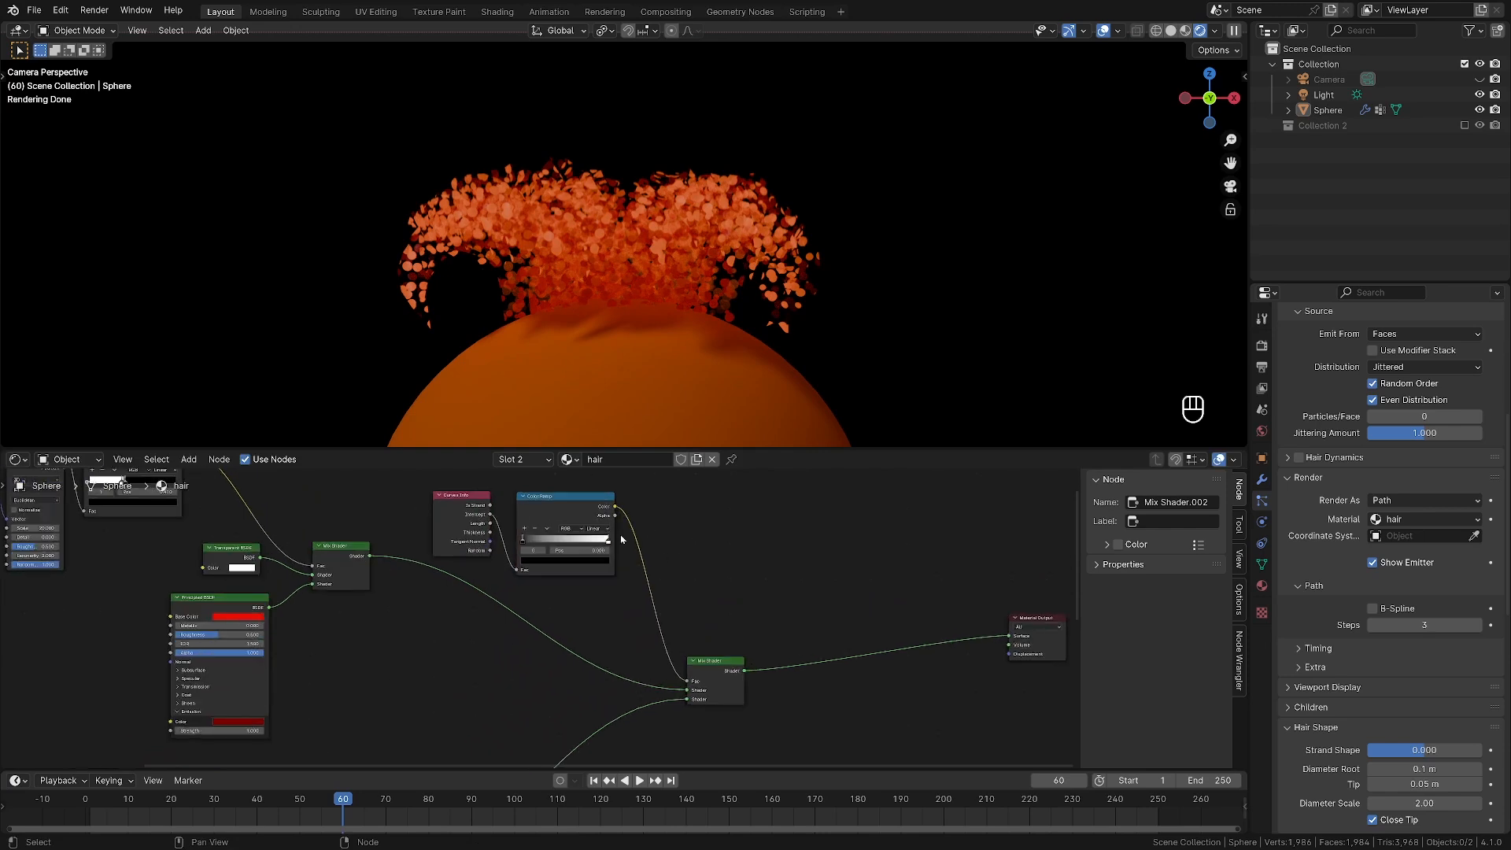
Preview the Curves Info Color Ramp on the hair and move its black stop about two thirds along the ramp.
ctrl+shift+click(565, 508)
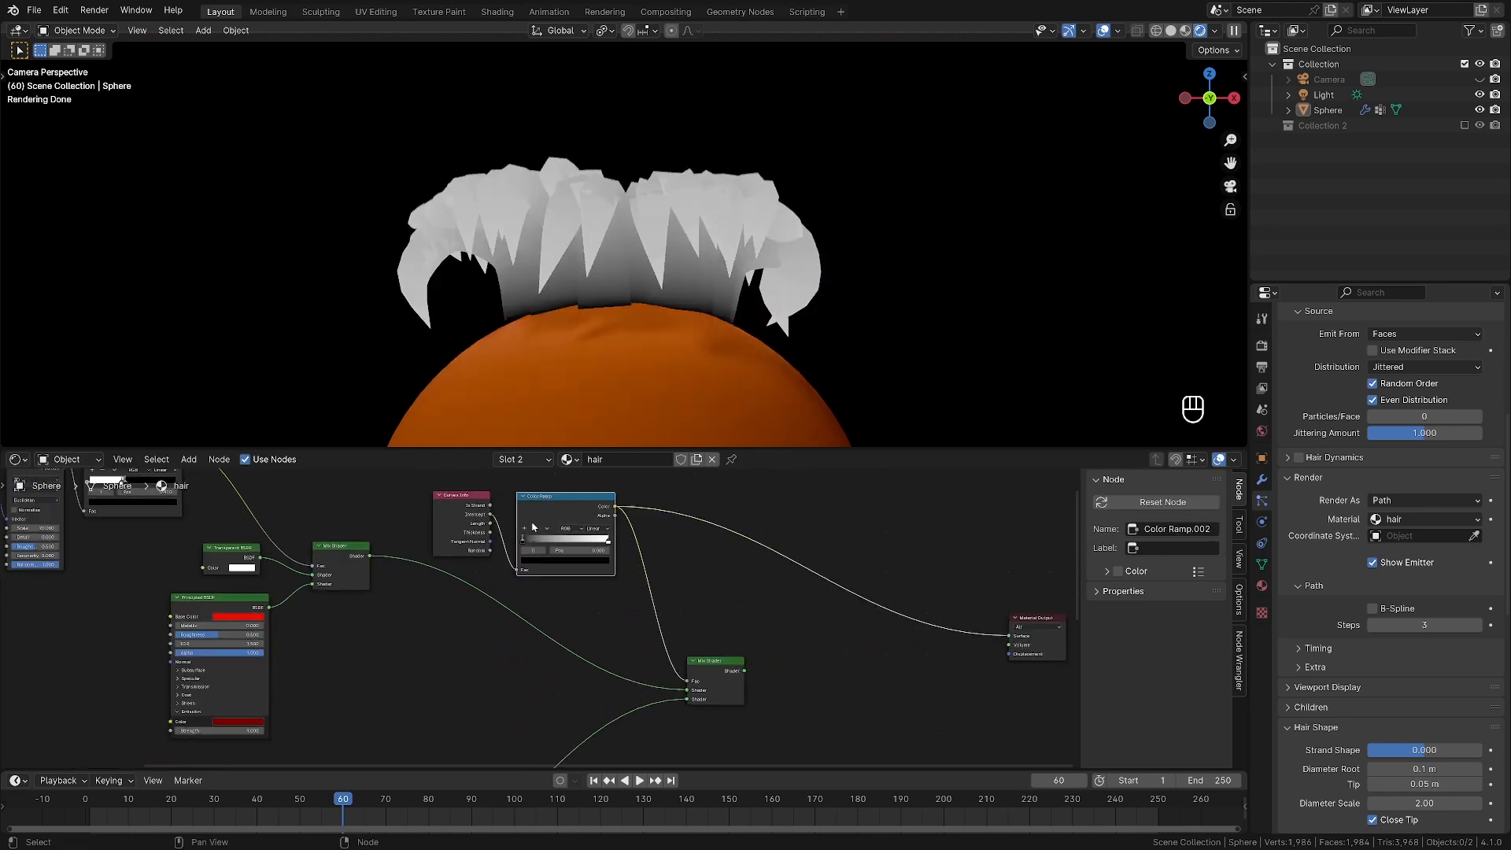
drag(521, 549, 585, 545)
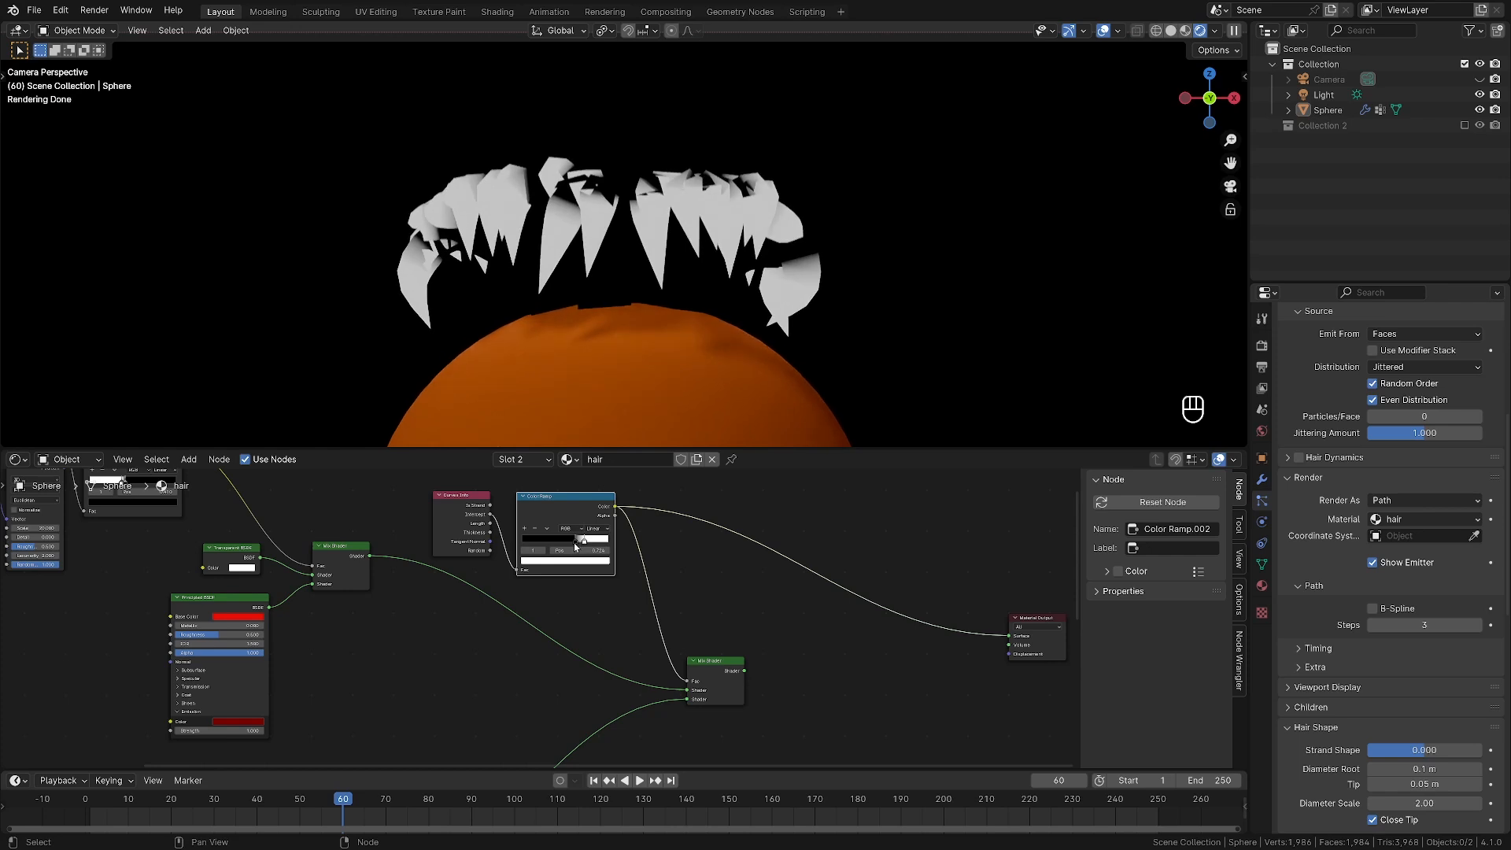
drag(574, 542, 578, 543)
scroll(728, 578, down, 1)
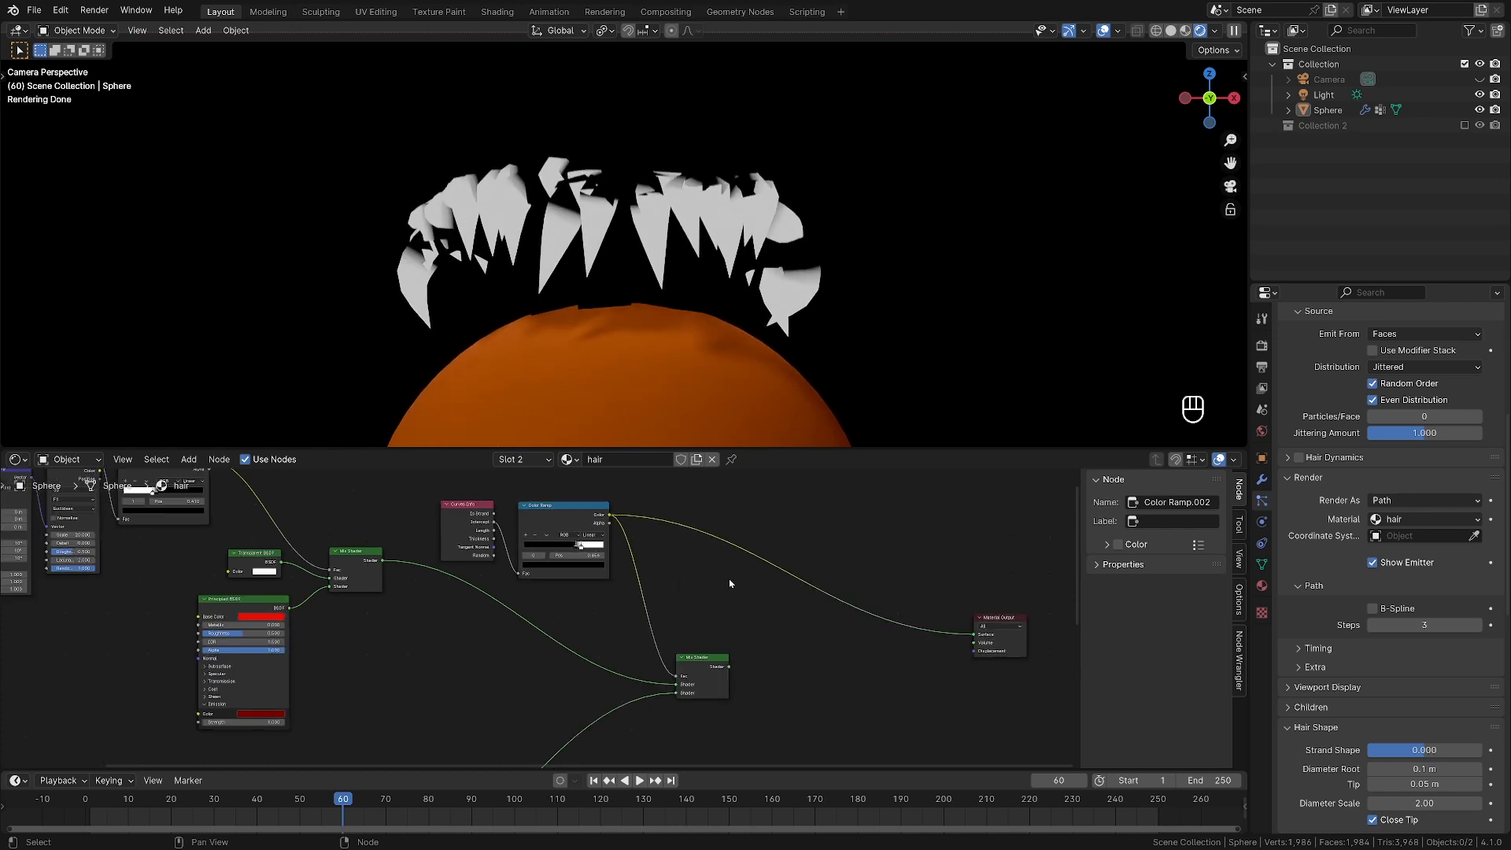
Reconnect the combining Mix Shader to the Material Output's surface.
middle_drag(728, 578, 782, 572)
key(ctrl+s)
drag(804, 639, 1049, 607)
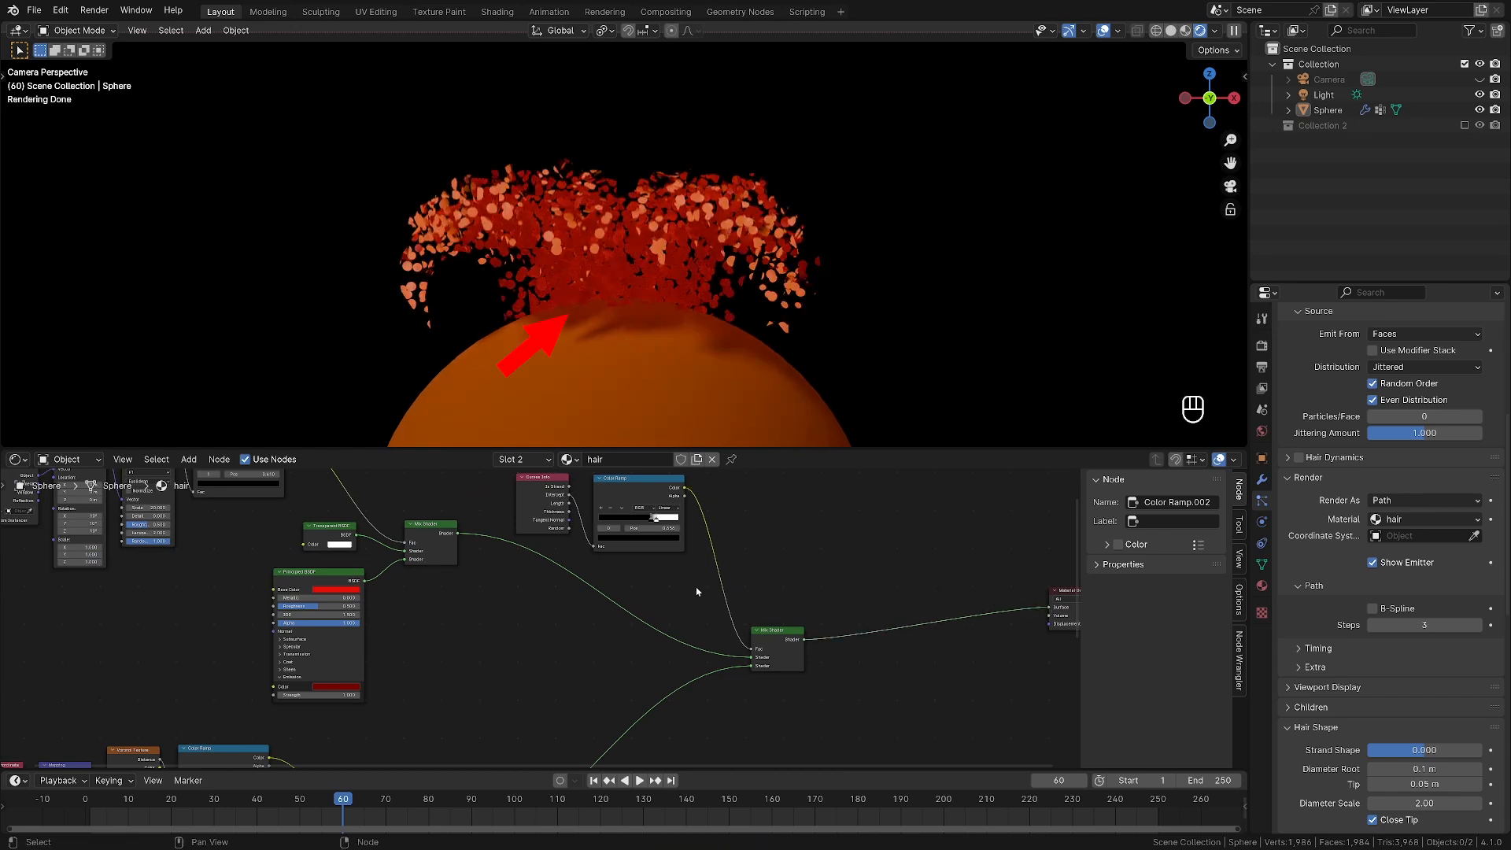
Duplicate all "hair" material nodes except the Material Output, including the Curves Info pair, and place the copies below the originals.
scroll(697, 590, down, 1)
scroll(658, 592, down, 2)
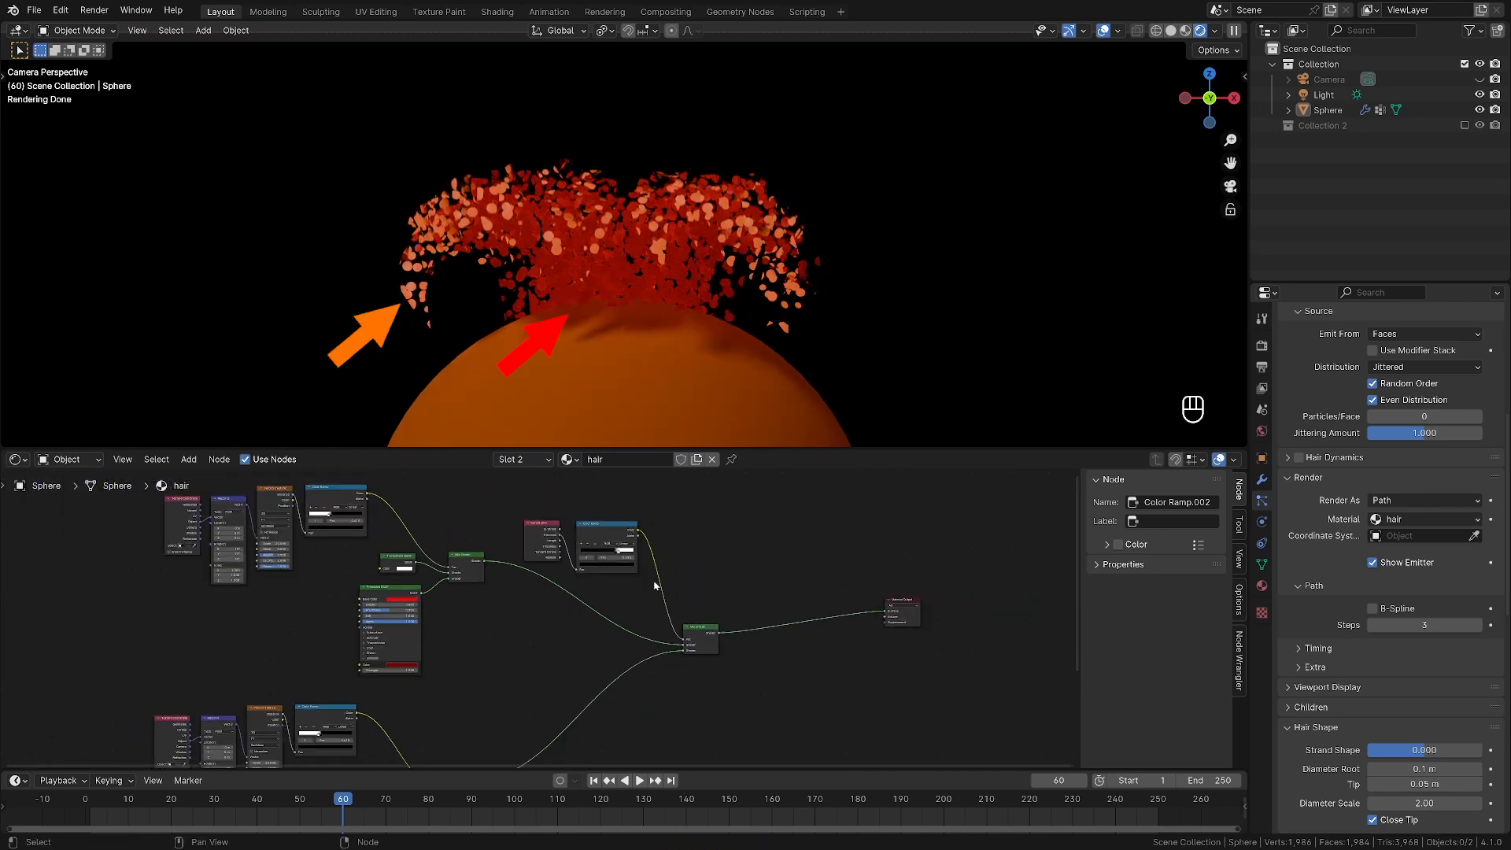
scroll(554, 587, down, 2)
scroll(559, 587, down, 4)
middle_drag(570, 578, 675, 536)
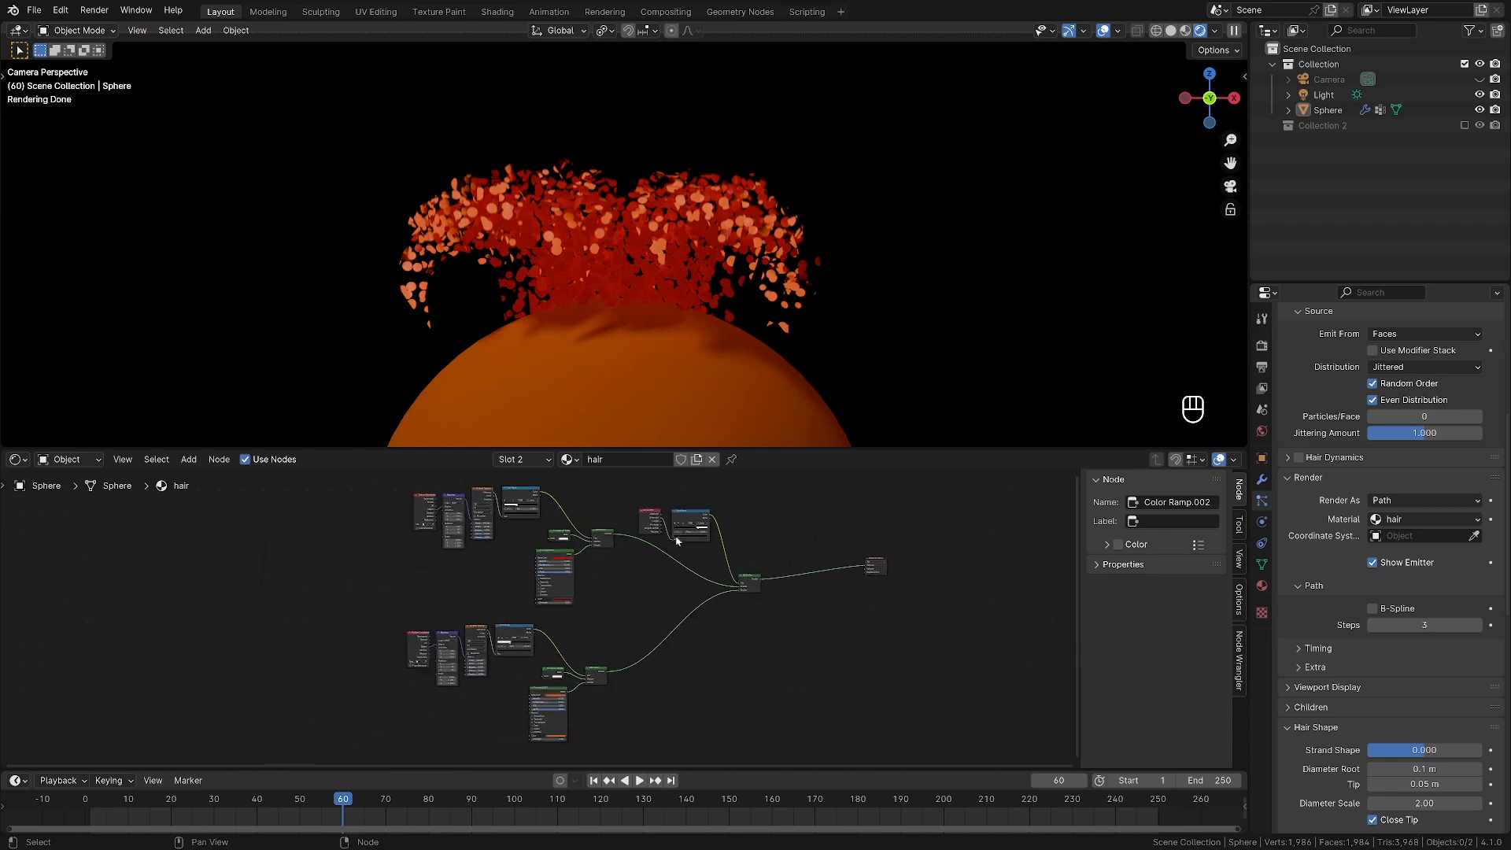
drag(767, 713, 373, 488)
key(Home)
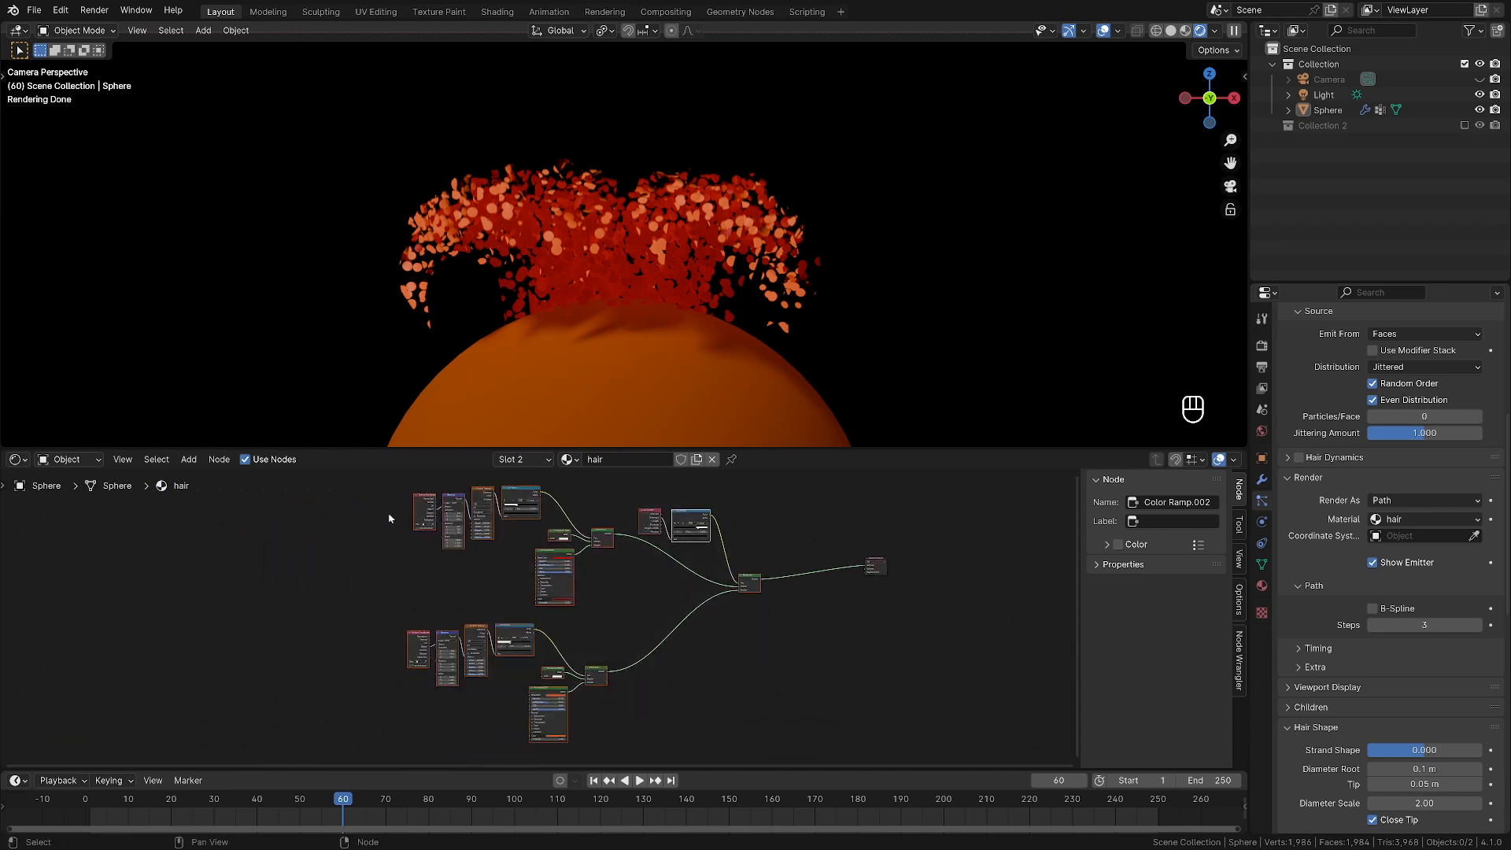
scroll(697, 636, down, 4)
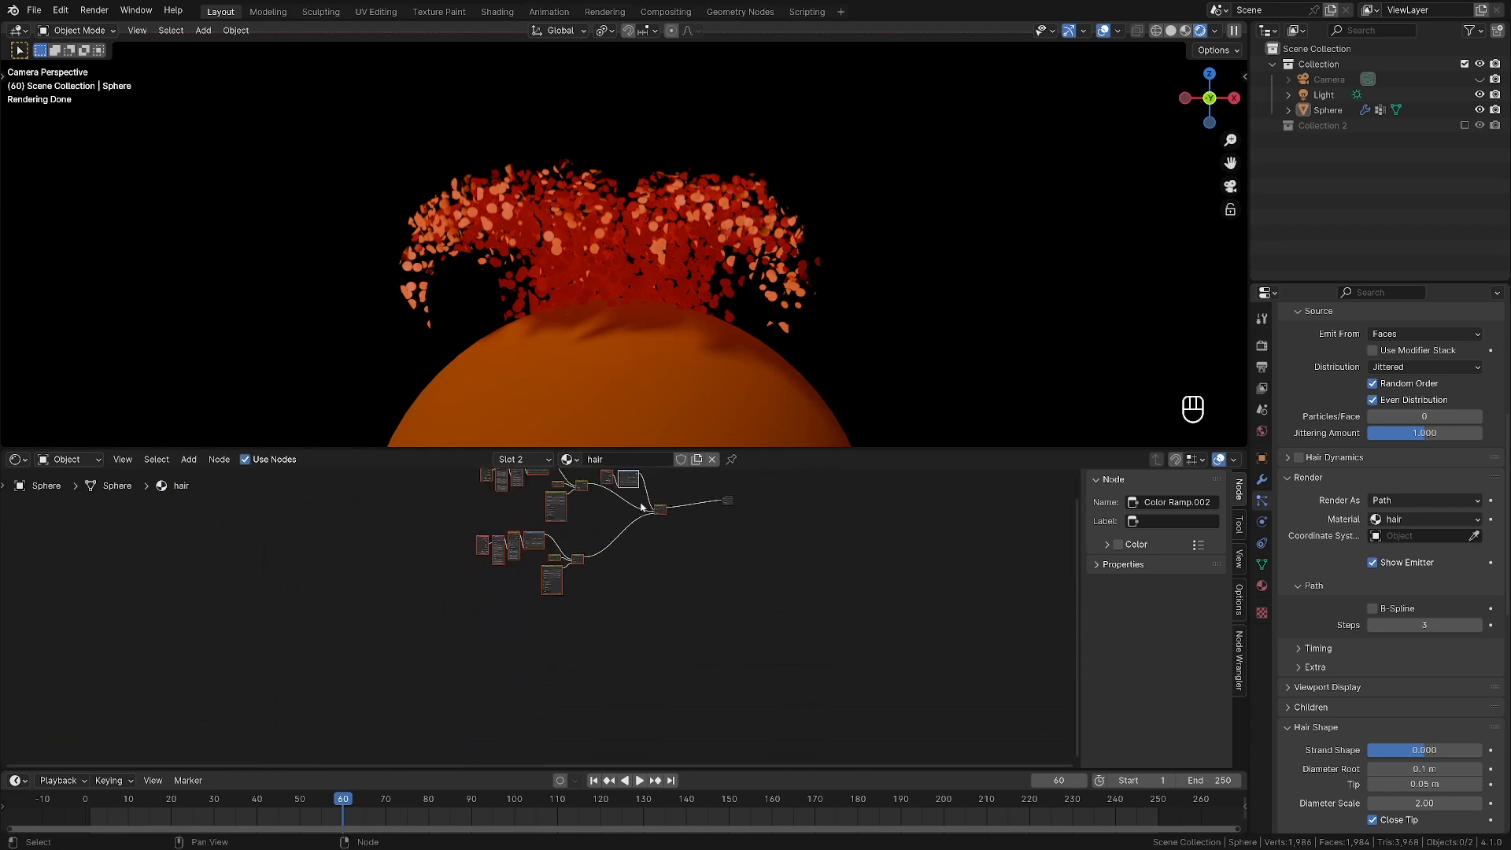
key(shift+d)
click(634, 659)
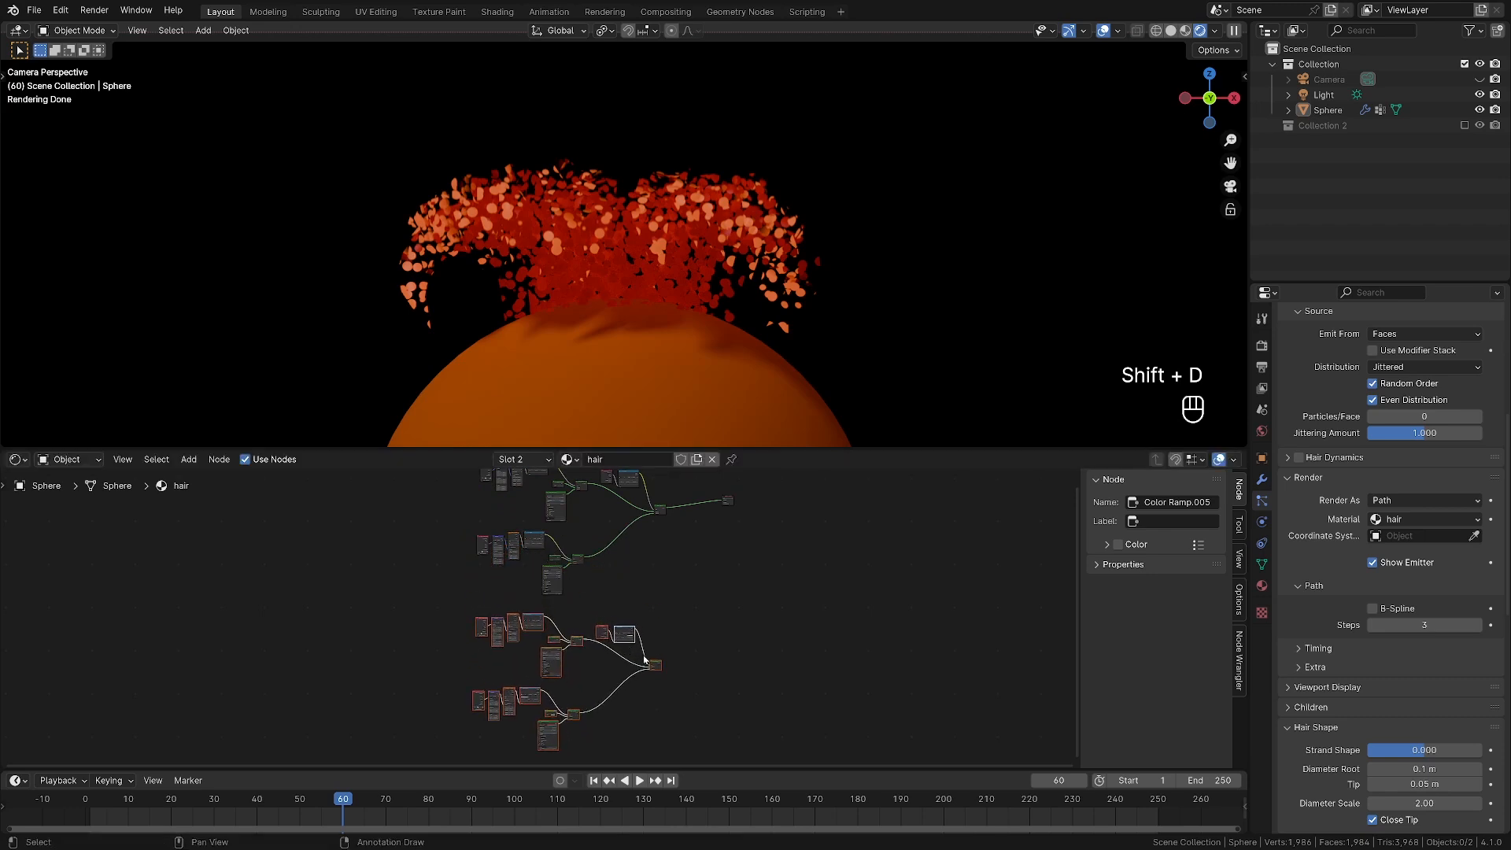
Preview the duplicated red group's Color Ramp and set that group's Voronoi Texture scale to 60.
scroll(636, 716, up, 3)
scroll(598, 530, up, 3)
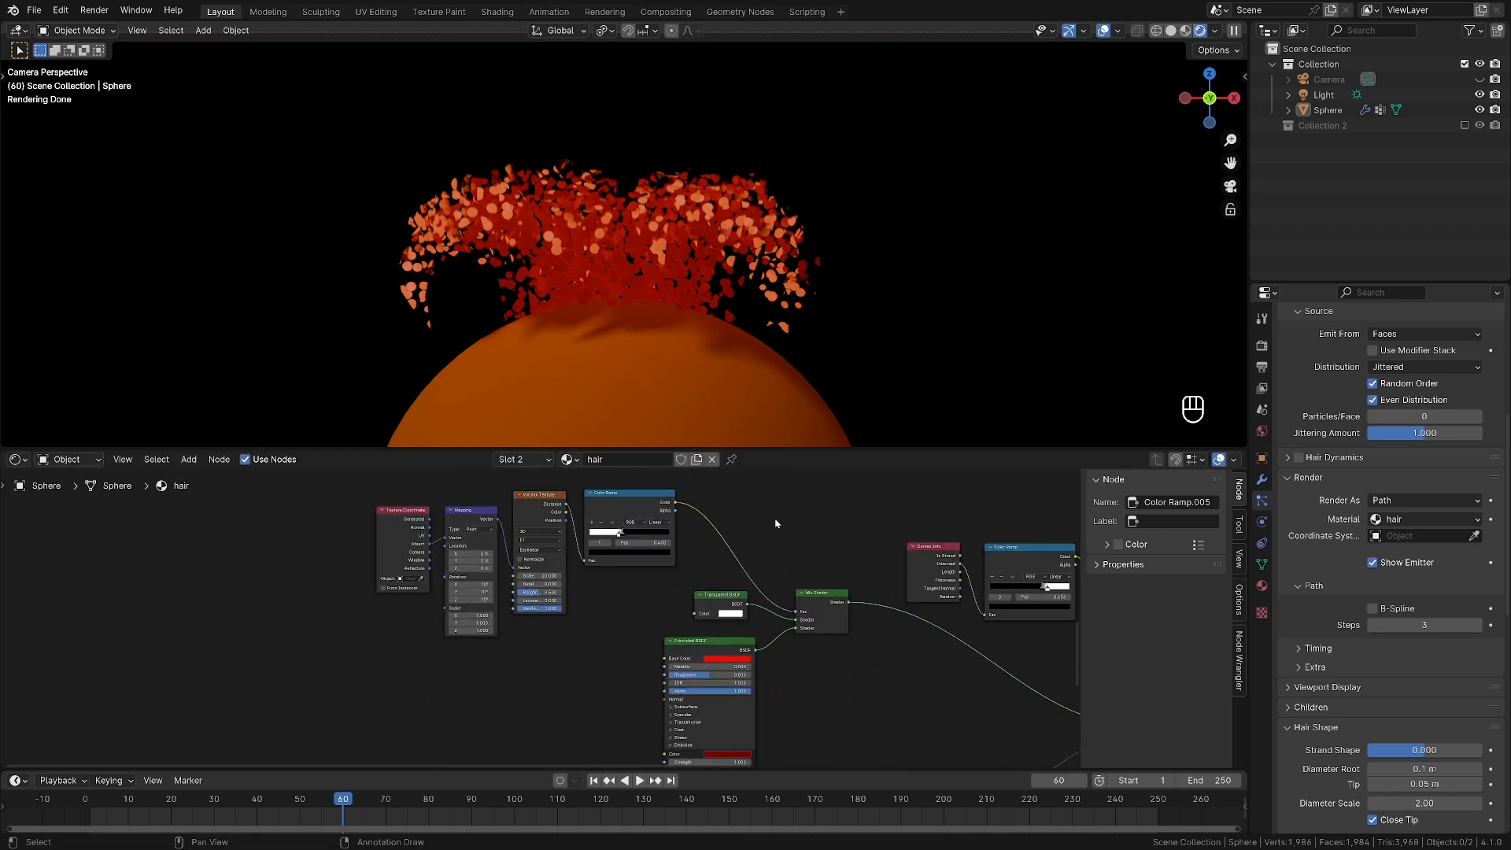
ctrl+shift+click(621, 543)
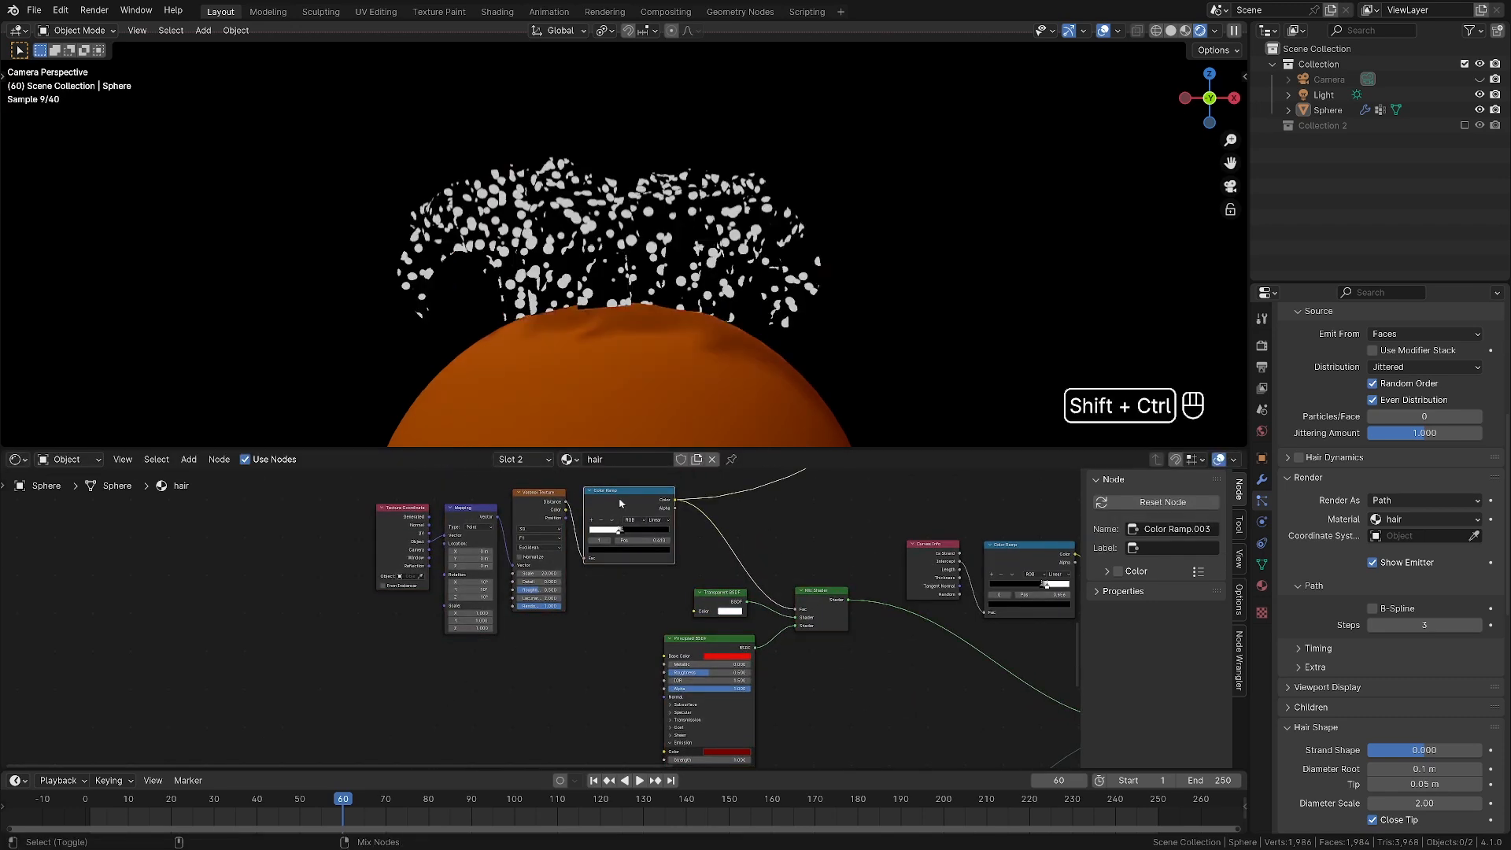
double_click(547, 573)
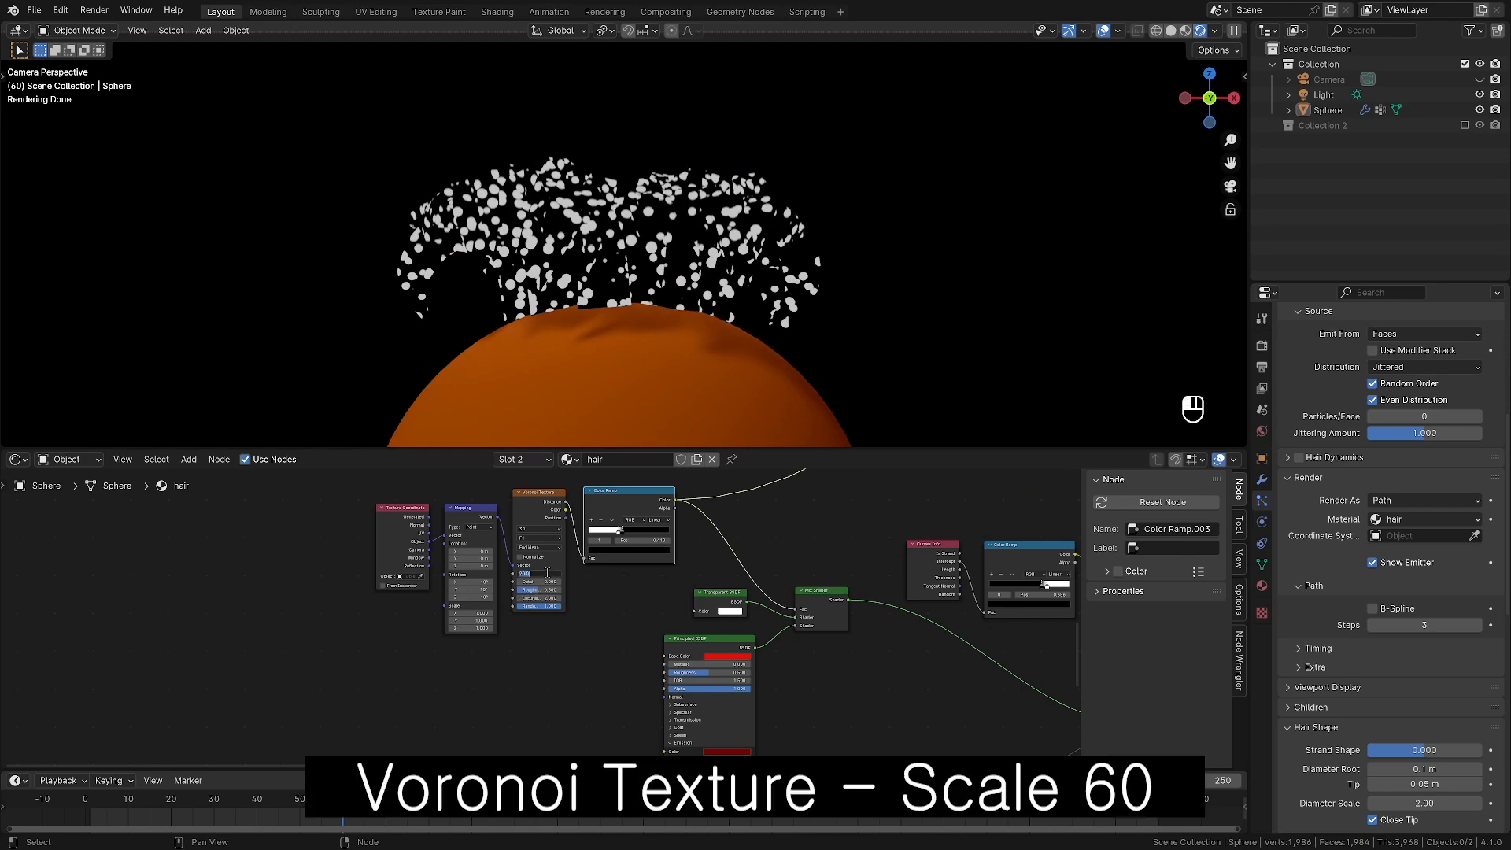
text(60)
key(Return)
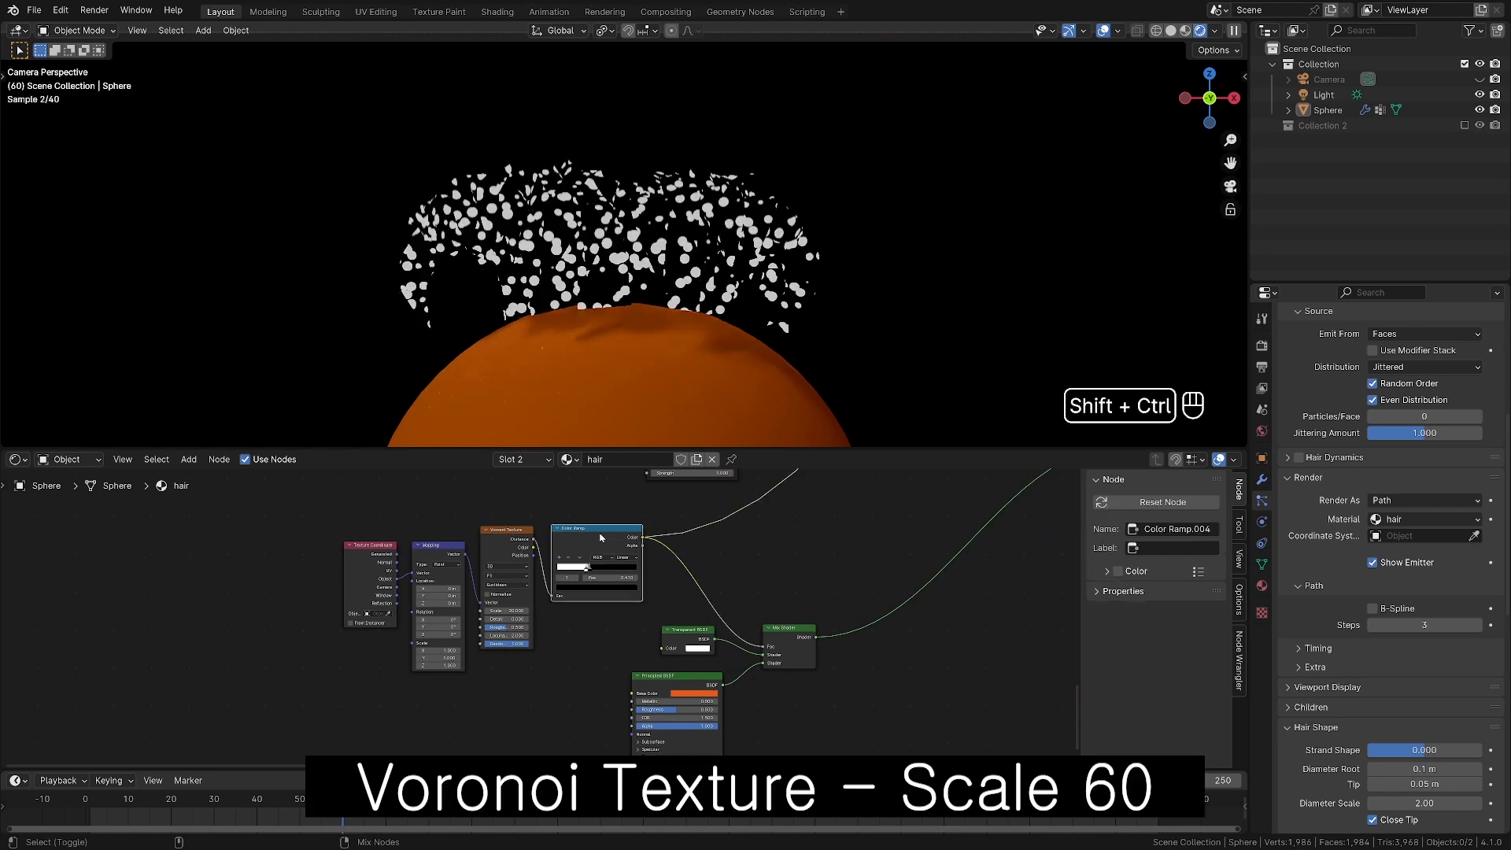
Set the Voronoi Texture scale of the duplicated orange group to 60.
double_click(568, 595)
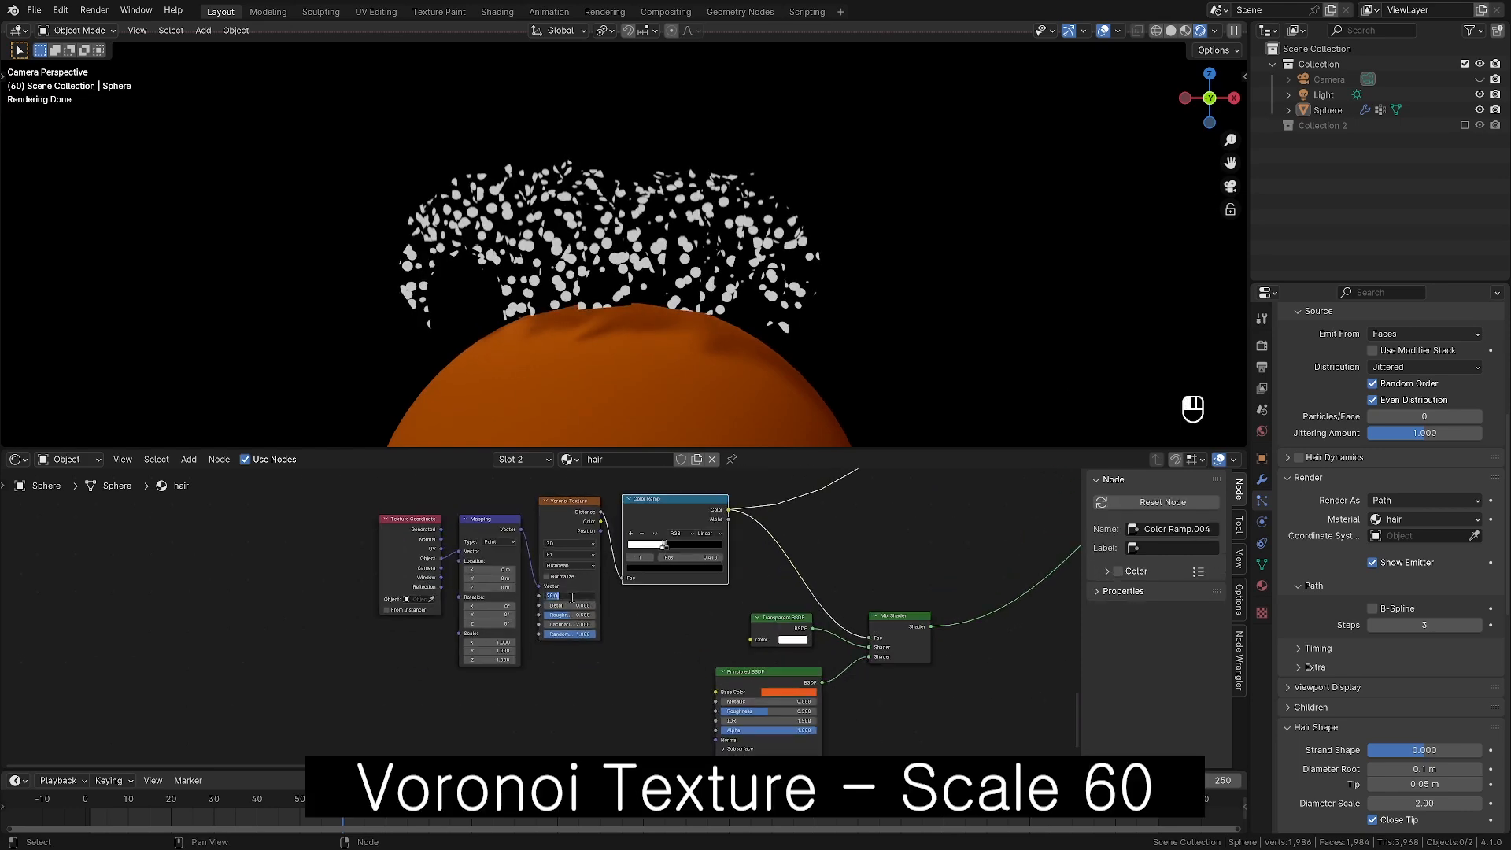
text(60)
key(Return)
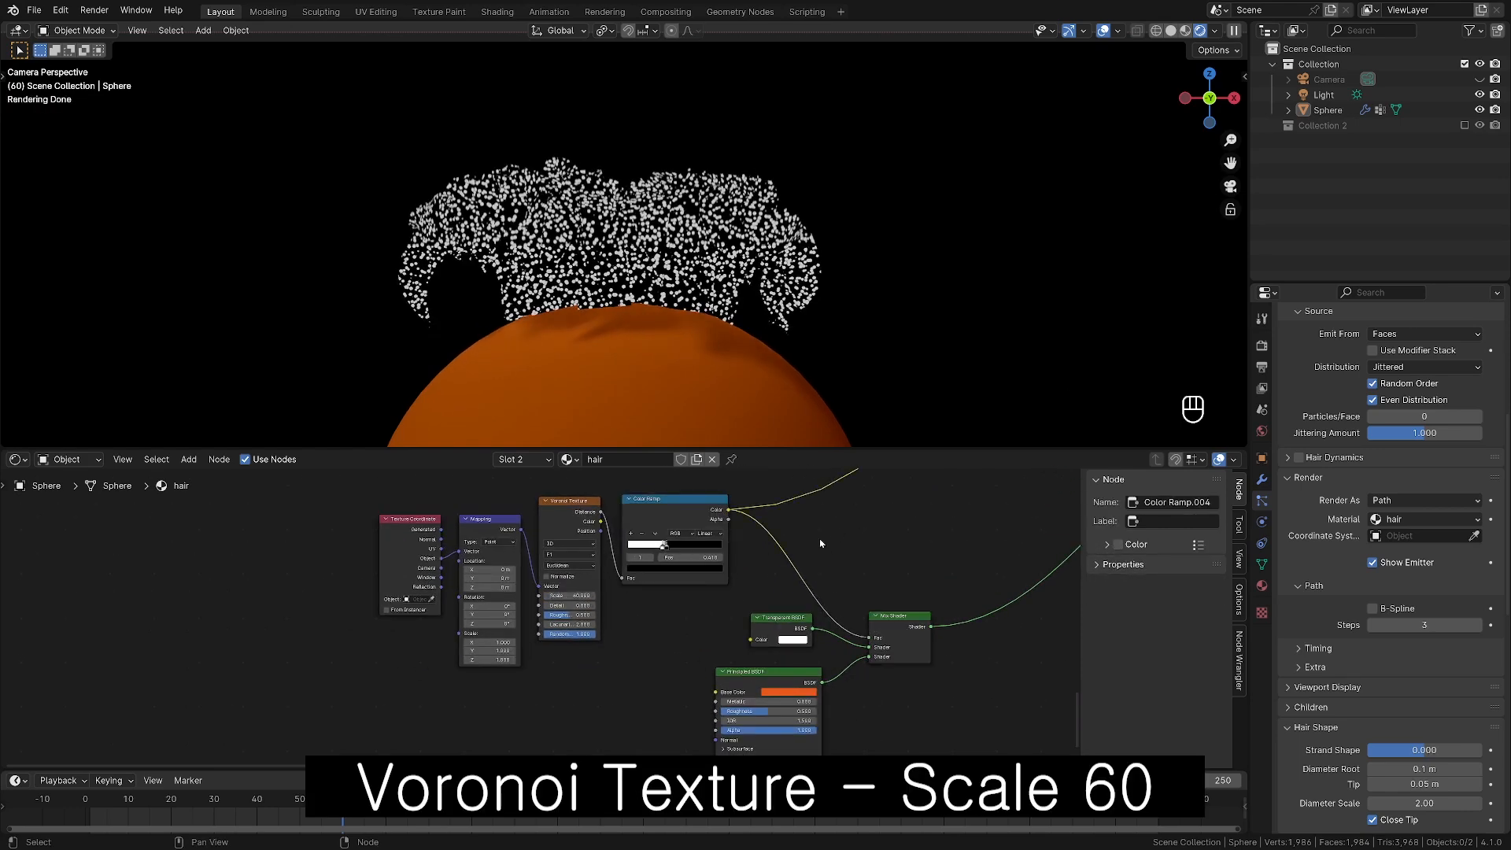
Connect the duplicated set's combining Mix Shader to the Material Output to preview the finer red and orange dots.
scroll(819, 543, down, 4)
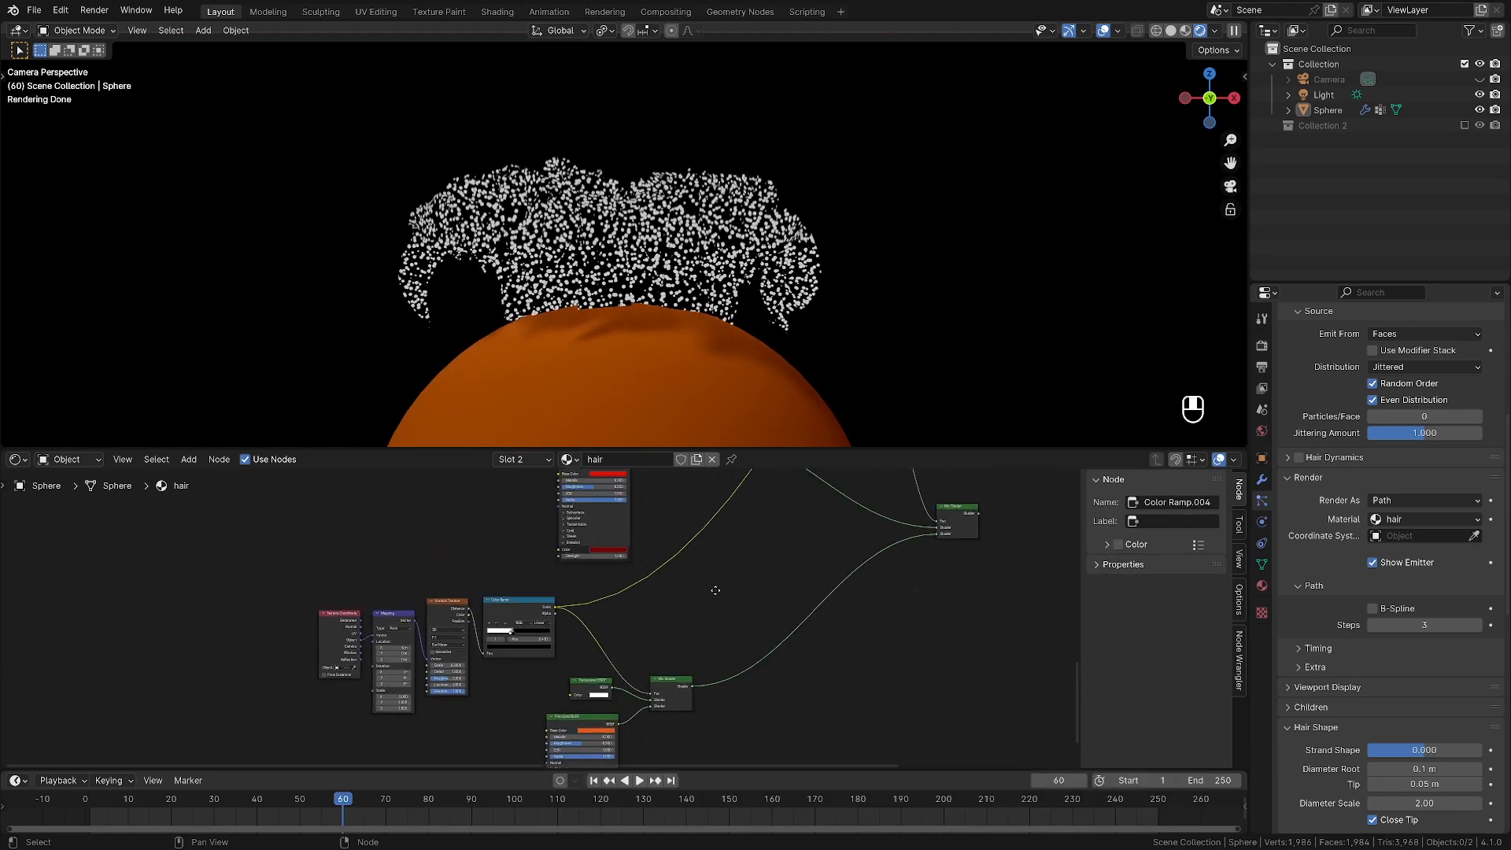
ctrl+shift+click(779, 570)
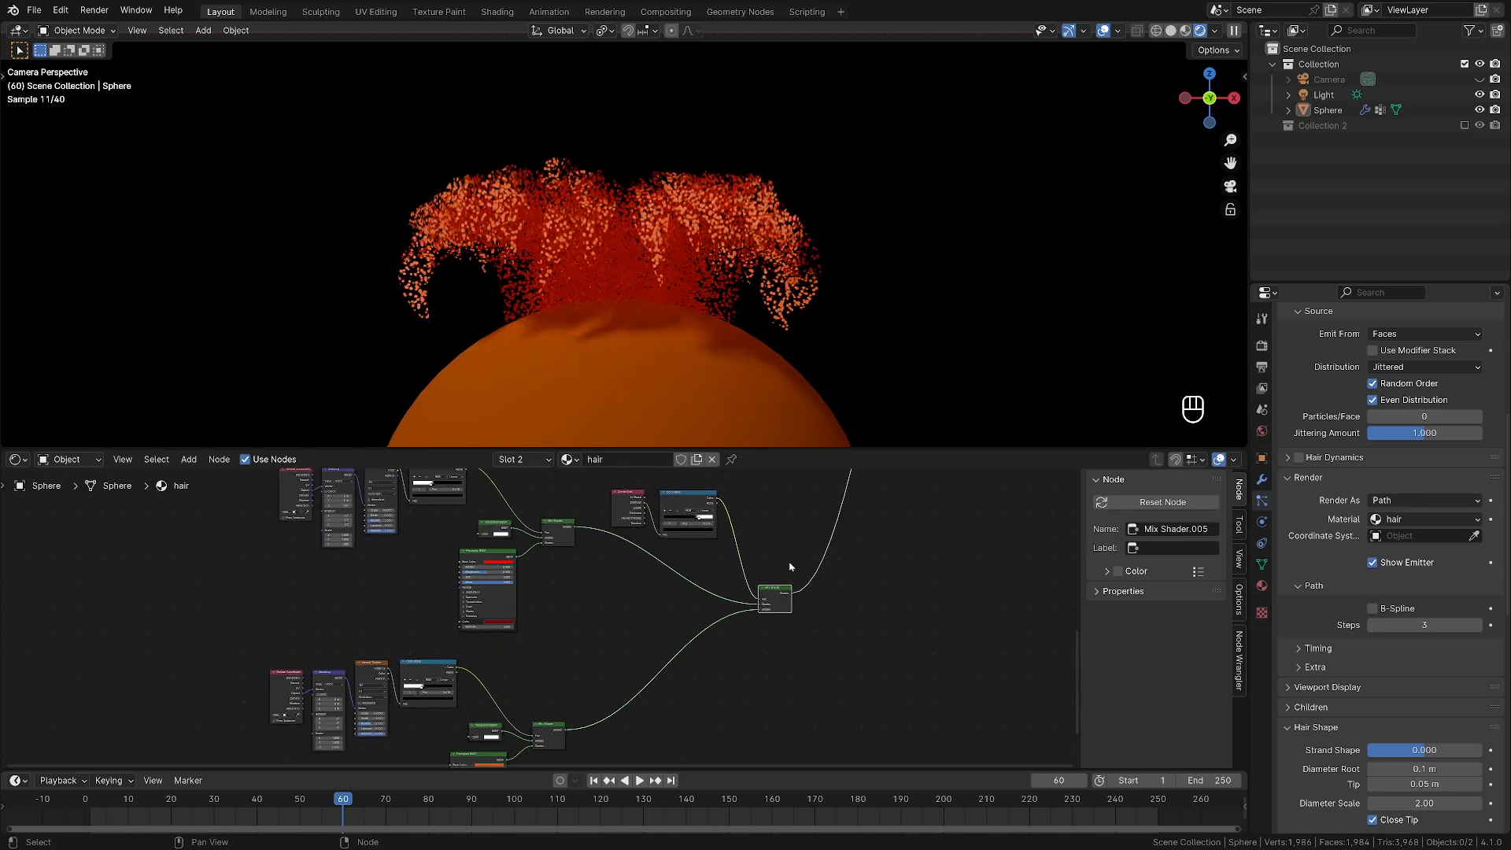
scroll(678, 661, down, 3)
middle_drag(792, 546, 663, 652)
scroll(663, 653, down, 1)
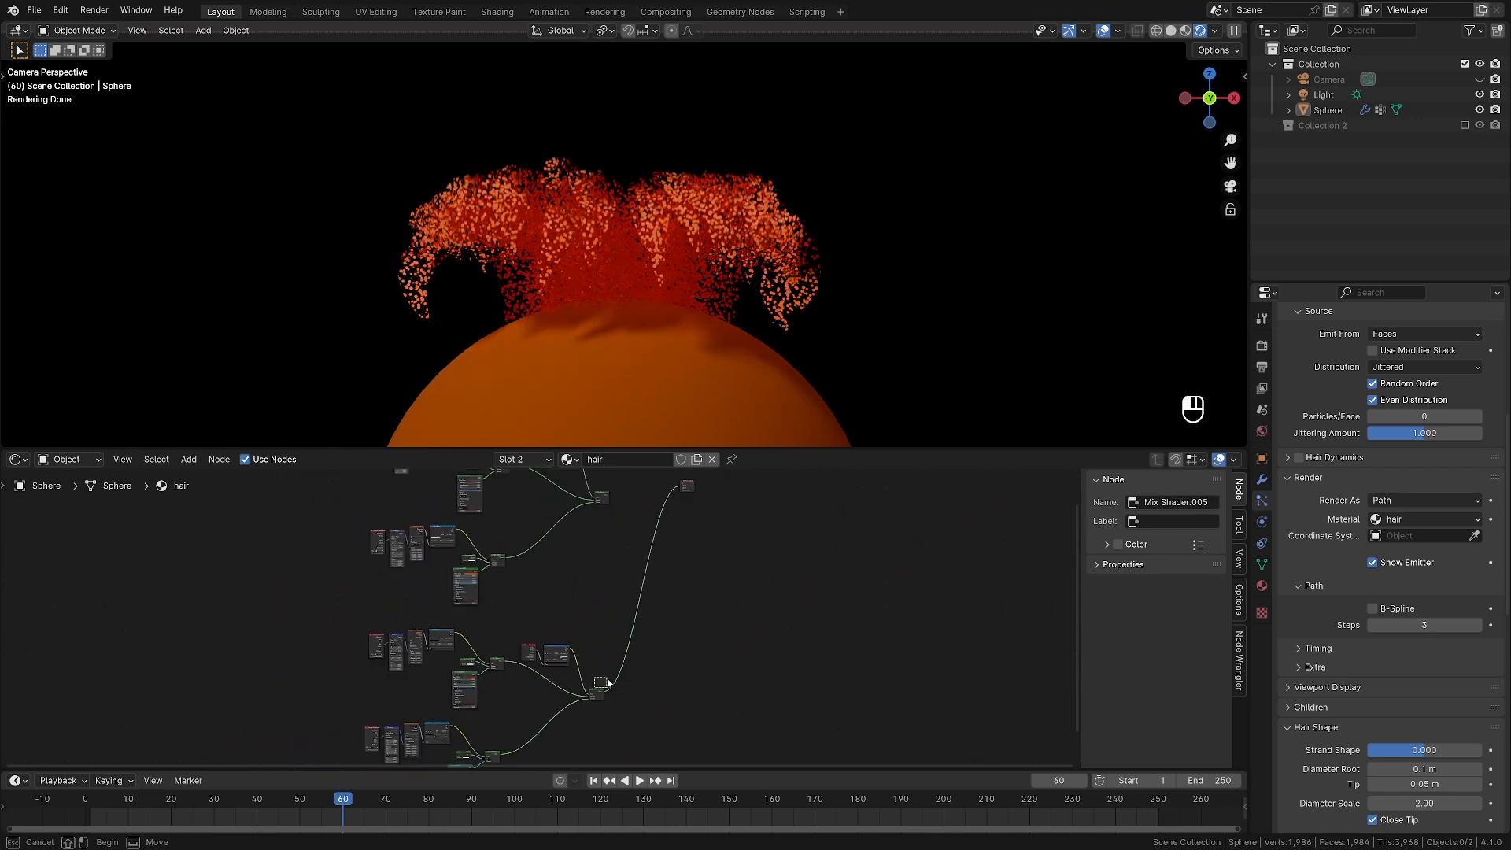
Place the duplicated combining Mix Shader beneath the original one and preview the large-dot and fine-dot results in turn.
drag(597, 691, 609, 556)
drag(599, 491, 611, 504)
drag(609, 500, 616, 534)
scroll(668, 503, up, 4)
middle_drag(678, 493, 598, 585)
scroll(639, 558, up, 3)
scroll(639, 559, up, 2)
ctrl+shift+click(547, 562)
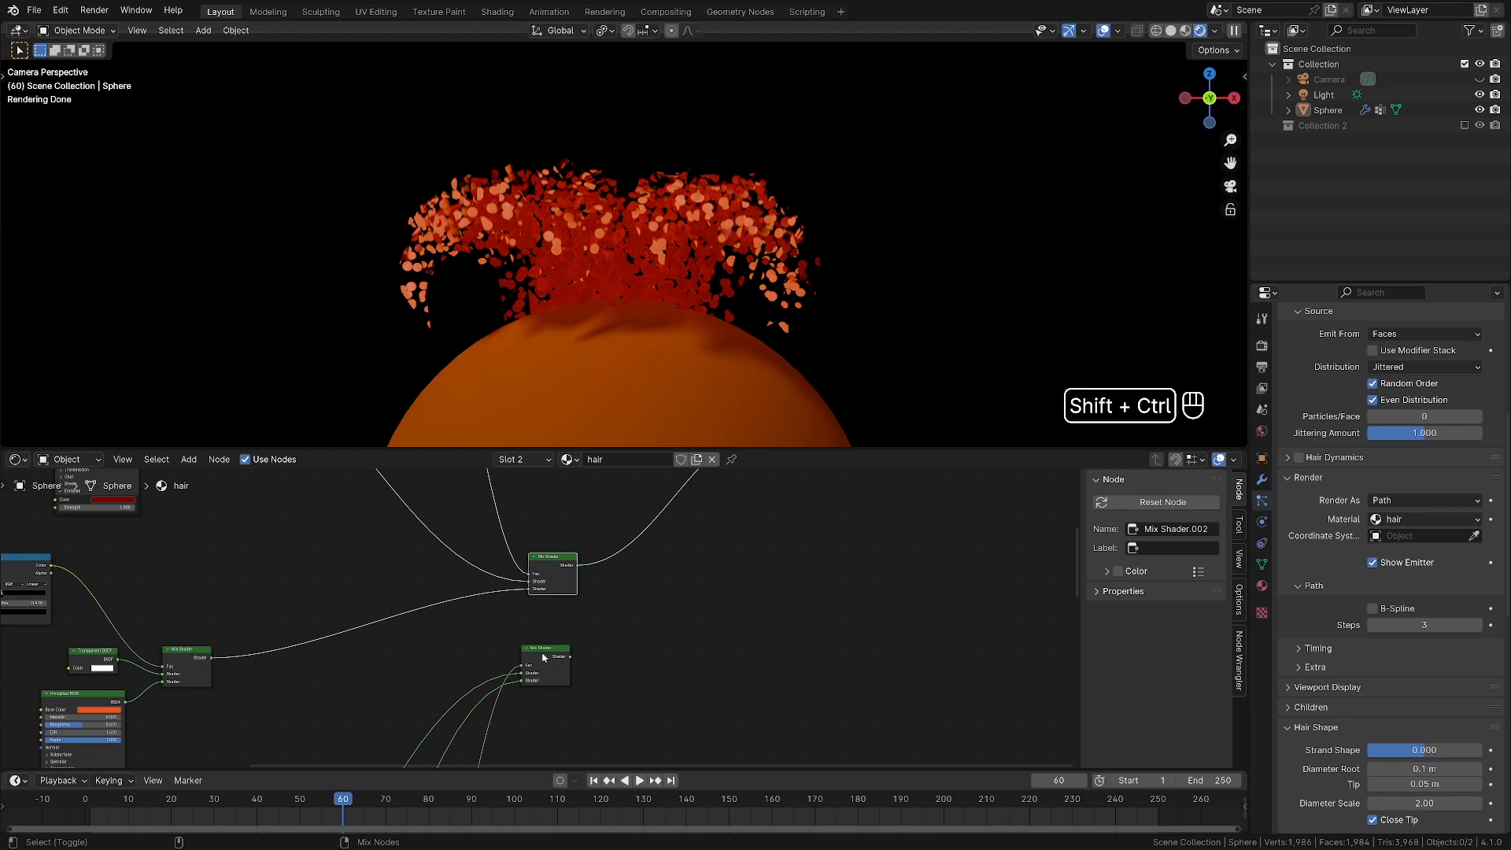
ctrl+shift+click(543, 657)
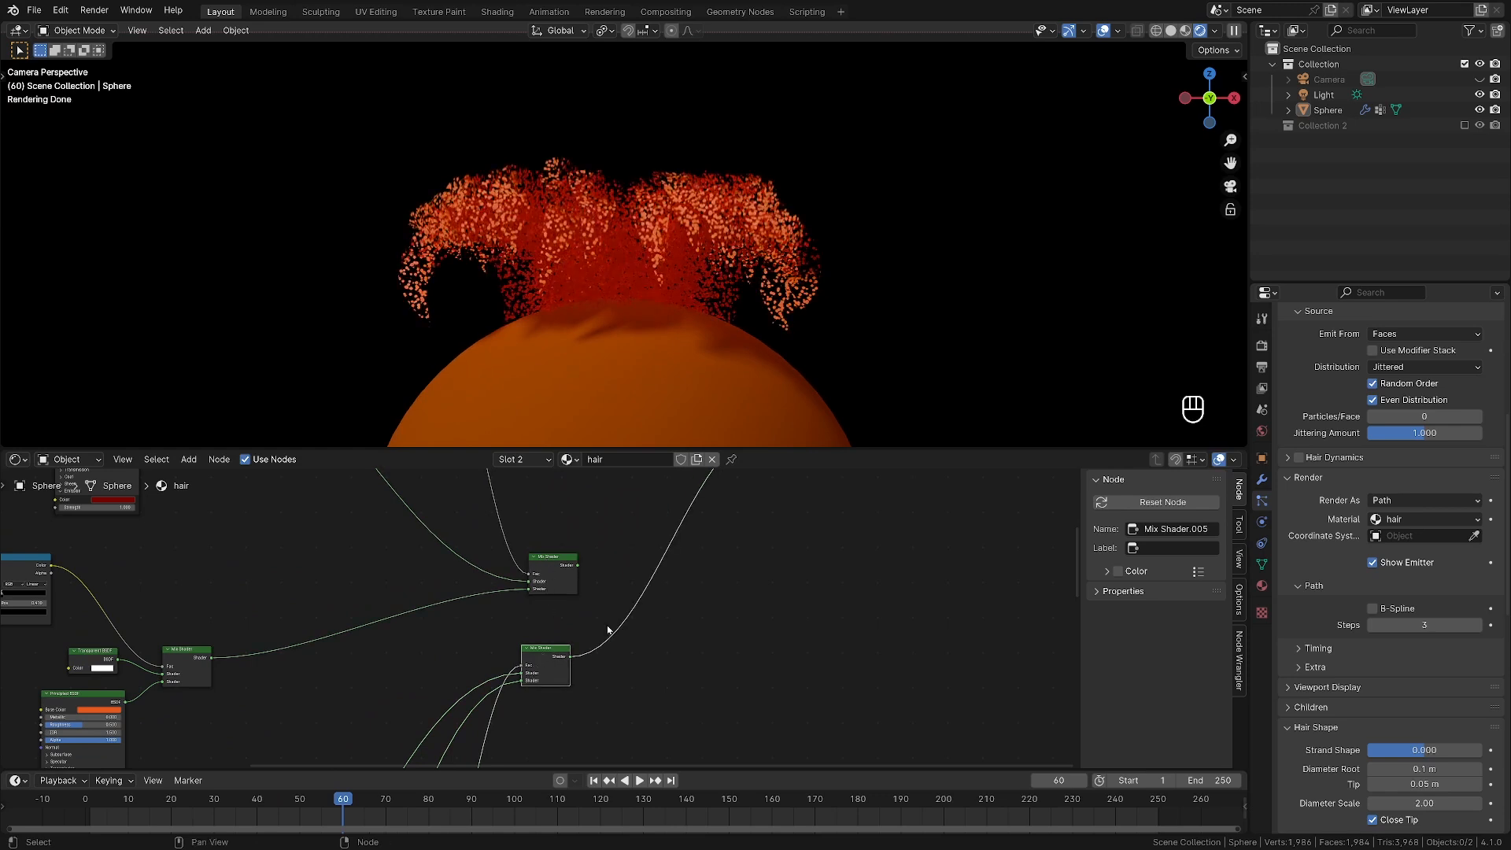
scroll(616, 575, down, 4)
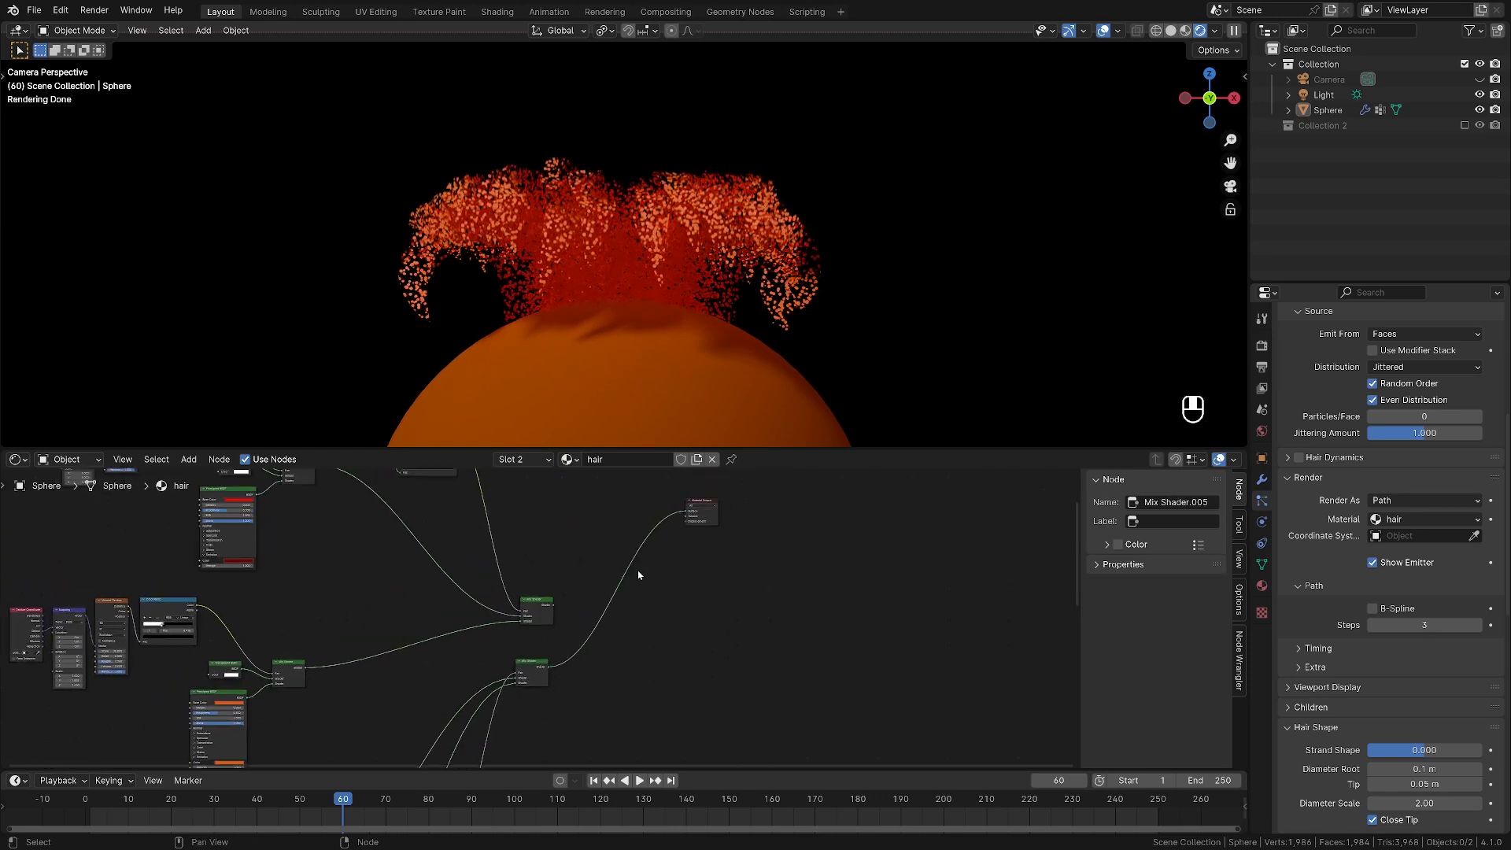
middle_drag(555, 544, 564, 539)
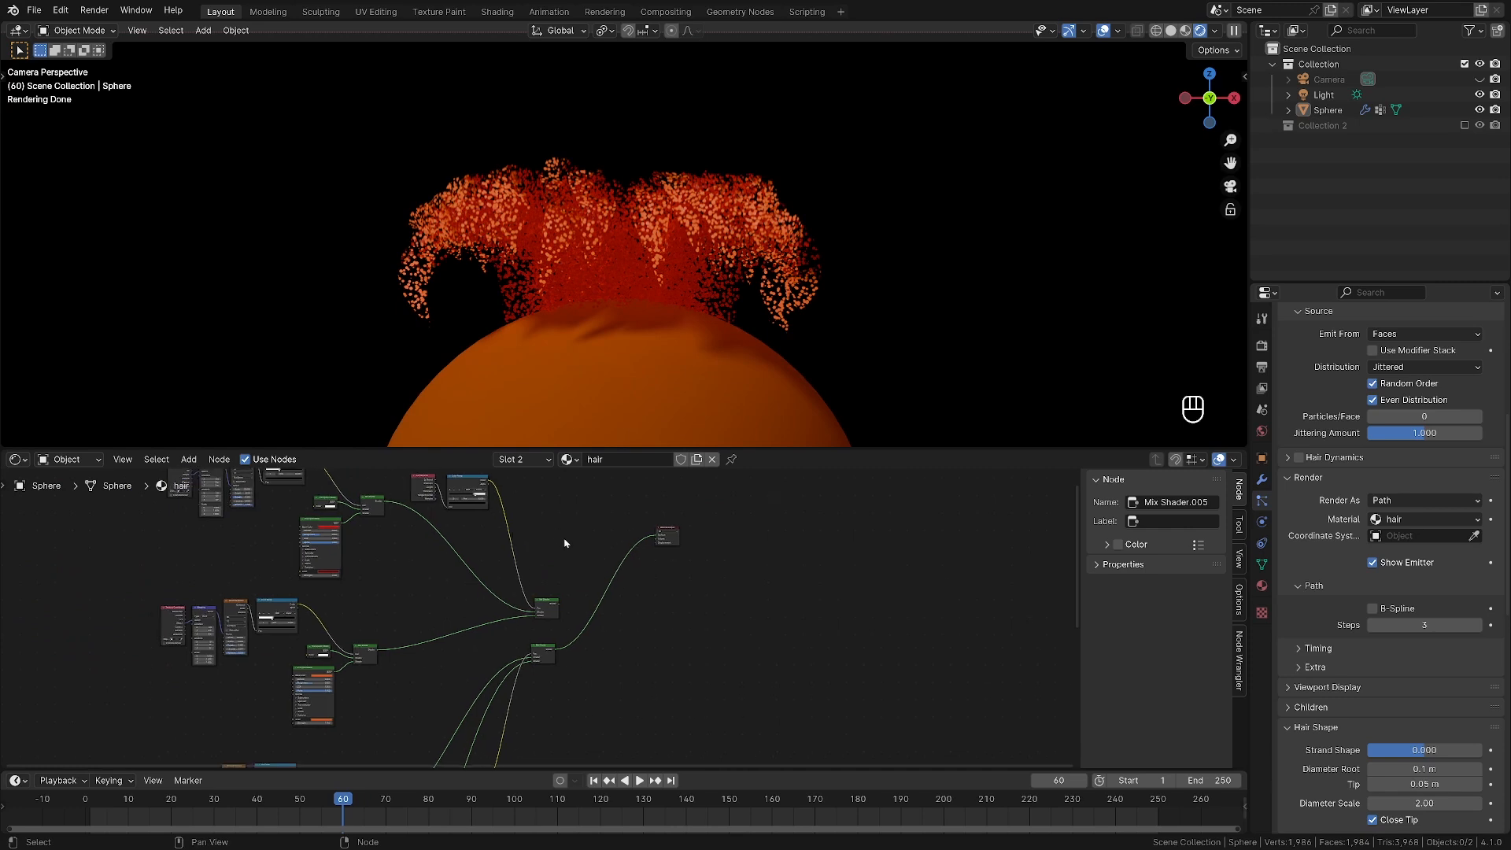
Duplicate the original combining Mix Shader together with its Curves Info and Color Ramp pair, placing the copies near the Material Output.
shift+click(460, 481)
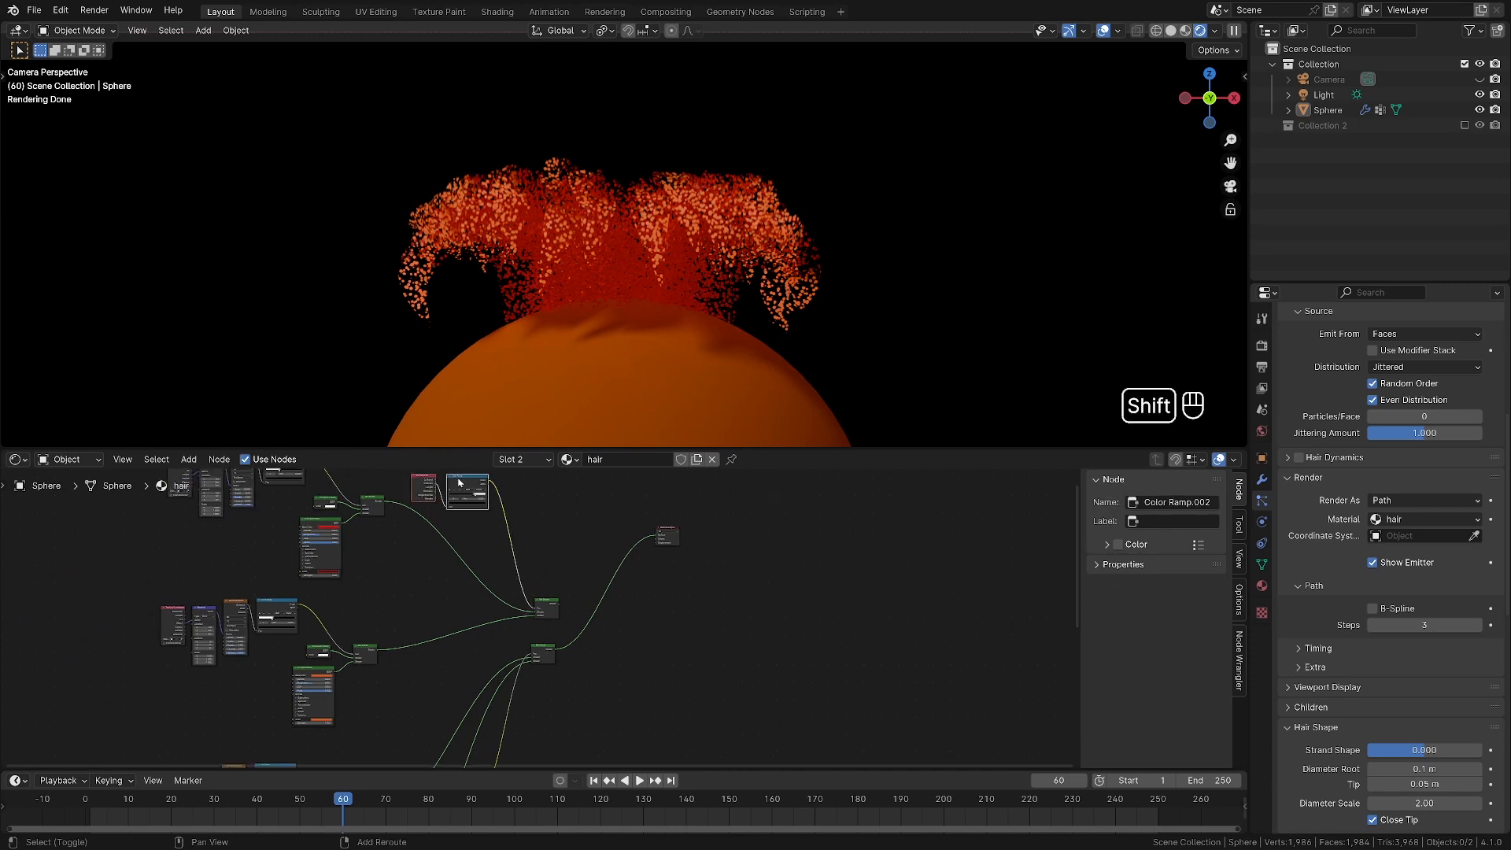
shift+click(540, 610)
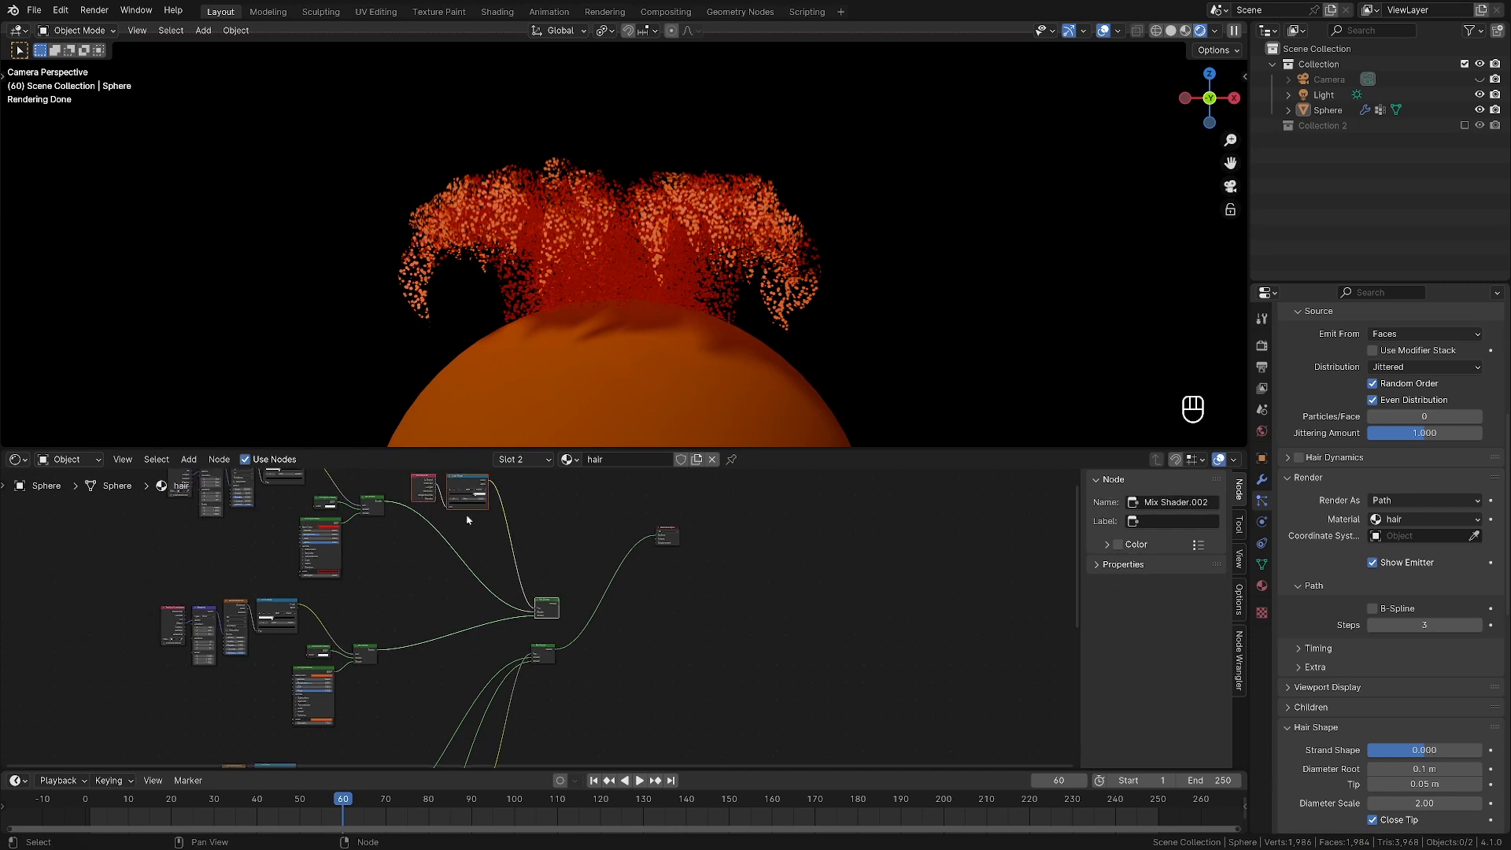
scroll(515, 584, up, 1)
scroll(515, 584, up, 1)
key(shift+d)
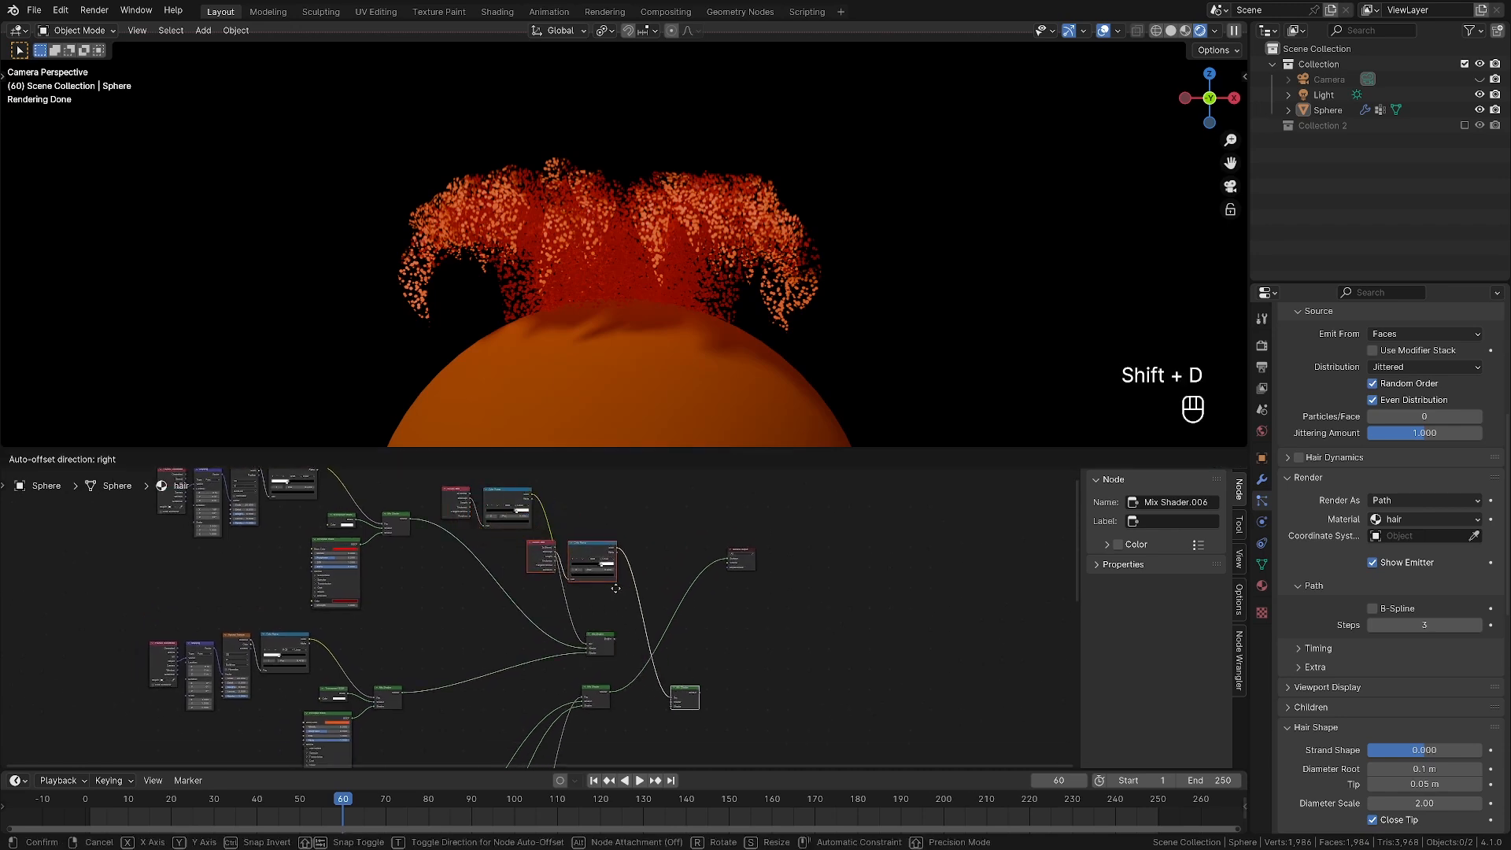
click(650, 617)
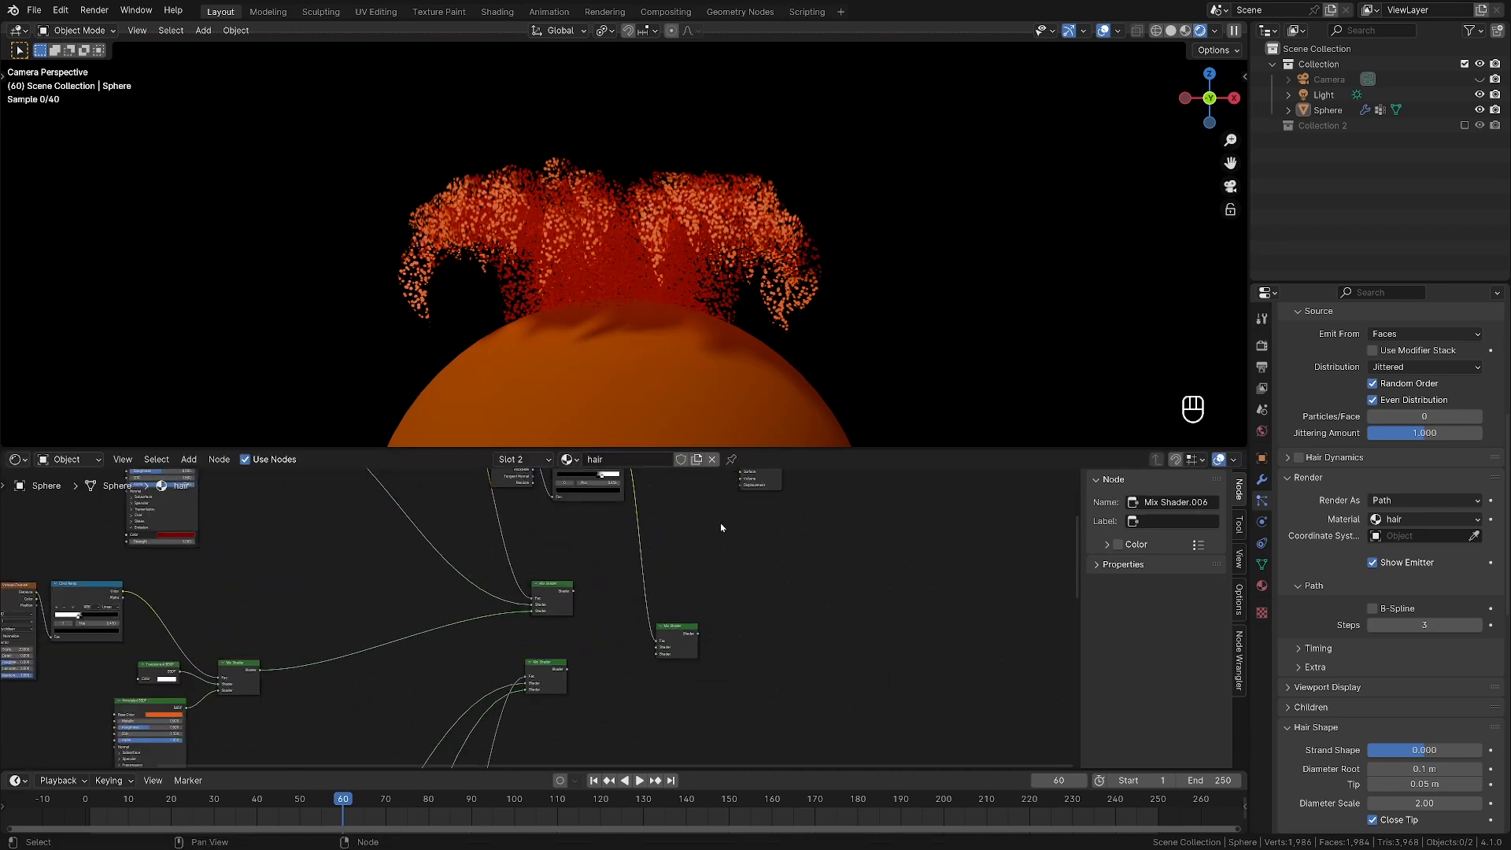
Blend the large-dot and fine-dot Mix Shaders through the new Mix Shader into the Material Output, and save the file.
drag(570, 674, 629, 644)
drag(575, 589, 631, 638)
ctrl+shift+click(645, 621)
scroll(637, 618, down, 1)
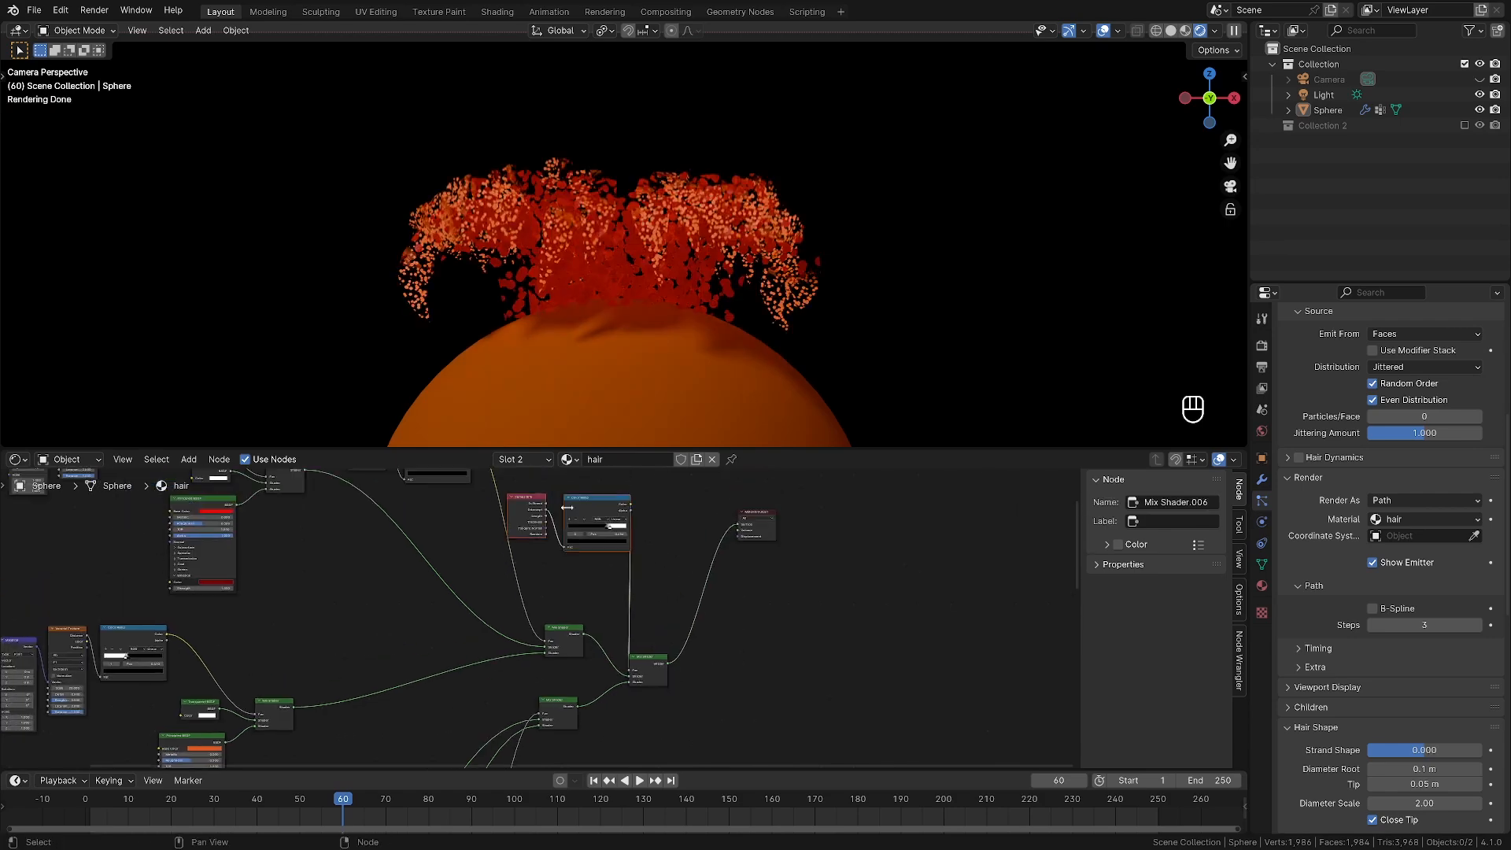
key(ctrl+s)
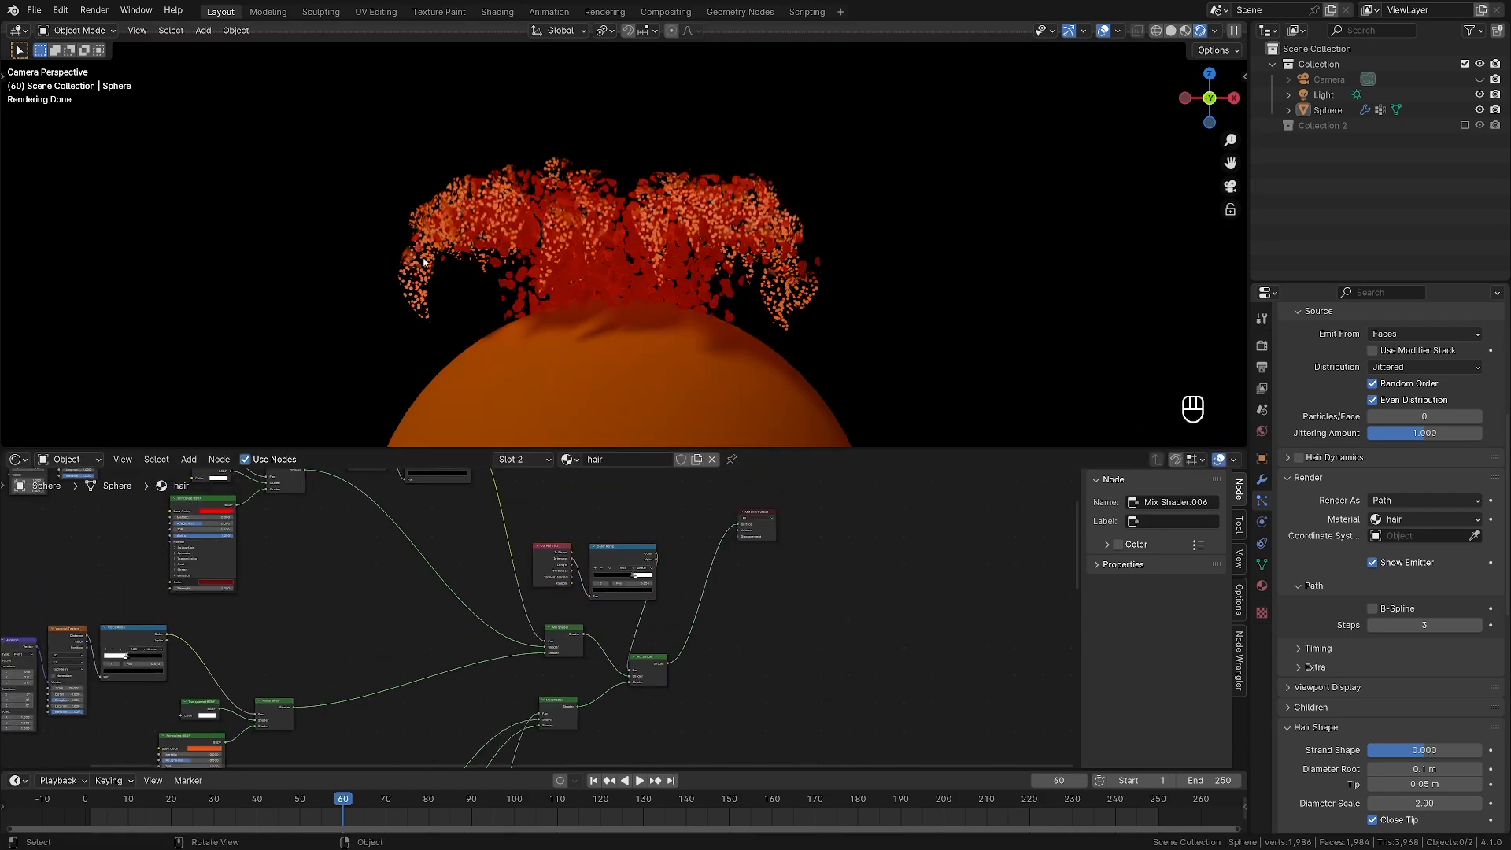
Preview the new Color Ramp, shift its black and white stops toward the black end with the final mix restored, and save.
scroll(409, 309, up, 4)
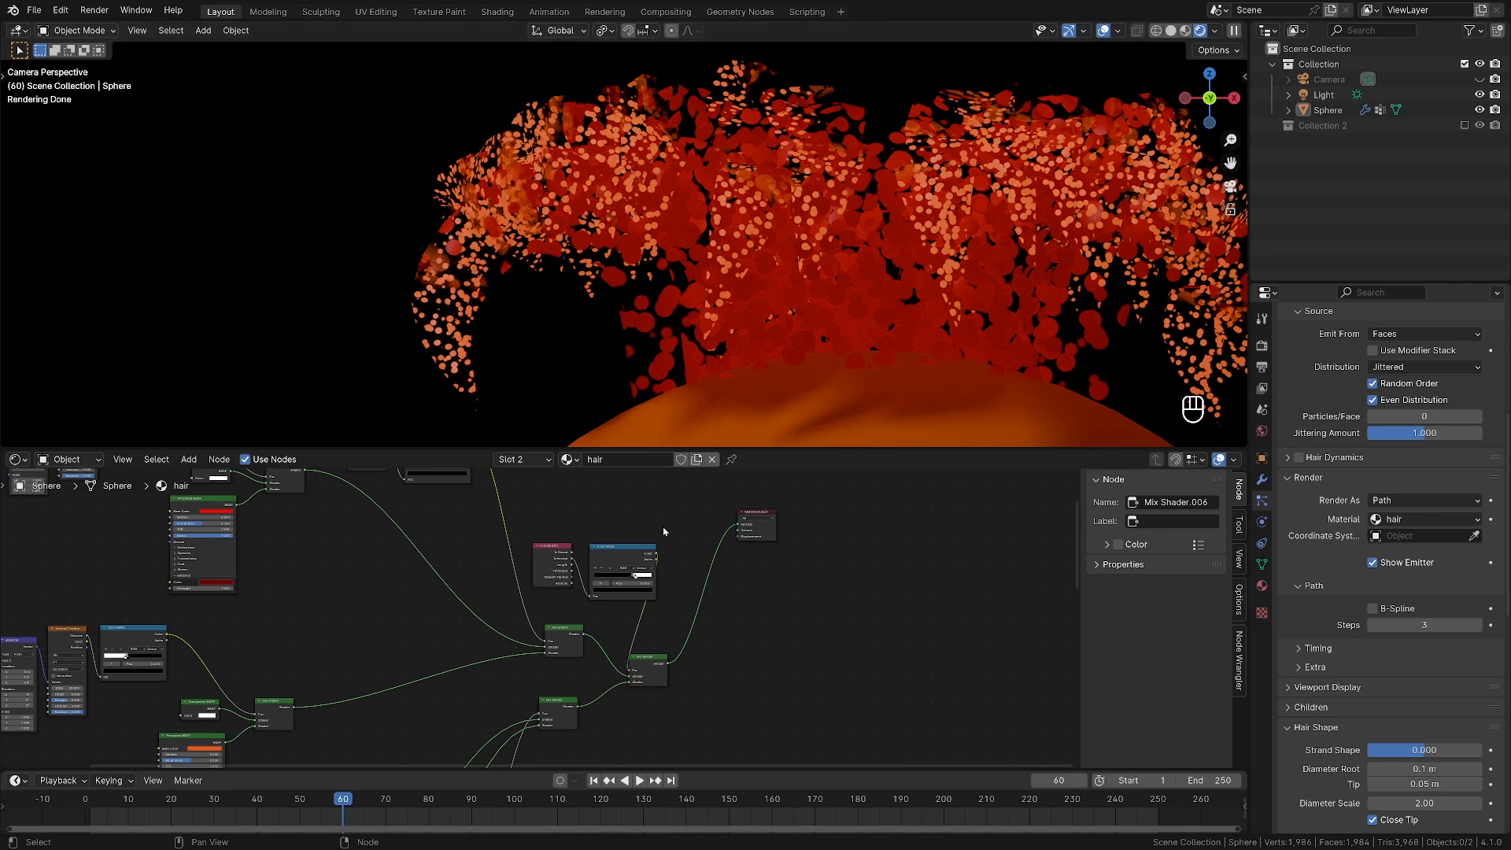
scroll(543, 621, up, 3)
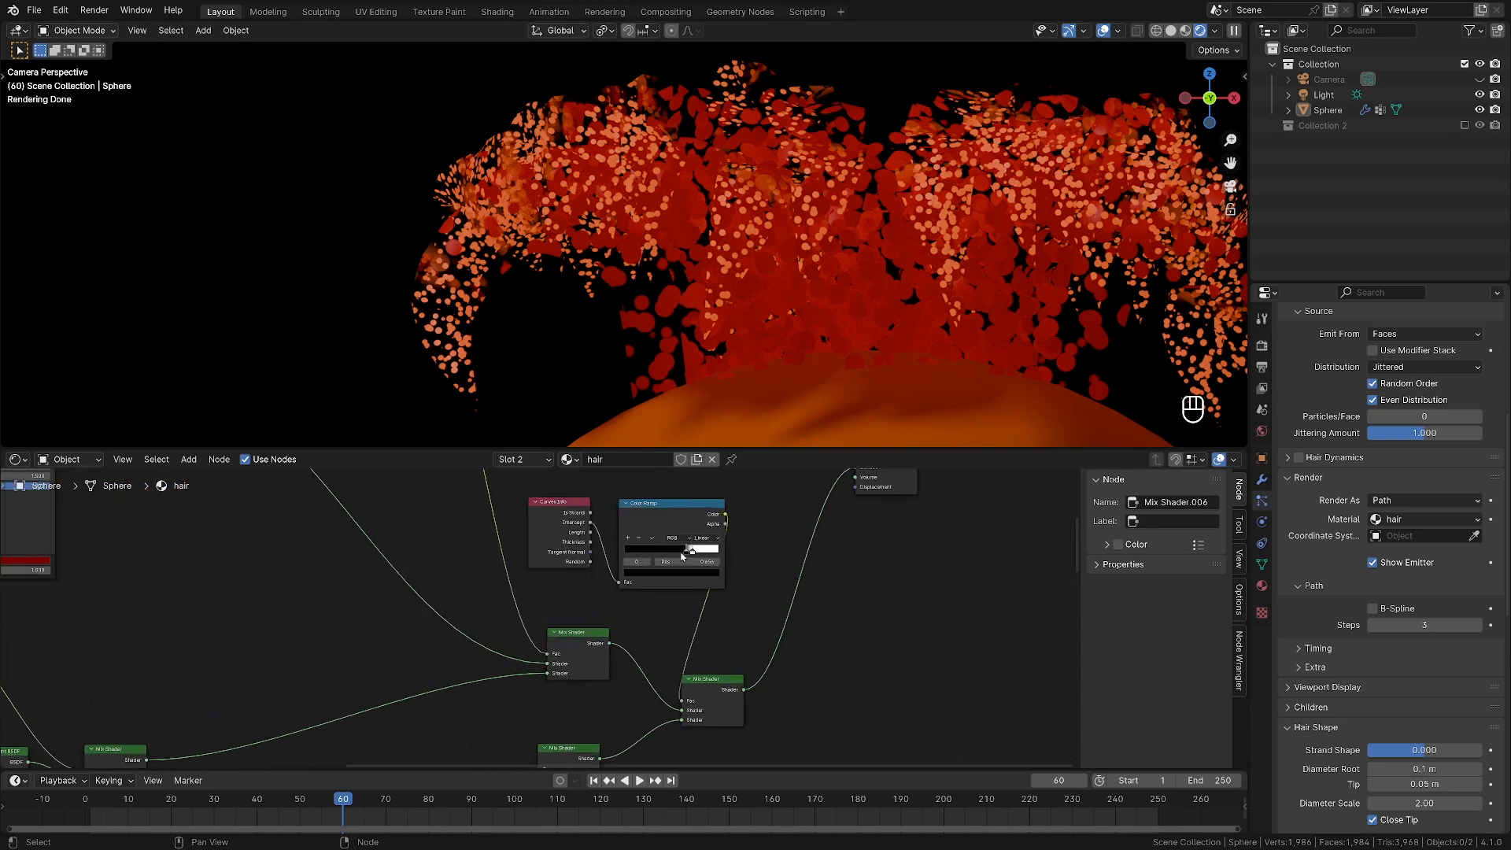
ctrl+shift+click(680, 507)
ctrl+shift+click(680, 507)
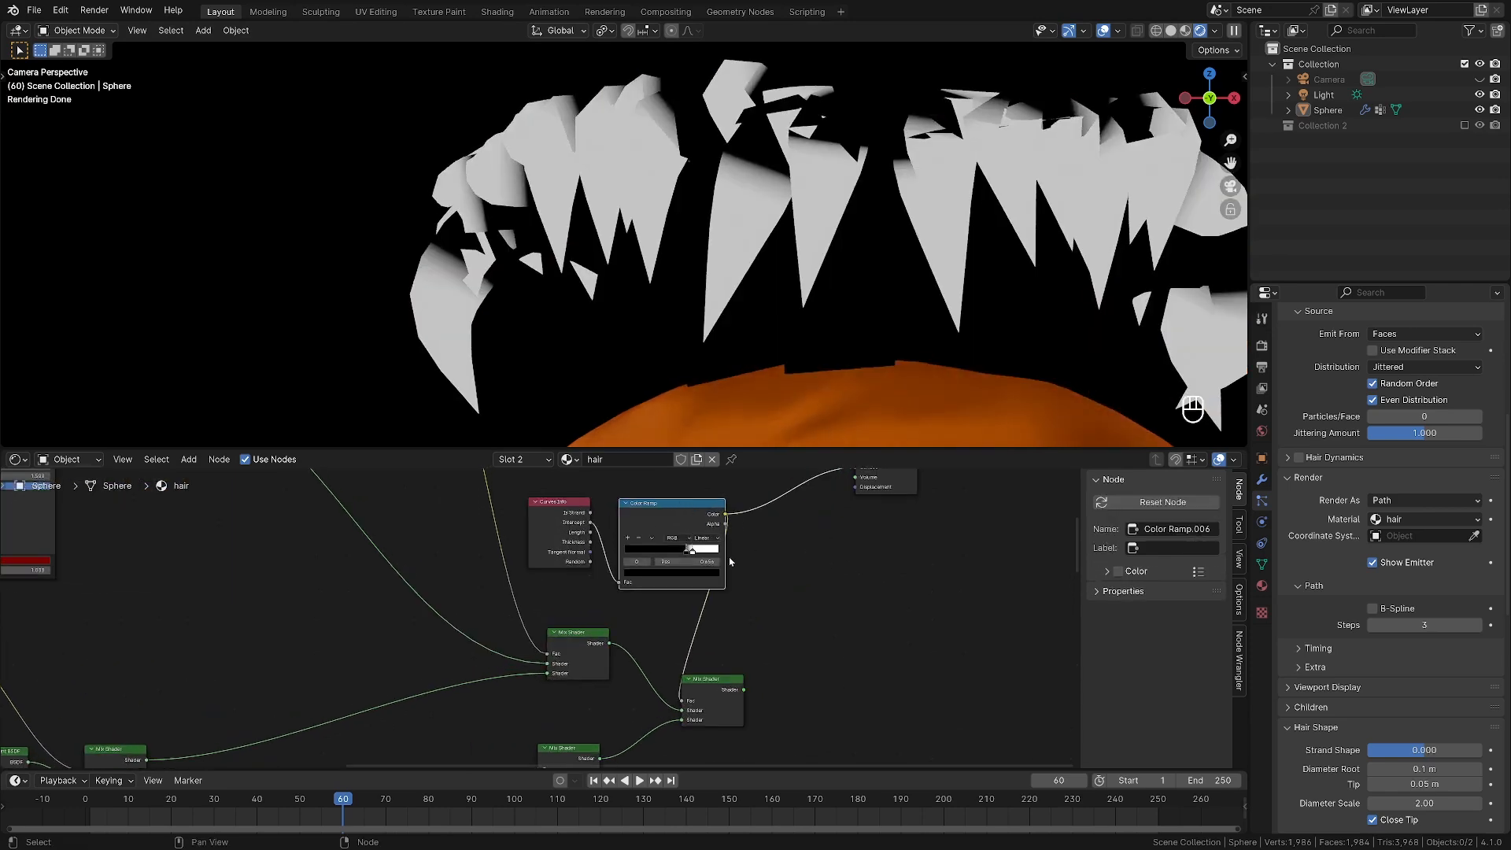
ctrl+shift+click(712, 689)
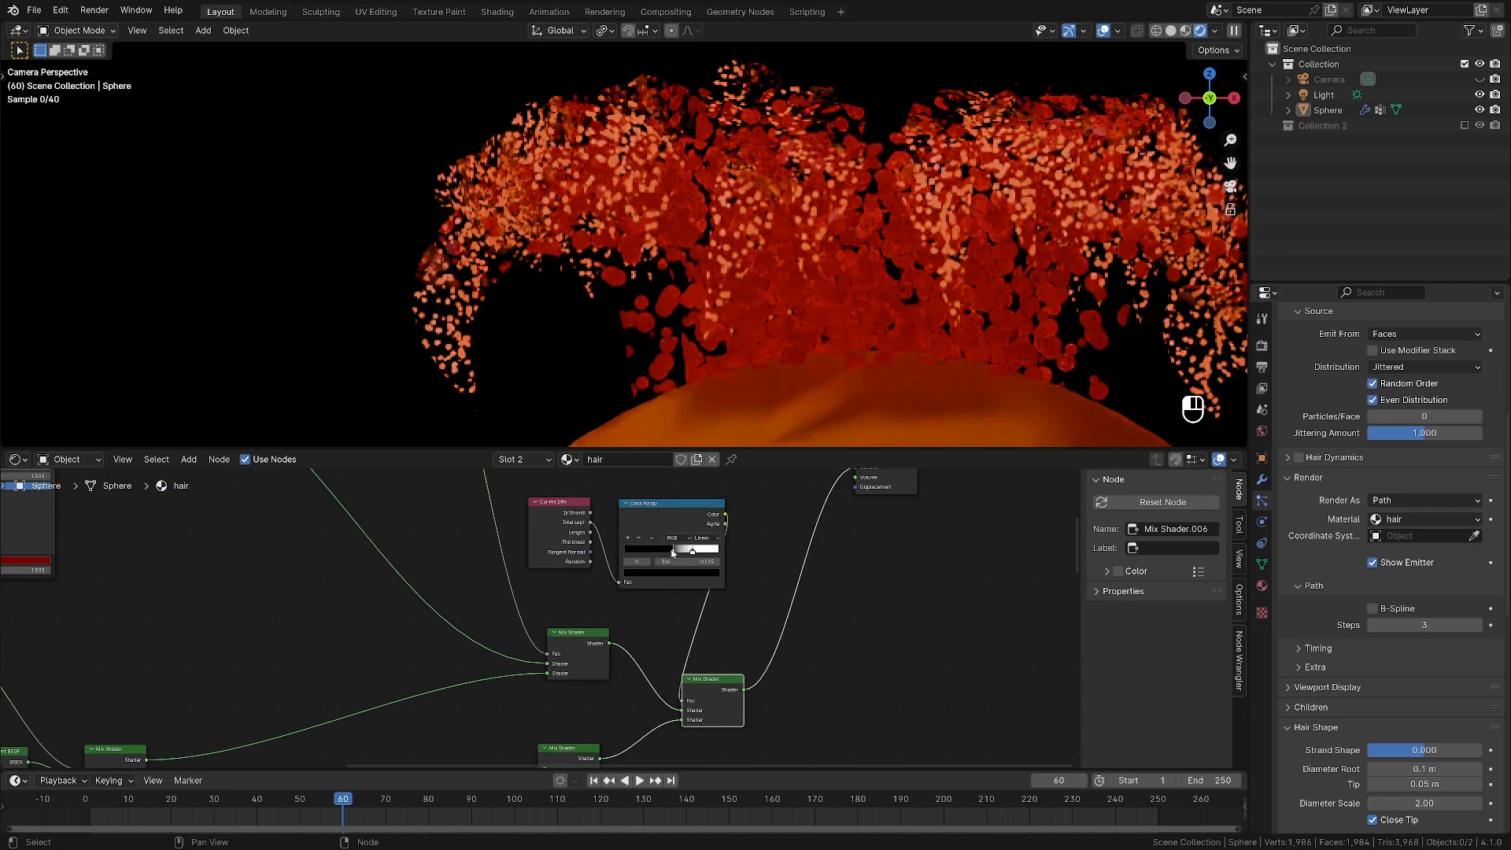
drag(691, 554, 677, 550)
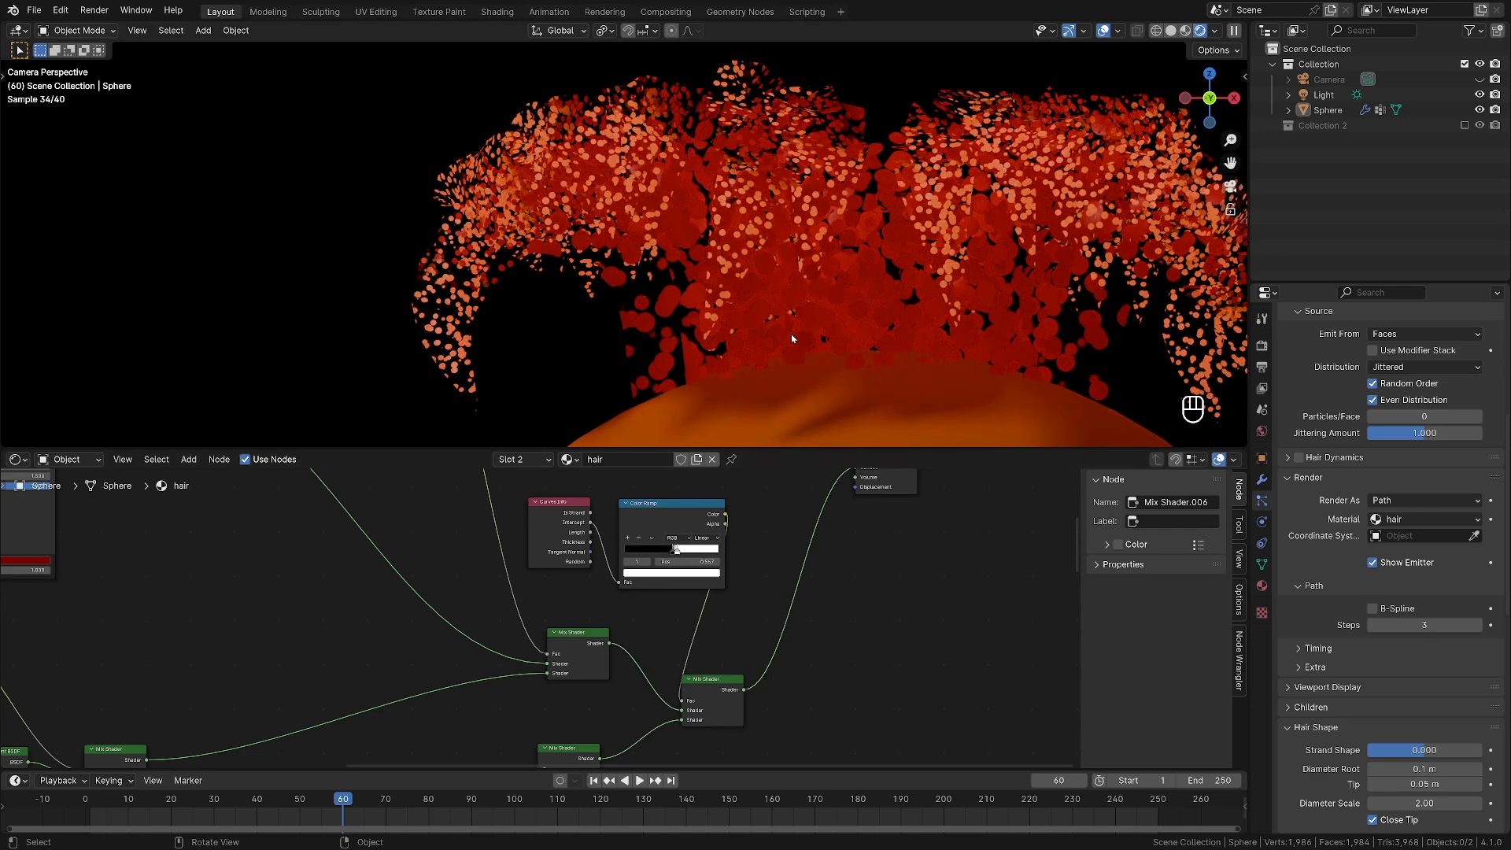
scroll(769, 560, down, 2)
scroll(772, 384, down, 4)
key(ctrl+s)
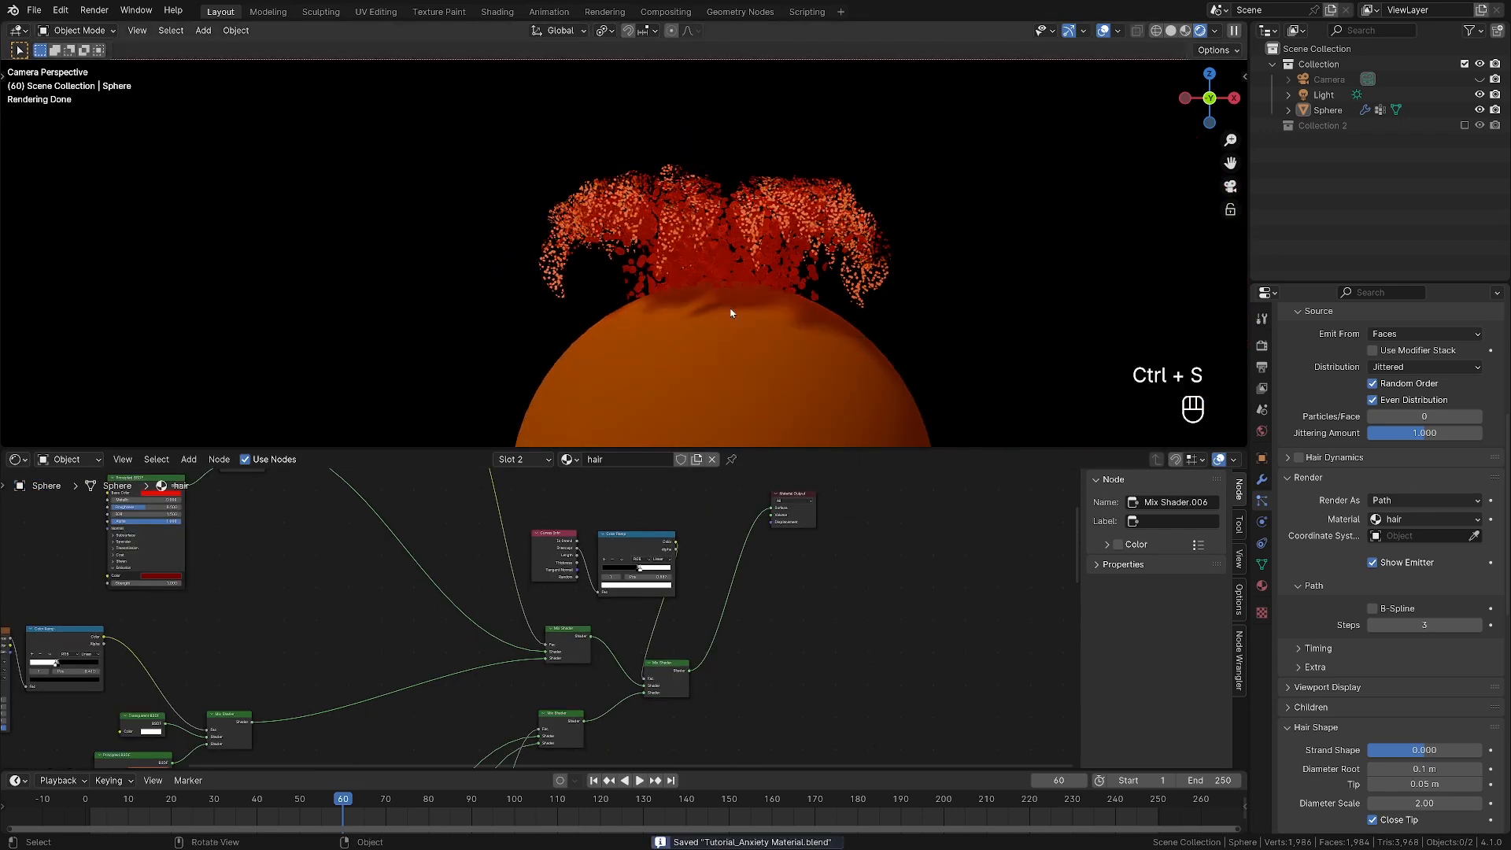
Set the Voronoi Texture scale of the original red group to 30.
scroll(608, 541, down, 1)
scroll(524, 533, up, 6)
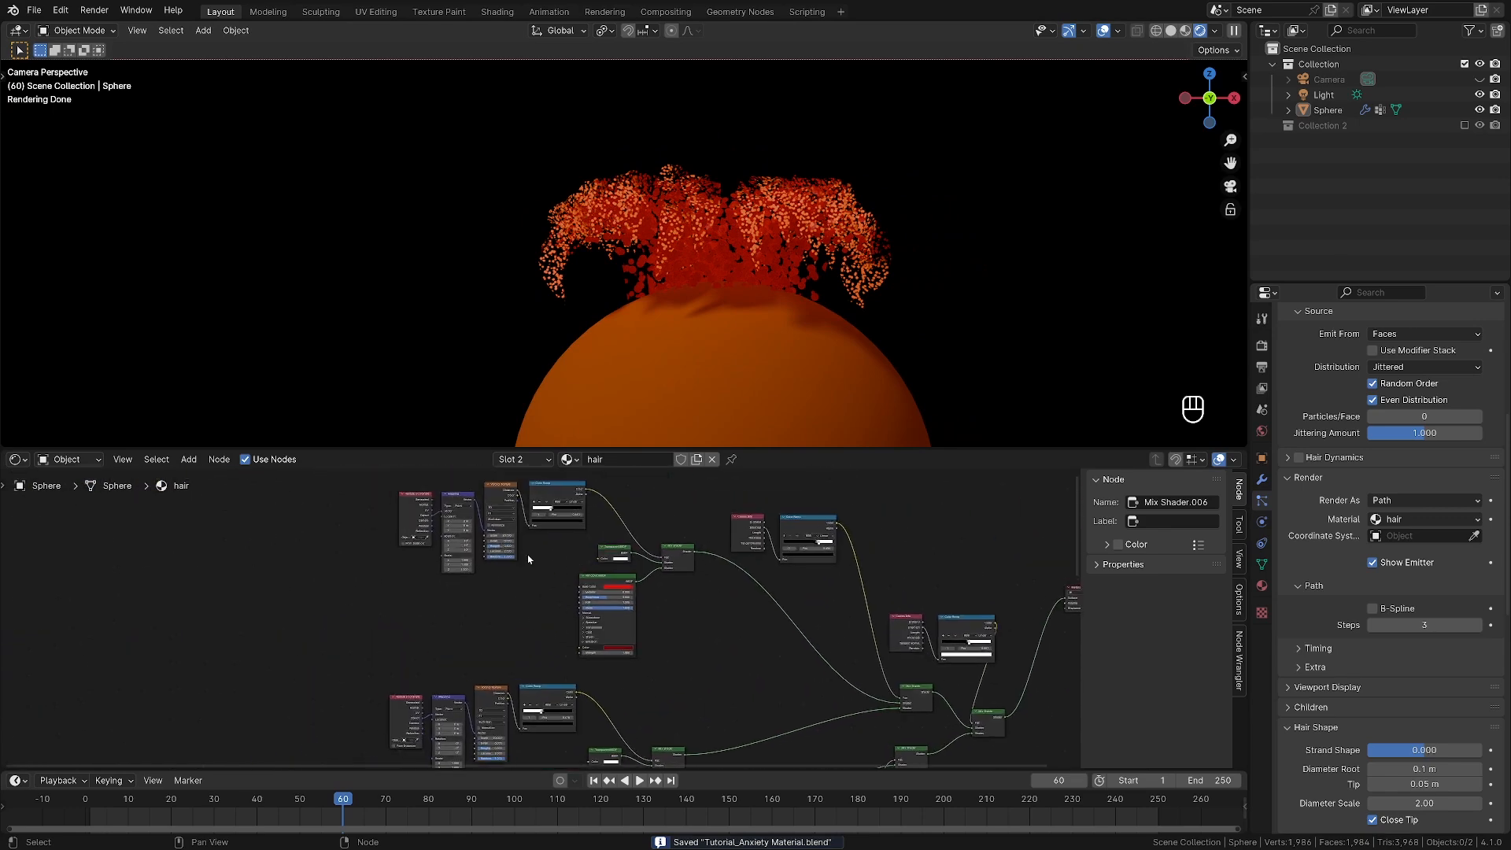
middle_drag(523, 522, 580, 636)
scroll(580, 636, up, 2)
double_click(534, 567)
text(30)
key(Return)
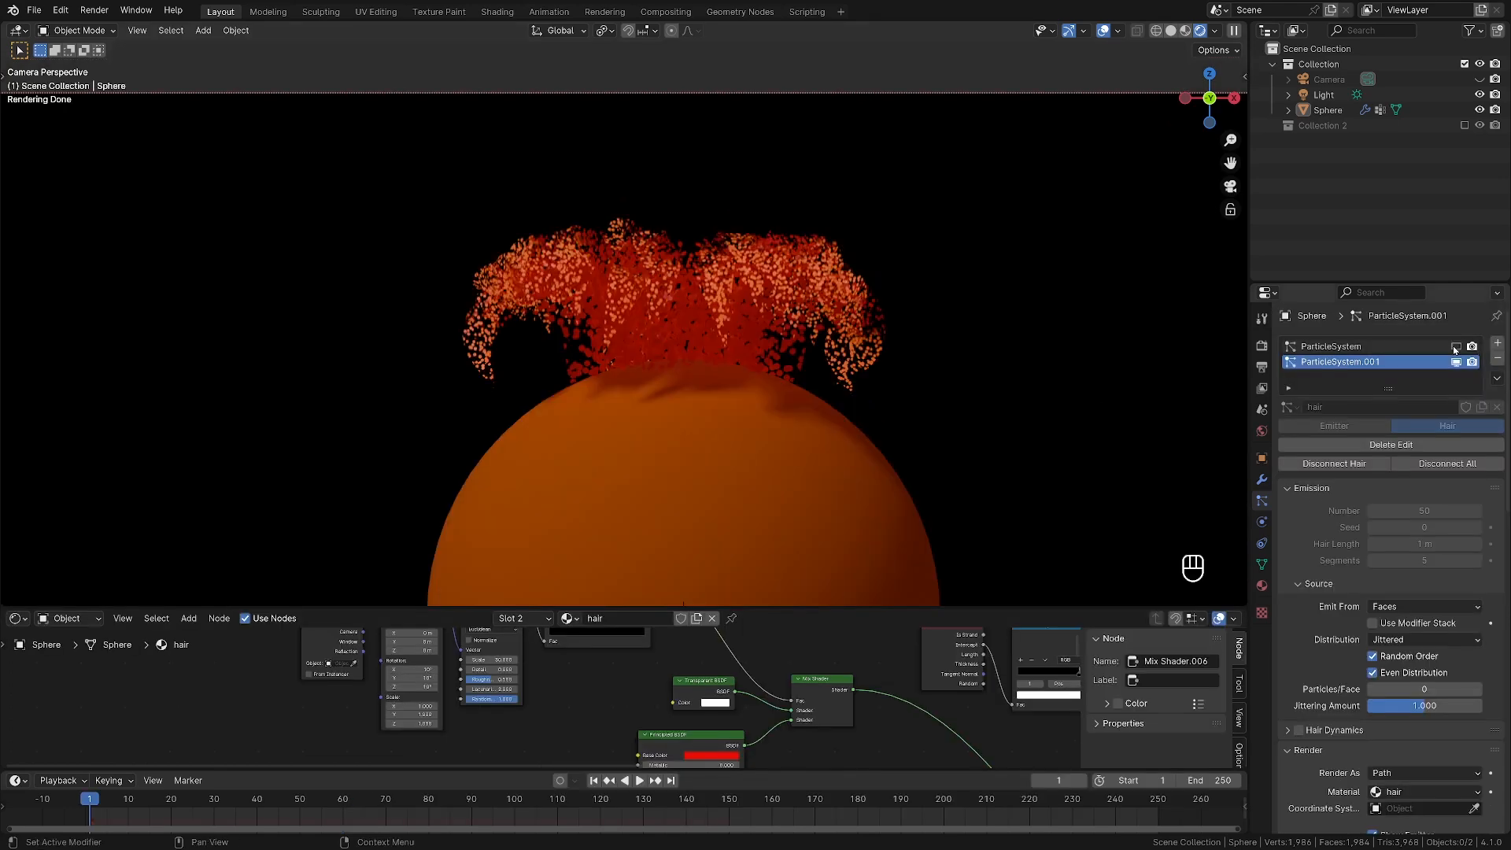
Show the first particle system in the viewport again, play the animation to frame 73, and save the file.
click(1455, 347)
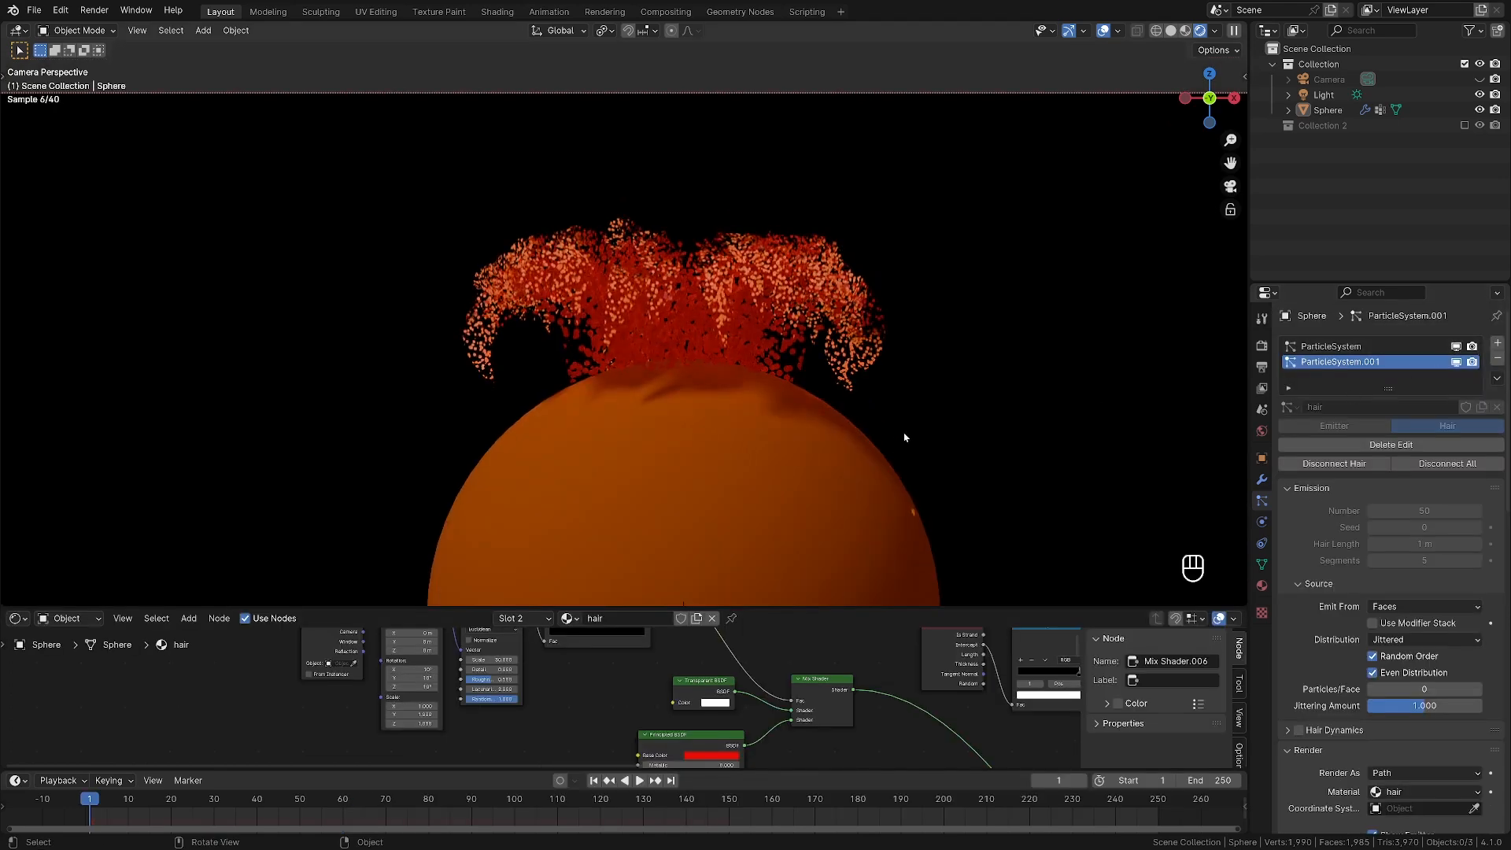
key(space)
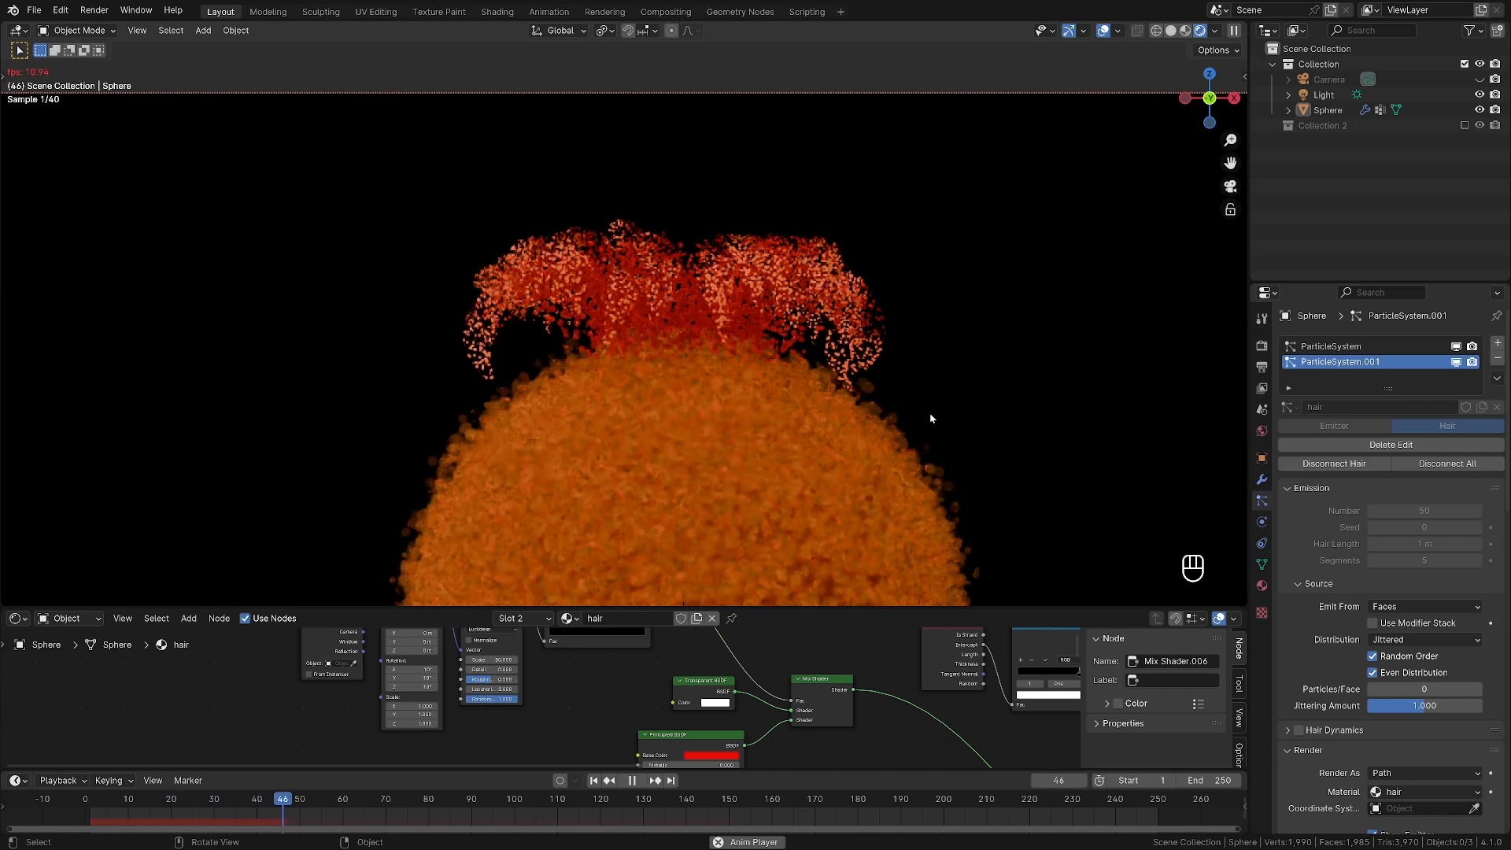
key(space)
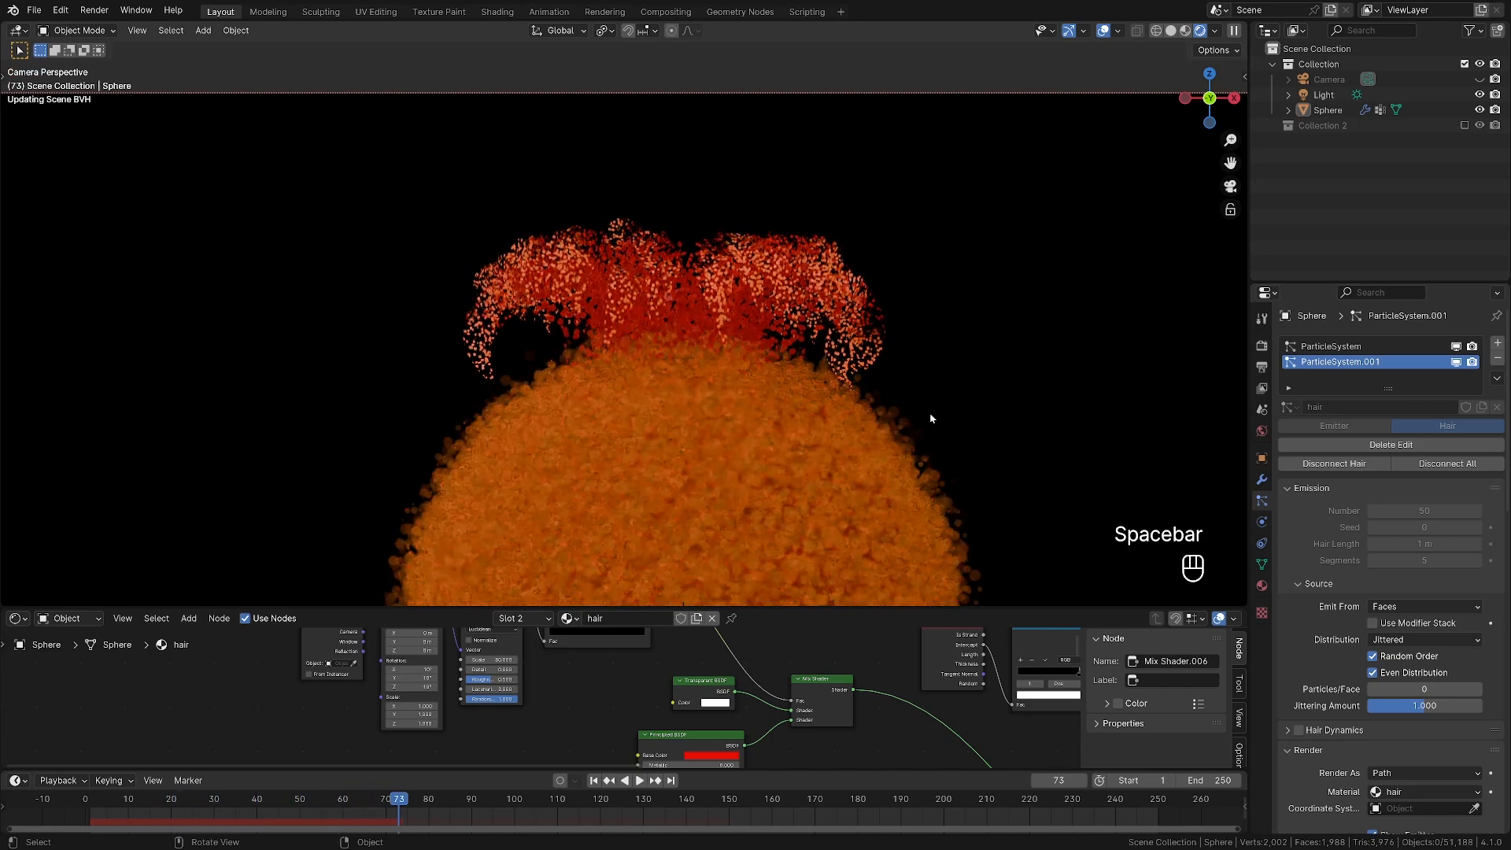
key(ctrl+s)
scroll(931, 398, down, 4)
scroll(899, 347, up, 2)
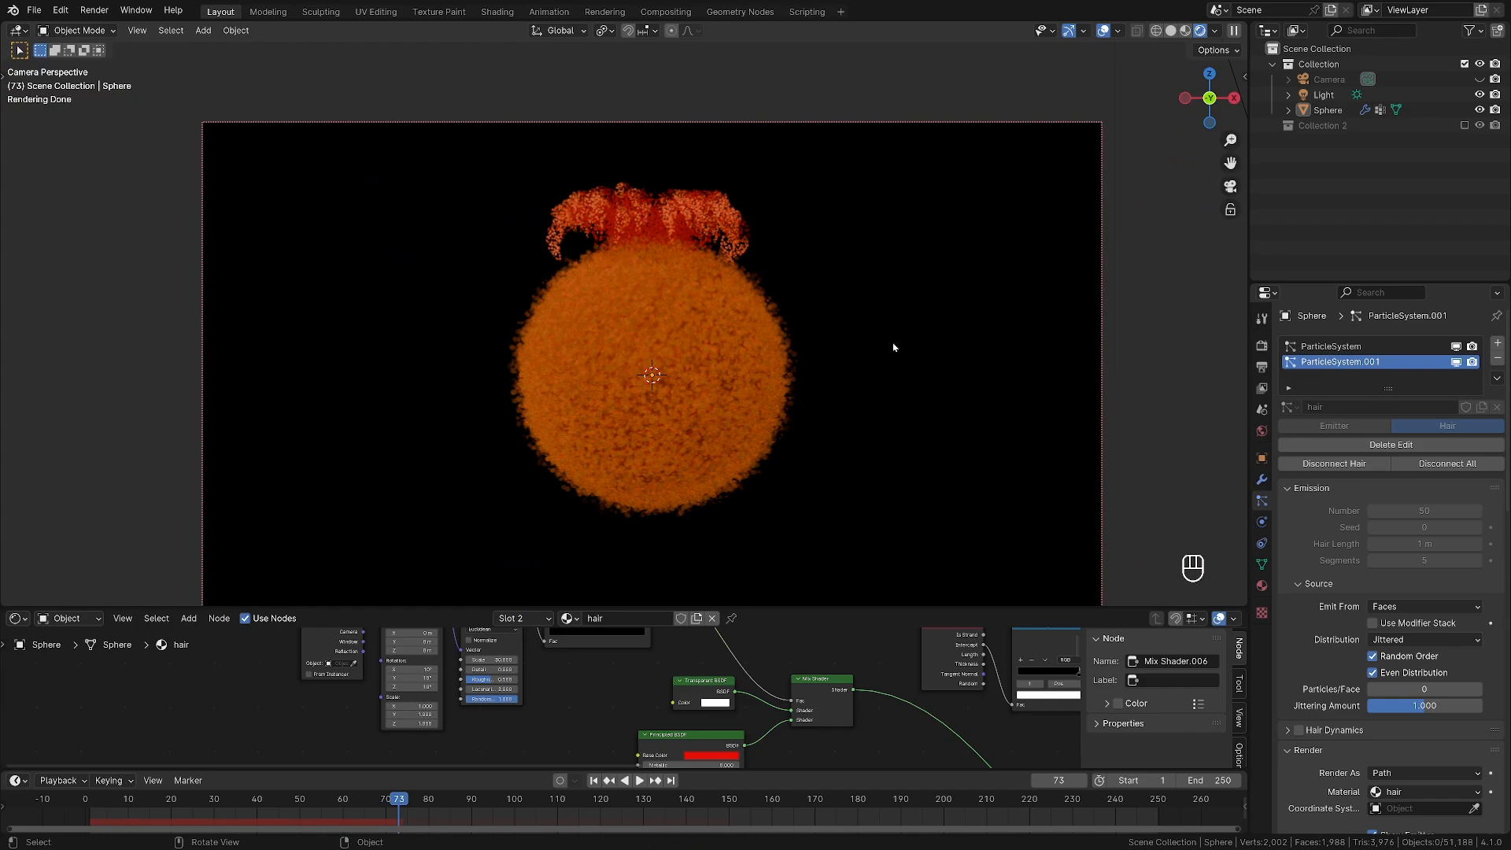